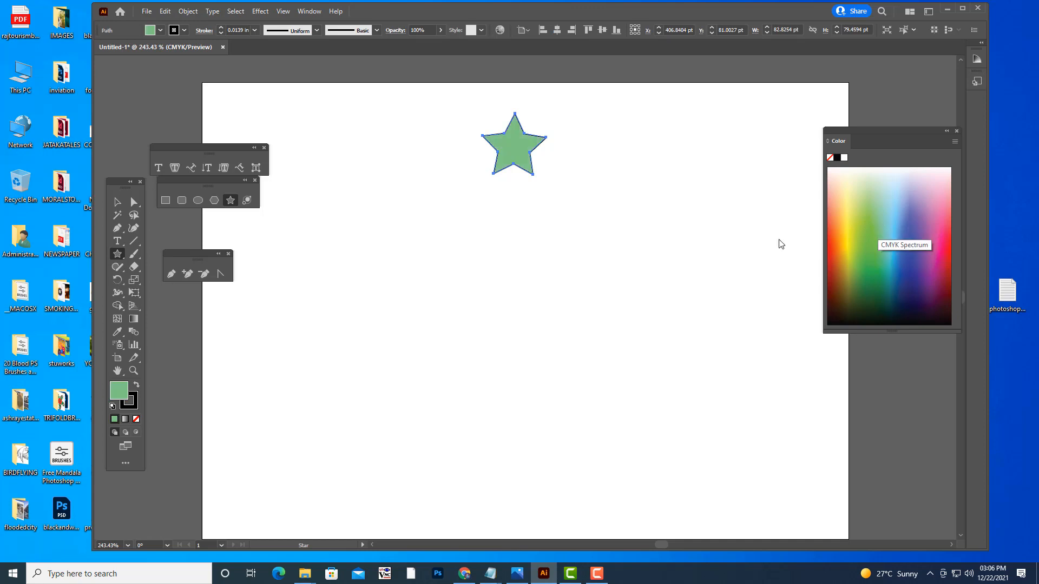
# - Remove the star's stroke and scale the star down to about 54 by 52 pt near the artboard's upper edge
pyautogui.press('v')
pyautogui.moveTo(515, 153); pyautogui.dragTo(520, 148)
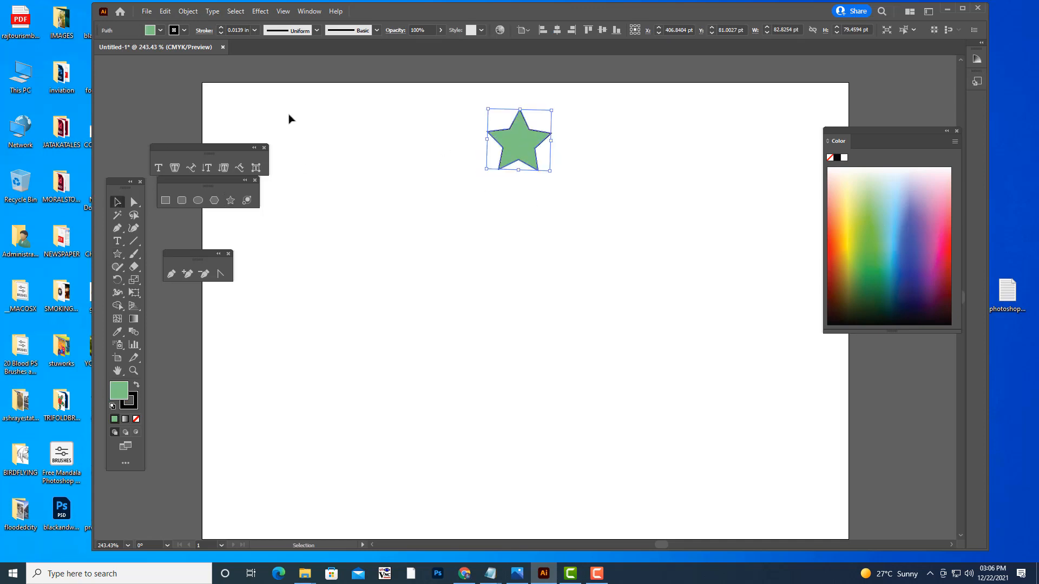
pyautogui.click(185, 31)
pyautogui.click(73, 49)
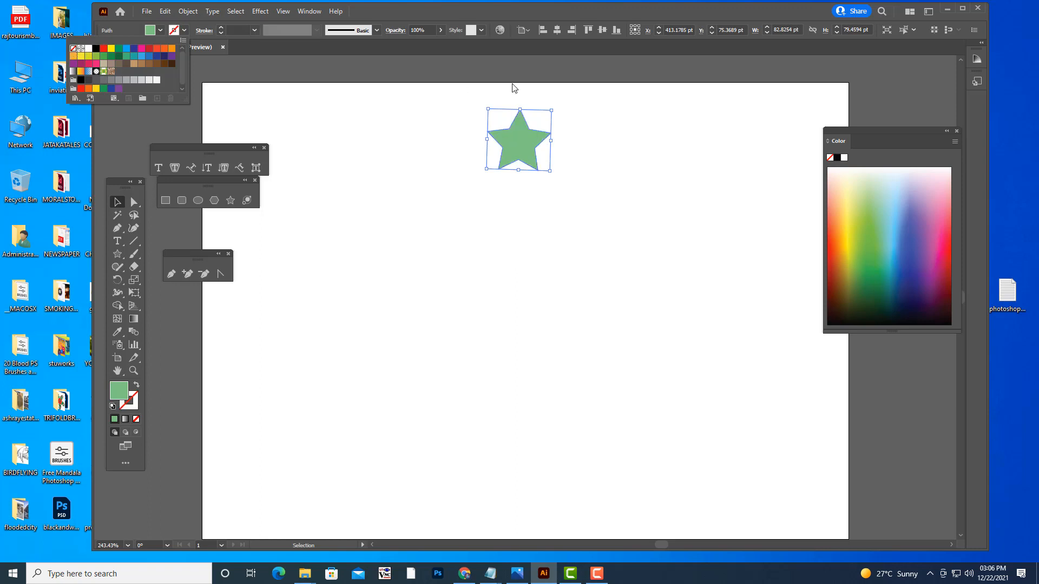
pyautogui.click(514, 73)
pyautogui.moveTo(519, 144); pyautogui.dragTo(524, 144)
pyautogui.moveTo(560, 110); pyautogui.dragTo(538, 138)
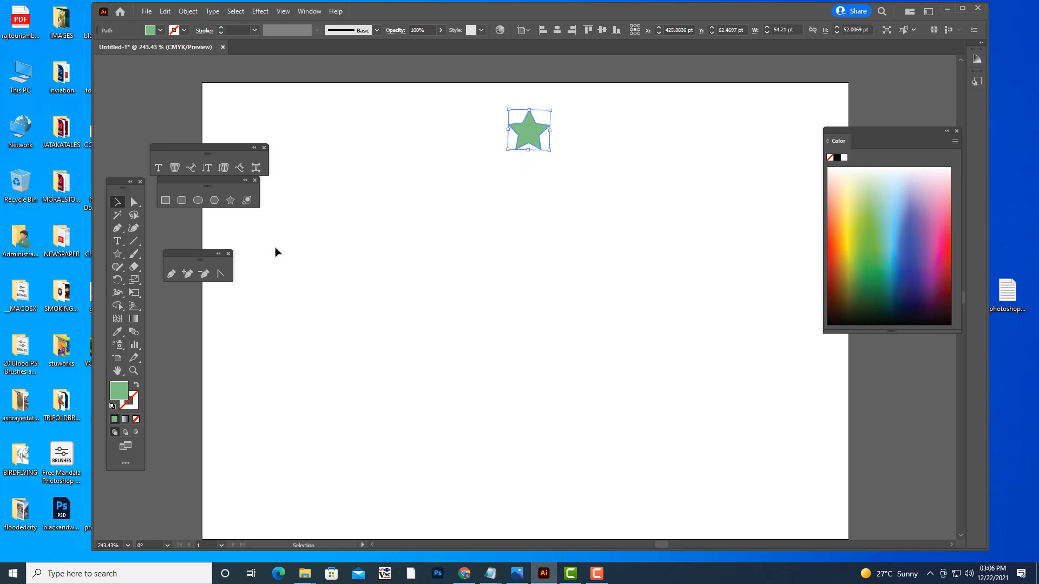
# - Create a copy of the star rotated 25° around a point well below it, near the artboard's centre
pyautogui.press('r')
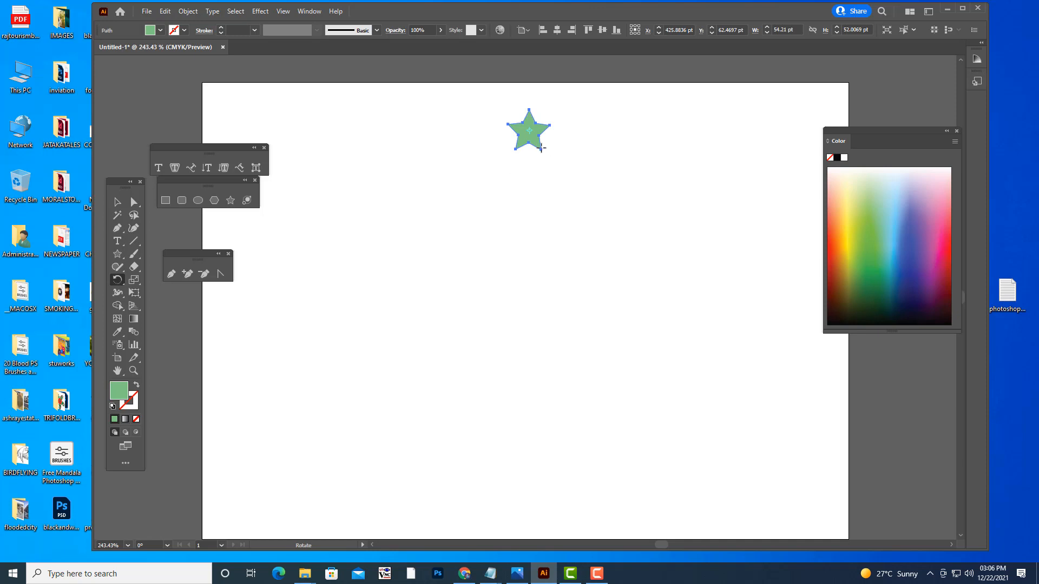
pyautogui.click(529, 296)
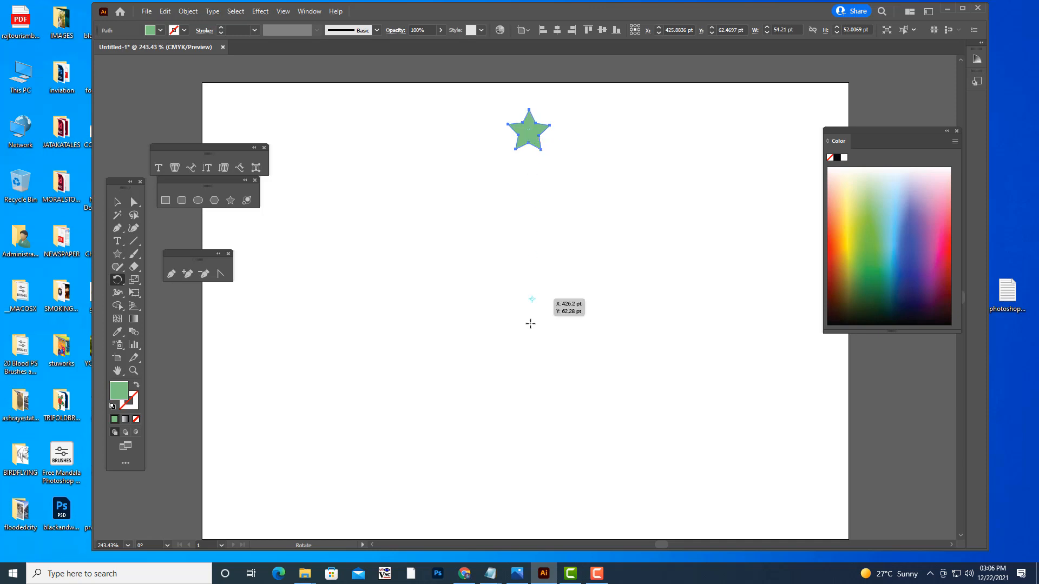
pyautogui.keyDown('alt'); pyautogui.click(529, 331); pyautogui.keyUp('alt')
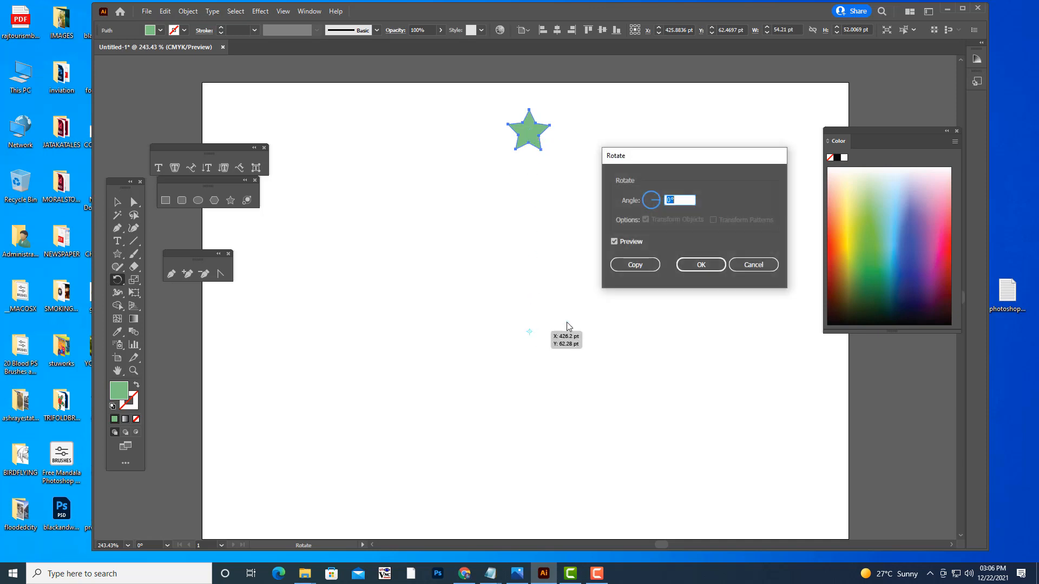
pyautogui.write('25')
pyautogui.click(635, 264)
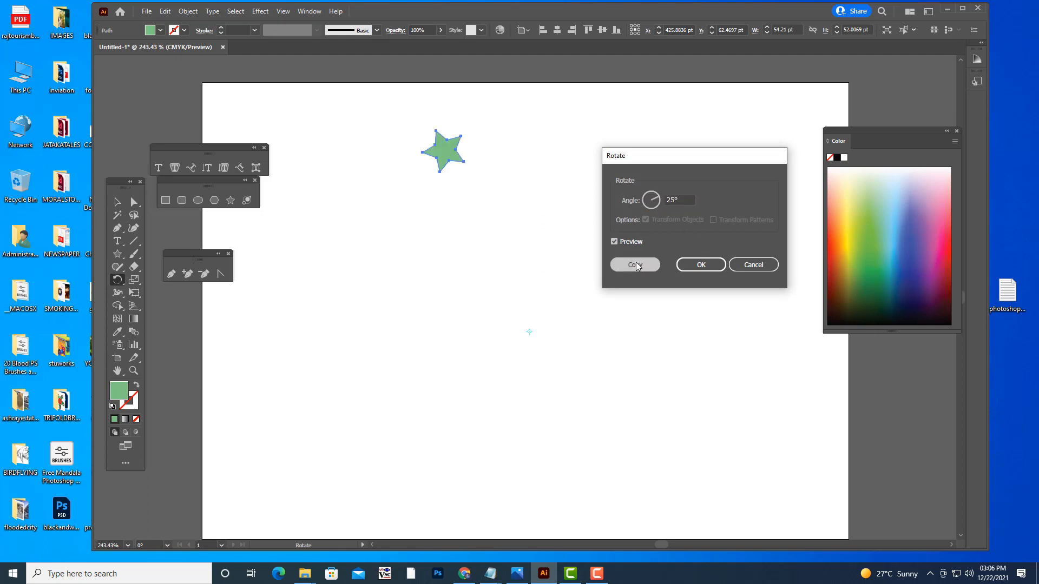
# - Repeat the rotated copy until the stars form a full ring around the pivot point
pyautogui.hotkey('ctrl', 'd')
pyautogui.hotkey('ctrl', 'd')
pyautogui.hotkey('ctrl', 'd')
pyautogui.hotkey('ctrl', 'd')
pyautogui.hotkey('ctrl', 'd')
pyautogui.hotkey('ctrl', 'd')
pyautogui.hotkey('ctrl', 'd')
pyautogui.hotkey('ctrl', 'd')
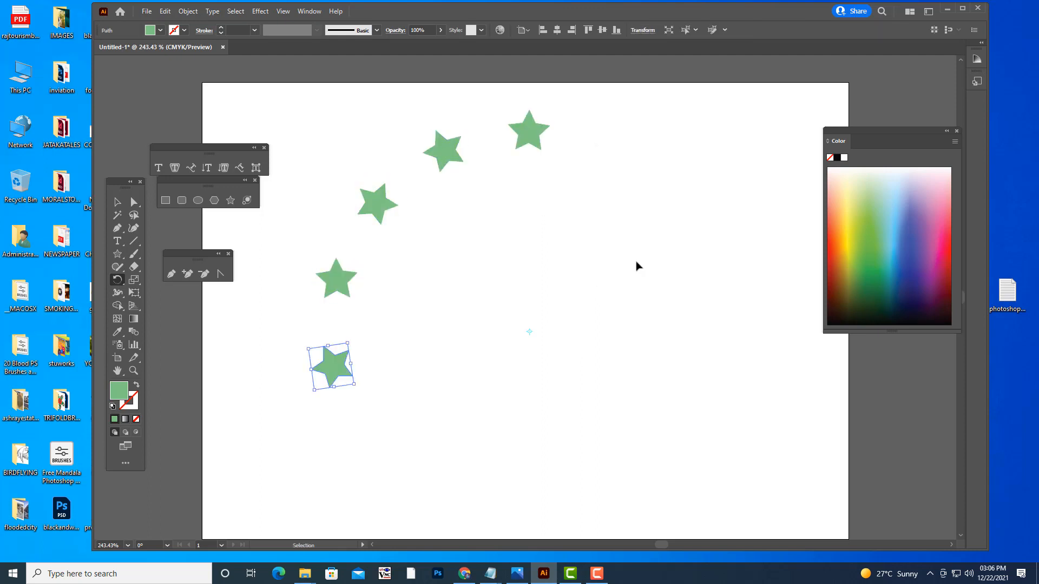
pyautogui.hotkey('ctrl', 'd')
pyautogui.hotkey('ctrl', 'd')
pyautogui.hotkey('ctrl', 'd')
pyautogui.hotkey('ctrl', 'd')
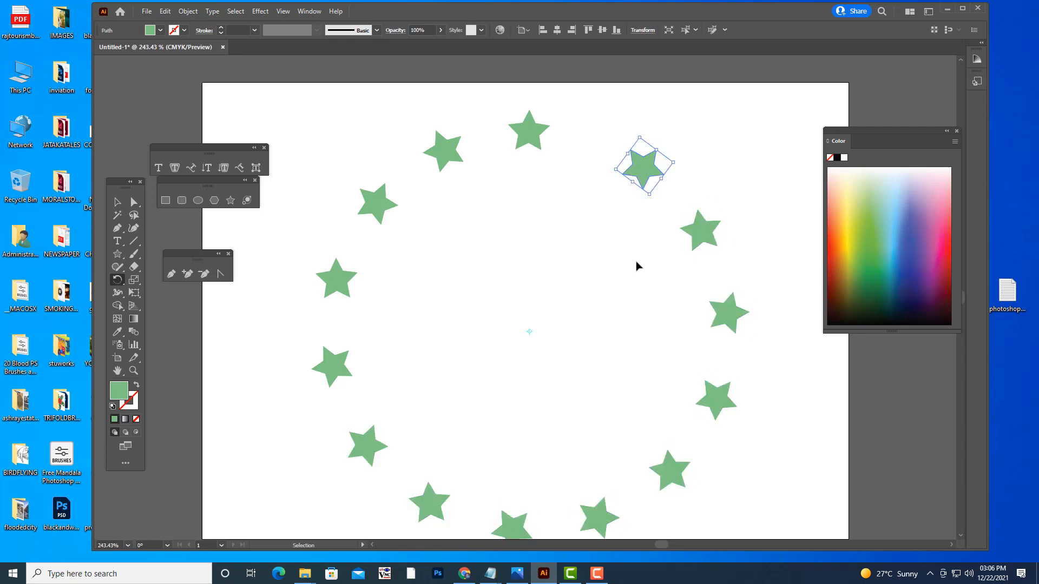
pyautogui.press('r')
pyautogui.click(116, 203)
pyautogui.hotkey('ctrl', '-')
pyautogui.hotkey('ctrl', '-')
pyautogui.scroll(-3, 488, 191)
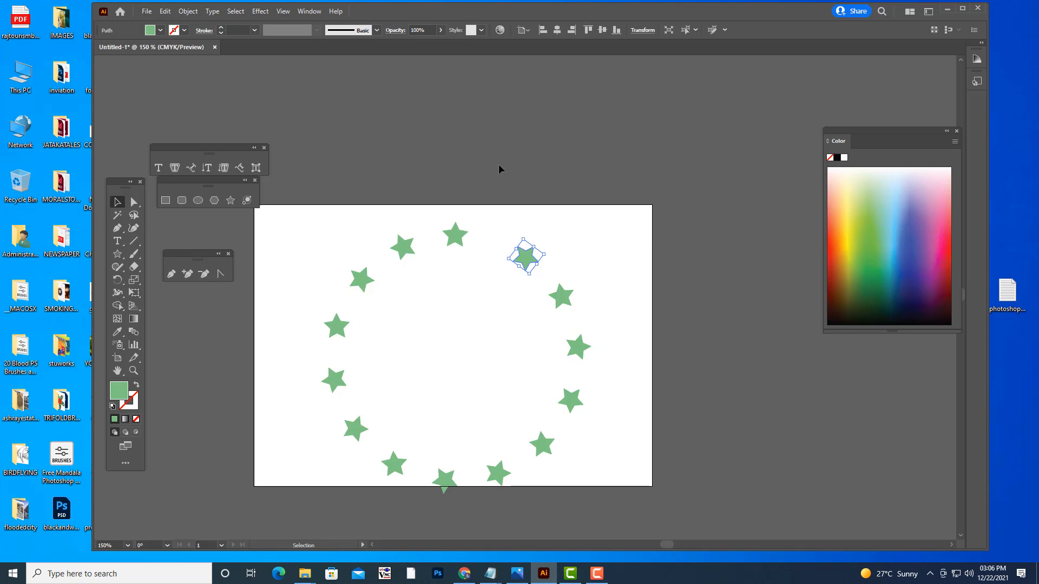
# - Undo all edits, including the ring of copies and the original star, back to an empty artboard
pyautogui.hotkey('ctrl', 'z')
pyautogui.hotkey('ctrl', 'z')
pyautogui.hotkey('ctrl', 'z')
pyautogui.hotkey('ctrl', 'z')
pyautogui.hotkey('ctrl', 'z')
pyautogui.hotkey('ctrl', 'z')
pyautogui.hotkey('ctrl', 'z')
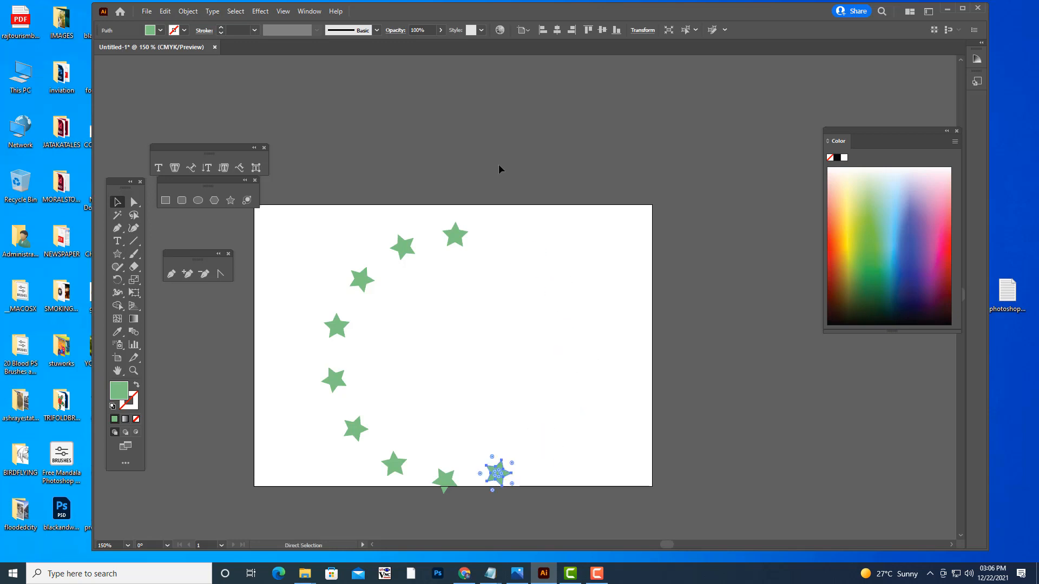
pyautogui.hotkey('ctrl', 'z')
pyautogui.hotkey('ctrl', 'z')
pyautogui.hotkey('ctrl', 'z')
pyautogui.hotkey('ctrl', 'z')
pyautogui.hotkey('ctrl', 'z')
pyautogui.hotkey('ctrl', 'z')
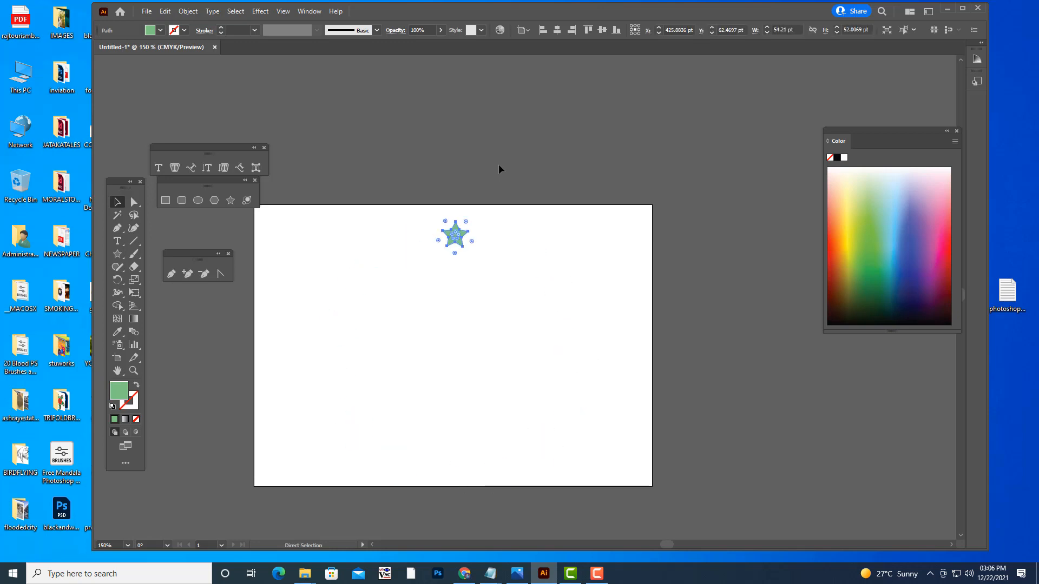
pyautogui.hotkey('ctrl', 'z')
pyautogui.hotkey('ctrl', 'z')
pyautogui.hotkey('ctrl', 'z')
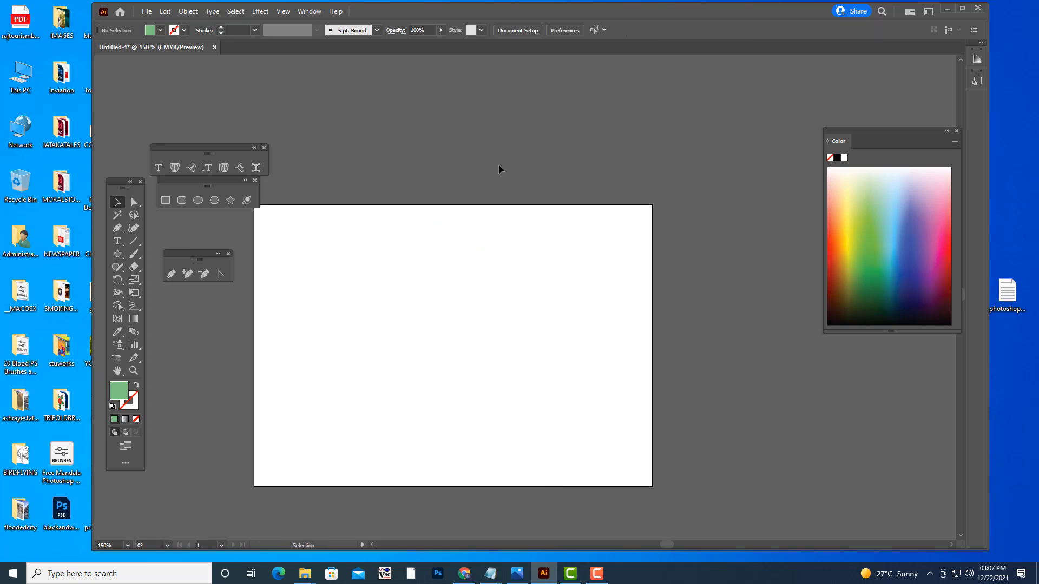
# - Recentre the artboard at 200% zoom and move the Color panel and floating type tools clear of it
pyautogui.hotkey('ctrl', '+')
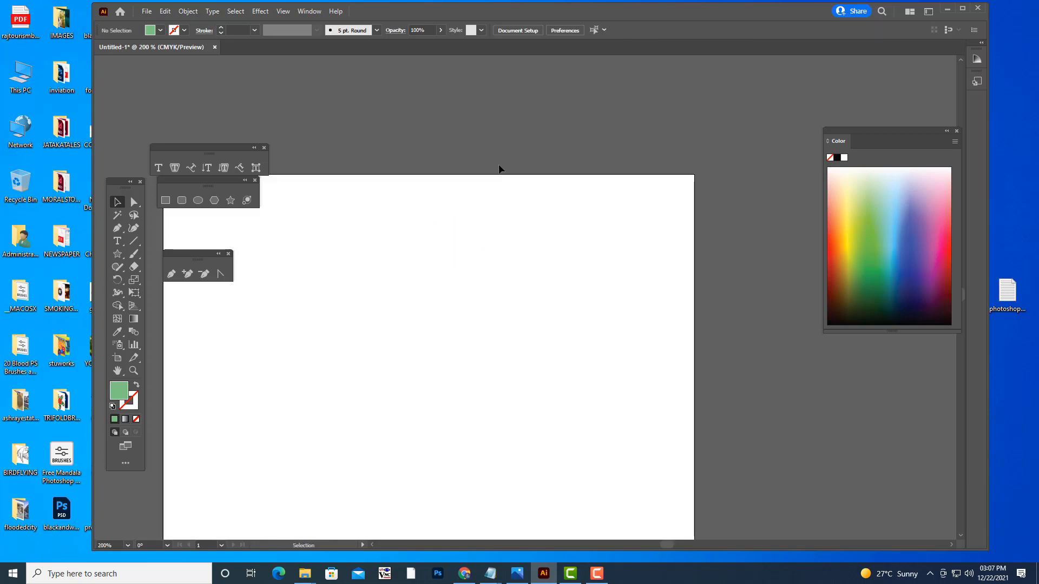
pyautogui.press('h')
pyautogui.moveTo(512, 267); pyautogui.dragTo(605, 233)
pyautogui.moveTo(866, 132); pyautogui.dragTo(848, 118)
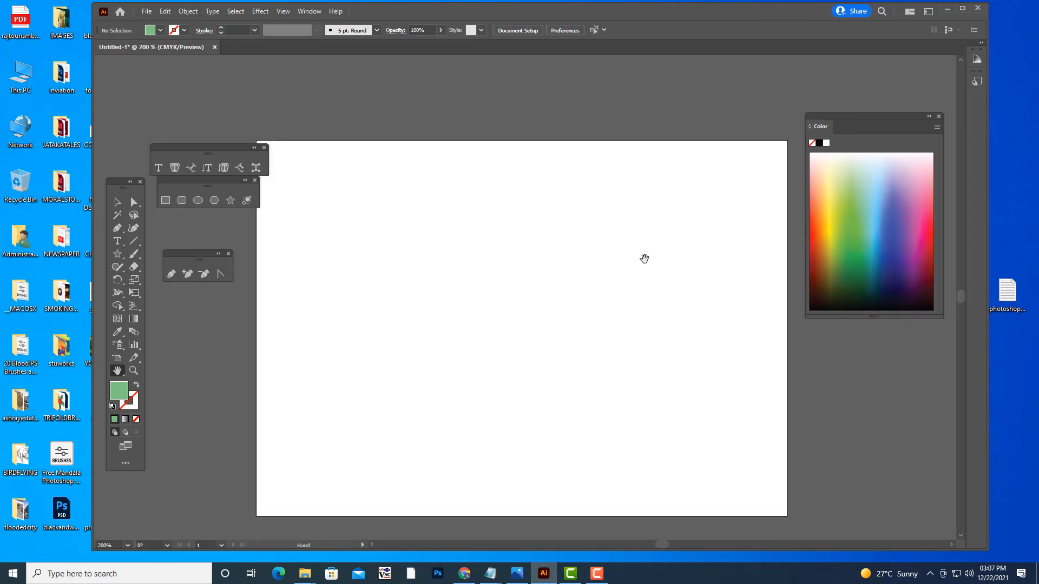
pyautogui.moveTo(645, 259); pyautogui.dragTo(645, 267)
pyautogui.moveTo(190, 147); pyautogui.dragTo(183, 109)
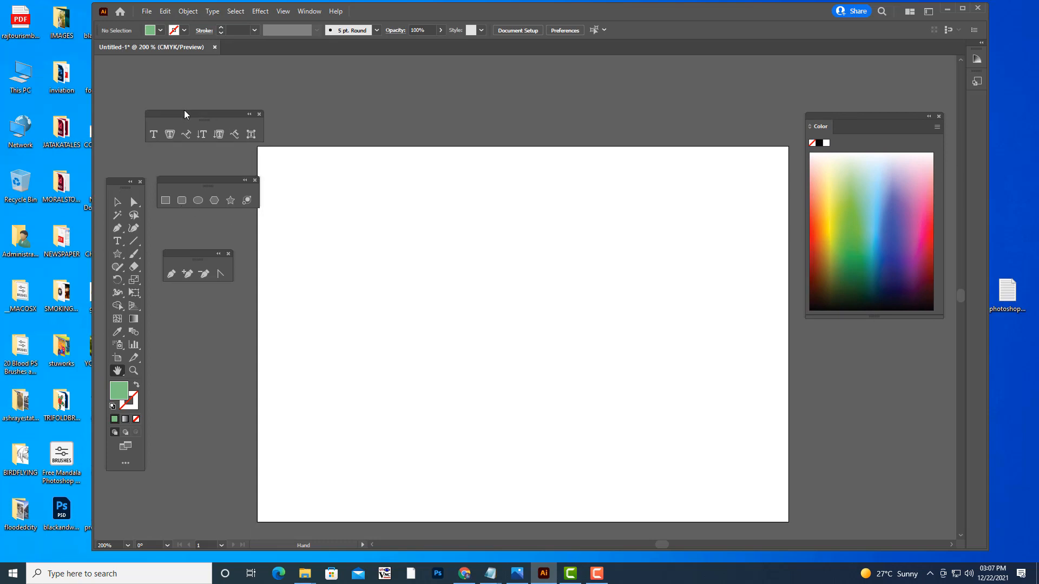
# - Move the floating shape tools off the artboard and draw a circle about 299 pt in diameter near its centre
pyautogui.click(198, 200)
pyautogui.moveTo(188, 180); pyautogui.dragTo(176, 162)
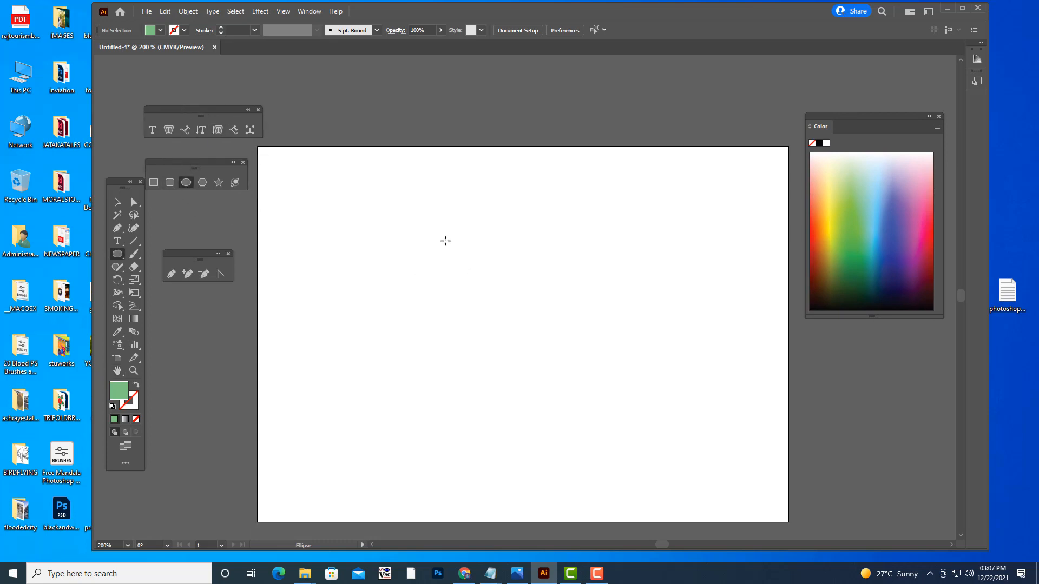
pyautogui.moveTo(445, 241); pyautogui.dragTo(635, 429)
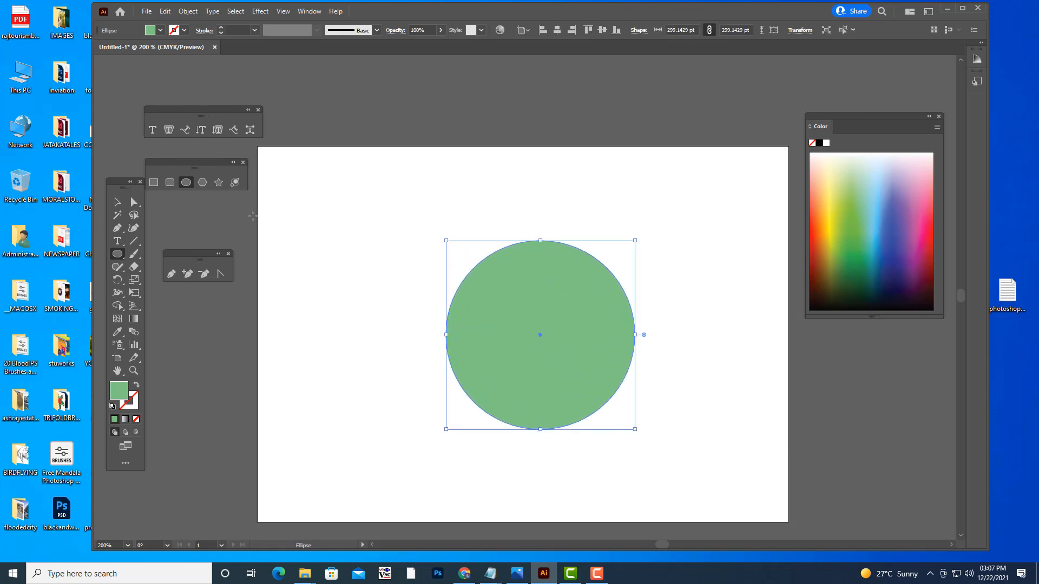
# - Draw a five-pointed star about 184 by 176 pt and place it to the upper left of the circle
pyautogui.click(218, 183)
pyautogui.moveTo(343, 219)
pyautogui.mouseDown()
pyautogui.moveTo(408, 282)
pyautogui.moveTo(378, 253)
pyautogui.moveTo(379, 267)
pyautogui.mouseUp()
pyautogui.press('v')
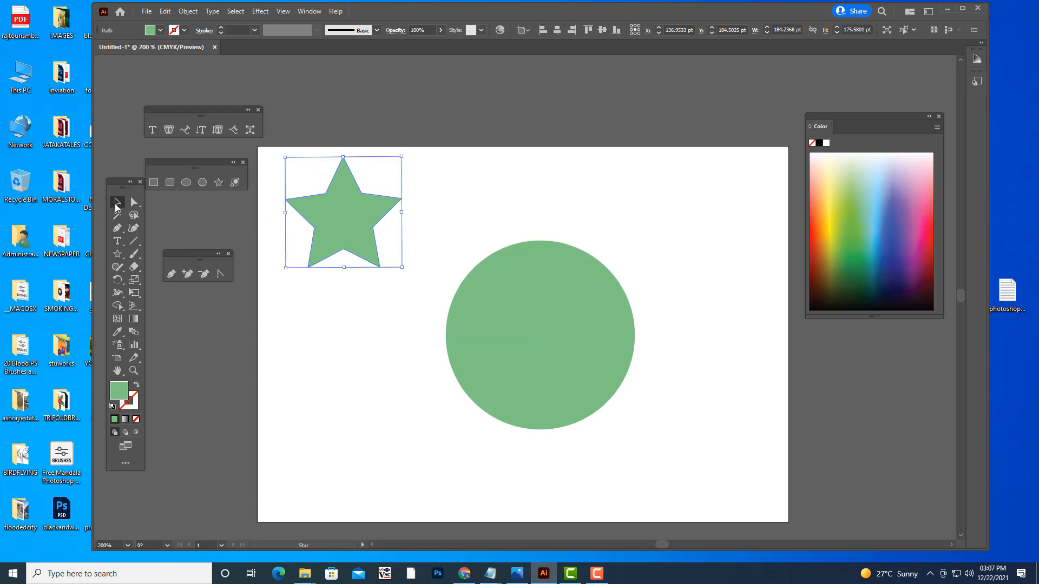
pyautogui.moveTo(358, 224); pyautogui.dragTo(383, 260)
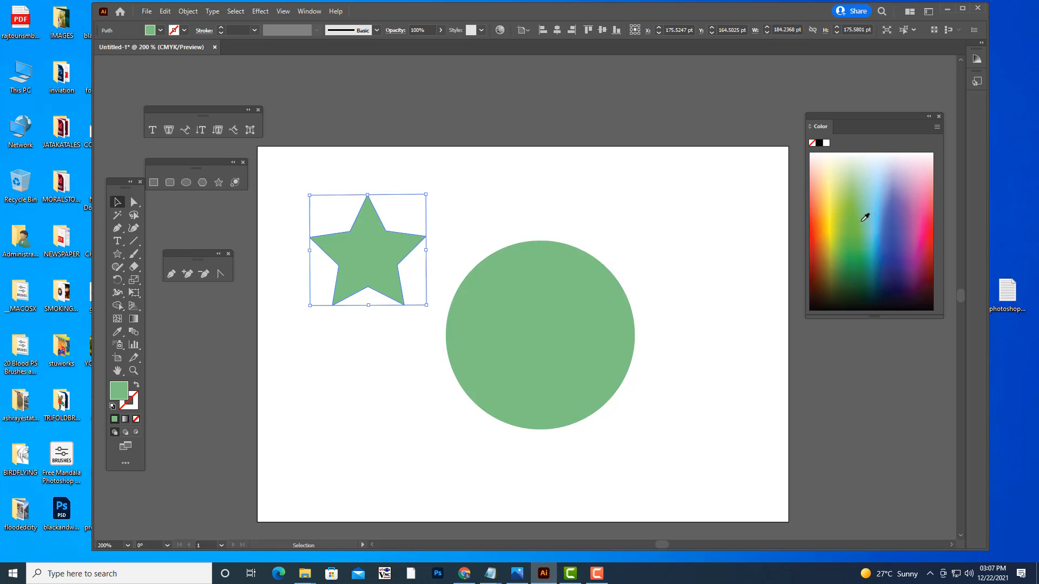
# - Fill the star with a saturated golden yellow
pyautogui.click(832, 191)
pyautogui.click(833, 189)
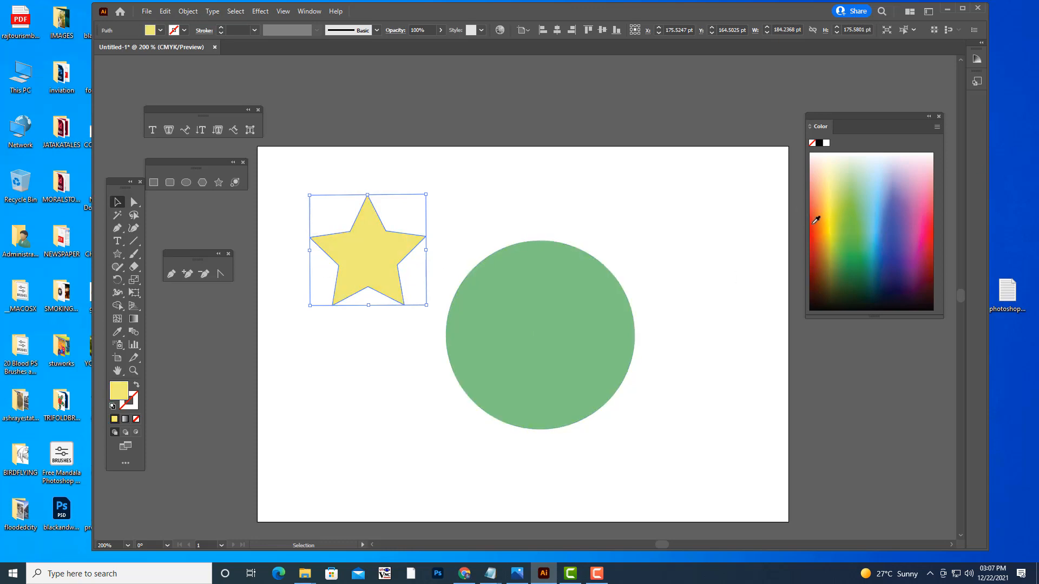
pyautogui.click(831, 221)
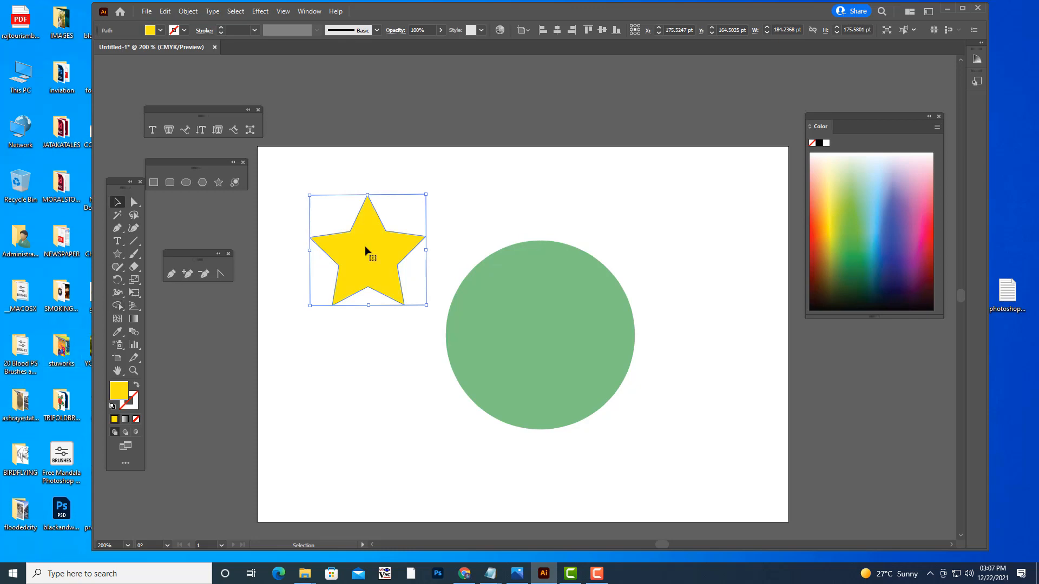
# - Enlarge the yellow star and position it so that it overlaps the left part of the circle
pyautogui.moveTo(366, 249); pyautogui.dragTo(462, 336)
pyautogui.moveTo(522, 279); pyautogui.dragTo(589, 217)
pyautogui.moveTo(536, 301); pyautogui.dragTo(494, 322)
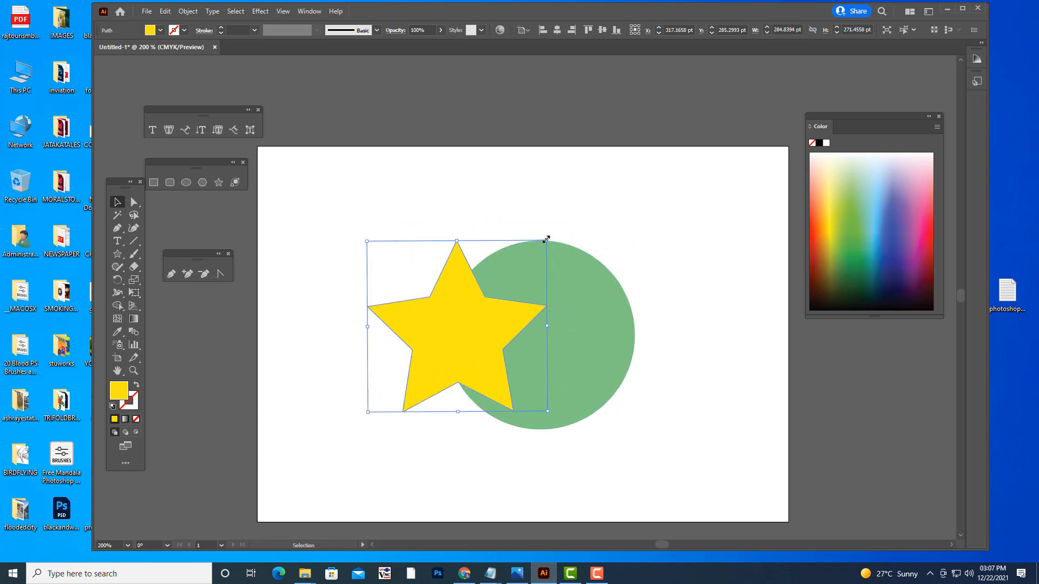
pyautogui.moveTo(547, 237); pyautogui.dragTo(531, 250)
pyautogui.moveTo(482, 324); pyautogui.dragTo(475, 325)
# - Select the star and the circle together and shift them slightly up and left on the artboard
pyautogui.click(397, 222)
pyautogui.click(438, 322)
pyautogui.keyDown('shift'); pyautogui.click(575, 295); pyautogui.keyUp('shift')
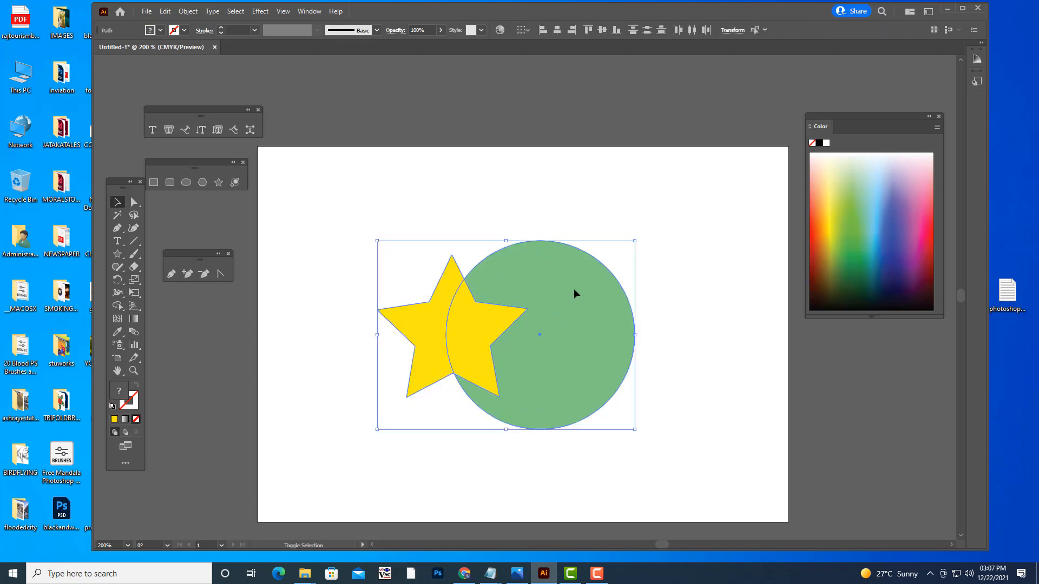
pyautogui.moveTo(578, 287); pyautogui.dragTo(553, 274)
# - Show the Pathfinder panel and arrange it and the Color panel clear of the shapes
pyautogui.moveTo(843, 115); pyautogui.dragTo(792, 116)
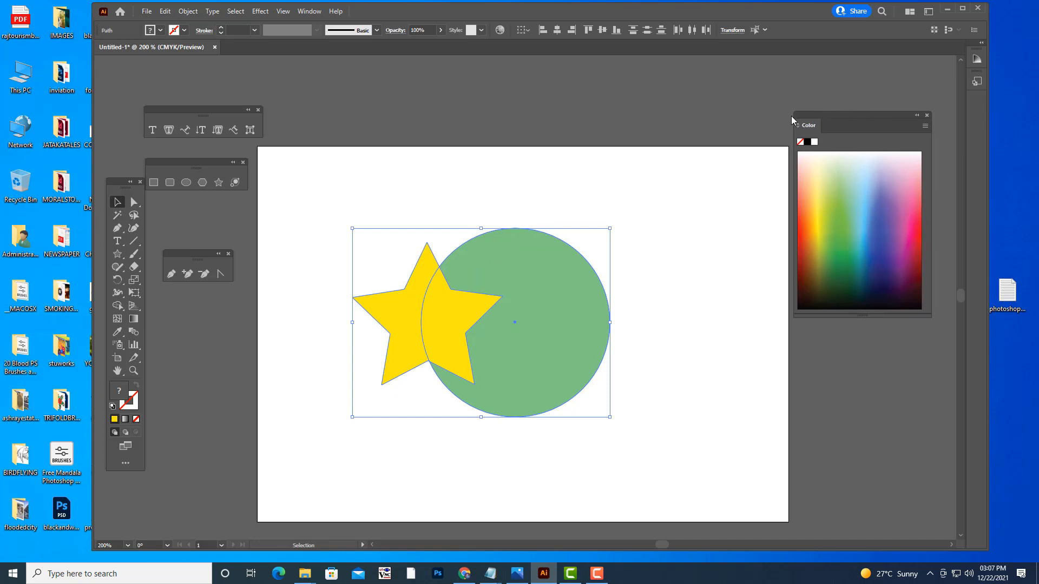
pyautogui.click(309, 12)
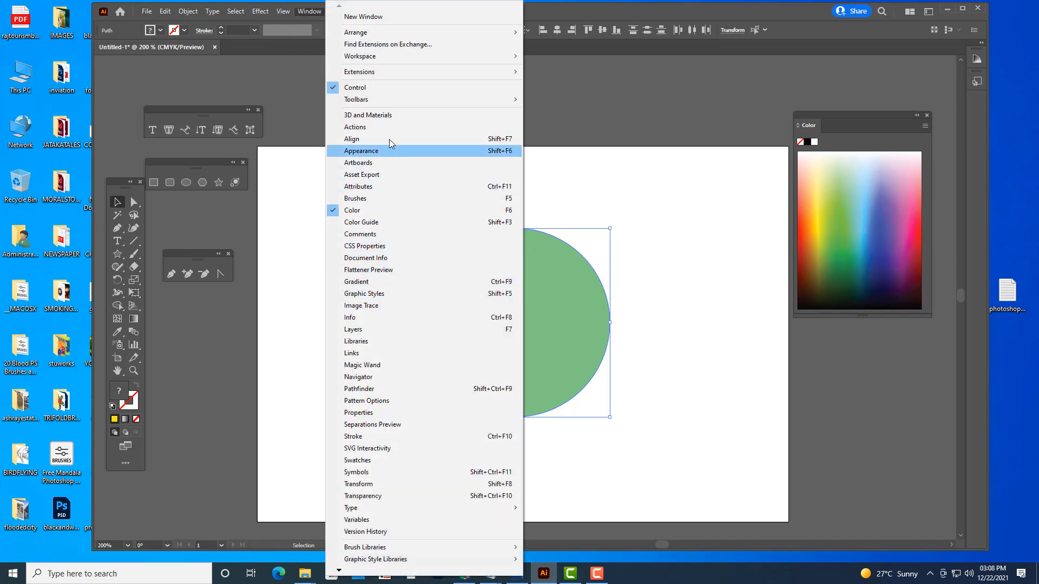
pyautogui.click(391, 390)
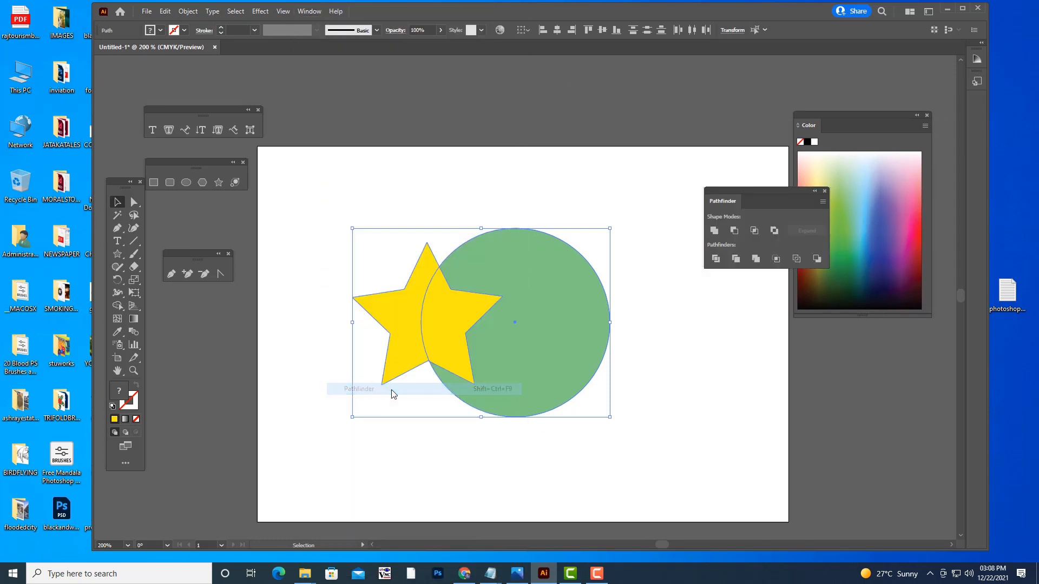
pyautogui.moveTo(732, 187); pyautogui.dragTo(672, 130)
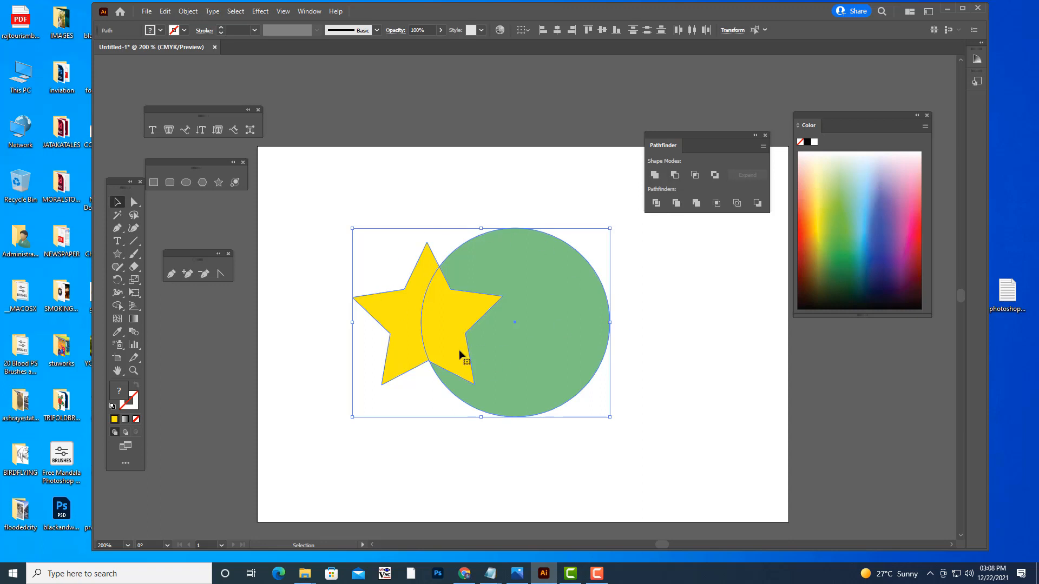
# - Try subtracting the star from the circle with Minus Front, and undo the operation
pyautogui.click(674, 175)
pyautogui.click(464, 357)
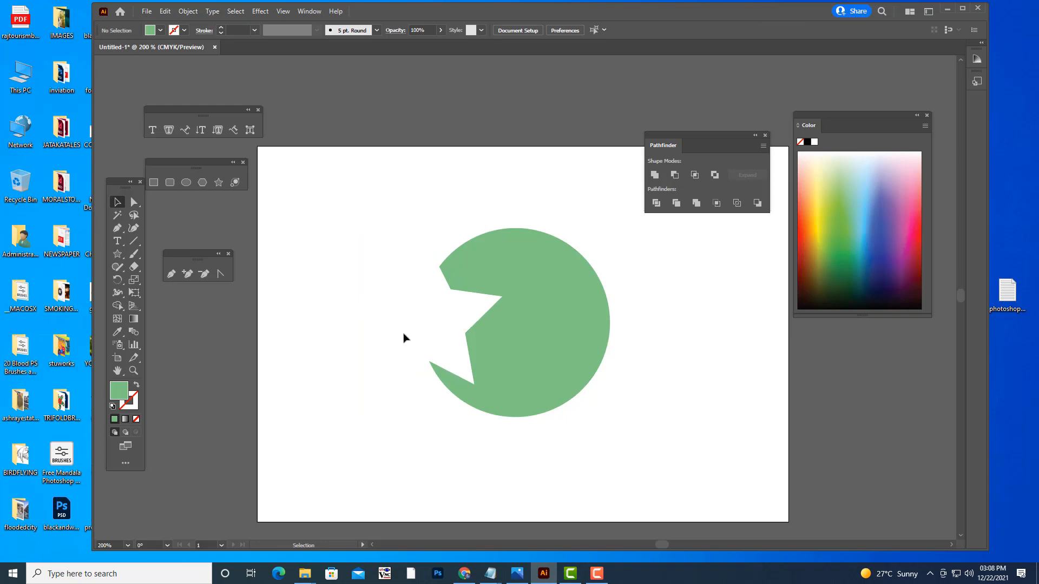
pyautogui.hotkey('ctrl', 'z')
pyautogui.hotkey('ctrl', 'z')
# - Move the star onto the lower middle of the circle and cut it out of the circle with Minus Front
pyautogui.click(436, 341)
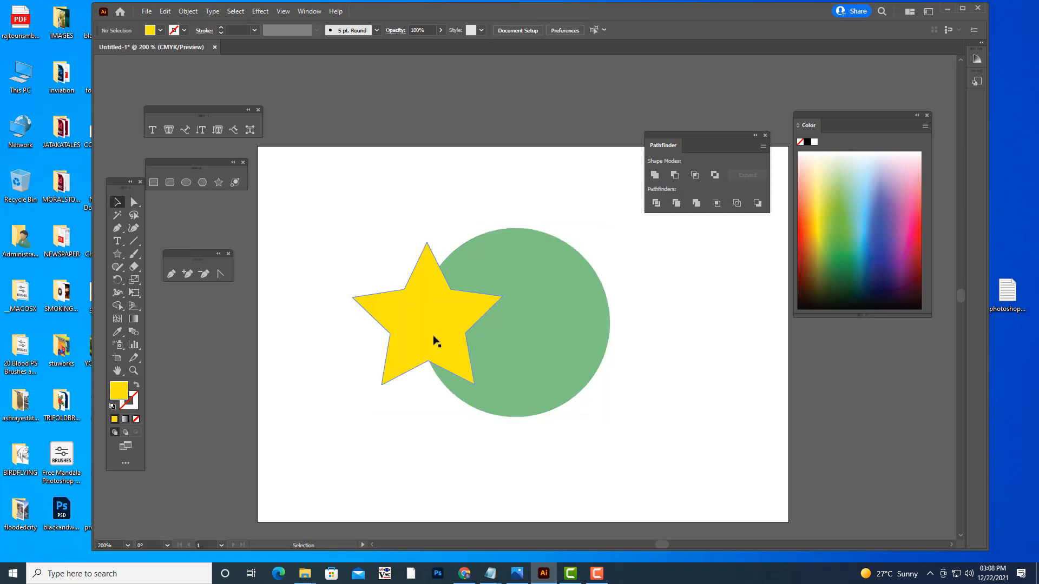
pyautogui.moveTo(436, 324); pyautogui.dragTo(524, 357)
pyautogui.click(650, 328)
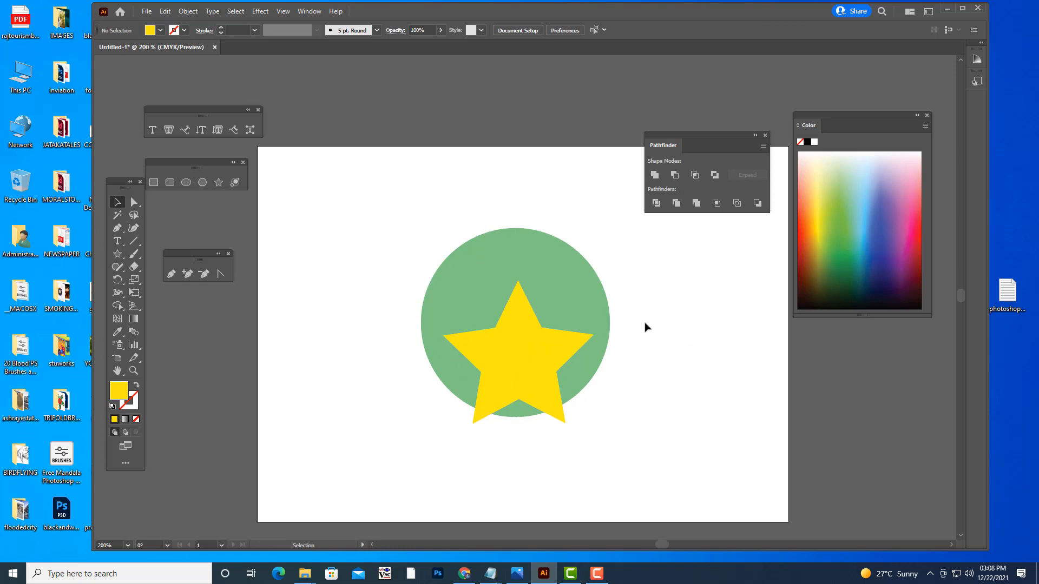
pyautogui.keyDown('shift'); pyautogui.click(598, 299); pyautogui.keyUp('shift')
pyautogui.keyDown('shift'); pyautogui.click(528, 328); pyautogui.keyUp('shift')
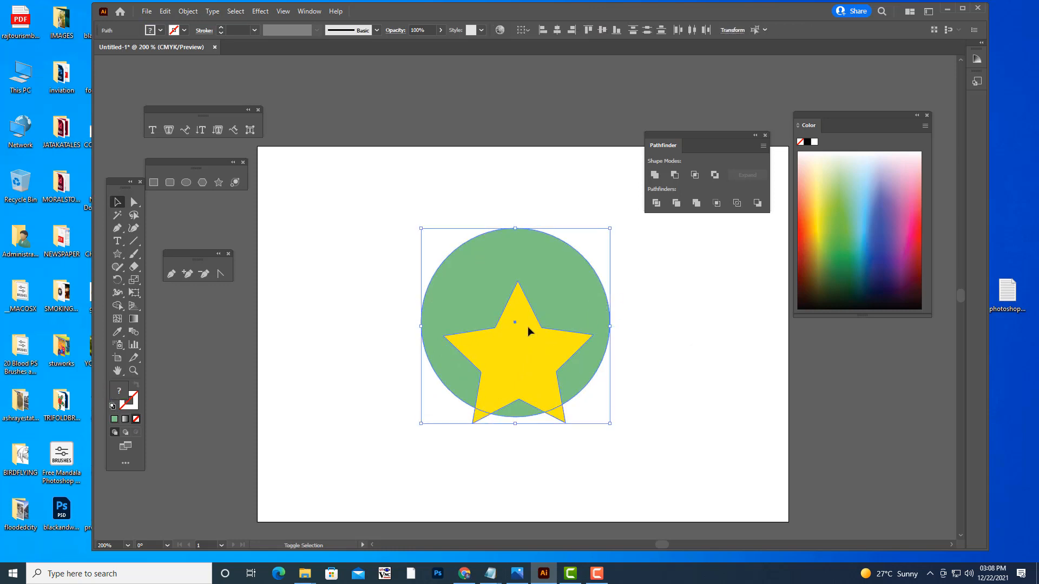
pyautogui.click(675, 175)
pyautogui.click(673, 321)
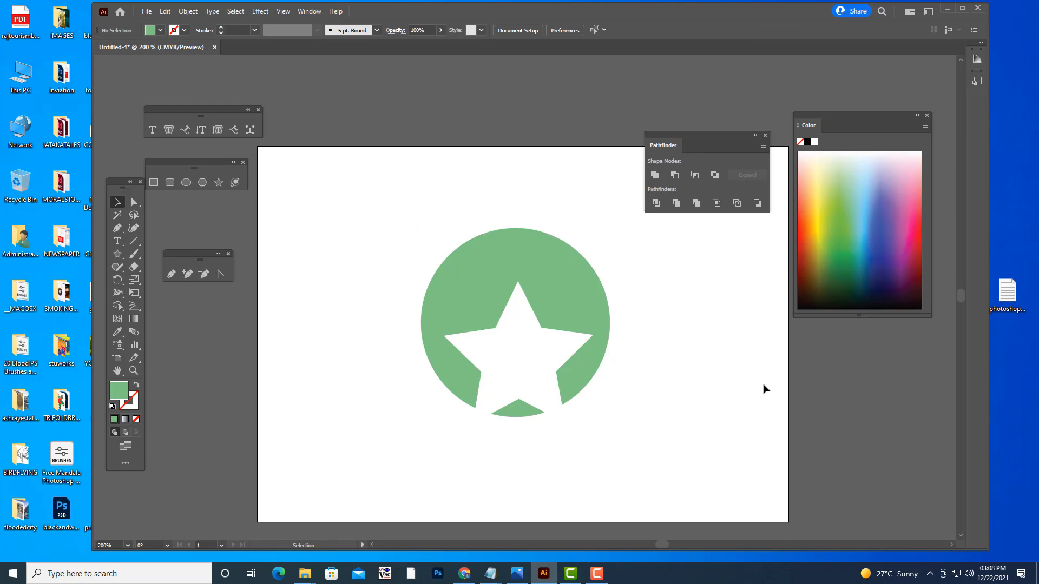
# - Undo the star-shaped cutout and the star's move onto the circle
pyautogui.hotkey('ctrl', 'z')
pyautogui.hotkey('ctrl', 'z')
pyautogui.click(690, 357)
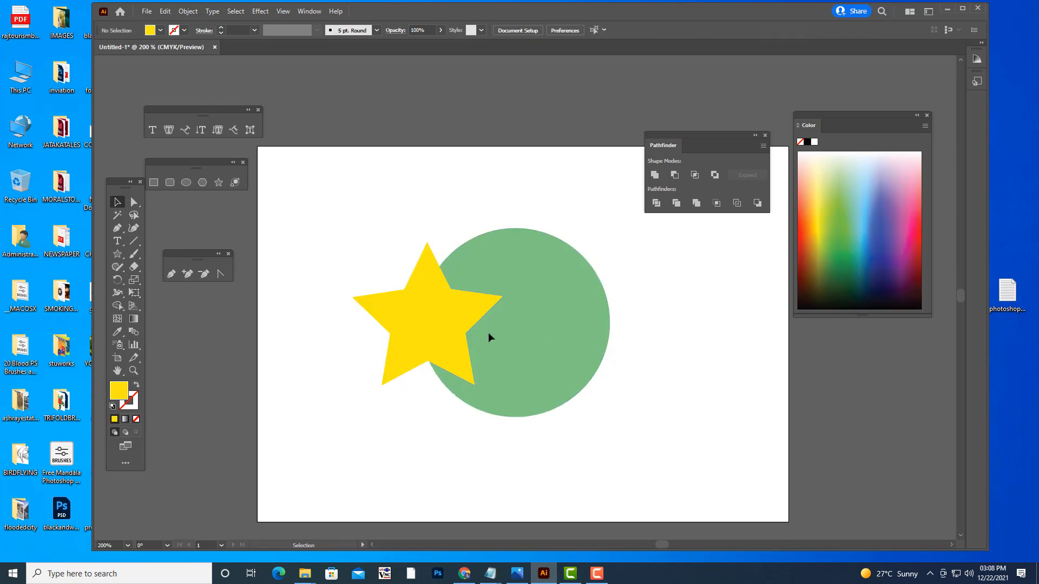
# - Scale the star down to about 95 by 95 pt and place it over the circle's left edge
pyautogui.click(443, 317)
pyautogui.moveTo(502, 240); pyautogui.dragTo(441, 318)
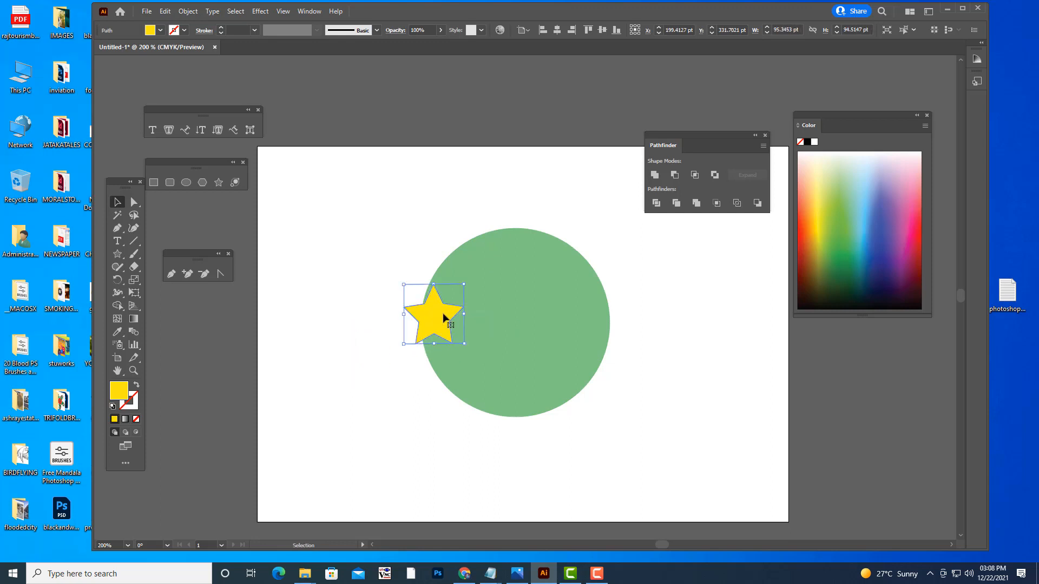
# - Cut the small star out of the green circle's left edge with Minus Front
pyautogui.click(469, 208)
pyautogui.click(547, 318)
pyautogui.keyDown('shift'); pyautogui.click(443, 321); pyautogui.keyUp('shift')
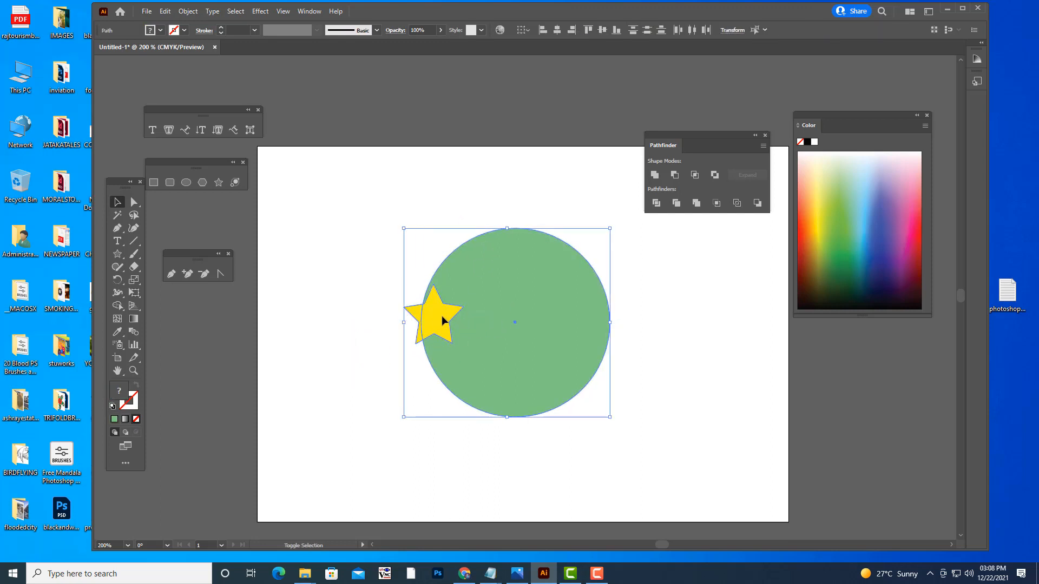
pyautogui.click(674, 175)
pyautogui.click(706, 320)
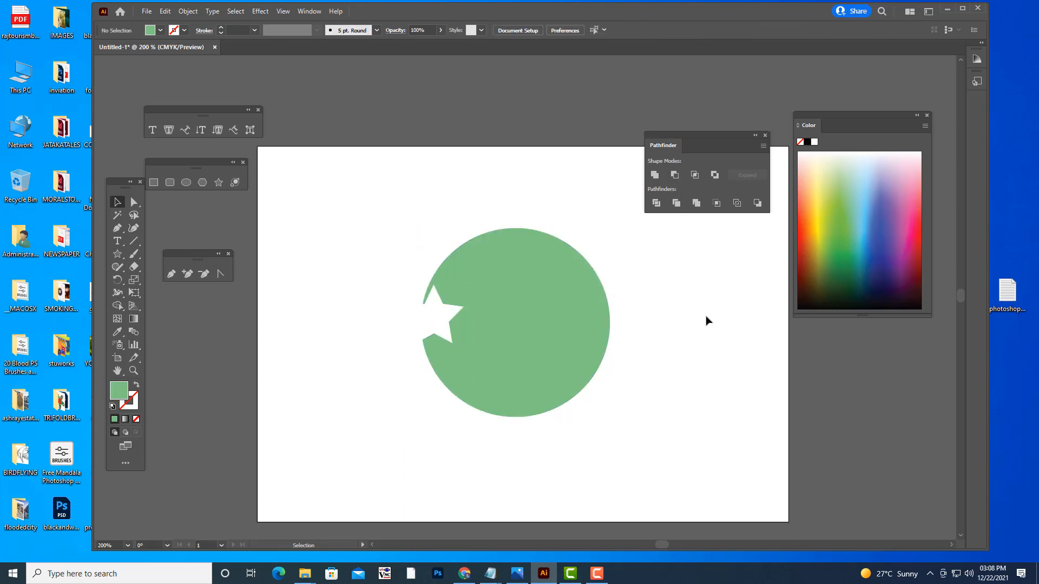
# - Undo the star cutout and the star's reduction in size
pyautogui.hotkey('ctrl', 'z')
pyautogui.hotkey('ctrl', 'z')
pyautogui.hotkey('ctrl', 'z')
pyautogui.hotkey('ctrl', 'z')
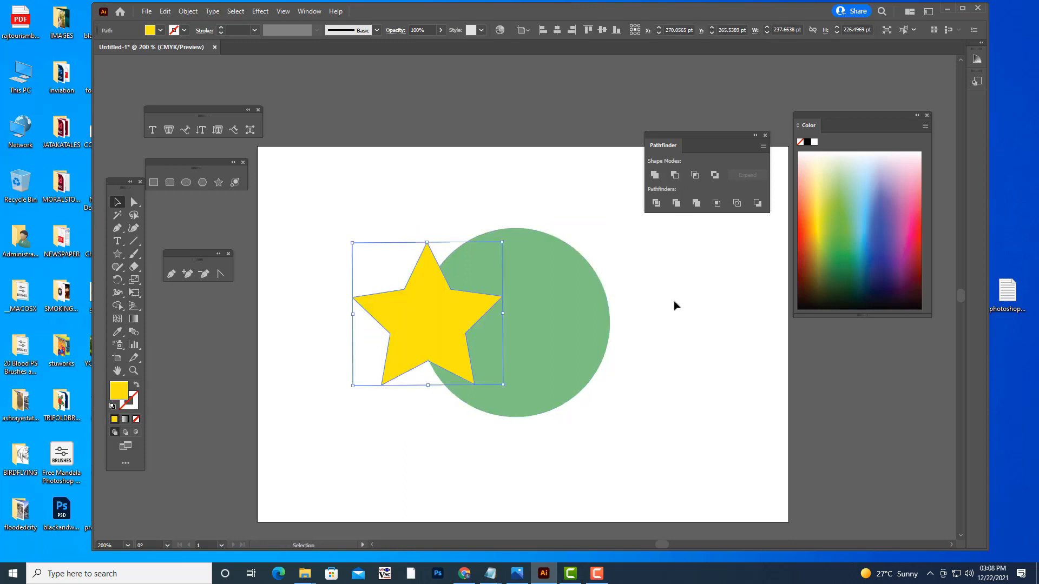
# - Reposition the large star slightly over the circle's left side and merge both shapes with Unite
pyautogui.moveTo(450, 295); pyautogui.dragTo(426, 304)
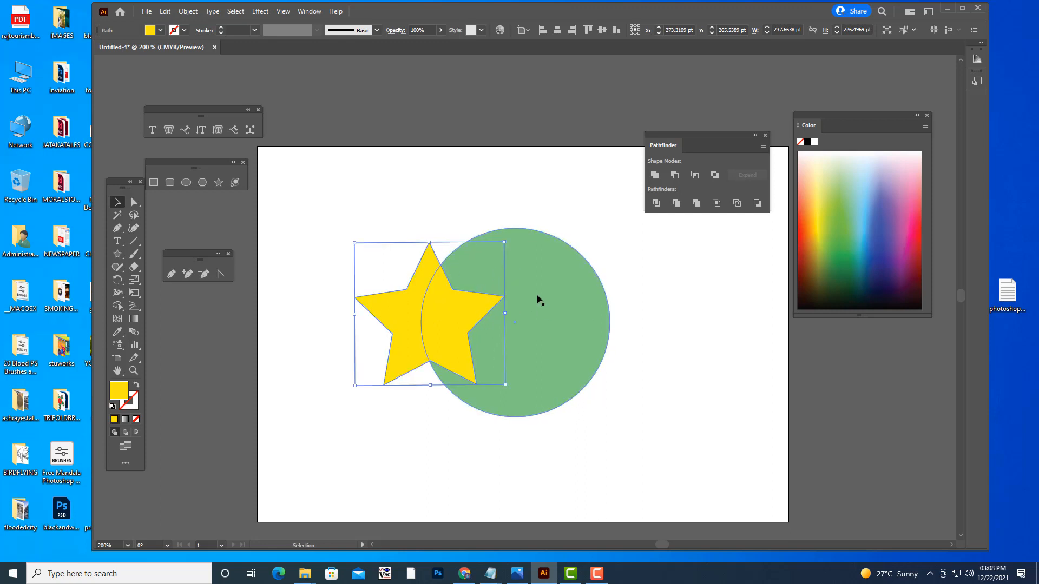
pyautogui.keyDown('shift'); pyautogui.click(536, 249); pyautogui.keyUp('shift')
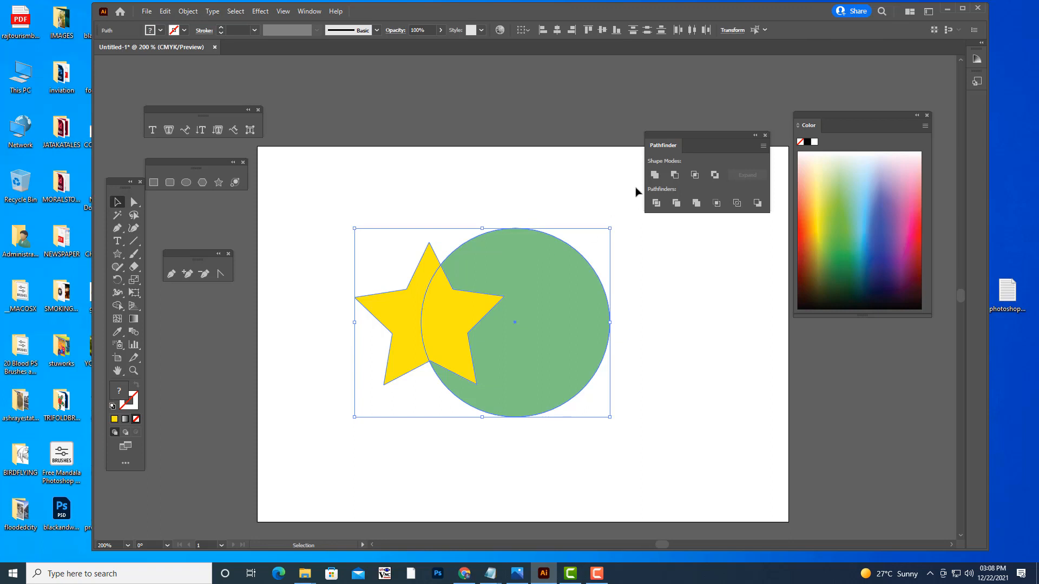
pyautogui.click(654, 175)
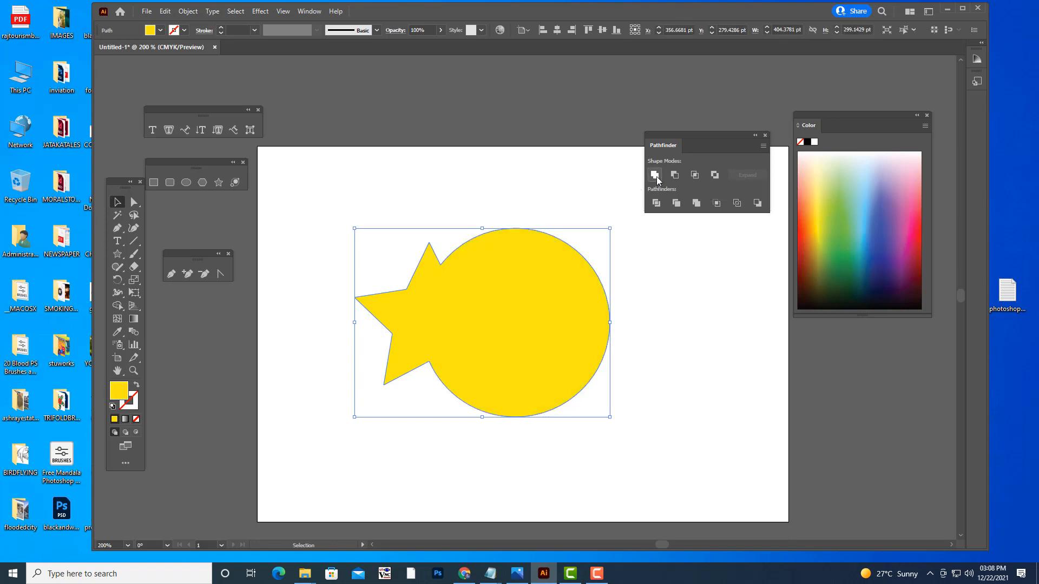
pyautogui.click(435, 408)
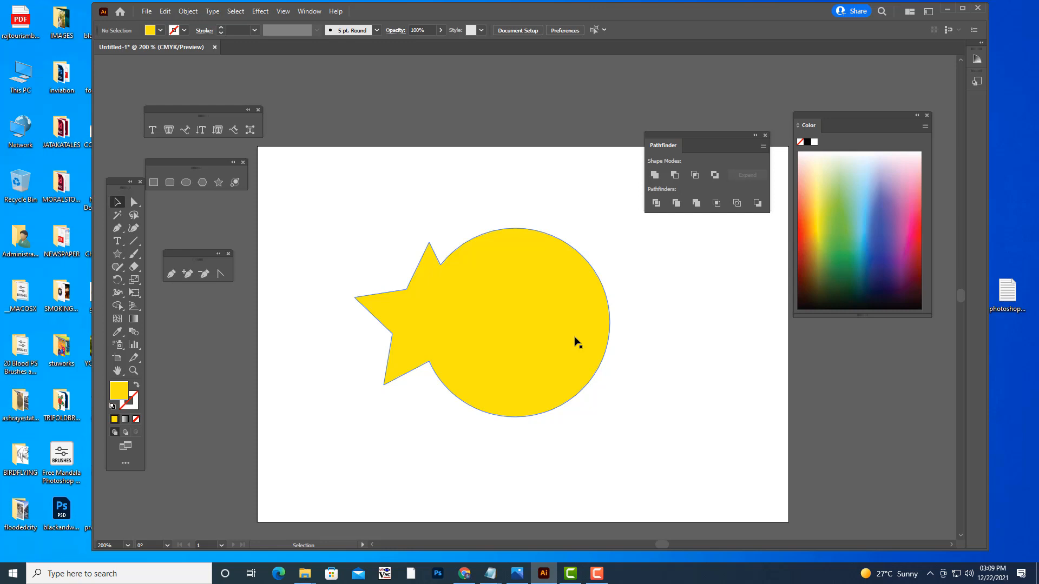
pyautogui.moveTo(688, 134); pyautogui.dragTo(712, 127)
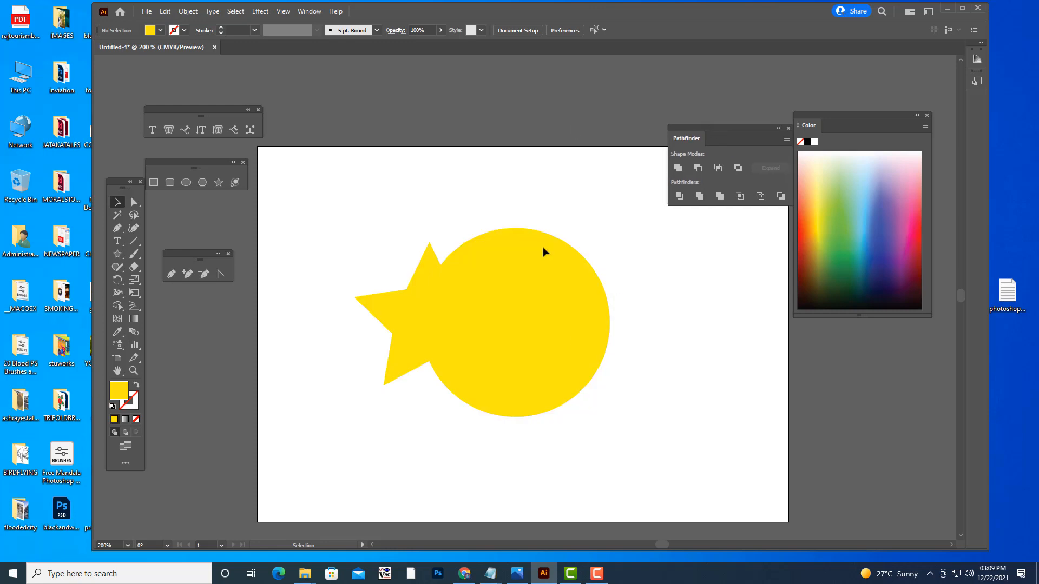
# - Delete the merged star-and-circle shape and draw a new circle about 333 pt in diameter on the artboard
pyautogui.click(529, 301)
pyautogui.press('Delete')
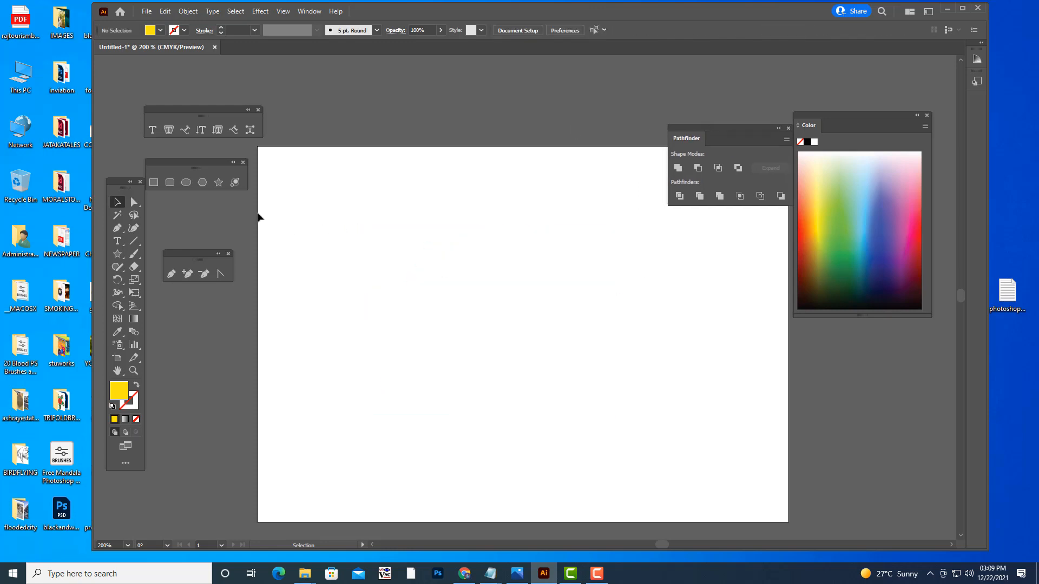
pyautogui.click(189, 183)
pyautogui.moveTo(427, 223); pyautogui.dragTo(626, 434)
pyautogui.click(115, 201)
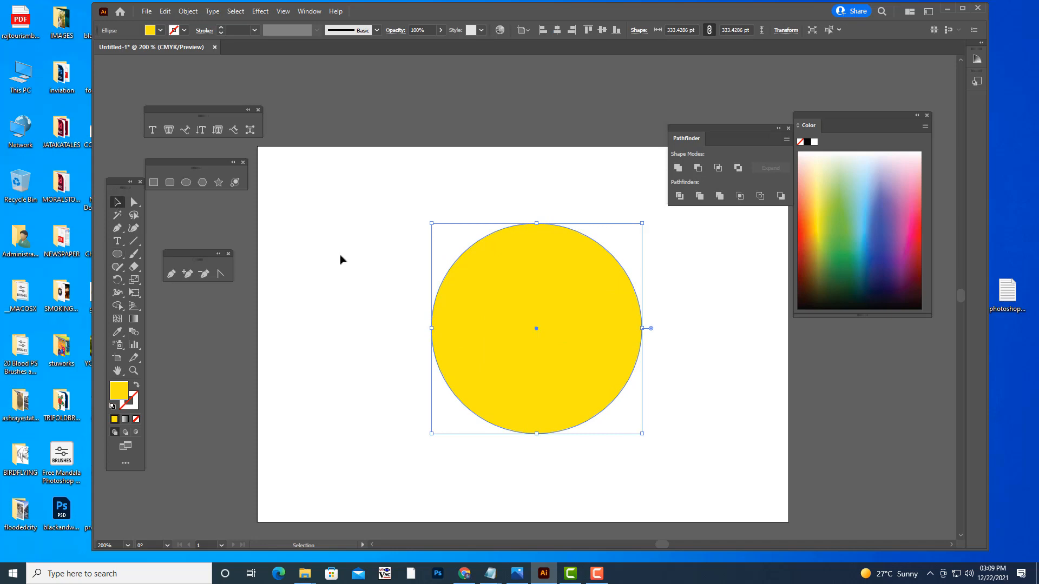
# - Fill the circle with red and shift it slightly left and down on the artboard
pyautogui.moveTo(528, 267); pyautogui.dragTo(498, 266)
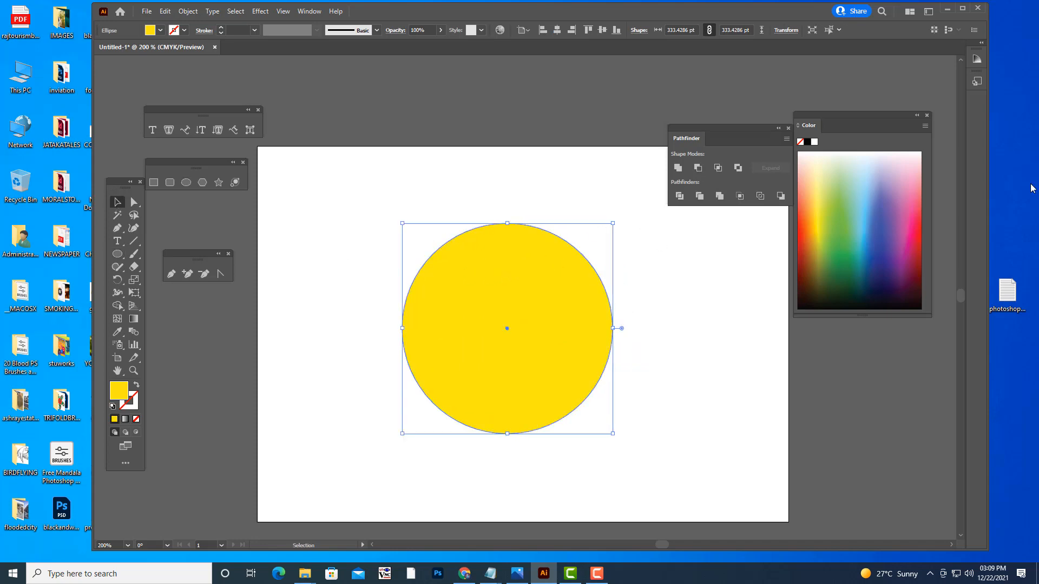
pyautogui.click(920, 242)
pyautogui.moveTo(692, 130); pyautogui.dragTo(709, 117)
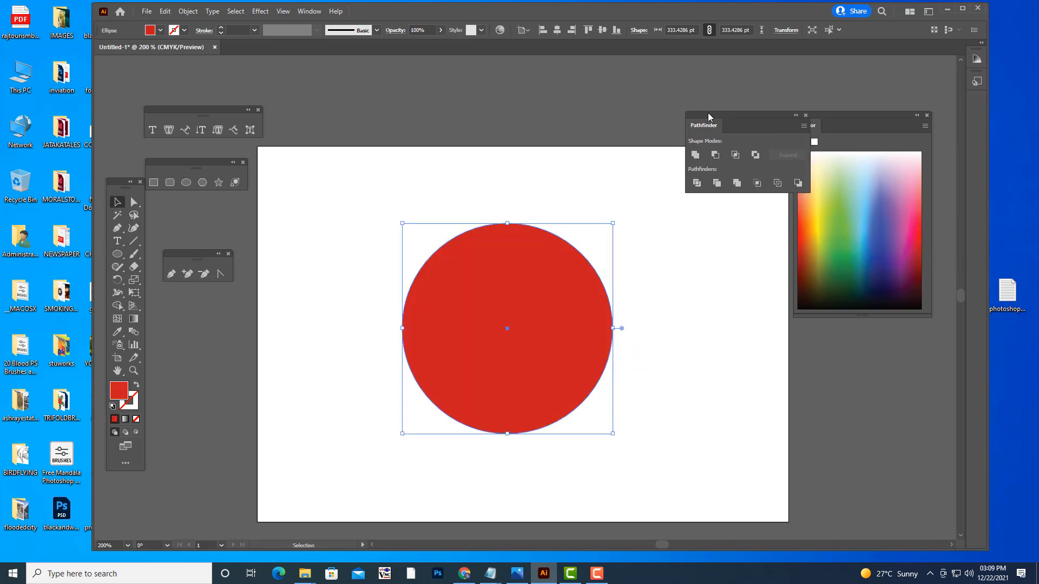
pyautogui.moveTo(551, 254); pyautogui.dragTo(544, 266)
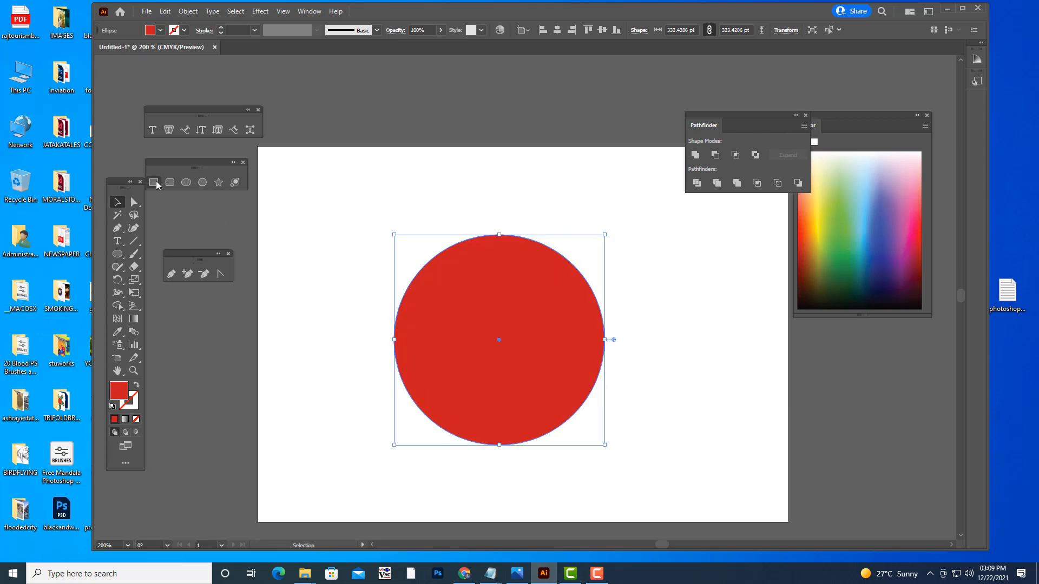
# - Draw a thin horizontal rectangle about 512 by 15 pt across the circle's upper part and fill it with yellow
pyautogui.click(154, 183)
pyautogui.moveTo(344, 291); pyautogui.dragTo(667, 299)
pyautogui.click(817, 207)
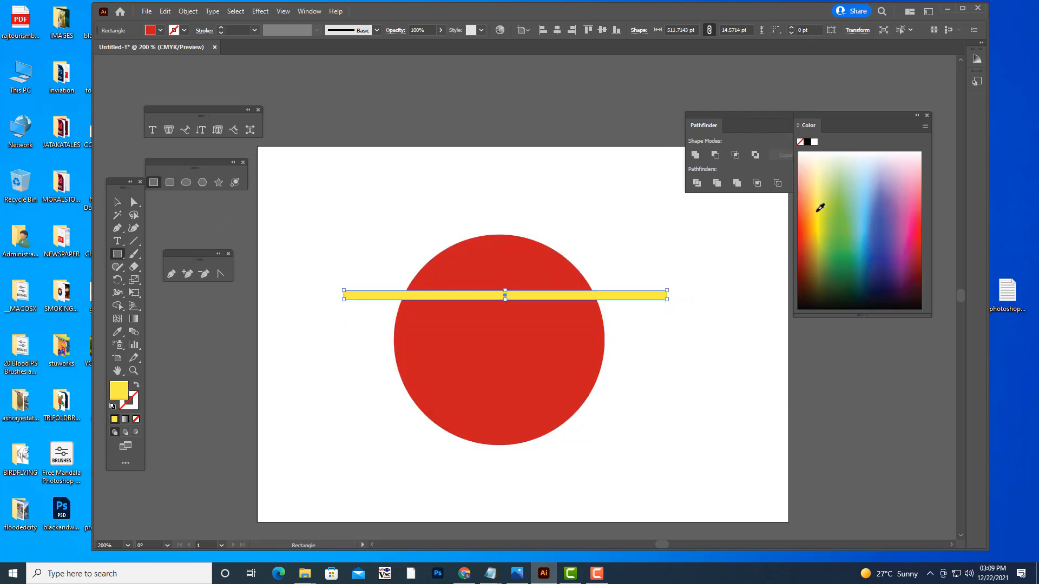
pyautogui.press('v')
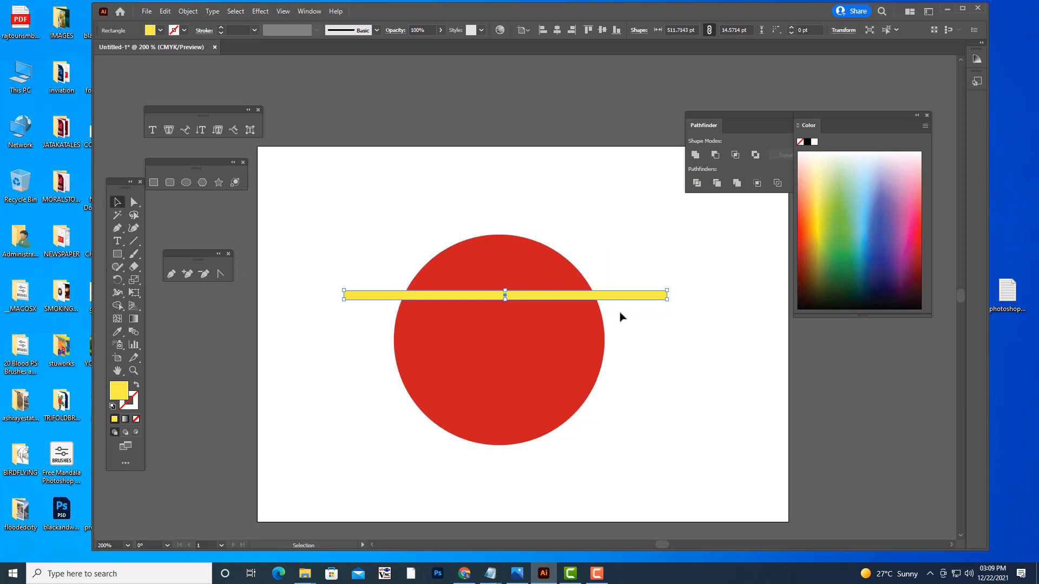
# - Rotate the yellow bar into a rising diagonal across the circle's middle and make it thinner
pyautogui.moveTo(625, 296); pyautogui.dragTo(654, 213)
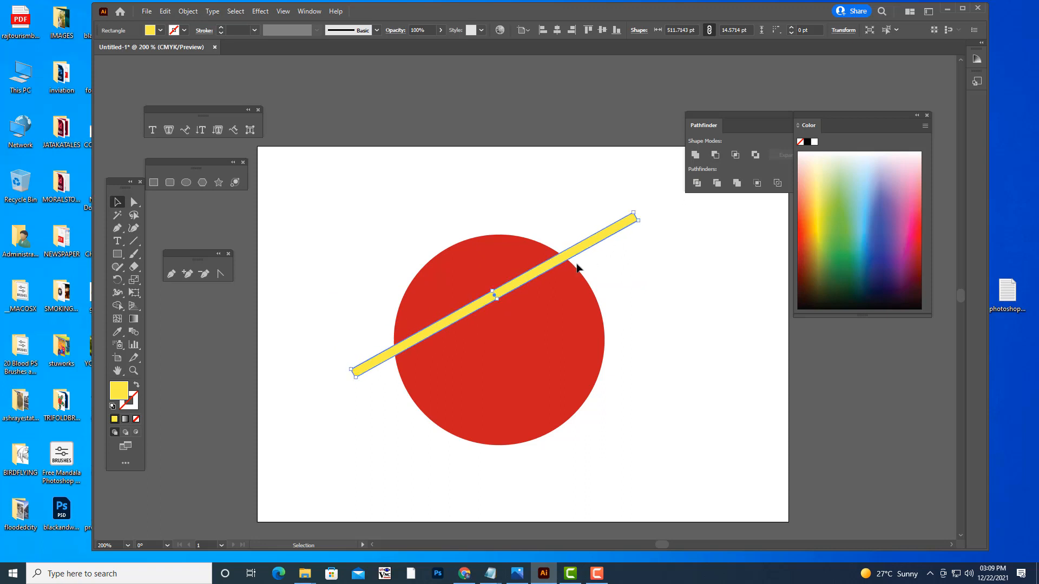
pyautogui.moveTo(568, 249); pyautogui.dragTo(573, 280)
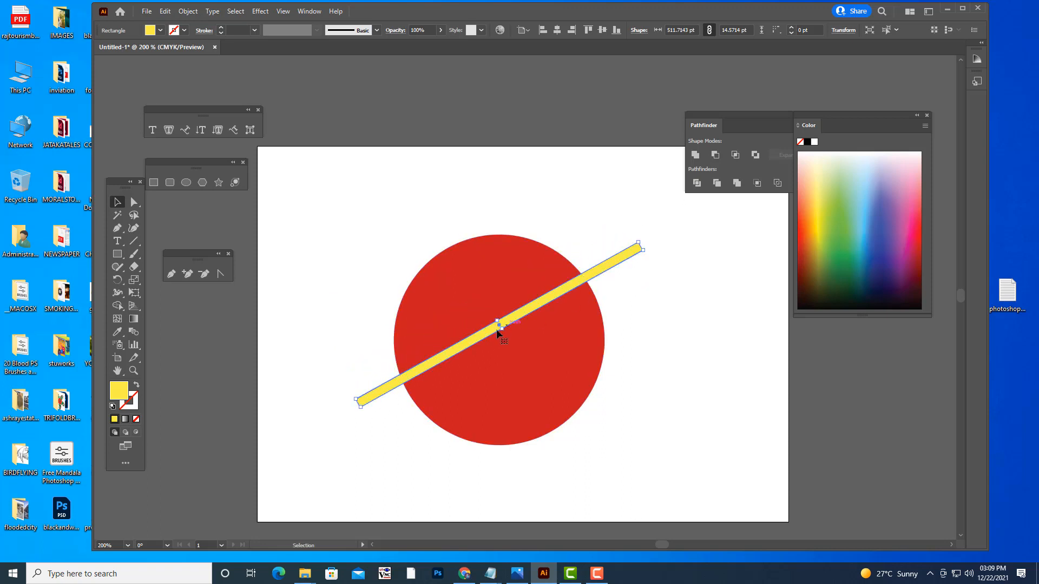
pyautogui.moveTo(501, 328); pyautogui.dragTo(499, 326)
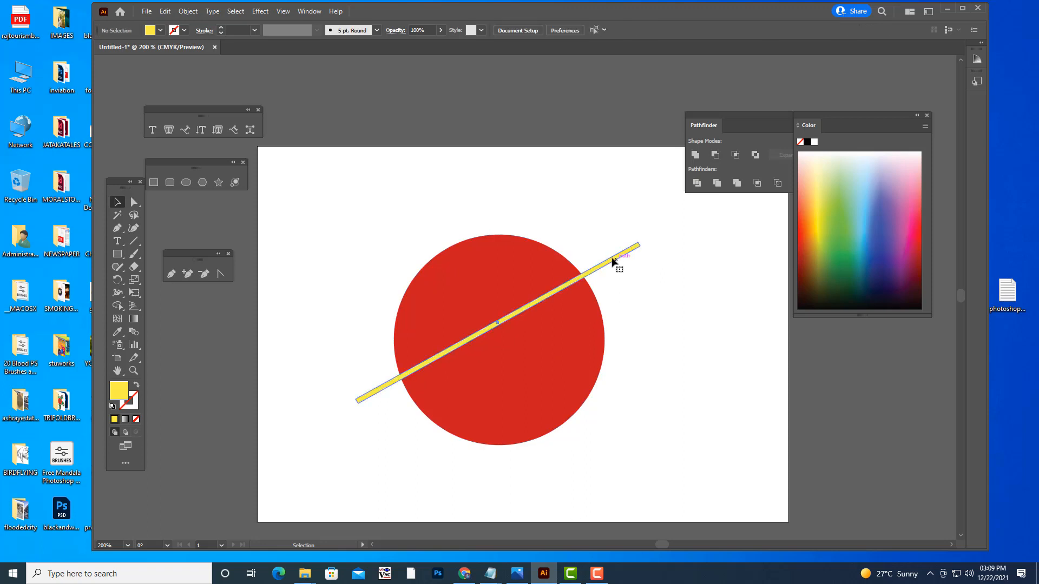
# - Copy the diagonal bar twice below itself to form three parallel stripes and combine them with Unite
pyautogui.moveTo(619, 270); pyautogui.dragTo(620, 280)
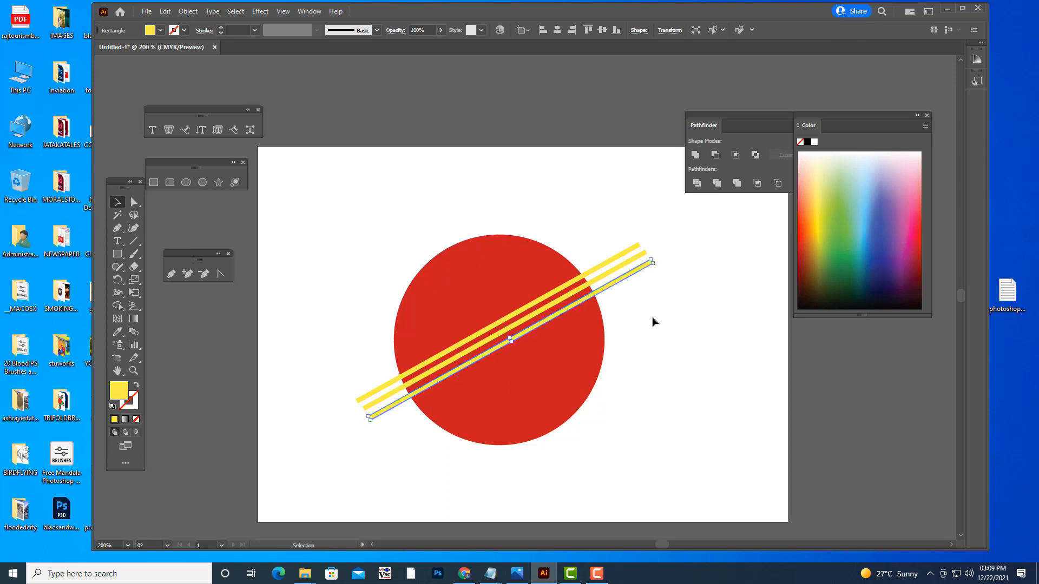
pyautogui.click(655, 323)
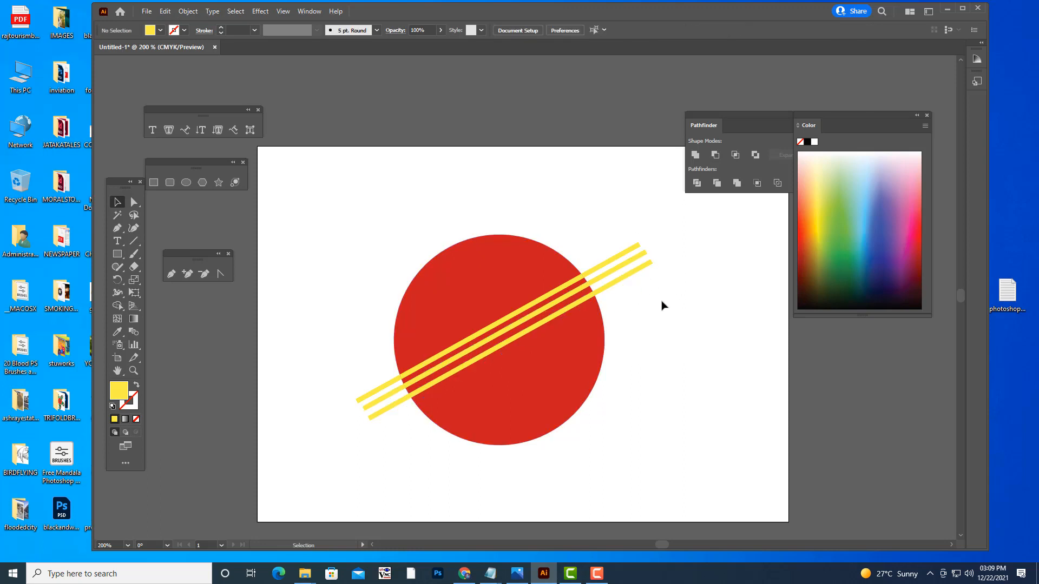
pyautogui.click(622, 279)
pyautogui.keyDown('shift'); pyautogui.click(616, 266); pyautogui.keyUp('shift')
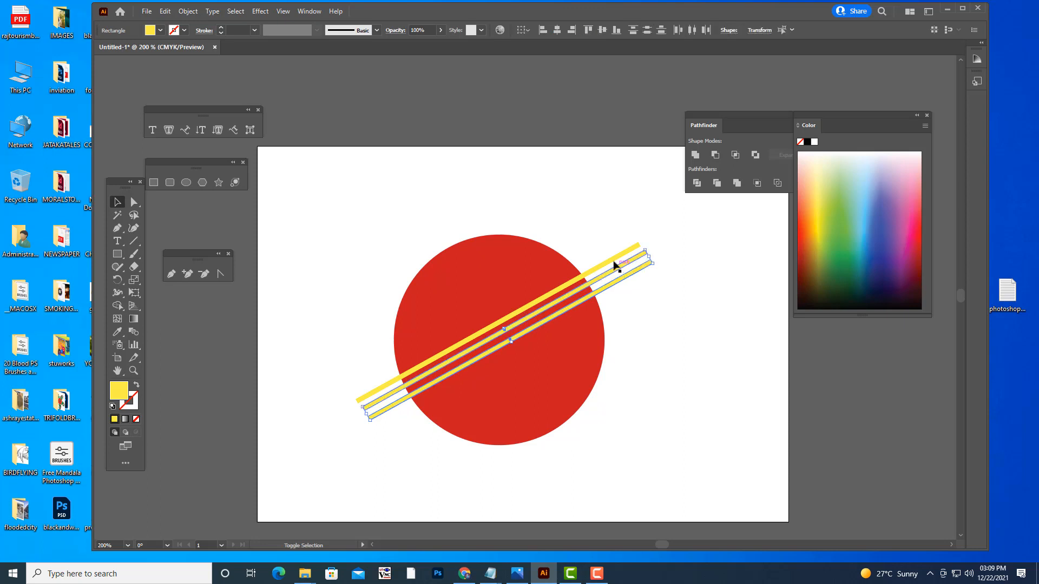
pyautogui.keyDown('shift'); pyautogui.click(611, 260); pyautogui.keyUp('shift')
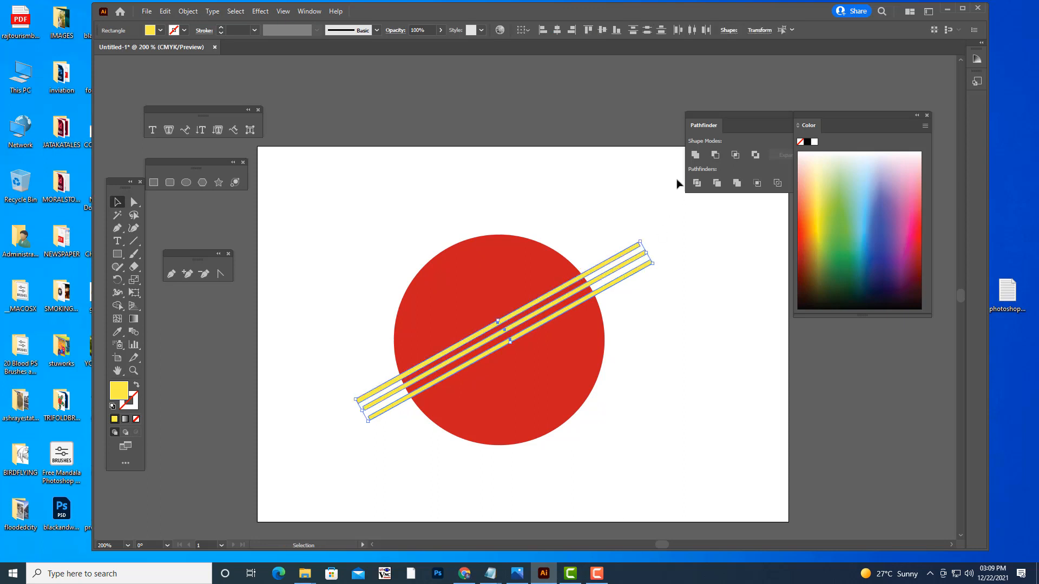
pyautogui.click(695, 155)
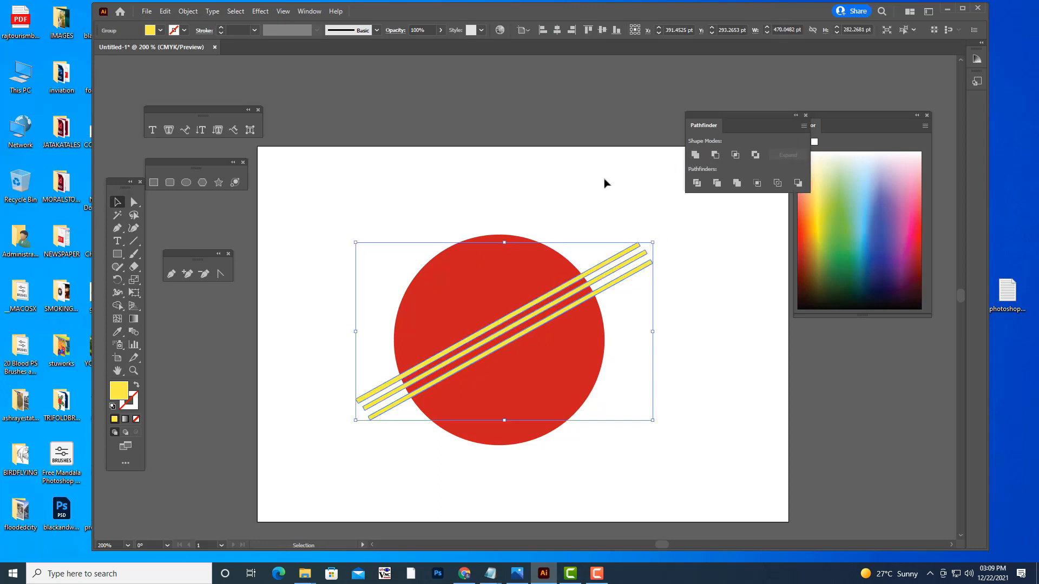
pyautogui.click(603, 181)
# - Cut the three stripes out of the red circle with Minus Front and rotate the result counterclockwise to steepen the stripes
pyautogui.click(622, 272)
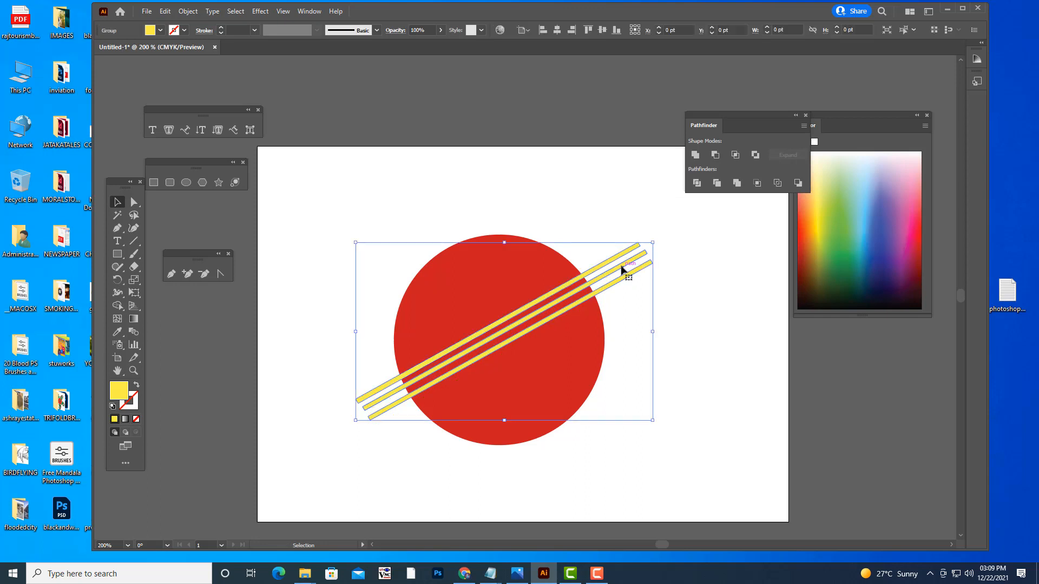
pyautogui.keyDown('shift'); pyautogui.click(582, 352); pyautogui.keyUp('shift')
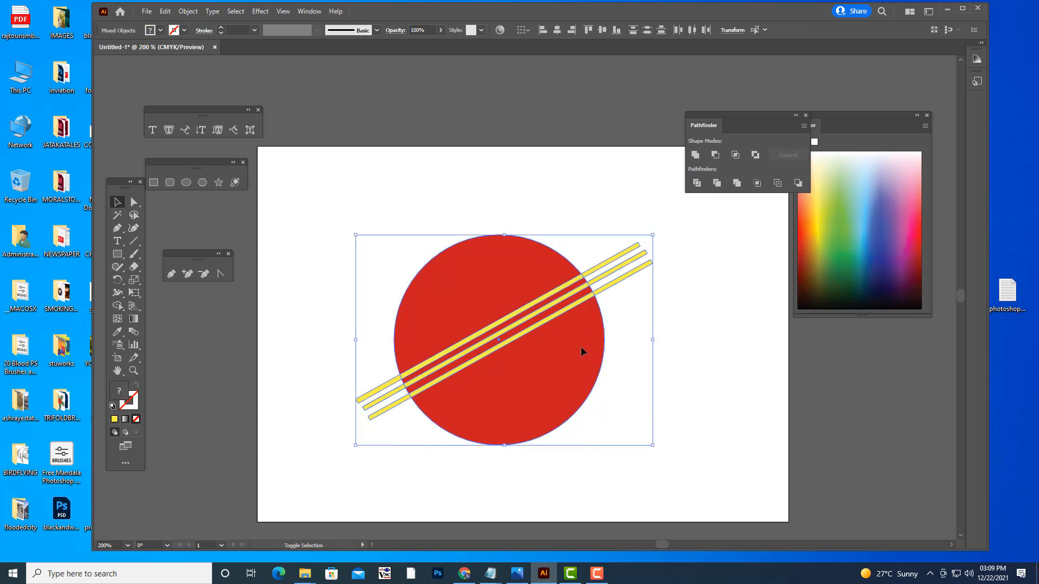
pyautogui.click(714, 155)
pyautogui.click(701, 222)
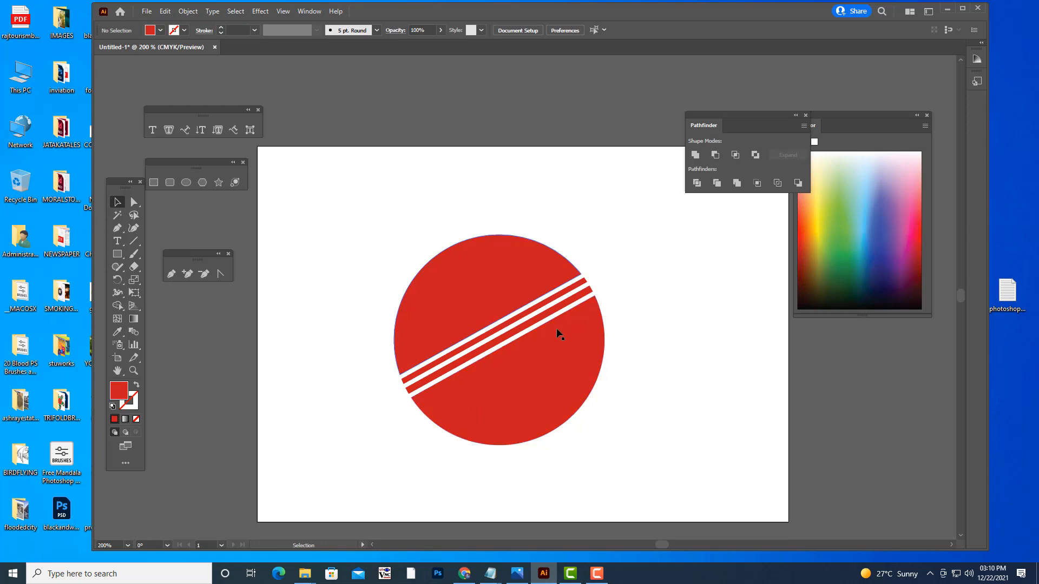
pyautogui.click(568, 380)
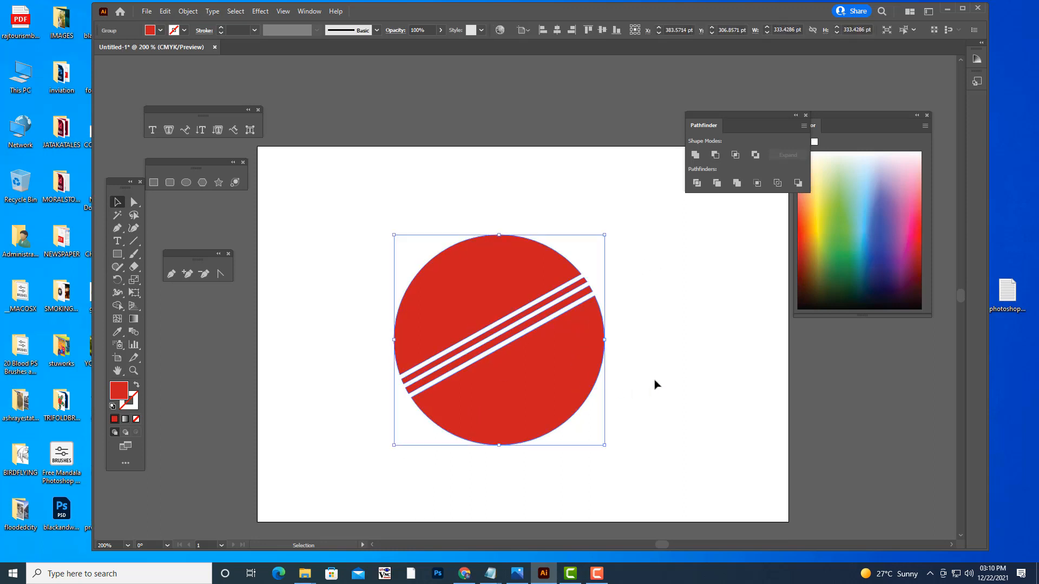
pyautogui.moveTo(610, 448); pyautogui.dragTo(653, 408)
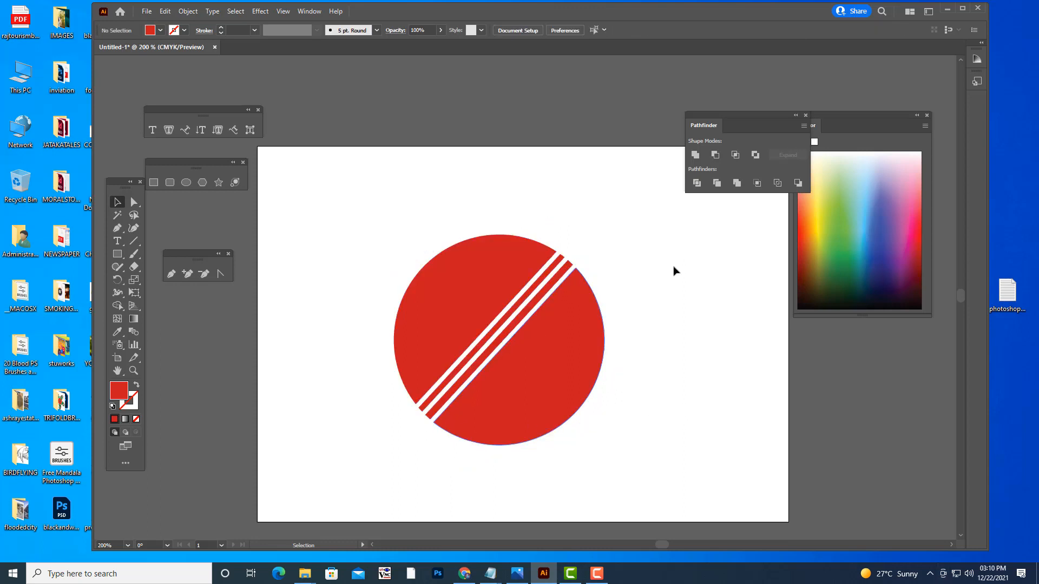
# - Delete the striped circle and draw a new red circle about 369 pt in diameter
pyautogui.click(568, 293)
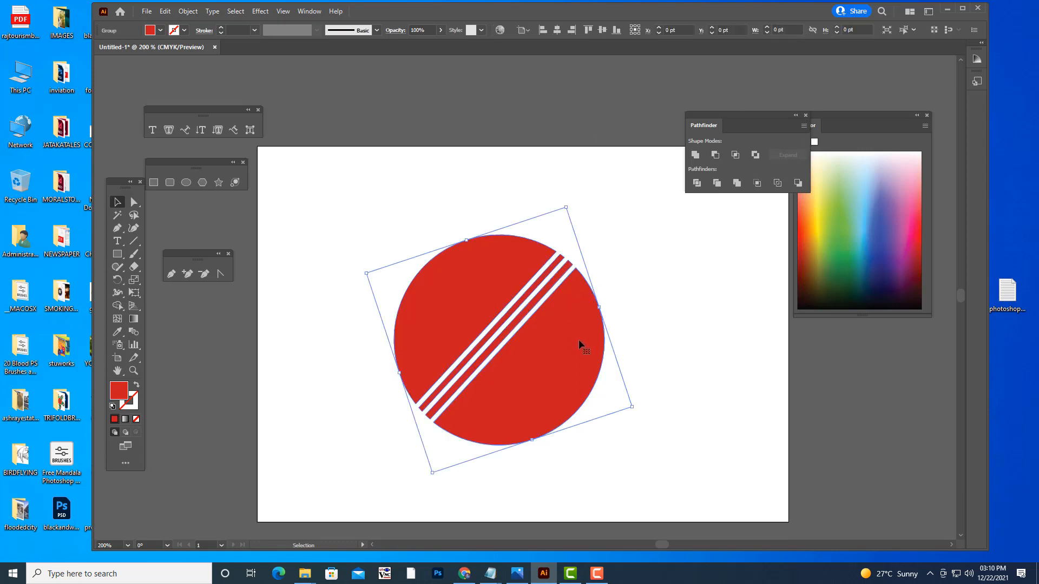
pyautogui.moveTo(579, 343); pyautogui.dragTo(467, 359)
pyautogui.press('Delete')
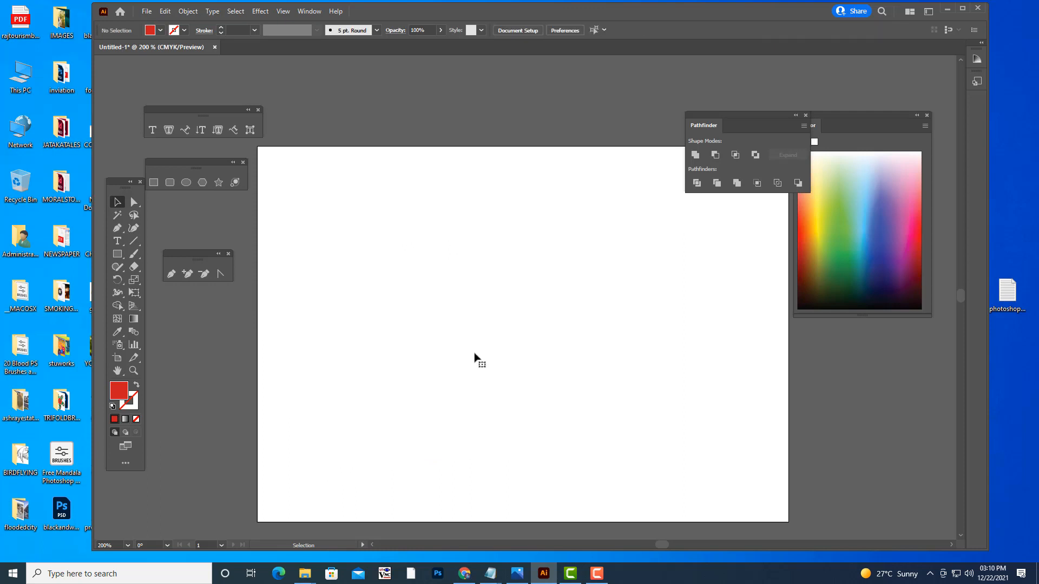
pyautogui.click(186, 184)
pyautogui.moveTo(329, 203); pyautogui.dragTo(541, 434)
pyautogui.click(117, 202)
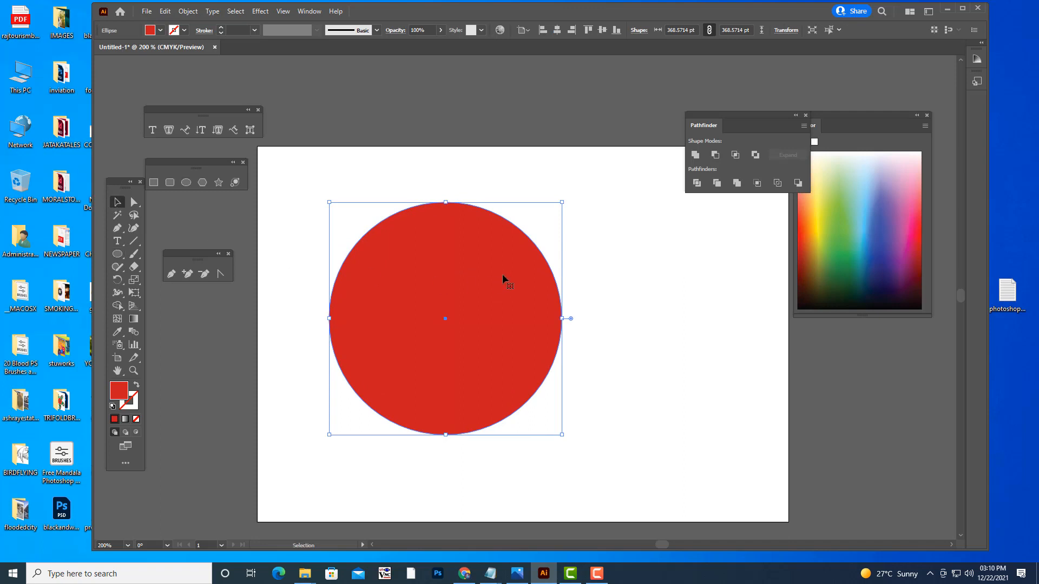
# - Shift the red circle left, duplicate it to the right with a partial overlap, and fill the copy with yellow
pyautogui.moveTo(505, 278); pyautogui.dragTo(480, 271)
pyautogui.moveTo(472, 320); pyautogui.dragTo(629, 320)
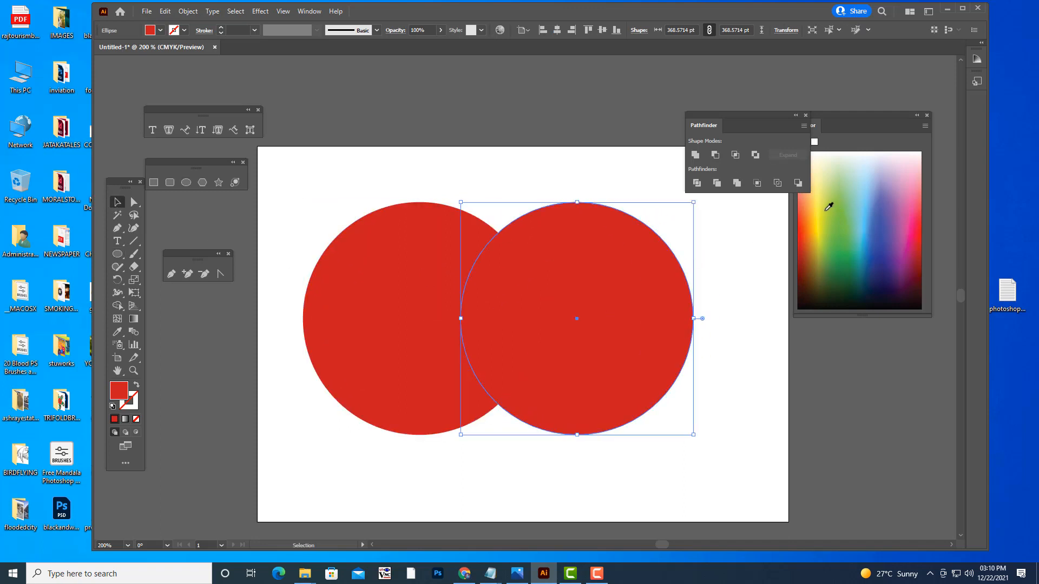
pyautogui.click(819, 208)
pyautogui.moveTo(710, 115); pyautogui.dragTo(676, 116)
# - Try Intersect on the two overlapping circles and move the lens shape right, and undo both operations
pyautogui.keyDown('shift'); pyautogui.click(332, 251); pyautogui.keyUp('shift')
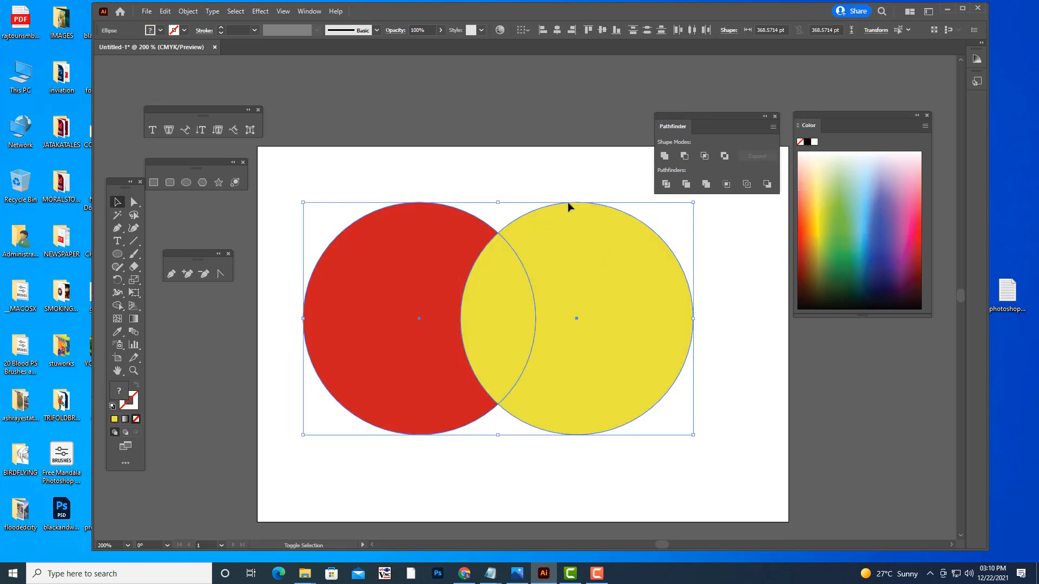
pyautogui.click(704, 155)
pyautogui.moveTo(503, 313); pyautogui.dragTo(582, 326)
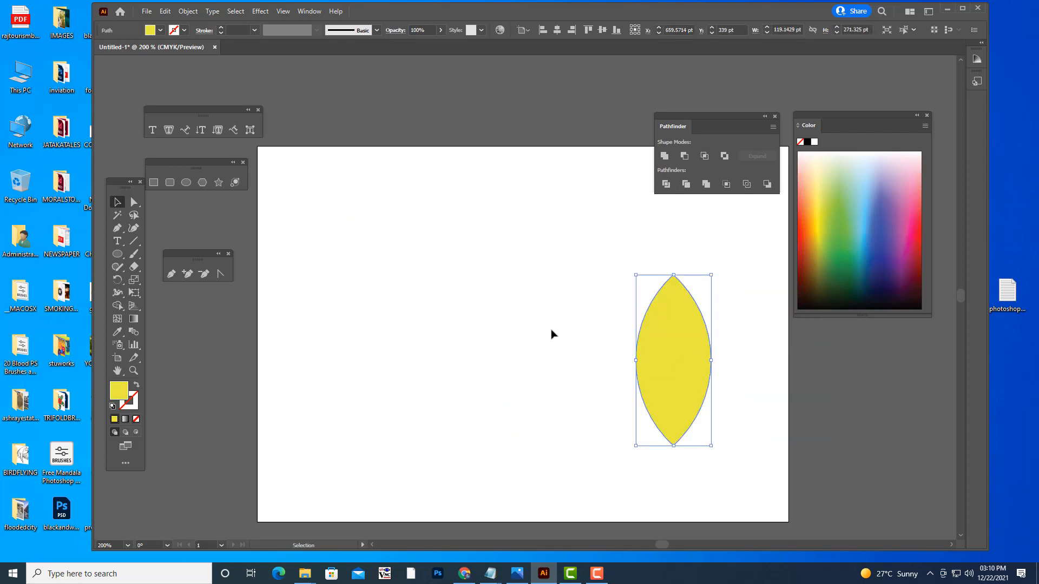
pyautogui.hotkey('ctrl', 'z')
pyautogui.hotkey('ctrl', 'z')
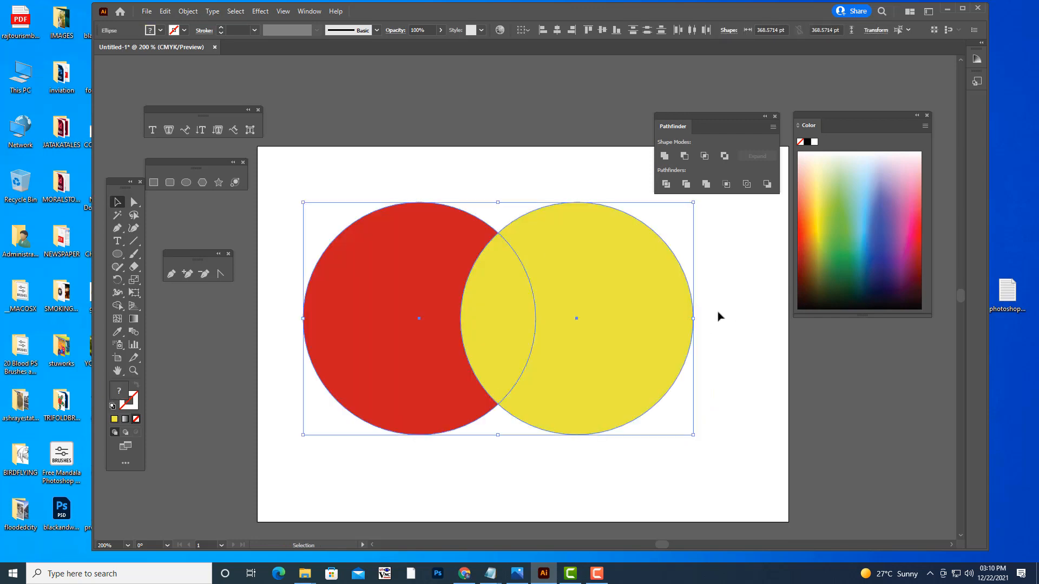
# - Reduce the red and yellow circles to their overlap with Intersect and move the lens shape off the artboard's left side
pyautogui.click(740, 309)
pyautogui.click(652, 303)
pyautogui.keyDown('shift'); pyautogui.click(397, 255); pyautogui.keyUp('shift')
pyautogui.click(704, 157)
pyautogui.moveTo(499, 317); pyautogui.dragTo(199, 418)
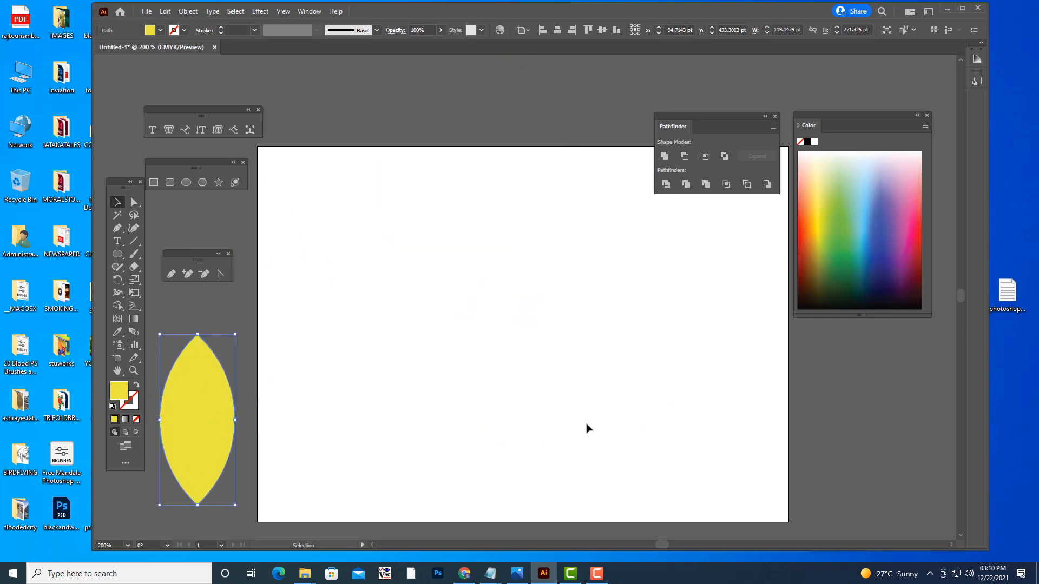
# - Undo the lens shape's move and the Intersect operation, and clear the selection
pyautogui.hotkey('ctrl', 'z')
pyautogui.hotkey('ctrl', 'z')
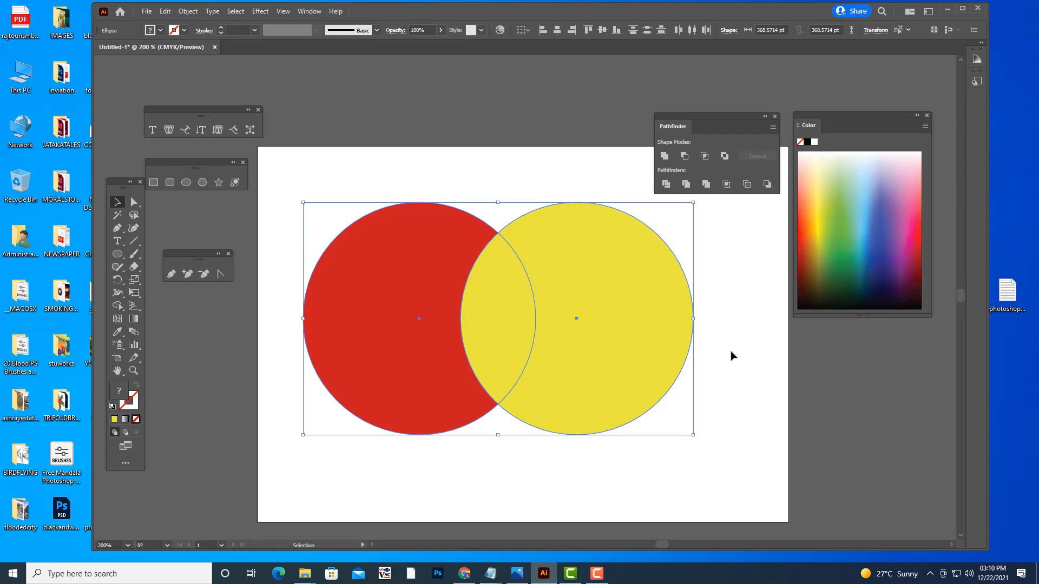
pyautogui.click(730, 356)
# - Try Exclude on the red and yellow circles, shift the resulting shape slightly right and down, and undo both operations
pyautogui.click(565, 305)
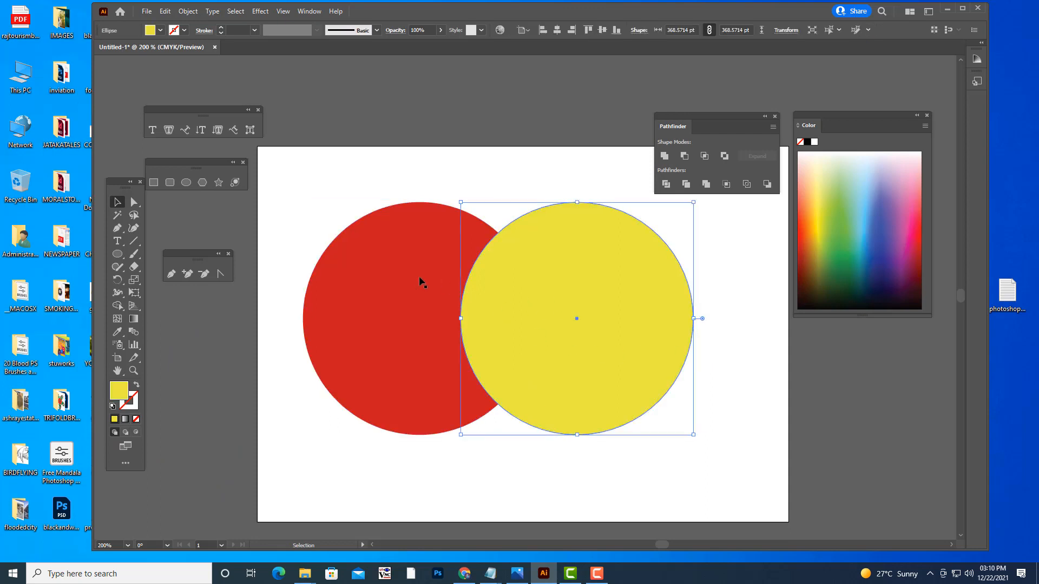
pyautogui.keyDown('shift'); pyautogui.click(407, 275); pyautogui.keyUp('shift')
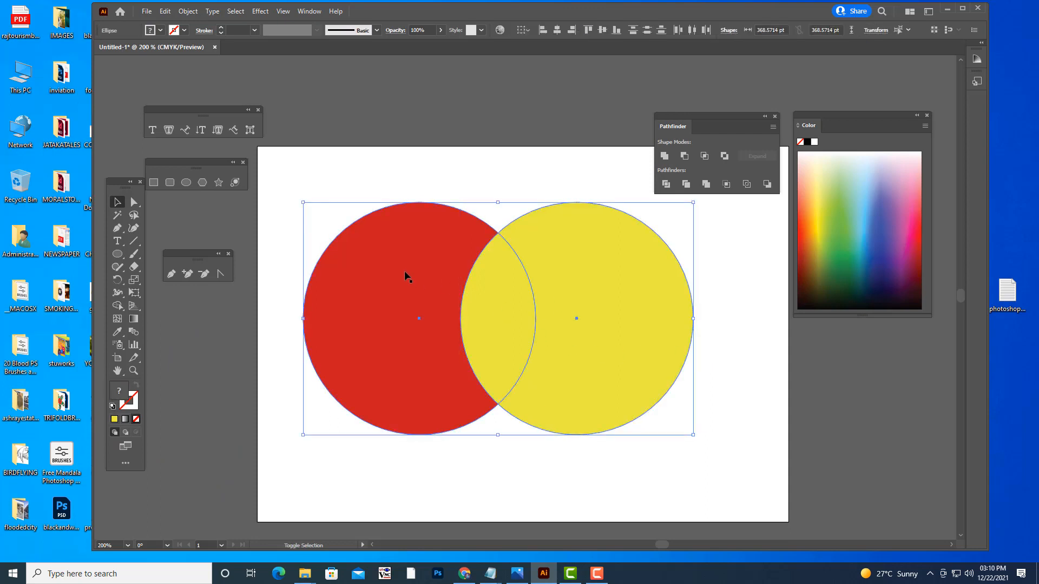
pyautogui.click(726, 157)
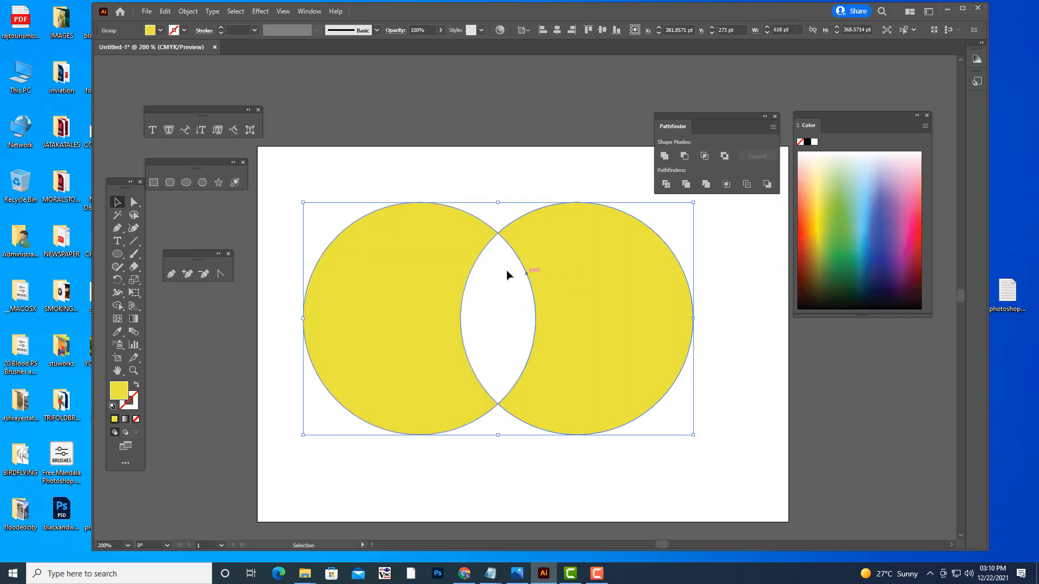
pyautogui.click(518, 178)
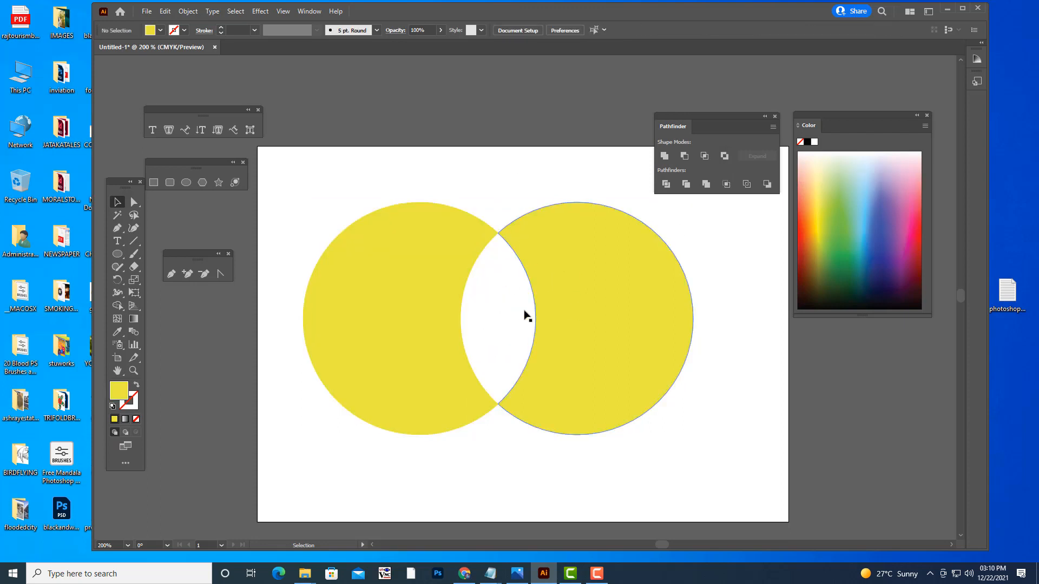
pyautogui.click(653, 306)
pyautogui.moveTo(629, 298); pyautogui.dragTo(633, 306)
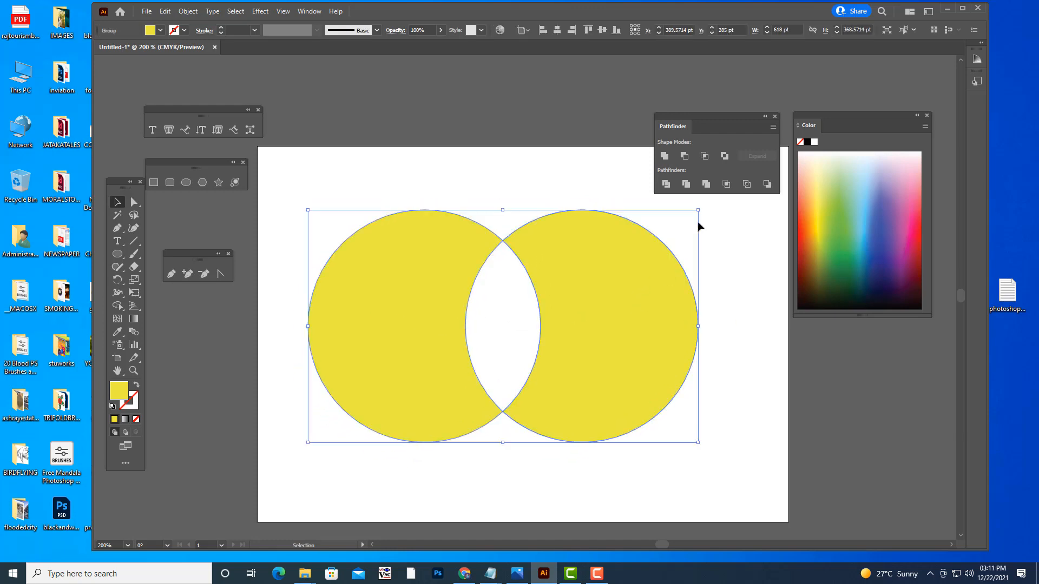
pyautogui.hotkey('ctrl', 'z')
pyautogui.hotkey('ctrl', 'z')
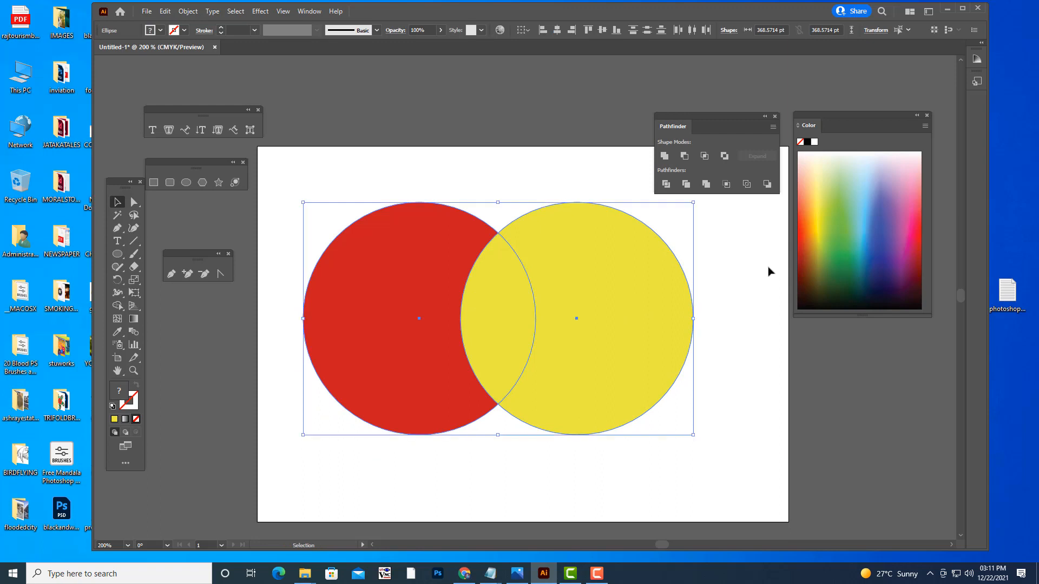
# - Delete both the red and yellow circles from the artboard
pyautogui.click(768, 271)
pyautogui.click(650, 302)
pyautogui.keyDown('shift'); pyautogui.click(375, 257); pyautogui.keyUp('shift')
pyautogui.click(727, 234)
pyautogui.moveTo(287, 190); pyautogui.dragTo(733, 475)
pyautogui.press('Delete')
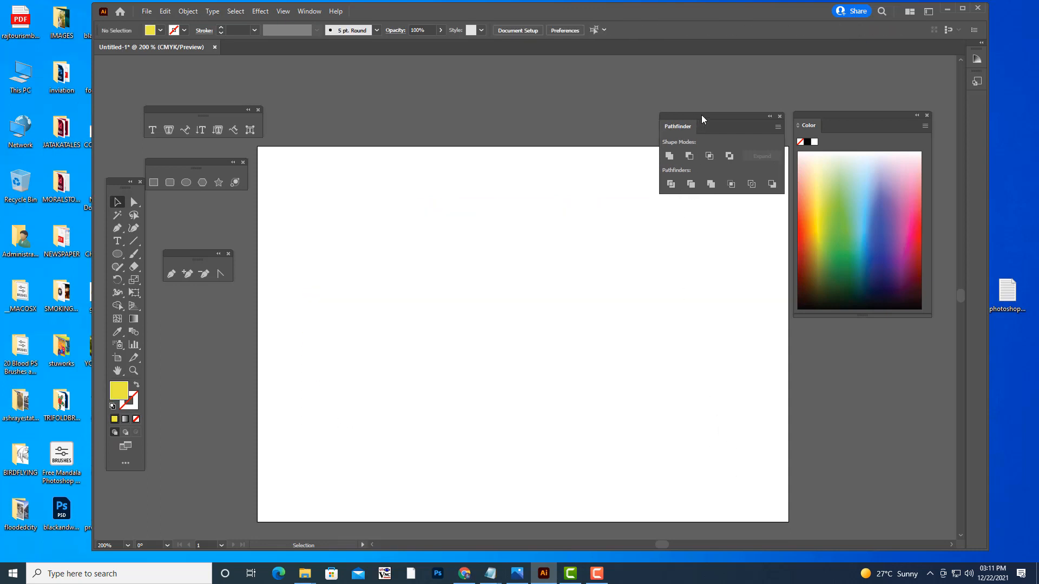
# - Draw an upright yellow ellipse about 144 pt wide and 271 pt high in the artboard's upper middle
pyautogui.moveTo(701, 115); pyautogui.dragTo(721, 109)
pyautogui.click(185, 183)
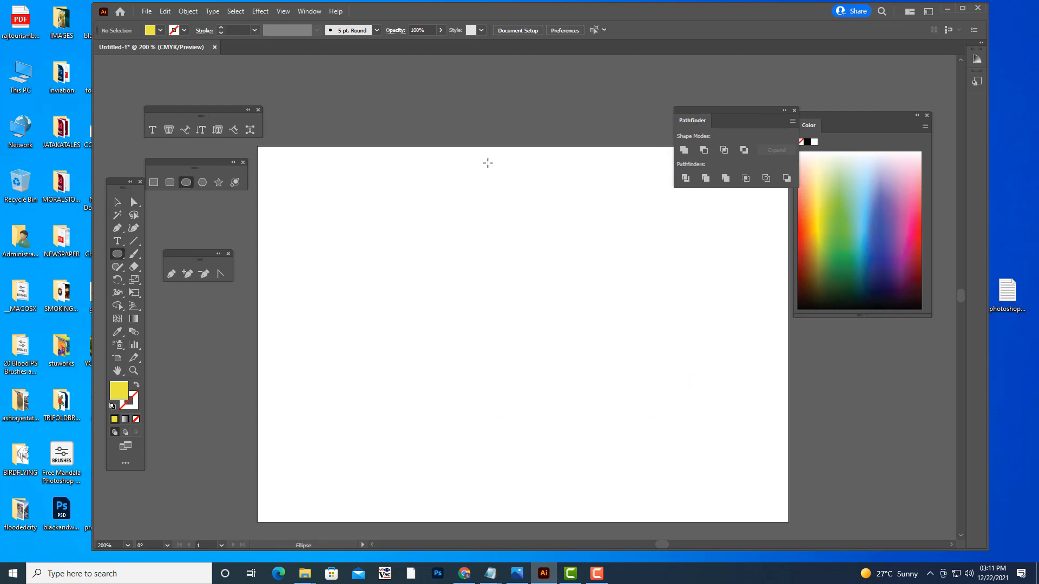
pyautogui.moveTo(487, 163); pyautogui.dragTo(580, 334)
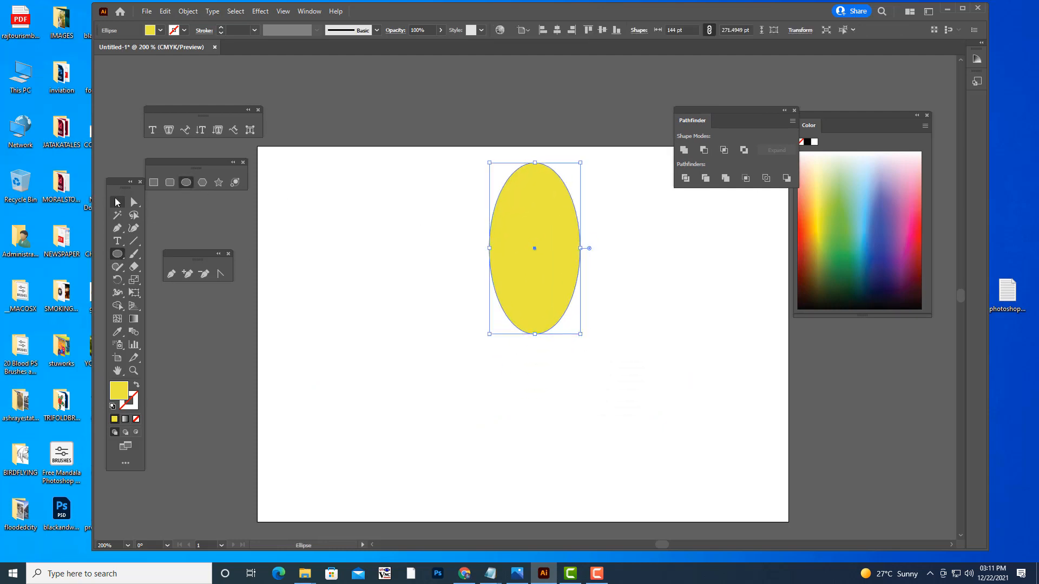
# - Convert the ellipse's top and bottom anchor points to corners to make a pointed leaf shape
pyautogui.click(134, 202)
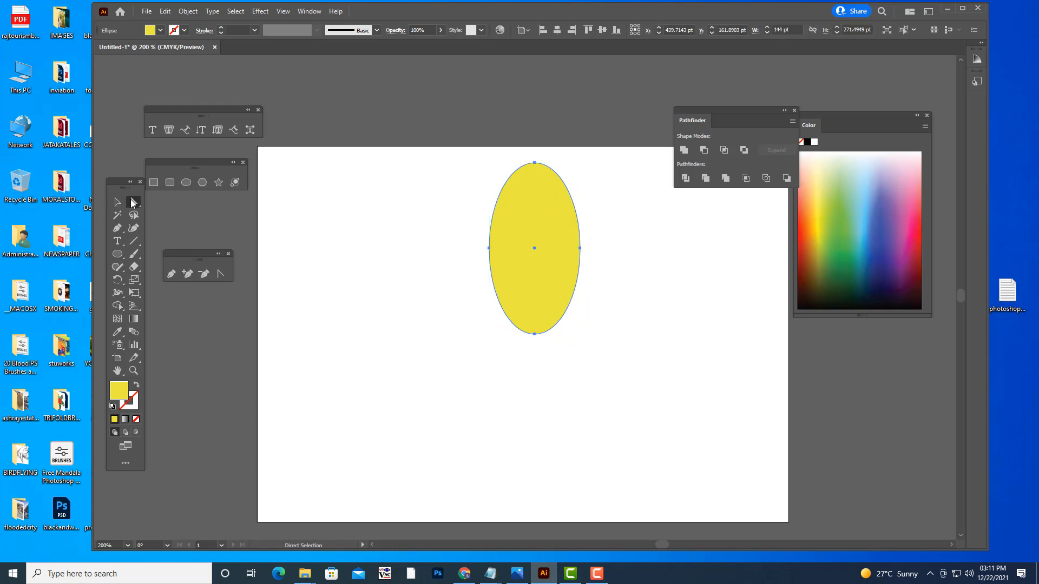
pyautogui.click(534, 162)
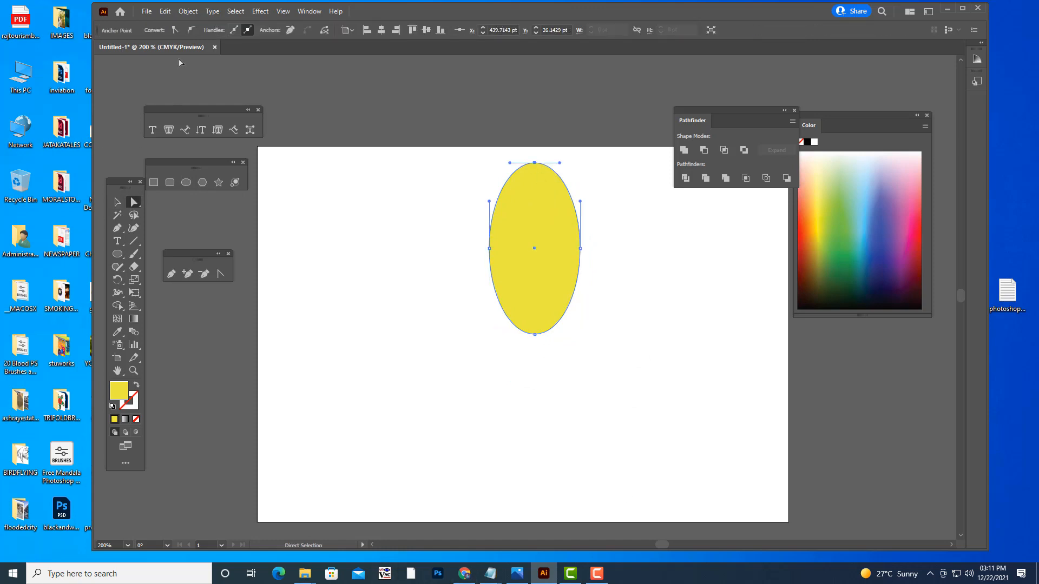
pyautogui.click(175, 30)
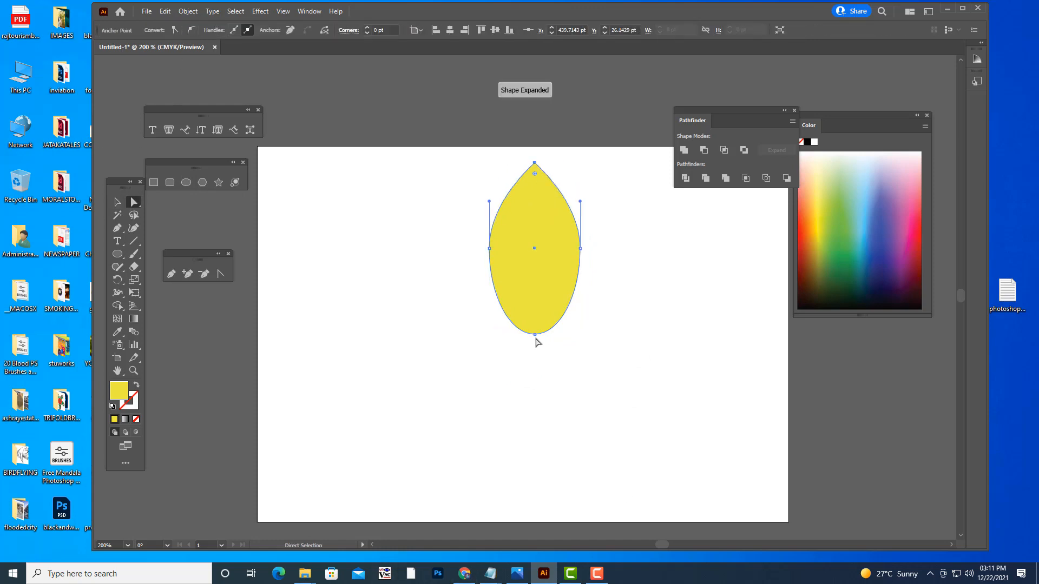
pyautogui.click(534, 335)
pyautogui.click(174, 31)
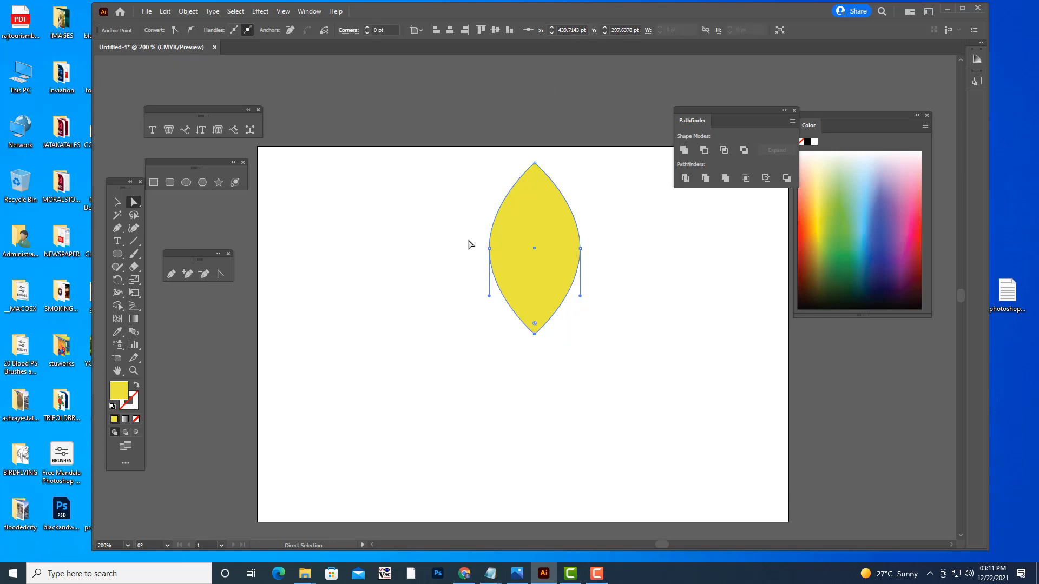
# - Move the leaf's left and right anchor points down together to form a teardrop petal
pyautogui.click(489, 248)
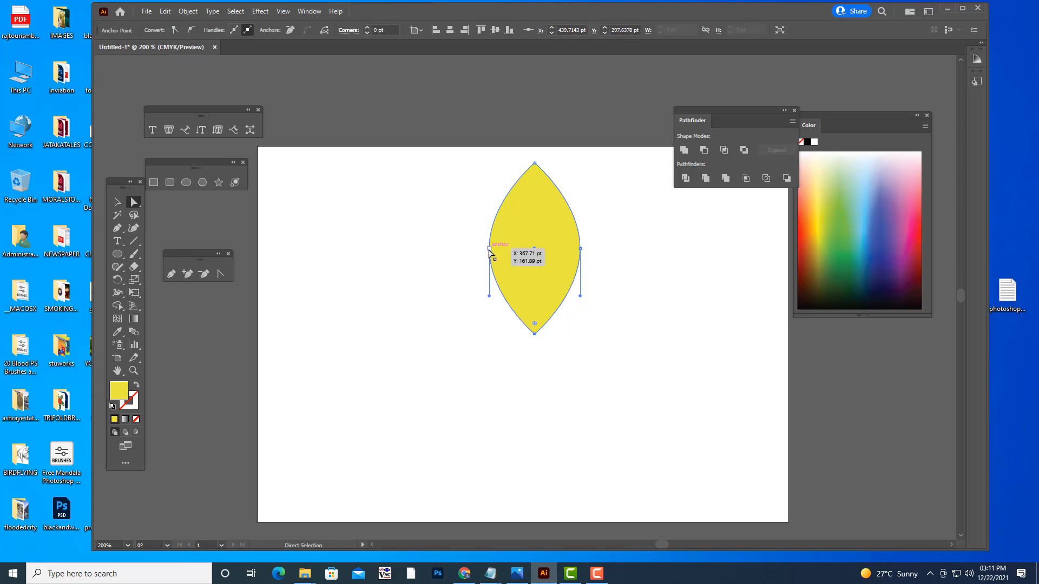
pyautogui.keyDown('shift'); pyautogui.click(580, 249); pyautogui.keyUp('shift')
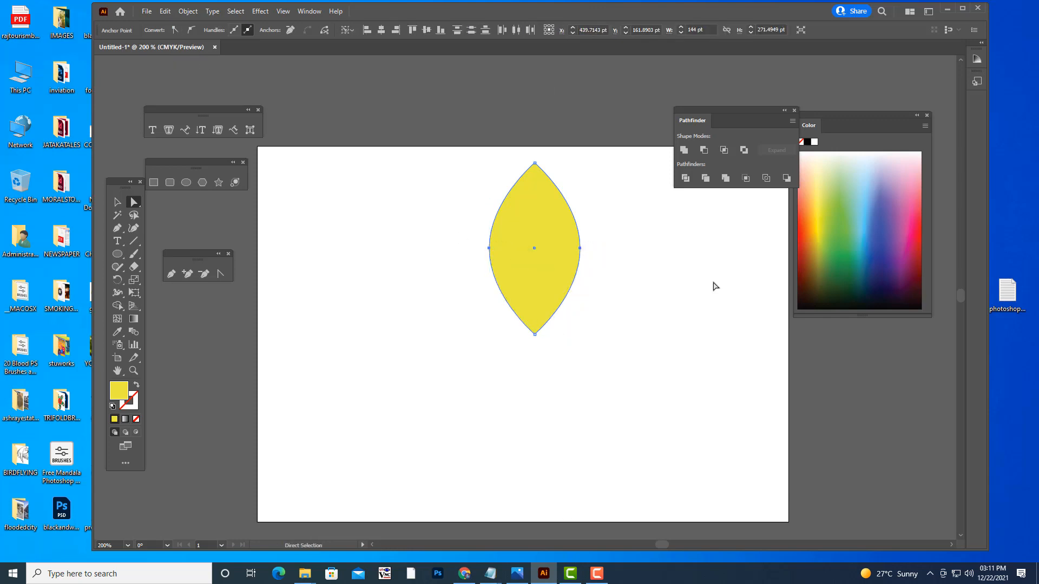
pyautogui.press('Down')
pyautogui.press('Down')
pyautogui.press('Down')
pyautogui.press('Down')
pyautogui.press('Down')
pyautogui.press('Down')
pyautogui.press('Down')
pyautogui.press('Down')
pyautogui.press('Down')
pyautogui.press('Down')
pyautogui.press('Down')
pyautogui.press('Down')
pyautogui.press('Down')
pyautogui.press('Down')
pyautogui.press('Down')
pyautogui.press('Down')
pyautogui.press('Down')
pyautogui.press('Down')
pyautogui.press('Down')
pyautogui.press('Down')
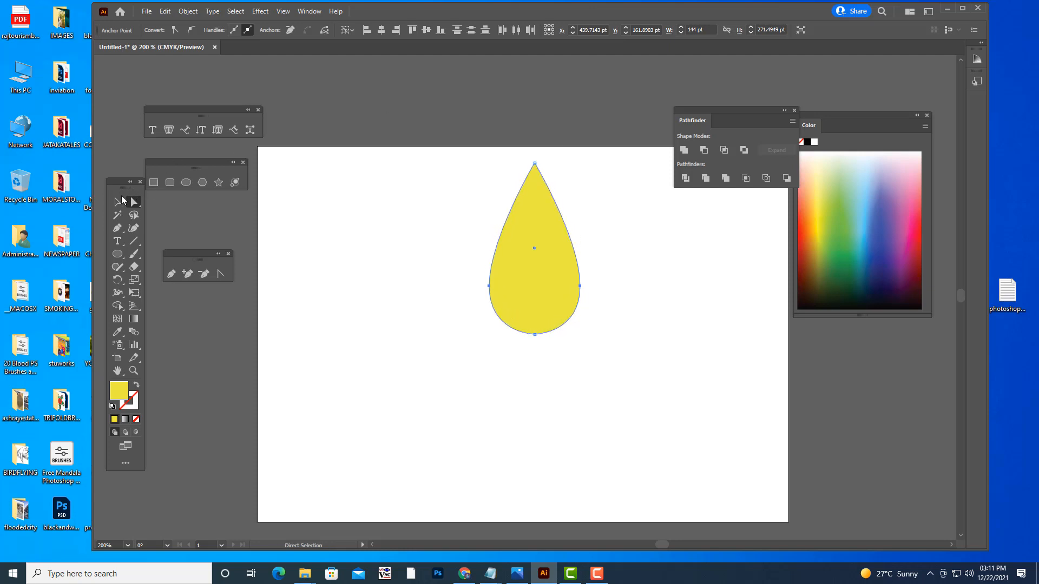
# - Narrow the teardrop to about 91 pt wide and place it near the artboard's upper centre
pyautogui.click(121, 201)
pyautogui.moveTo(491, 248); pyautogui.dragTo(535, 267)
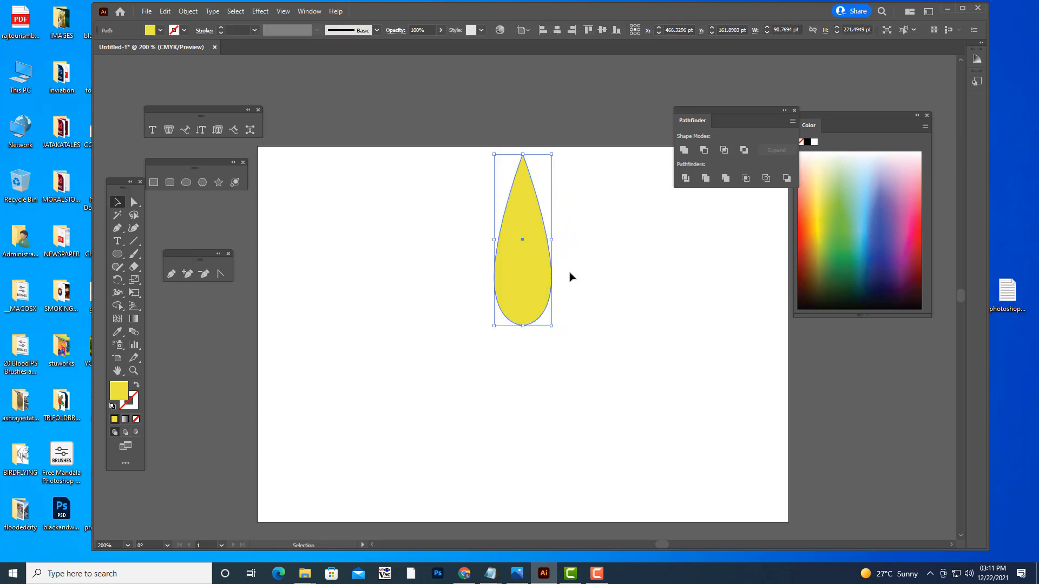
pyautogui.click(545, 281)
# - Rotate a copy of the petal around its bottom anchor point and repeat the transformation until 18 petals form a full ring
pyautogui.press('r')
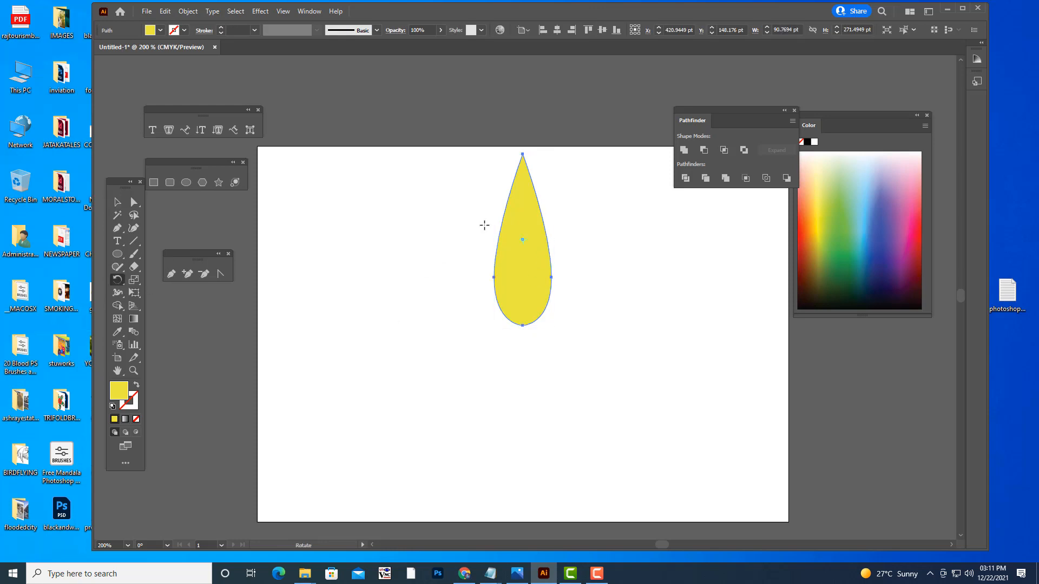
pyautogui.keyDown('alt'); pyautogui.click(522, 325); pyautogui.keyUp('alt')
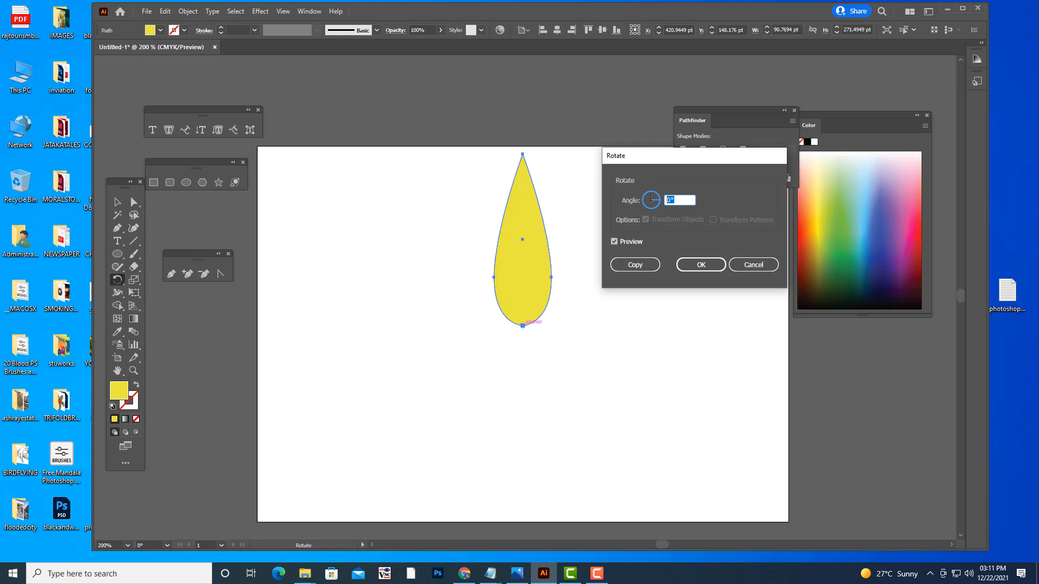
pyautogui.click(626, 268)
pyautogui.hotkey('ctrl', 'd')
pyautogui.hotkey('ctrl', 'd')
pyautogui.hotkey('ctrl', 'd')
pyautogui.hotkey('ctrl', 'd')
pyautogui.hotkey('ctrl', 'd')
pyautogui.hotkey('ctrl', 'd')
pyautogui.hotkey('ctrl', 'd')
pyautogui.hotkey('ctrl', 'd')
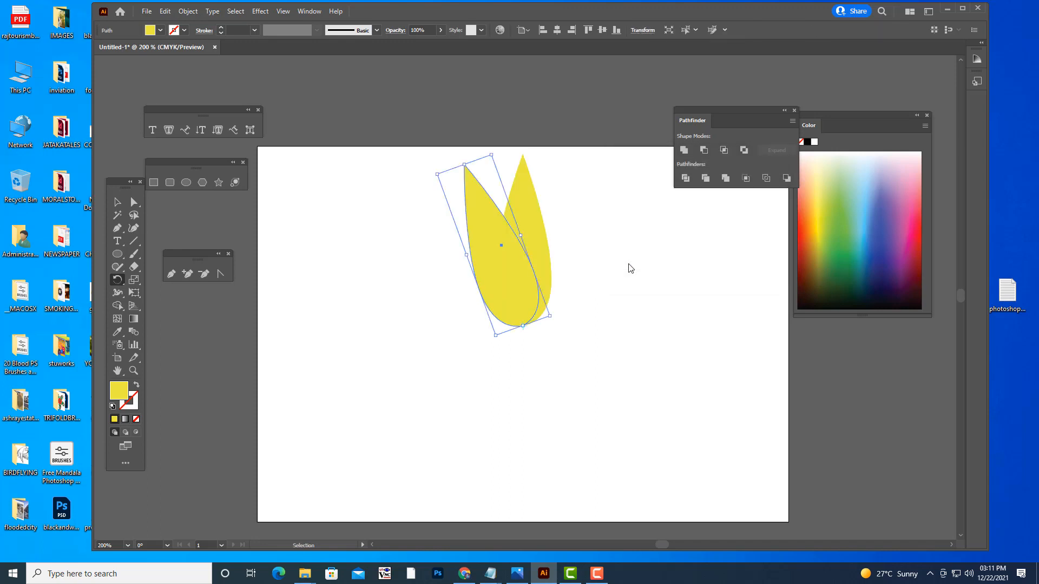
pyautogui.hotkey('ctrl', 'd')
pyautogui.hotkey('ctrl', 'd')
pyautogui.hotkey('ctrl', 'd')
pyautogui.hotkey('ctrl', 'd')
pyautogui.hotkey('ctrl', 'd')
pyautogui.hotkey('ctrl', 'd')
pyautogui.hotkey('ctrl', 'd')
pyautogui.hotkey('ctrl', 'd')
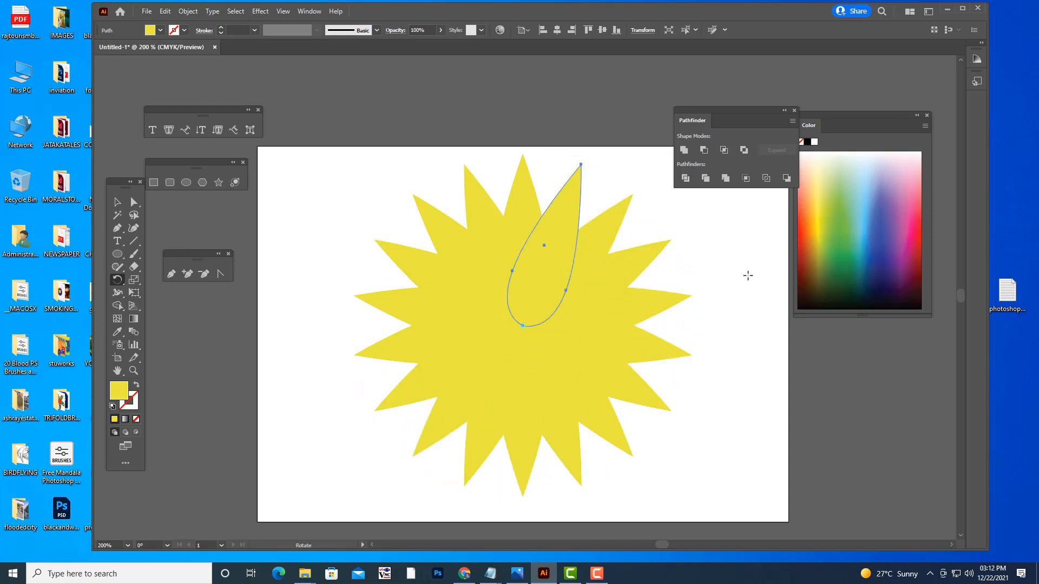
# - Select all the petals and split them into separate pieces with the Divide pathfinder
pyautogui.moveTo(700, 106); pyautogui.dragTo(754, 93)
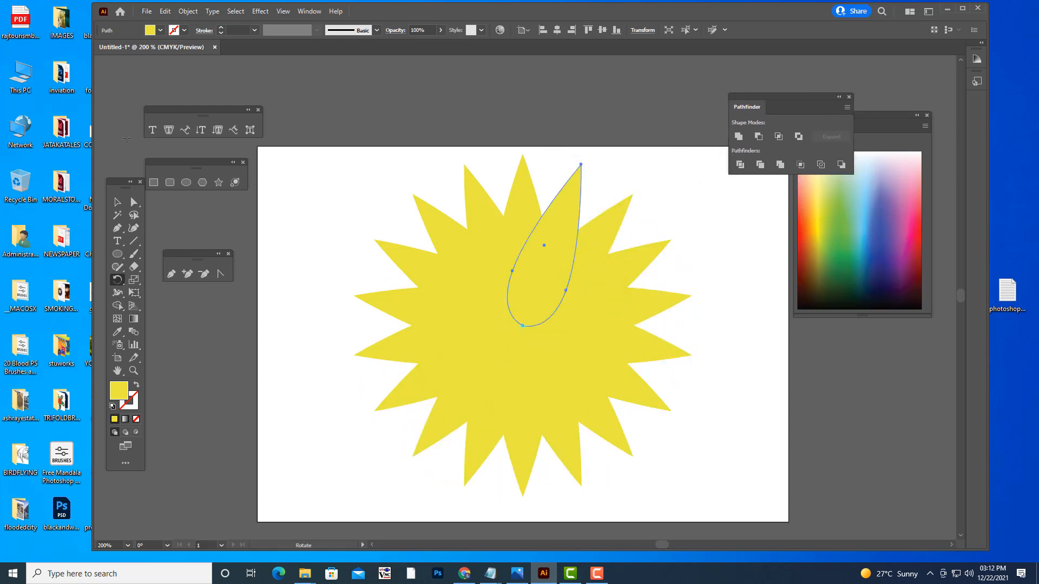
pyautogui.click(117, 202)
pyautogui.click(489, 130)
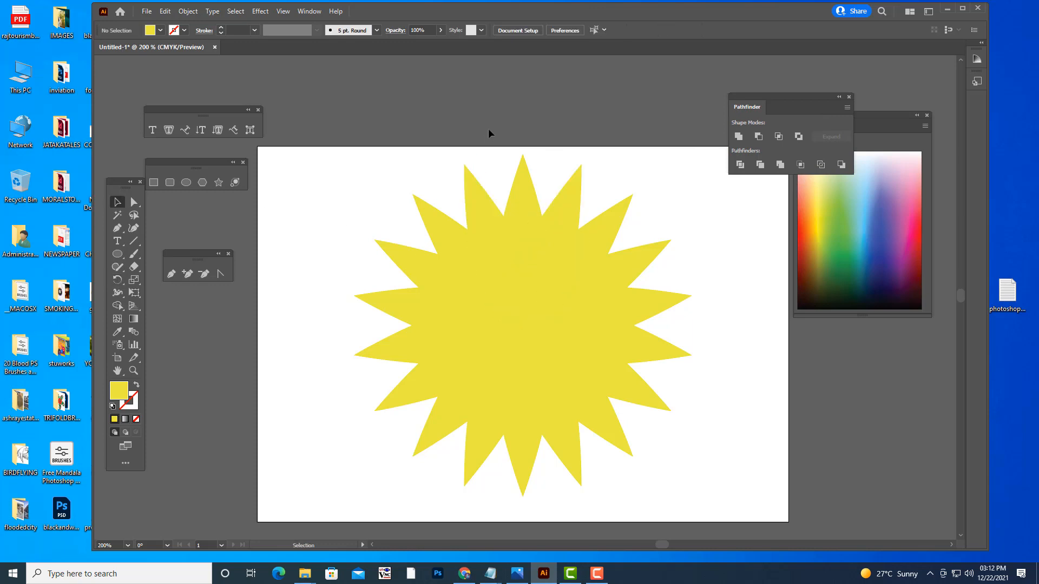
pyautogui.moveTo(341, 153); pyautogui.dragTo(733, 522)
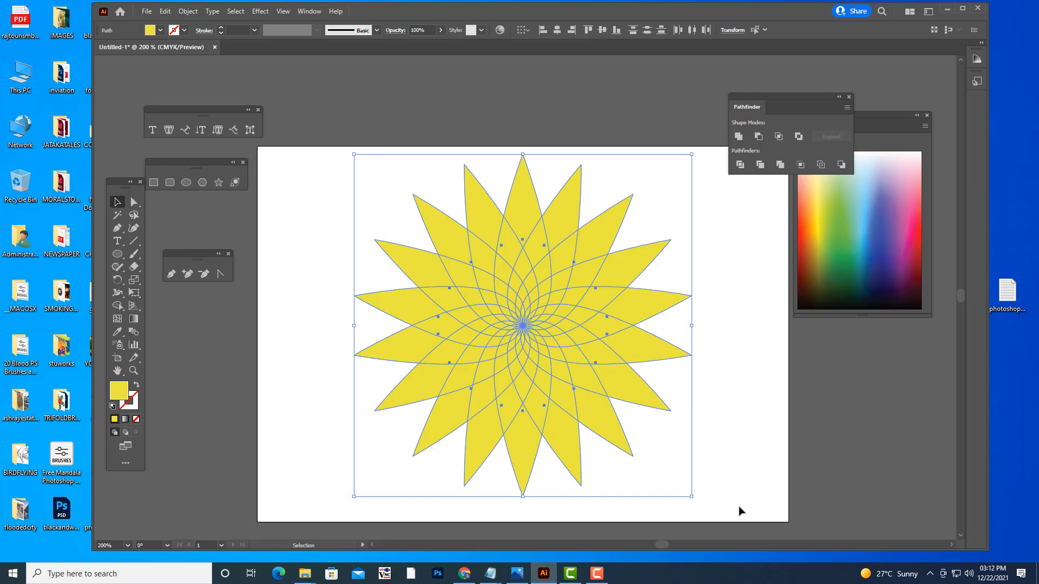
pyautogui.click(740, 165)
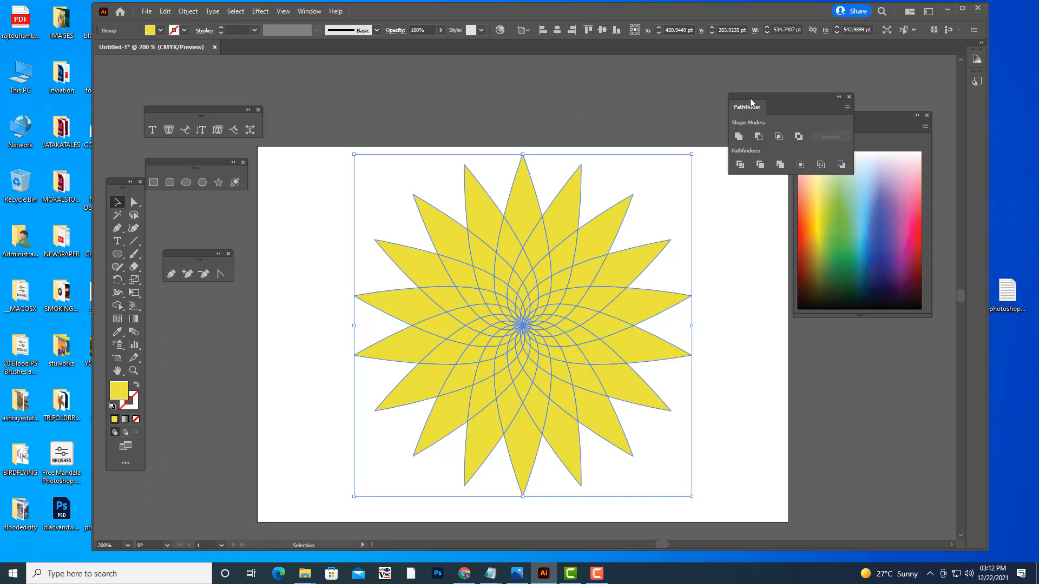
pyautogui.moveTo(751, 103); pyautogui.dragTo(731, 88)
pyautogui.click(524, 95)
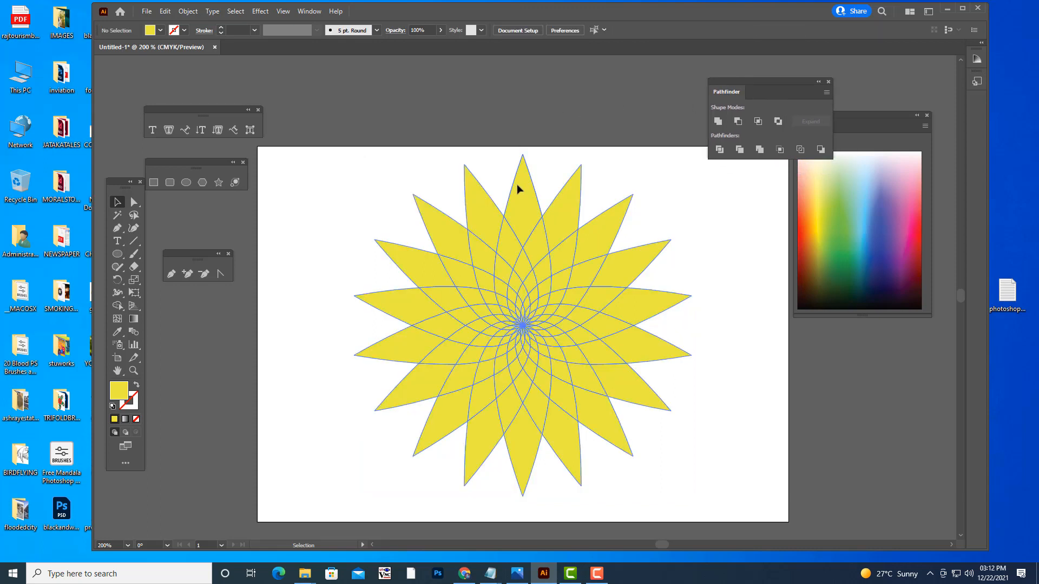
# - Fill the outermost segment of all 18 petals in the divided flower with orange-red, keeping the group intact
pyautogui.click(517, 185)
pyautogui.click(134, 202)
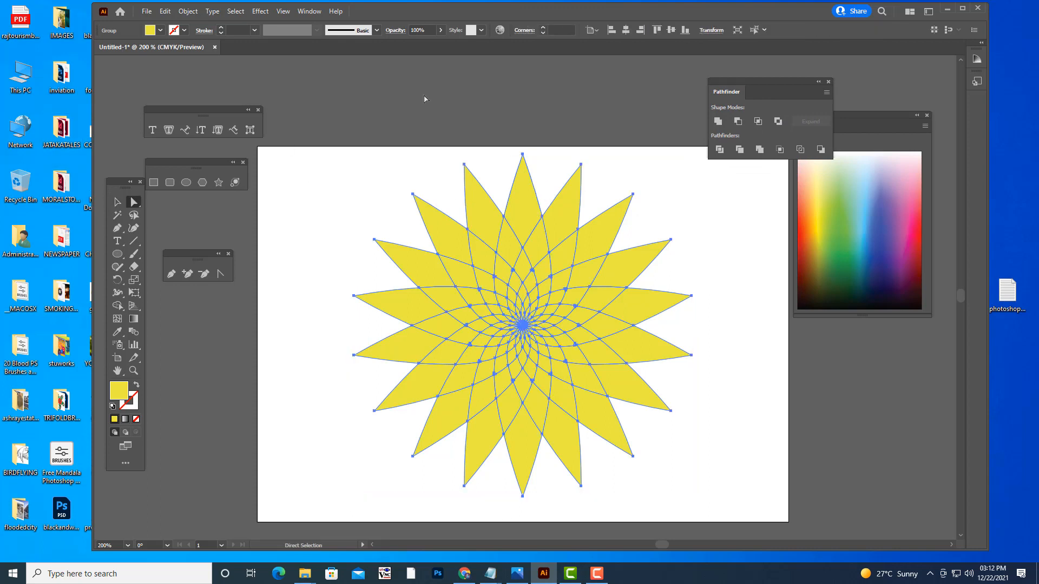
pyautogui.click(530, 203)
pyautogui.keyDown('shift'); pyautogui.click(571, 205); pyautogui.keyUp('shift')
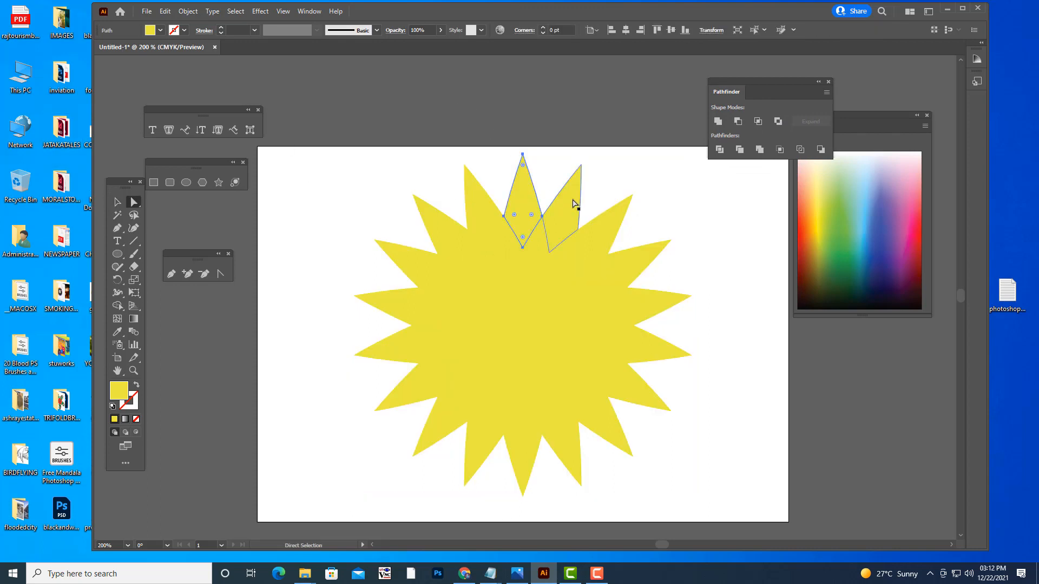
pyautogui.keyDown('shift'); pyautogui.click(605, 236); pyautogui.keyUp('shift')
pyautogui.keyDown('shift'); pyautogui.click(637, 268); pyautogui.keyUp('shift')
pyautogui.keyDown('shift'); pyautogui.click(643, 306); pyautogui.keyUp('shift')
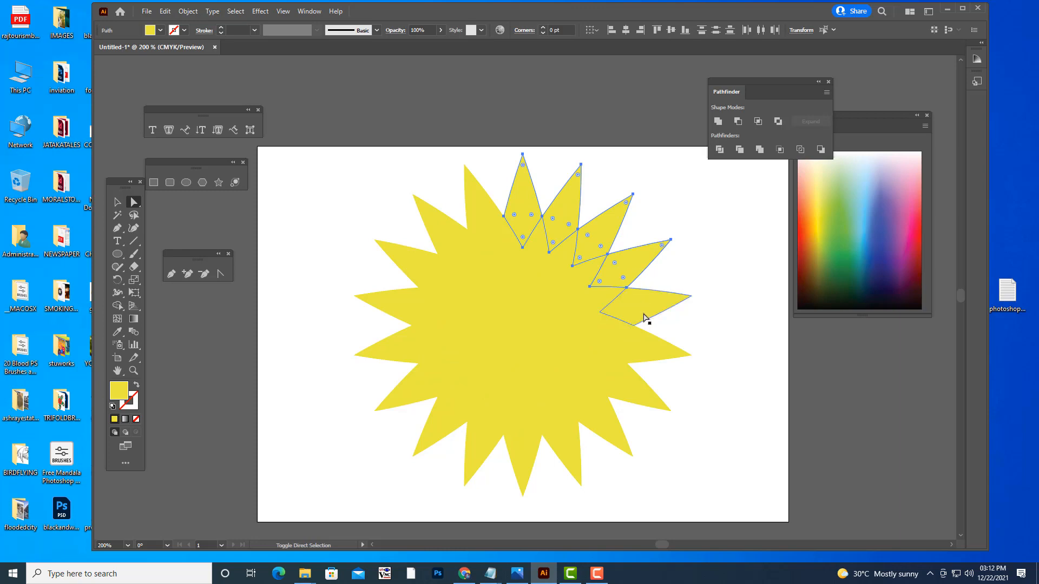
pyautogui.keyDown('shift'); pyautogui.click(642, 357); pyautogui.keyUp('shift')
pyautogui.keyDown('shift'); pyautogui.click(622, 394); pyautogui.keyUp('shift')
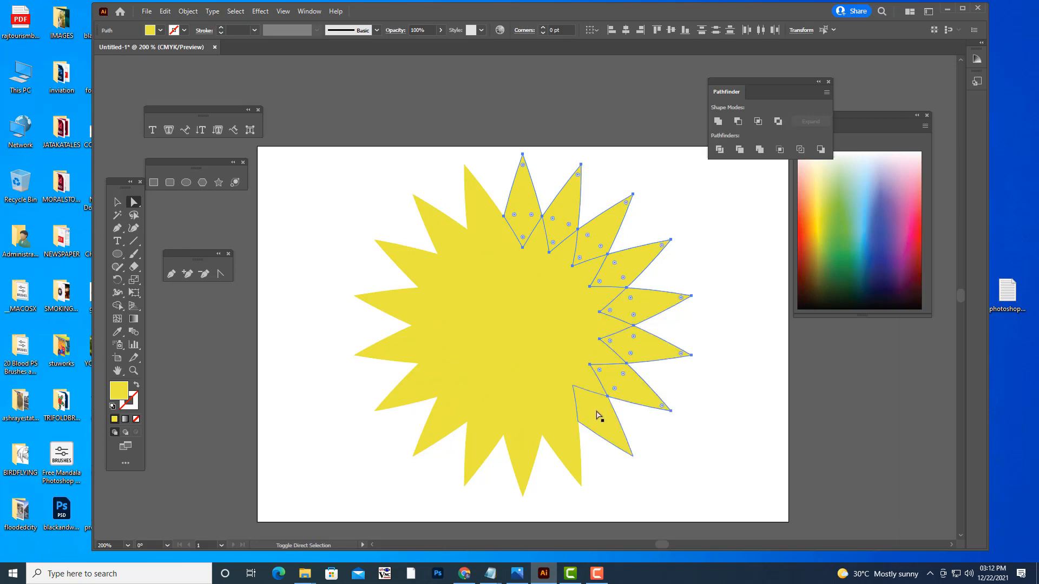
pyautogui.keyDown('shift'); pyautogui.click(599, 416); pyautogui.keyUp('shift')
pyautogui.keyDown('shift'); pyautogui.click(563, 439); pyautogui.keyUp('shift')
pyautogui.keyDown('shift'); pyautogui.click(517, 453); pyautogui.keyUp('shift')
pyautogui.keyDown('shift'); pyautogui.click(488, 440); pyautogui.keyUp('shift')
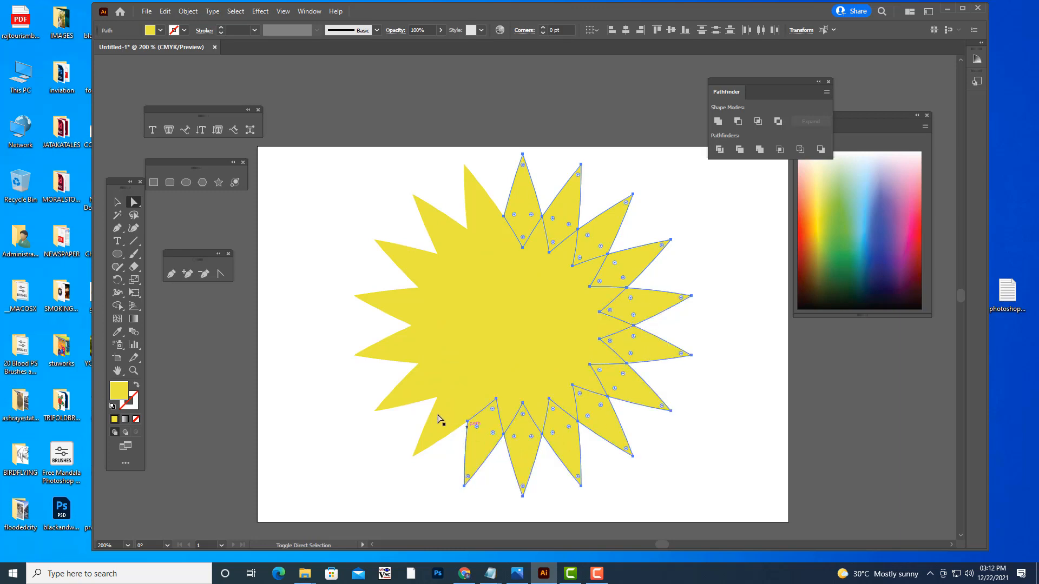
pyautogui.keyDown('shift'); pyautogui.click(441, 419); pyautogui.keyUp('shift')
pyautogui.keyDown('shift'); pyautogui.click(425, 383); pyautogui.keyUp('shift')
pyautogui.keyDown('shift'); pyautogui.click(411, 350); pyautogui.keyUp('shift')
pyautogui.keyDown('shift'); pyautogui.click(399, 307); pyautogui.keyUp('shift')
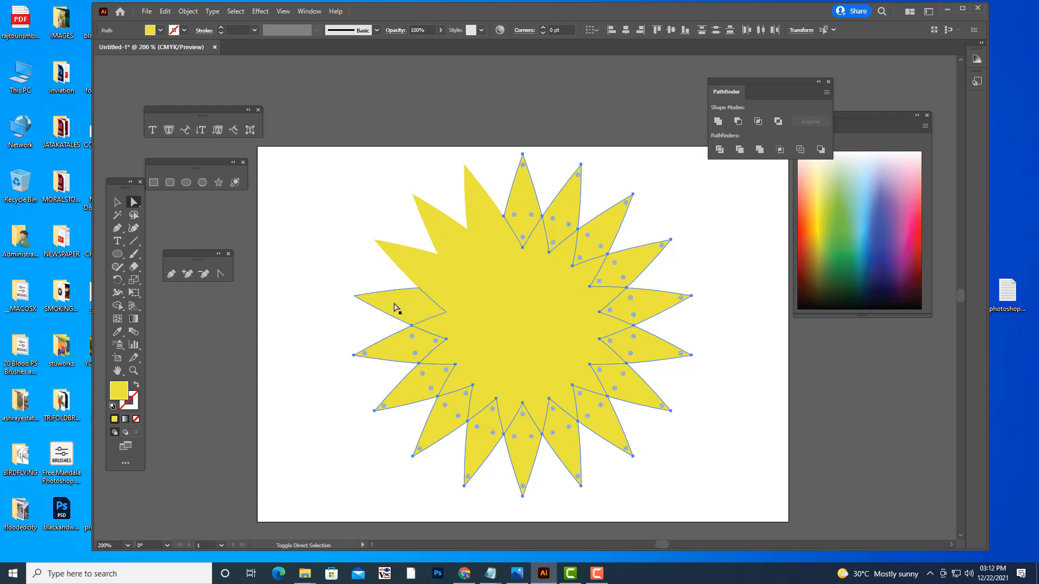
pyautogui.keyDown('shift'); pyautogui.click(418, 270); pyautogui.keyUp('shift')
pyautogui.keyDown('shift'); pyautogui.click(443, 239); pyautogui.keyUp('shift')
pyautogui.keyDown('shift'); pyautogui.click(477, 216); pyautogui.keyUp('shift')
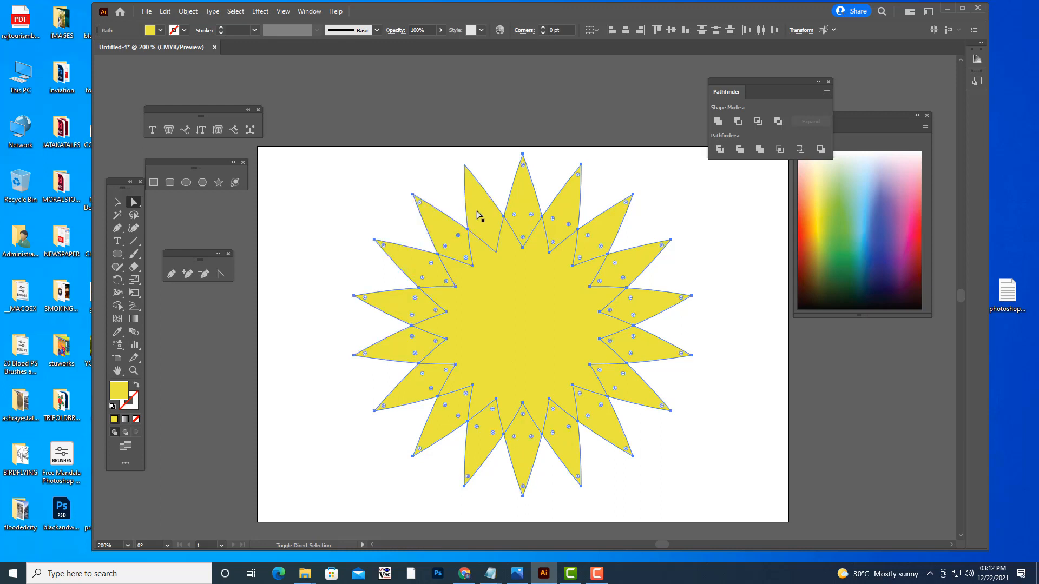
pyautogui.click(804, 219)
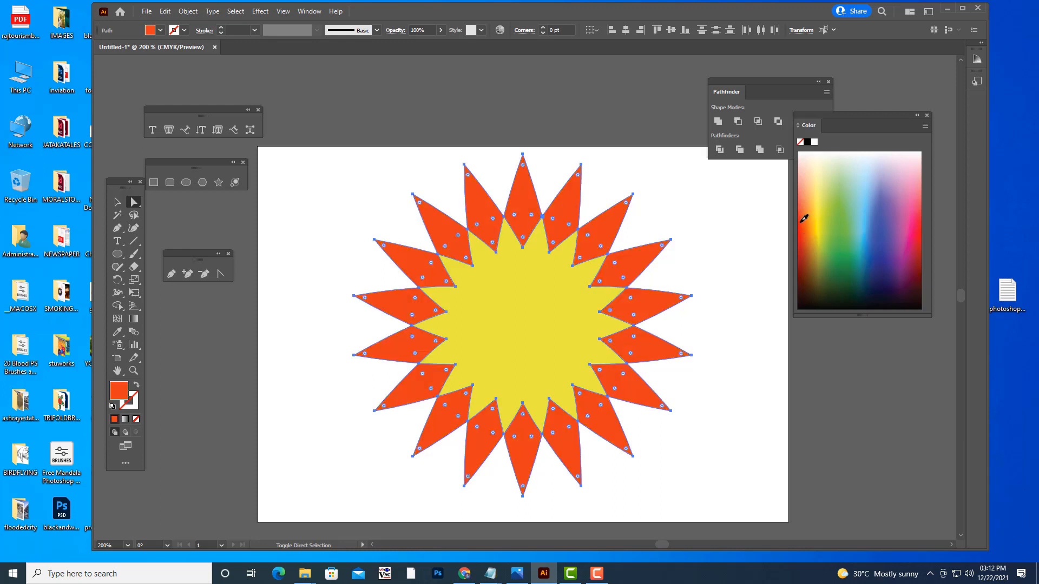
# - Fill the 18 diamond segments directly inside the orange-red tips with blue, and clear the selection
pyautogui.click(480, 254)
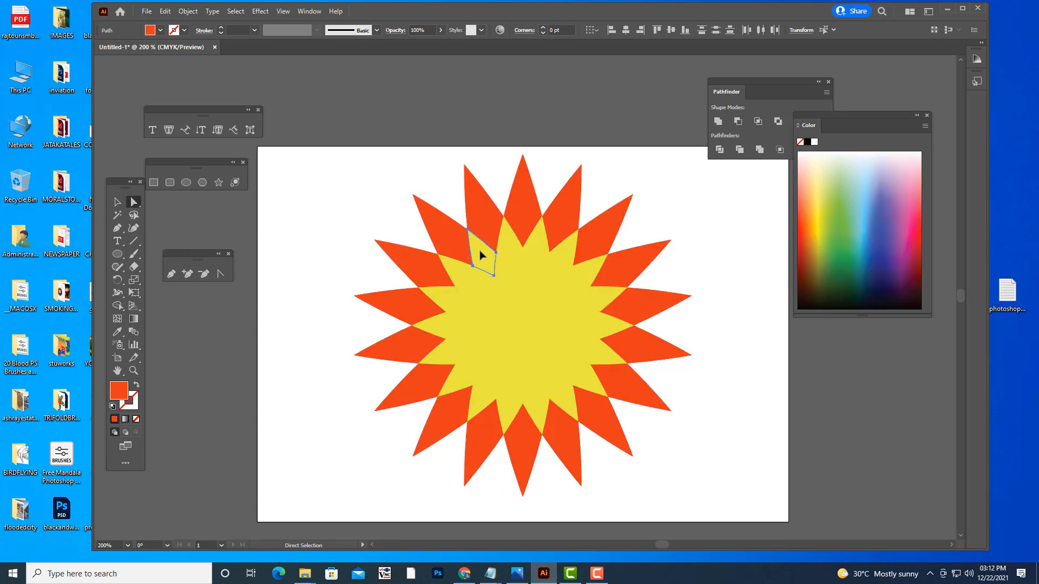
pyautogui.keyDown('shift'); pyautogui.click(511, 250); pyautogui.keyUp('shift')
pyautogui.keyDown('shift'); pyautogui.click(535, 250); pyautogui.keyUp('shift')
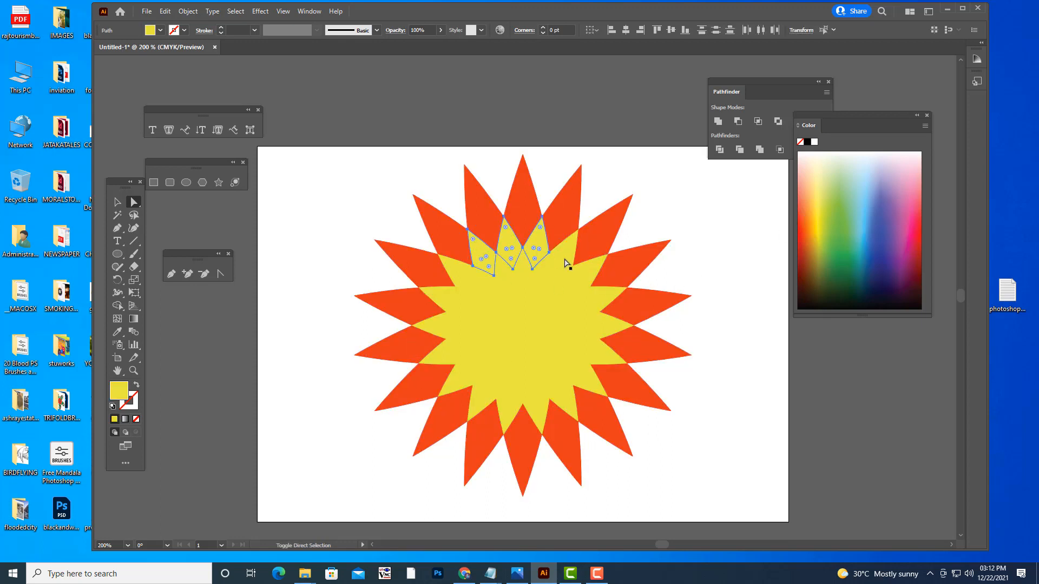
pyautogui.keyDown('shift'); pyautogui.click(562, 258); pyautogui.keyUp('shift')
pyautogui.keyDown('shift'); pyautogui.click(582, 274); pyautogui.keyUp('shift')
pyautogui.keyDown('shift'); pyautogui.click(590, 299); pyautogui.keyUp('shift')
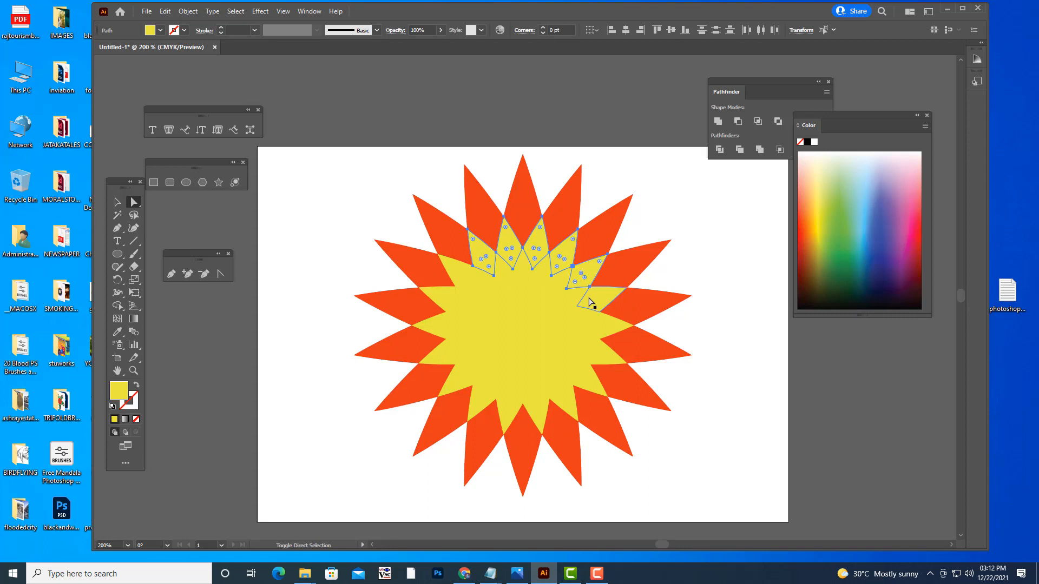
pyautogui.keyDown('shift'); pyautogui.click(590, 329); pyautogui.keyUp('shift')
pyautogui.keyDown('shift'); pyautogui.click(588, 348); pyautogui.keyUp('shift')
pyautogui.keyDown('shift'); pyautogui.click(580, 372); pyautogui.keyUp('shift')
pyautogui.keyDown('shift'); pyautogui.click(565, 403); pyautogui.keyUp('shift')
pyautogui.keyDown('shift'); pyautogui.click(541, 418); pyautogui.keyUp('shift')
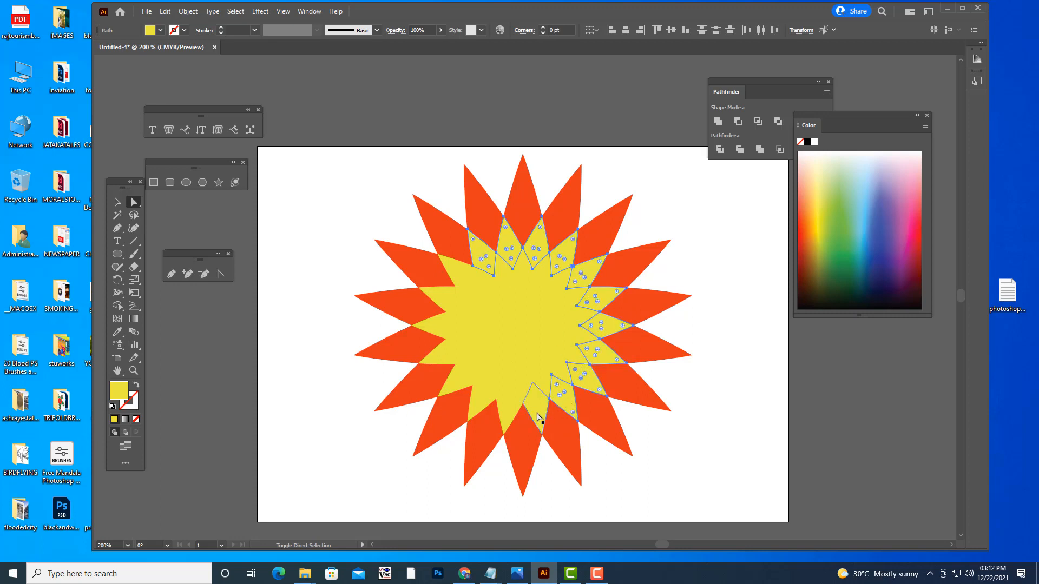
pyautogui.keyDown('shift'); pyautogui.click(513, 414); pyautogui.keyUp('shift')
pyautogui.keyDown('shift'); pyautogui.click(482, 403); pyautogui.keyUp('shift')
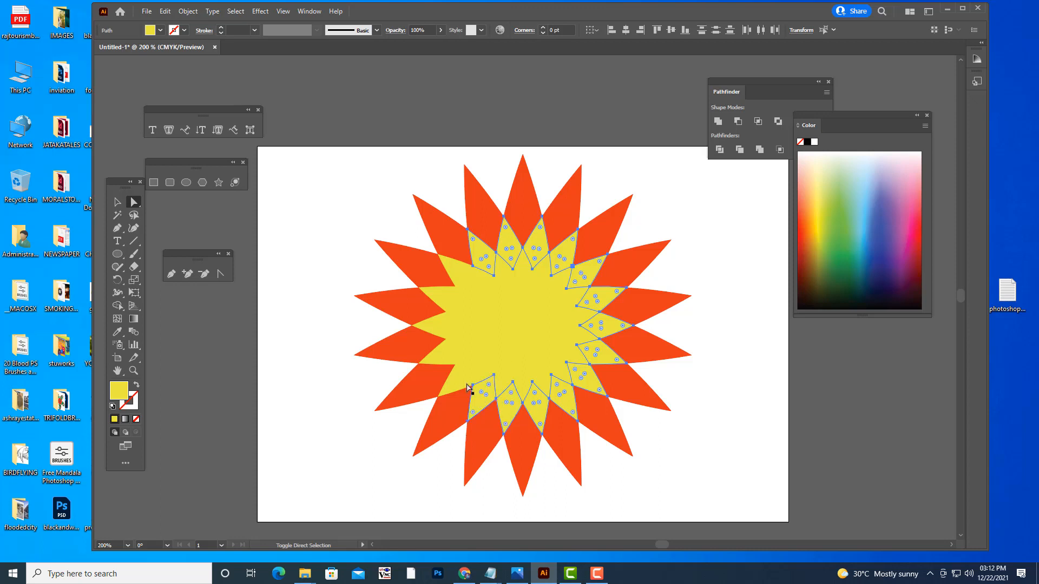
pyautogui.keyDown('shift'); pyautogui.click(459, 382); pyautogui.keyUp('shift')
pyautogui.keyDown('shift'); pyautogui.click(448, 349); pyautogui.keyUp('shift')
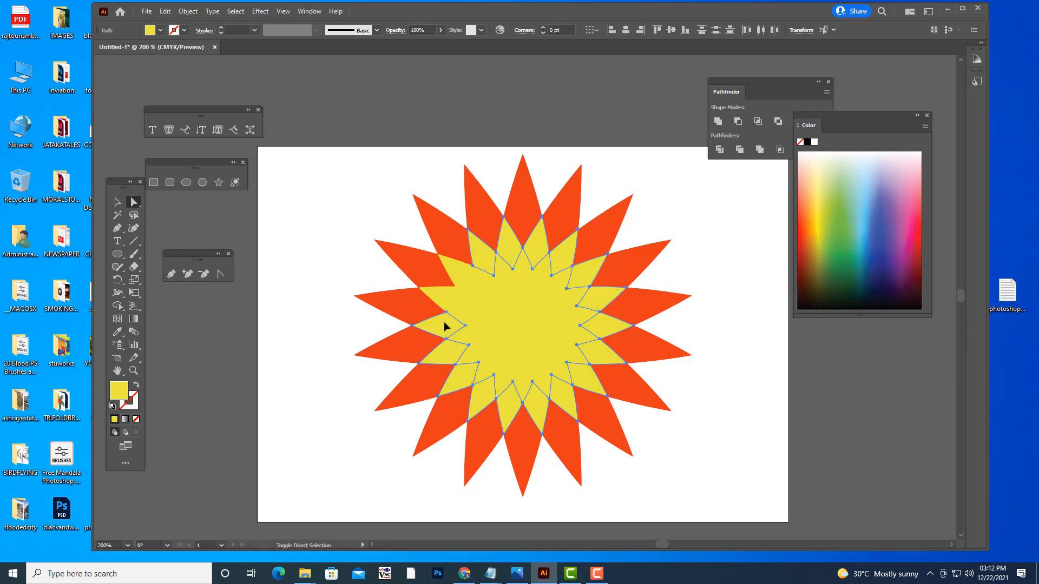
pyautogui.keyDown('shift'); pyautogui.click(443, 322); pyautogui.keyUp('shift')
pyautogui.keyDown('shift'); pyautogui.click(446, 299); pyautogui.keyUp('shift')
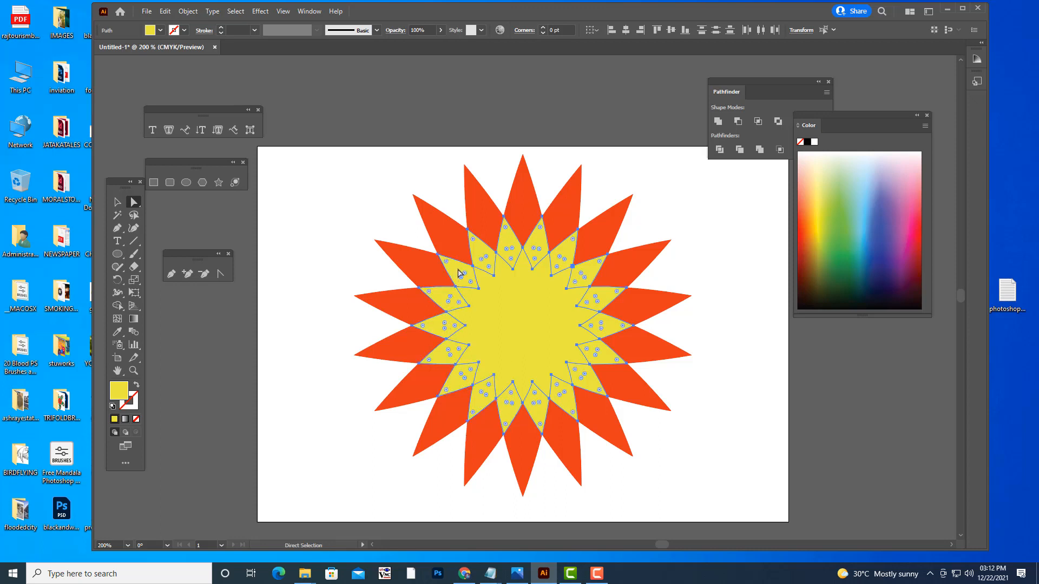
pyautogui.click(867, 249)
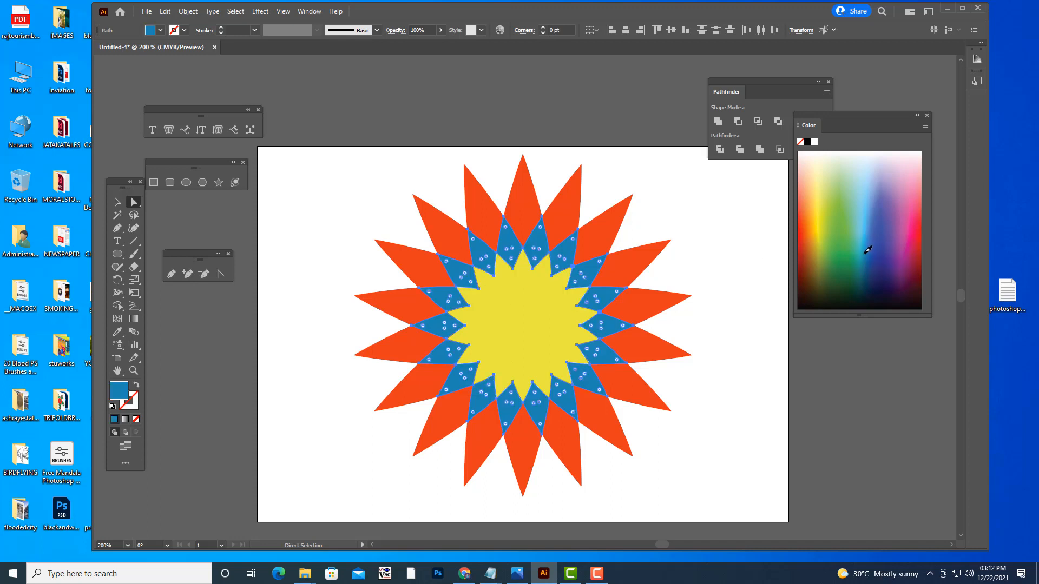
pyautogui.click(730, 246)
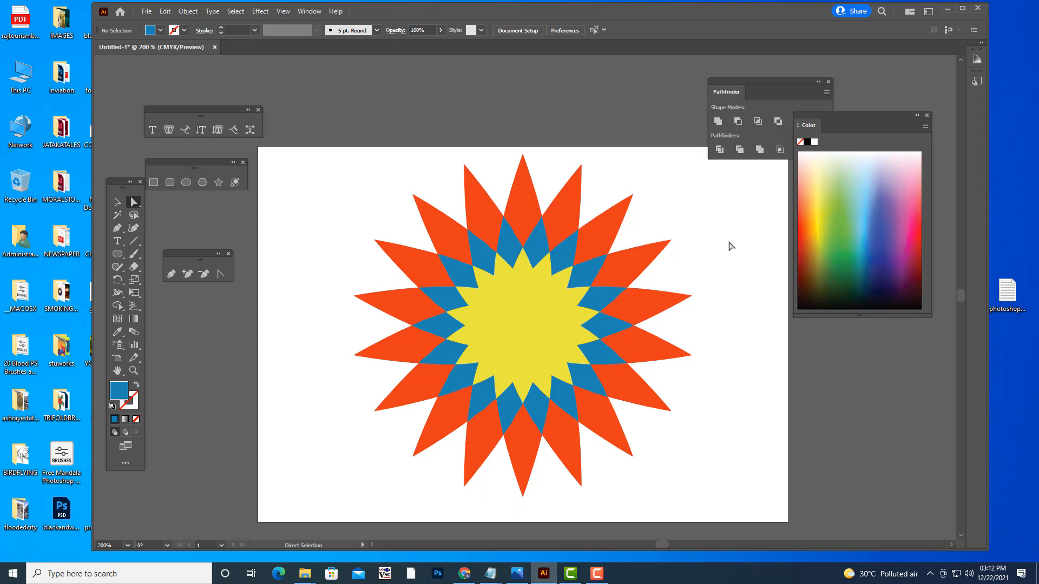
# - Fill the ring of 18 segments directly inside the blue ones with pale yellow, trying green shades first, and clear the selection
pyautogui.click(492, 280)
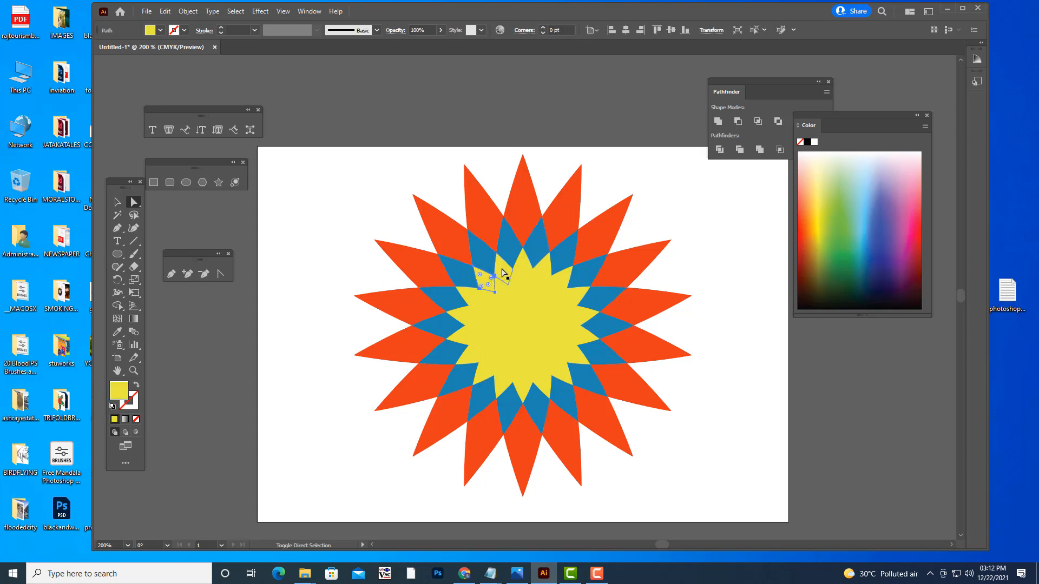
pyautogui.keyDown('shift'); pyautogui.click(513, 270); pyautogui.keyUp('shift')
pyautogui.keyDown('shift'); pyautogui.click(542, 273); pyautogui.keyUp('shift')
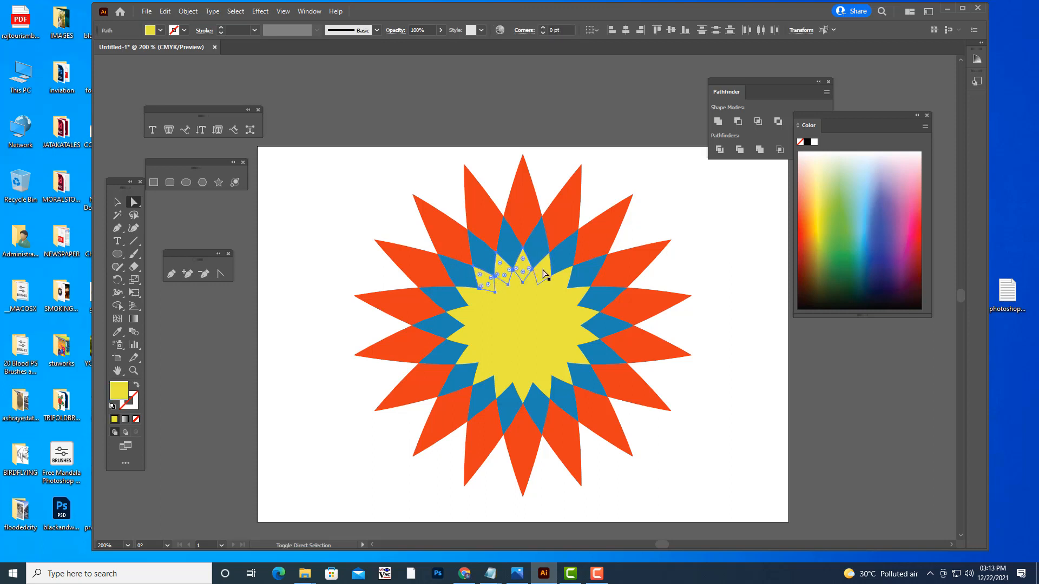
pyautogui.keyDown('shift'); pyautogui.click(560, 280); pyautogui.keyUp('shift')
pyautogui.keyDown('shift'); pyautogui.click(575, 304); pyautogui.keyUp('shift')
pyautogui.keyDown('shift'); pyautogui.click(578, 321); pyautogui.keyUp('shift')
pyautogui.keyDown('shift'); pyautogui.click(577, 338); pyautogui.keyUp('shift')
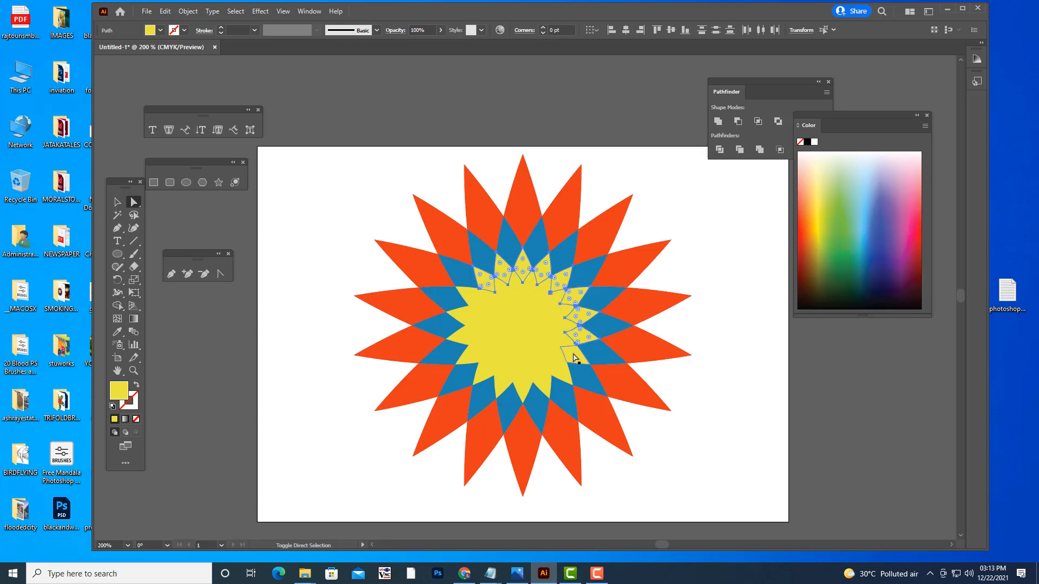
pyautogui.keyDown('shift'); pyautogui.click(574, 357); pyautogui.keyUp('shift')
pyautogui.keyDown('shift'); pyautogui.click(563, 373); pyautogui.keyUp('shift')
pyautogui.keyDown('shift'); pyautogui.click(541, 385); pyautogui.keyUp('shift')
pyautogui.keyDown('shift'); pyautogui.click(523, 383); pyautogui.keyUp('shift')
pyautogui.keyDown('shift'); pyautogui.click(504, 383); pyautogui.keyUp('shift')
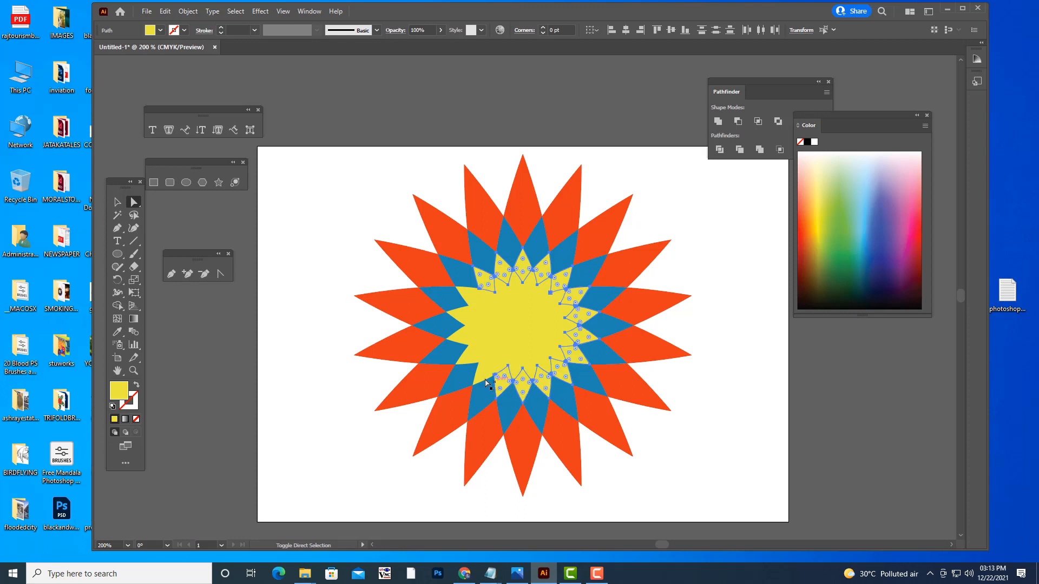
pyautogui.keyDown('shift'); pyautogui.click(484, 375); pyautogui.keyUp('shift')
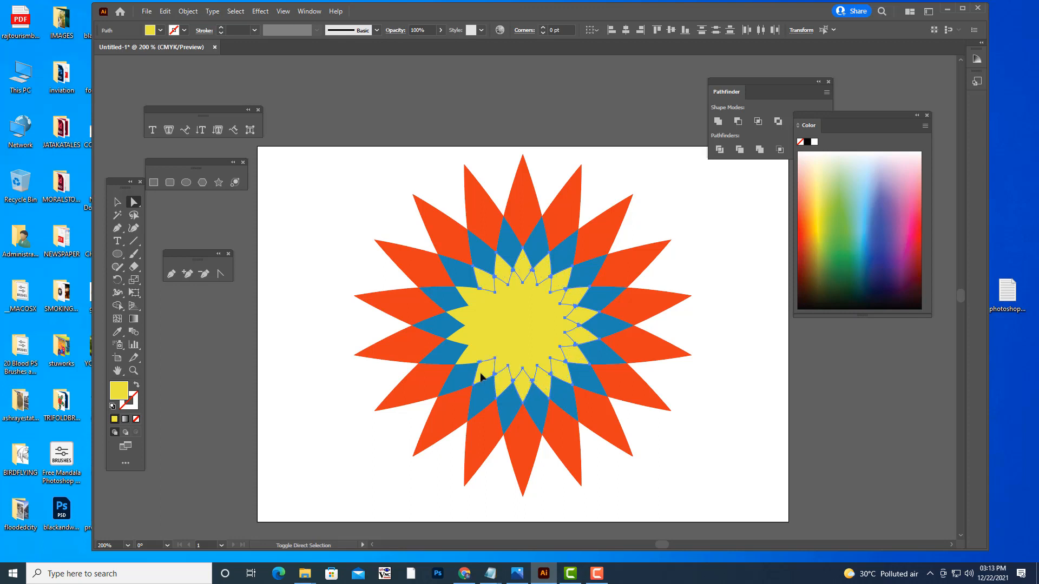
pyautogui.keyDown('shift'); pyautogui.click(467, 337); pyautogui.keyUp('shift')
pyautogui.keyDown('shift'); pyautogui.click(464, 314); pyautogui.keyUp('shift')
pyautogui.keyDown('shift'); pyautogui.click(473, 301); pyautogui.keyUp('shift')
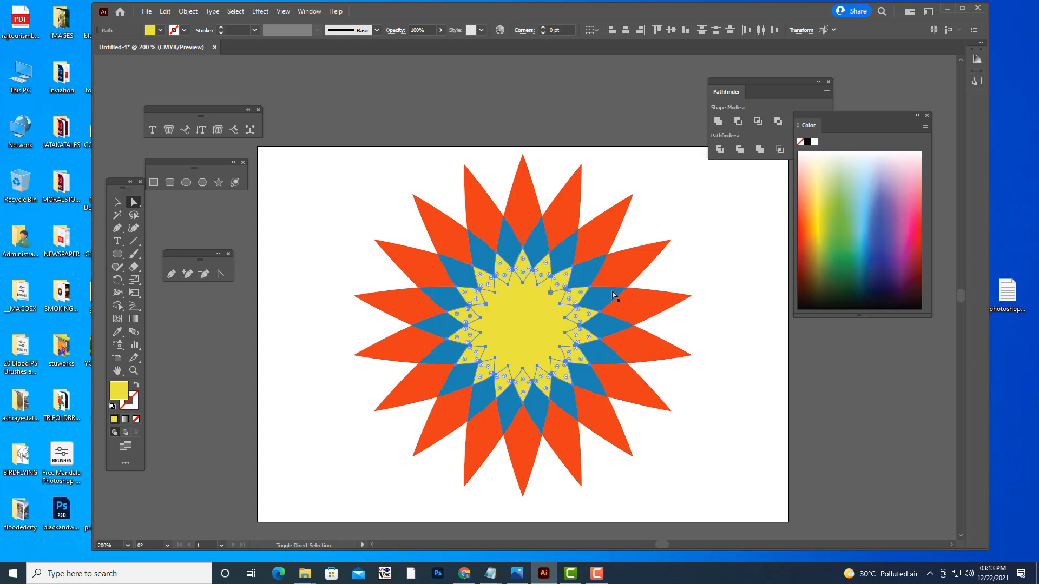
pyautogui.click(844, 254)
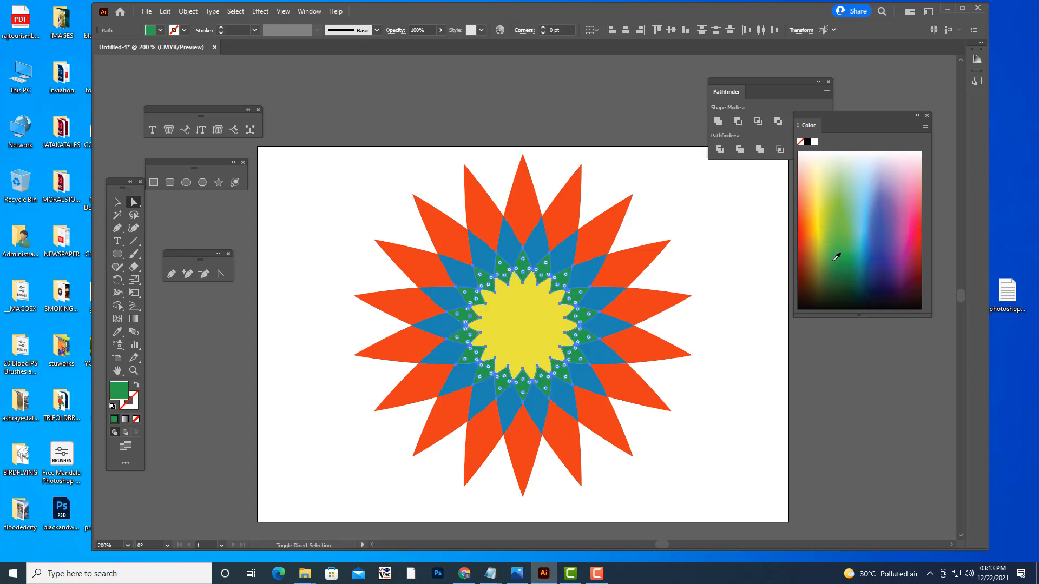
pyautogui.click(838, 205)
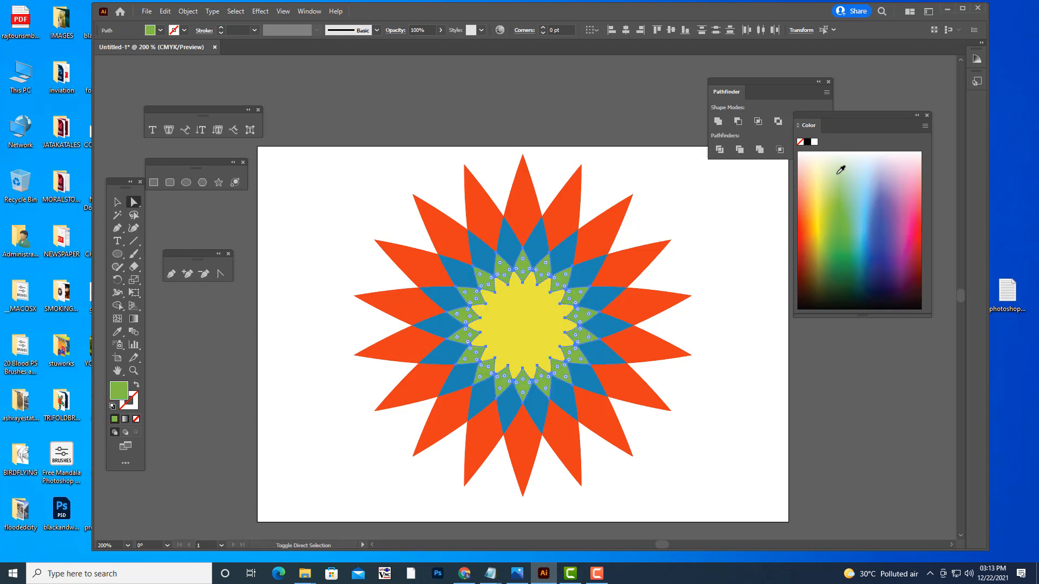
pyautogui.click(839, 193)
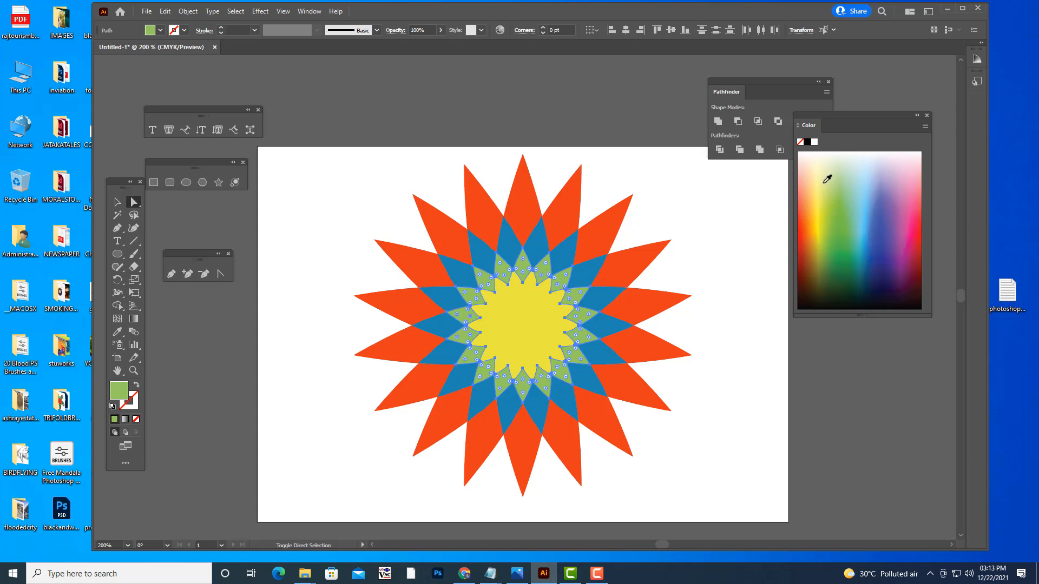
pyautogui.click(823, 183)
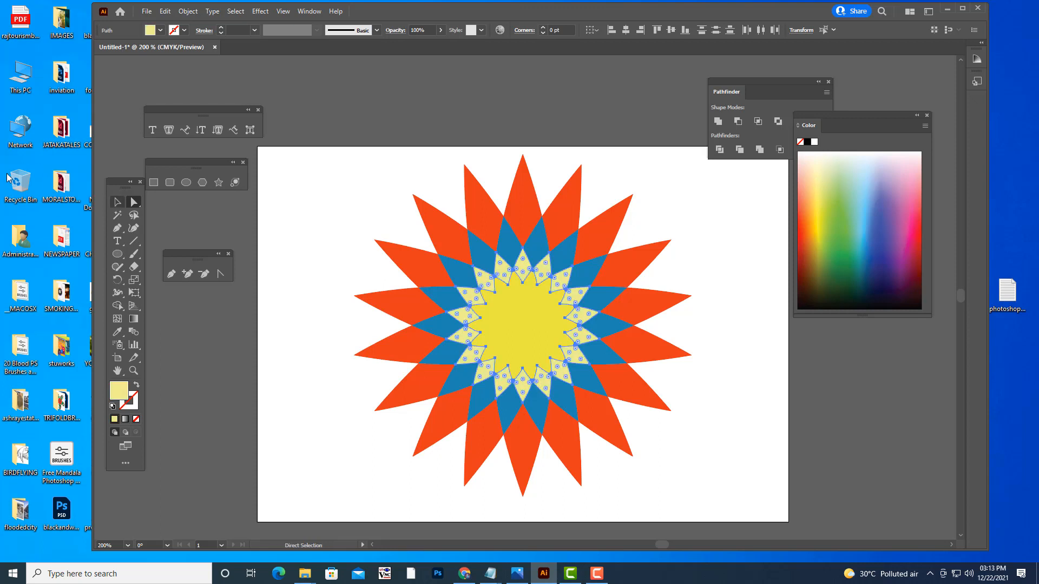
pyautogui.click(118, 204)
pyautogui.click(297, 245)
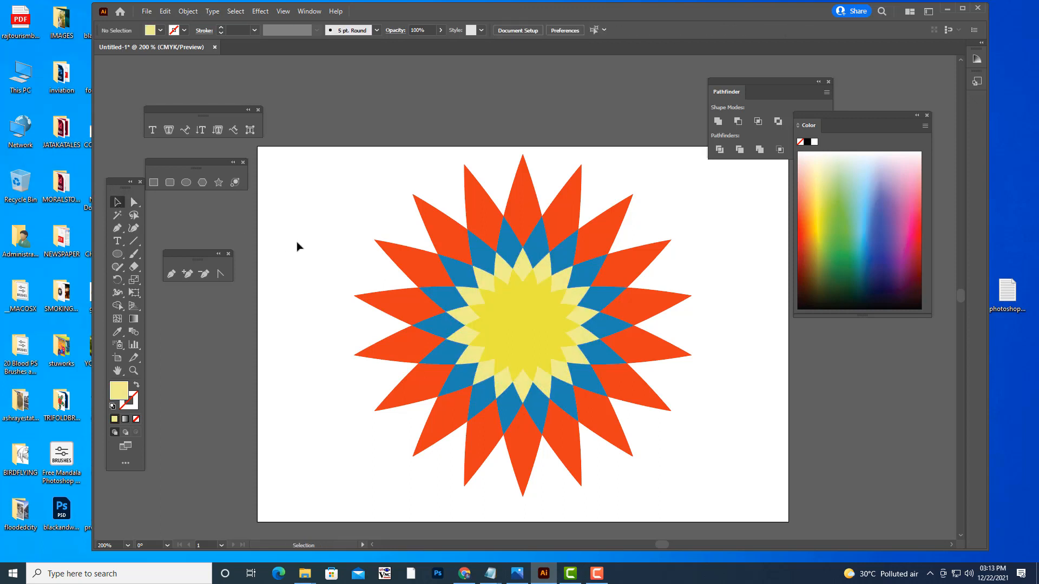
# - Scale the whole flower group down to about 104 by 106 pt and place it near the artboard's upper centre
pyautogui.click(546, 323)
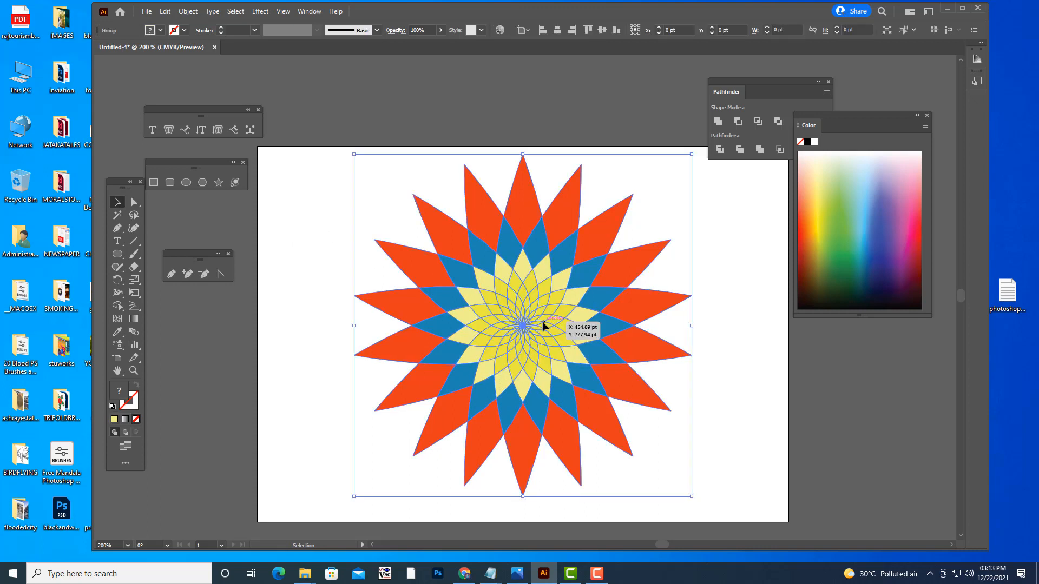
pyautogui.click(756, 308)
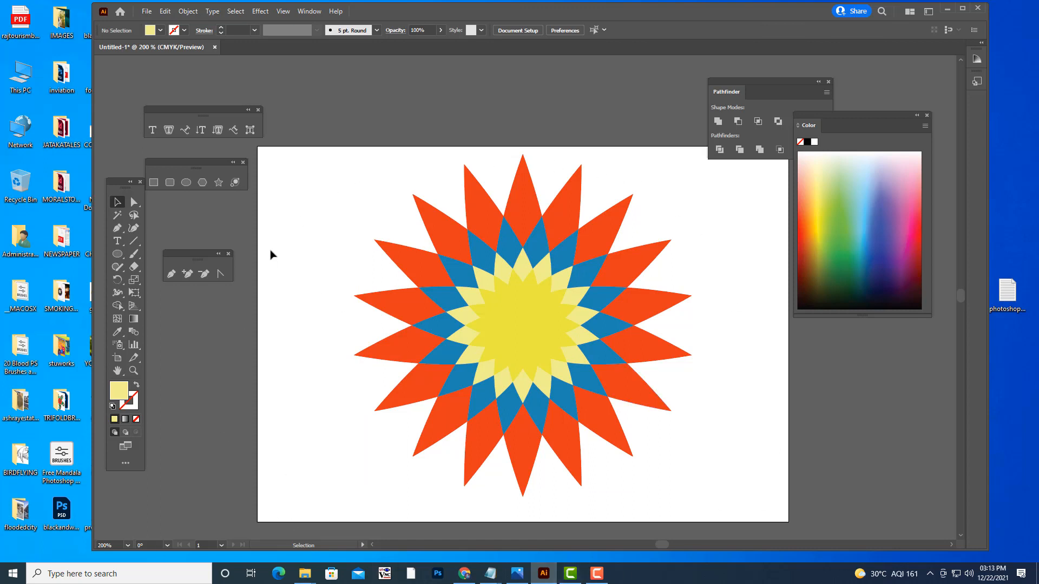
pyautogui.moveTo(371, 182); pyautogui.dragTo(739, 520)
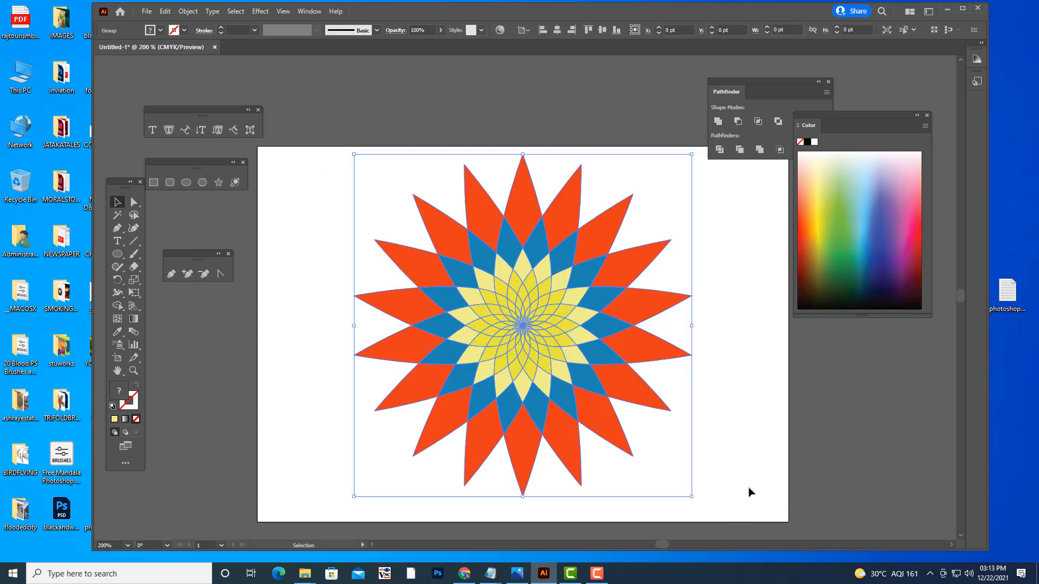
pyautogui.moveTo(691, 153); pyautogui.dragTo(571, 283)
pyautogui.moveTo(546, 321); pyautogui.dragTo(576, 171)
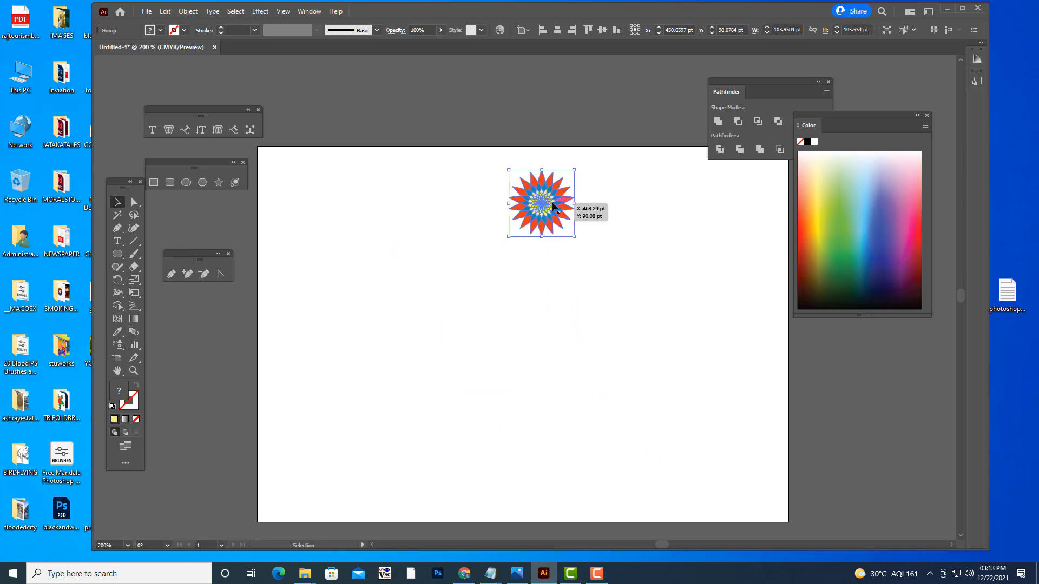
pyautogui.moveTo(556, 204); pyautogui.dragTo(555, 200)
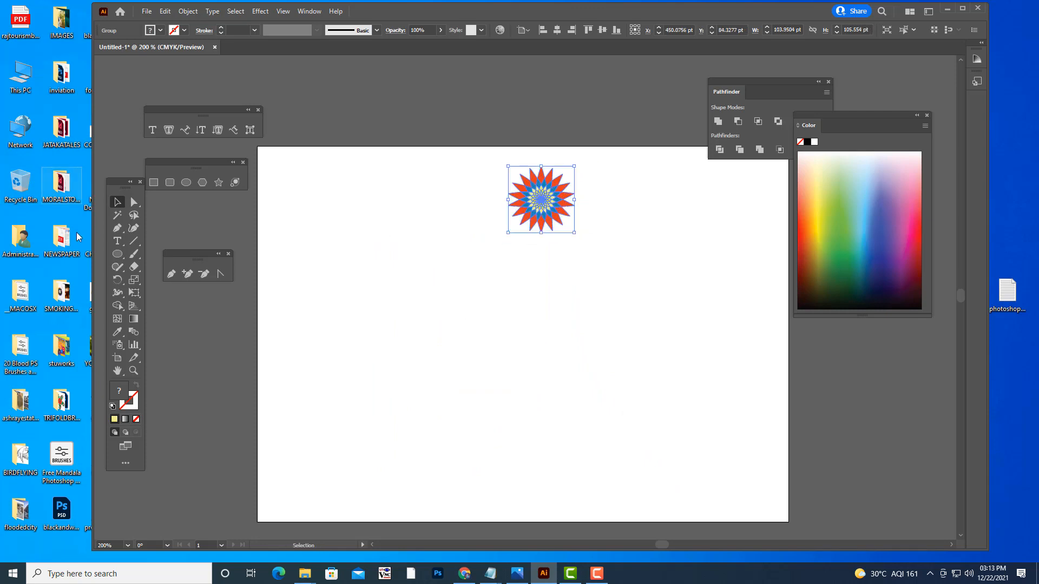
# - Try rotating a copy of the small flower by 20° around a point below it near the artboard's centre, and undo it
pyautogui.click(118, 280)
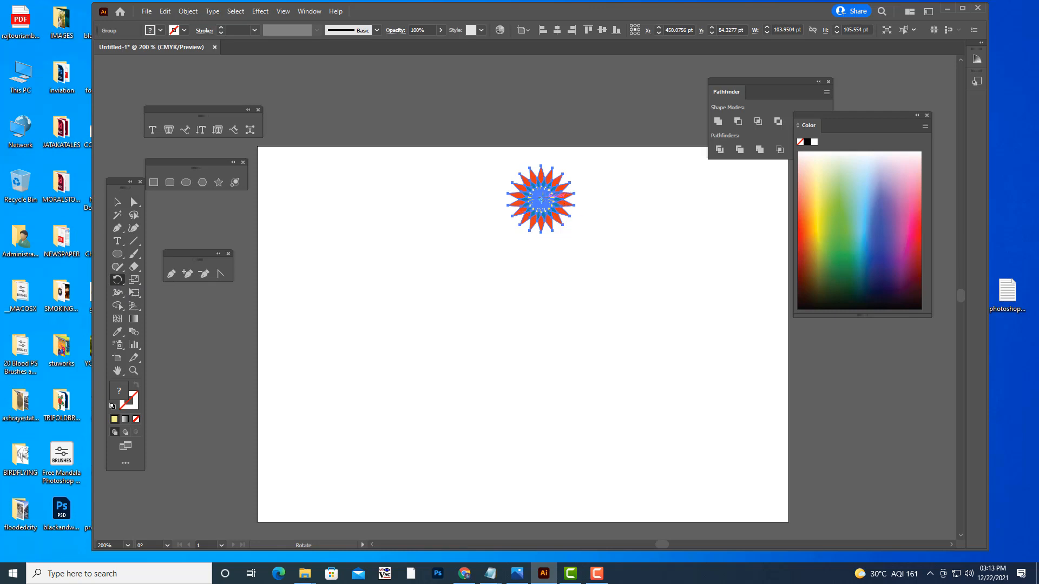
pyautogui.keyDown('alt'); pyautogui.click(535, 354); pyautogui.keyUp('alt')
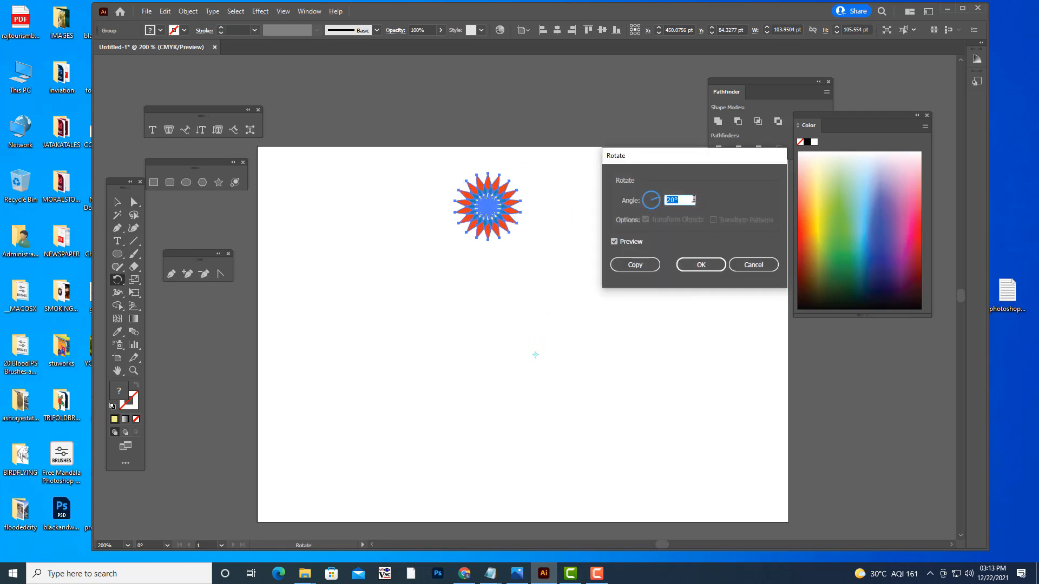
pyautogui.click(651, 265)
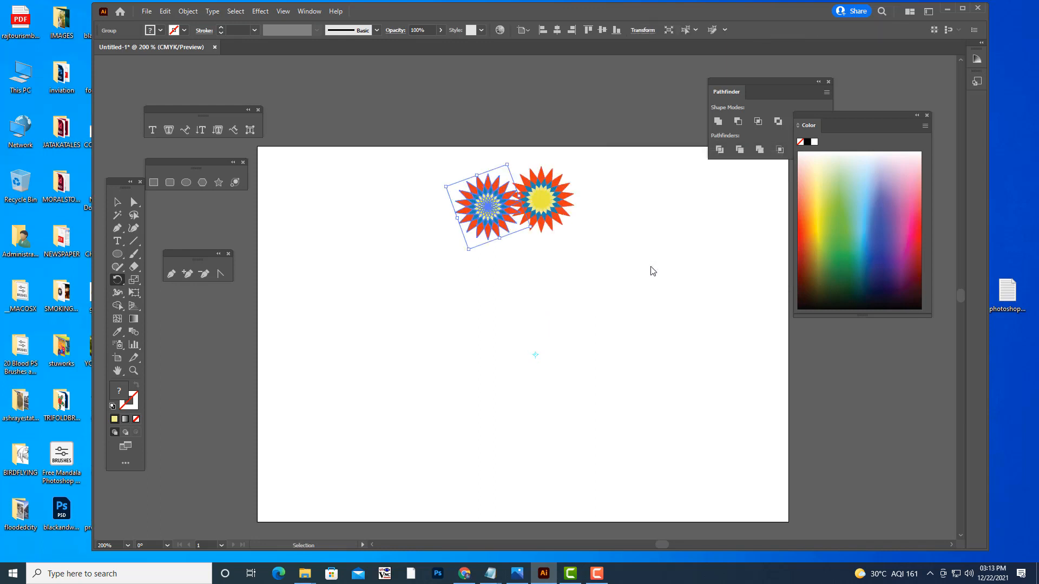
pyautogui.hotkey('ctrl', 'z')
# - Rotate a copy of the flower by 25° around a point near the artboard's centre and repeat the transformation until 14 flowers form a ring
pyautogui.keyDown('alt'); pyautogui.click(535, 354); pyautogui.keyUp('alt')
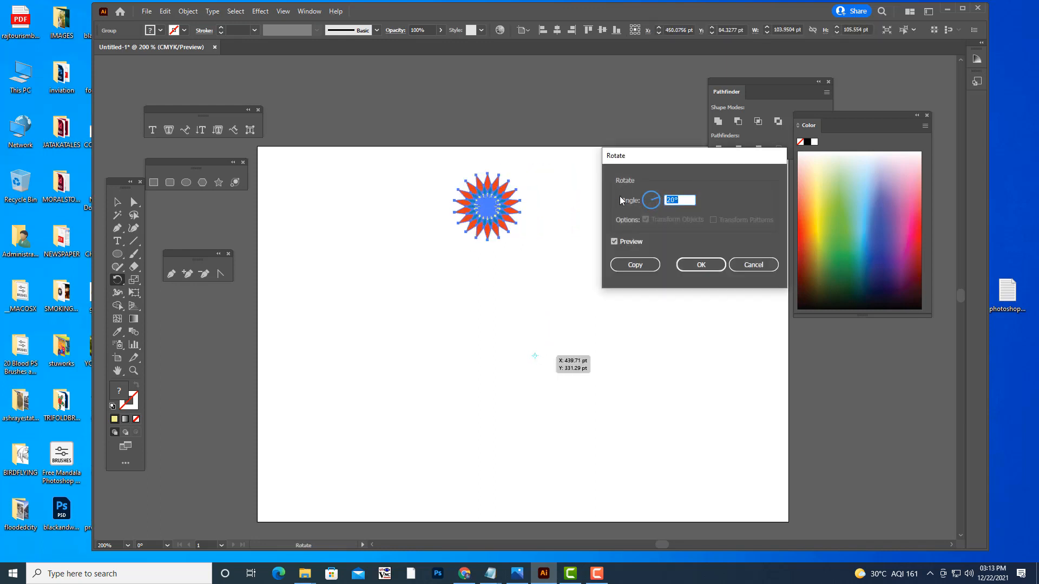
pyautogui.write('25')
pyautogui.click(629, 266)
pyautogui.press('ctrl')
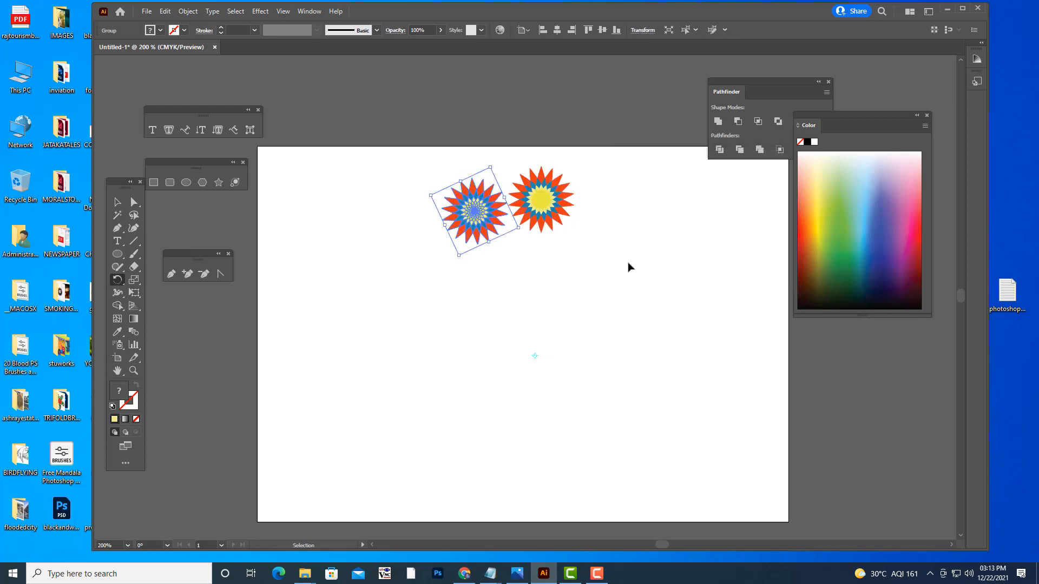
pyautogui.hotkey('ctrl', 'd')
pyautogui.hotkey('ctrl', 'd')
pyautogui.hotkey('ctrl', 'd')
pyautogui.hotkey('ctrl', 'd')
pyautogui.hotkey('ctrl', 'd')
pyautogui.hotkey('ctrl', 'd')
pyautogui.hotkey('ctrl', 'd')
pyautogui.hotkey('ctrl', 'd')
pyautogui.hotkey('ctrl', 'd')
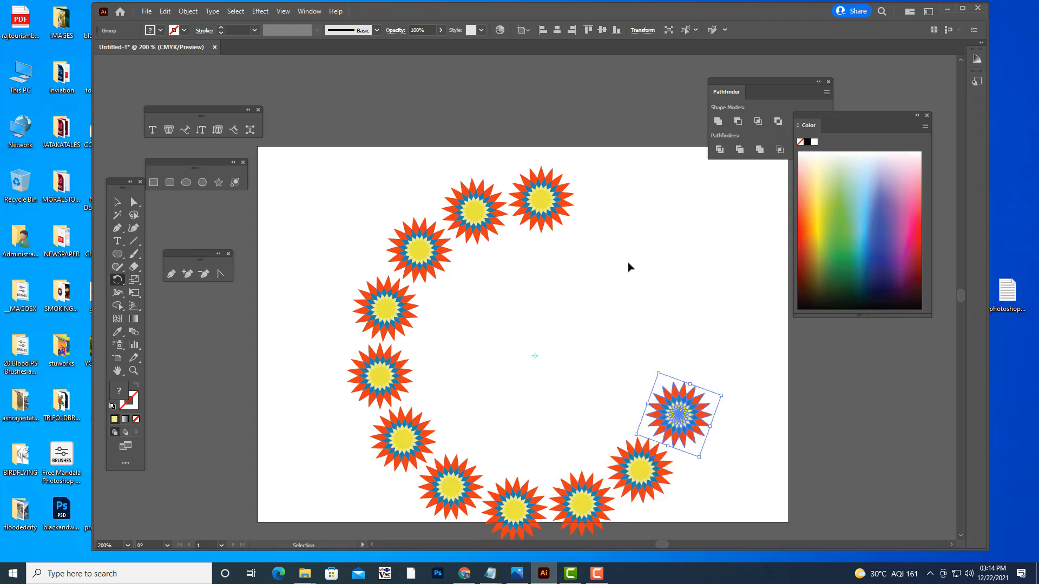
pyautogui.hotkey('ctrl', 'd')
pyautogui.hotkey('ctrl', 'd')
pyautogui.hotkey('ctrl', 'd')
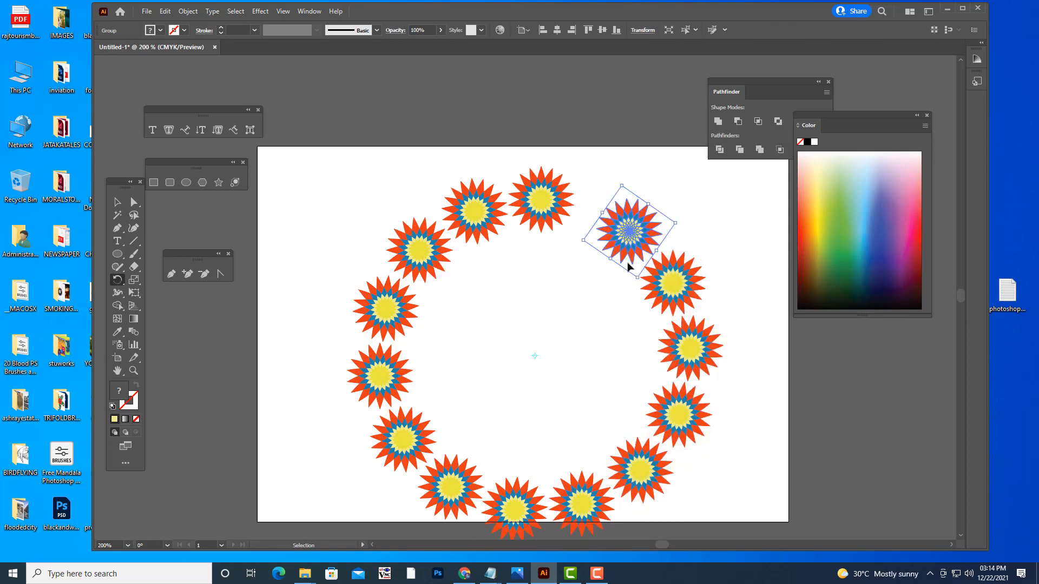
# - Undo the ring of rotated flower copies and remove the remaining flower to leave the artboard empty
pyautogui.hotkey('ctrl', 'z')
pyautogui.hotkey('ctrl', 'z')
pyautogui.hotkey('ctrl', 'z')
pyautogui.hotkey('ctrl', 'z')
pyautogui.hotkey('ctrl', 'z')
pyautogui.hotkey('ctrl', 'z')
pyautogui.hotkey('ctrl', 'z')
pyautogui.hotkey('ctrl', 'z')
pyautogui.hotkey('ctrl', 'z')
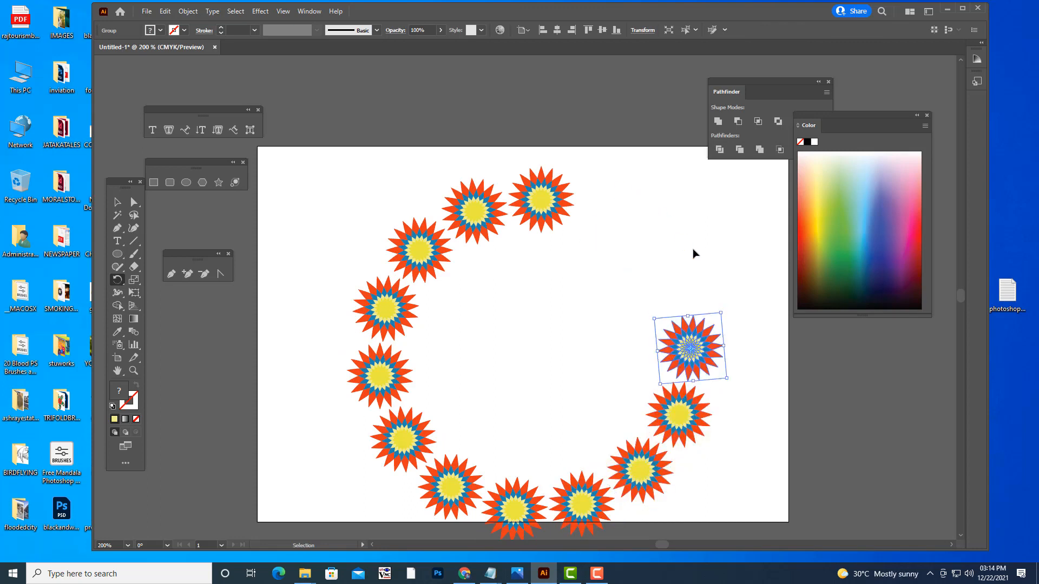
pyautogui.hotkey('ctrl', 'z')
pyautogui.hotkey('ctrl', 'z')
pyautogui.hotkey('ctrl', 'z')
pyautogui.hotkey('ctrl', 'z')
pyautogui.hotkey('ctrl', 'z')
pyautogui.hotkey('ctrl', 'z')
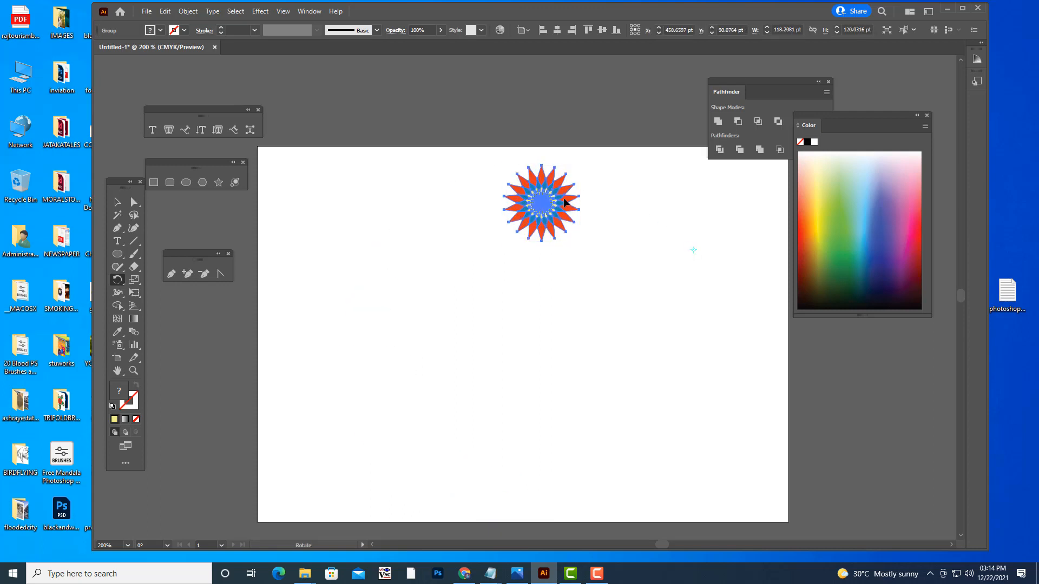
pyautogui.hotkey('ctrl', 'z')
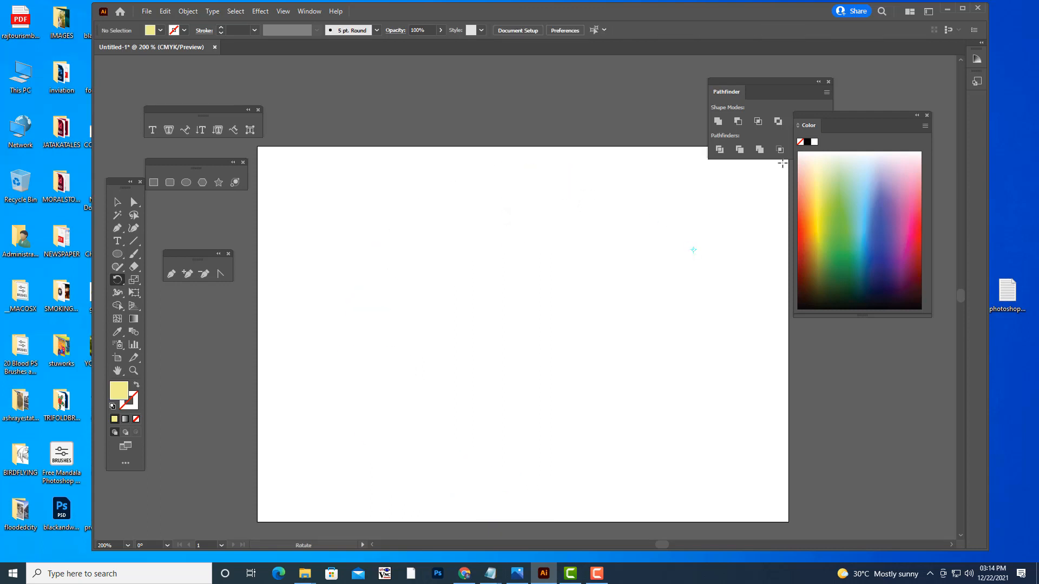
# - Draw a pale yellow horizontal rectangle about 293 by 33 pt in the artboard's upper left area
pyautogui.moveTo(765, 88); pyautogui.dragTo(696, 83)
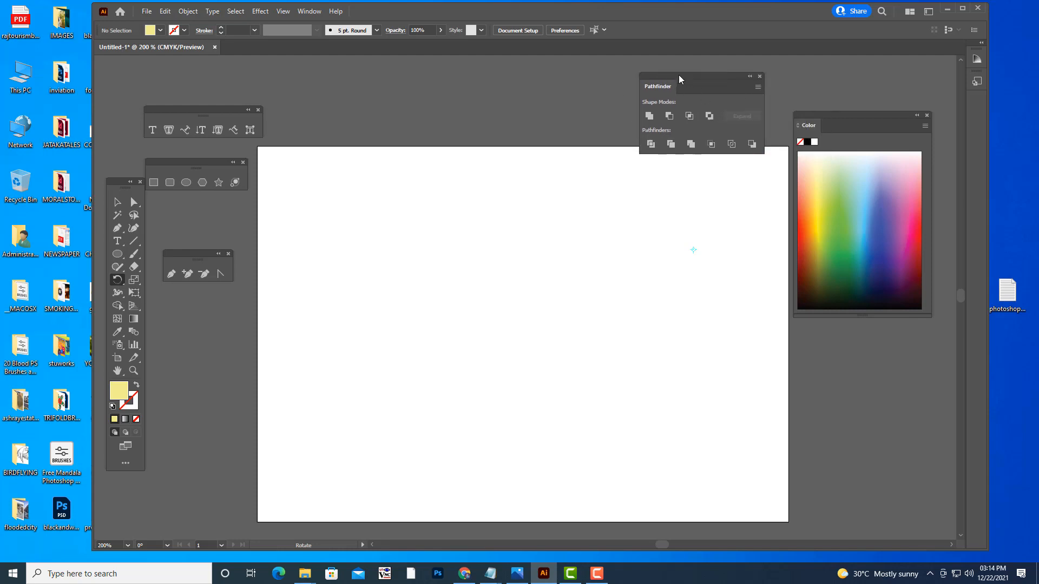
pyautogui.moveTo(679, 74); pyautogui.dragTo(752, 77)
pyautogui.click(153, 182)
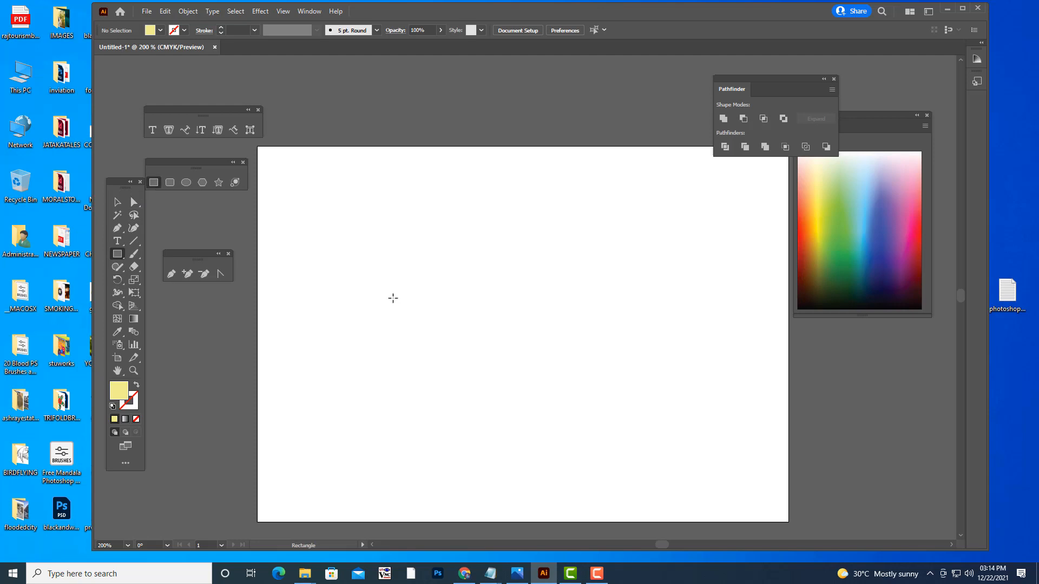
pyautogui.moveTo(318, 232); pyautogui.dragTo(504, 253)
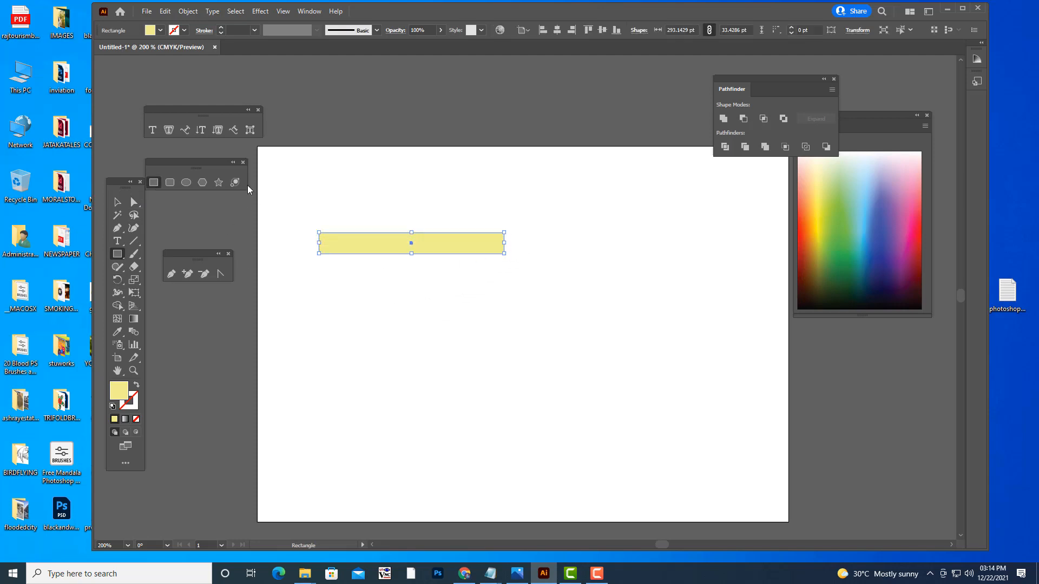
# - Draw a five-pointed star about 238 by 226 pt near the artboard's centre and fill it green
pyautogui.click(219, 182)
pyautogui.moveTo(526, 324); pyautogui.dragTo(601, 386)
pyautogui.click(857, 243)
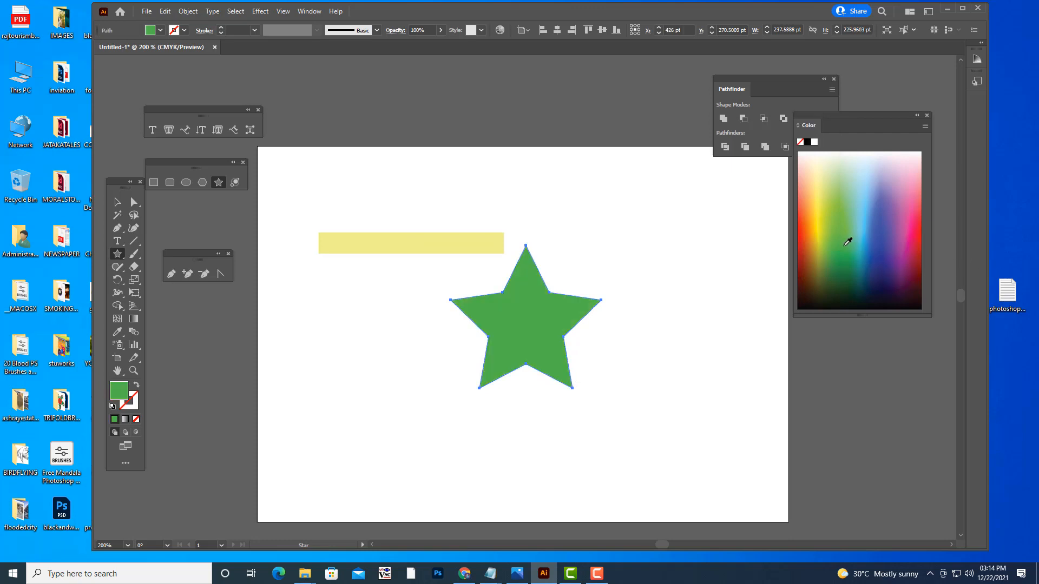
# - Reposition the Color panel clear of the Pathfinder panel so that both are fully accessible
pyautogui.click(116, 202)
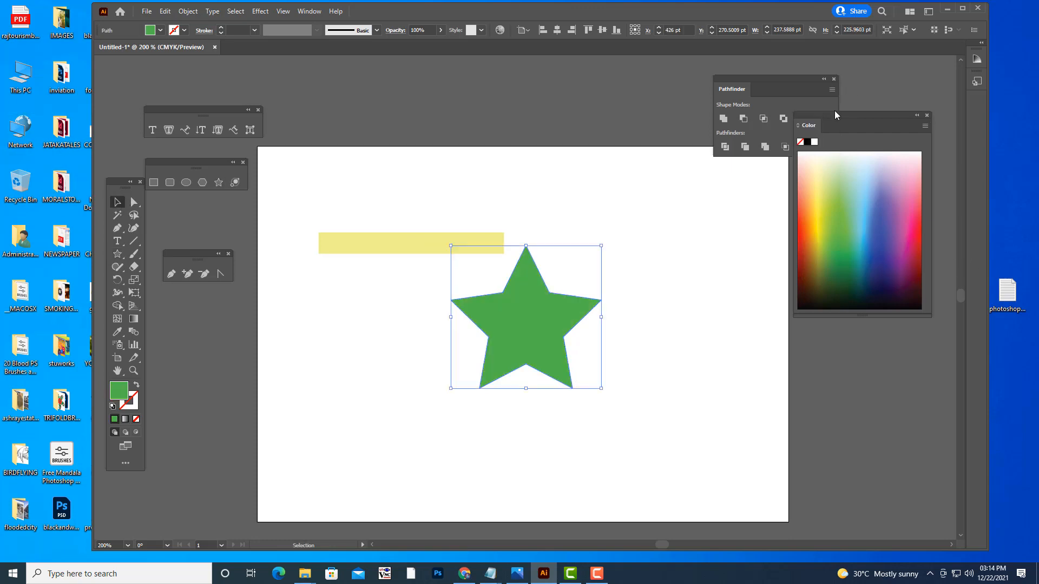
pyautogui.moveTo(836, 115); pyautogui.dragTo(832, 184)
pyautogui.click(309, 11)
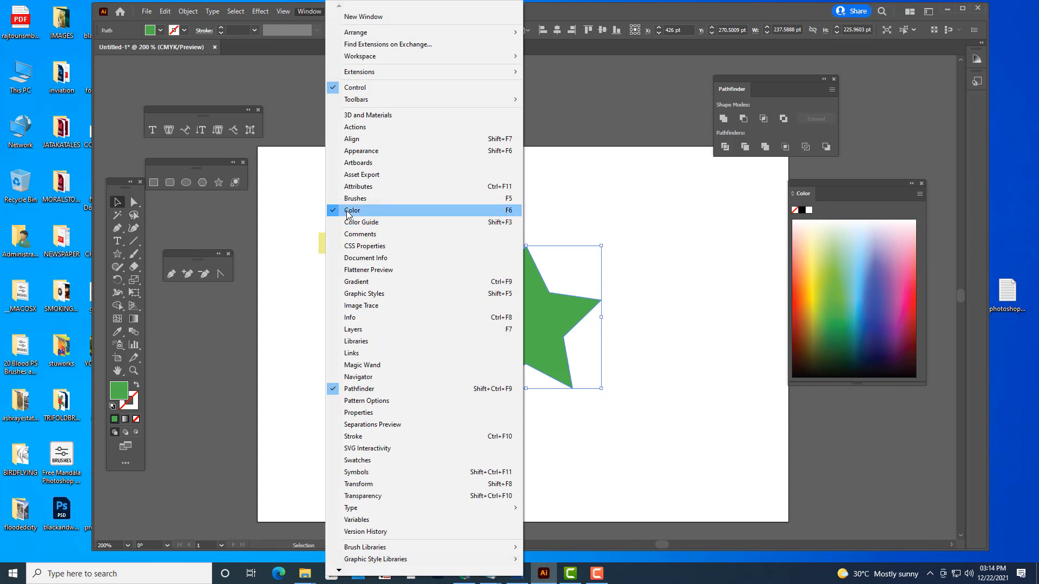
pyautogui.moveTo(855, 180); pyautogui.dragTo(869, 180)
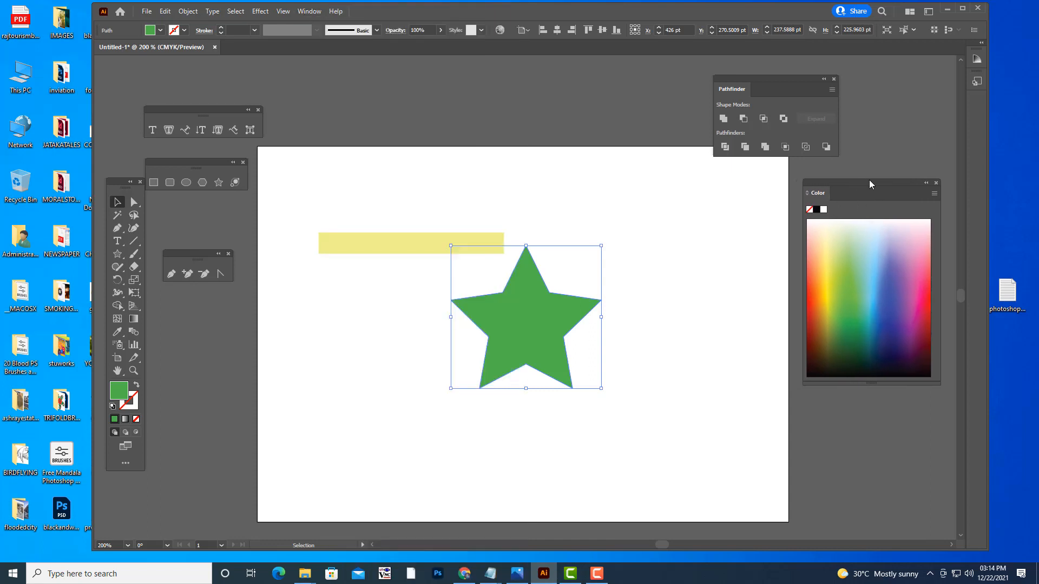
# - Thin the yellow rectangle to about 17 pt high, overlap it with the star's top point and bring it to the front
pyautogui.click(411, 242)
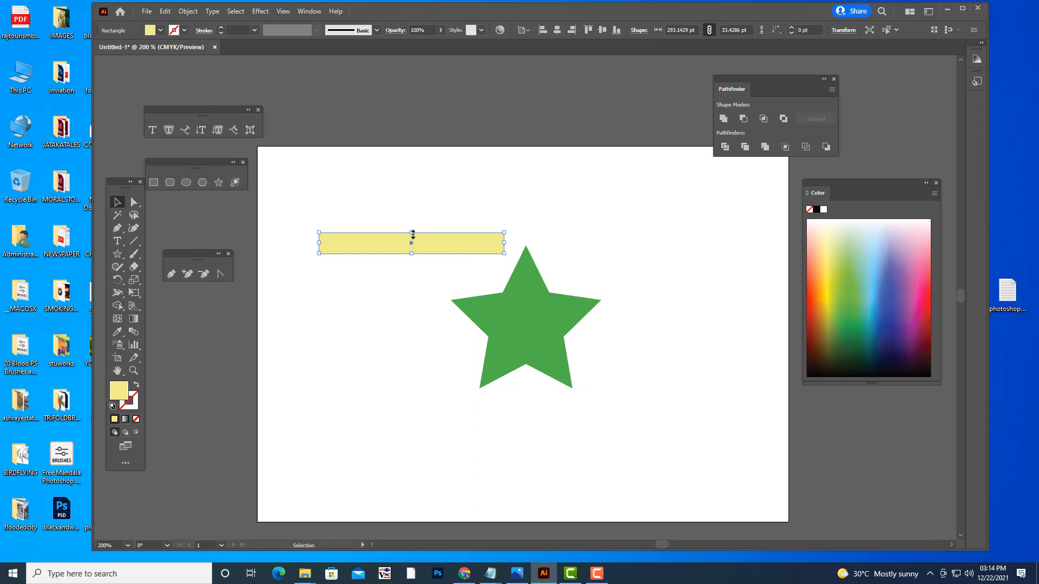
pyautogui.moveTo(412, 234); pyautogui.dragTo(455, 269)
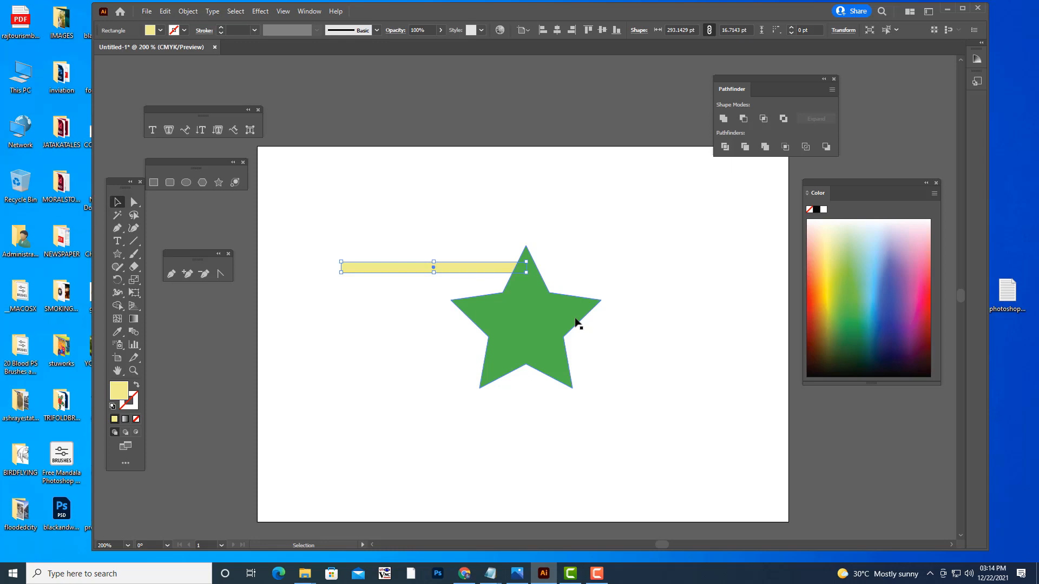
pyautogui.click(470, 201)
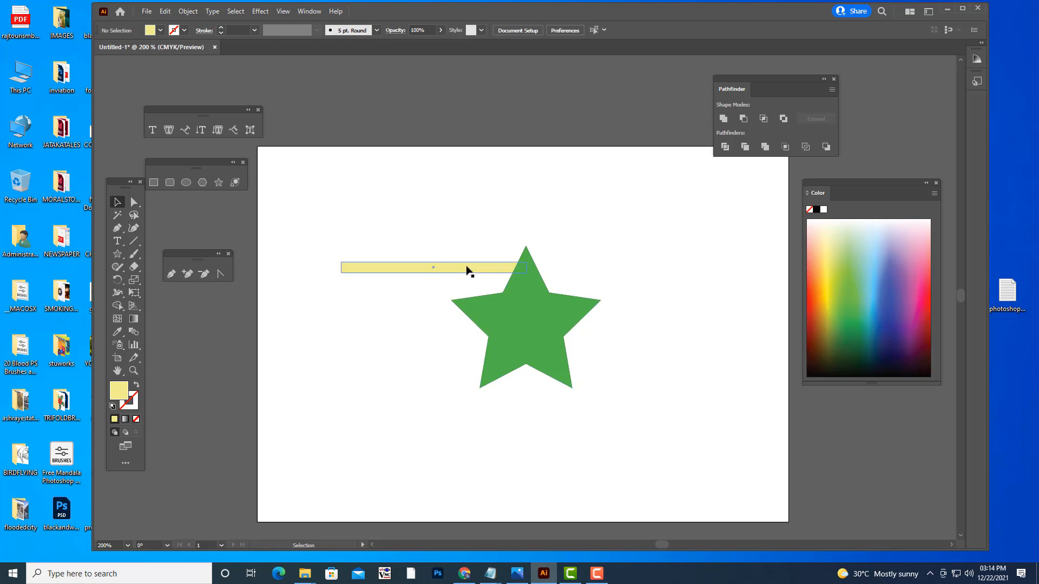
pyautogui.click(467, 269)
pyautogui.rightClick(466, 268)
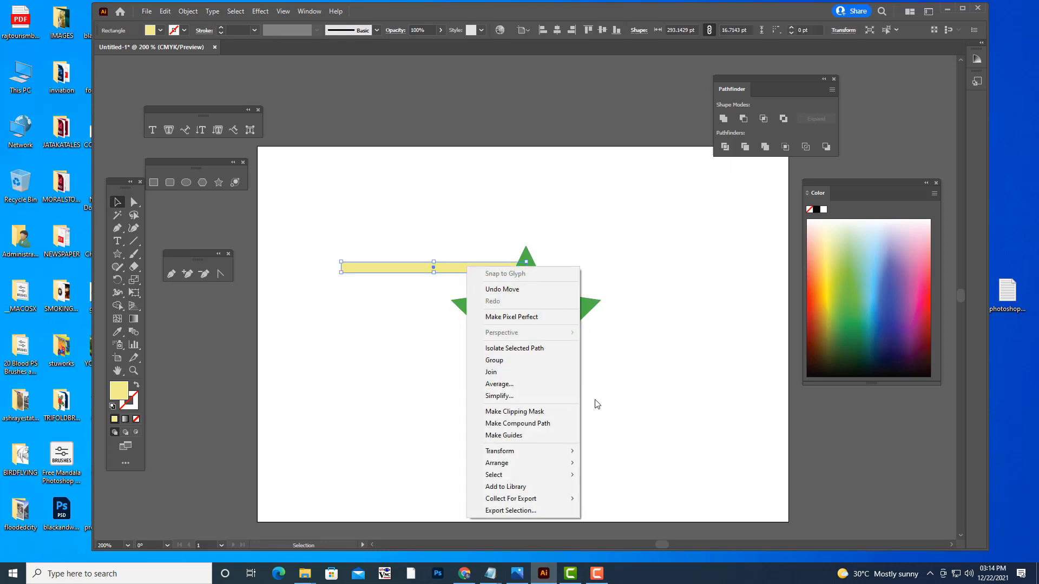
pyautogui.moveTo(543, 468)
pyautogui.click(602, 463)
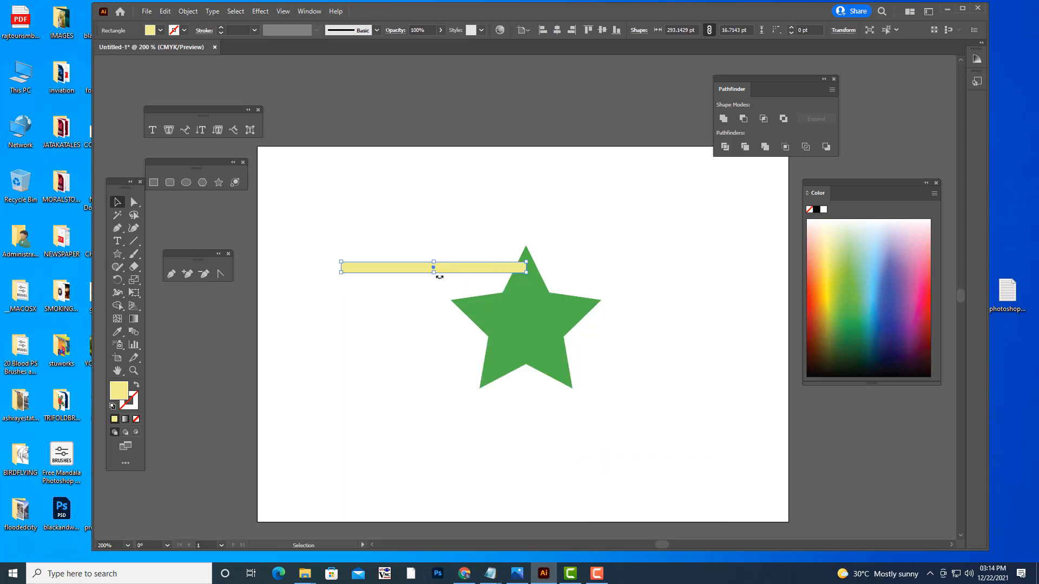
# - Shift the yellow bar slightly further into the star's top point
pyautogui.moveTo(457, 269); pyautogui.dragTo(432, 308)
pyautogui.hotkey('ctrl', 'z')
pyautogui.press('v')
pyautogui.click(504, 278)
pyautogui.click(502, 272)
pyautogui.click(492, 234)
# - Try subtracting the yellow bar from the star with Minus Front, and undo it
pyautogui.click(463, 269)
pyautogui.keyDown('shift'); pyautogui.click(545, 316); pyautogui.keyUp('shift')
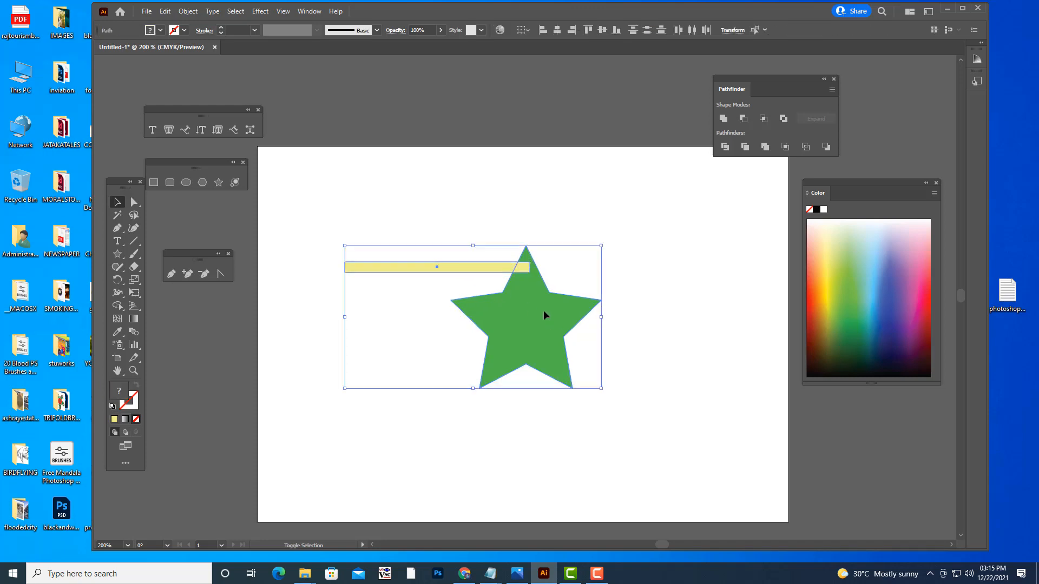
pyautogui.click(744, 119)
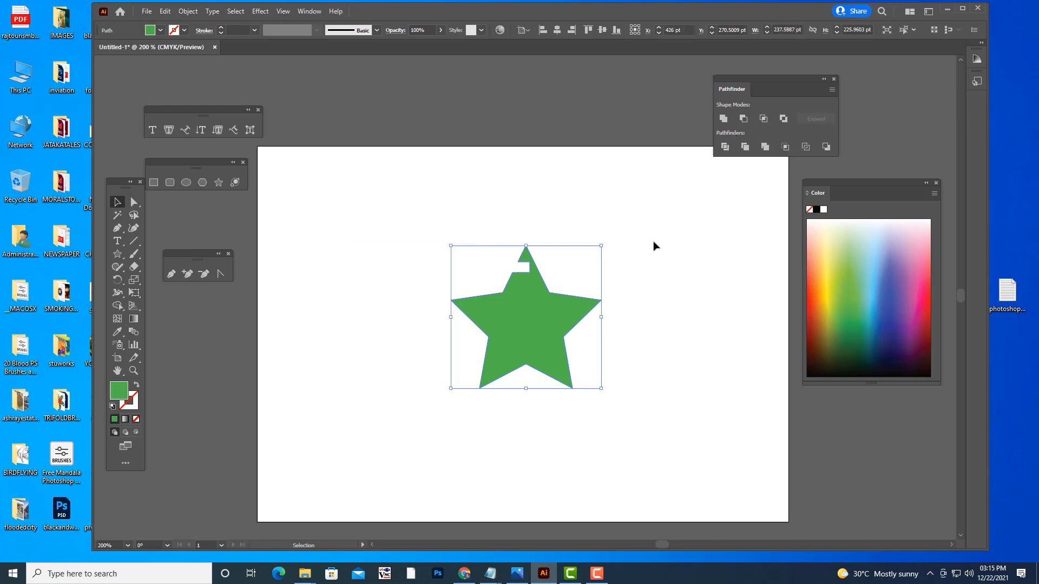
pyautogui.click(634, 293)
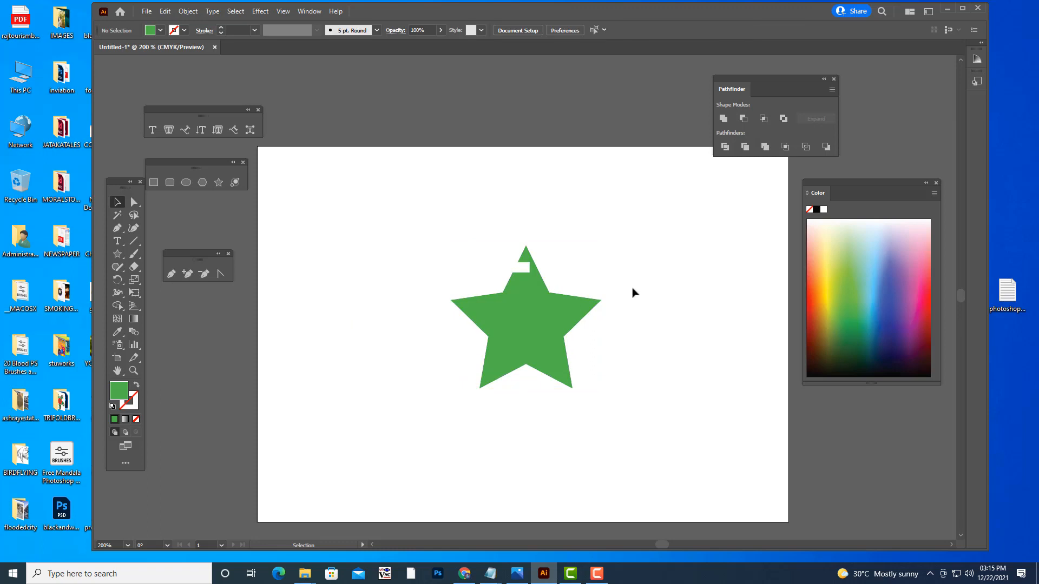
pyautogui.hotkey('ctrl', 'z')
pyautogui.click(649, 251)
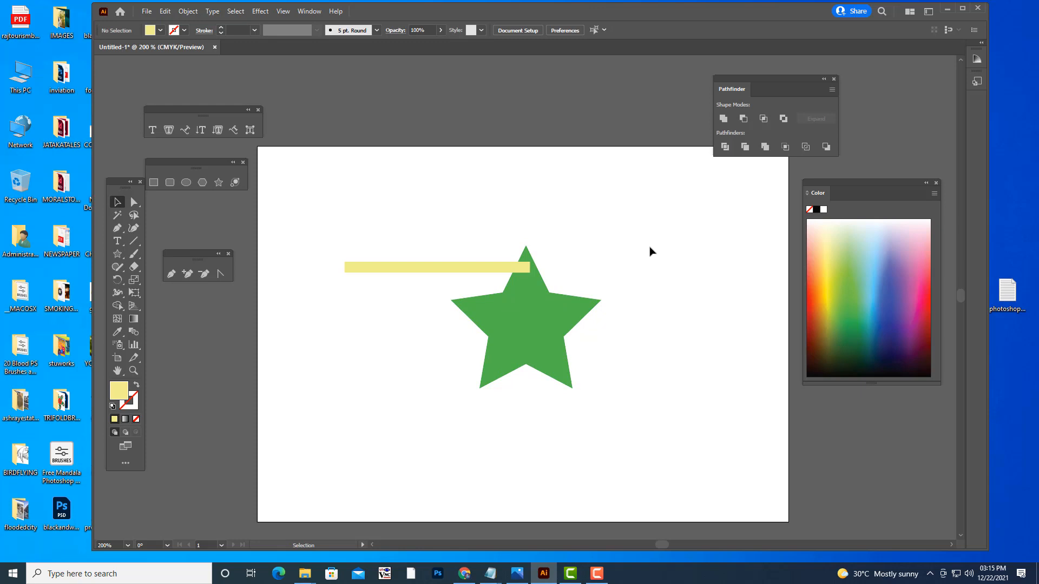
# - Thin the yellow bar slightly and trim its overlap out of the star's top point with the Trim pathfinder
pyautogui.click(485, 269)
pyautogui.moveTo(485, 269); pyautogui.dragTo(440, 271)
pyautogui.click(462, 253)
pyautogui.click(463, 270)
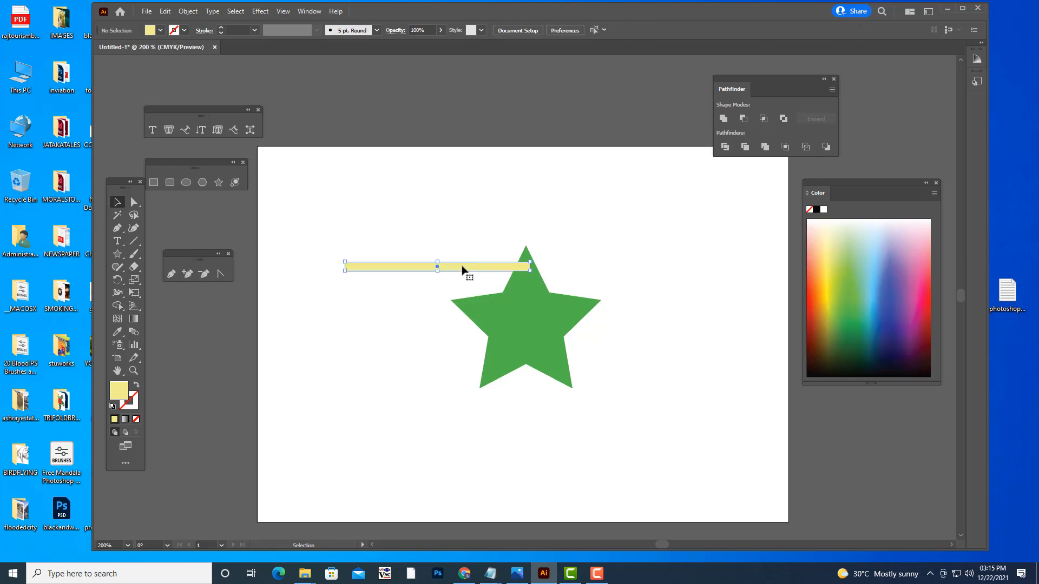
pyautogui.keyDown('shift'); pyautogui.click(538, 297); pyautogui.keyUp('shift')
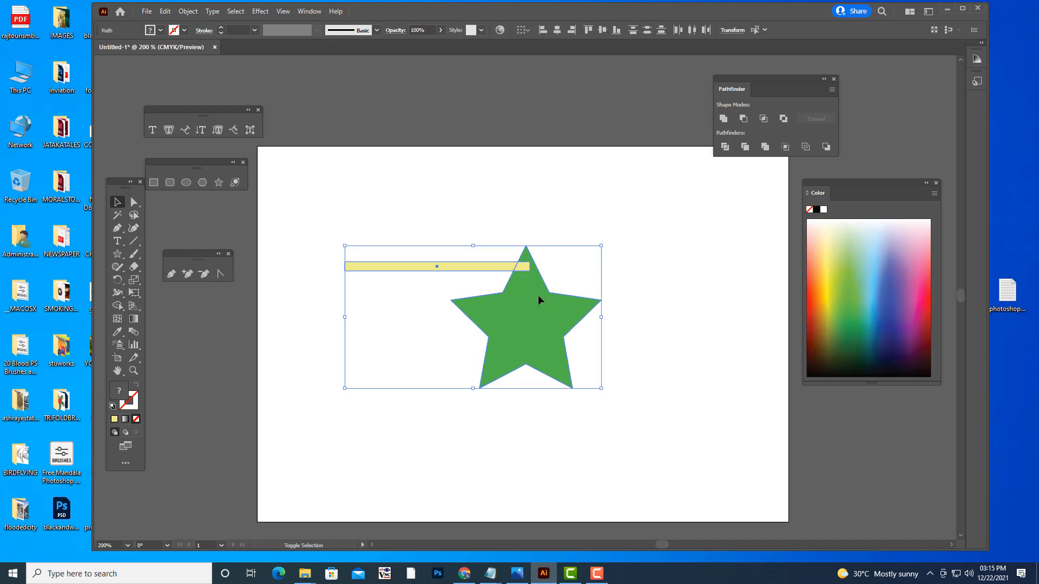
pyautogui.click(724, 147)
pyautogui.click(661, 194)
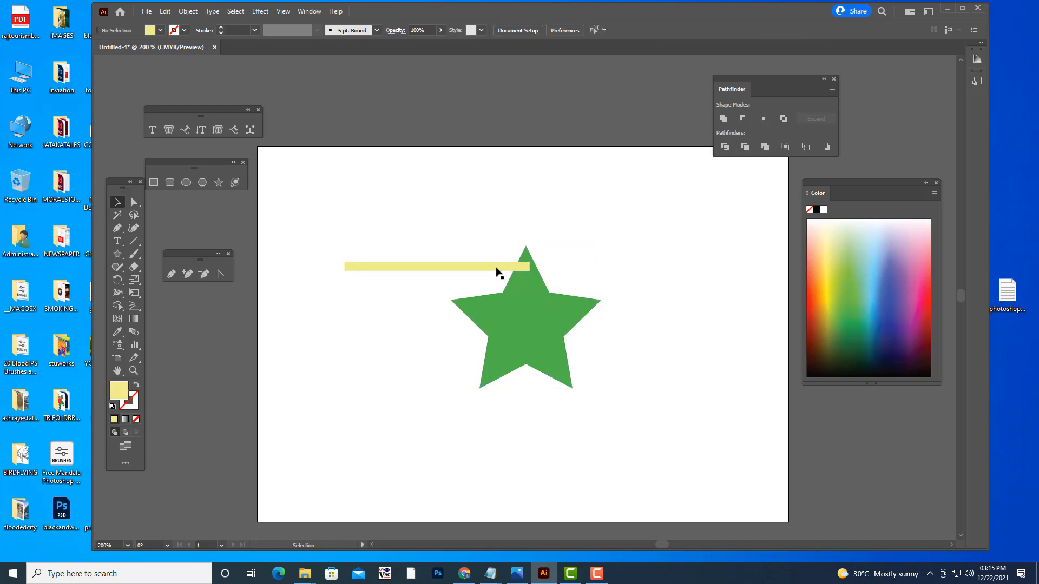
# - Move only the yellow bar within the group to just below the first cut and trim the star again
pyautogui.click(498, 272)
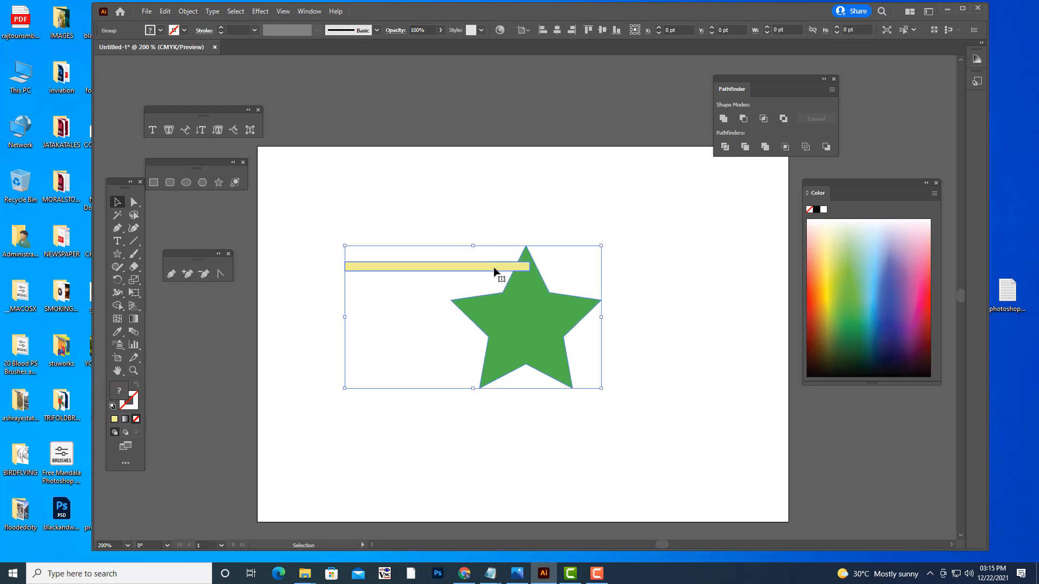
pyautogui.click(133, 203)
pyautogui.click(429, 251)
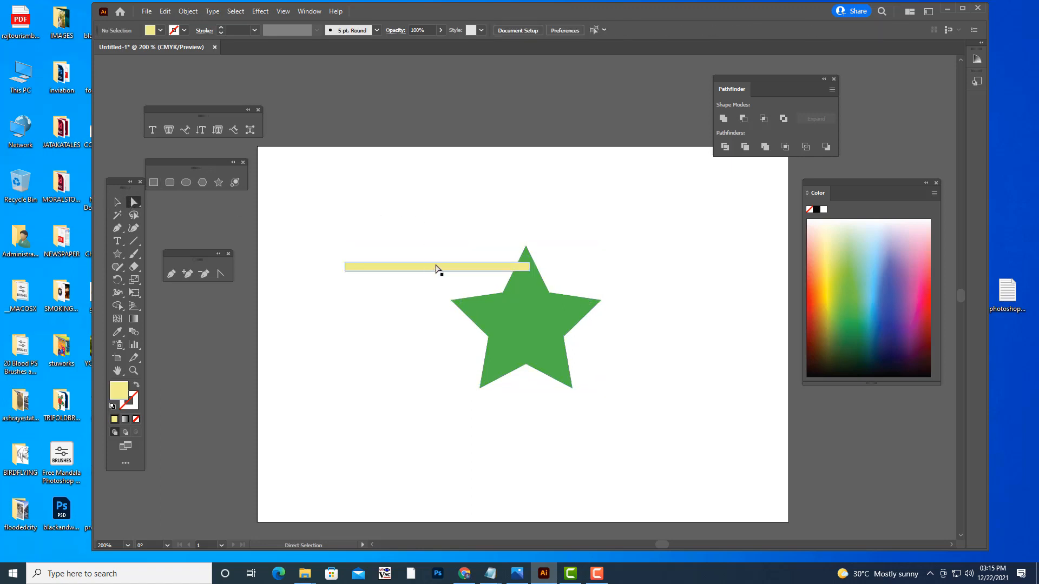
pyautogui.moveTo(480, 271); pyautogui.dragTo(385, 291)
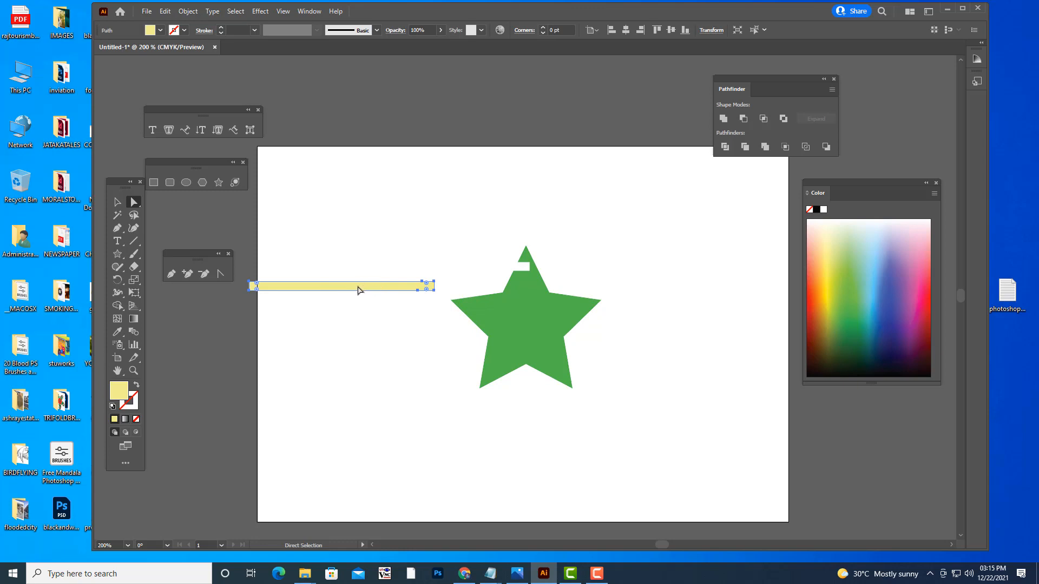
pyautogui.moveTo(357, 291); pyautogui.dragTo(462, 290)
pyautogui.hotkey('ctrl', 'a')
pyautogui.click(744, 147)
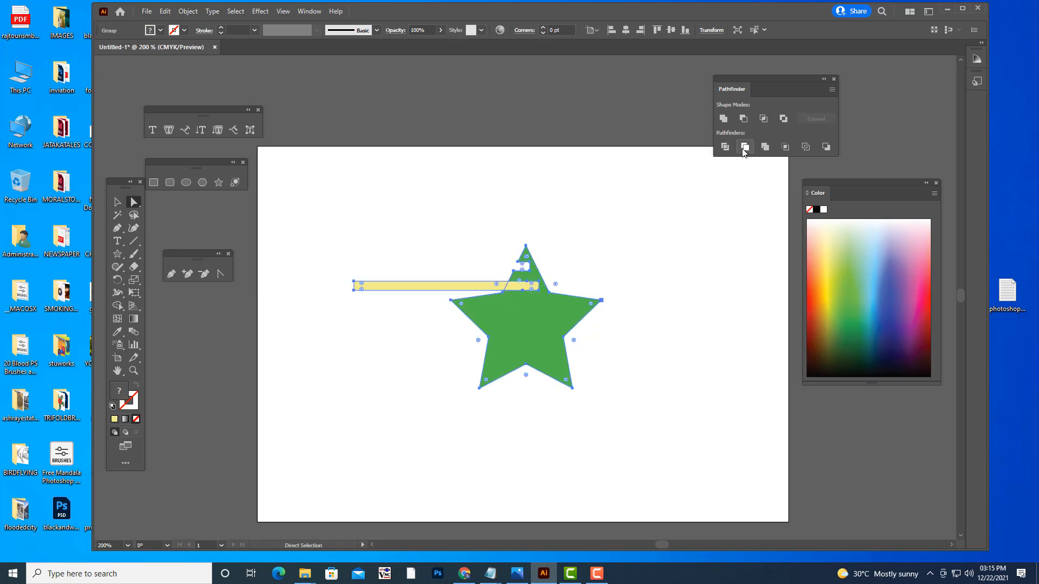
pyautogui.click(416, 306)
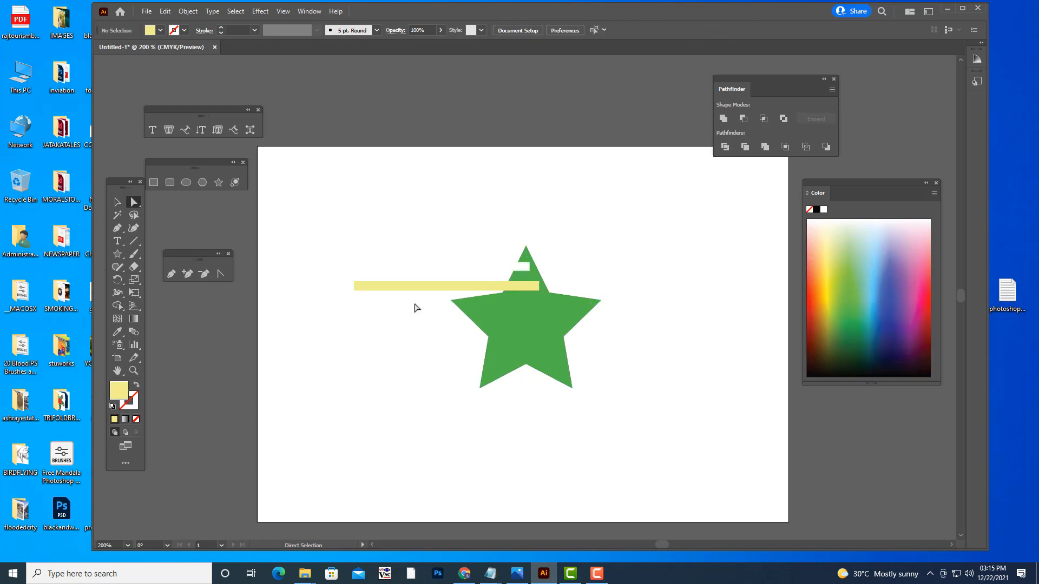
# - Move the yellow bar down across the star's left arm and trim a third slot out of the star
pyautogui.moveTo(424, 291); pyautogui.dragTo(417, 312)
pyautogui.keyDown('shift'); pyautogui.click(556, 315); pyautogui.keyUp('shift')
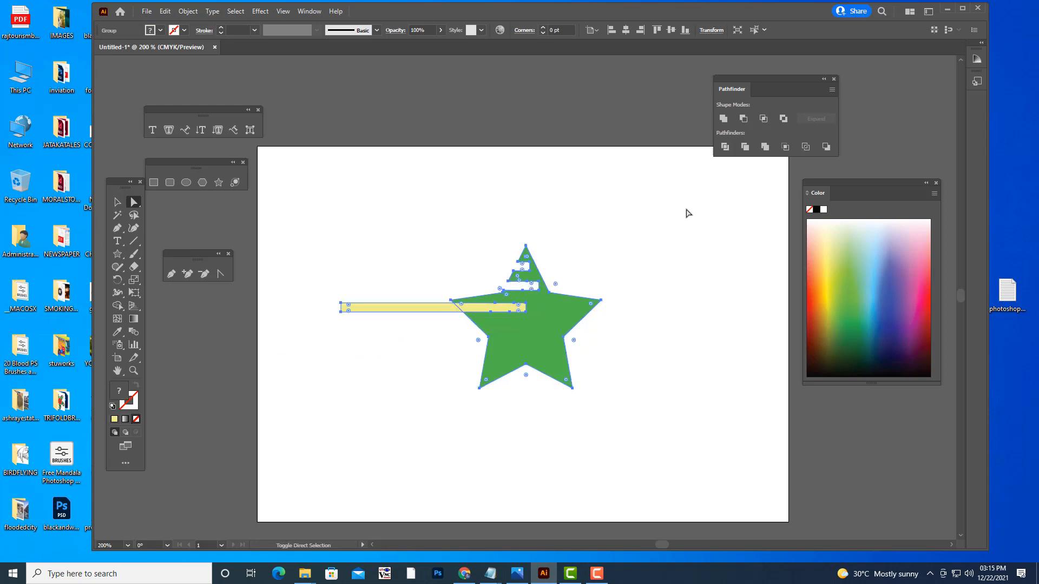
pyautogui.click(745, 148)
pyautogui.click(672, 252)
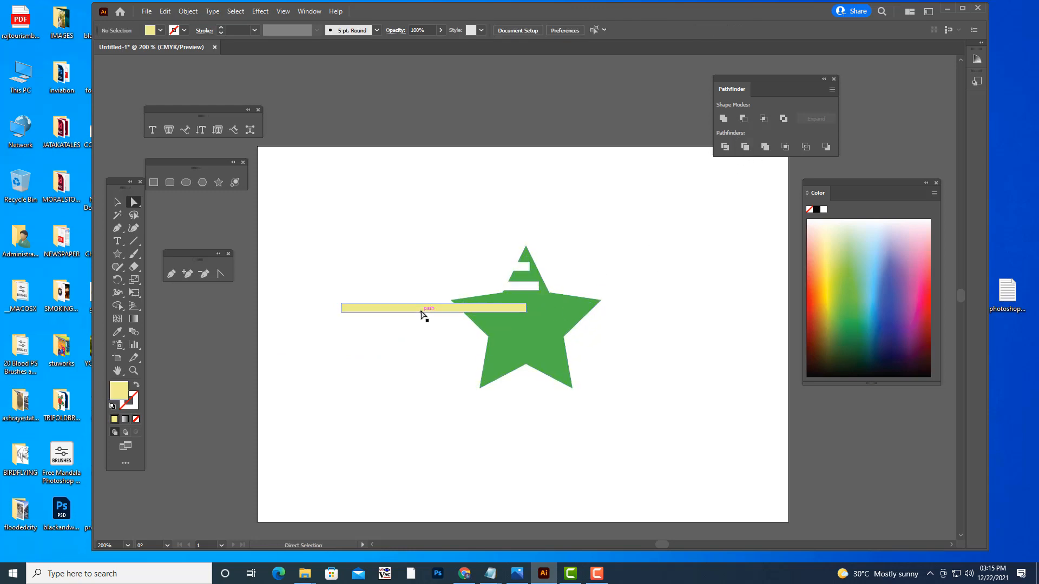
# - Move the yellow bar just below the third slot, reaching further across the star's body, and trim a fourth slot
pyautogui.moveTo(422, 313); pyautogui.dragTo(467, 329)
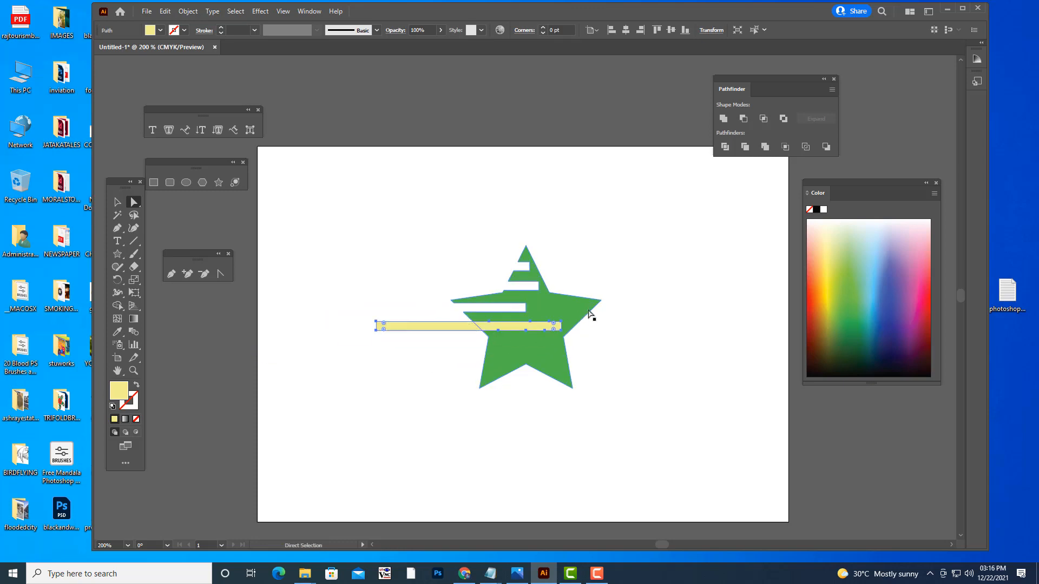
pyautogui.keyDown('shift'); pyautogui.click(581, 309); pyautogui.keyUp('shift')
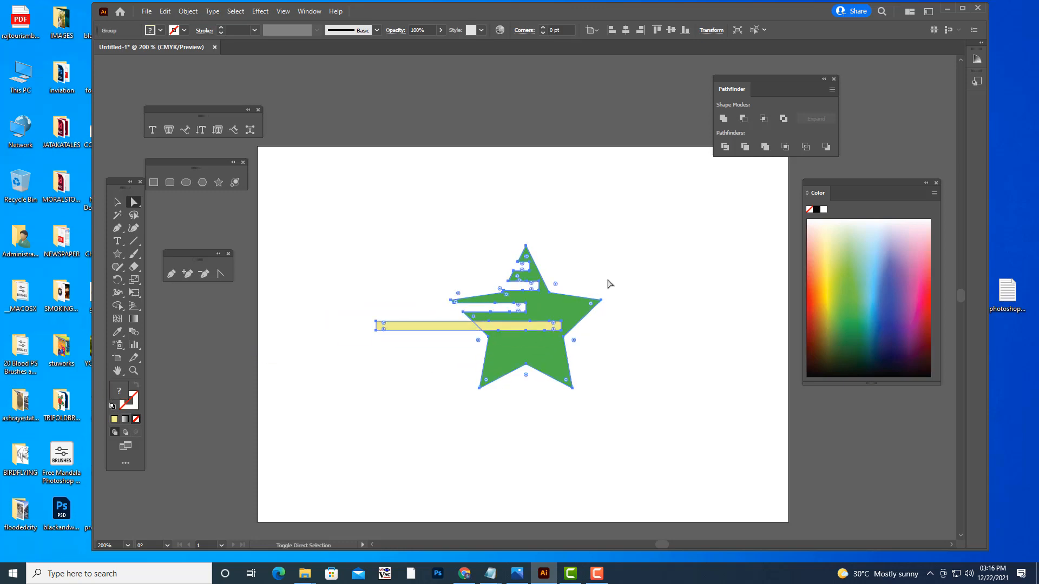
pyautogui.click(744, 148)
pyautogui.click(703, 218)
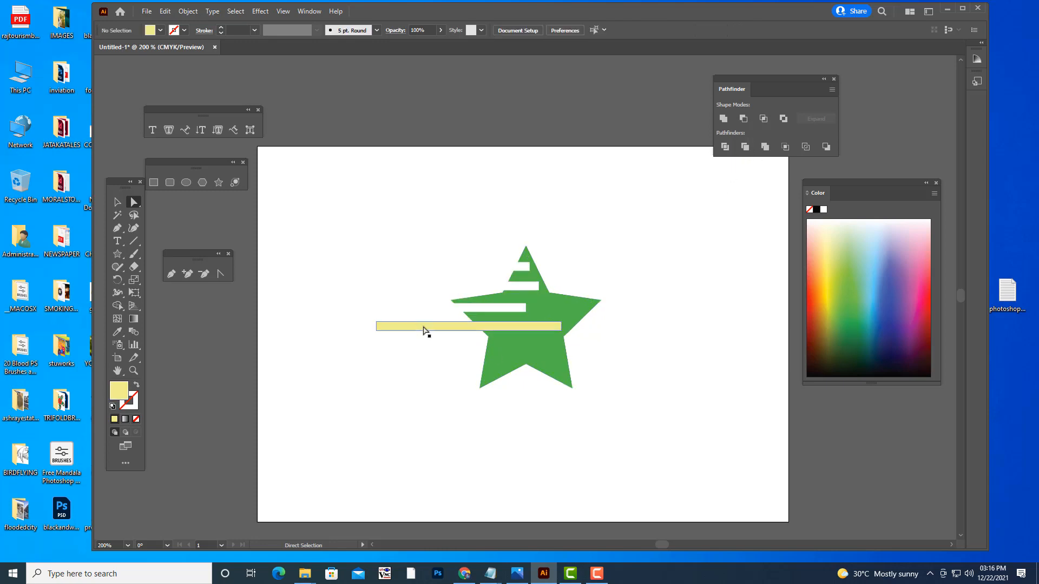
# - Move the yellow bar across the star's lower left leg and trim a fifth, shorter slot
pyautogui.moveTo(424, 328); pyautogui.dragTo(392, 362)
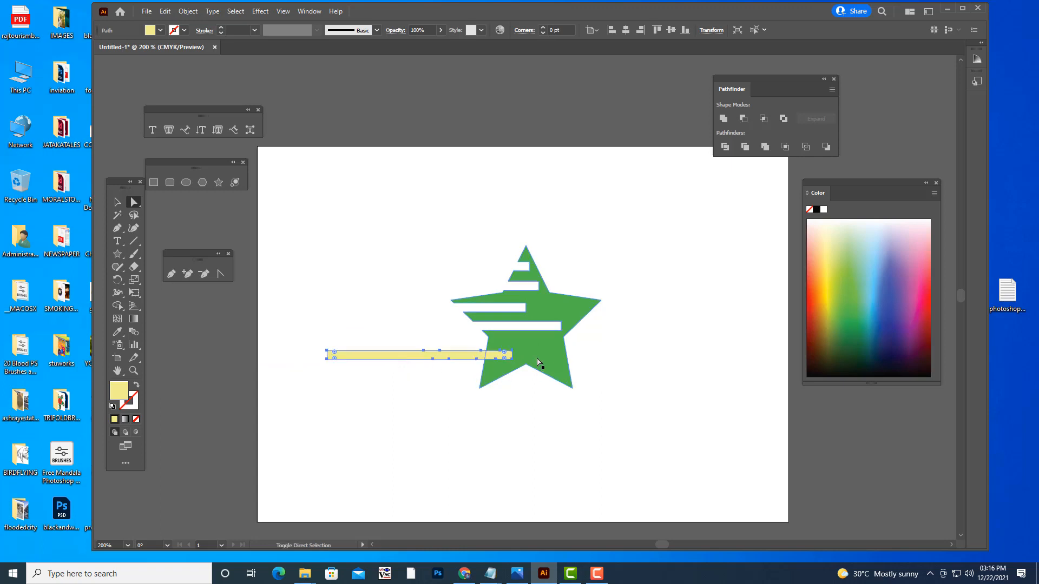
pyautogui.keyDown('shift'); pyautogui.click(537, 352); pyautogui.keyUp('shift')
pyautogui.click(745, 147)
pyautogui.click(720, 270)
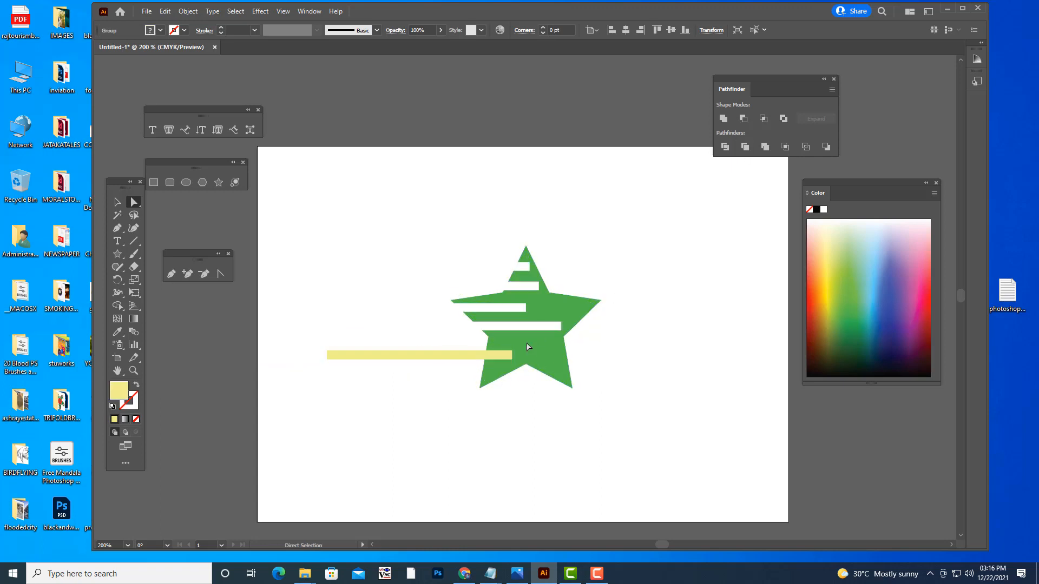
# - Pull the yellow bar away from the star and delete it, leaving only the slotted star
pyautogui.click(384, 357)
pyautogui.moveTo(394, 354); pyautogui.dragTo(352, 199)
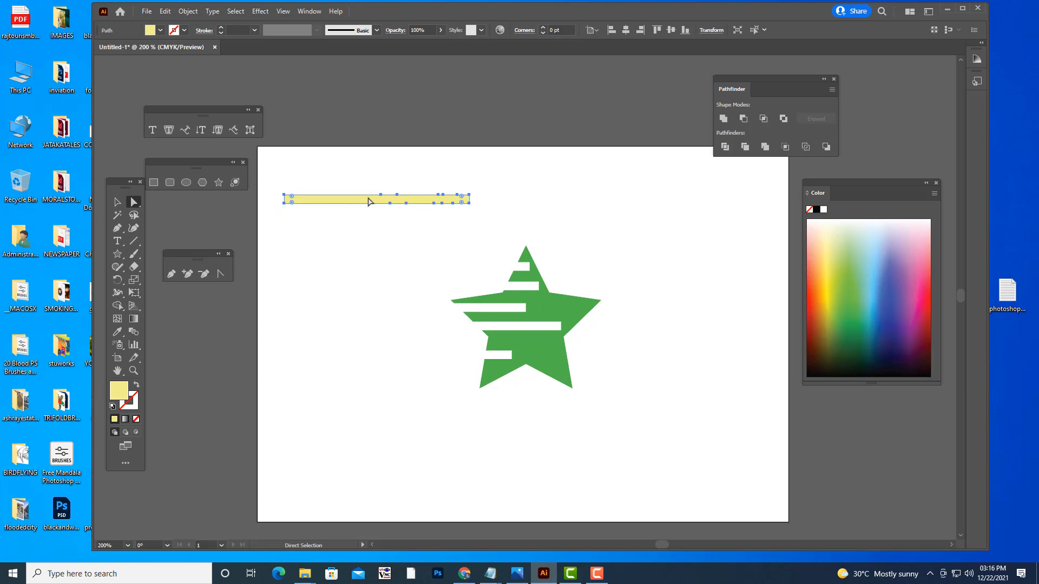
pyautogui.press('Delete')
pyautogui.click(117, 202)
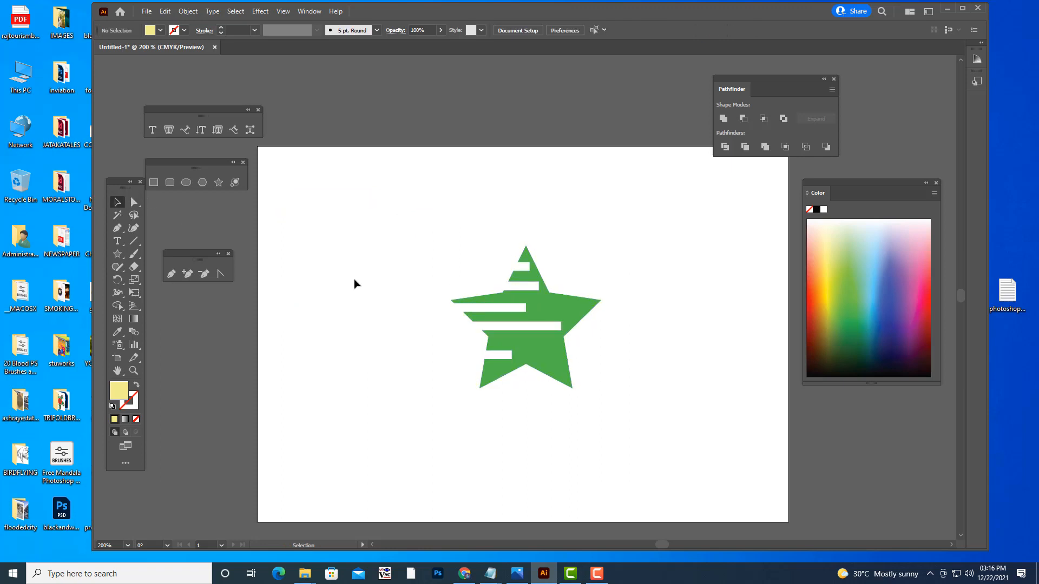
# - Move the slotted green star slightly higher on the artboard
pyautogui.click(531, 303)
pyautogui.moveTo(531, 298); pyautogui.dragTo(531, 278)
pyautogui.click(649, 327)
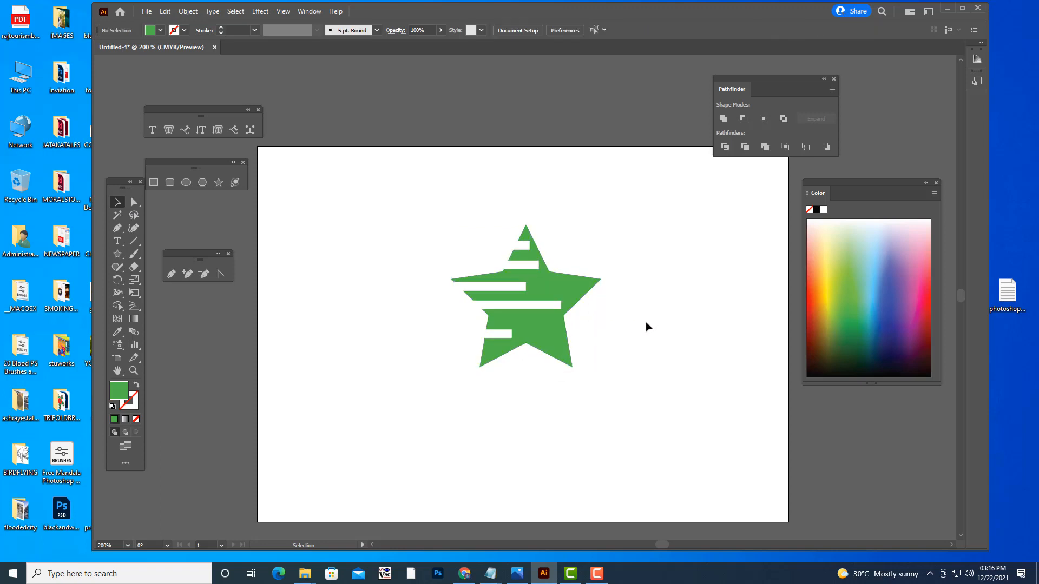
# - Shear the slotted green star by 23° along the horizontal axis
pyautogui.click(572, 277)
pyautogui.rightClick(548, 272)
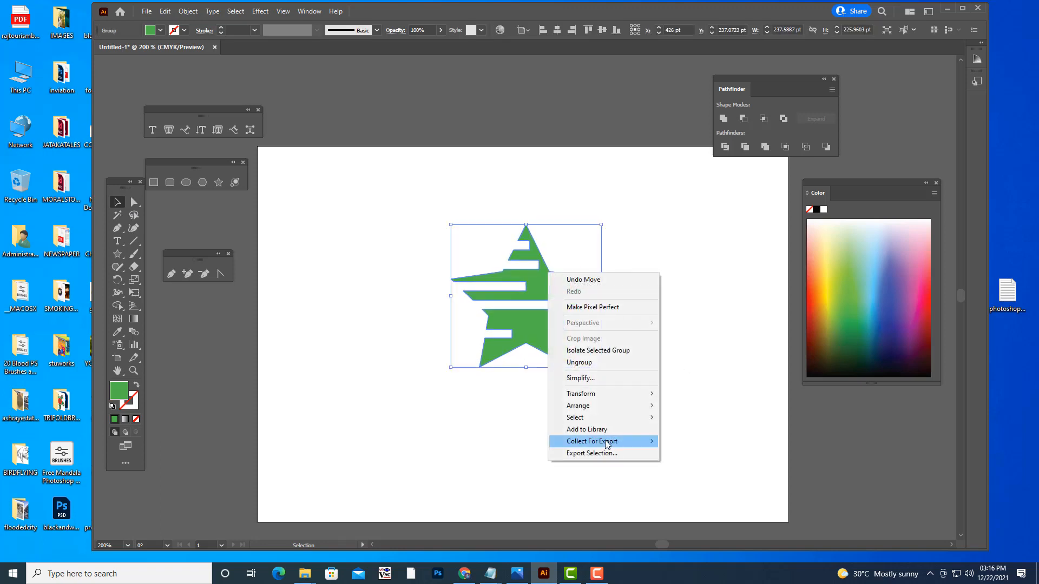
pyautogui.moveTo(605, 398)
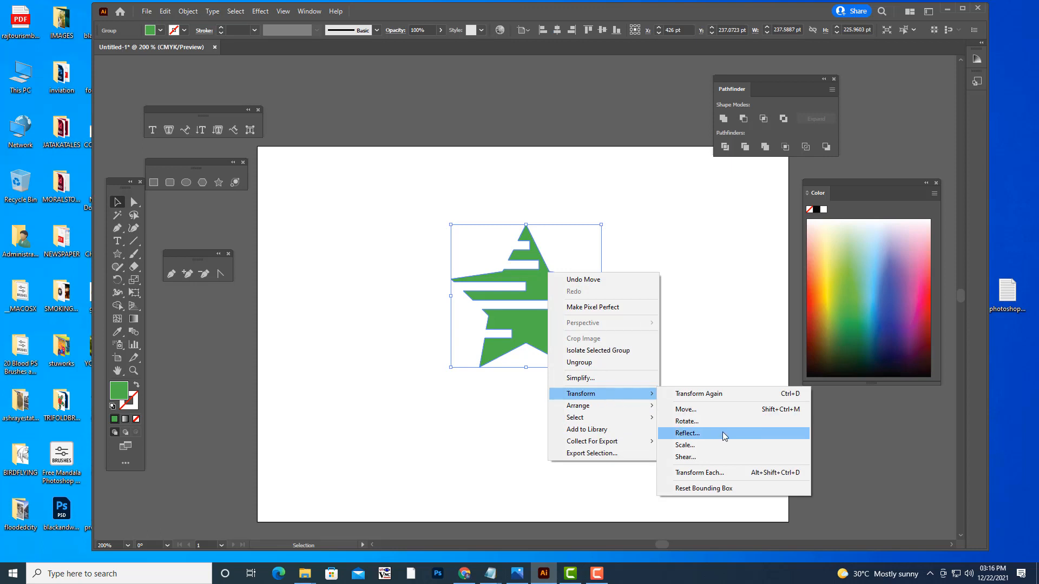
pyautogui.click(706, 458)
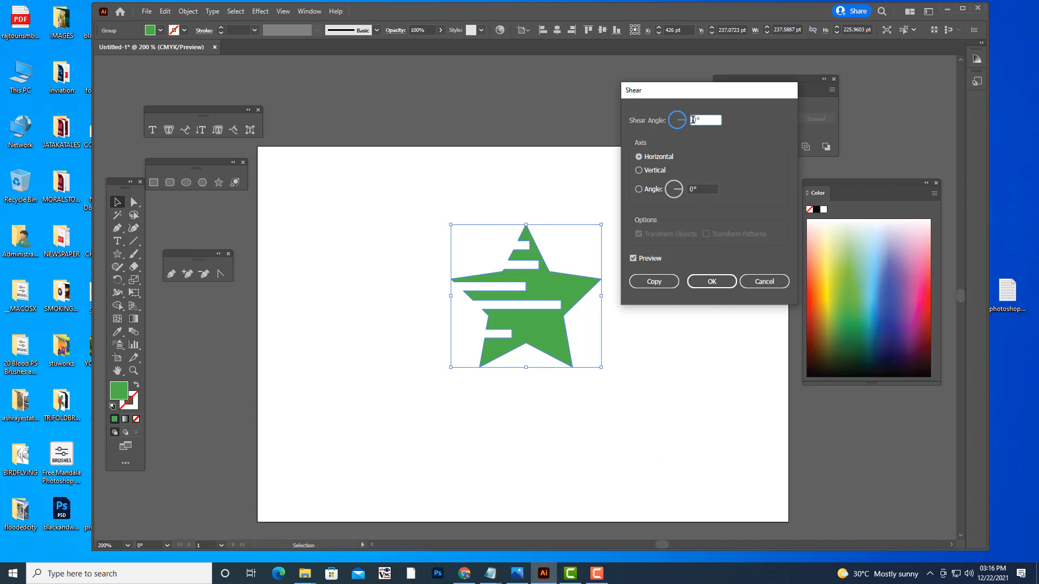
pyautogui.press('Up')
pyautogui.press('Up')
pyautogui.press('Up')
pyautogui.press('Up')
pyautogui.press('Up')
pyautogui.press('Up')
pyautogui.press('Up')
pyautogui.press('Up')
pyautogui.press('Up')
pyautogui.press('Up')
pyautogui.press('Up')
pyautogui.press('Up')
pyautogui.press('Up')
pyautogui.press('Up')
pyautogui.press('Up')
pyautogui.press('Up')
pyautogui.press('Up')
pyautogui.press('Up')
pyautogui.press('Up')
pyautogui.press('Up')
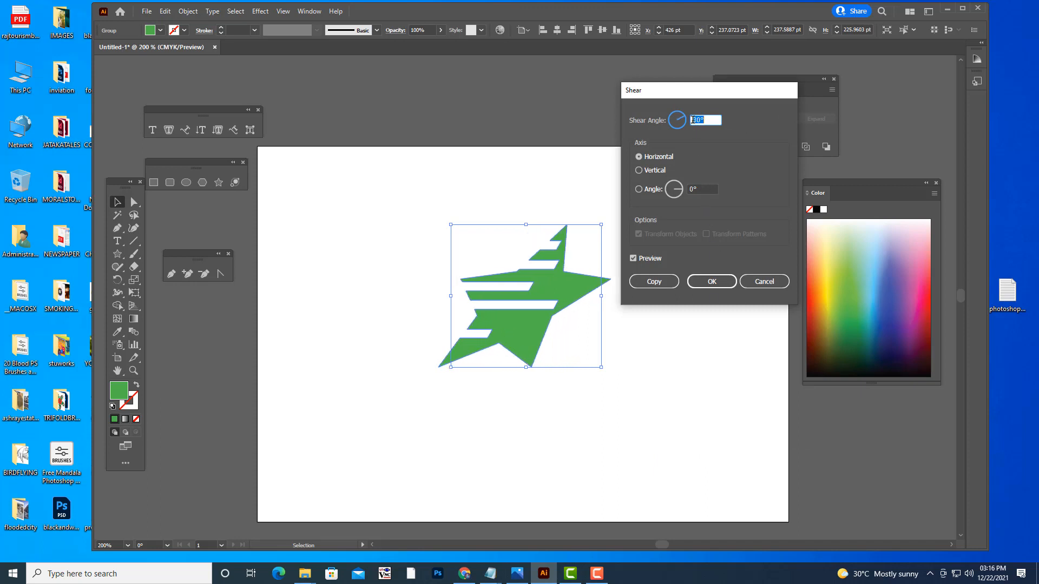
pyautogui.press('Down')
pyautogui.press('Down')
pyautogui.press('Down')
pyautogui.press('Down')
pyautogui.press('Down')
pyautogui.press('Down')
pyautogui.press('Down')
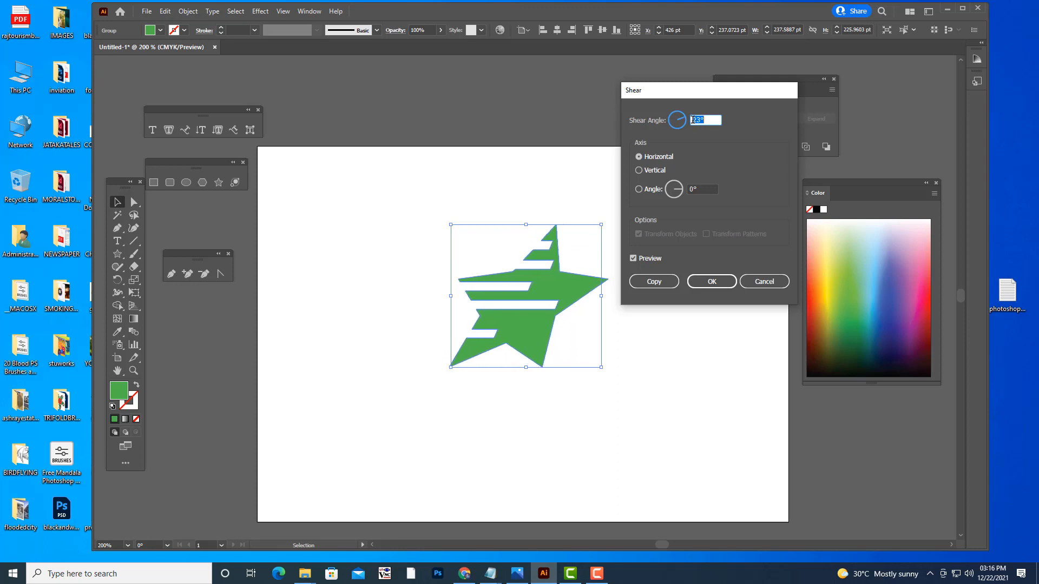
pyautogui.click(709, 280)
pyautogui.click(667, 312)
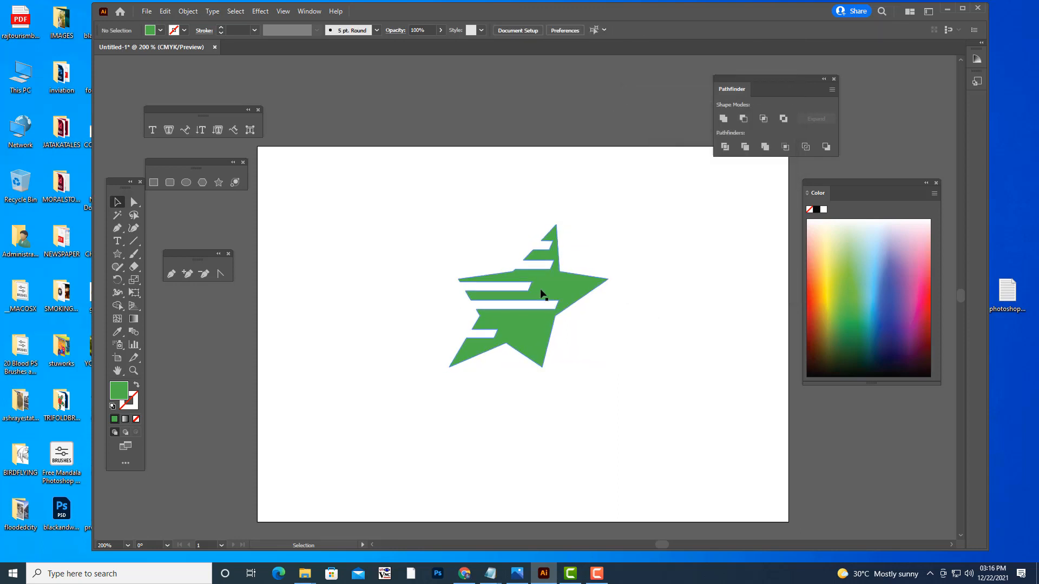
# - Paste a copy of the sheared star in front, offset it slightly to the left and fill it yellow
pyautogui.click(555, 292)
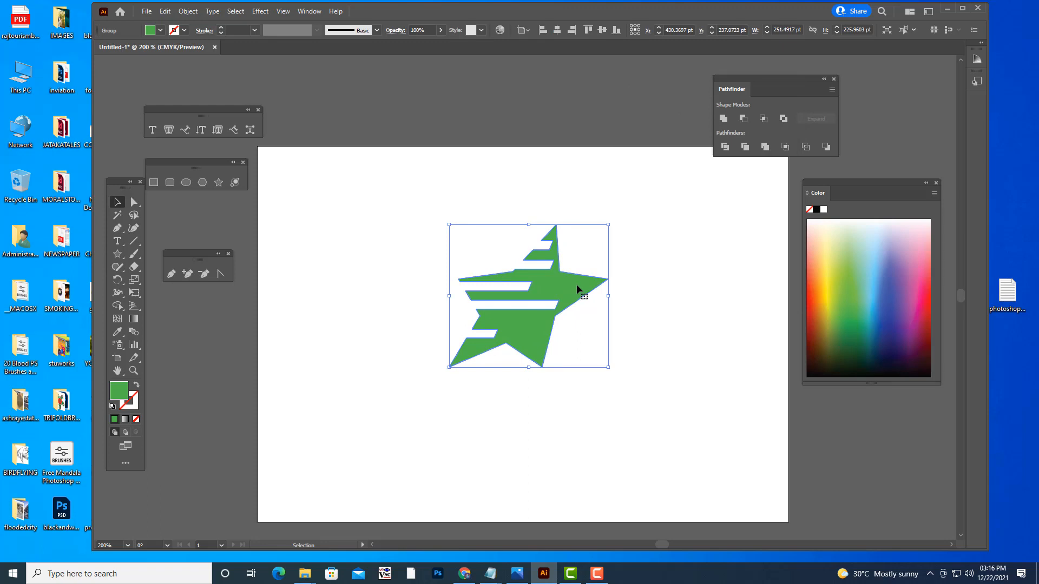
pyautogui.hotkey('ctrl', 'c')
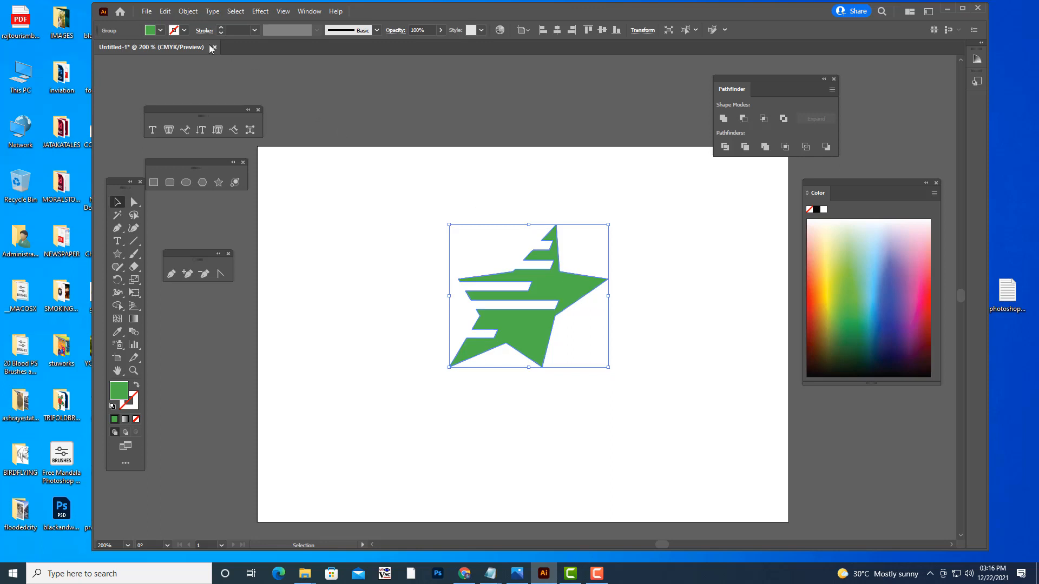
pyautogui.click(162, 12)
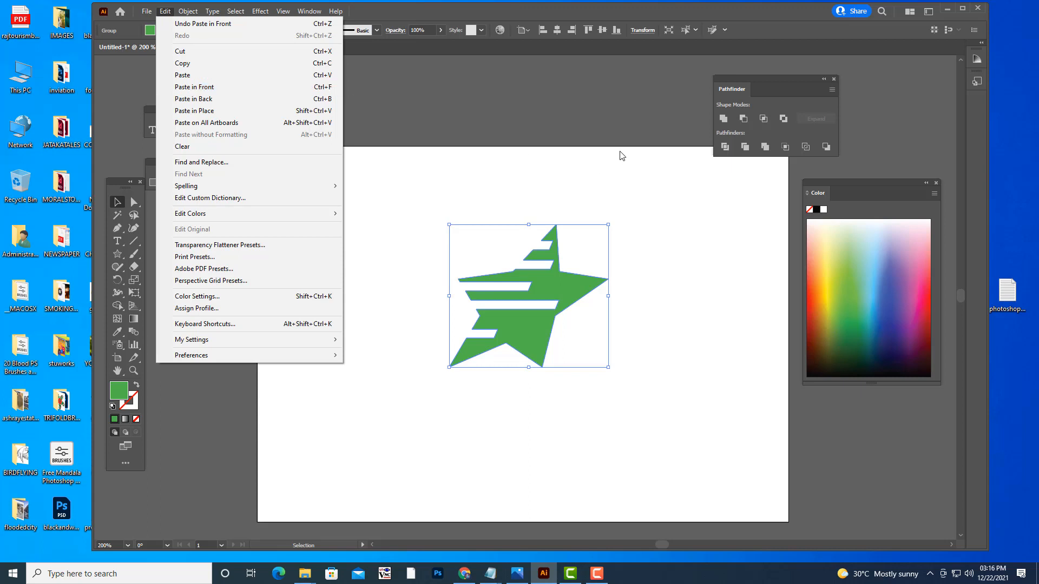
pyautogui.click(625, 135)
pyautogui.click(134, 202)
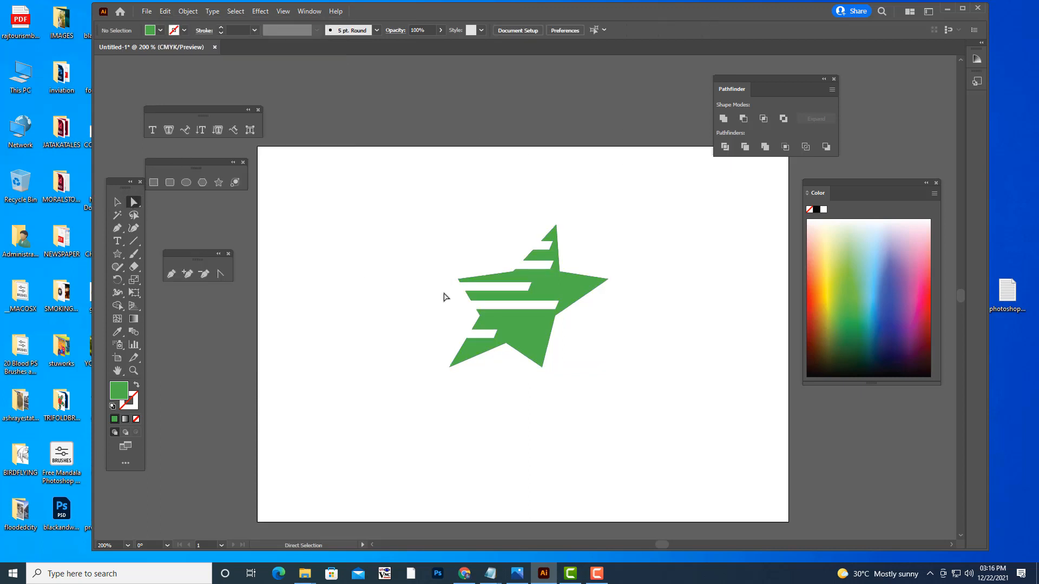
pyautogui.moveTo(569, 304); pyautogui.dragTo(563, 280)
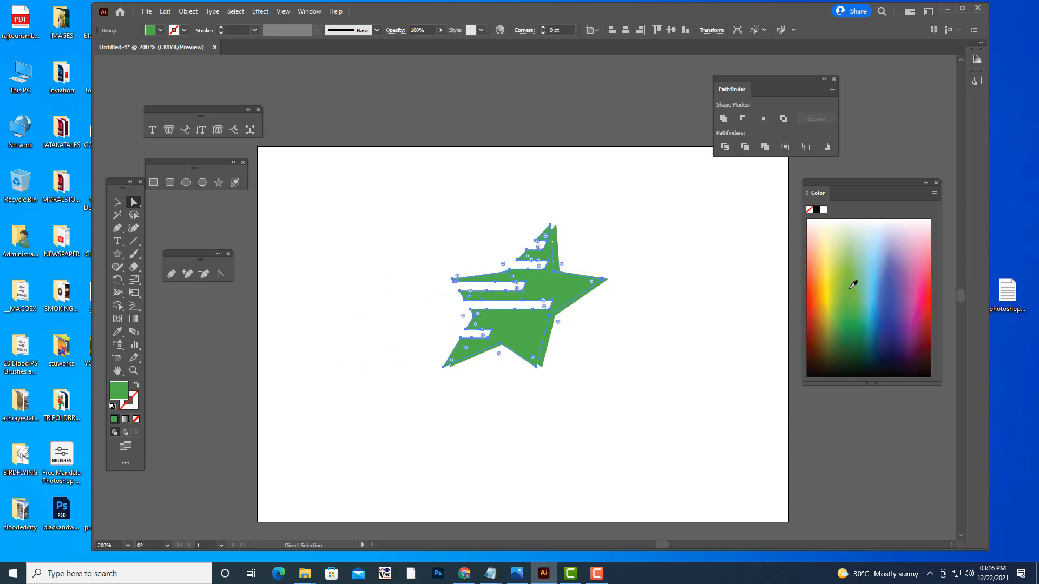
pyautogui.click(828, 291)
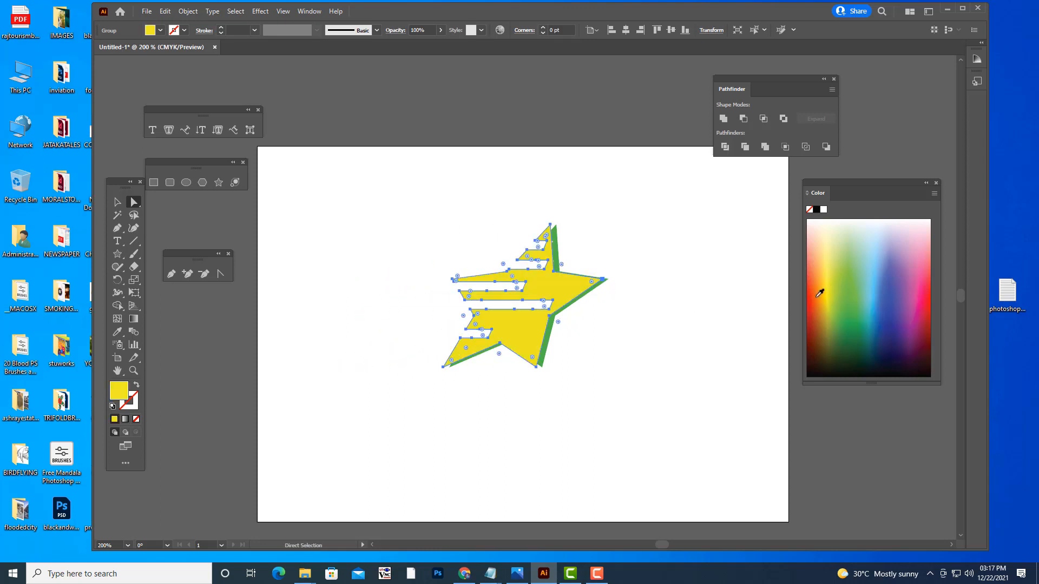
pyautogui.click(682, 298)
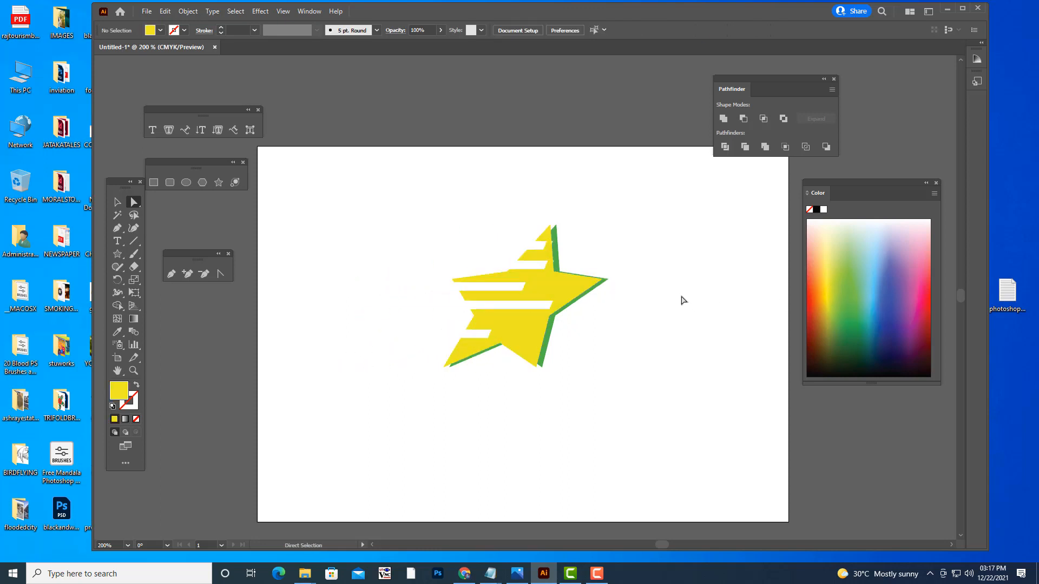
# - Duplicate the yellow star slightly further left and lower, and fill the front copy red
pyautogui.click(563, 292)
pyautogui.keyDown('ctrl'); pyautogui.click(563, 291); pyautogui.keyUp('ctrl')
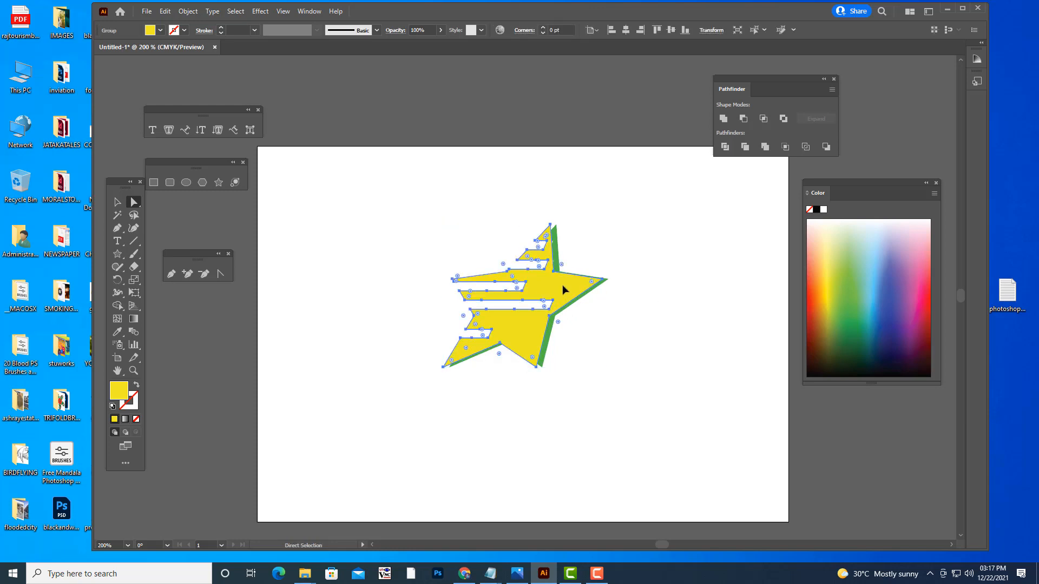
pyautogui.moveTo(566, 287)
pyautogui.mouseDown()
pyautogui.moveTo(542, 283)
pyautogui.moveTo(562, 280)
pyautogui.mouseUp()
pyautogui.click(812, 298)
pyautogui.click(711, 338)
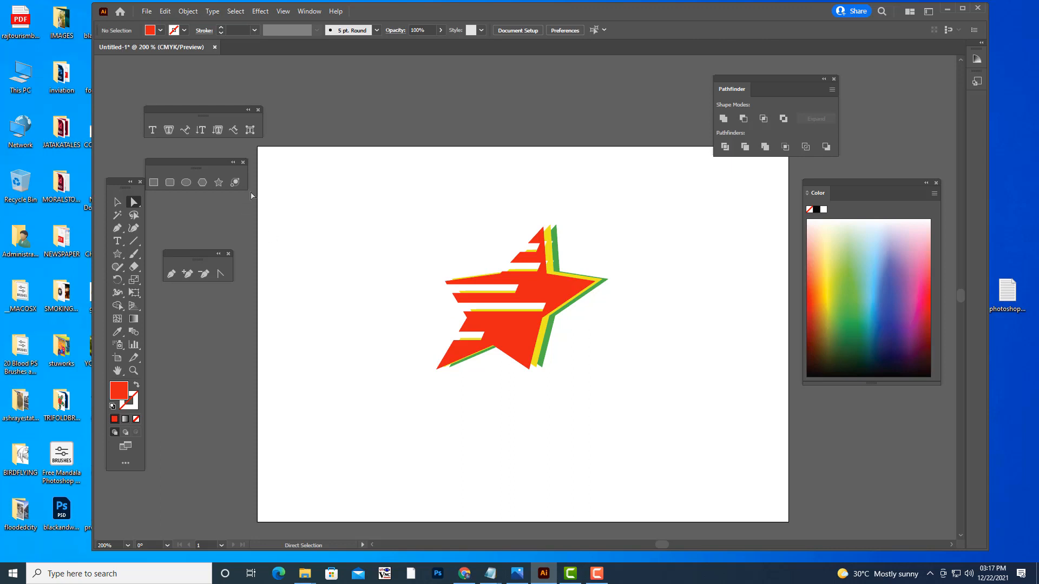
# - Delete all three layered stars and move the Pathfinder panel further off the artboard
pyautogui.click(117, 203)
pyautogui.moveTo(398, 194); pyautogui.dragTo(663, 425)
pyautogui.moveTo(558, 302); pyautogui.dragTo(565, 260)
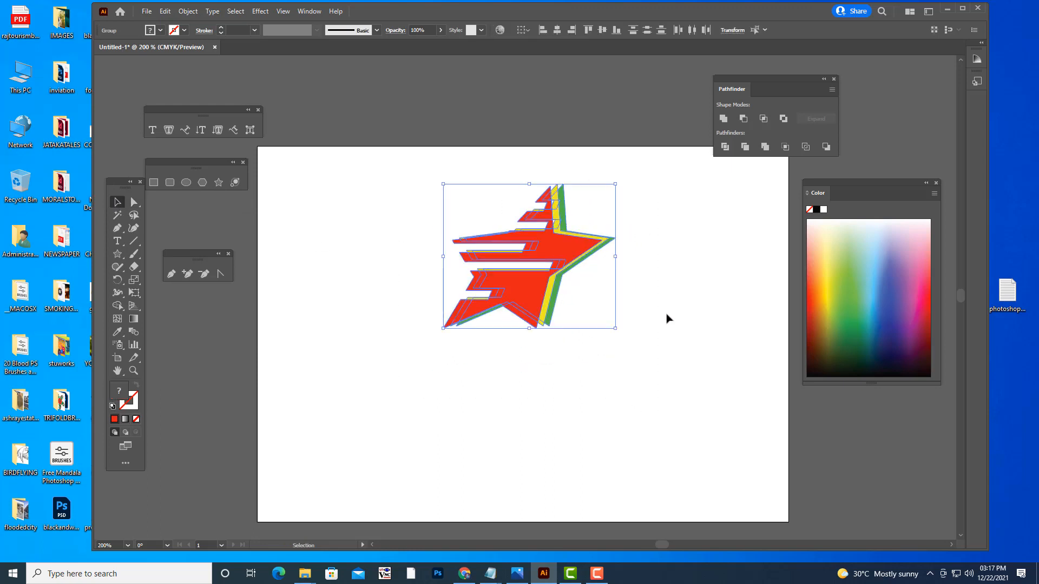
pyautogui.press('Delete')
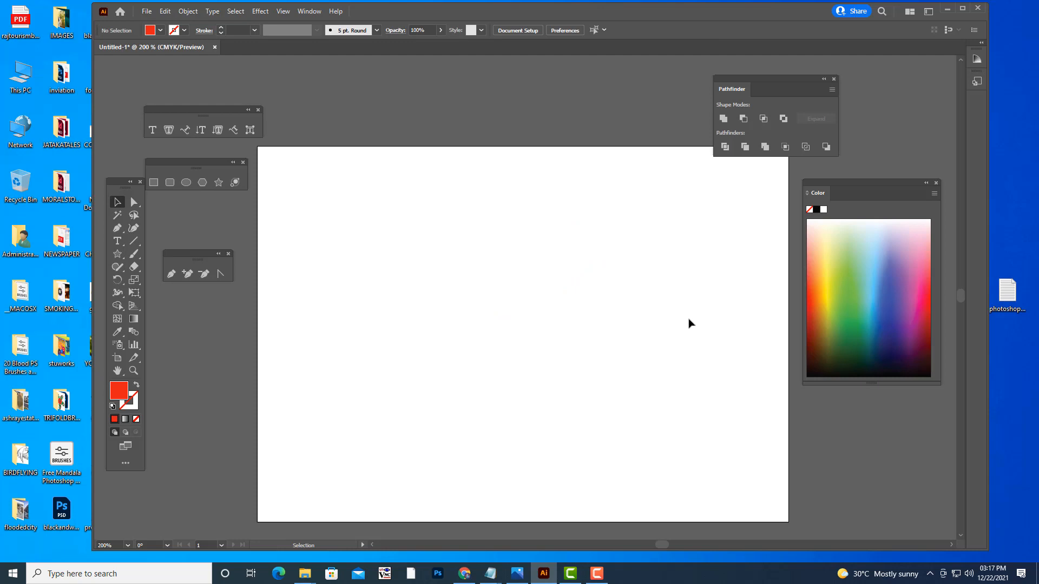
pyautogui.scroll(-3, 636, 280)
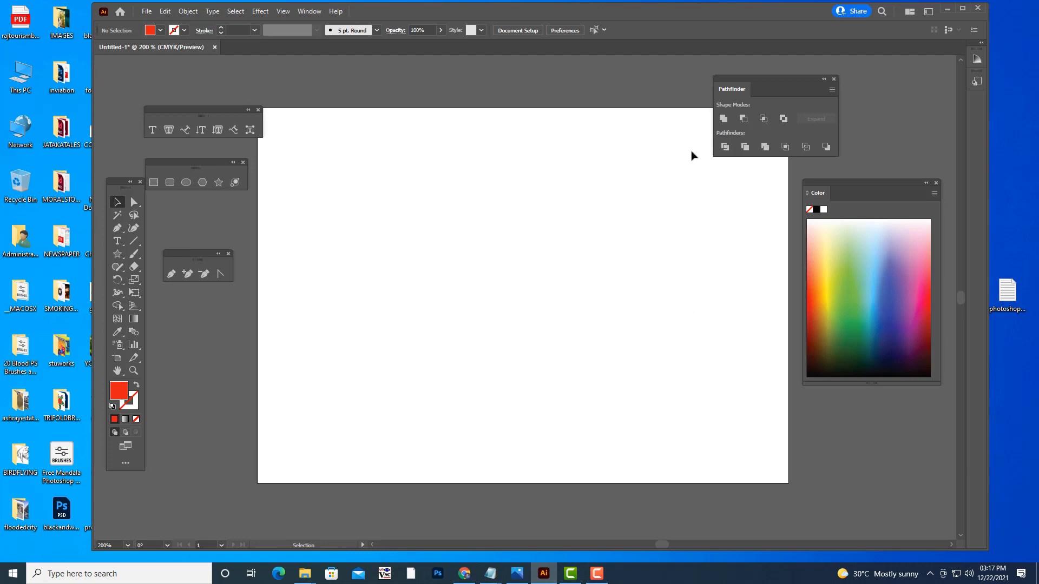
pyautogui.moveTo(751, 78); pyautogui.dragTo(807, 90)
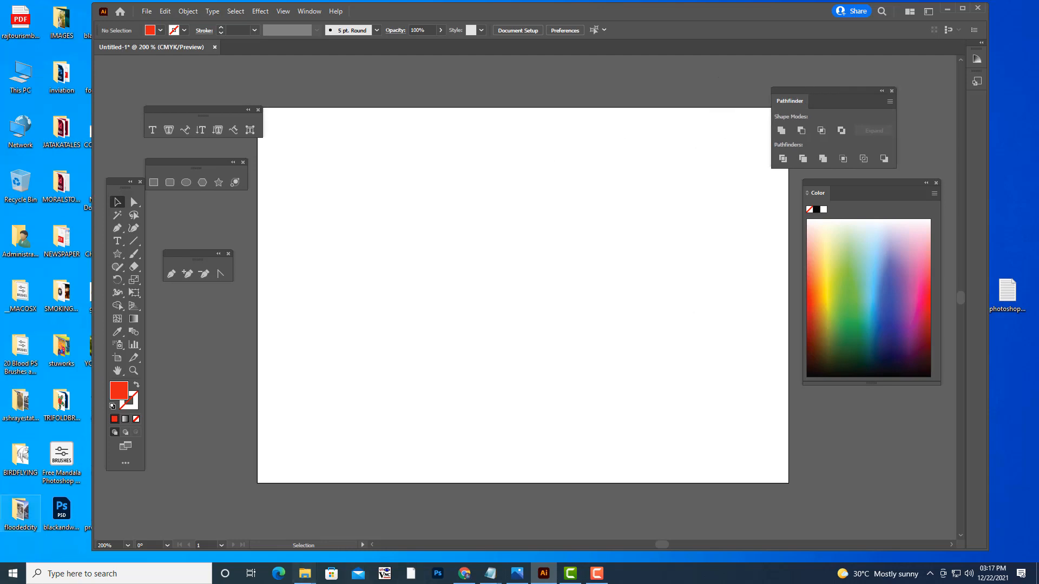
# - Start placing an image file and browse the photoshop ref images folder
pyautogui.click(151, 12)
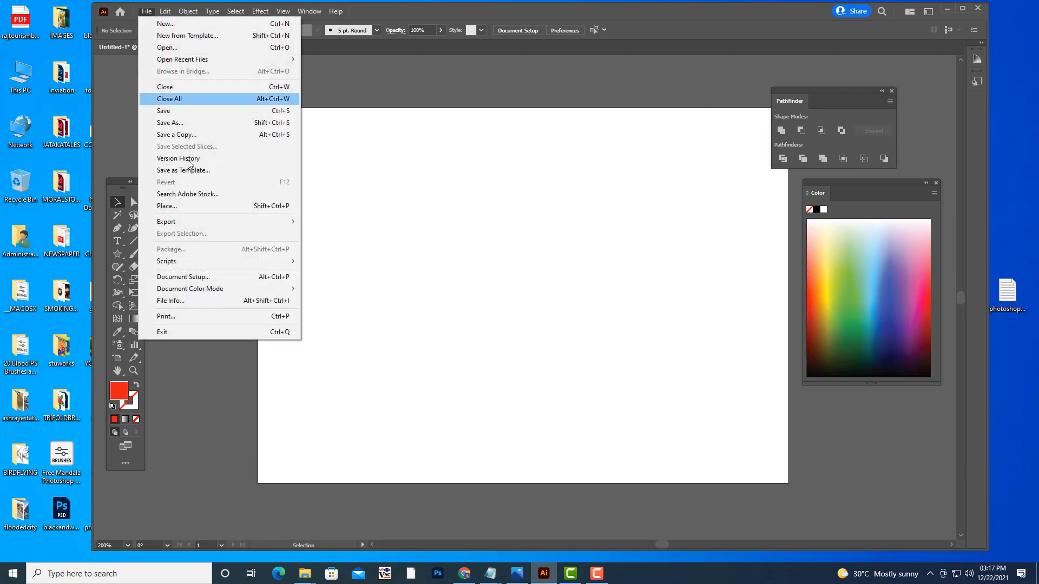
pyautogui.click(189, 207)
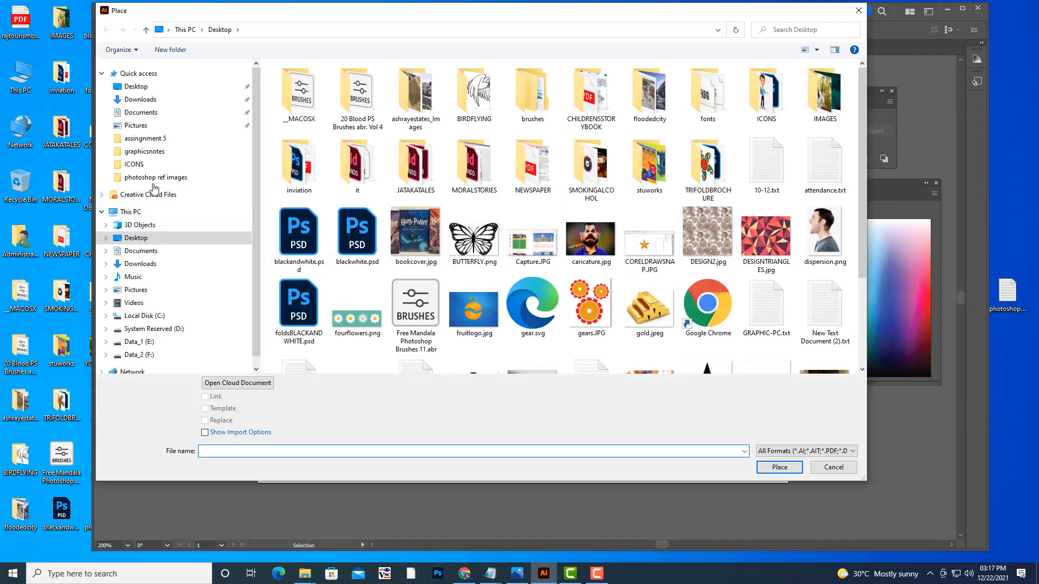
pyautogui.click(156, 178)
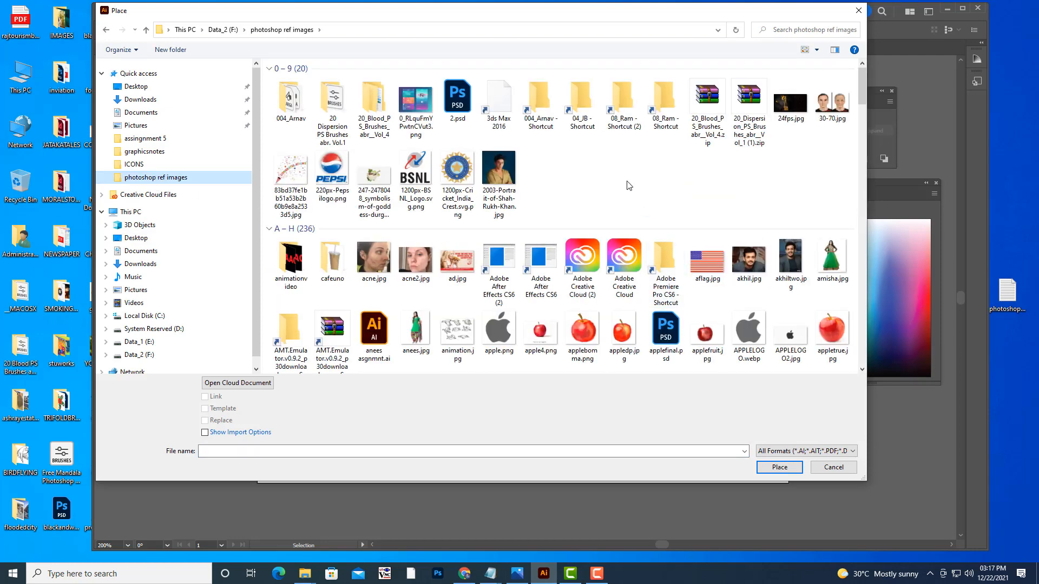
pyautogui.scroll(-3, 626, 186)
pyautogui.scroll(-12, 627, 185)
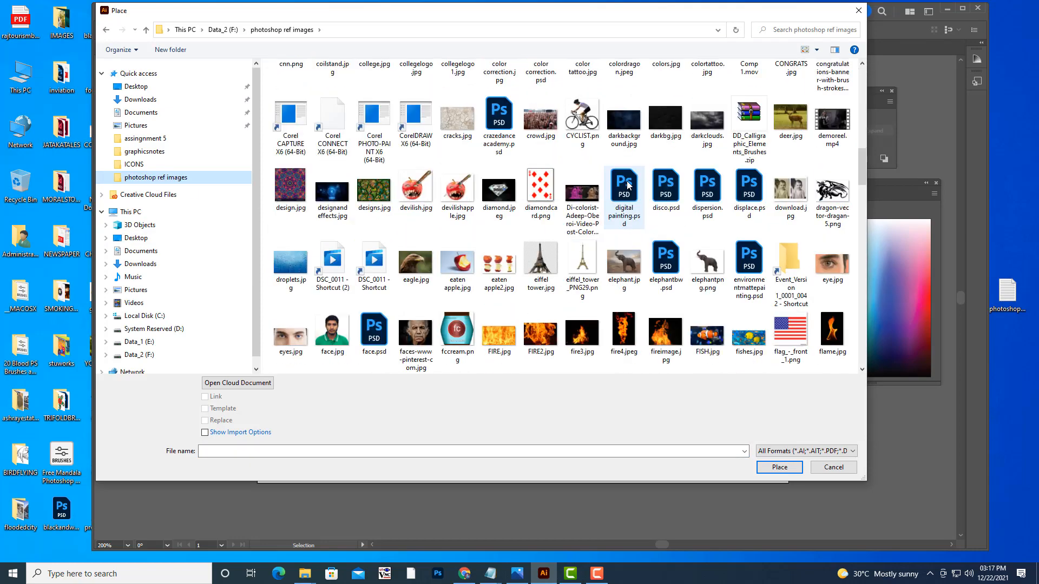
pyautogui.scroll(-15, 627, 186)
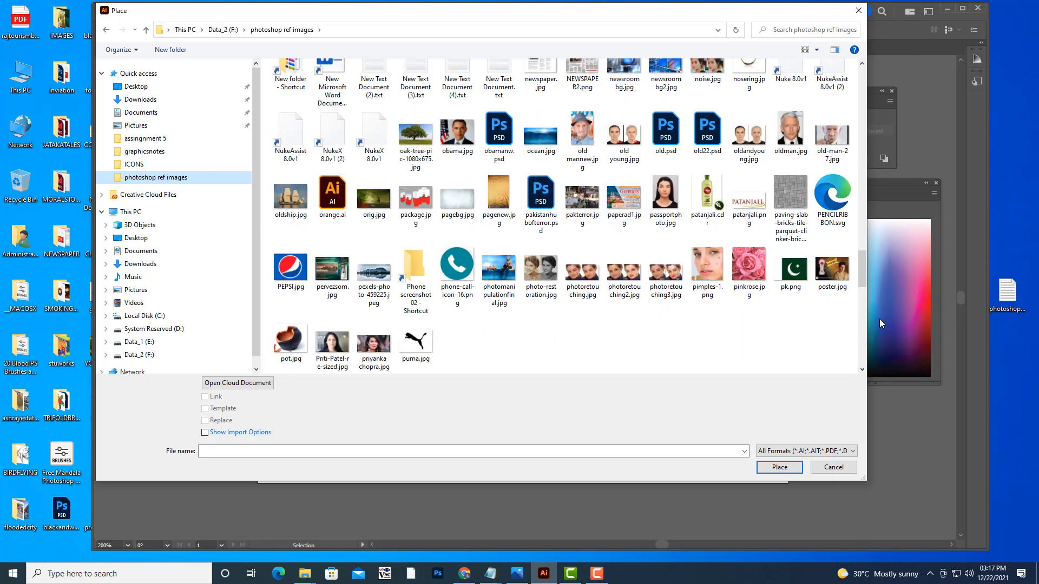
pyautogui.moveTo(863, 287)
pyautogui.mouseDown()
pyautogui.moveTo(865, 308)
pyautogui.moveTo(864, 54)
pyautogui.moveTo(864, 269)
pyautogui.mouseUp()
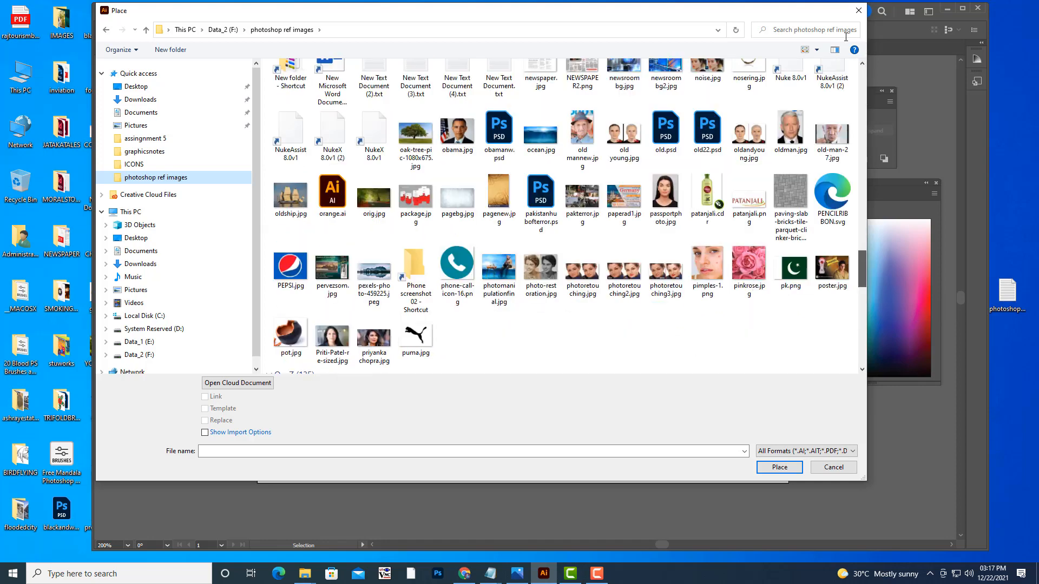
# - Search the folder for HDFC and place hdfc.png on the artboard
pyautogui.click(802, 29)
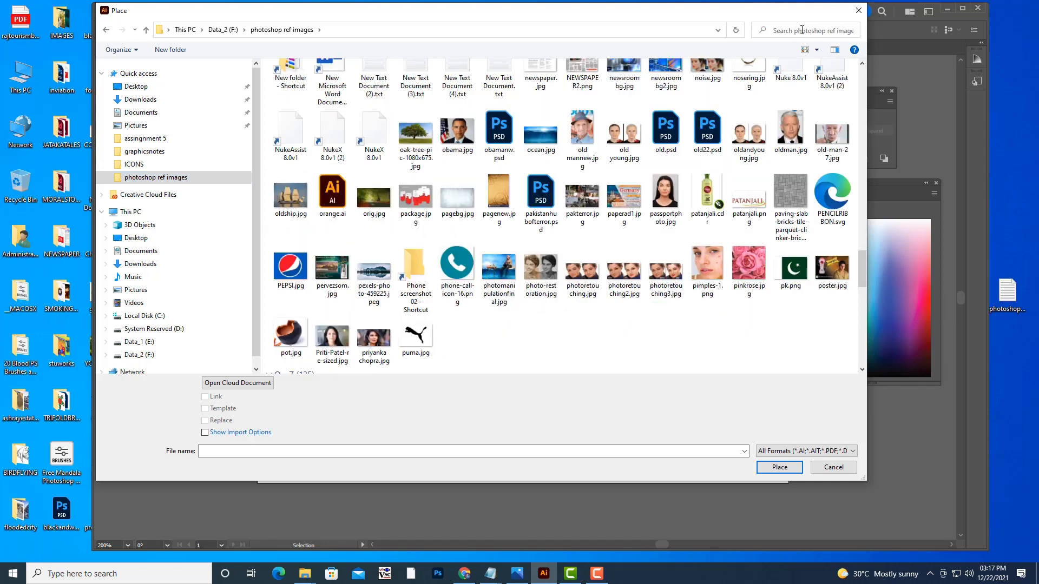
pyautogui.write('h')
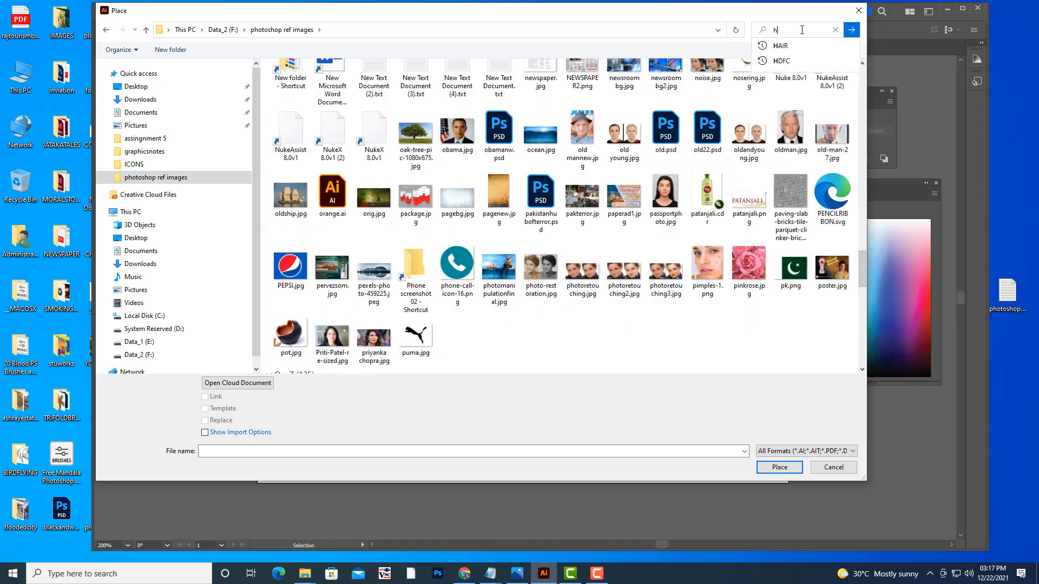
pyautogui.click(793, 64)
pyautogui.click(797, 29)
pyautogui.click(781, 64)
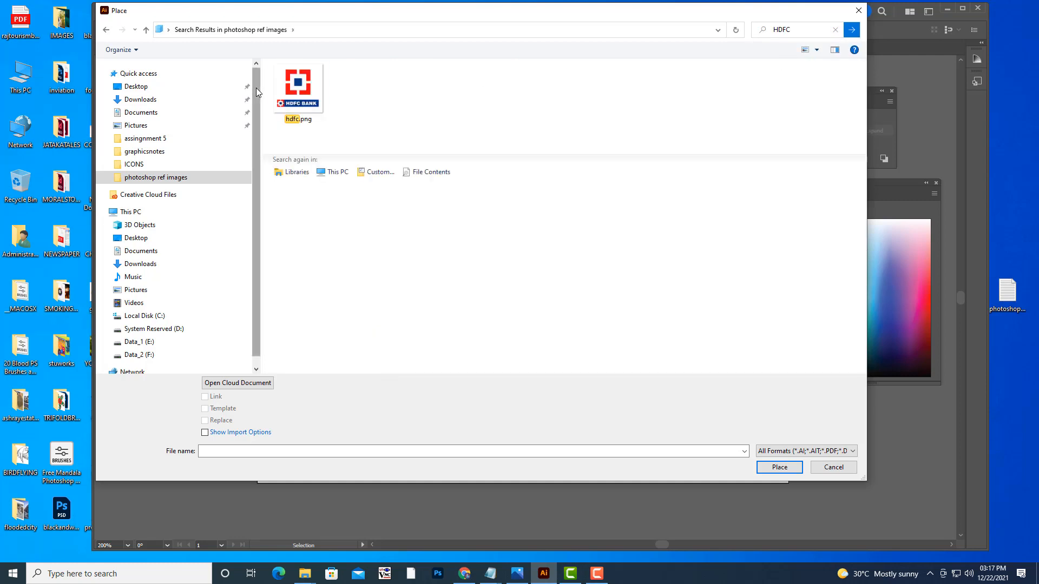
pyautogui.click(298, 92)
pyautogui.click(780, 467)
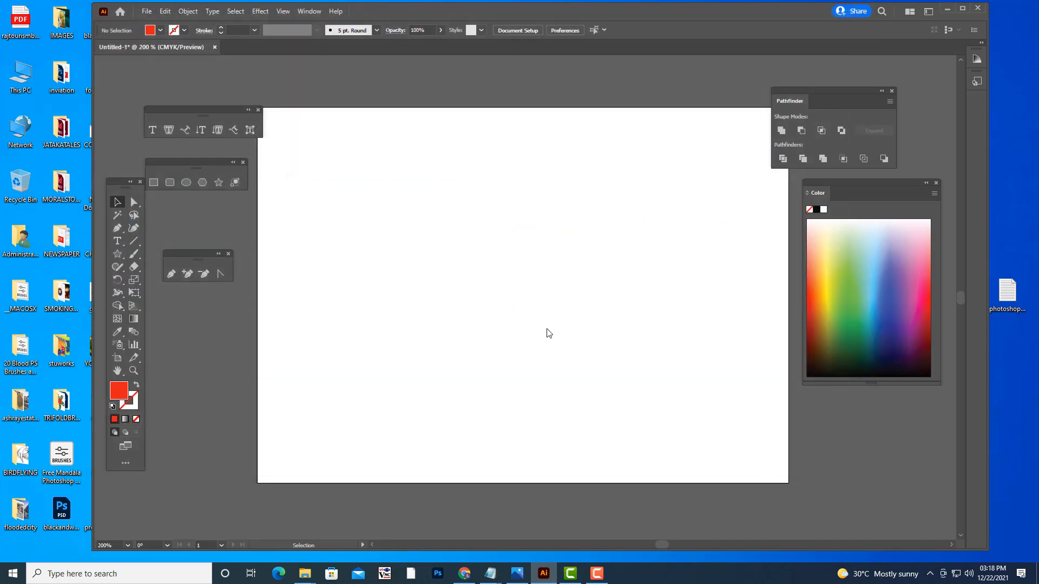
pyautogui.click(546, 310)
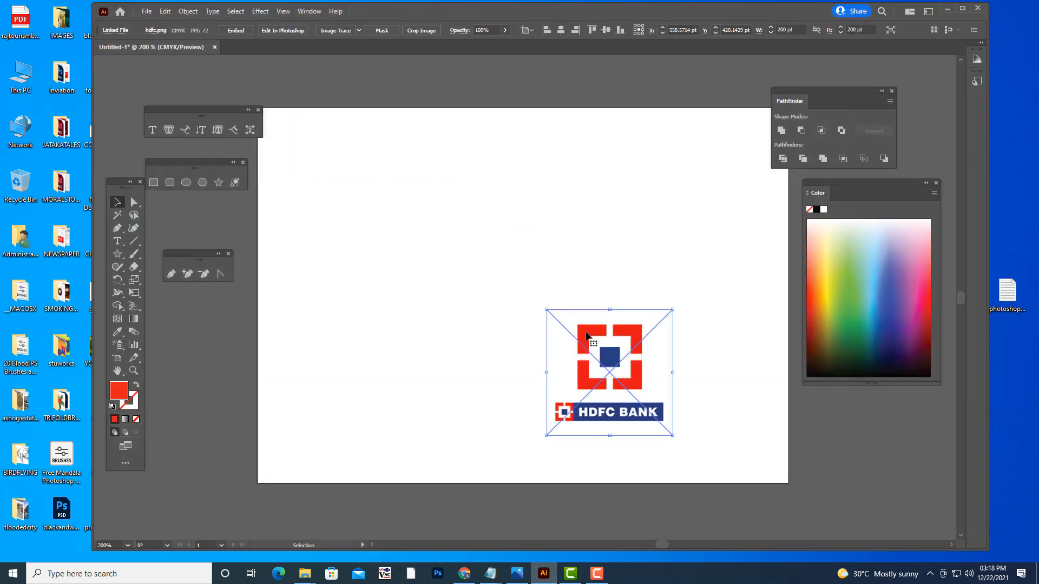
# - Move the HDFC Bank logo to the artboard's upper-left corner and enlarge it slightly
pyautogui.moveTo(589, 333); pyautogui.dragTo(322, 161)
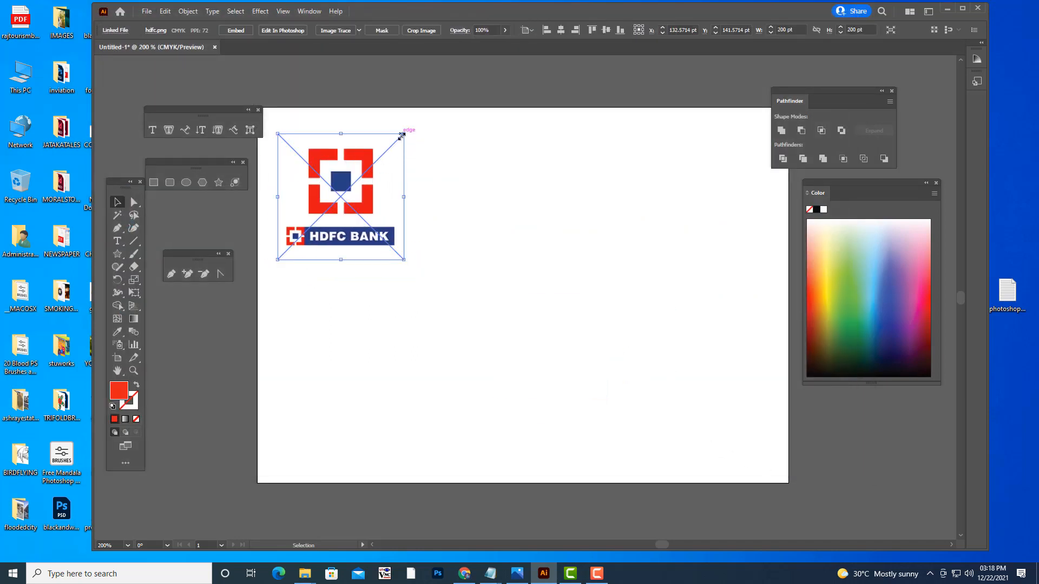
pyautogui.moveTo(404, 136); pyautogui.dragTo(415, 116)
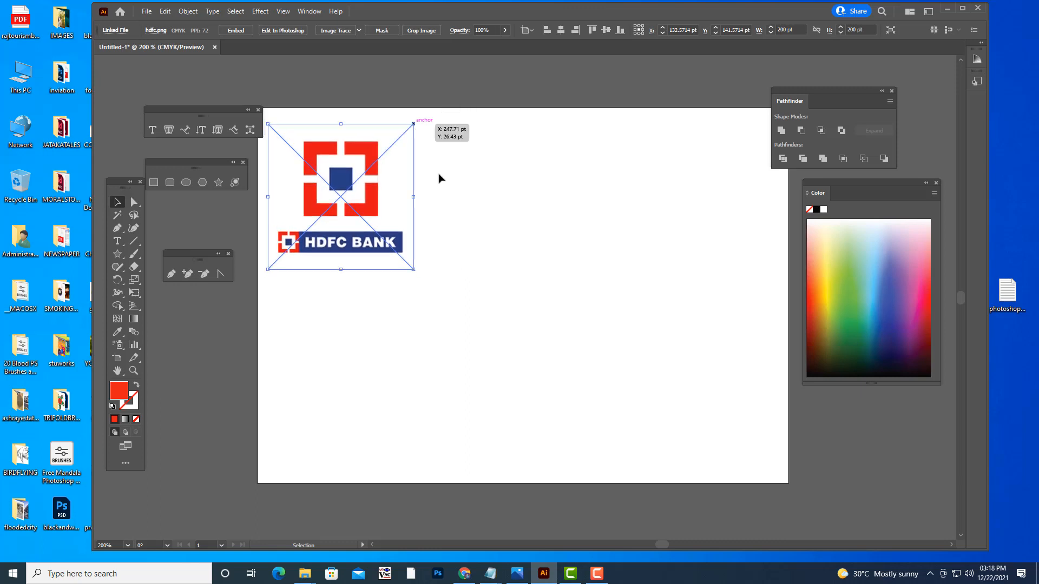
pyautogui.click(503, 211)
# - Draw a red rectangle about 318 by 270 pt on the right half of the artboard
pyautogui.click(155, 182)
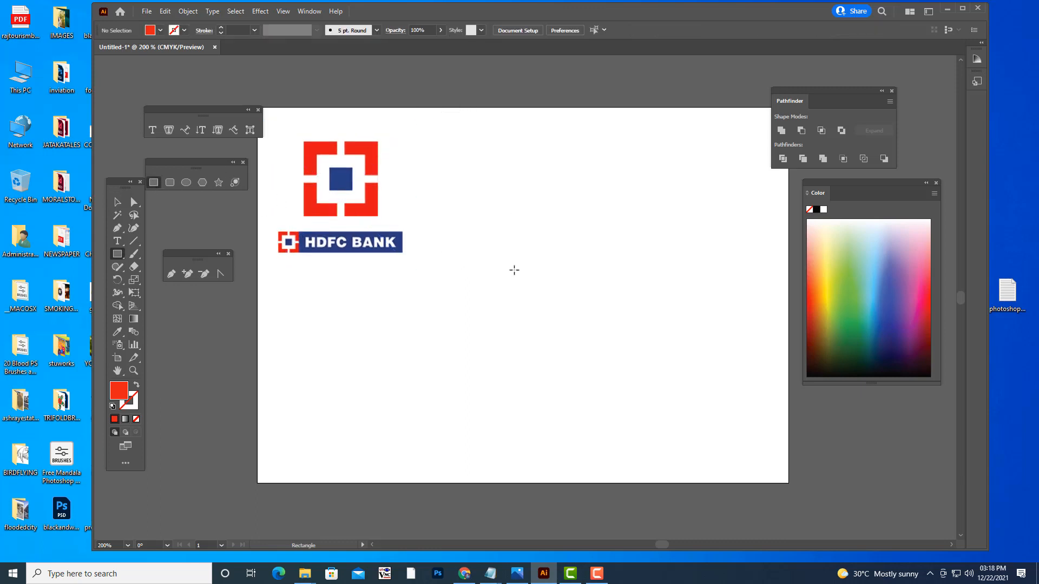
pyautogui.moveTo(518, 222); pyautogui.dragTo(633, 289)
pyautogui.moveTo(671, 333)
pyautogui.mouseDown()
pyautogui.moveTo(699, 388)
pyautogui.moveTo(720, 394)
pyautogui.mouseUp()
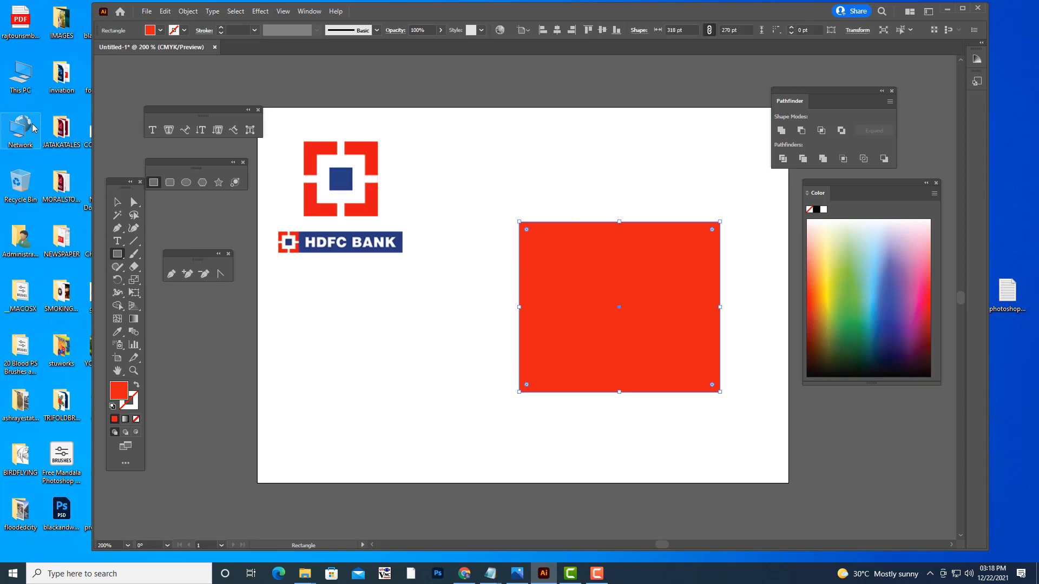
pyautogui.press('v')
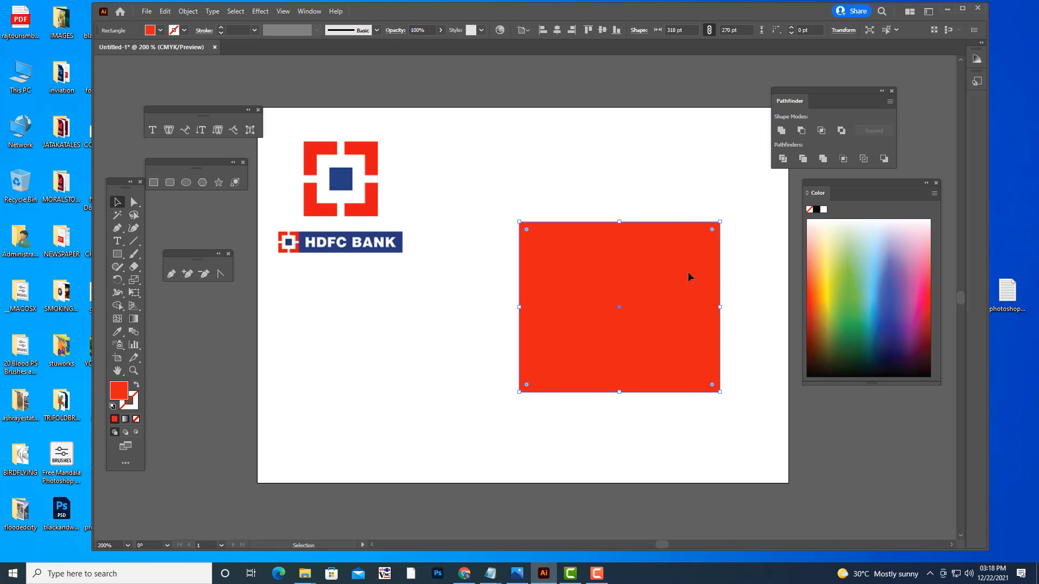
# - Reshape the red rectangle to about 304 by 275 pt and shift it slightly up and left
pyautogui.moveTo(687, 271); pyautogui.dragTo(682, 267)
pyautogui.moveTo(714, 217); pyautogui.dragTo(707, 224)
pyautogui.click(738, 213)
pyautogui.click(647, 281)
pyautogui.moveTo(644, 280)
pyautogui.mouseDown()
pyautogui.moveTo(648, 213)
pyautogui.moveTo(658, 275)
pyautogui.mouseUp()
pyautogui.moveTo(712, 357); pyautogui.dragTo(712, 366)
pyautogui.moveTo(664, 233); pyautogui.dragTo(642, 239)
pyautogui.click(723, 258)
pyautogui.click(654, 239)
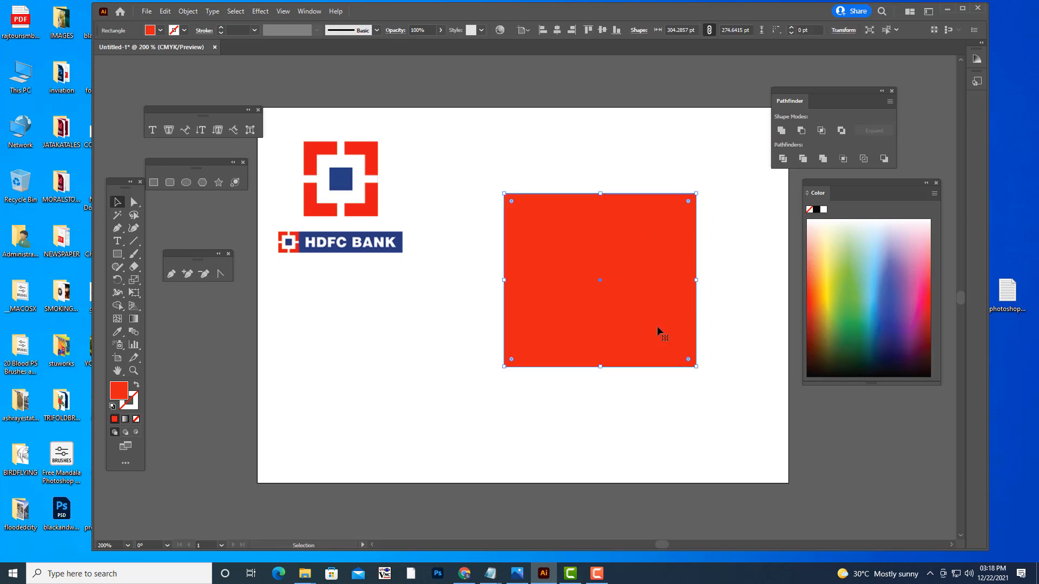
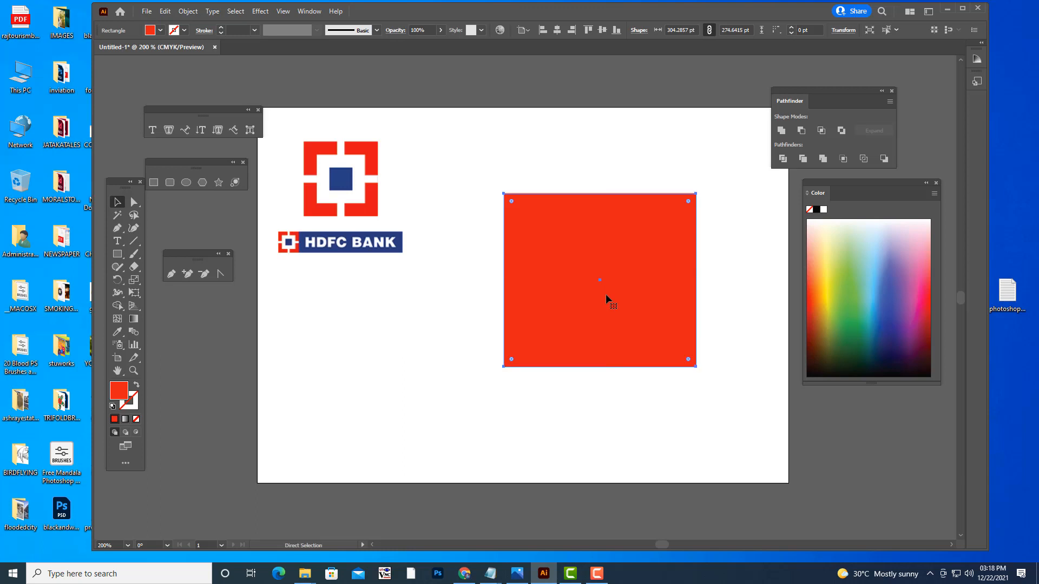
# - Create a smaller centred rectangle inside the red one and pick a blue fill for it from the CMYK spectrum
pyautogui.moveTo(696, 194); pyautogui.dragTo(658, 226)
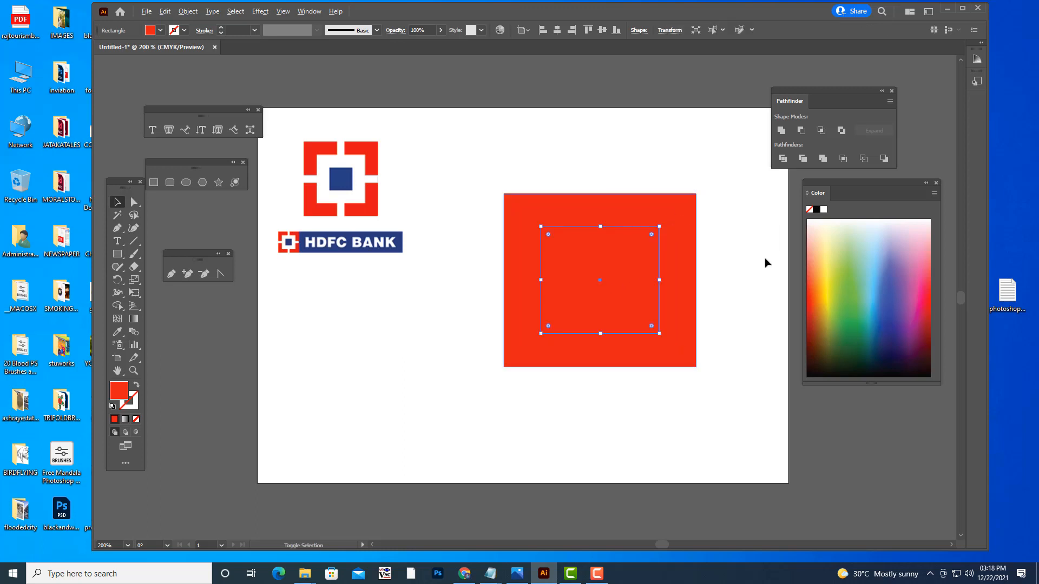
pyautogui.click(876, 278)
pyautogui.click(597, 574)
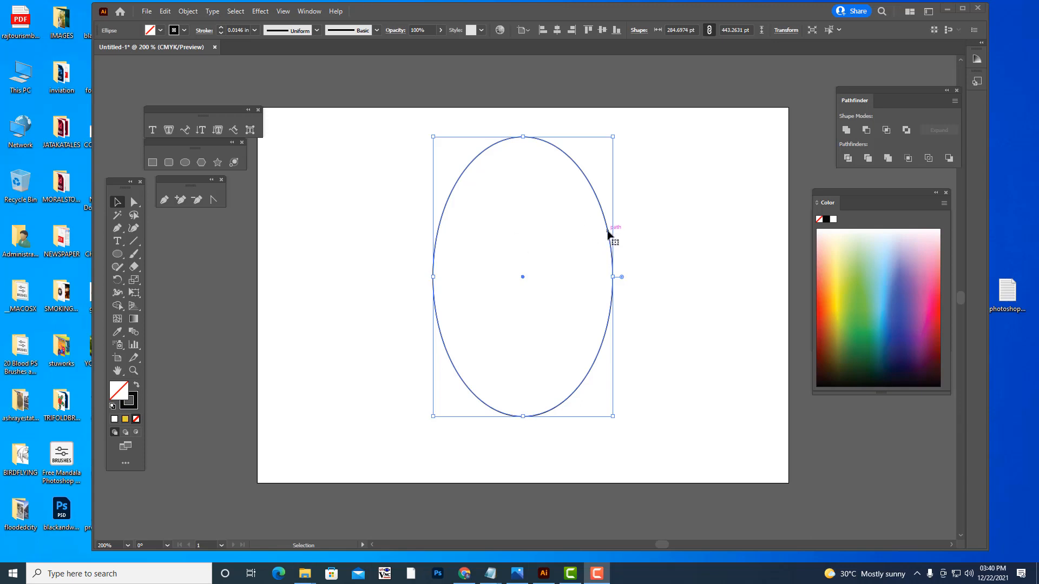
# - Shift the ellipse slightly left and draw a closed curved tail with the Pen tool across its lower-right edge
pyautogui.moveTo(611, 232); pyautogui.dragTo(595, 232)
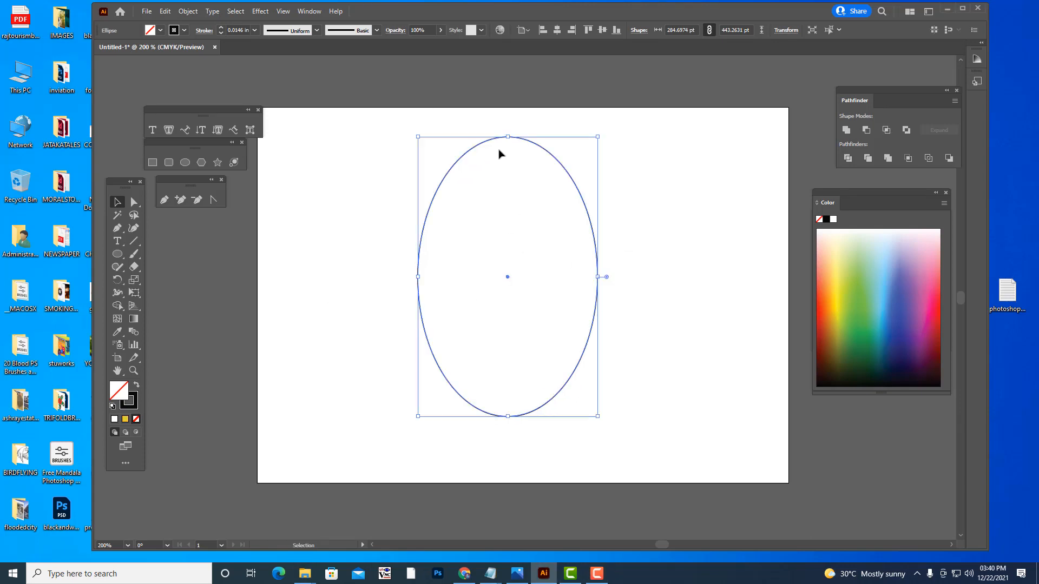
pyautogui.click(165, 200)
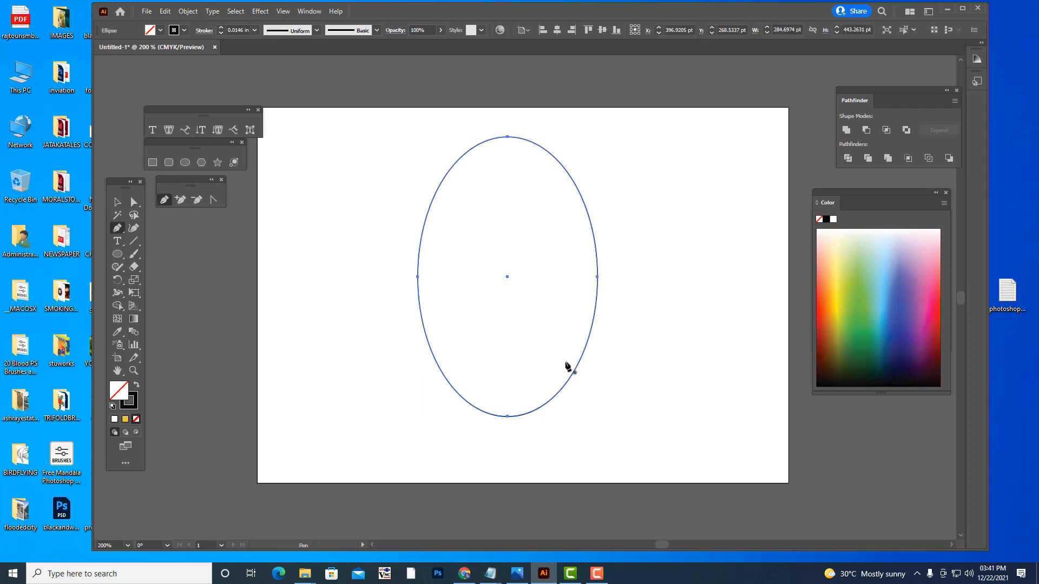
pyautogui.click(574, 355)
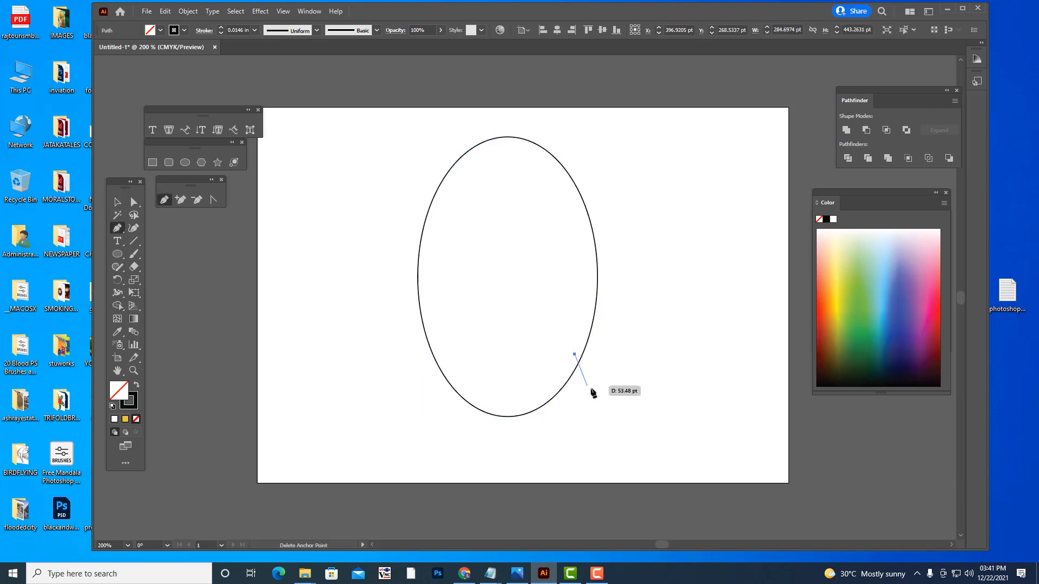
pyautogui.moveTo(620, 413); pyautogui.dragTo(601, 434)
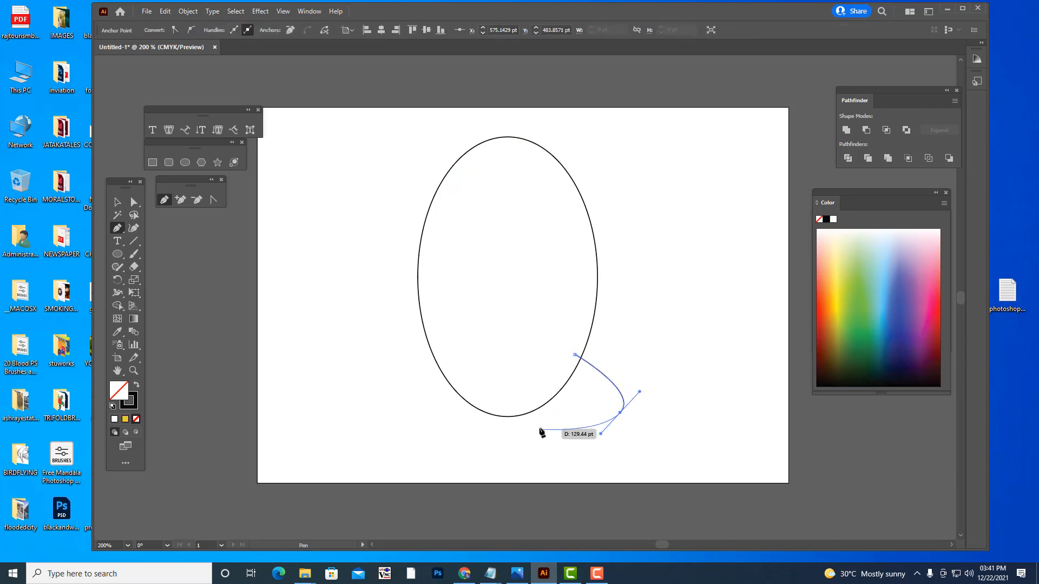
pyautogui.moveTo(523, 405); pyautogui.dragTo(522, 396)
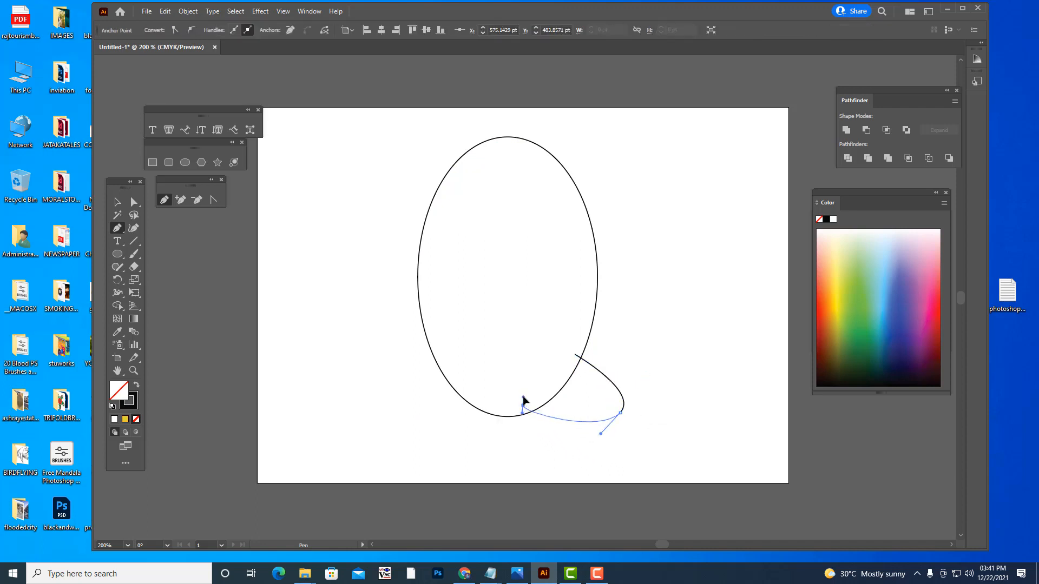
pyautogui.click(575, 358)
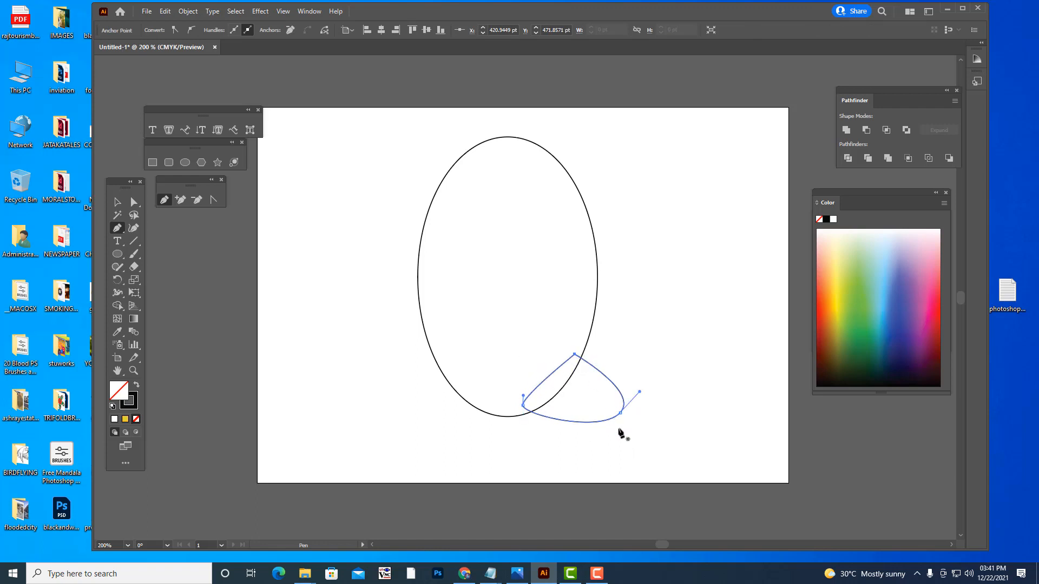
# - Unite the ellipse and the curved tail shape into a single outline with Pathfinder
pyautogui.click(117, 202)
pyautogui.click(528, 387)
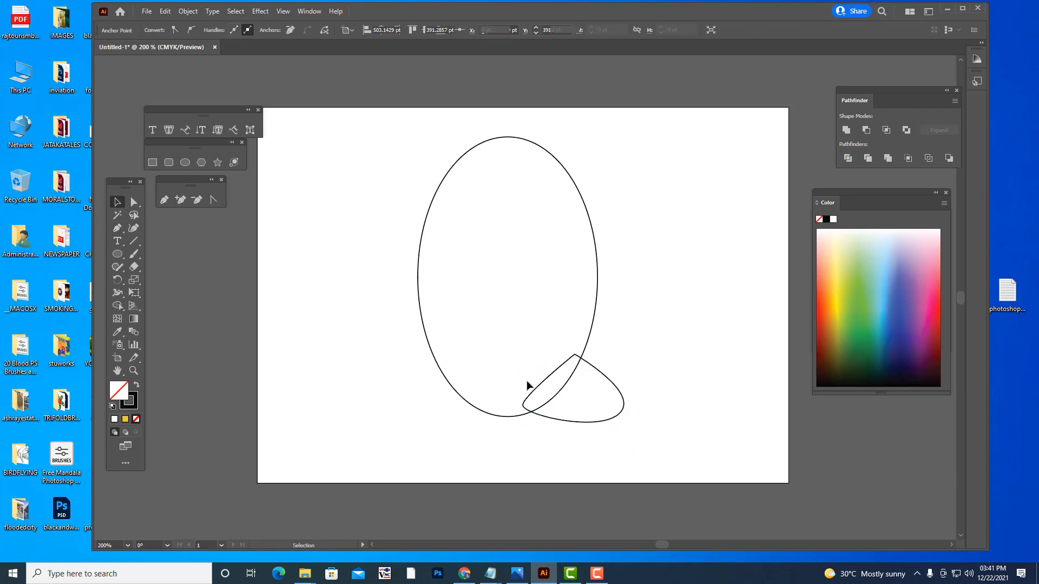
pyautogui.click(610, 383)
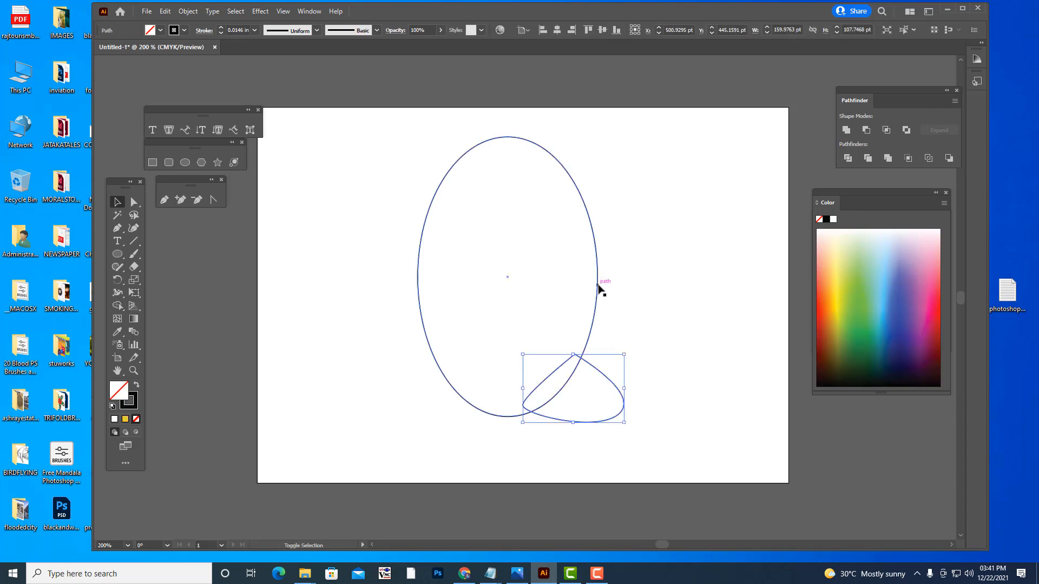
pyautogui.keyDown('shift'); pyautogui.click(598, 287); pyautogui.keyUp('shift')
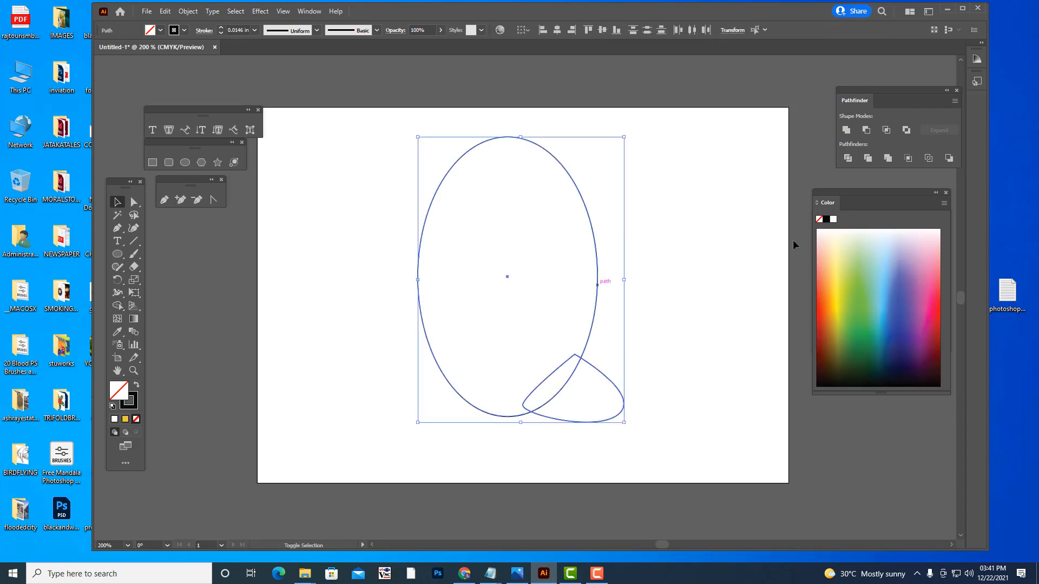
pyautogui.click(847, 131)
pyautogui.click(700, 247)
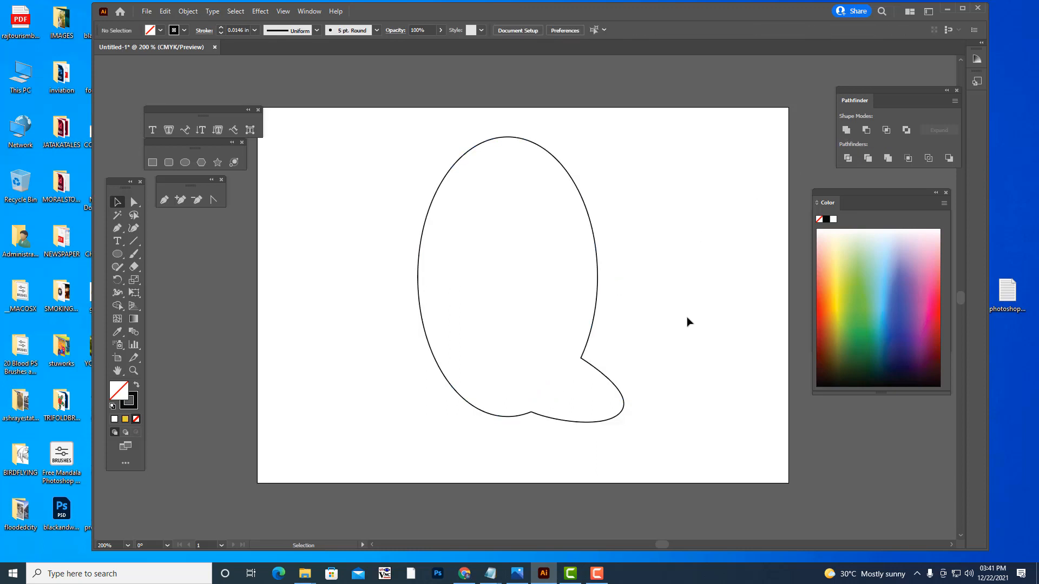
# - Move the tail's upper junction anchor right, pull its tip anchor inward, and delete the anchor at the lower junction
pyautogui.click(134, 202)
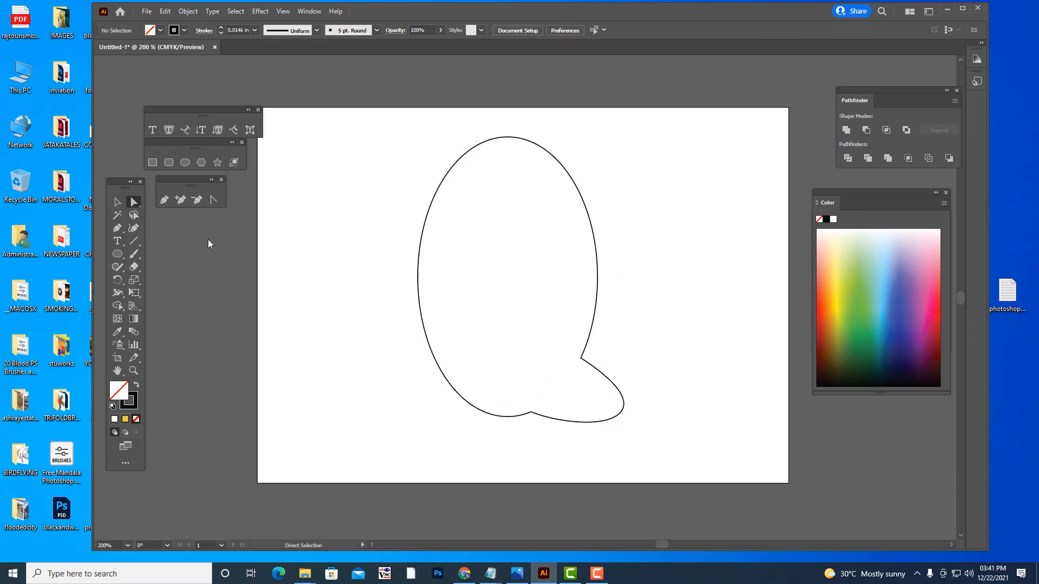
pyautogui.click(579, 359)
pyautogui.moveTo(591, 336); pyautogui.dragTo(611, 423)
pyautogui.moveTo(532, 414); pyautogui.dragTo(542, 418)
pyautogui.click(198, 200)
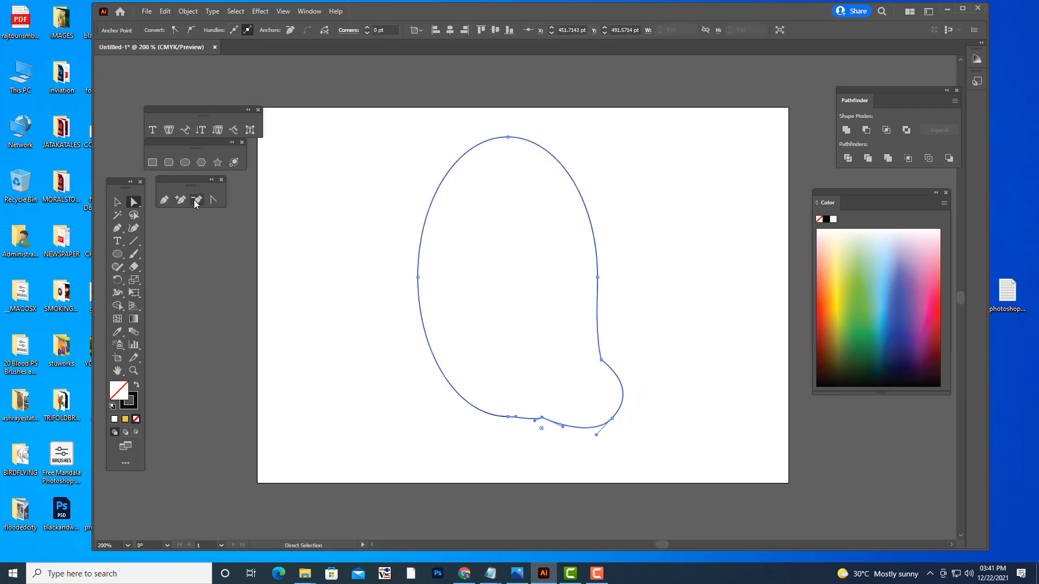
pyautogui.click(543, 419)
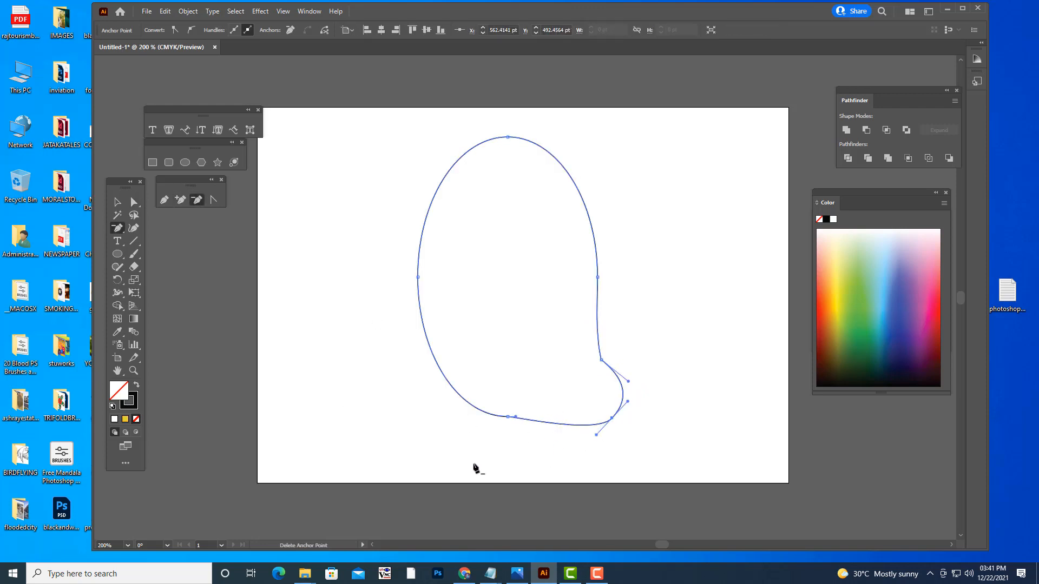
# - Angle the bottom anchor's handle downward and lower the tail's tip anchor slightly to round the underside
pyautogui.click(135, 203)
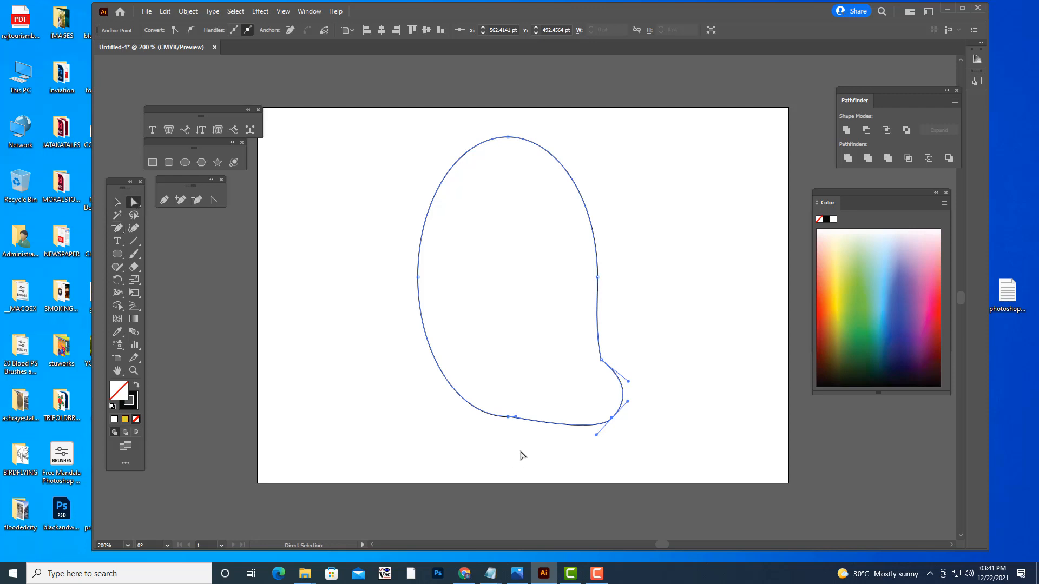
pyautogui.moveTo(520, 420); pyautogui.dragTo(526, 429)
pyautogui.click(612, 418)
pyautogui.moveTo(612, 418); pyautogui.dragTo(613, 427)
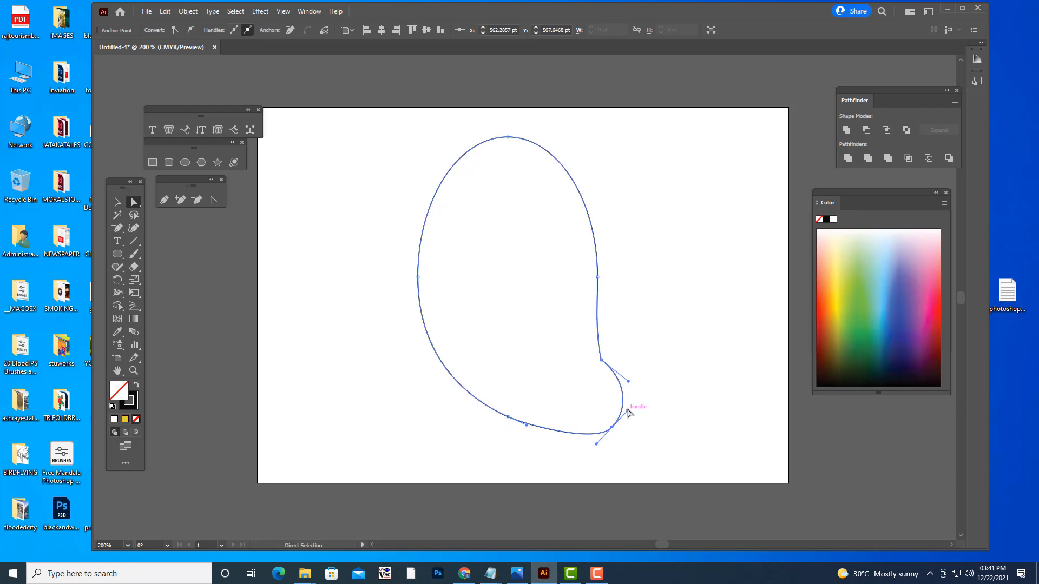
# - Pull in the lower handle of the tail's upper junction anchor and convert that anchor to a smooth point
pyautogui.click(602, 360)
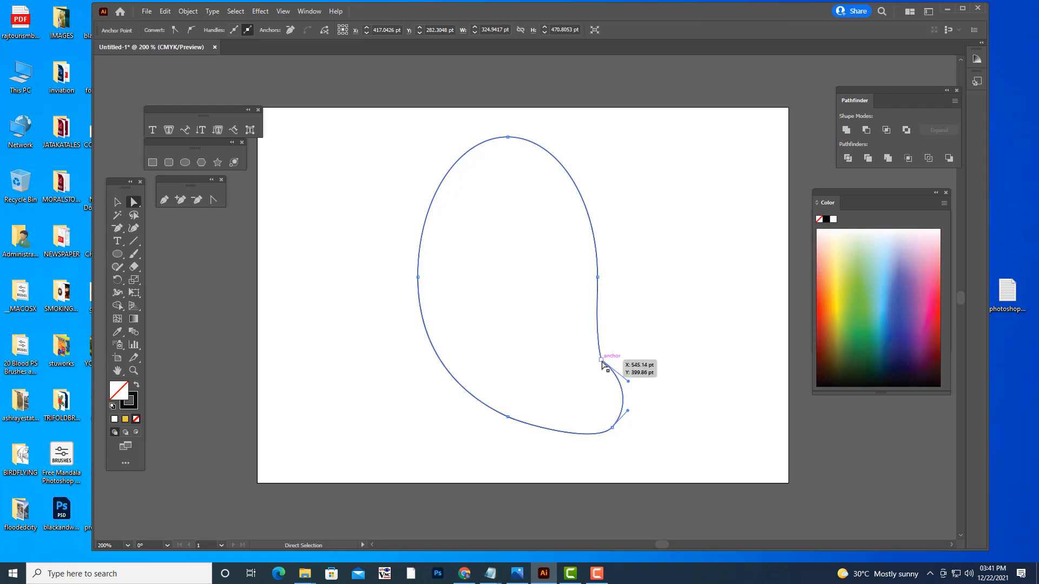
pyautogui.click(601, 360)
pyautogui.moveTo(628, 381)
pyautogui.mouseDown()
pyautogui.moveTo(613, 392)
pyautogui.moveTo(617, 403)
pyautogui.moveTo(620, 386)
pyautogui.mouseUp()
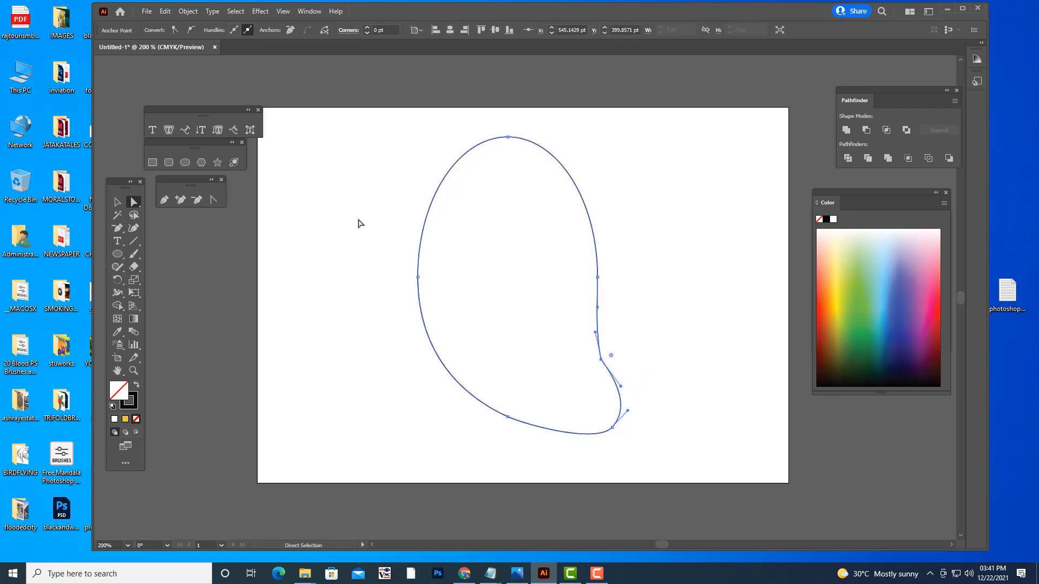
pyautogui.click(192, 31)
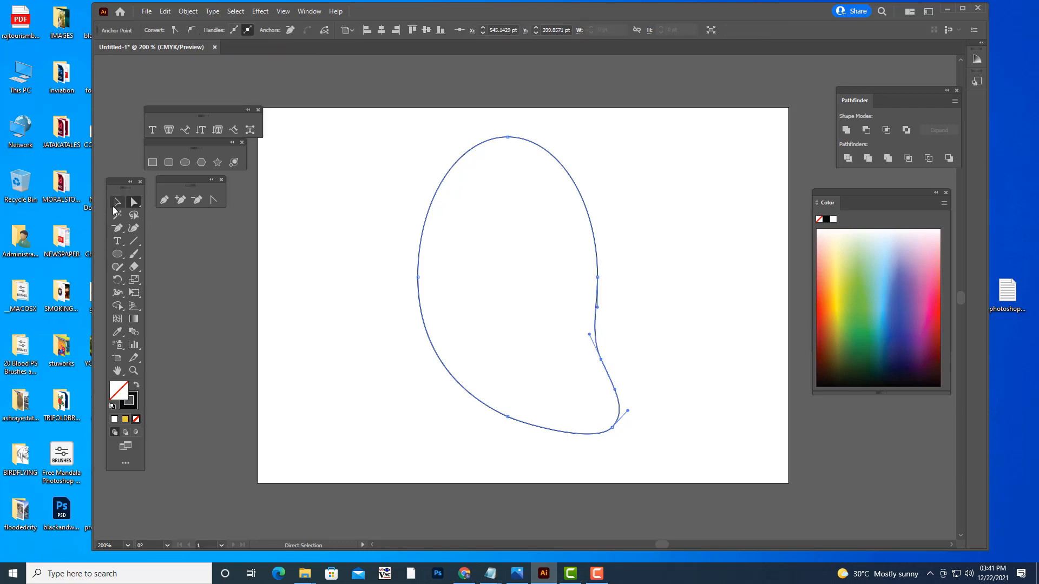
pyautogui.click(117, 202)
pyautogui.click(392, 352)
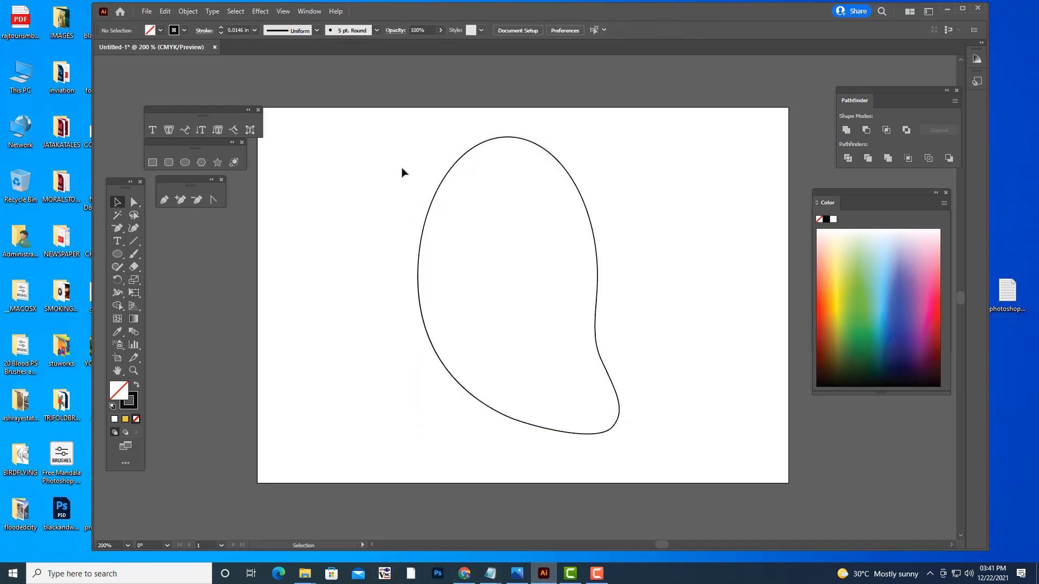
# - Rotate the united shape slightly clockwise, shift it down and right, and scale it down to about two-thirds of its size
pyautogui.click(581, 198)
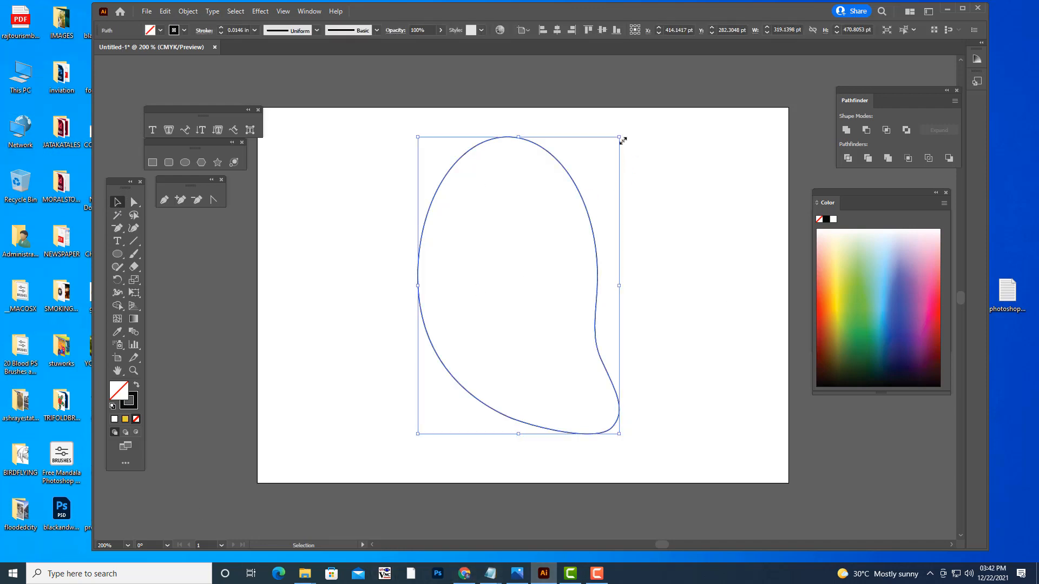
pyautogui.moveTo(622, 134); pyautogui.dragTo(637, 154)
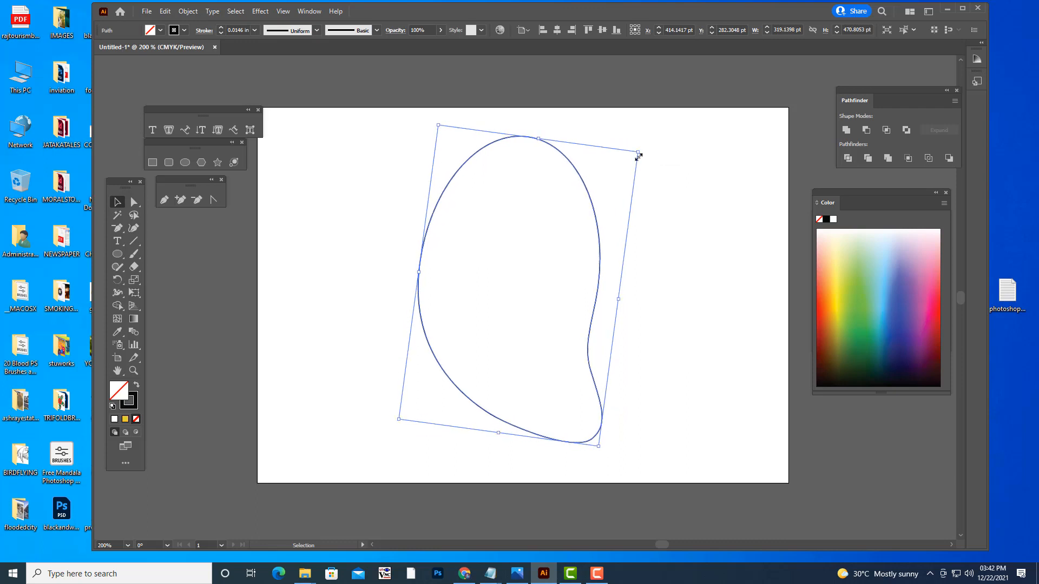
pyautogui.moveTo(592, 204); pyautogui.dragTo(600, 231)
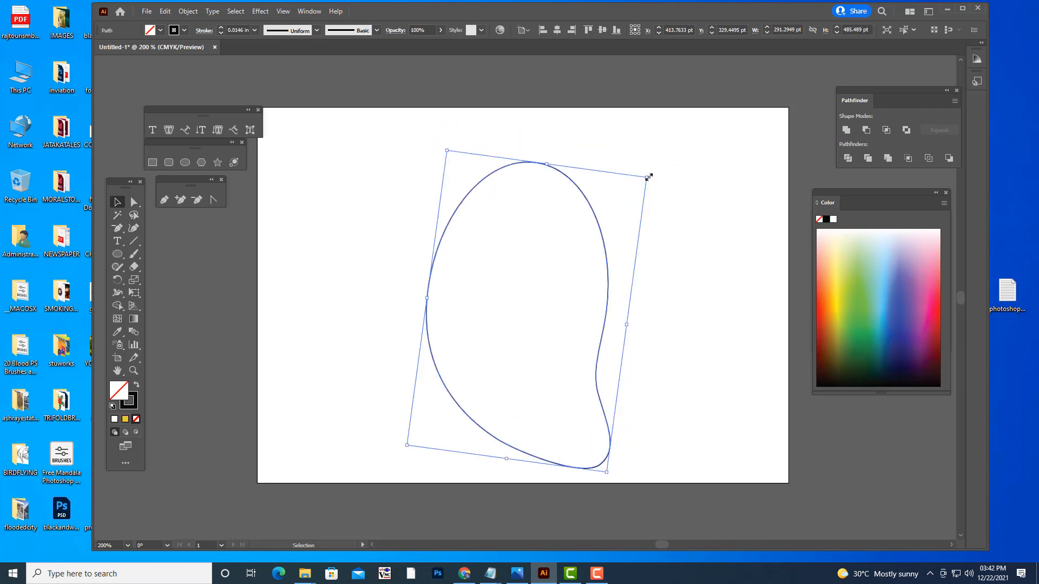
pyautogui.moveTo(646, 174); pyautogui.dragTo(619, 228)
pyautogui.click(717, 327)
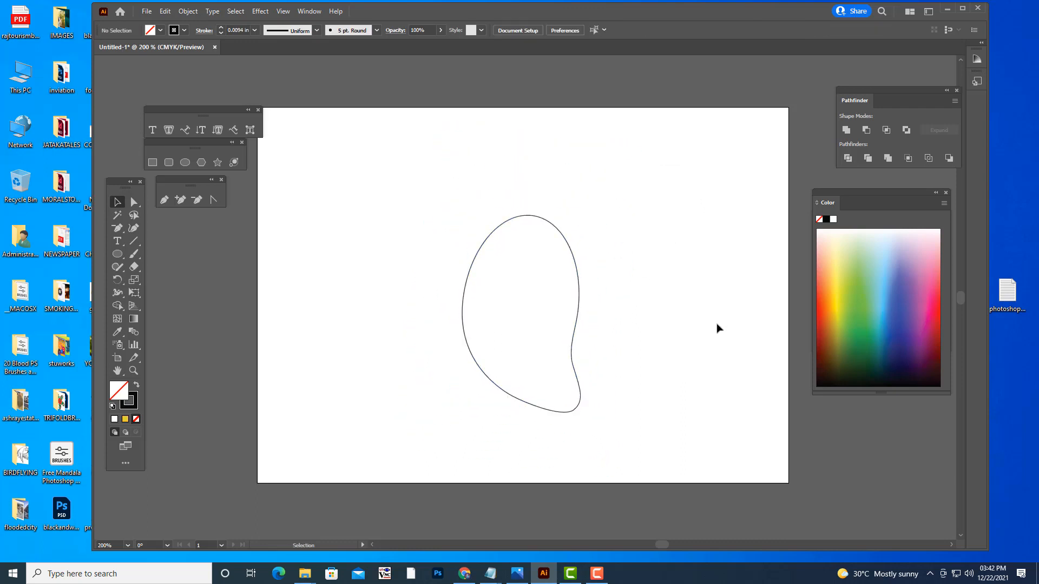
# - Nudge the lower-left anchor down and left and reshape its handles to make the lower curve fuller
pyautogui.click(135, 202)
pyautogui.click(525, 403)
pyautogui.click(509, 394)
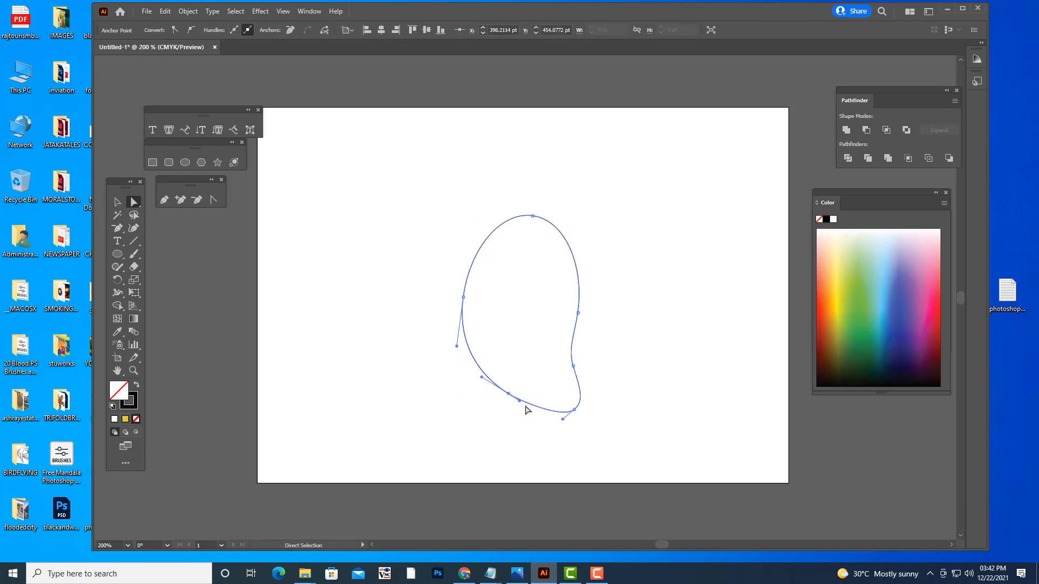
pyautogui.moveTo(519, 401); pyautogui.dragTo(473, 370)
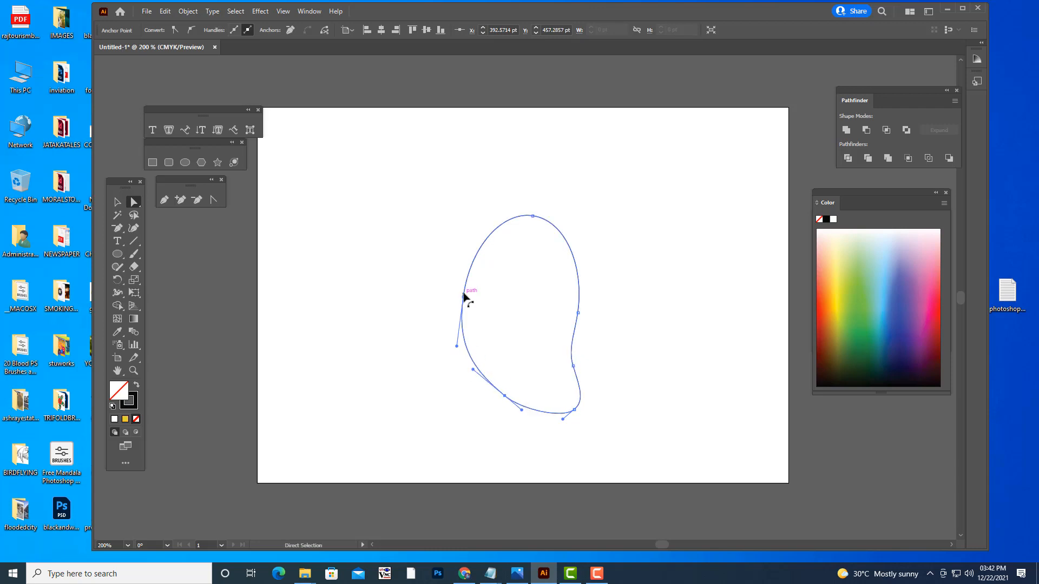
pyautogui.moveTo(464, 294); pyautogui.dragTo(464, 293)
pyautogui.hotkey('ctrl', 'z')
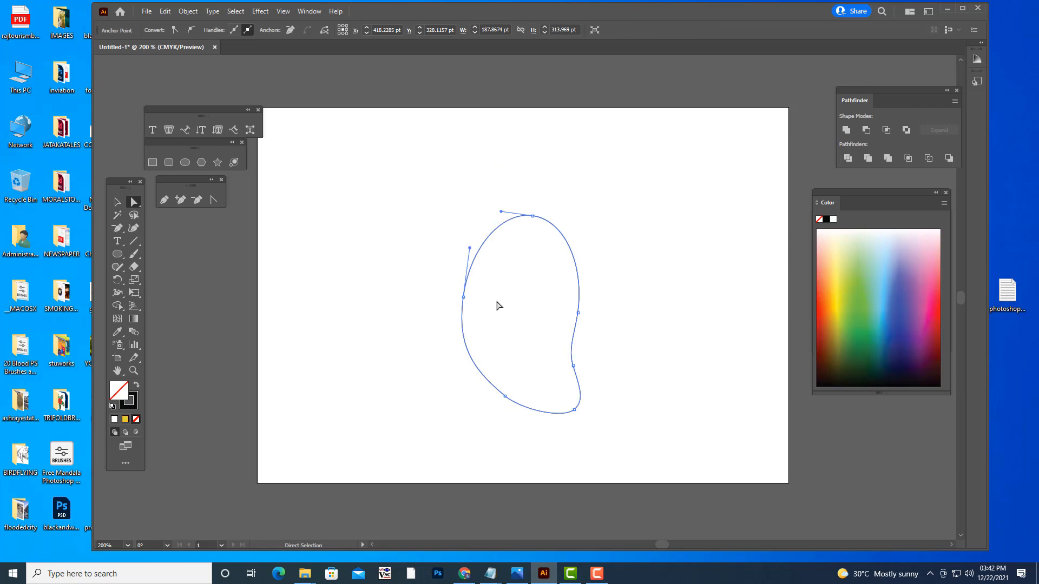
# - Adjust the left-side anchor's handles, shortening the lower one to smooth the shape's left edge
pyautogui.click(464, 297)
pyautogui.moveTo(470, 248); pyautogui.dragTo(472, 247)
pyautogui.moveTo(454, 346); pyautogui.dragTo(461, 330)
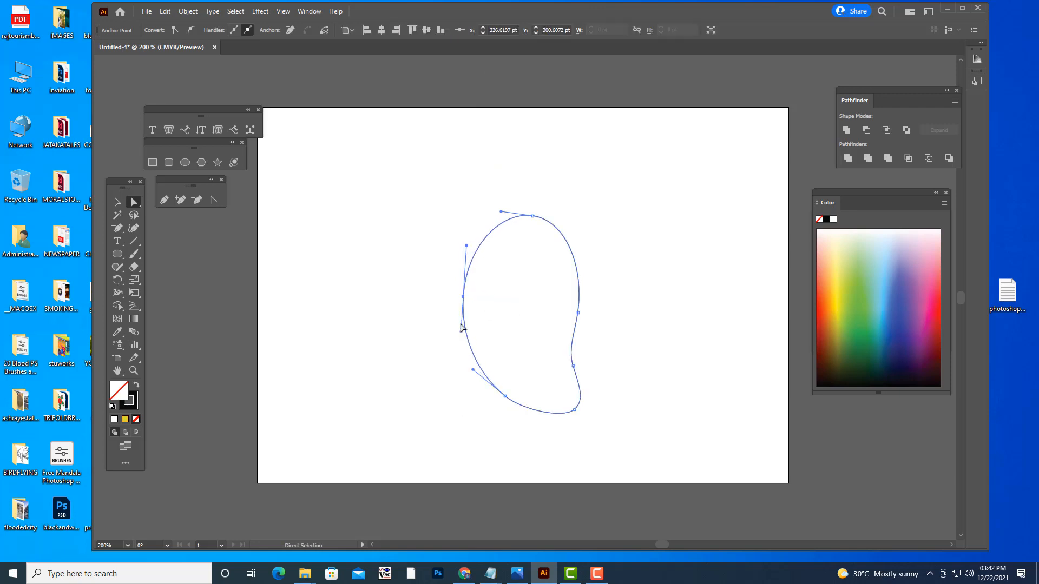
pyautogui.moveTo(464, 294); pyautogui.dragTo(460, 294)
pyautogui.hotkey('ctrl', 'z')
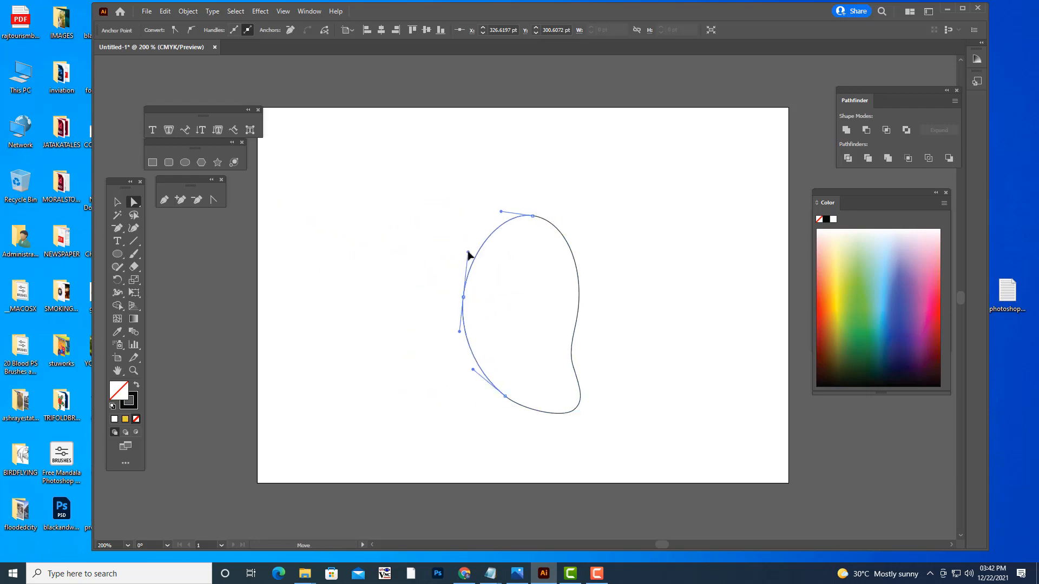
# - Move the top anchor down and left, and tilt the right-side anchor's upper handle slightly outward
pyautogui.moveTo(534, 217)
pyautogui.mouseDown()
pyautogui.moveTo(526, 235)
pyautogui.moveTo(493, 233)
pyautogui.moveTo(523, 231)
pyautogui.mouseUp()
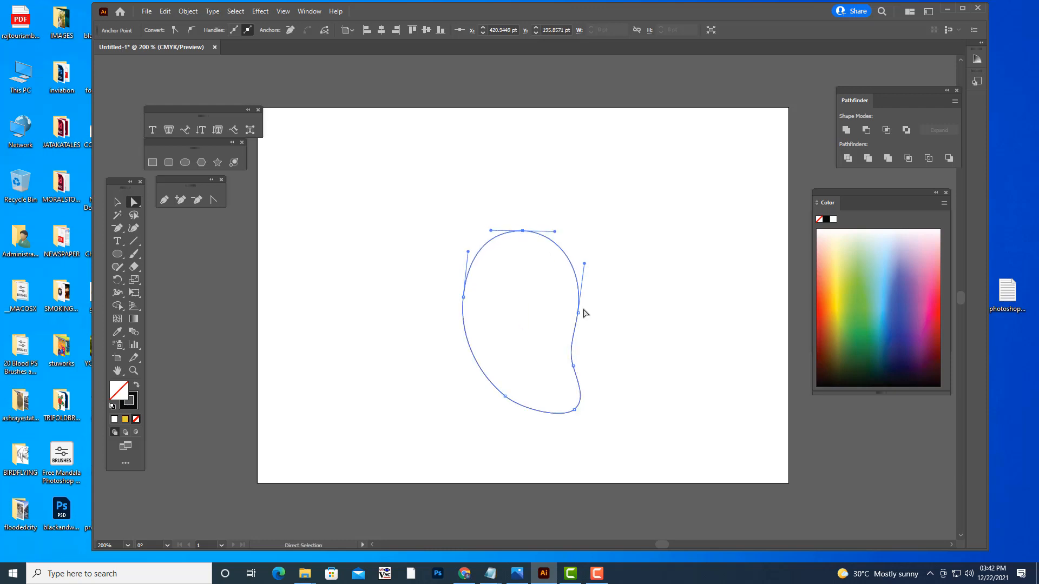
pyautogui.click(578, 313)
pyautogui.moveTo(584, 264); pyautogui.dragTo(589, 263)
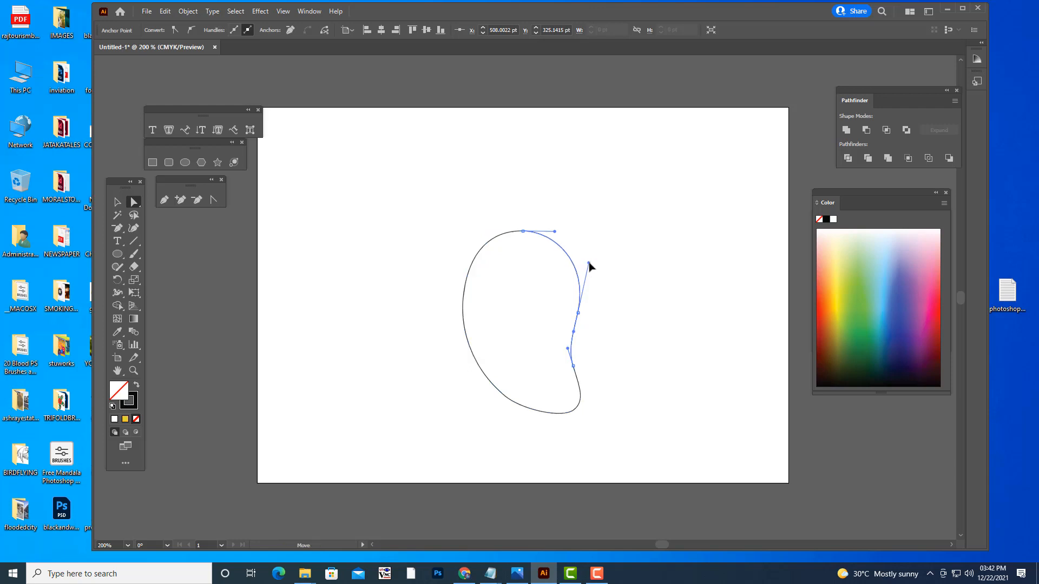
pyautogui.moveTo(577, 310); pyautogui.dragTo(581, 308)
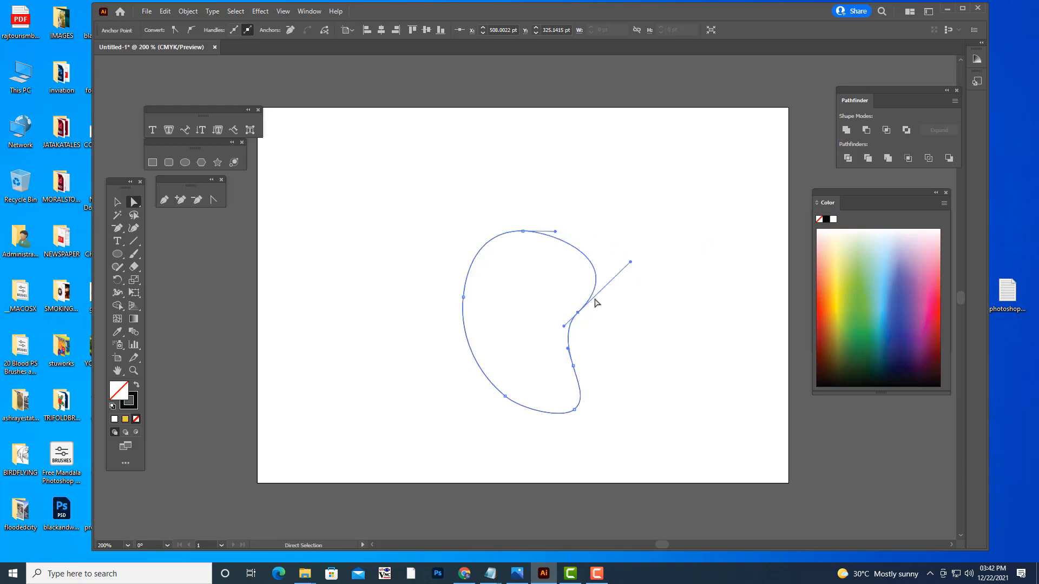
pyautogui.hotkey('ctrl', 'z')
# - Lower the right-side anchor's upper handle slightly and move the anchor above the tail left to deepen the notch
pyautogui.moveTo(589, 263); pyautogui.dragTo(590, 270)
pyautogui.moveTo(578, 314); pyautogui.dragTo(578, 312)
pyautogui.moveTo(573, 366)
pyautogui.mouseDown()
pyautogui.moveTo(571, 377)
pyautogui.moveTo(563, 355)
pyautogui.mouseUp()
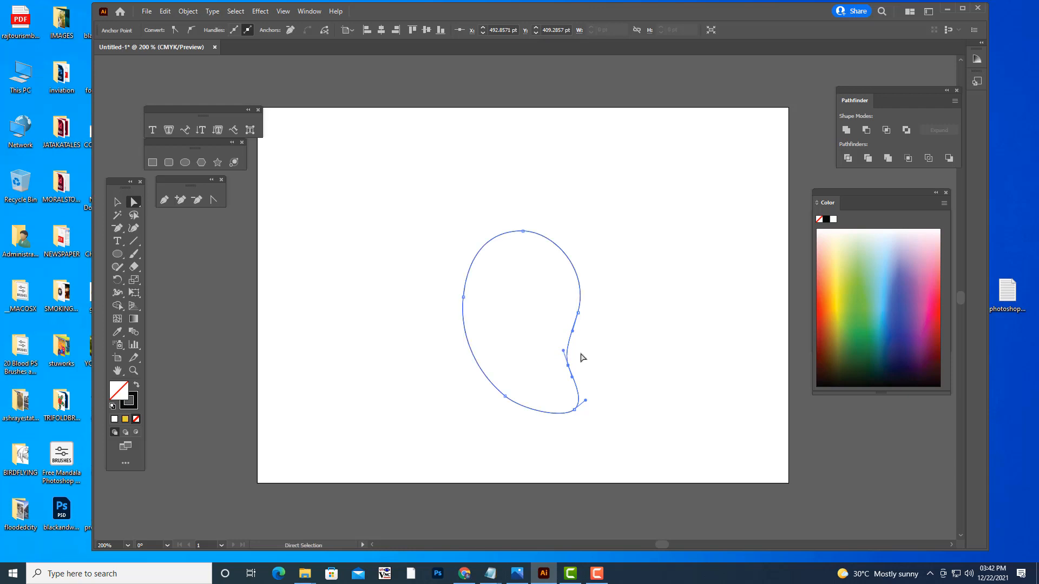
pyautogui.click(649, 359)
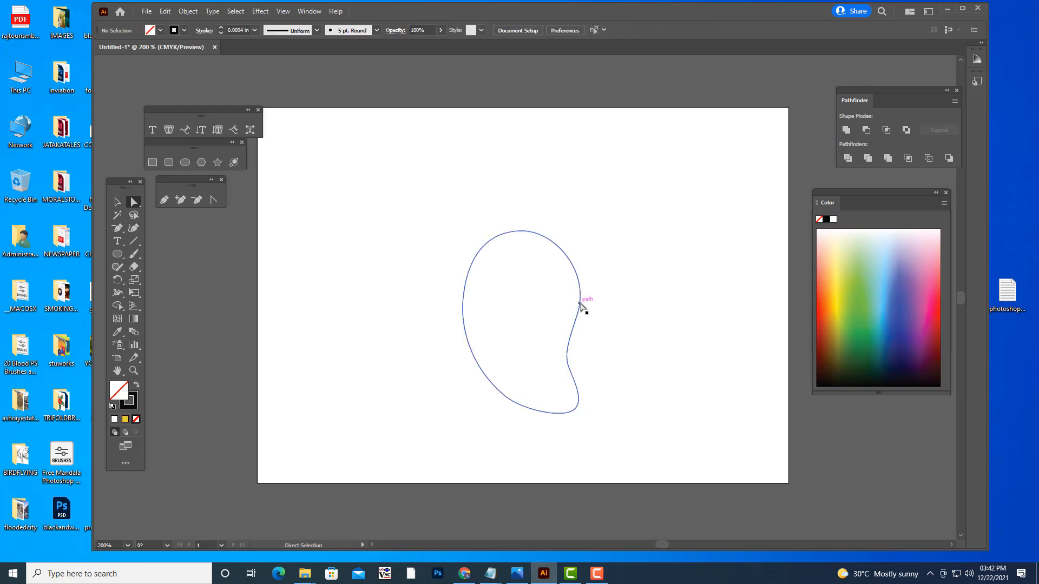
# - Adjust the right-side anchor's handles, moving the upper one slightly outward and pulling the lower one in to the anchor
pyautogui.click(580, 304)
pyautogui.click(577, 312)
pyautogui.moveTo(590, 271); pyautogui.dragTo(593, 276)
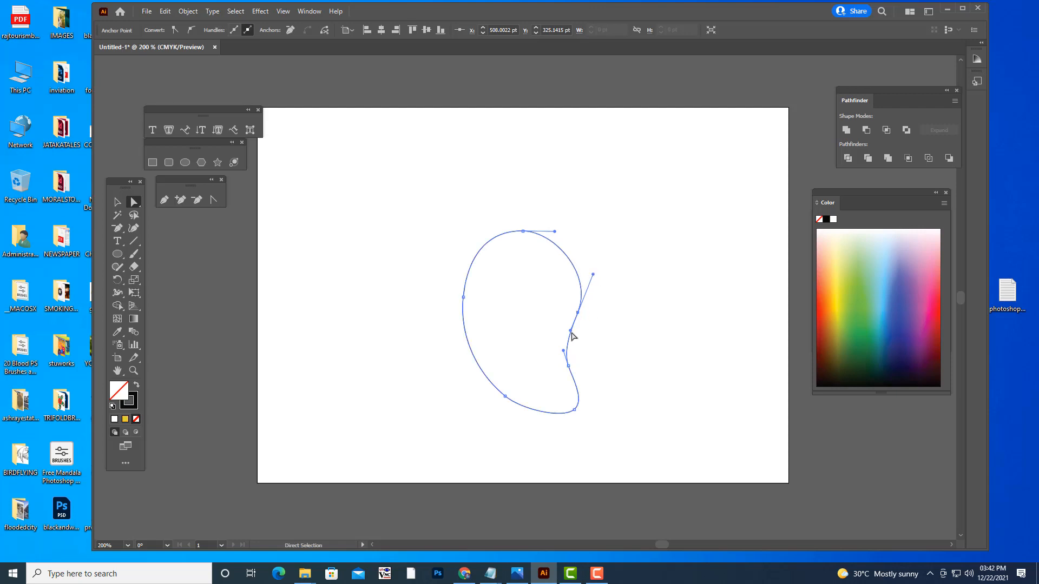
pyautogui.moveTo(571, 331); pyautogui.dragTo(580, 312)
pyautogui.click(656, 341)
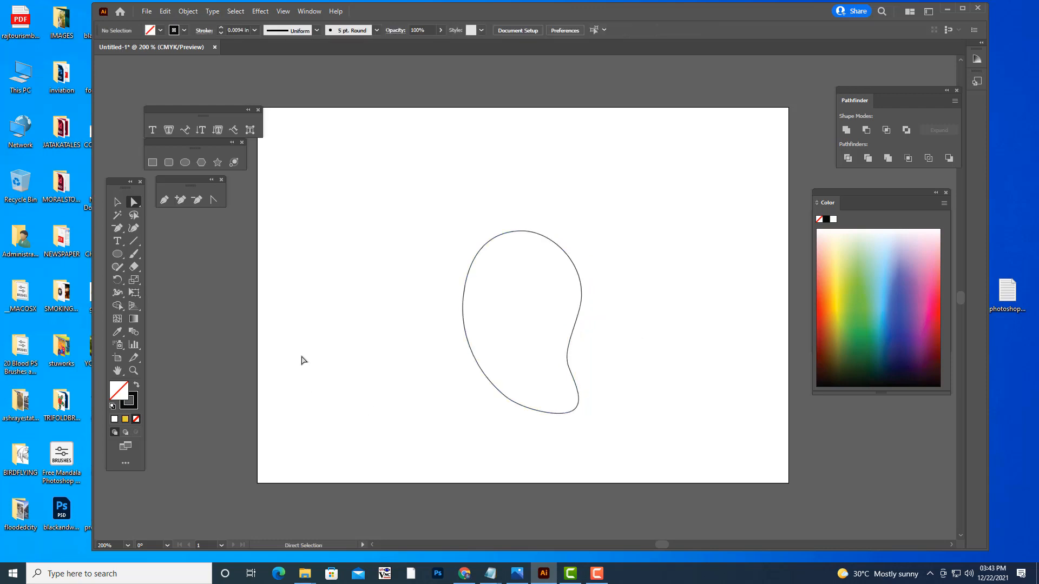
# - Rotate the whole outline slightly clockwise
pyautogui.click(117, 202)
pyautogui.click(576, 273)
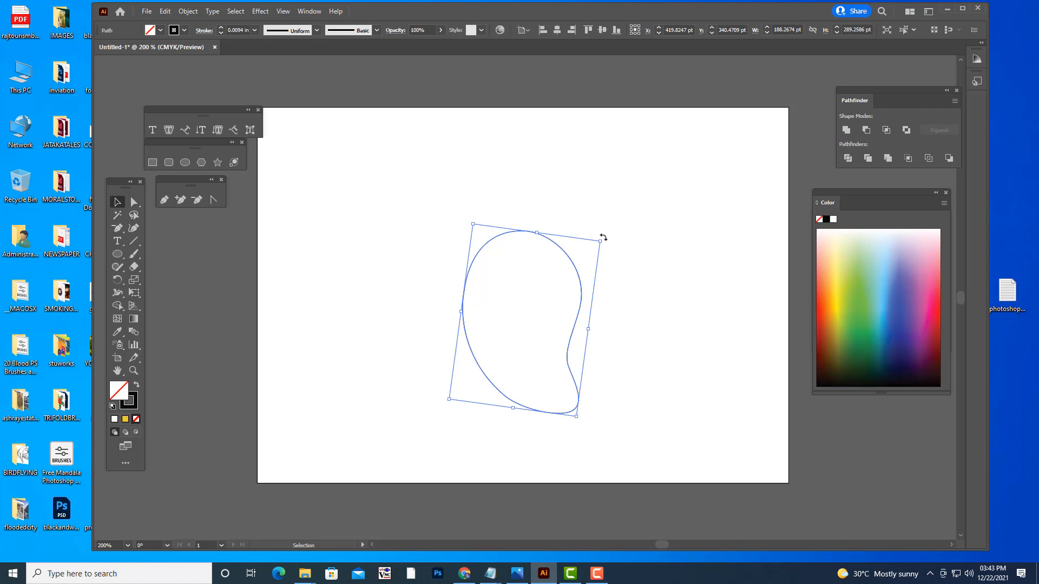
pyautogui.moveTo(603, 237); pyautogui.dragTo(605, 241)
pyautogui.click(357, 309)
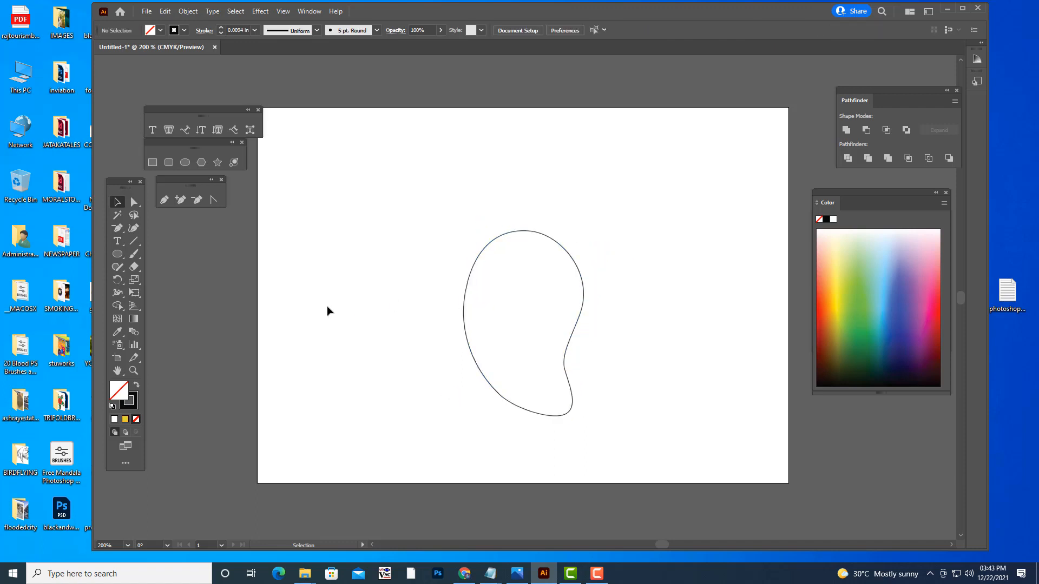
# - Draw an open wavy path with the Pen tool across the upper part of the outline, extending past both sides
pyautogui.click(164, 199)
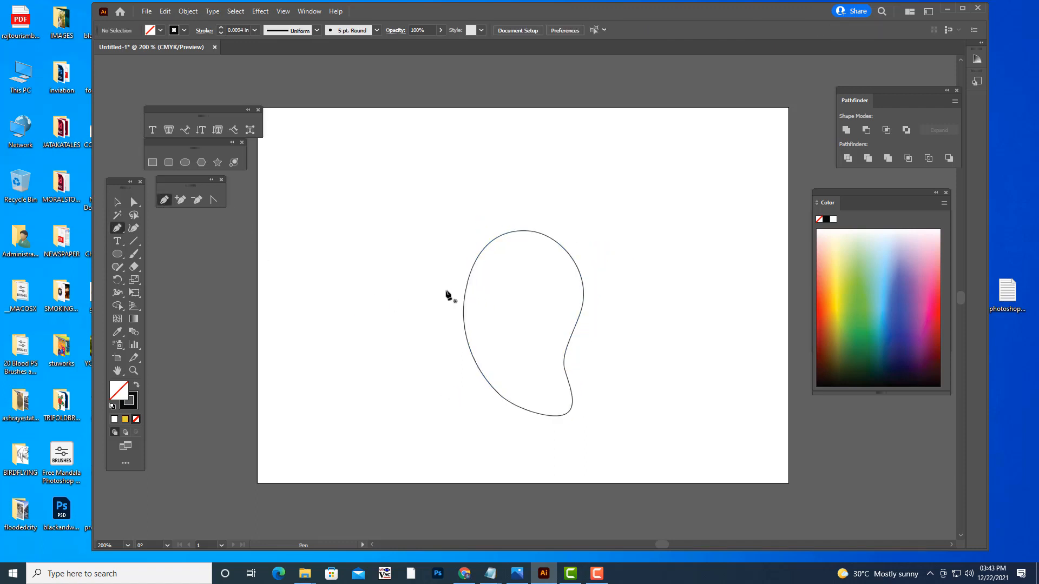
pyautogui.click(446, 291)
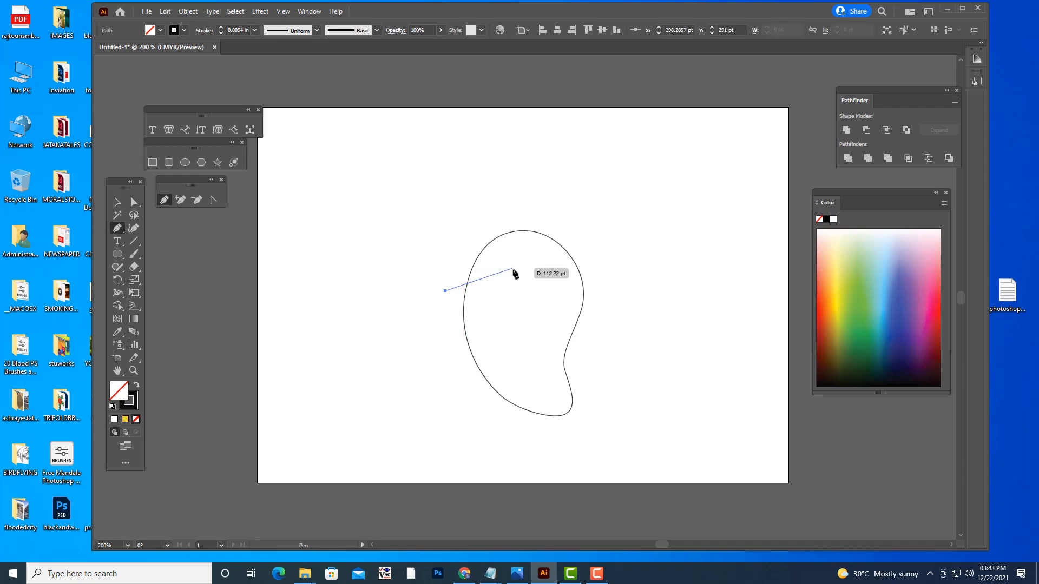
pyautogui.moveTo(515, 270); pyautogui.dragTo(547, 285)
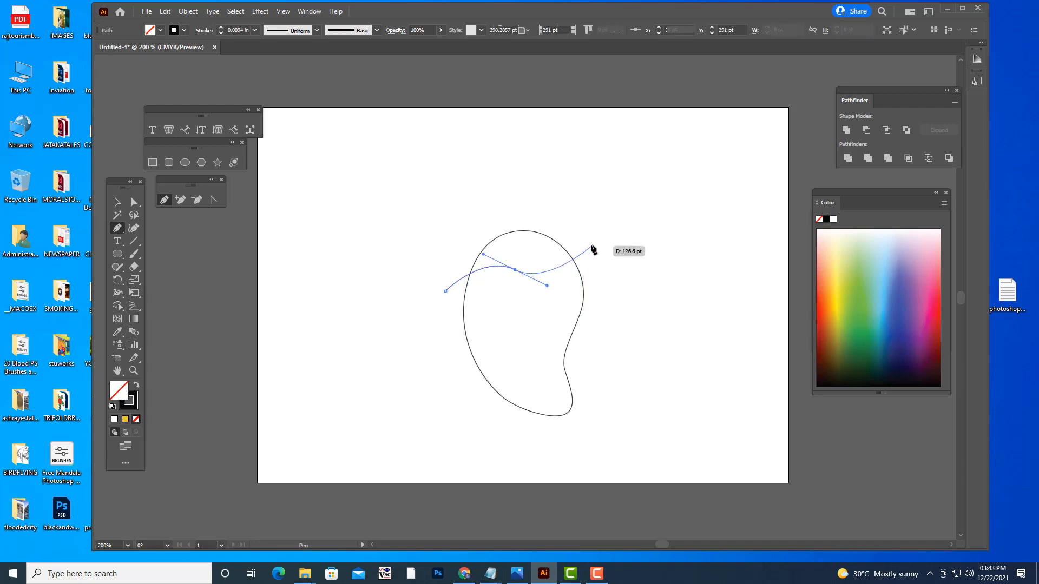
pyautogui.moveTo(591, 245); pyautogui.dragTo(593, 250)
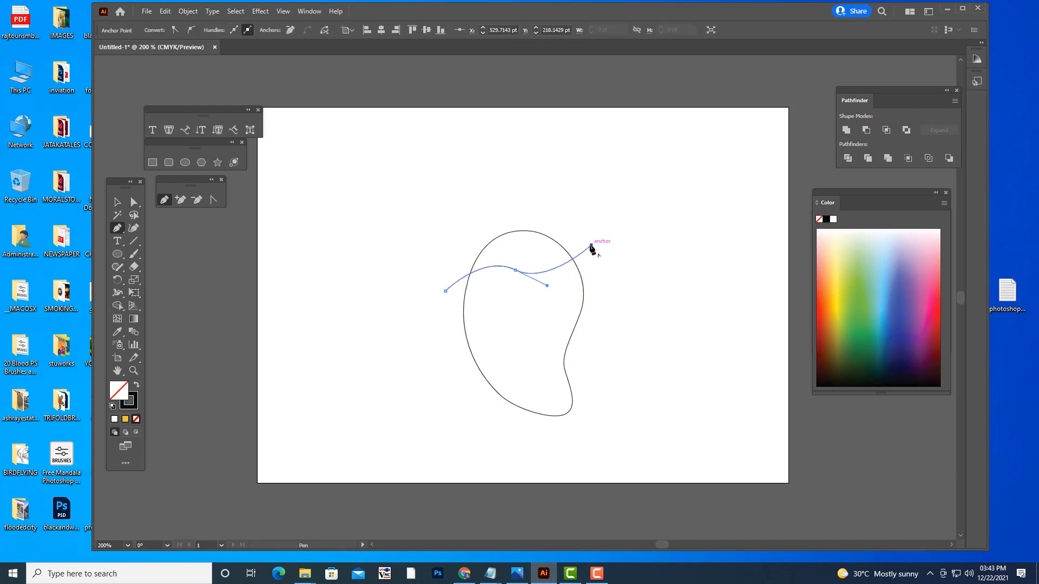
# - Reshape the wave's middle anchor handles to deepen its crest and trough, and move its left end slightly outward
pyautogui.press('a')
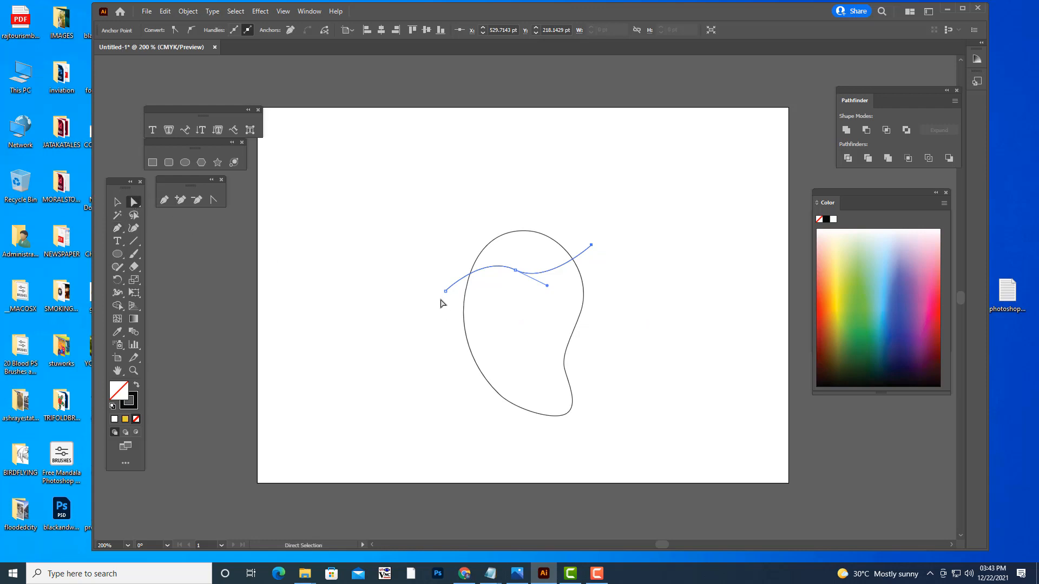
pyautogui.click(516, 270)
pyautogui.moveTo(547, 285); pyautogui.dragTo(490, 254)
pyautogui.moveTo(445, 293); pyautogui.dragTo(438, 290)
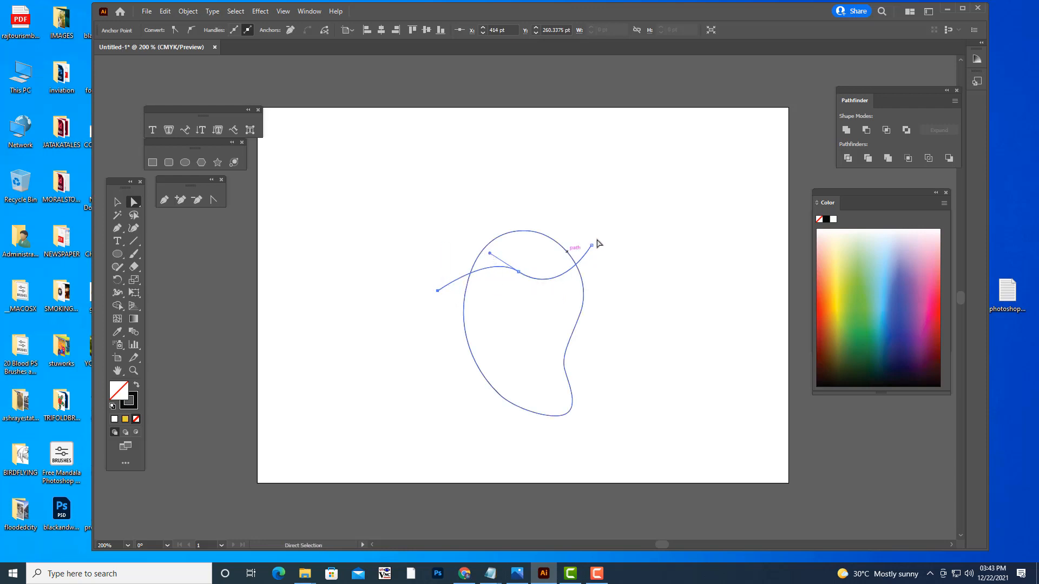
pyautogui.click(622, 234)
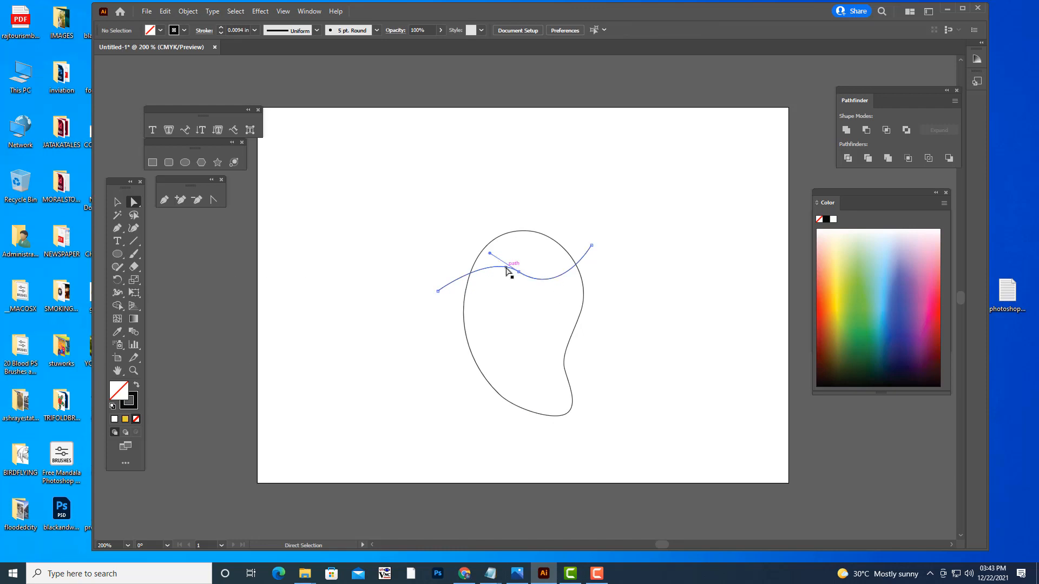
pyautogui.click(516, 270)
pyautogui.moveTo(489, 255); pyautogui.dragTo(479, 246)
pyautogui.moveTo(518, 275); pyautogui.dragTo(475, 244)
pyautogui.click(615, 229)
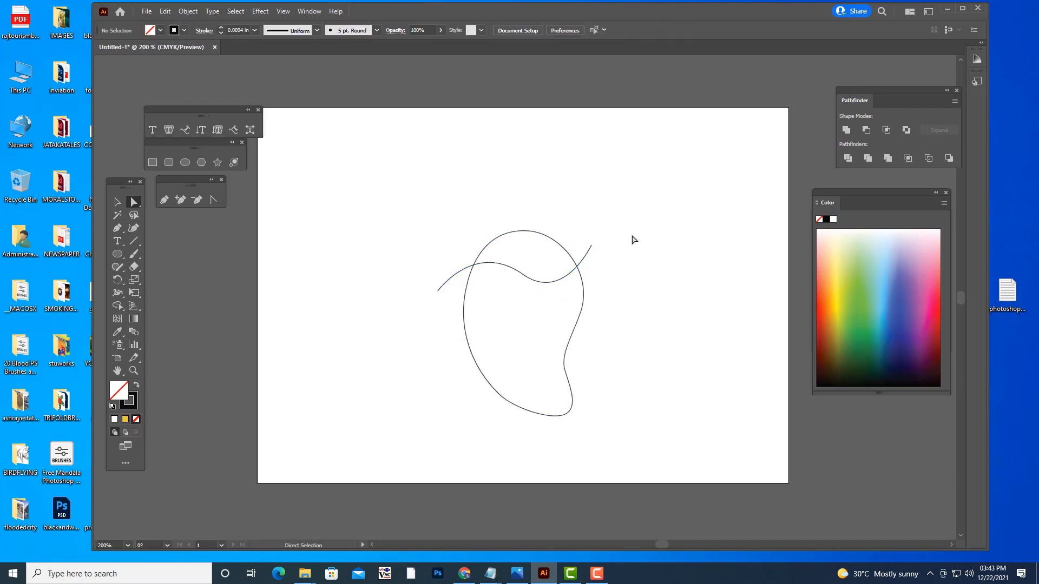
# - Draw a second wavy path with the Pen tool below the first, crossing the middle of the outline past both sides
pyautogui.press('p')
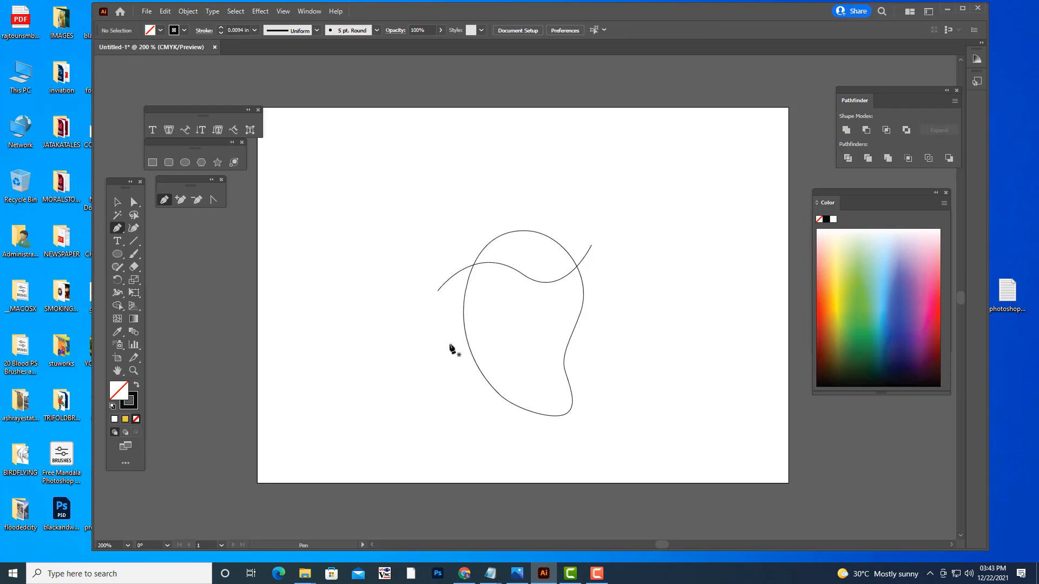
pyautogui.click(450, 330)
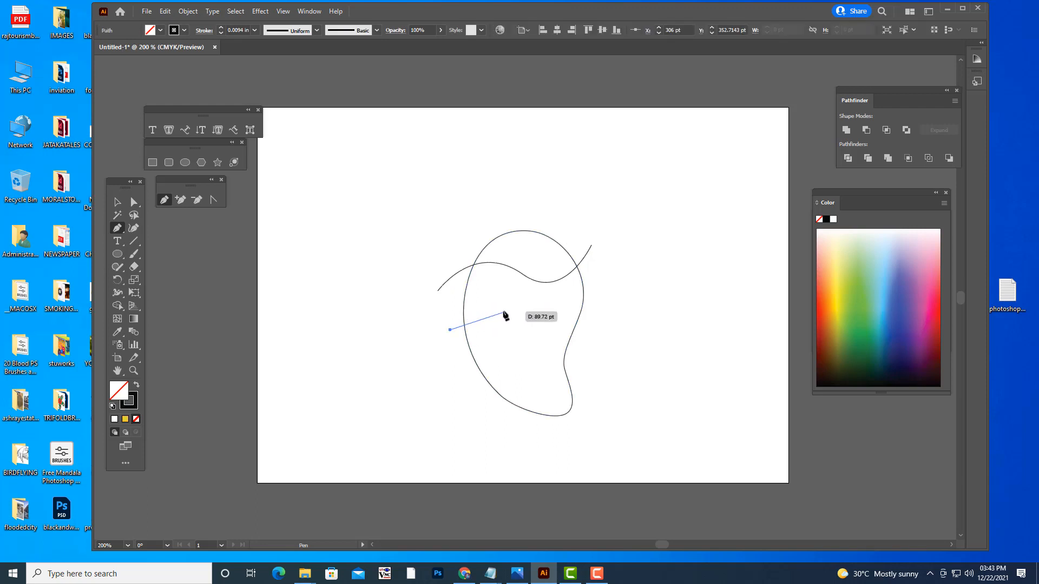
pyautogui.moveTo(506, 309); pyautogui.dragTo(543, 331)
pyautogui.click(595, 296)
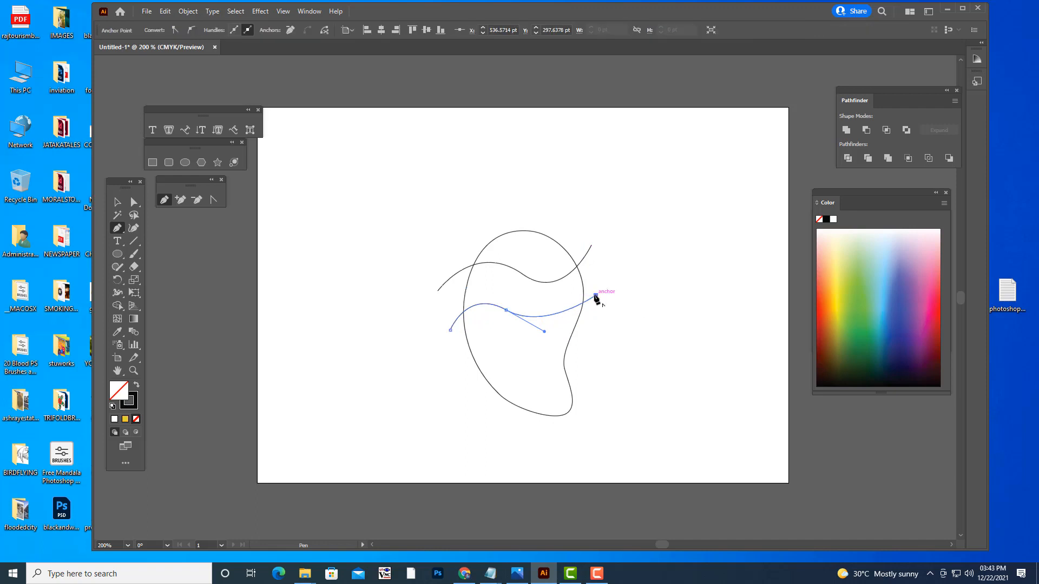
# - Lengthen the second wave's middle anchor handle to deepen its trough, and raise its right end slightly
pyautogui.press('a')
pyautogui.click(505, 310)
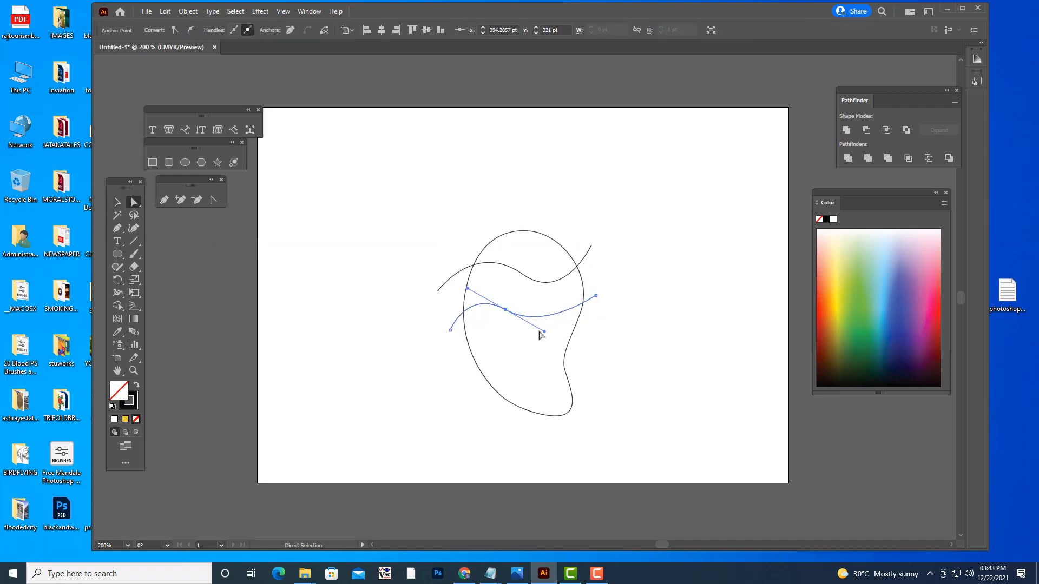
pyautogui.moveTo(545, 334); pyautogui.dragTo(557, 343)
pyautogui.moveTo(596, 297); pyautogui.dragTo(595, 282)
pyautogui.click(607, 339)
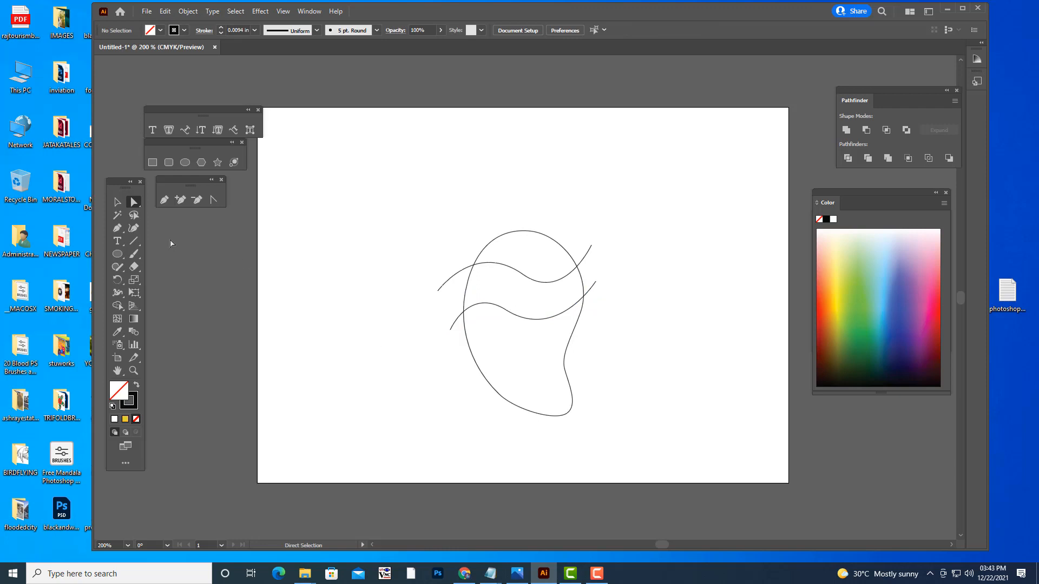
# - Draw a third wavy path with the Pen tool between the two existing waves, extending past both sides of the outline
pyautogui.click(163, 200)
pyautogui.moveTo(495, 302); pyautogui.dragTo(435, 311)
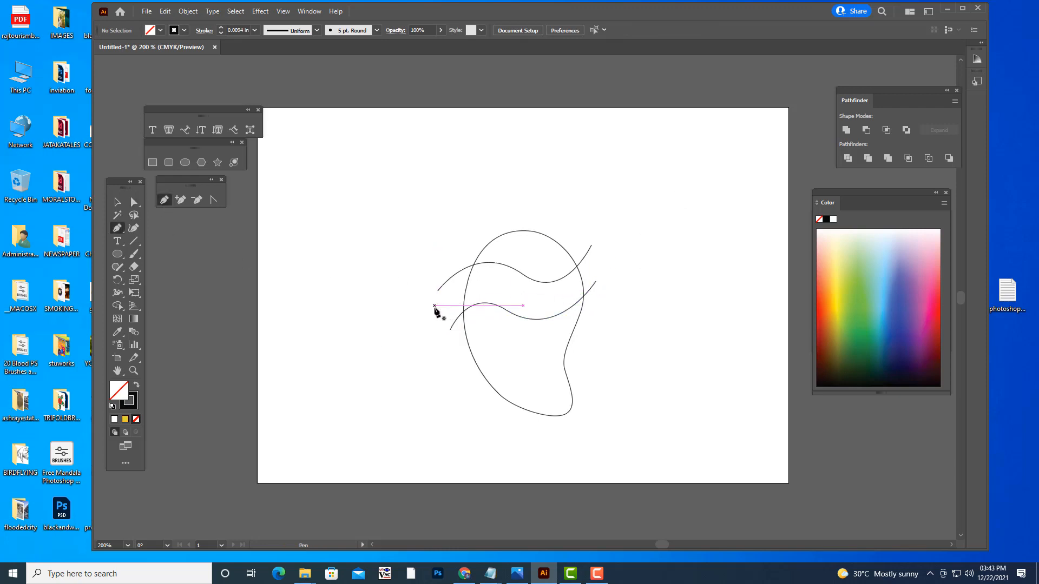
pyautogui.click(435, 305)
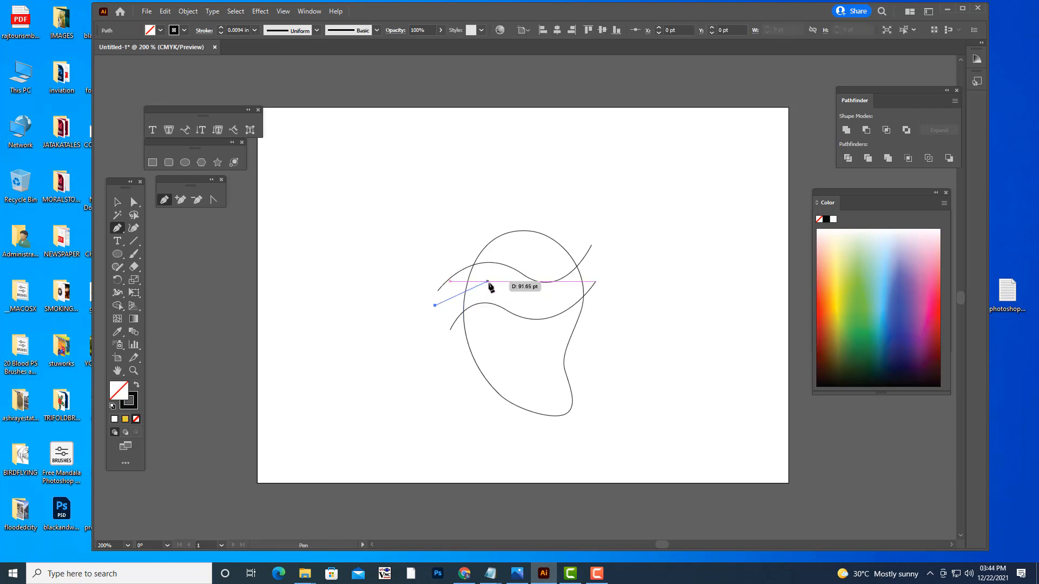
pyautogui.moveTo(503, 284); pyautogui.dragTo(575, 283)
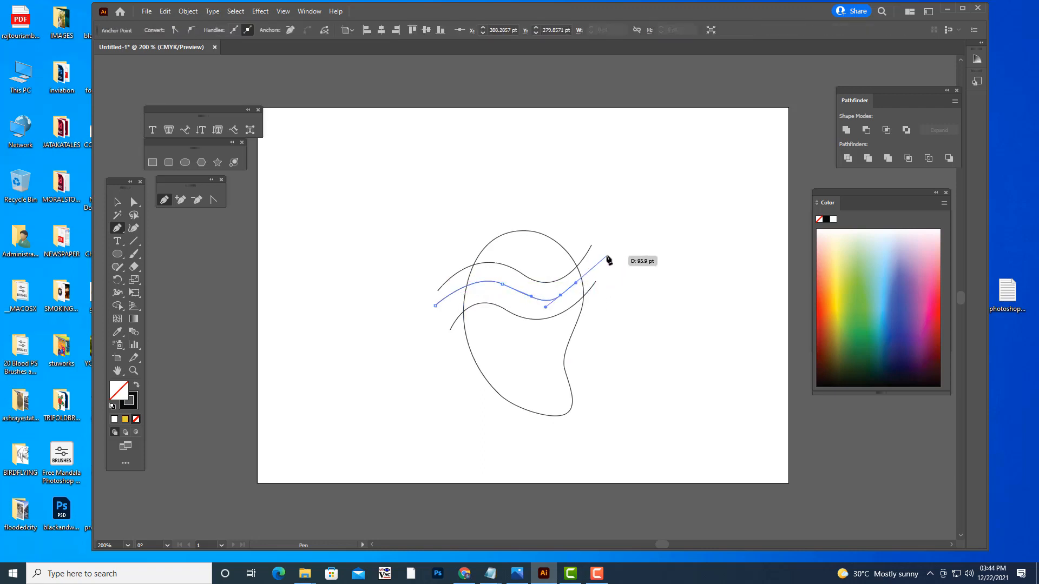
pyautogui.click(603, 255)
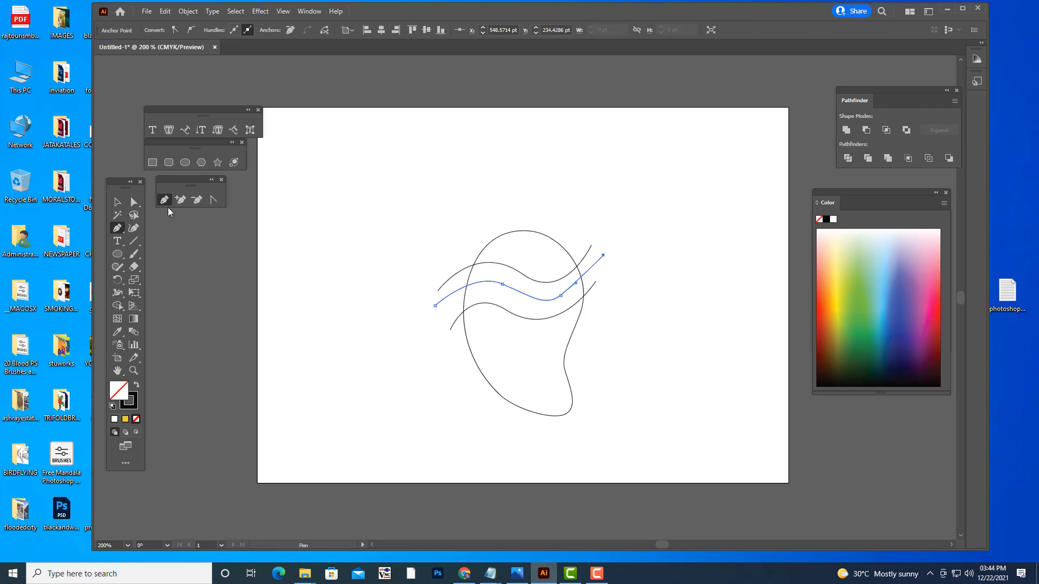
# - Smooth the third wave by adjusting its lower-right anchor so its trough follows the curve of the wave above
pyautogui.press('a')
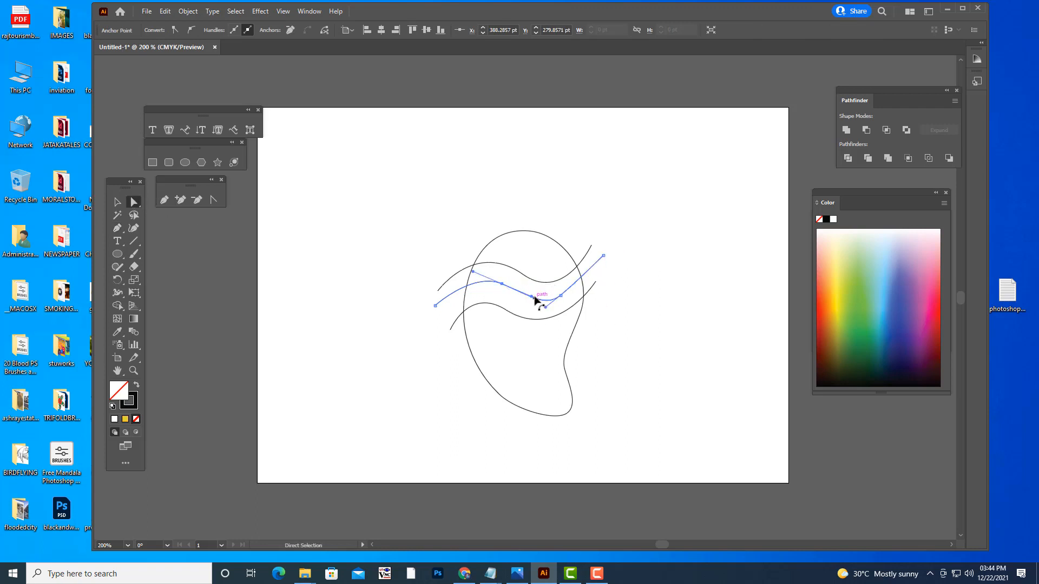
pyautogui.click(525, 296)
pyautogui.moveTo(561, 296); pyautogui.dragTo(534, 305)
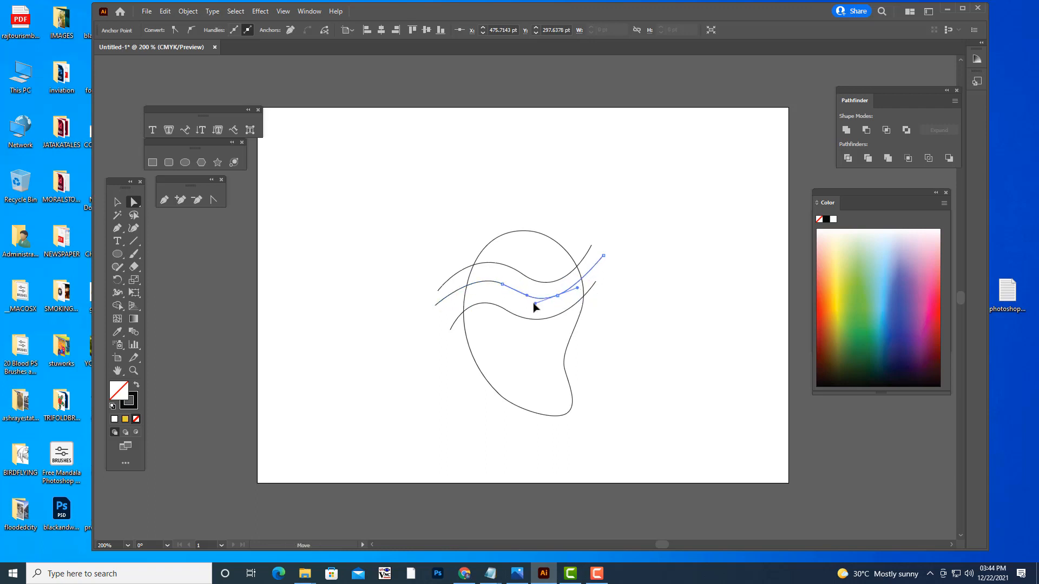
pyautogui.click(117, 202)
pyautogui.click(632, 308)
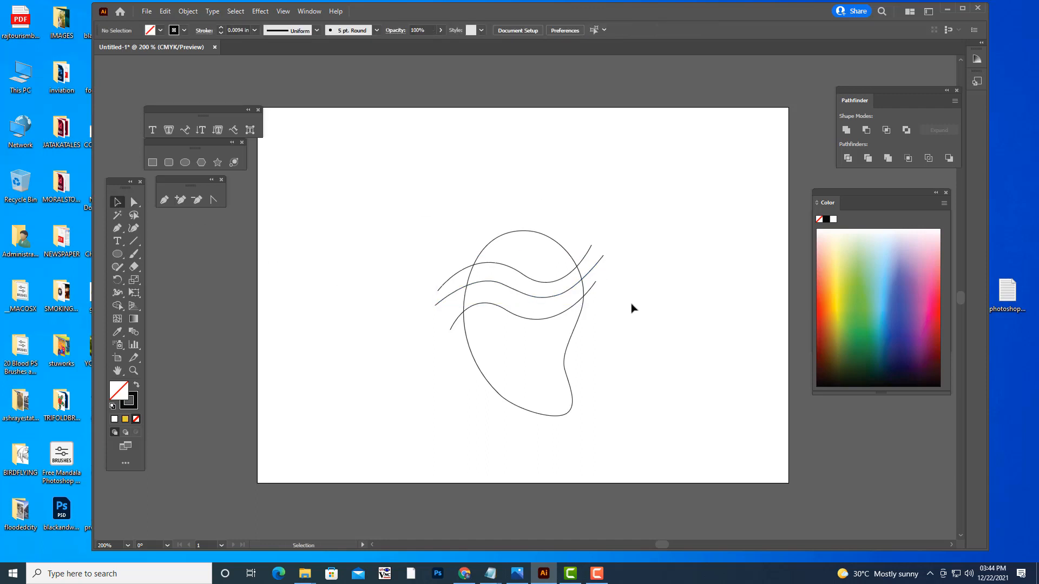
# - Move the lowest wave down to about Y 342 pt, widening the gap below the middle wave
pyautogui.moveTo(518, 319); pyautogui.dragTo(521, 336)
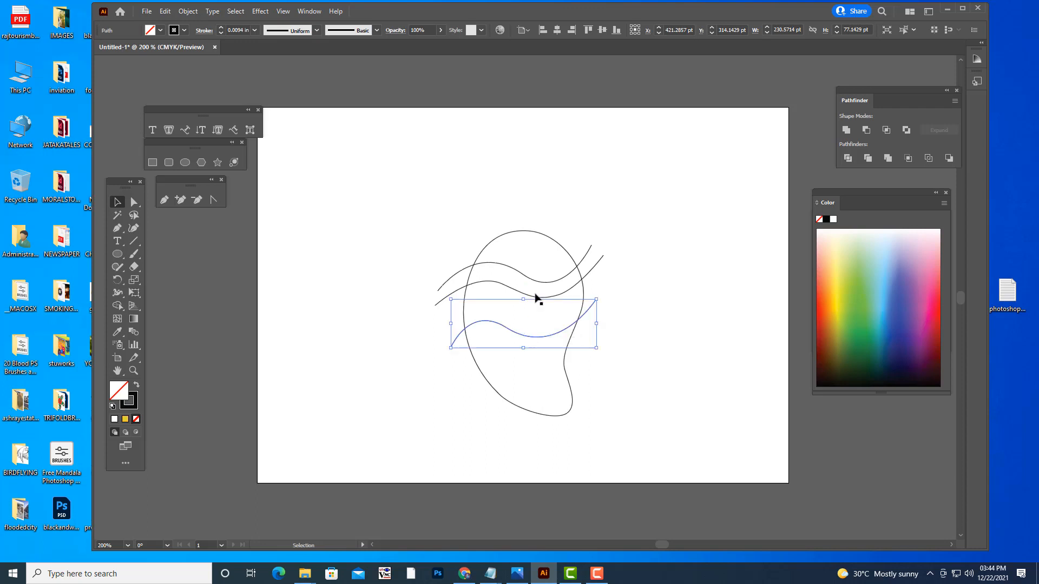
pyautogui.click(678, 294)
pyautogui.click(576, 290)
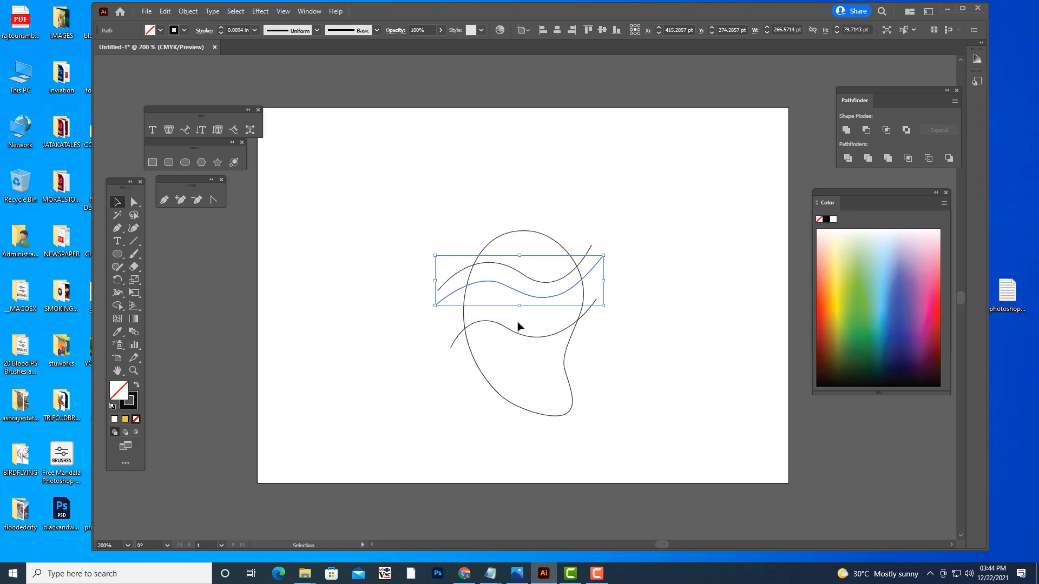
pyautogui.press('a')
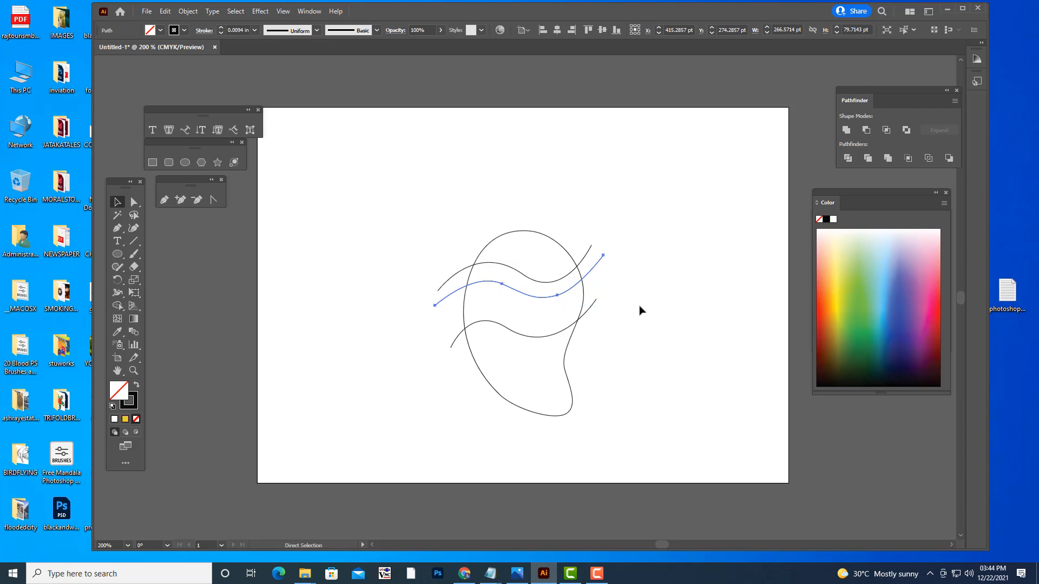
pyautogui.press('v')
pyautogui.moveTo(558, 303); pyautogui.dragTo(559, 320)
pyautogui.hotkey('ctrl', 'z')
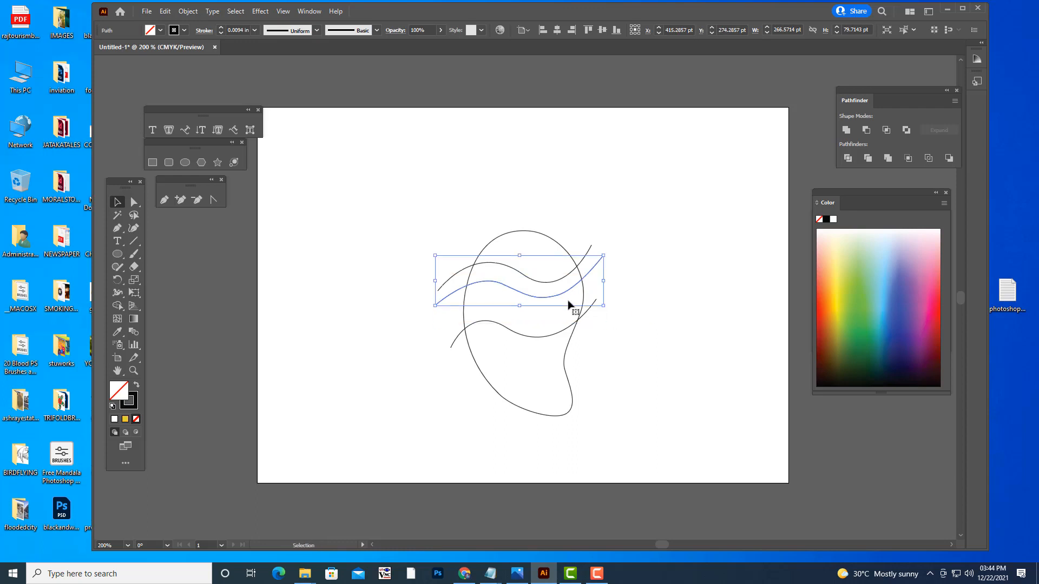
# - Duplicate the middle wave and place the copy just below it, above the lowest wave
pyautogui.click(602, 282)
pyautogui.click(596, 276)
pyautogui.moveTo(517, 292); pyautogui.dragTo(520, 313)
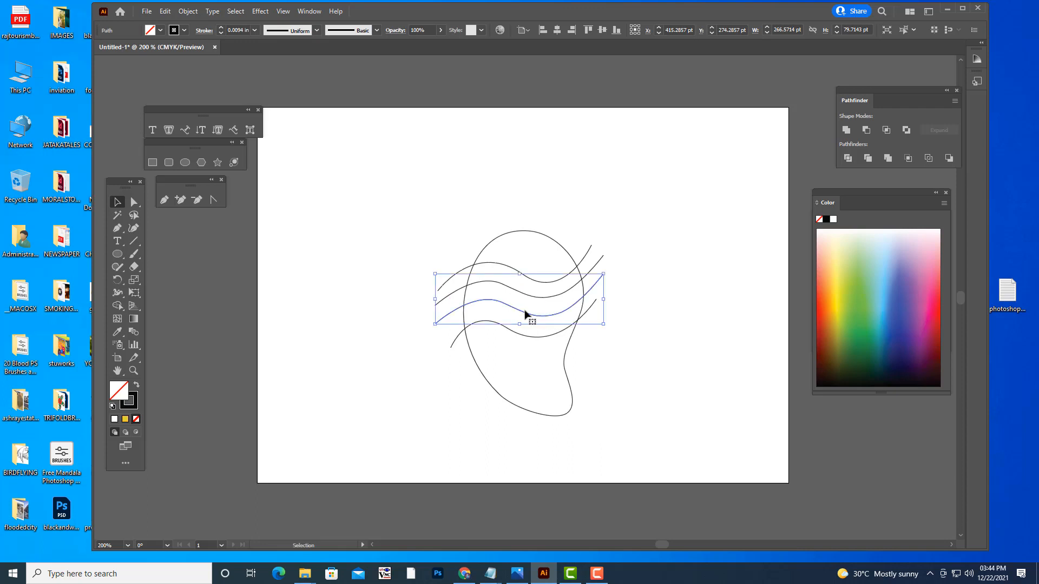
pyautogui.click(682, 277)
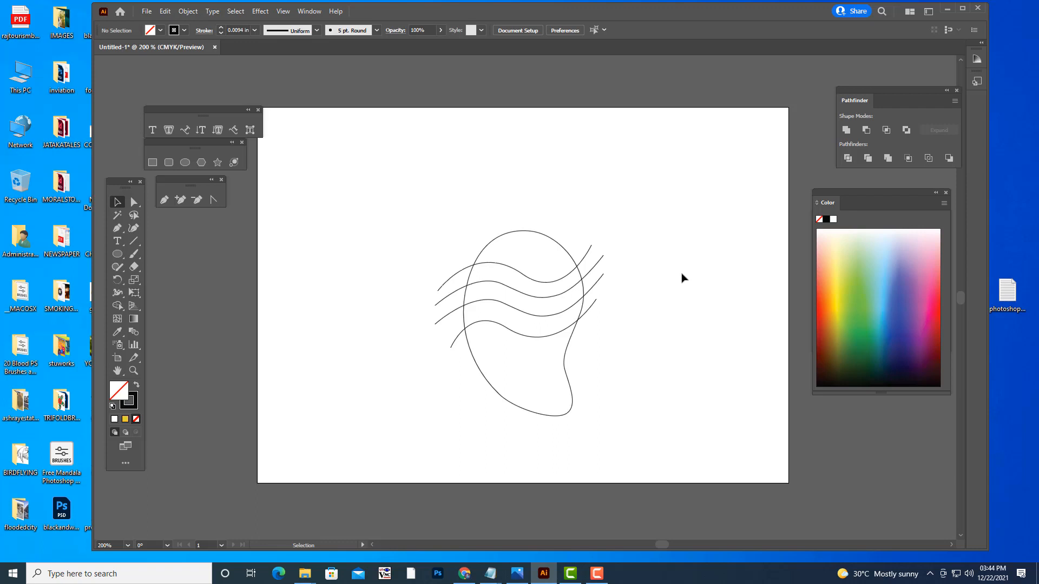
# - Move the lowest wave down and slightly left to about X 415 pt, Y 366 pt
pyautogui.click(527, 340)
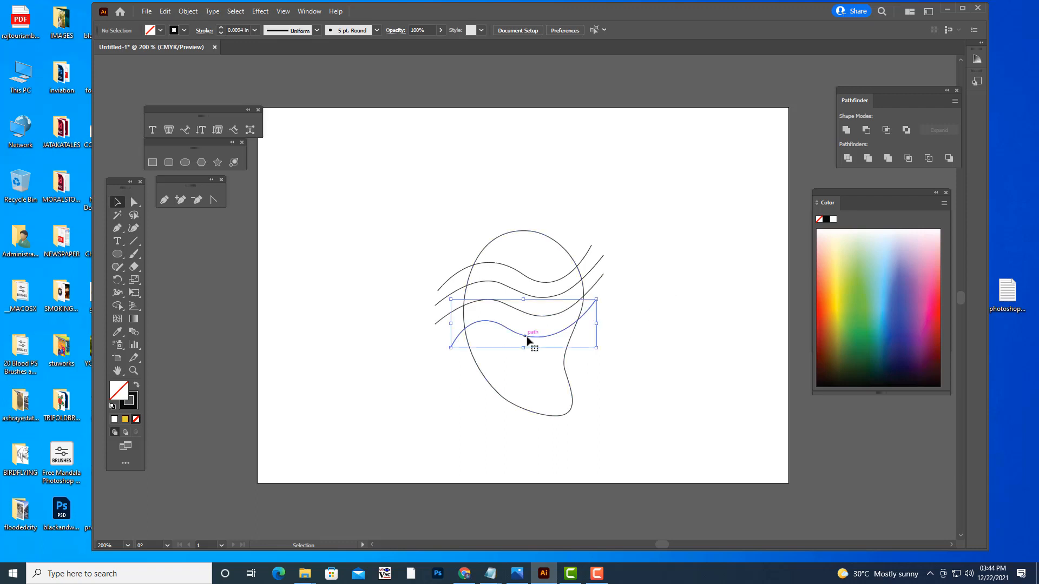
pyautogui.moveTo(529, 341); pyautogui.dragTo(527, 355)
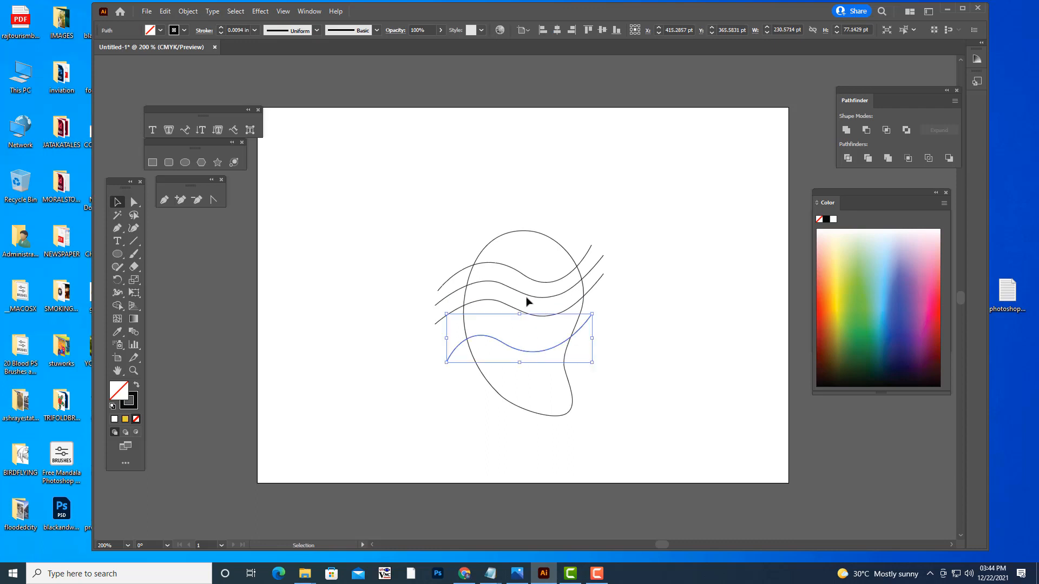
pyautogui.click(649, 321)
# - Move the duplicated wave down and slightly left so it sits closely above the lowest wave
pyautogui.click(551, 319)
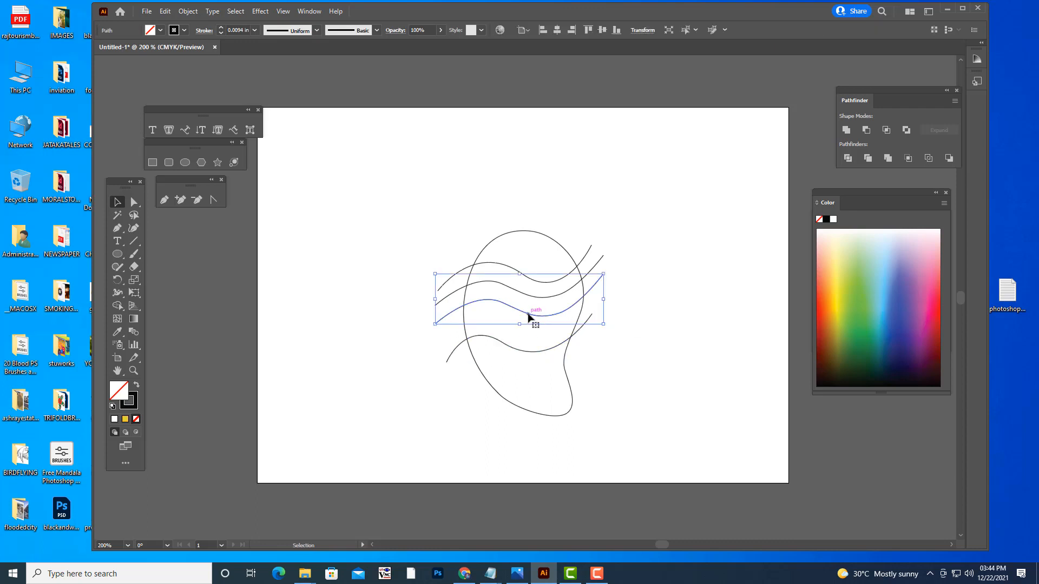
pyautogui.moveTo(530, 315)
pyautogui.mouseDown()
pyautogui.moveTo(528, 339)
pyautogui.moveTo(524, 329)
pyautogui.mouseUp()
pyautogui.click(661, 276)
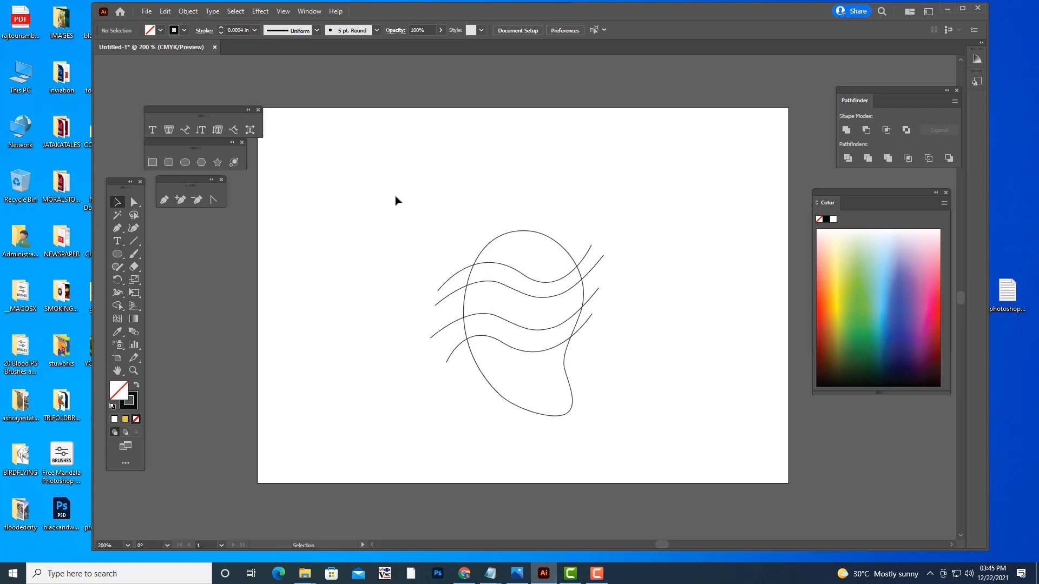
# - Subtract the band between the upper two waves and the band between the lower two waves from the outline with Shape Builder
pyautogui.moveTo(375, 177); pyautogui.dragTo(731, 492)
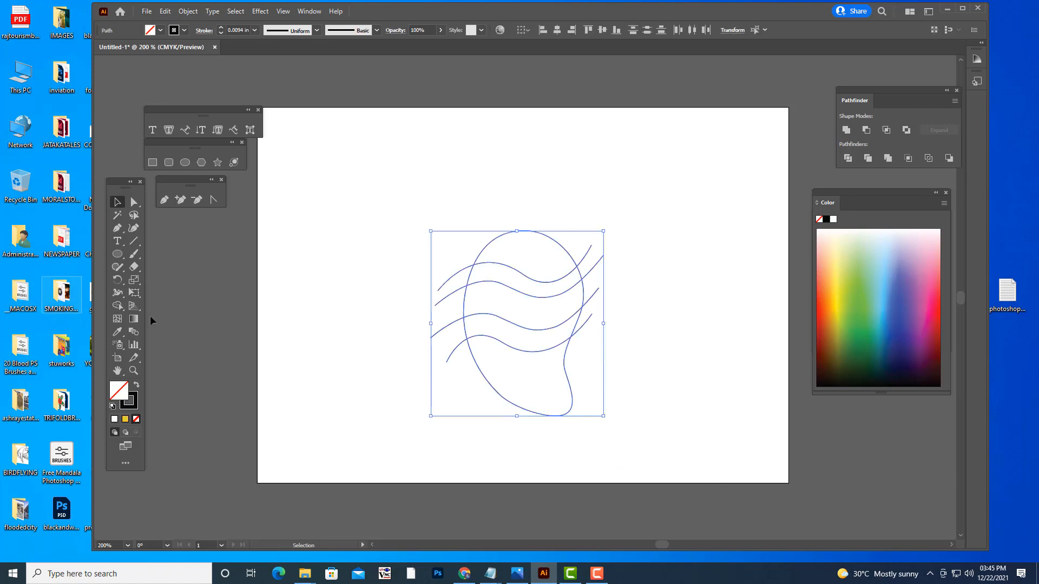
pyautogui.moveTo(118, 305); pyautogui.dragTo(147, 310)
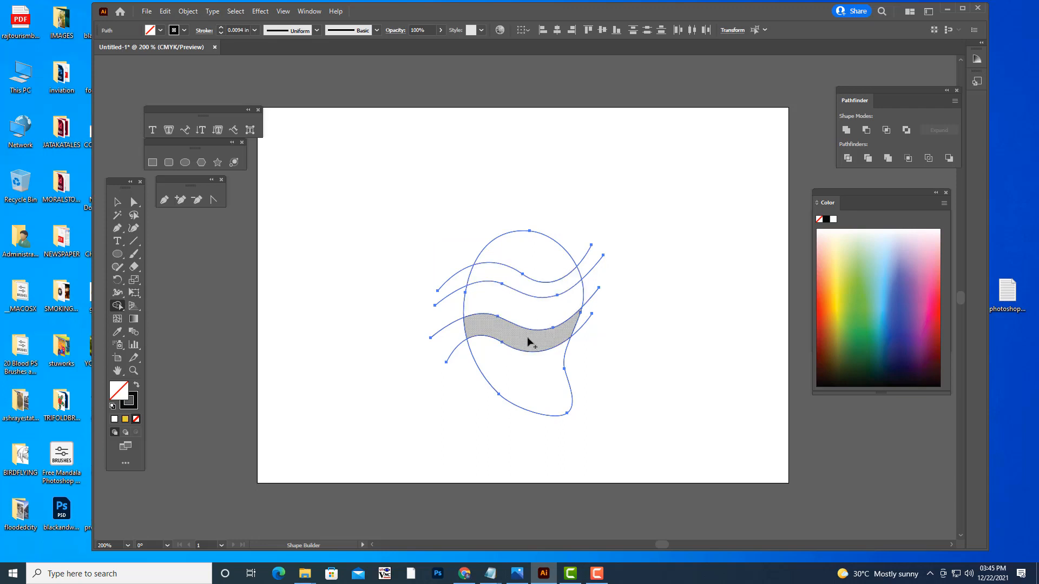
pyautogui.click(504, 278)
pyautogui.click(524, 342)
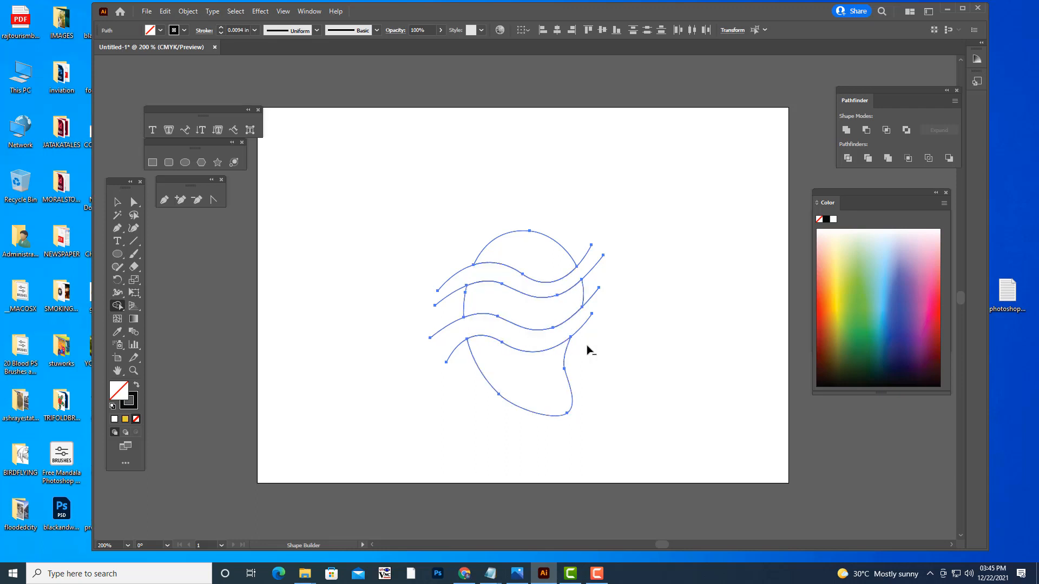
# - Delete the overhanging end anchors on both sides of the upper two waves so they stop at the outline
pyautogui.click(133, 202)
pyautogui.click(592, 245)
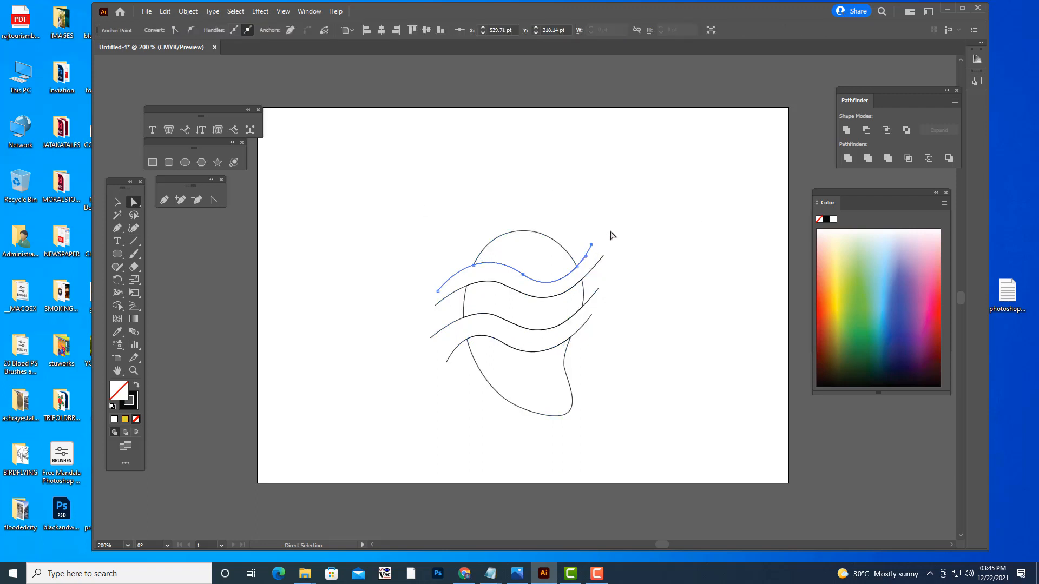
pyautogui.press('Delete')
pyautogui.click(437, 291)
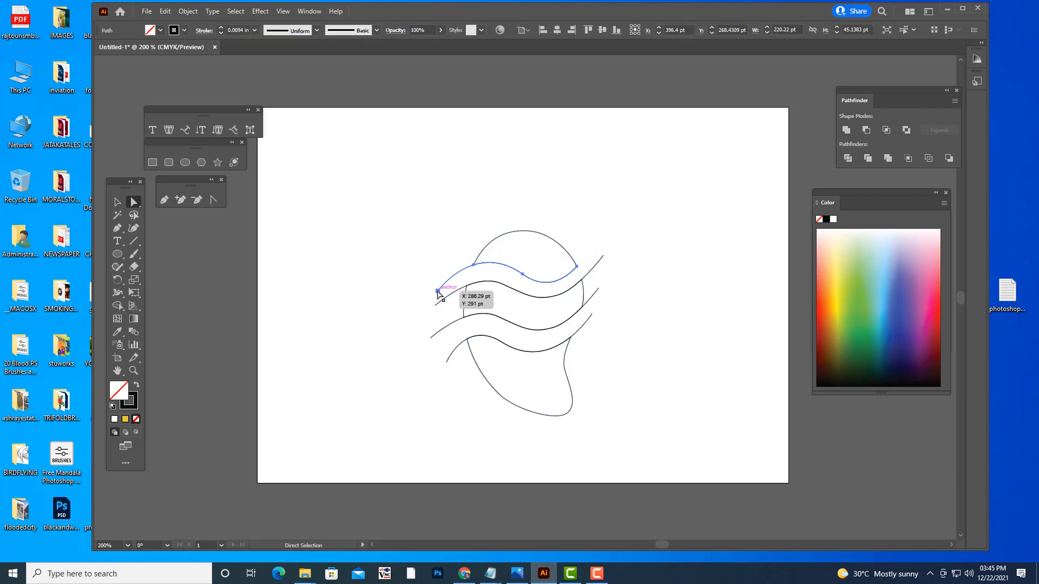
pyautogui.press('Delete')
pyautogui.click(603, 255)
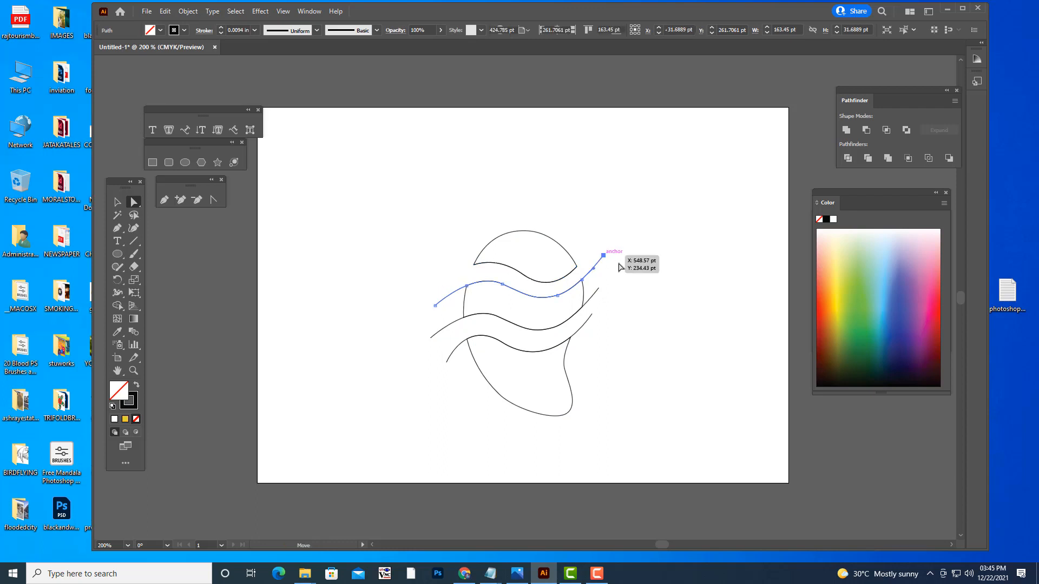
pyautogui.press('Delete')
pyautogui.click(434, 305)
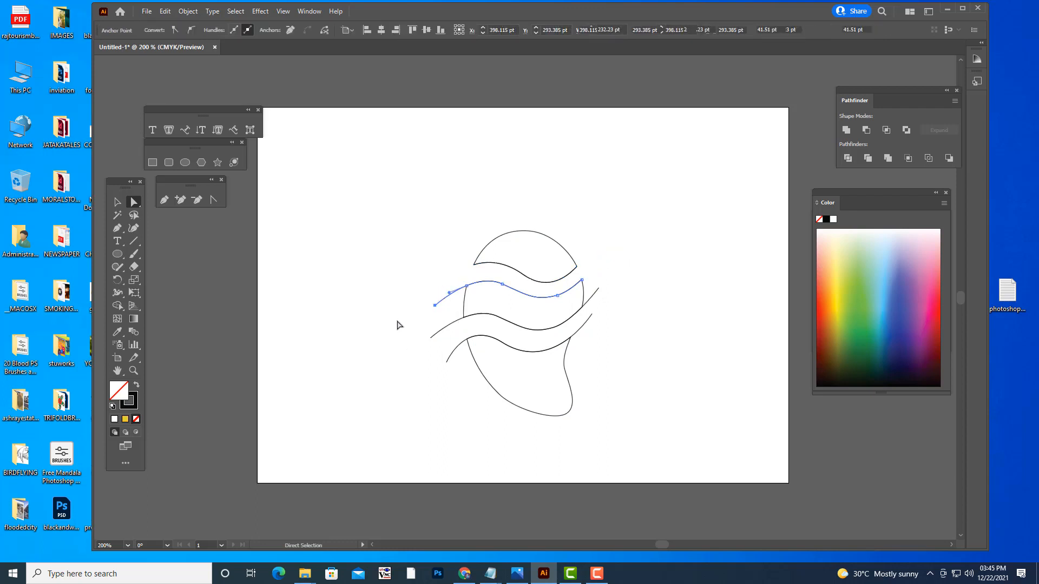
pyautogui.press('Delete')
pyautogui.click(464, 388)
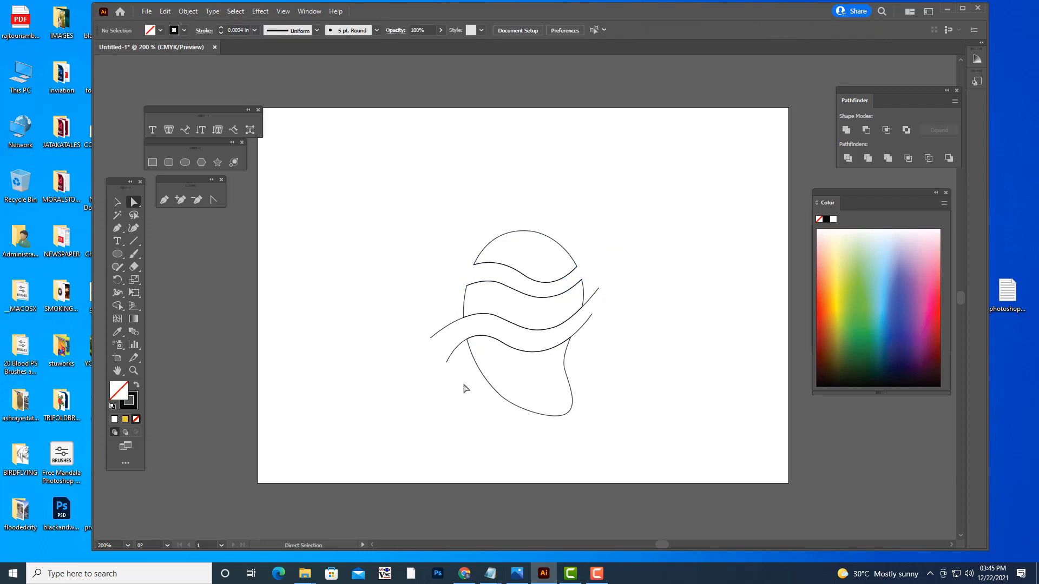
# - Delete the overhanging end anchors on both sides of the lower two waves so they stop at the outline
pyautogui.click(432, 337)
pyautogui.press('Delete')
pyautogui.click(600, 289)
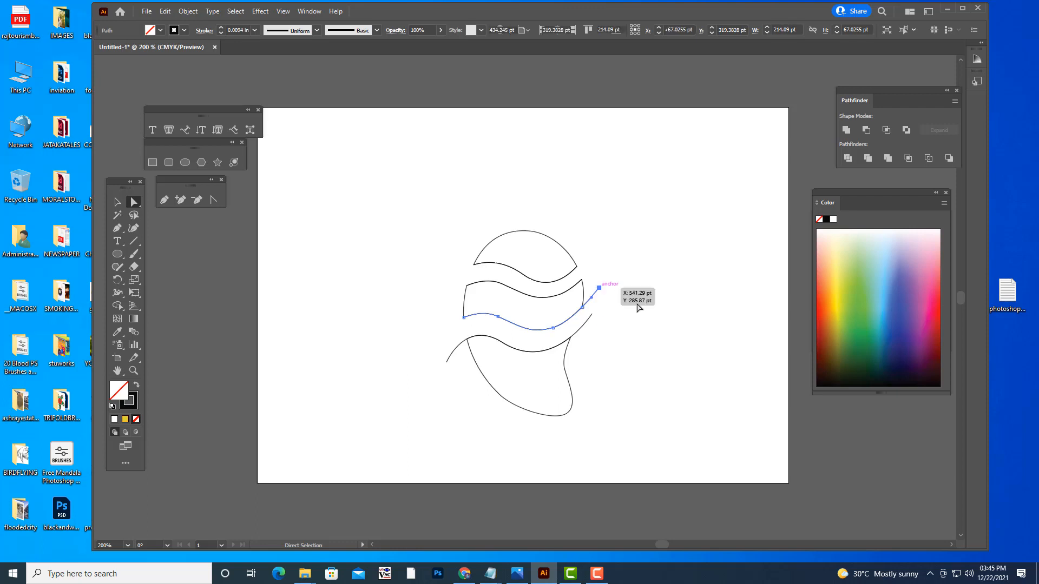
pyautogui.press('Delete')
pyautogui.click(446, 363)
pyautogui.press('Delete')
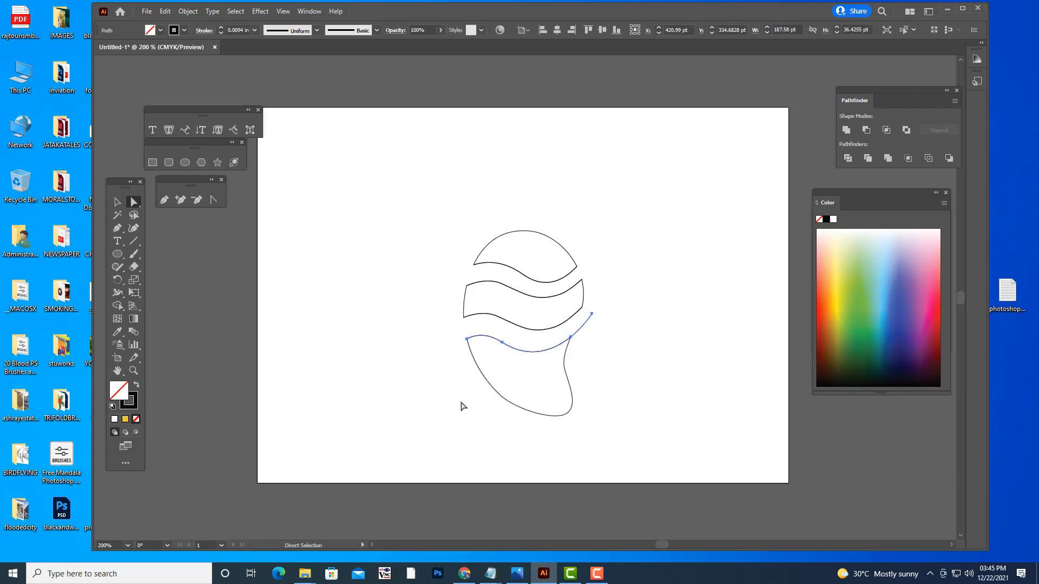
pyautogui.click(592, 314)
pyautogui.press('Delete')
pyautogui.click(636, 348)
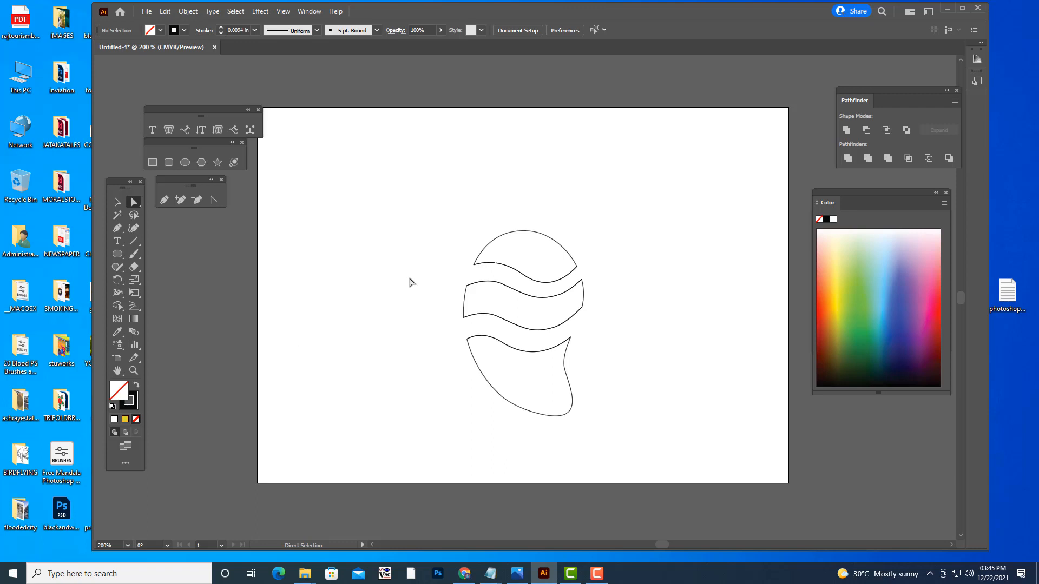
# - Select all paths of the middle segment and nudge them down slightly to even out the gaps
pyautogui.click(117, 201)
pyautogui.click(537, 300)
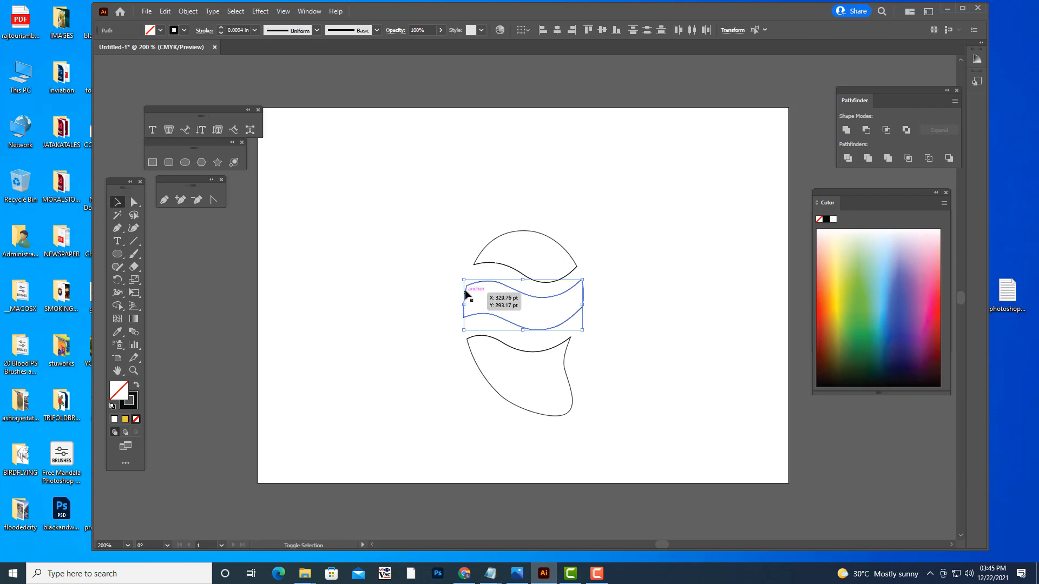
pyautogui.click(604, 308)
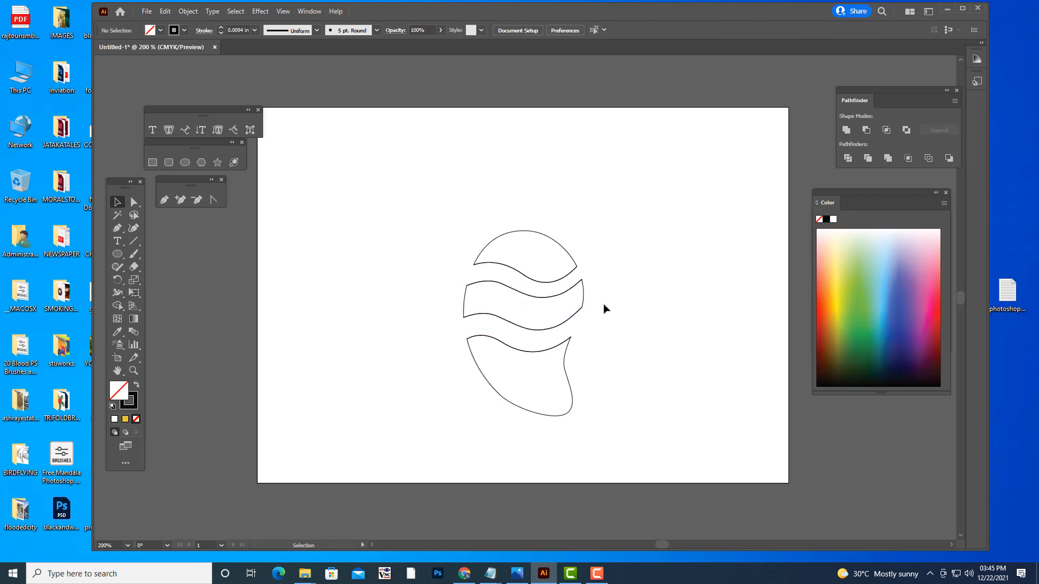
pyautogui.click(570, 282)
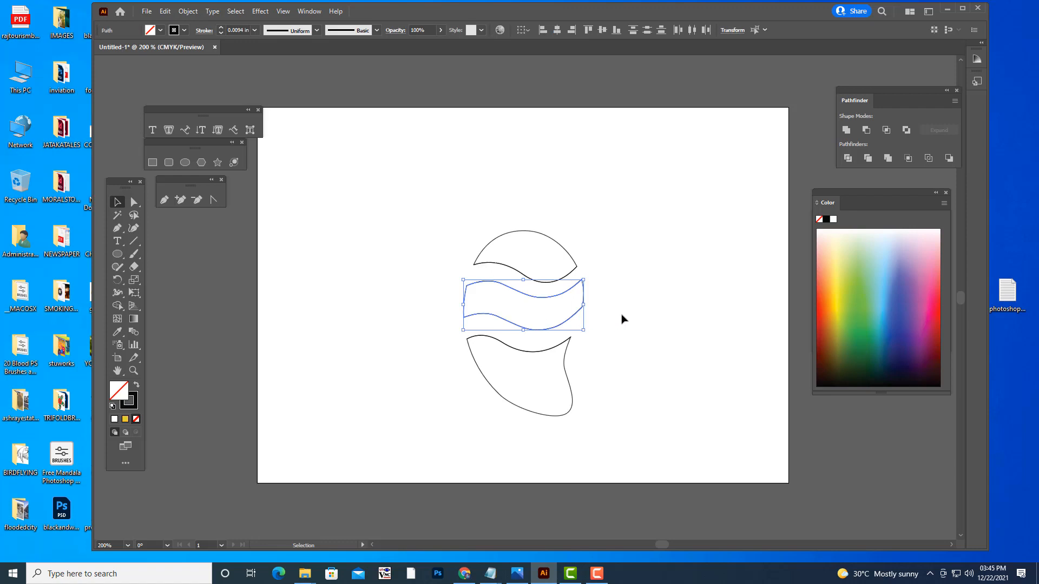
pyautogui.press('Down')
pyautogui.press('Down')
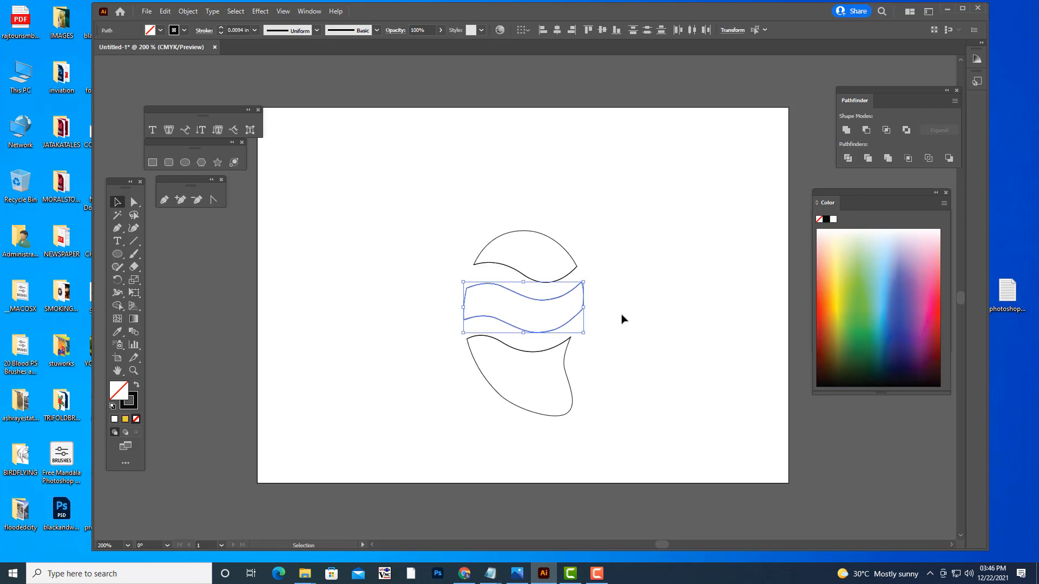
pyautogui.click(622, 320)
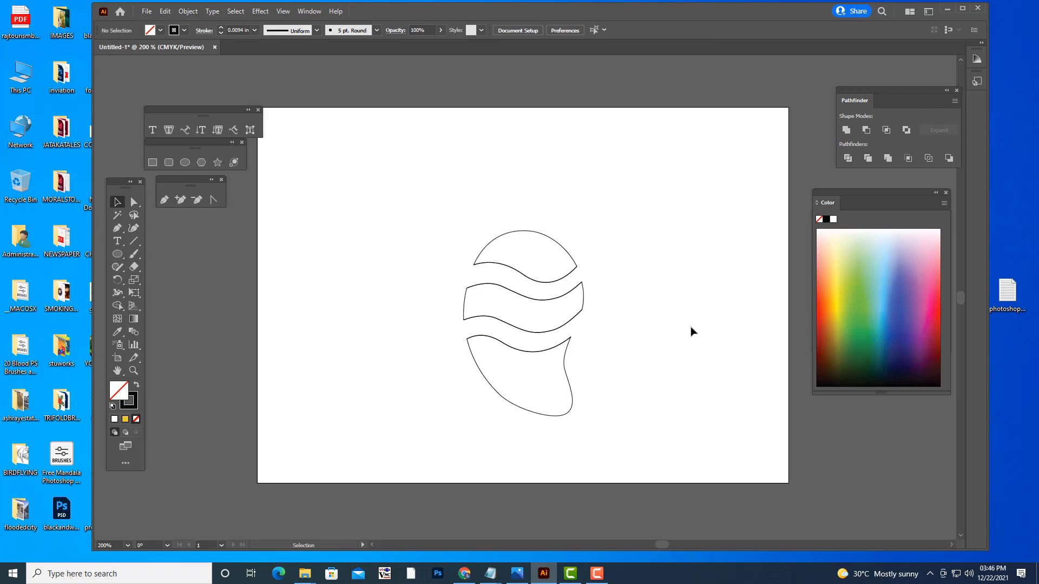
# - Draw a shallow curve with the Pen tool from the top segment's left corner to the middle of its wavy lower edge
pyautogui.hotkey('ctrl', '=')
pyautogui.hotkey('ctrl', '=')
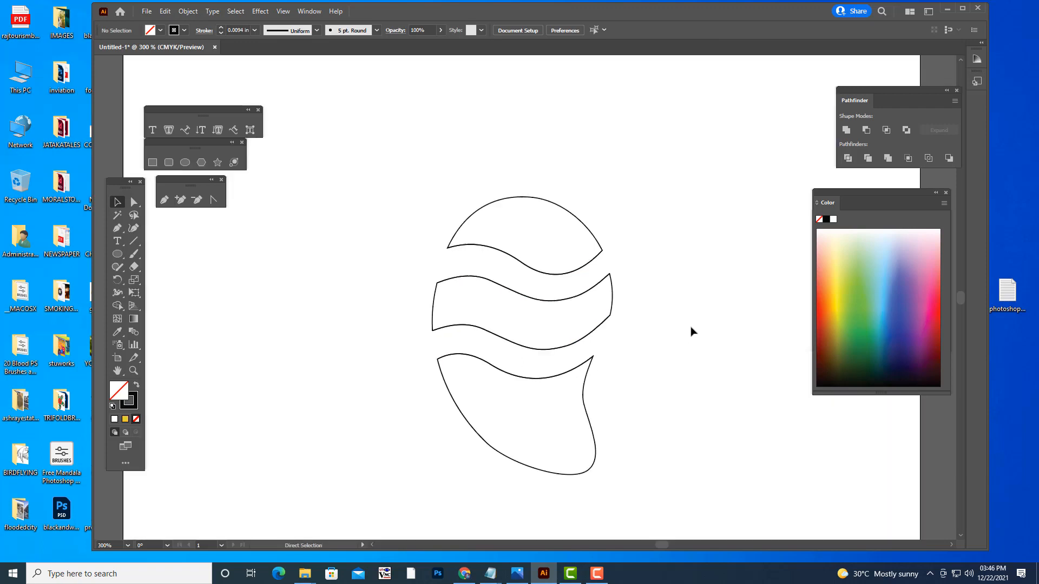
pyautogui.scroll(1, 543, 215)
pyautogui.scroll(-1, 544, 214)
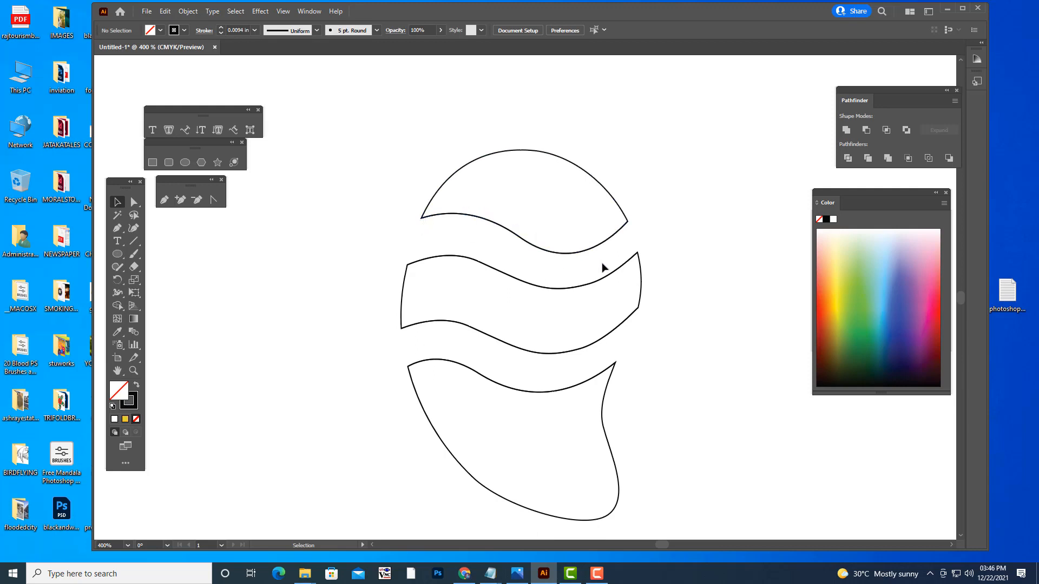
pyautogui.click(164, 200)
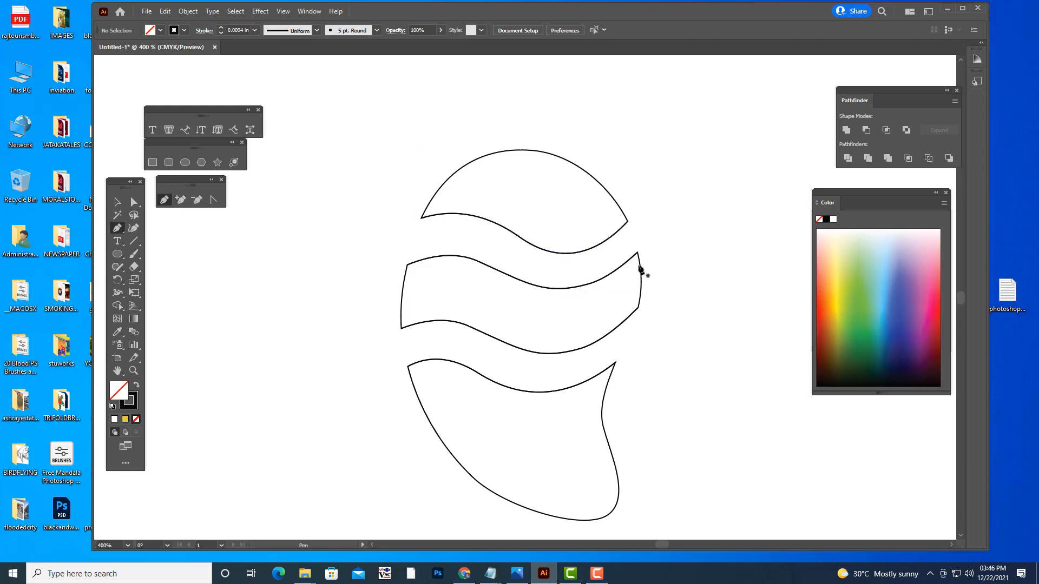
pyautogui.scroll(4, 638, 274)
pyautogui.scroll(1, 485, 200)
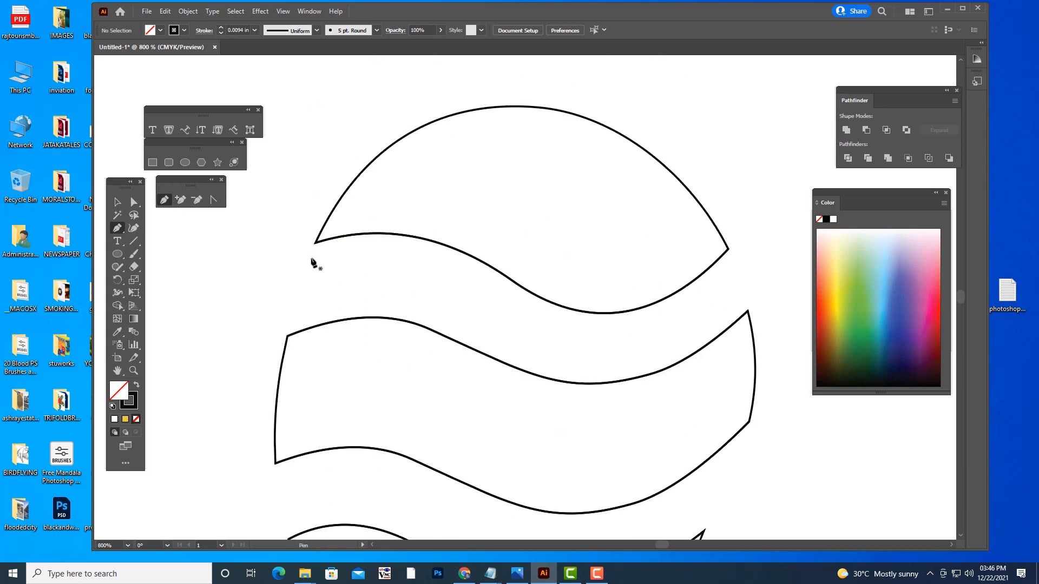
pyautogui.moveTo(317, 244); pyautogui.dragTo(443, 256)
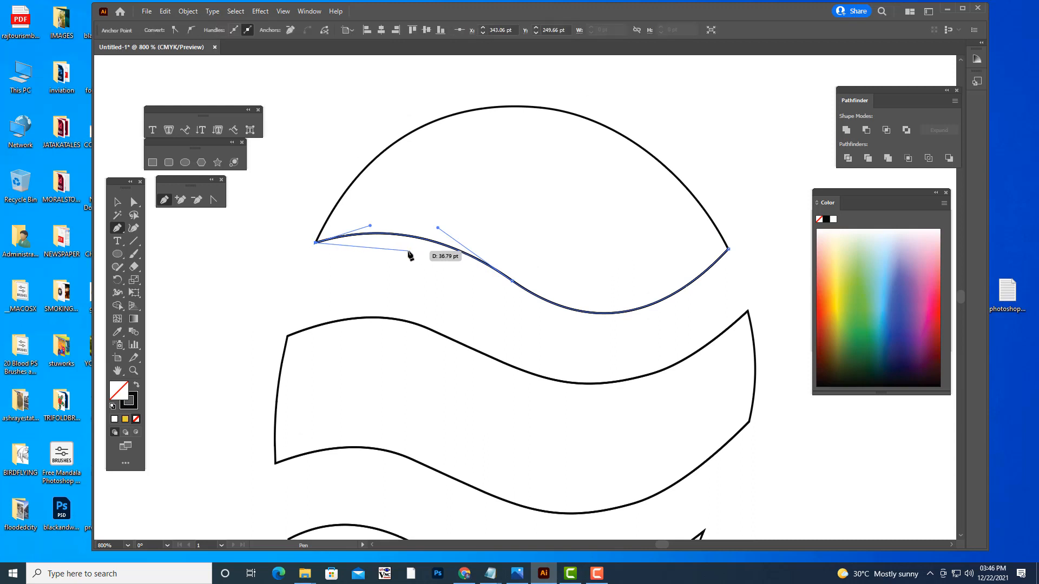
pyautogui.click(507, 282)
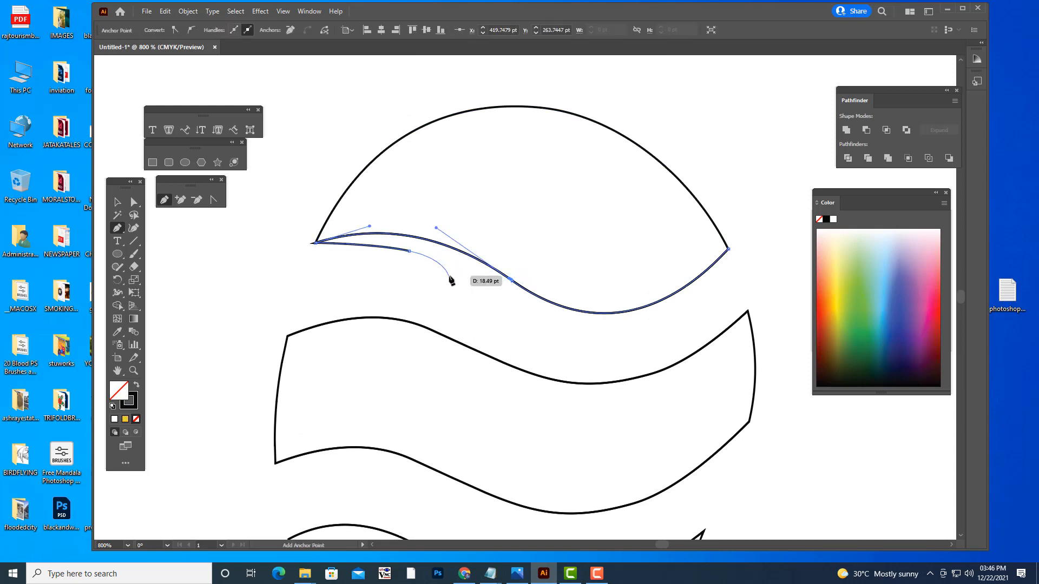
pyautogui.click(510, 279)
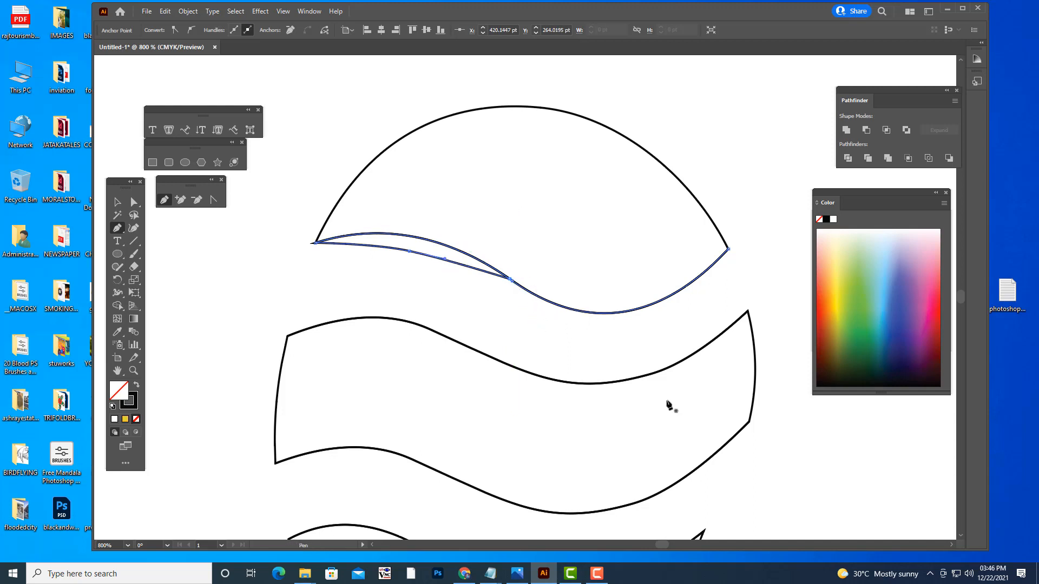
# - Adjust the middle anchor of the new curve below the top segment with Direct Selection, giving the curve a slightly higher arch
pyautogui.click(134, 202)
pyautogui.click(346, 290)
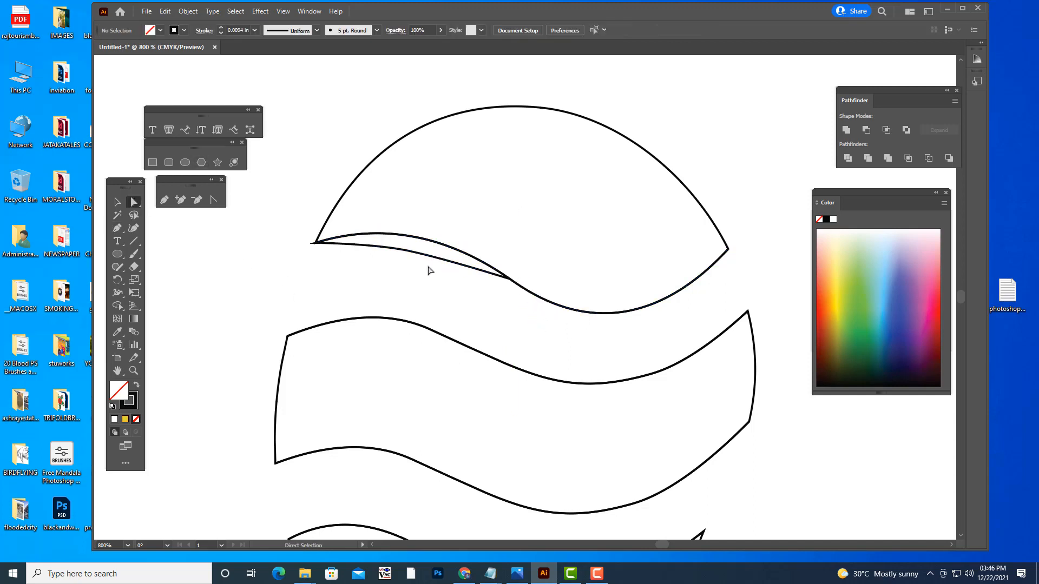
pyautogui.moveTo(410, 259); pyautogui.dragTo(410, 252)
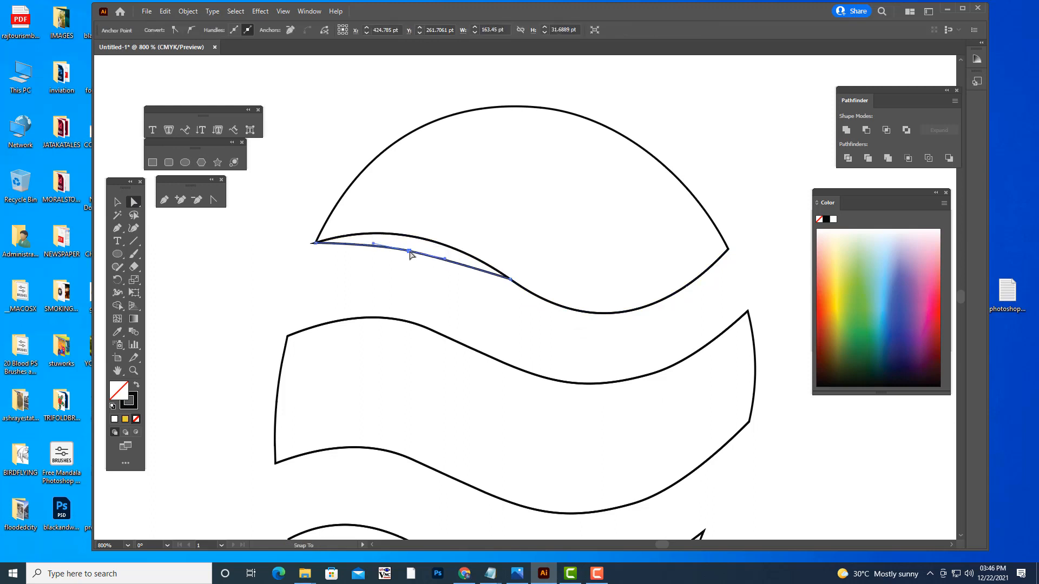
pyautogui.click(417, 269)
pyautogui.scroll(1, 411, 265)
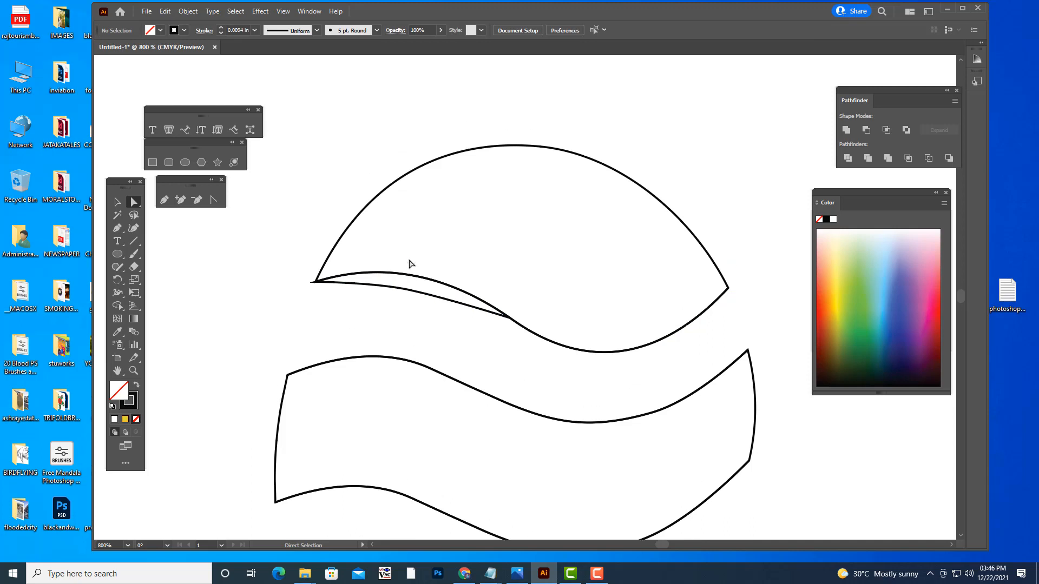
pyautogui.moveTo(413, 295); pyautogui.dragTo(413, 304)
pyautogui.click(455, 343)
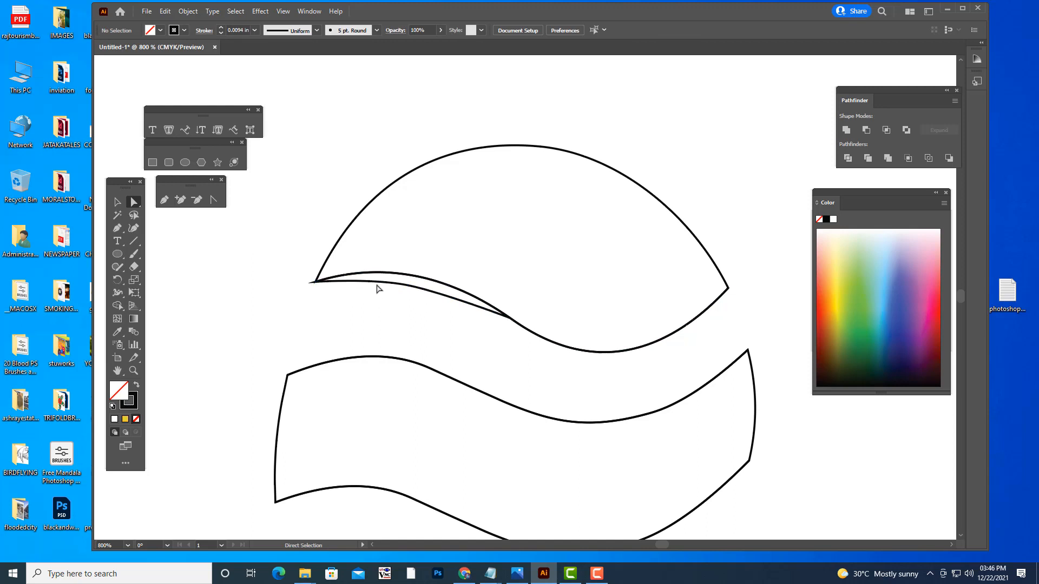
# - Move the path end anchor at the top segment's left corner slightly inward to about X 345 pt, Y 250 pt
pyautogui.click(316, 282)
pyautogui.moveTo(316, 282); pyautogui.dragTo(320, 282)
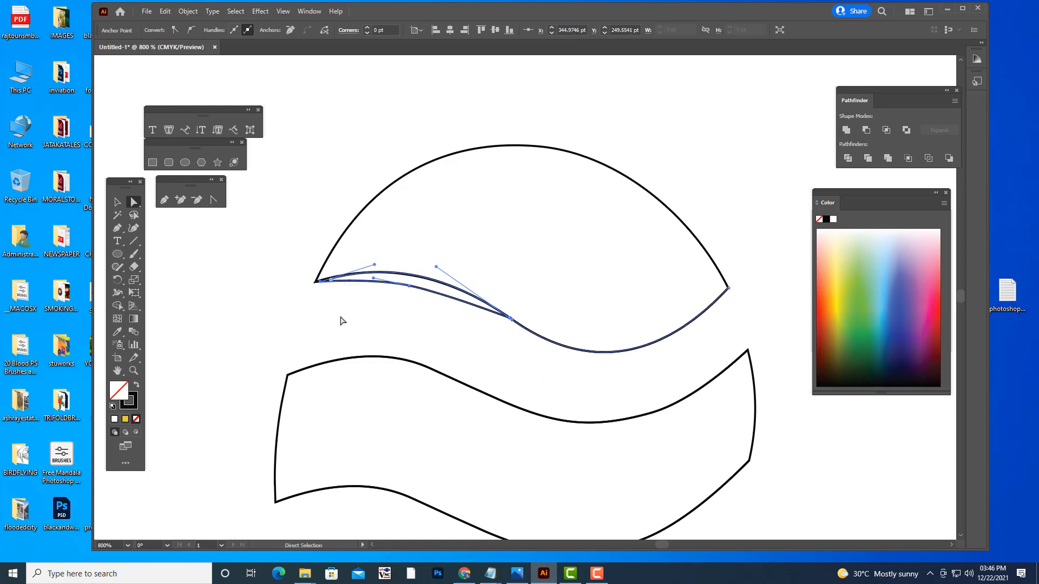
pyautogui.click(416, 341)
# - Draw a shallow curve with the Pen tool from the middle of the second segment's upper edge to its right corner
pyautogui.scroll(-2, 635, 288)
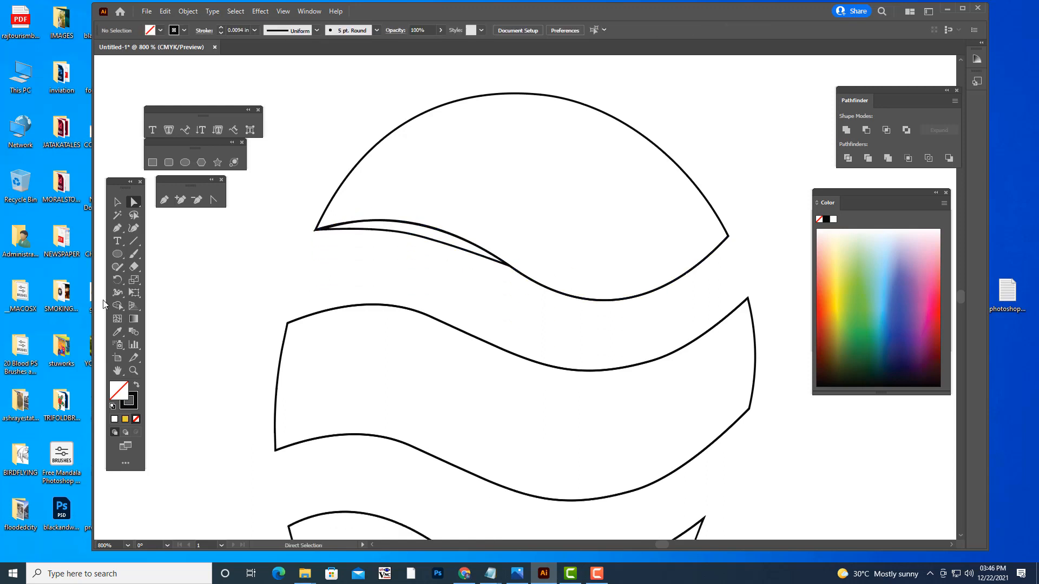
pyautogui.click(118, 229)
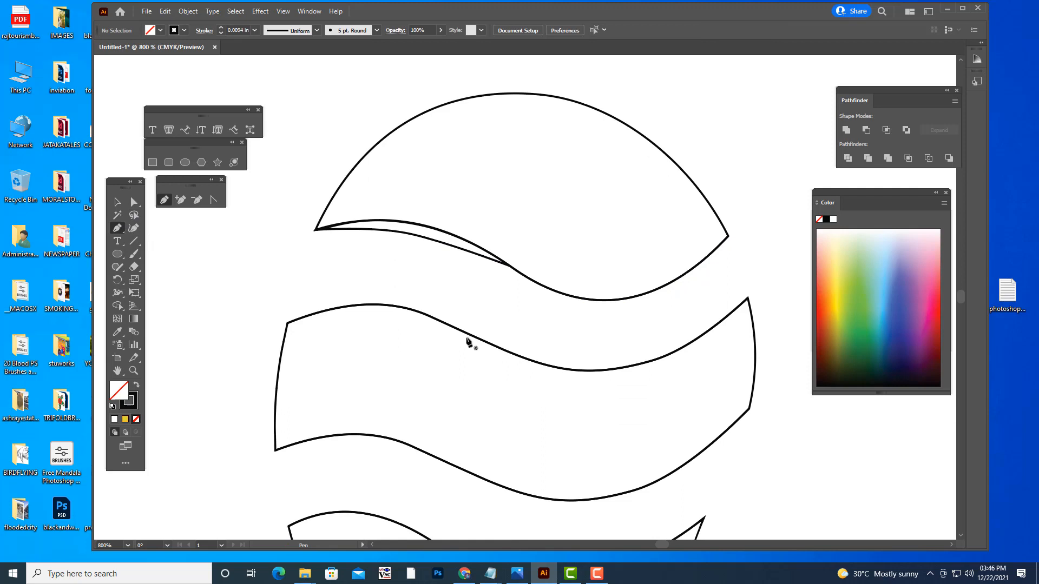
pyautogui.click(500, 347)
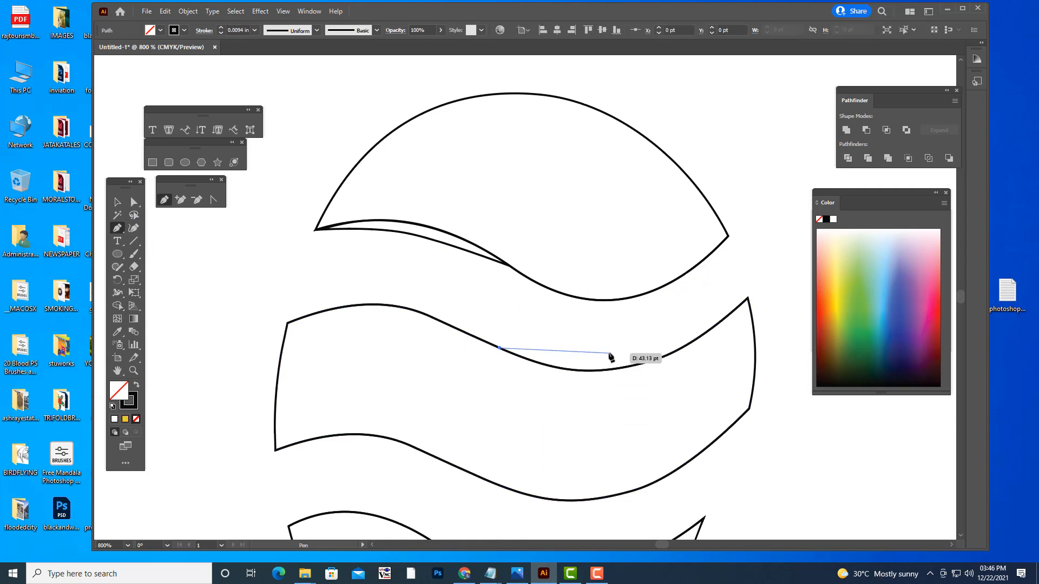
pyautogui.moveTo(608, 355); pyautogui.dragTo(657, 350)
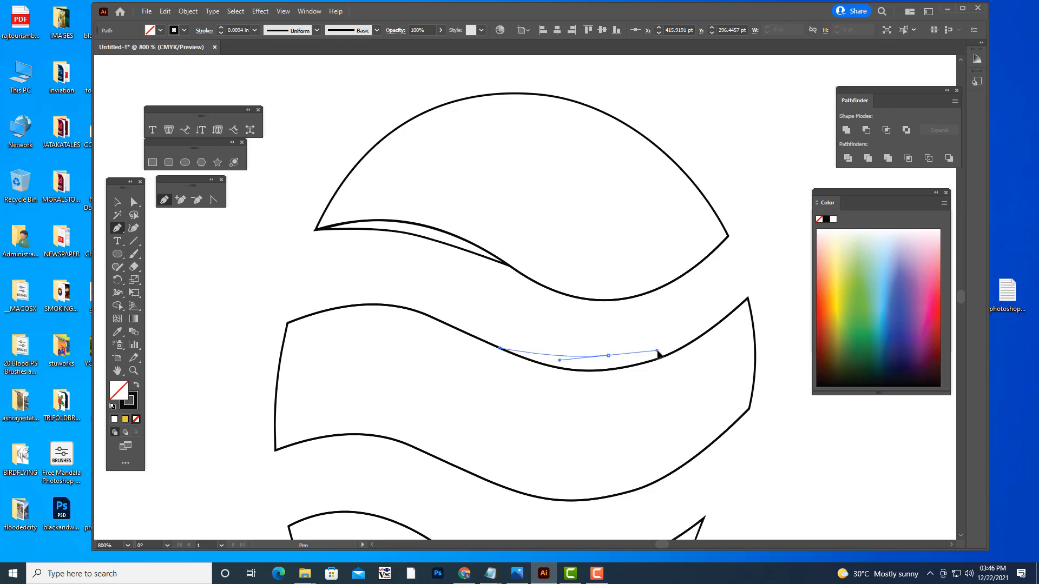
pyautogui.click(747, 299)
pyautogui.click(748, 299)
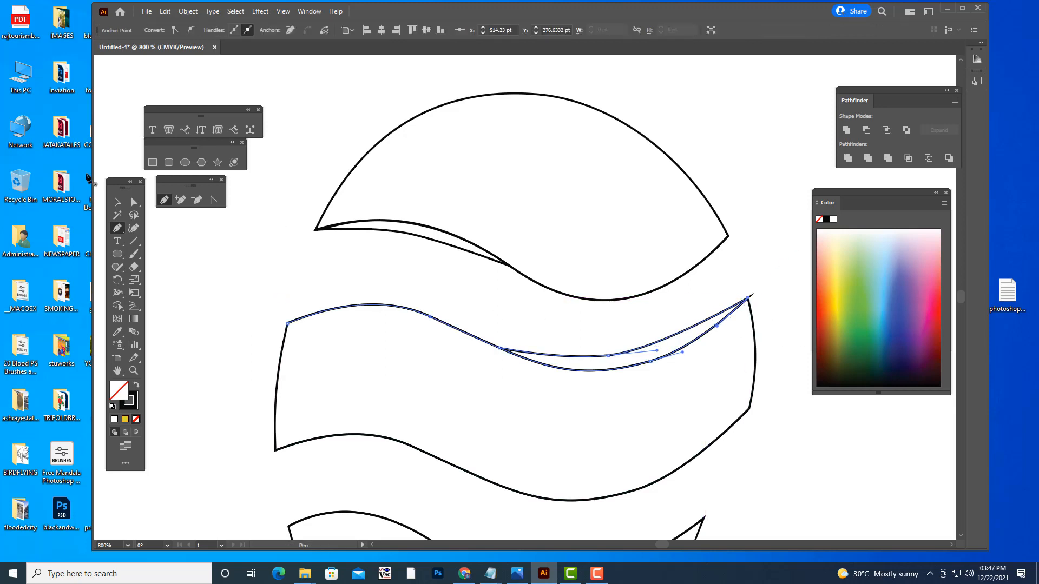
# - Try shifting the path end anchor at the second segment's upper right corner with Direct Selection, then undo the move
pyautogui.click(135, 201)
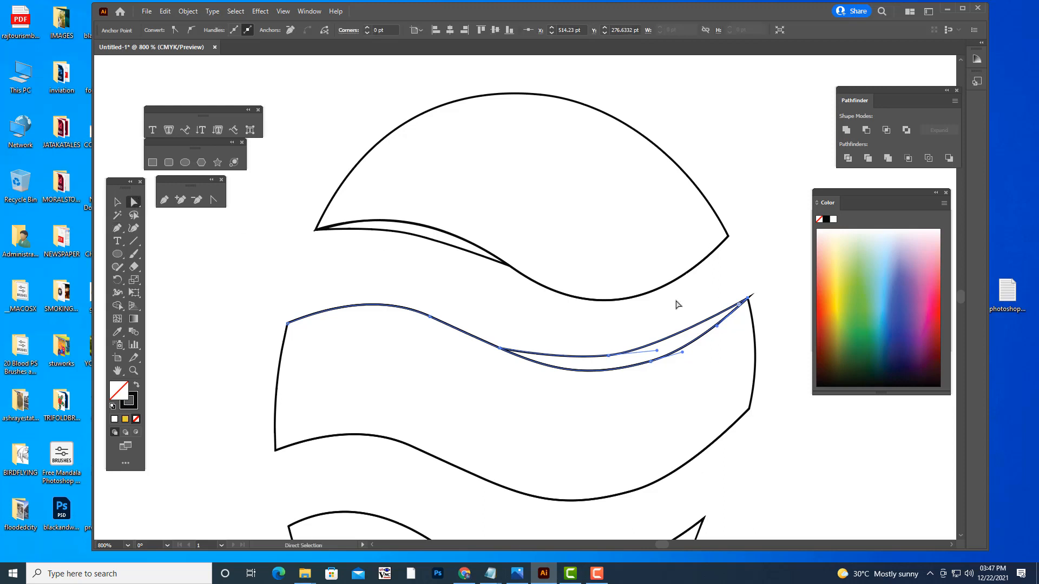
pyautogui.click(772, 299)
pyautogui.click(748, 298)
pyautogui.moveTo(748, 299)
pyautogui.mouseDown()
pyautogui.moveTo(722, 321)
pyautogui.moveTo(748, 298)
pyautogui.mouseUp()
pyautogui.hotkey('ctrl', 'z')
pyautogui.keyDown('ctrl'); pyautogui.click(772, 277); pyautogui.keyUp('ctrl')
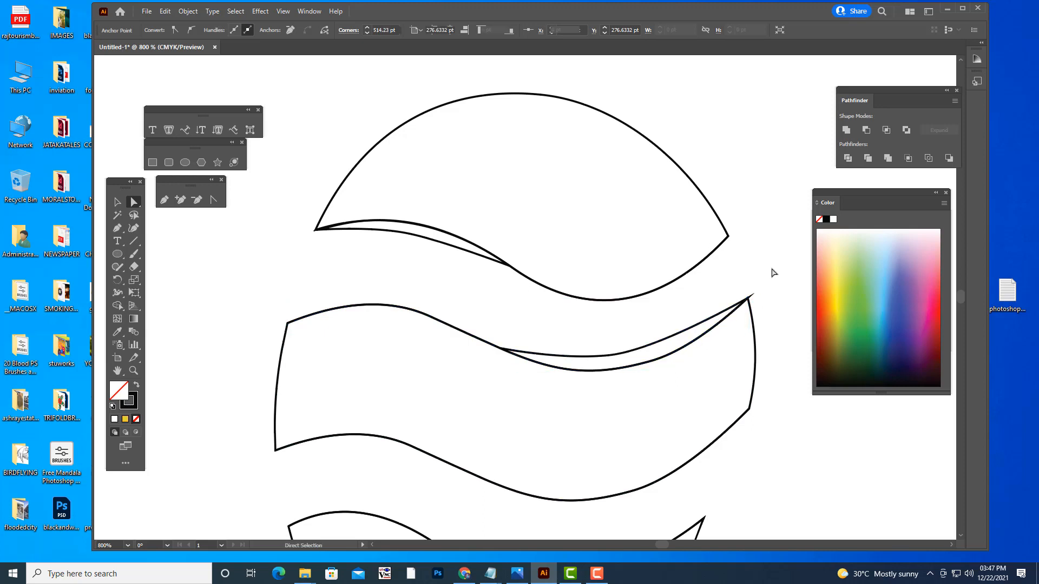
# - Reshape the accent curve along the second segment's upper edge with Direct Selection, moving its middle anchor and handles for a smoother arc
pyautogui.click(748, 299)
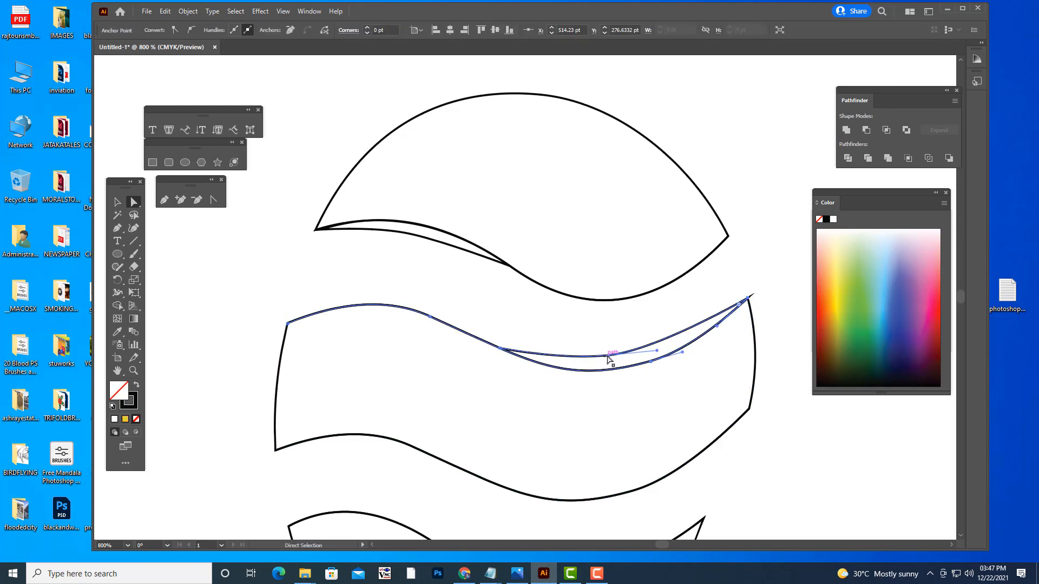
pyautogui.moveTo(608, 358); pyautogui.dragTo(566, 355)
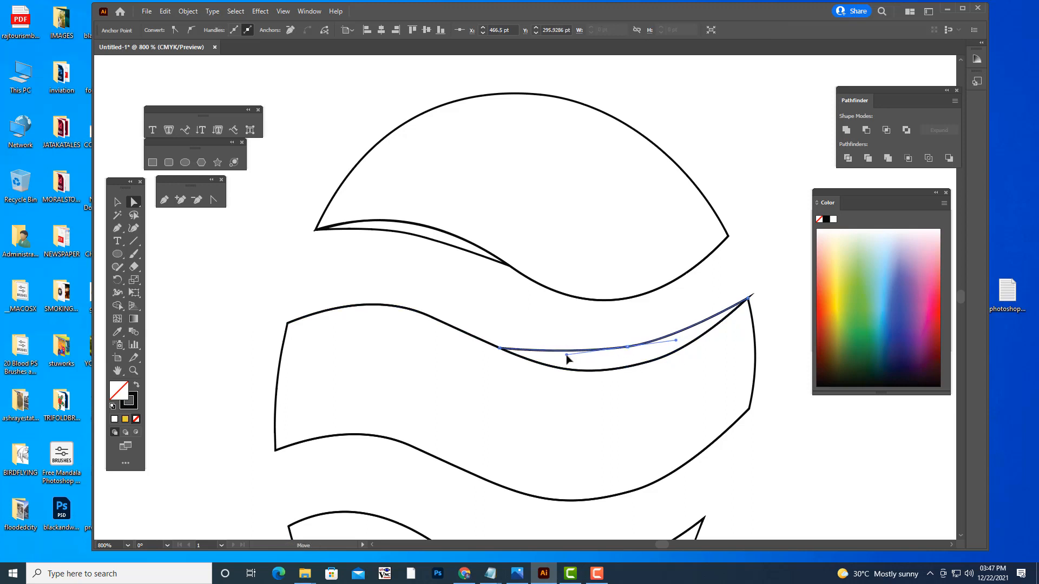
pyautogui.moveTo(676, 340); pyautogui.dragTo(700, 337)
pyautogui.click(733, 275)
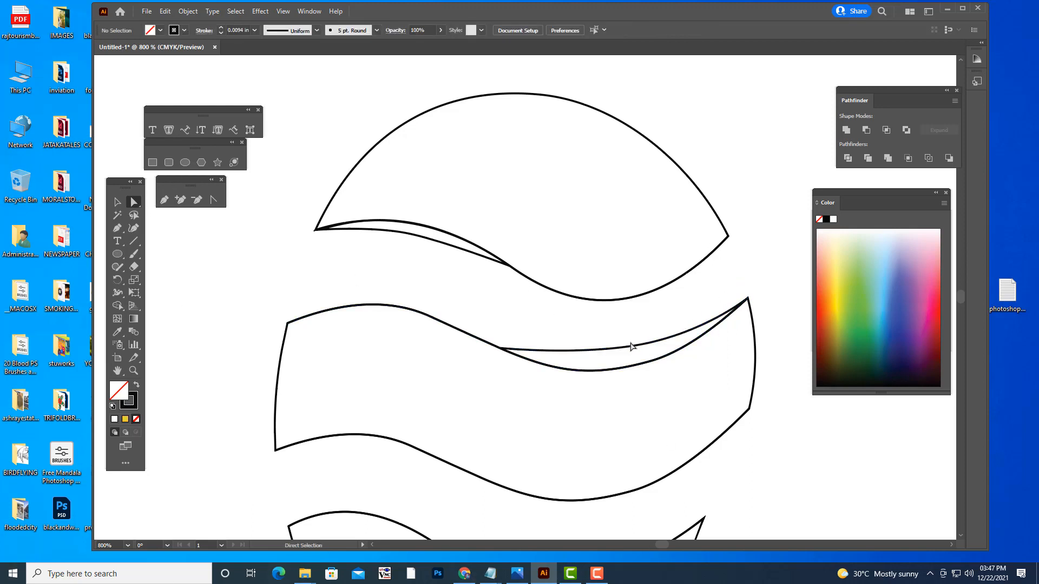
pyautogui.moveTo(631, 346); pyautogui.dragTo(626, 354)
pyautogui.click(672, 302)
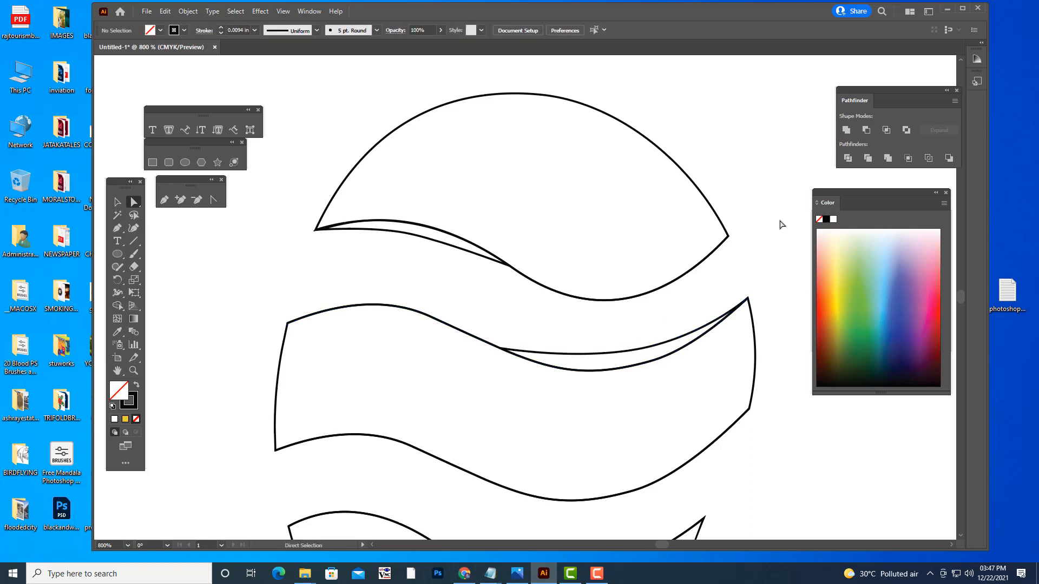
pyautogui.scroll(-4, 780, 224)
pyautogui.scroll(-1, 780, 225)
pyautogui.hotkey('ctrl', '-')
pyautogui.hotkey('ctrl', '-')
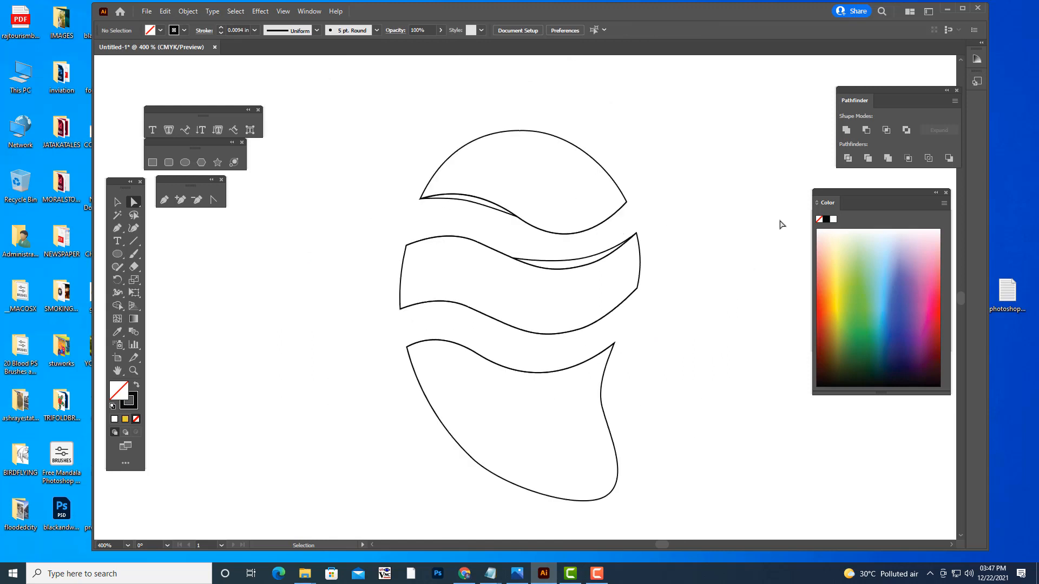
pyautogui.hotkey('ctrl', '=')
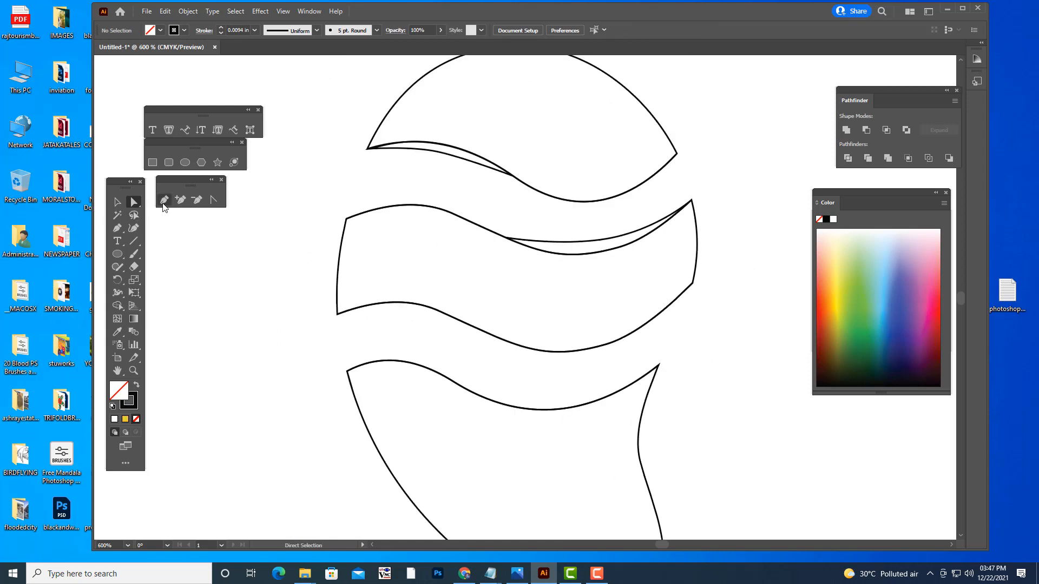
pyautogui.click(164, 199)
pyautogui.moveTo(337, 315); pyautogui.dragTo(439, 316)
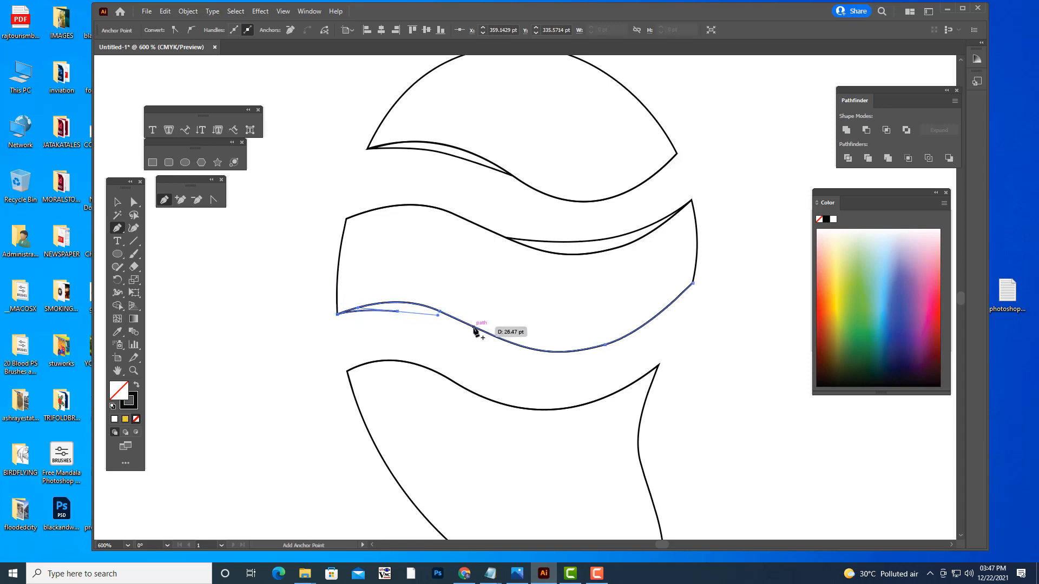
pyautogui.click(473, 327)
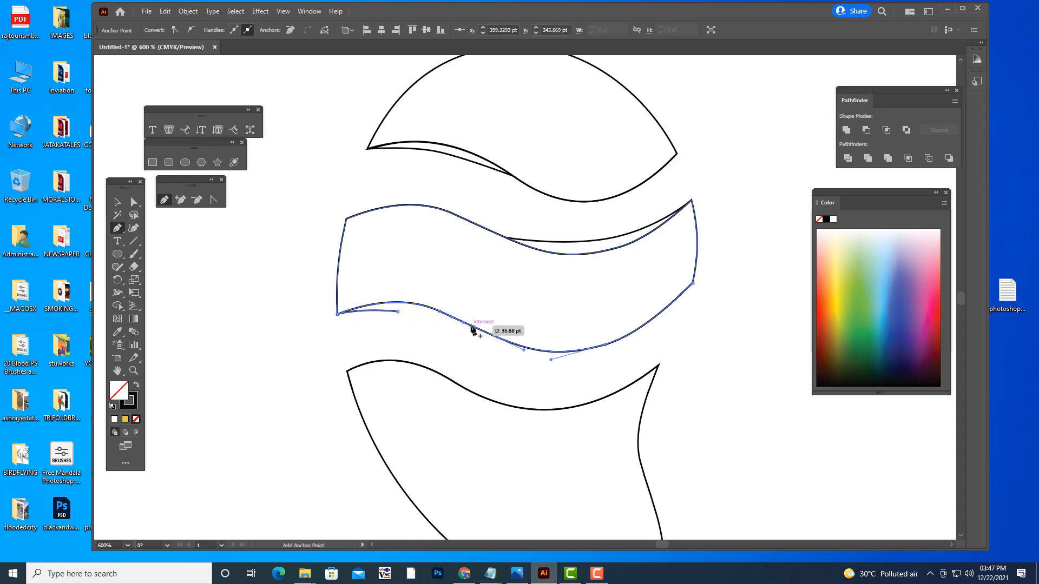
pyautogui.click(471, 327)
pyautogui.hotkey('ctrl', 'z')
pyautogui.hotkey('ctrl', 'z')
pyautogui.hotkey('ctrl', 'z')
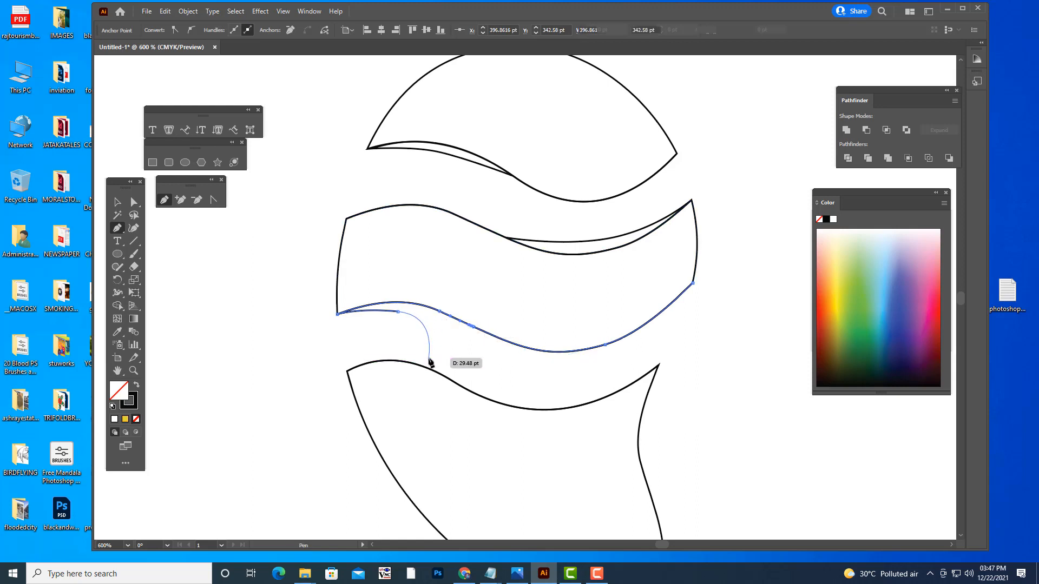
# - Draw a shallow Pen curve from the second segment's lower left corner to its lower edge, and adjust the middle handle with Direct Selection
pyautogui.click(337, 314)
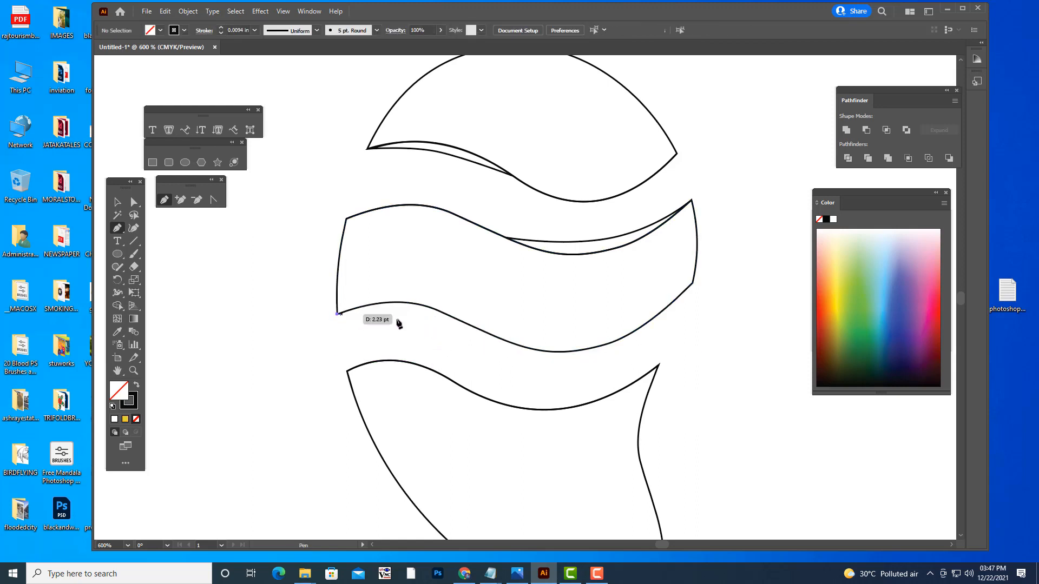
pyautogui.moveTo(397, 311); pyautogui.dragTo(417, 314)
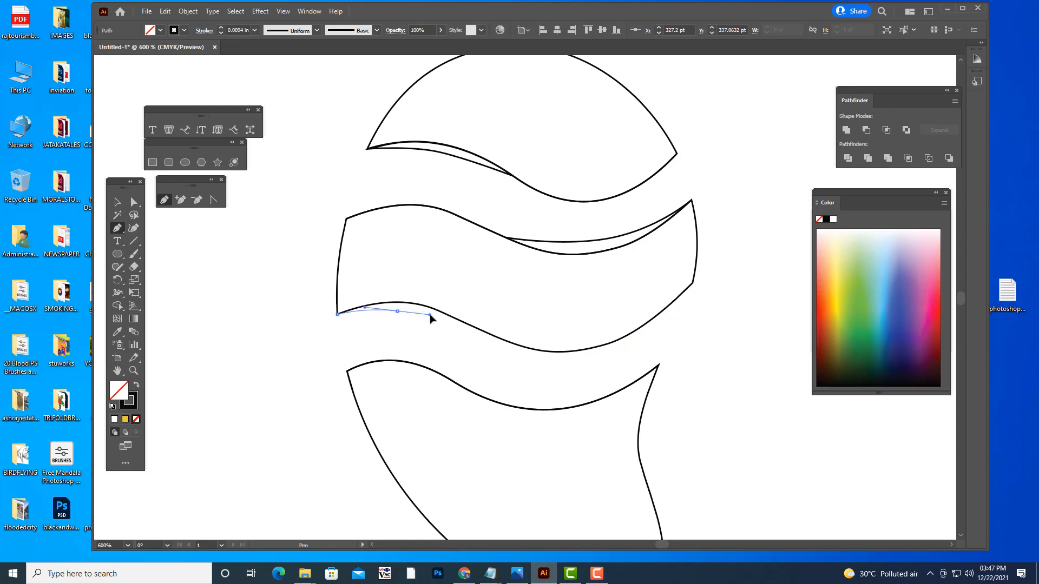
pyautogui.click(468, 323)
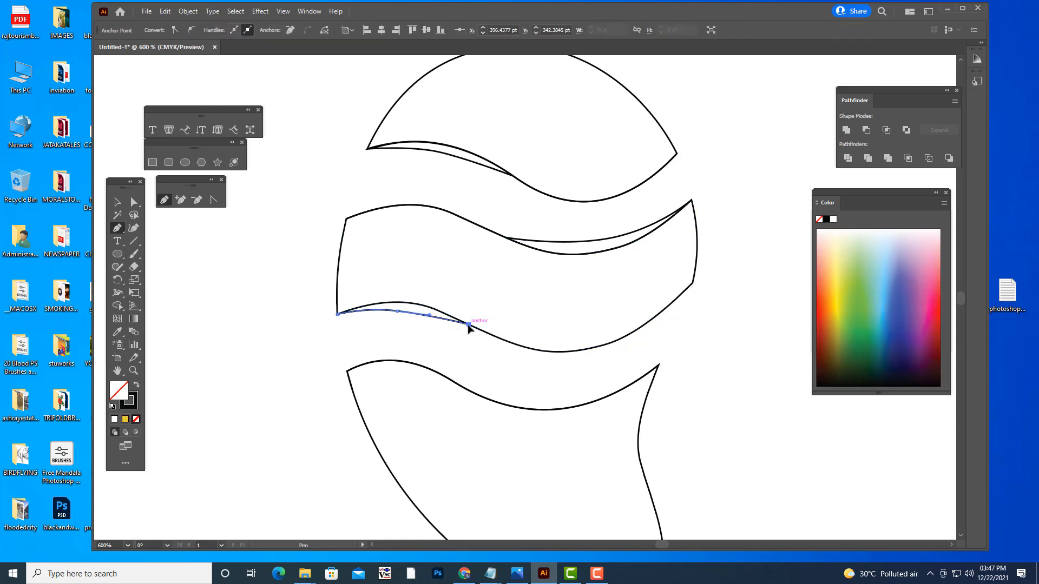
pyautogui.click(134, 202)
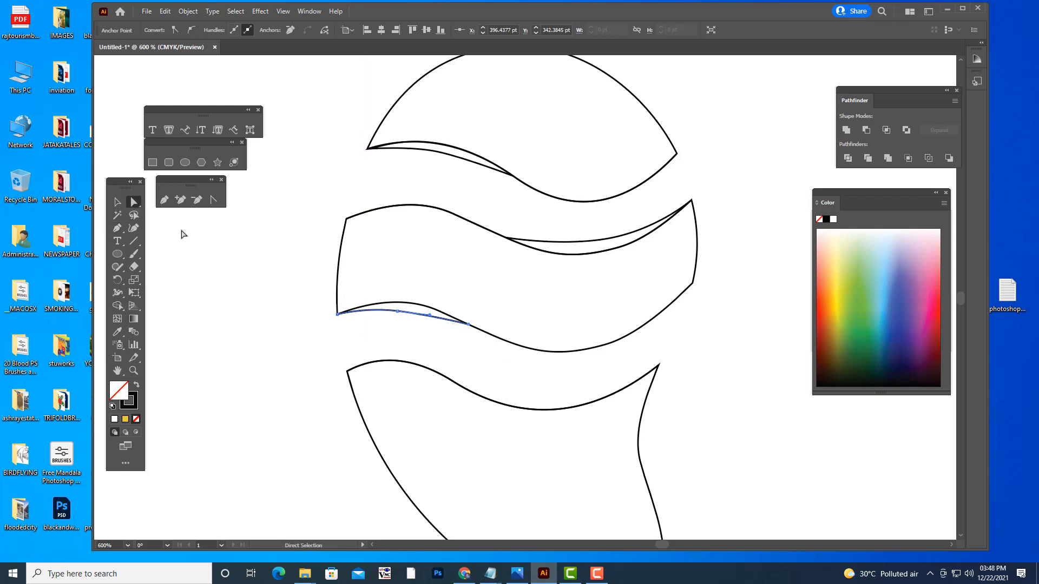
pyautogui.moveTo(398, 313); pyautogui.dragTo(427, 313)
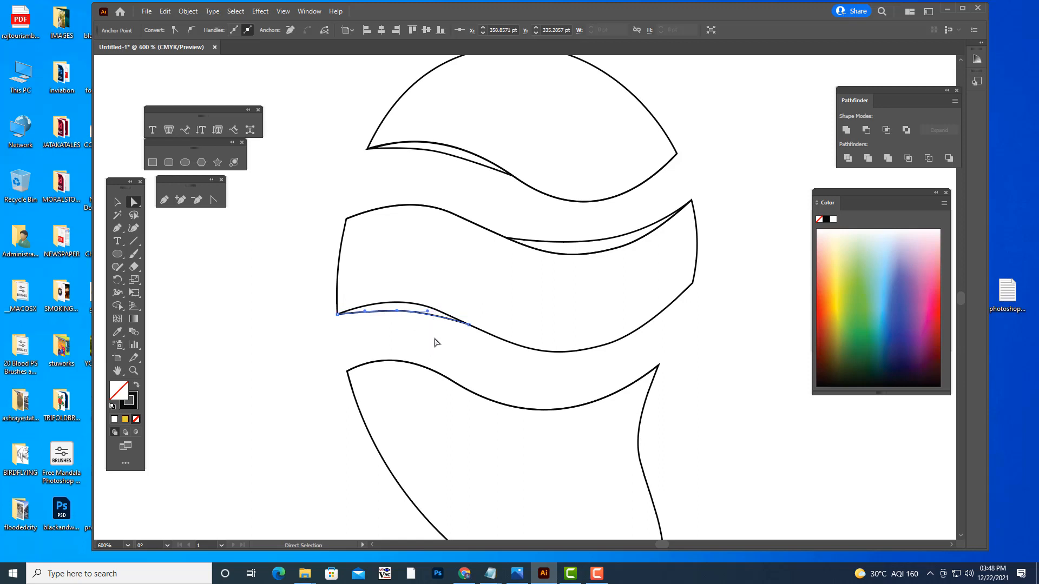
pyautogui.click(436, 342)
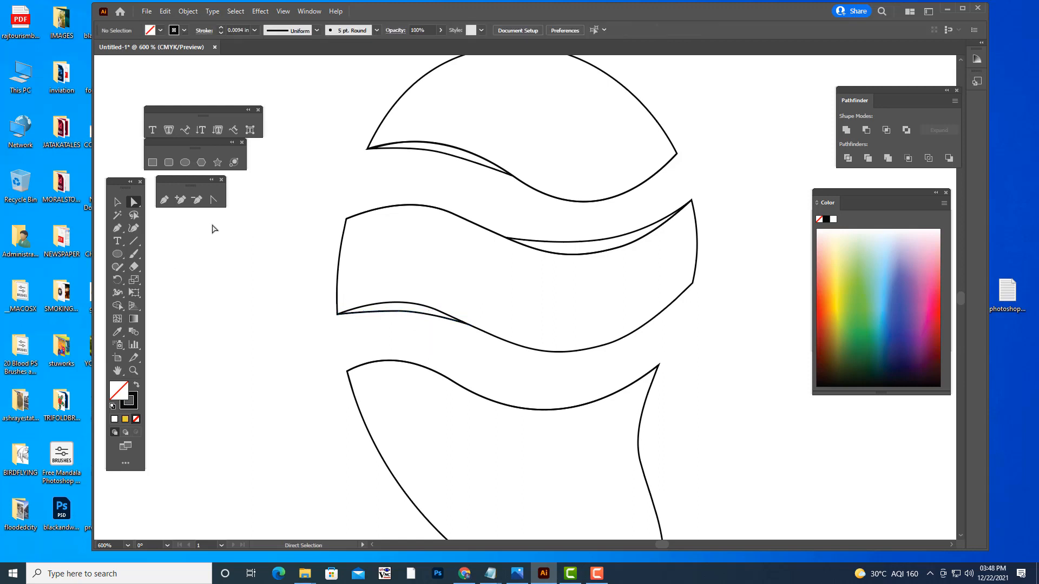
# - Draw a shallow Pen curve from the bottom segment's wavy upper edge, near its left third, to its upper right corner
pyautogui.click(164, 200)
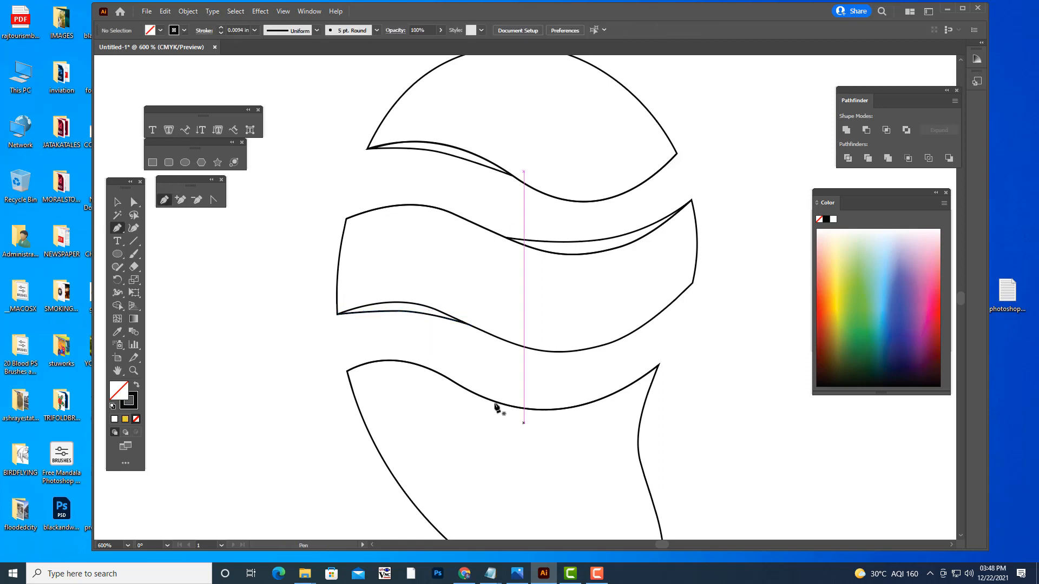
pyautogui.click(458, 385)
pyautogui.moveTo(549, 392); pyautogui.dragTo(595, 388)
pyautogui.click(658, 366)
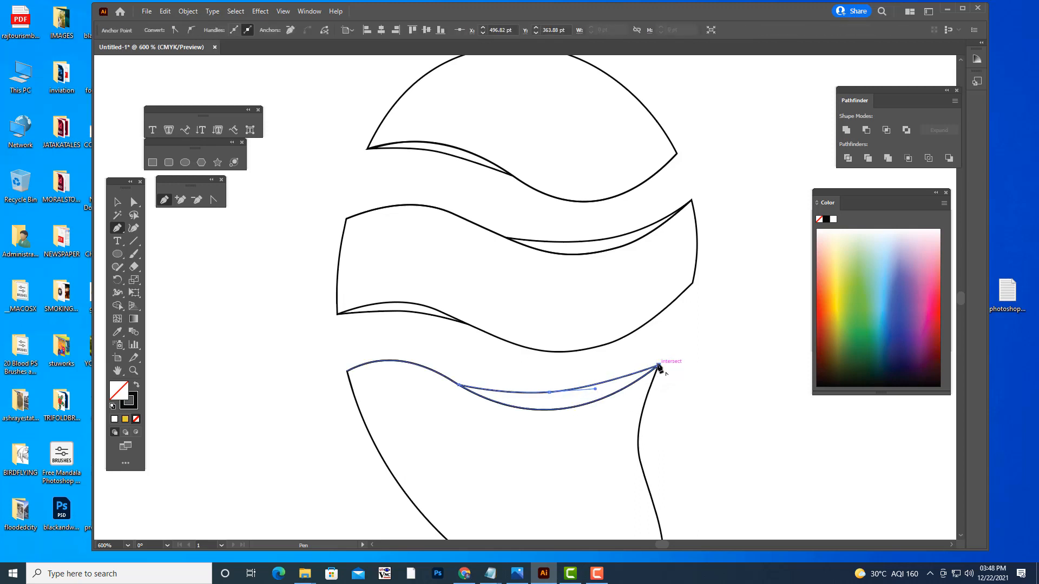
# - Lower the middle anchor of the bottom segment's accent curve to about X 442 pt, Y 382 pt with Direct Selection
pyautogui.click(134, 202)
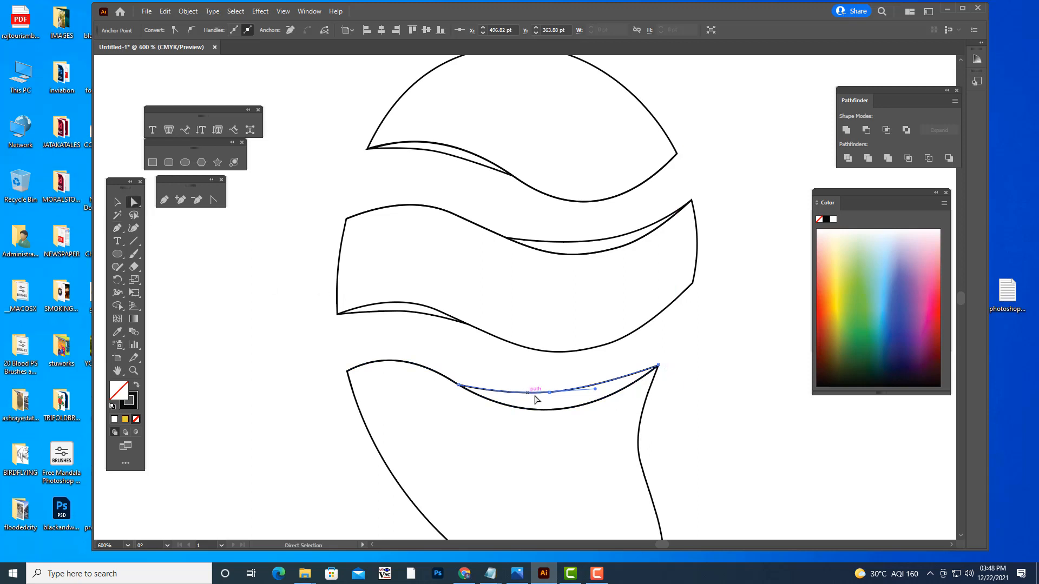
pyautogui.moveTo(550, 394); pyautogui.dragTo(556, 398)
pyautogui.moveTo(555, 401); pyautogui.dragTo(613, 394)
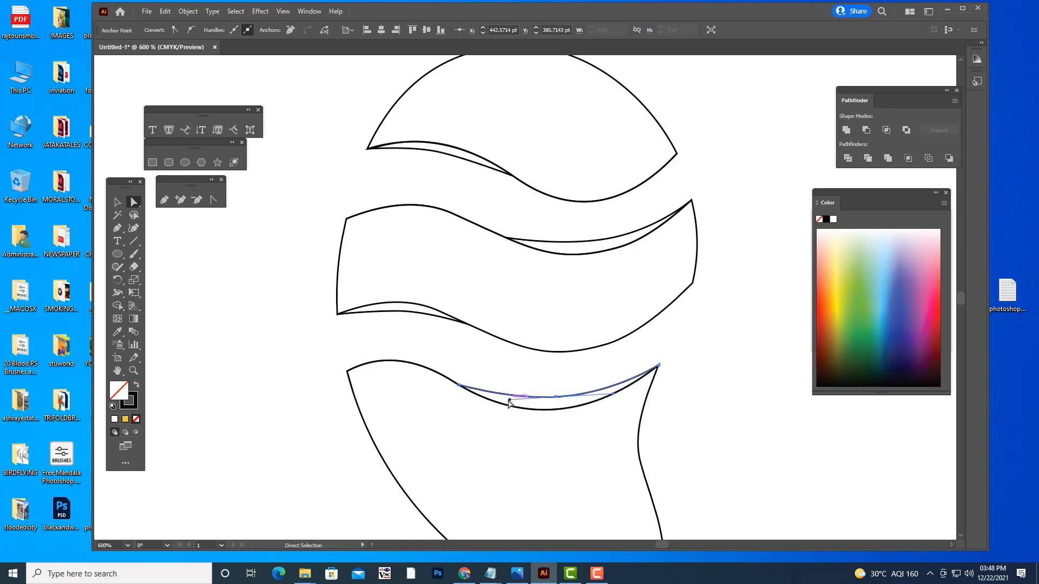
pyautogui.moveTo(509, 399); pyautogui.dragTo(556, 403)
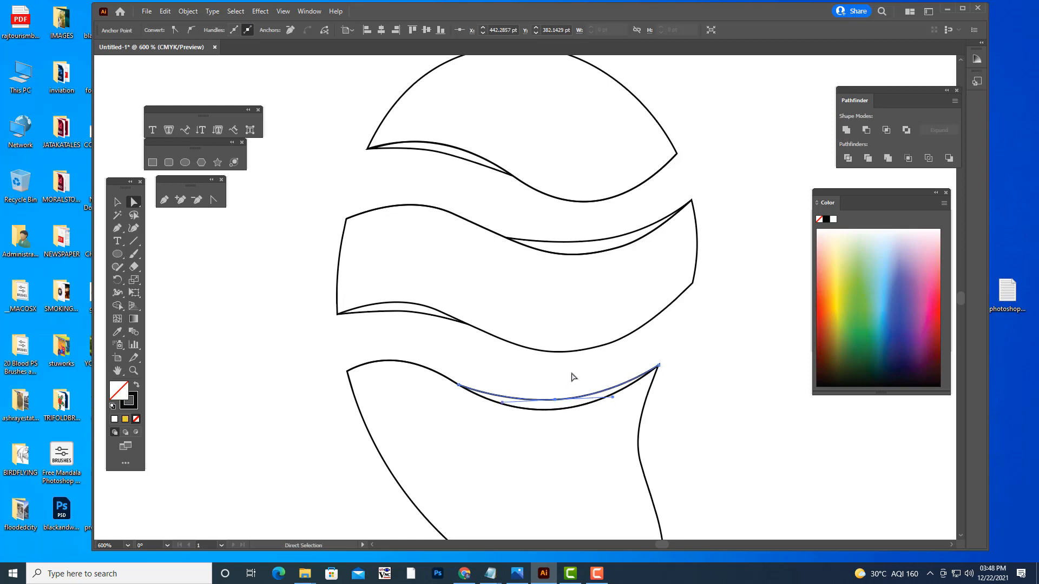
pyautogui.click(681, 372)
# - Select all the paths and fill the three main segments with orange using Shape Builder
pyautogui.hotkey('ctrl', '-')
pyautogui.hotkey('ctrl', '-')
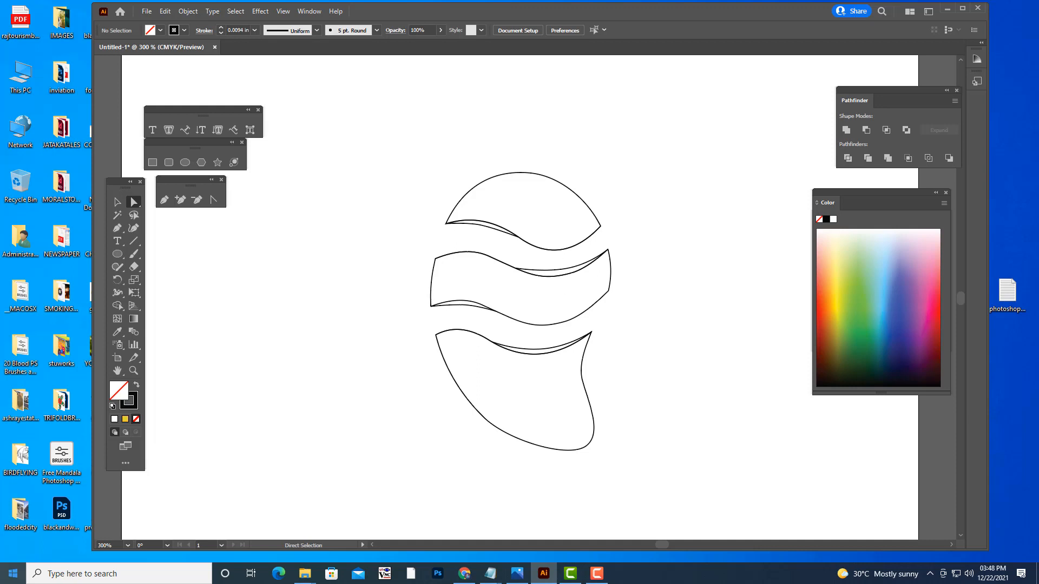
pyautogui.click(472, 252)
pyautogui.click(696, 281)
pyautogui.moveTo(372, 137); pyautogui.dragTo(698, 529)
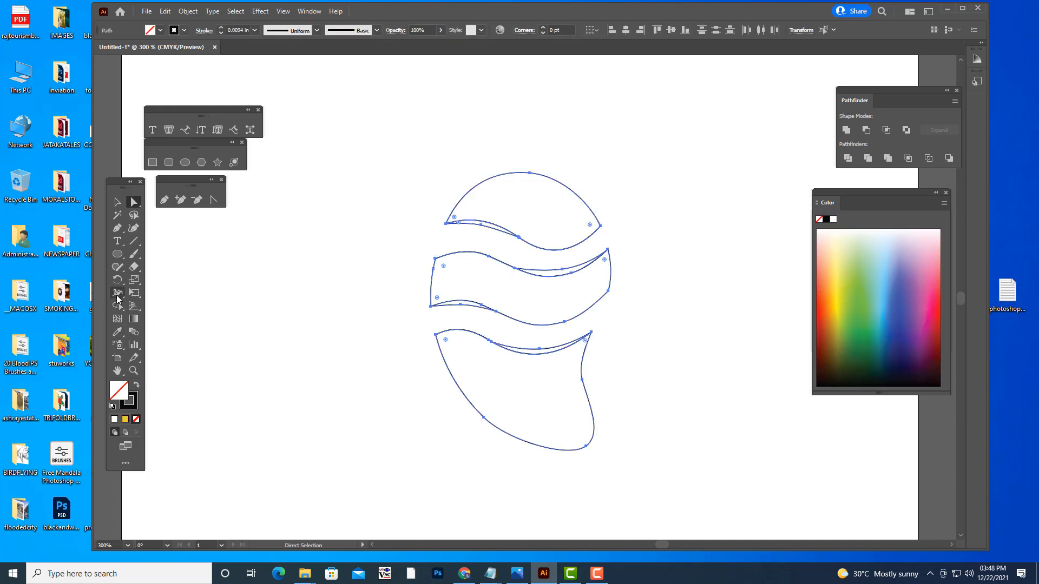
pyautogui.click(117, 306)
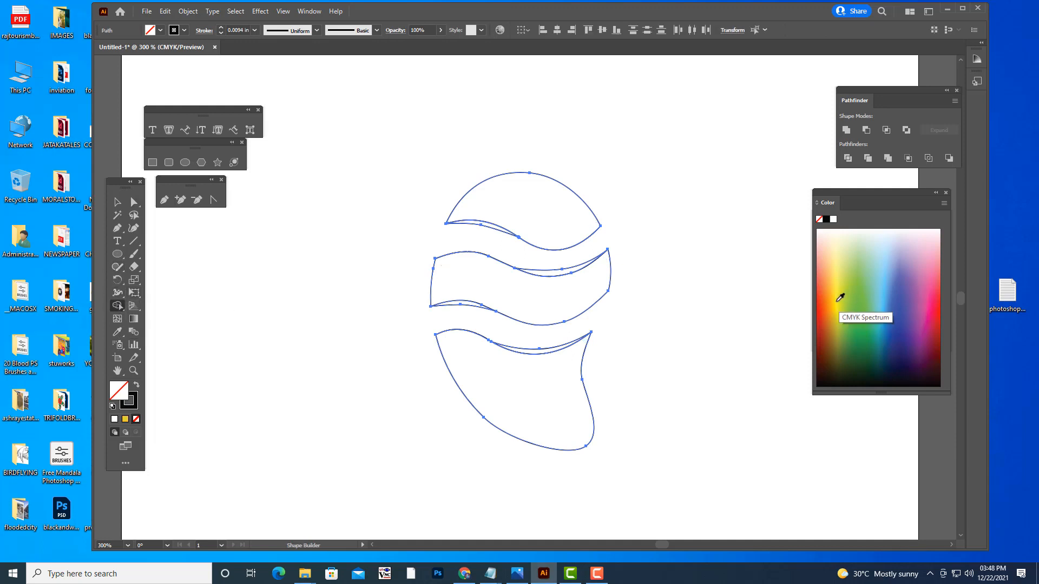
pyautogui.click(841, 297)
pyautogui.click(533, 209)
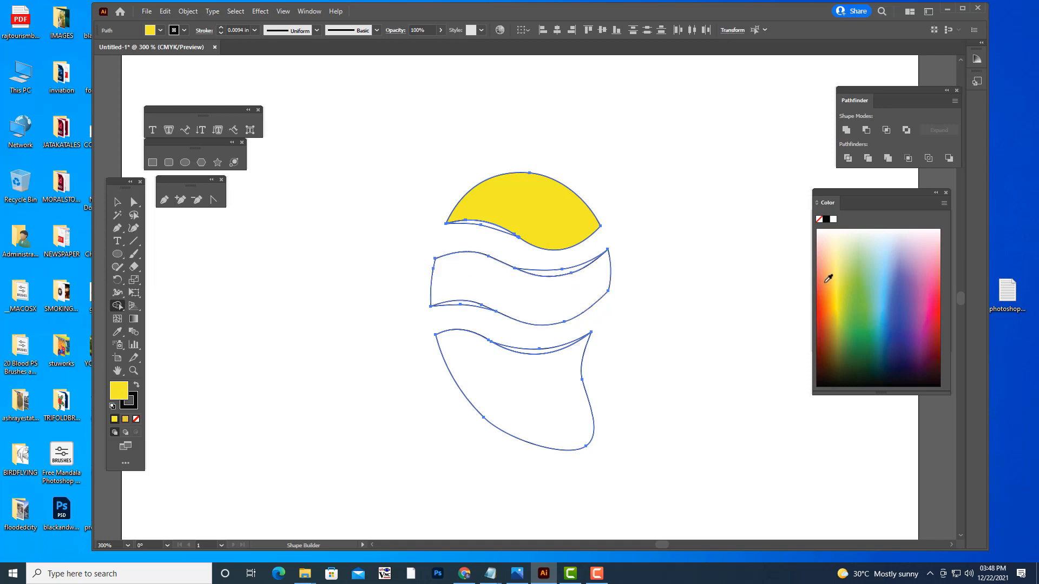
pyautogui.click(833, 299)
pyautogui.click(515, 209)
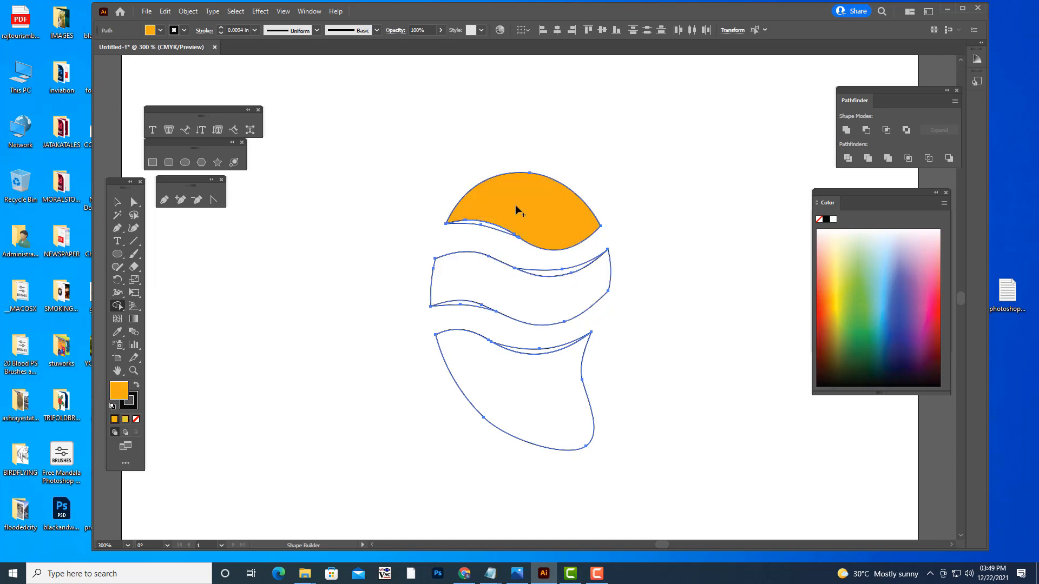
pyautogui.click(514, 308)
pyautogui.click(544, 403)
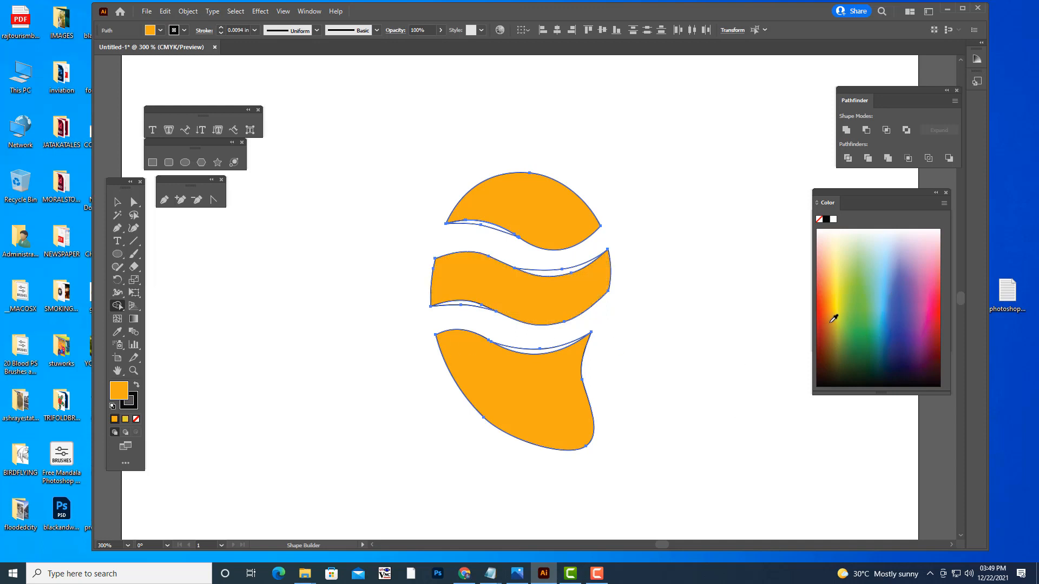
# - Fill the thin accent areas along the segment edges with a lighter yellow-orange using Shape Builder, and deselect the artwork
pyautogui.click(835, 303)
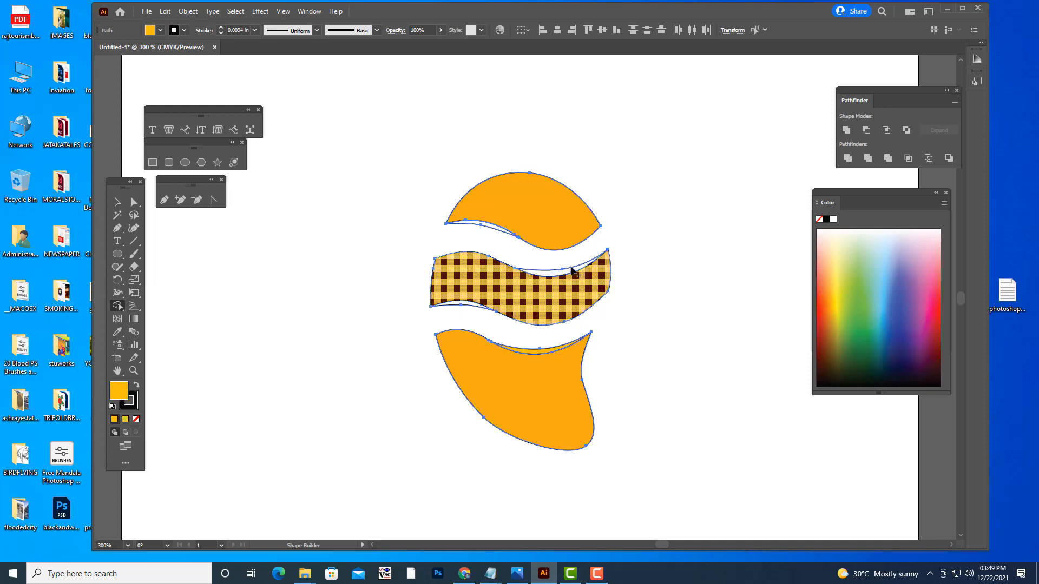
pyautogui.click(553, 275)
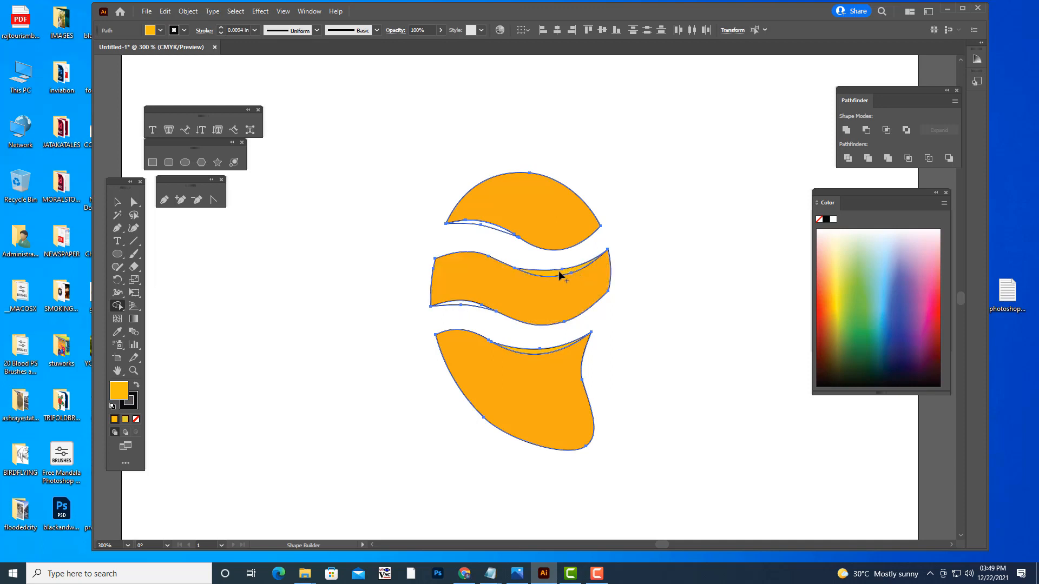
pyautogui.click(466, 306)
pyautogui.click(493, 232)
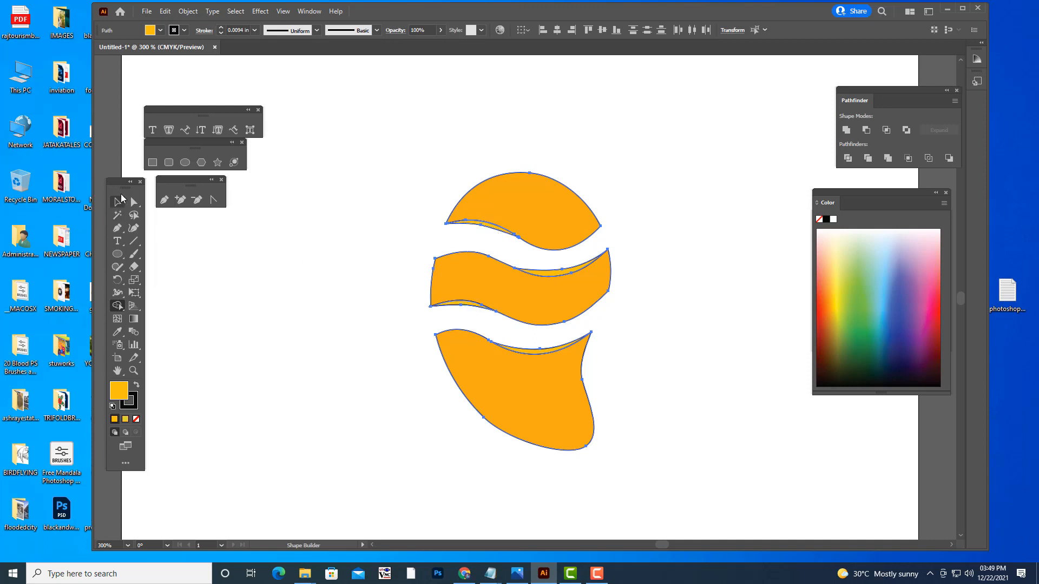
pyautogui.click(117, 202)
pyautogui.click(340, 295)
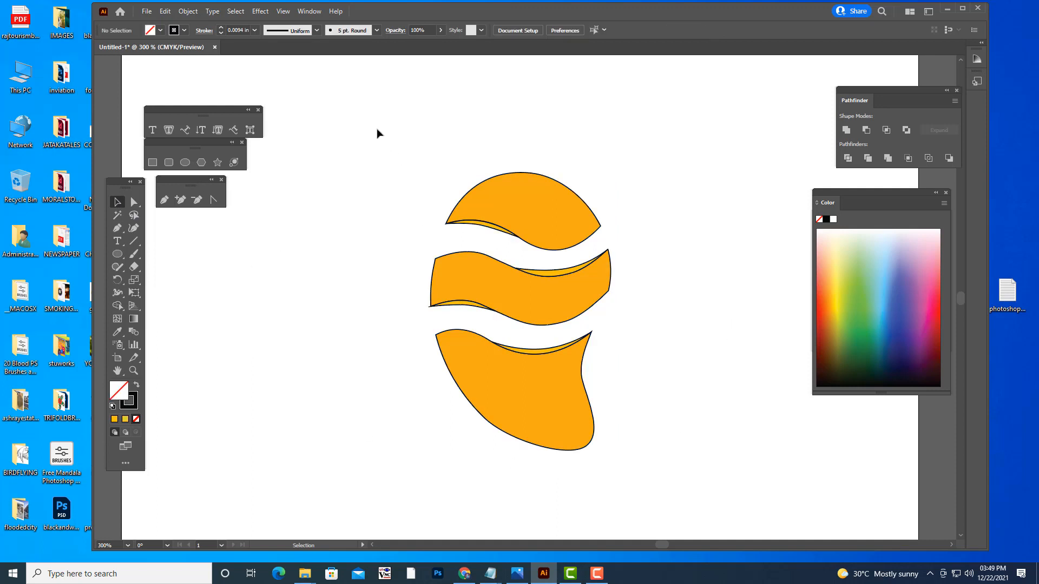
# - Remove the black stroke from all the logo shapes
pyautogui.moveTo(377, 128); pyautogui.dragTo(693, 533)
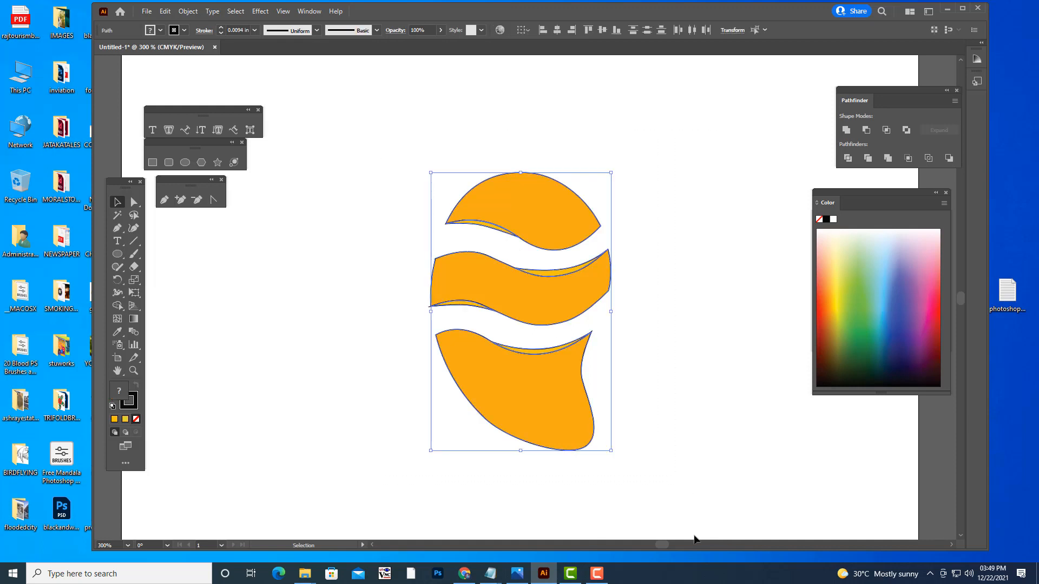
pyautogui.click(135, 419)
pyautogui.click(117, 391)
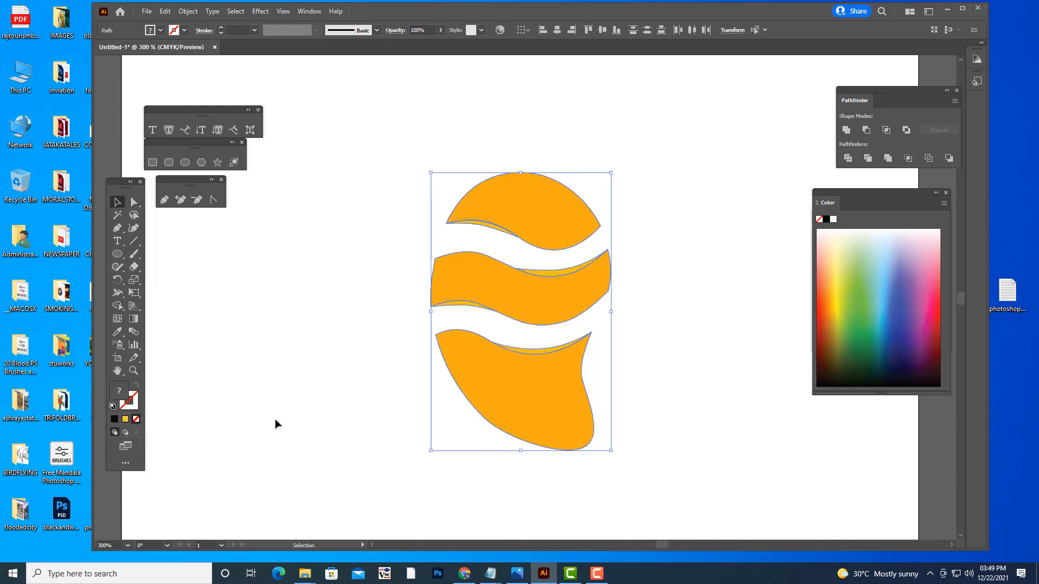
pyautogui.click(276, 424)
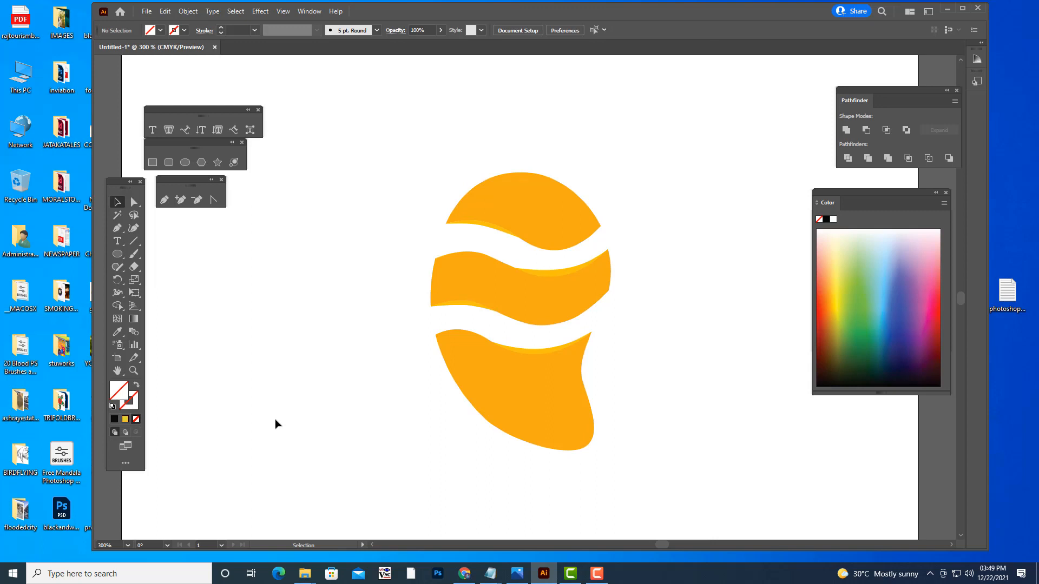
# - Select the middle wavy segment and fill it with the yellow-green to orange radial gradient
pyautogui.hotkey('ctrl', '=')
pyautogui.hotkey('ctrl', '=')
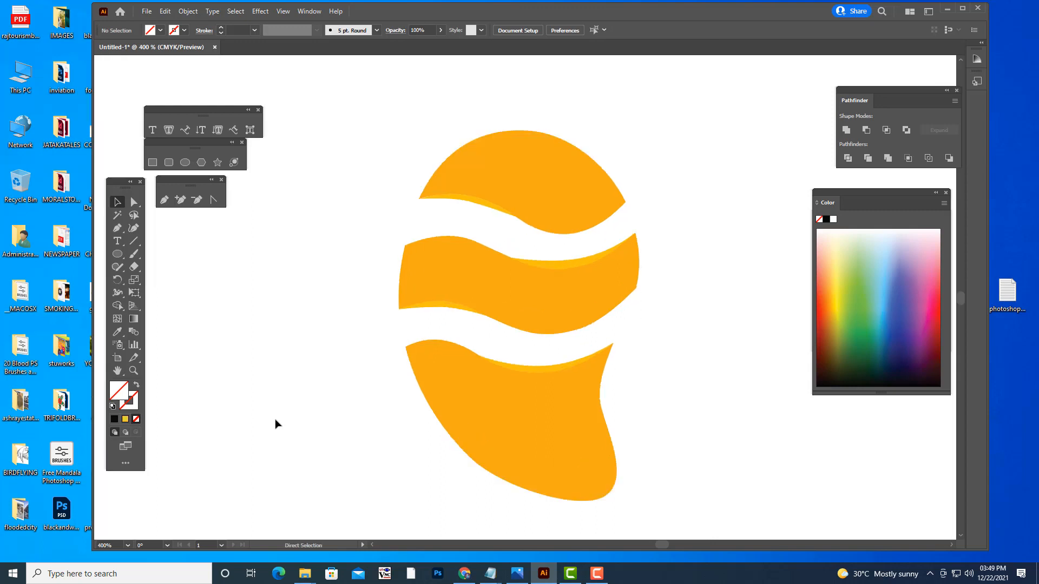
pyautogui.click(554, 318)
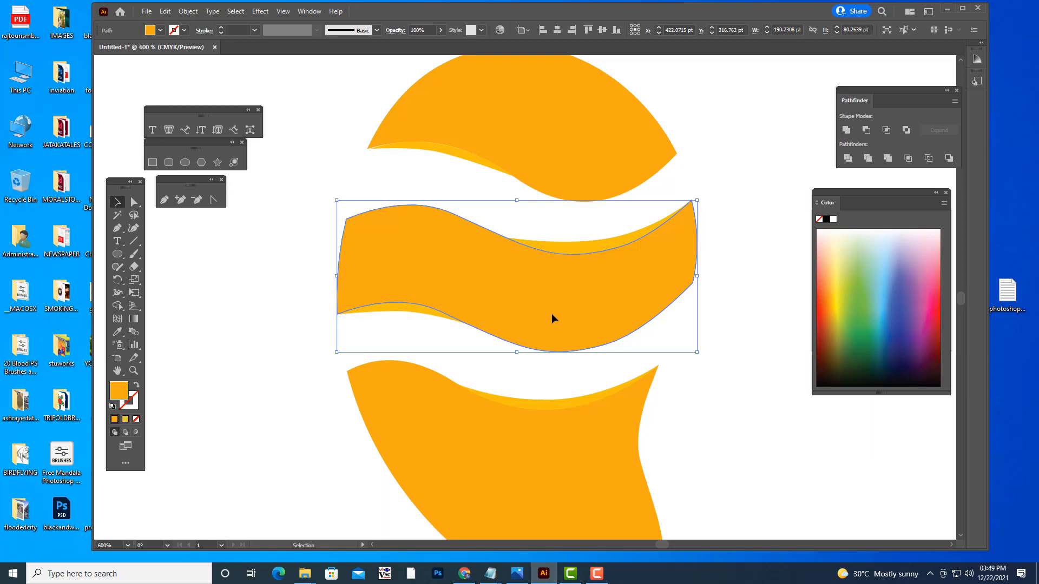
pyautogui.press('a')
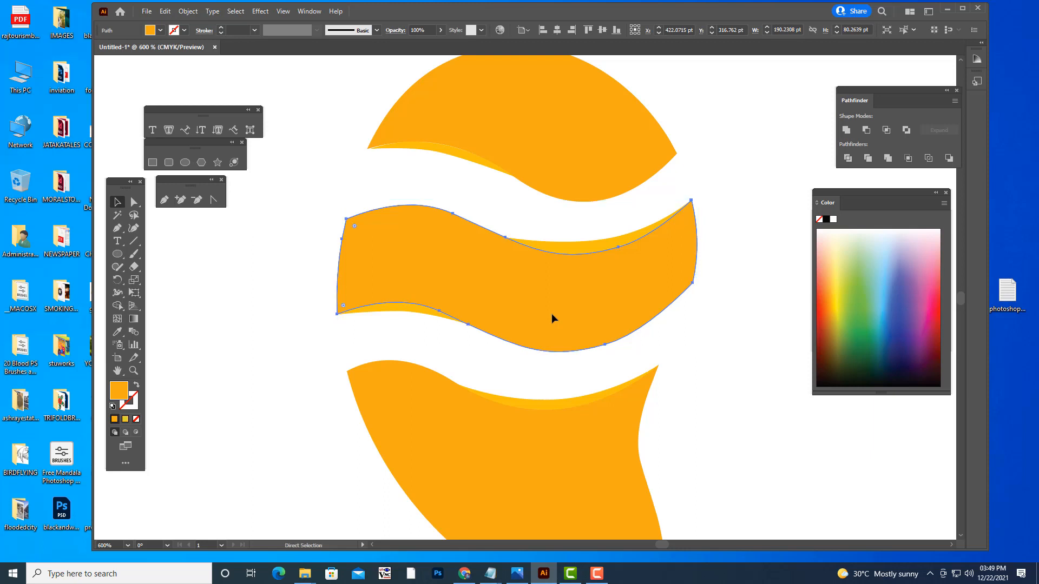
pyautogui.hotkey('ctrl', 'F9')
pyautogui.press('v')
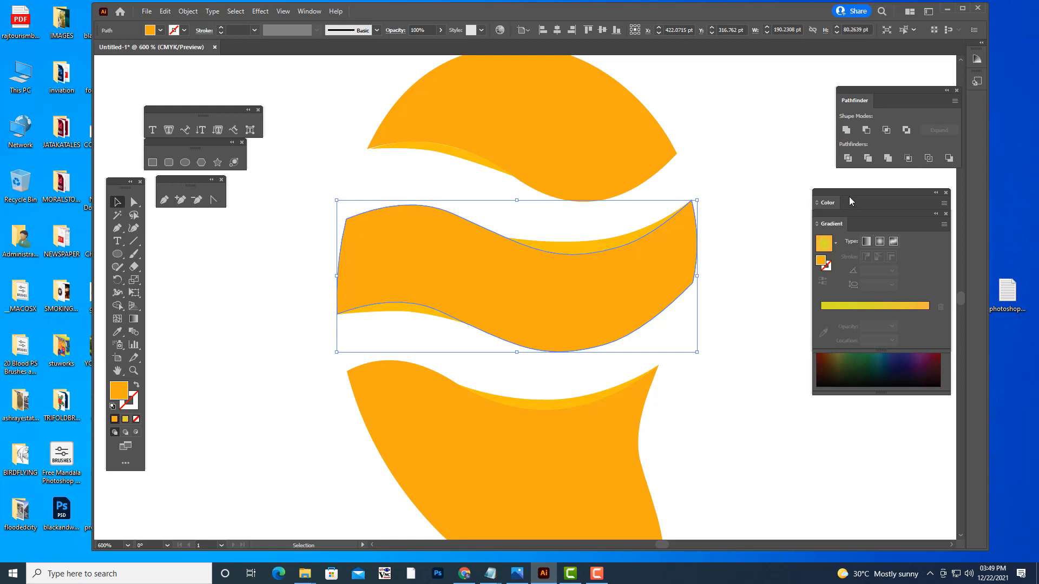
pyautogui.moveTo(848, 192); pyautogui.dragTo(818, 405)
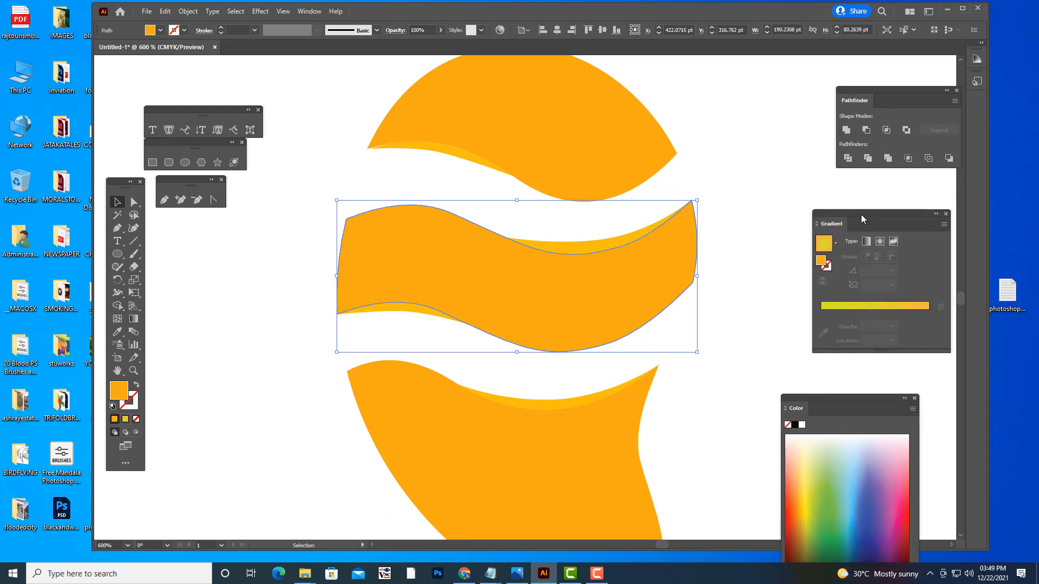
pyautogui.click(828, 307)
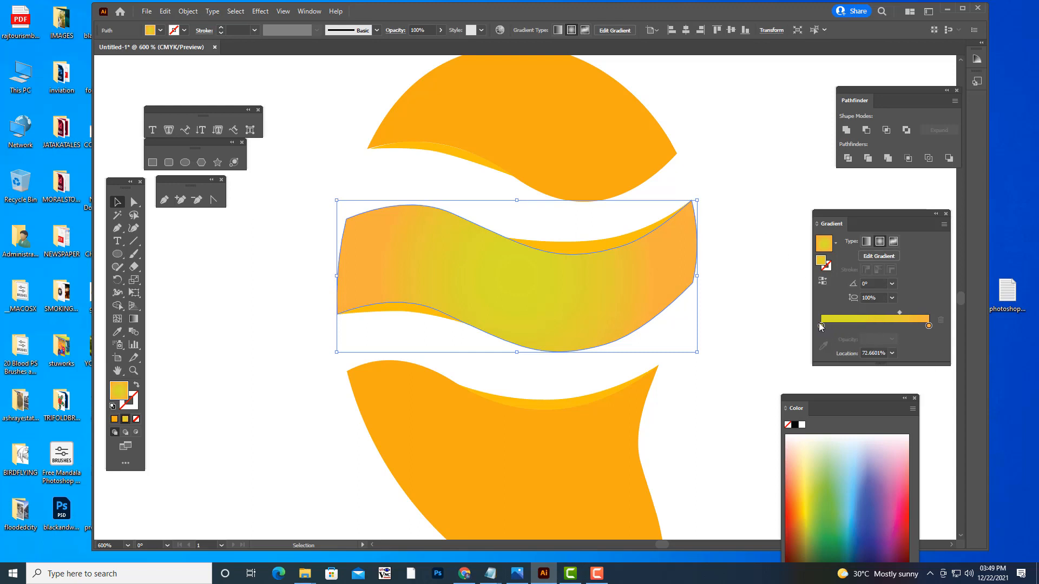
# - Reapply the radial gradient to the middle segment with its midpoint at about 51%, and deselect the segment
pyautogui.click(820, 323)
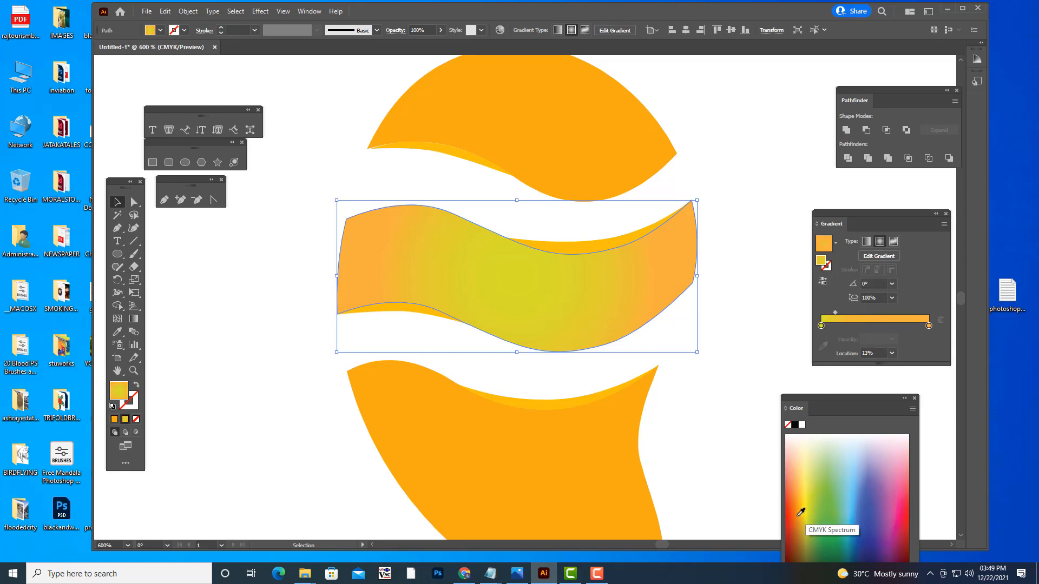
pyautogui.click(799, 493)
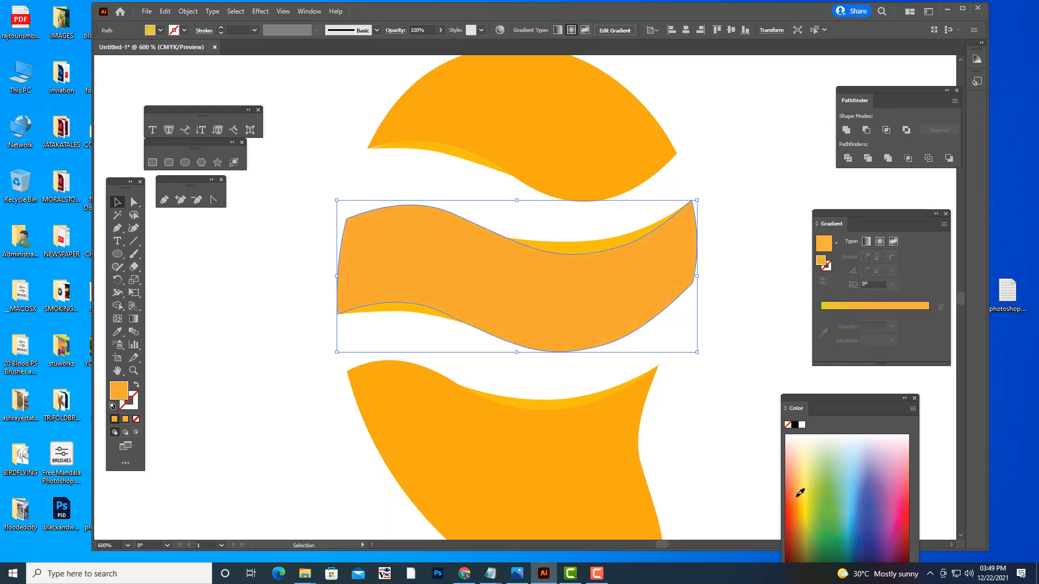
pyautogui.click(826, 312)
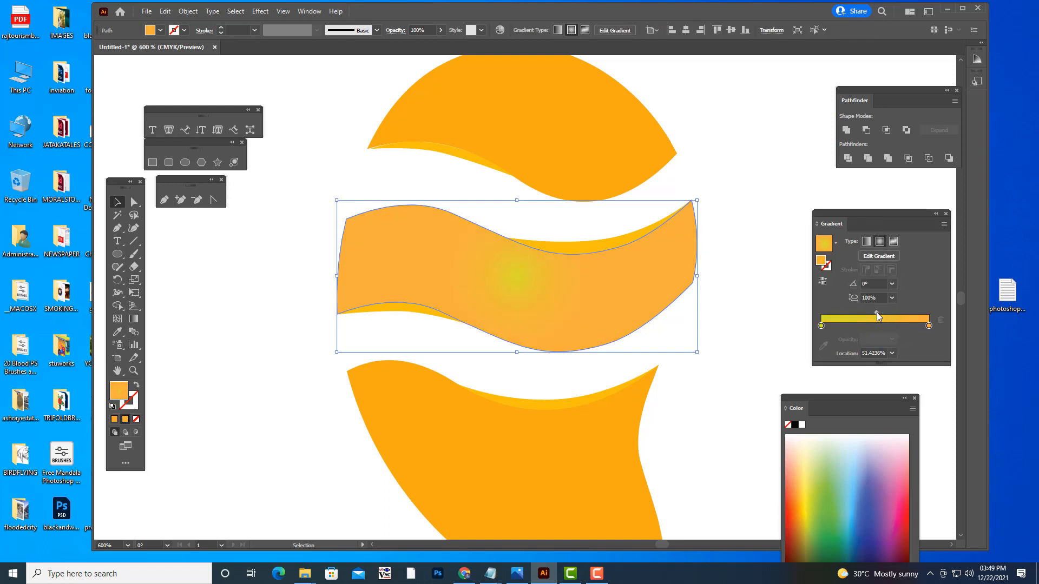
pyautogui.click(928, 326)
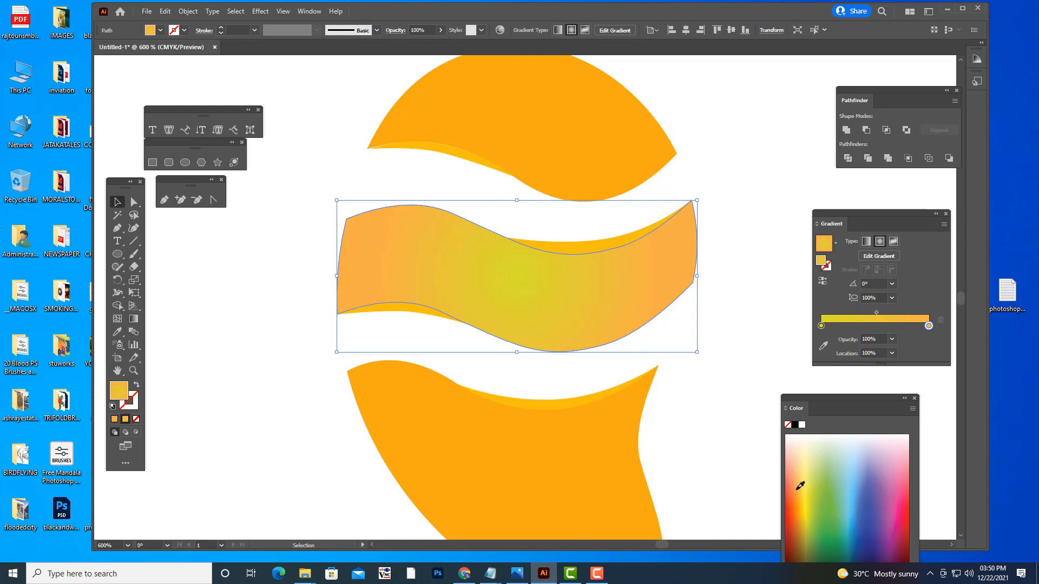
pyautogui.click(177, 242)
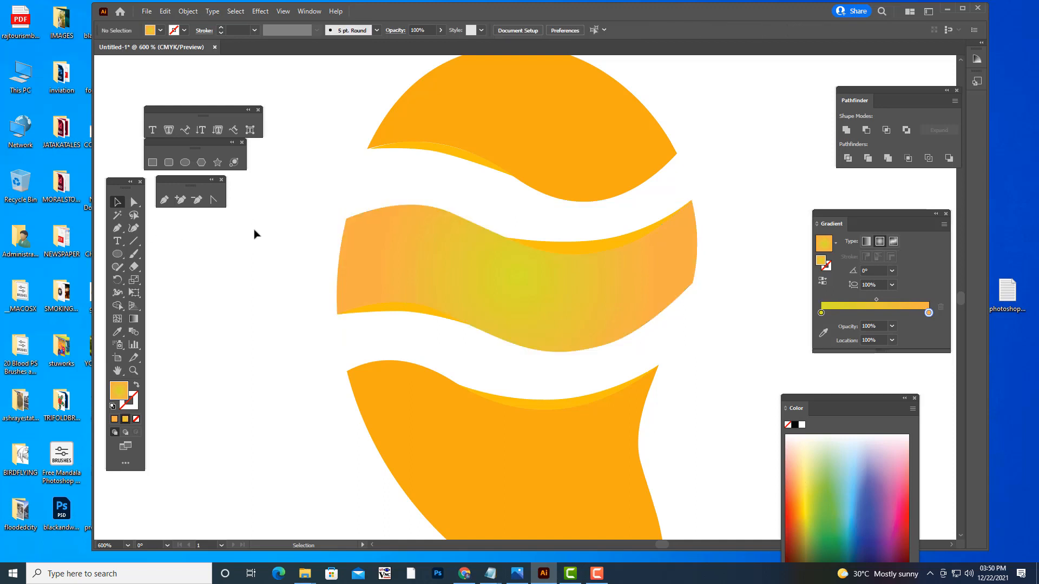
# - Recolor the inner, yellow-green stop of the middle segment's gradient to a light yellow-orange
pyautogui.scroll(-1, 255, 231)
pyautogui.click(522, 233)
pyautogui.click(820, 325)
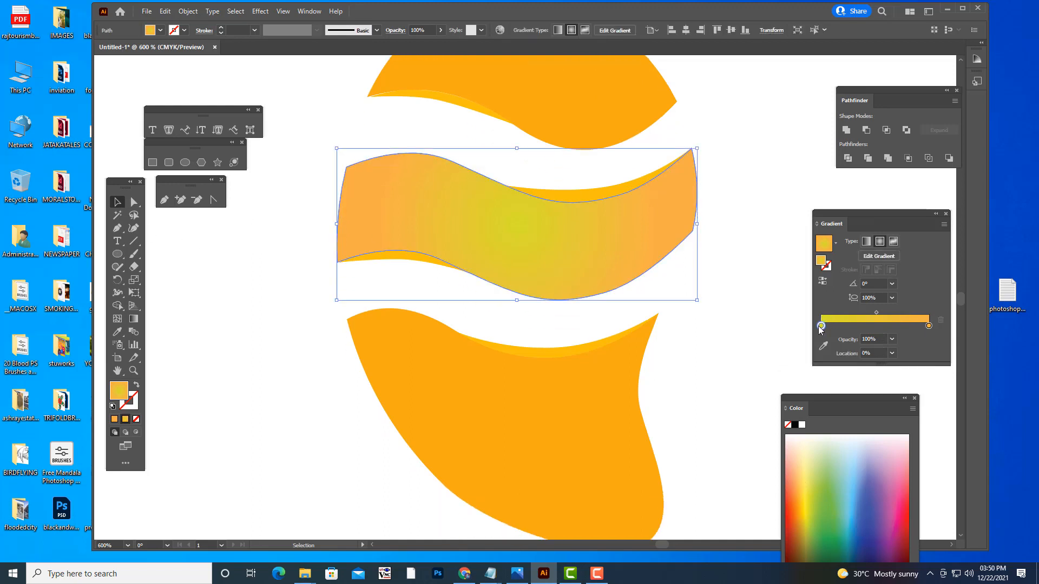
pyautogui.click(803, 477)
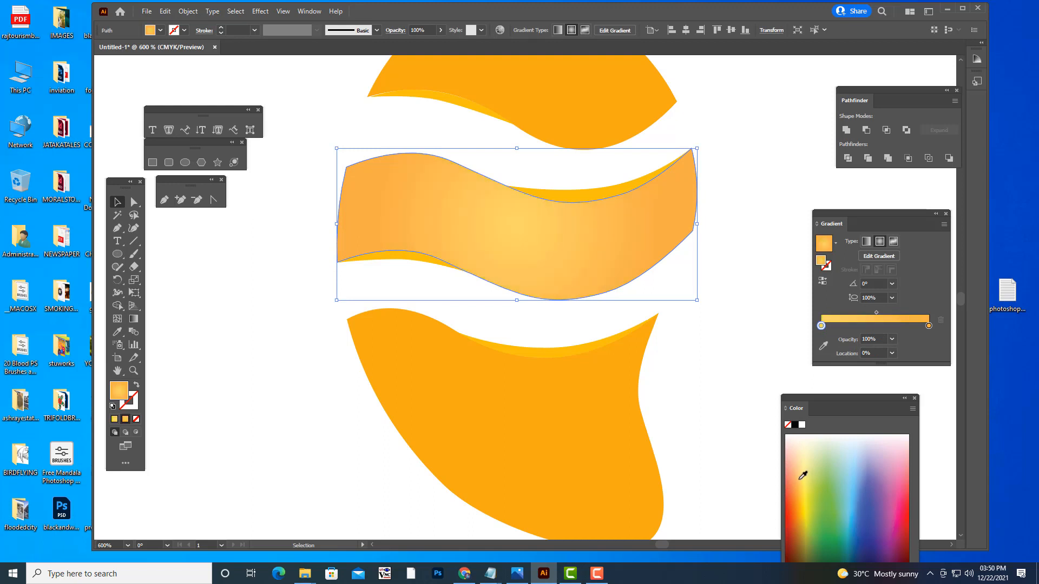
pyautogui.click(742, 273)
# - Recolor the outer stop of the middle segment's gradient to yellow, about C 2, M 5, Y 85, K 0
pyautogui.click(618, 221)
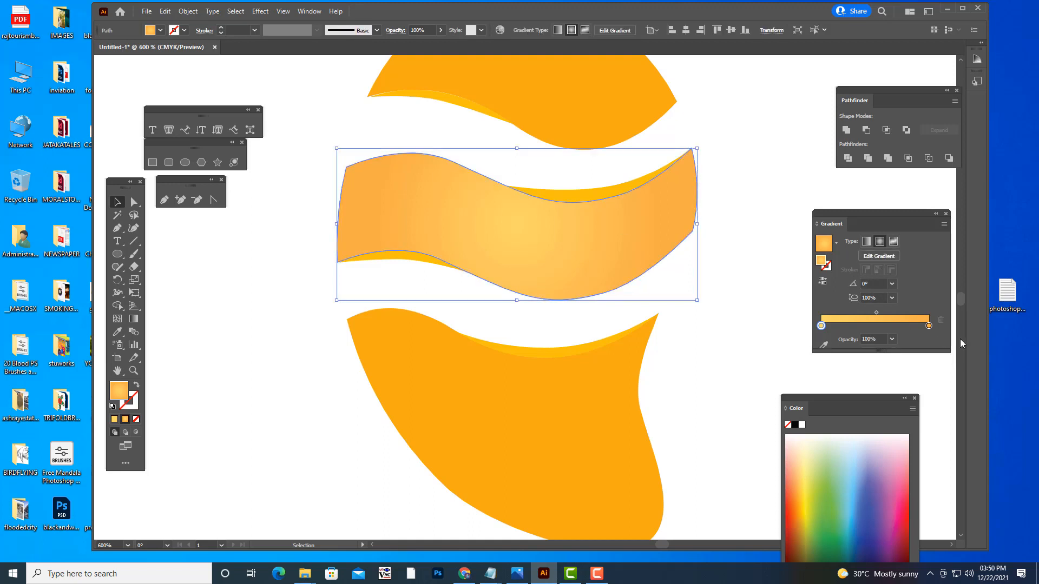
pyautogui.click(928, 326)
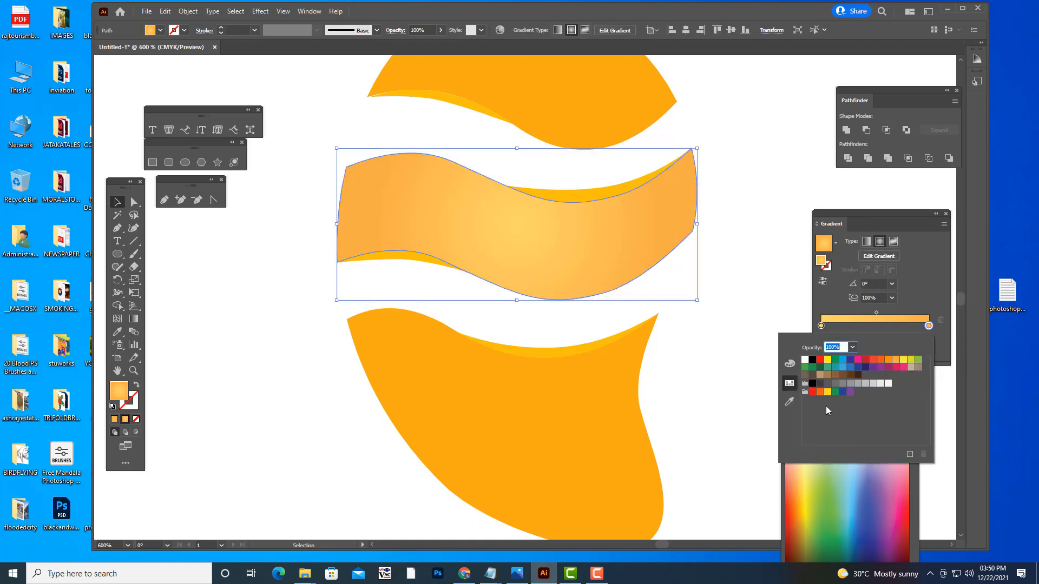
pyautogui.click(789, 364)
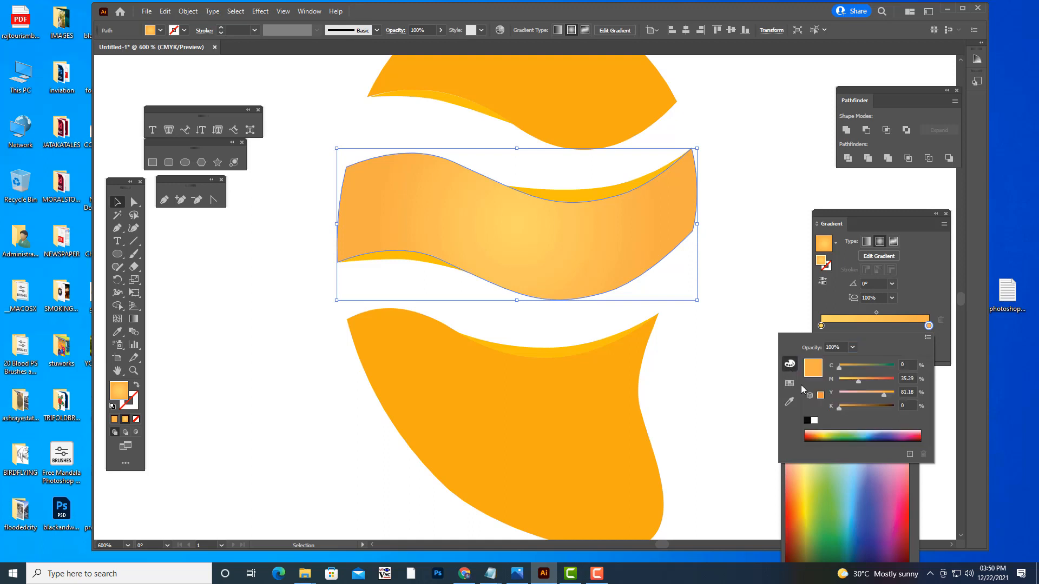
pyautogui.click(819, 431)
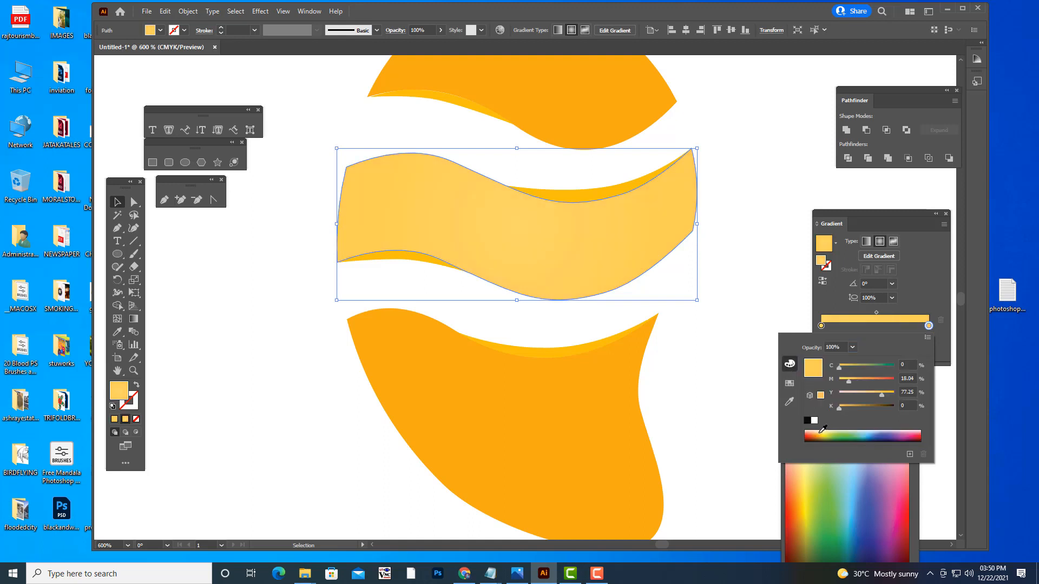
pyautogui.click(824, 430)
# - Set the gradient's inner stop to orange, about C 0, M 33, Y 85, K 0, and reverse the gradient so yellow sits in the center
pyautogui.click(821, 325)
pyautogui.doubleClick(820, 325)
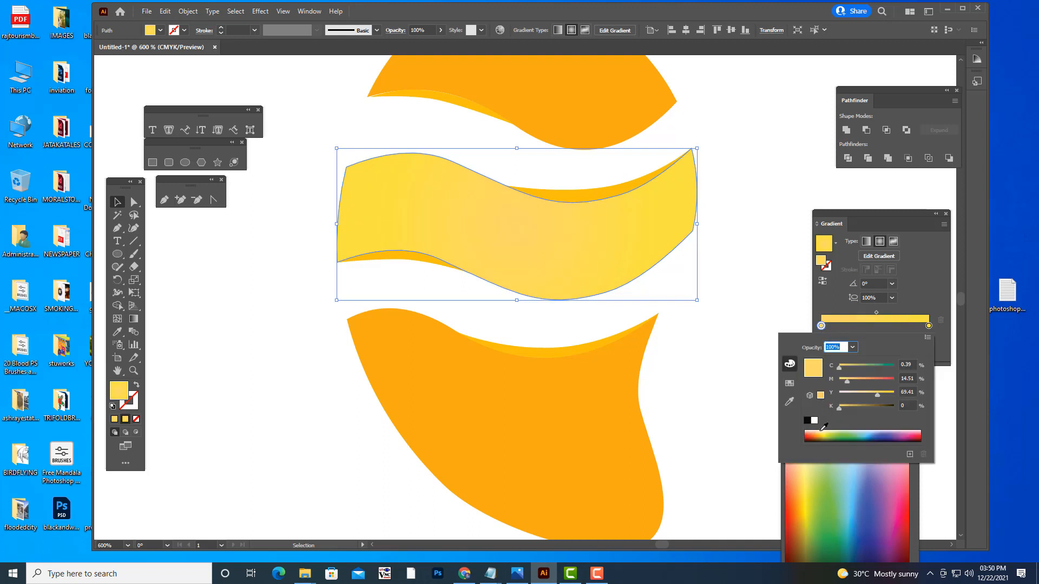
pyautogui.click(820, 431)
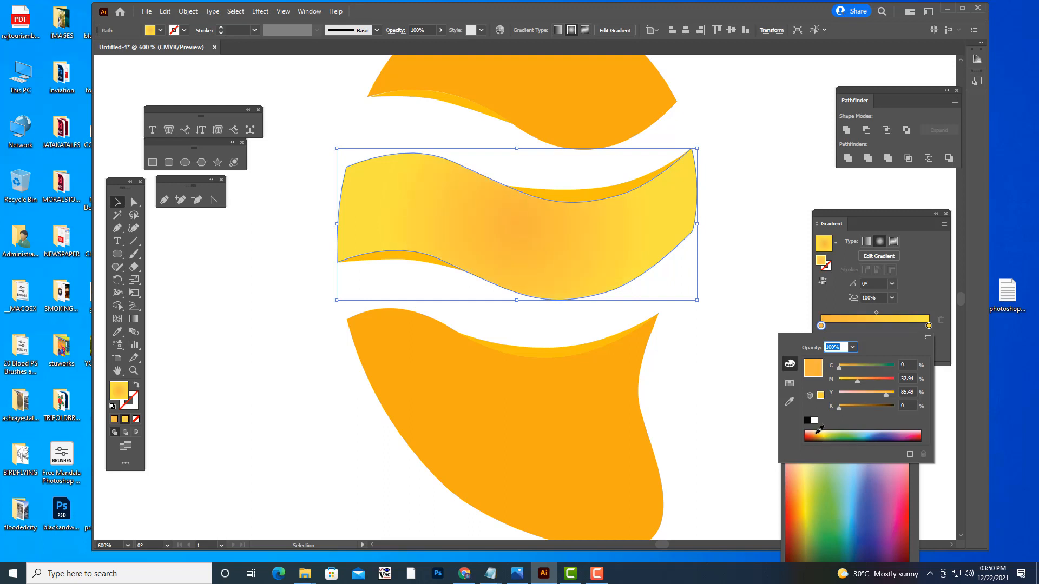
pyautogui.click(822, 281)
pyautogui.click(822, 281)
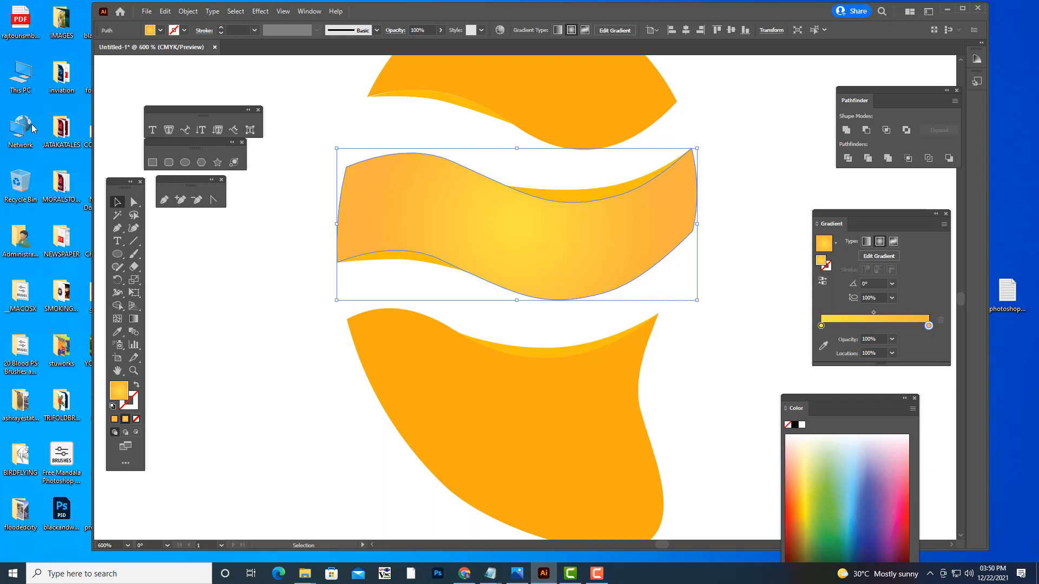
pyautogui.click(762, 158)
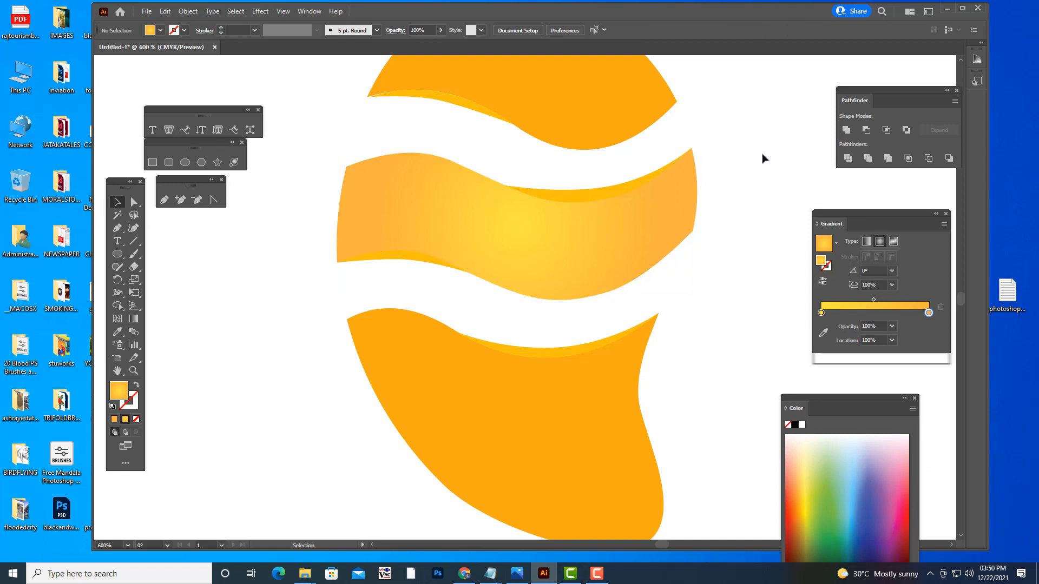
# - Copy the middle segment's yellow-to-orange gradient onto the bottom tail segment with the Eyedropper, and deselect it
pyautogui.click(641, 230)
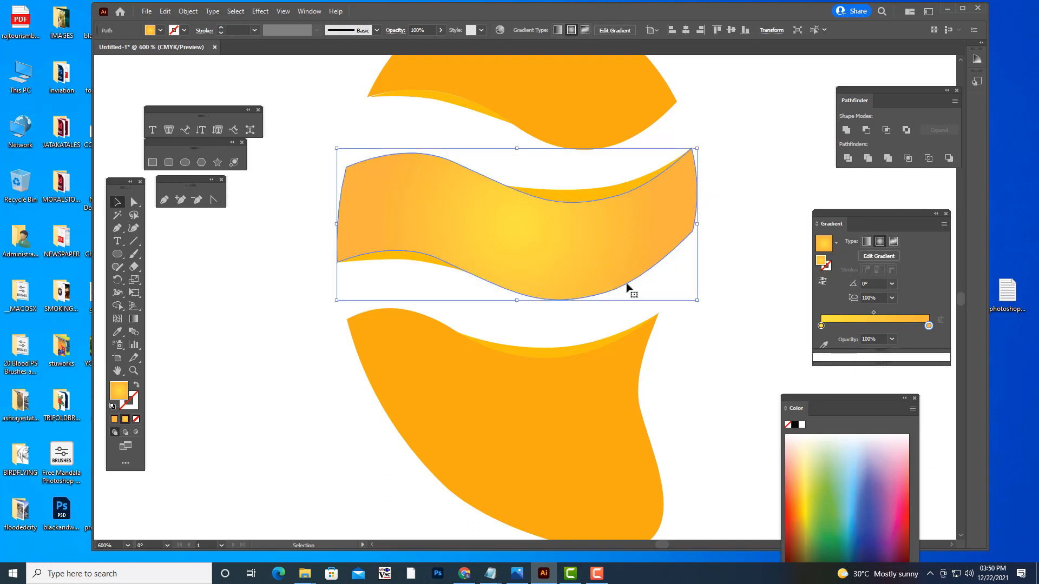
pyautogui.click(683, 395)
pyautogui.click(614, 424)
pyautogui.click(117, 331)
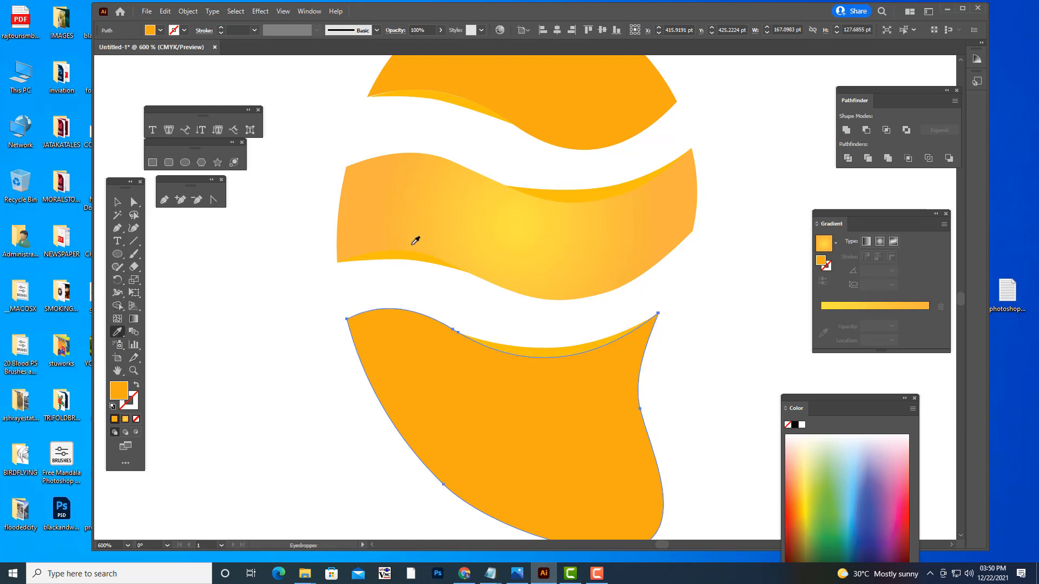
pyautogui.click(577, 227)
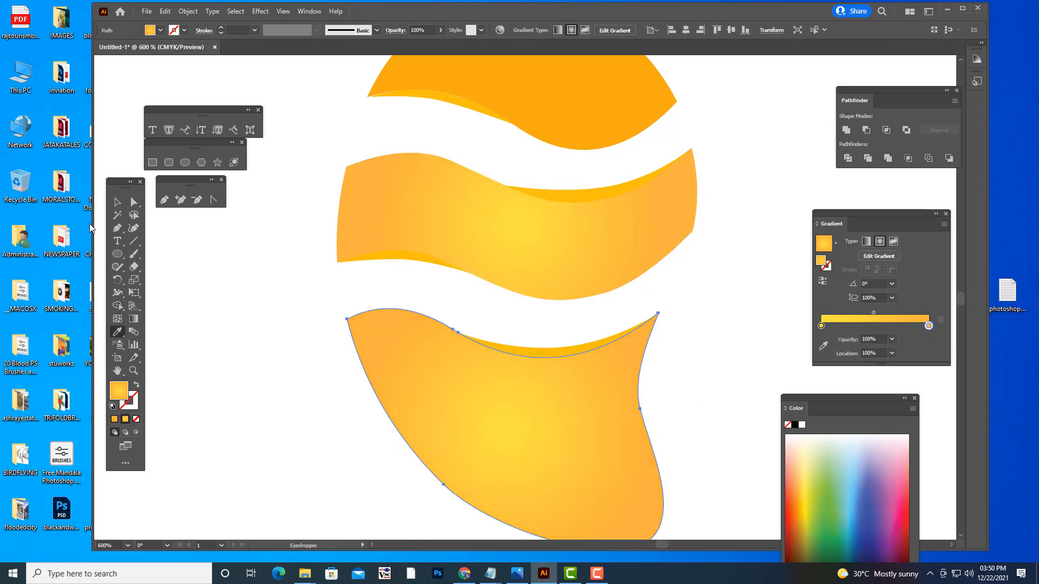
pyautogui.click(117, 202)
pyautogui.click(253, 278)
# - Copy the middle segment's gradient onto the top dome segment with the Eyedropper, and deselect it
pyautogui.scroll(3, 631, 263)
pyautogui.scroll(1, 636, 258)
pyautogui.click(569, 170)
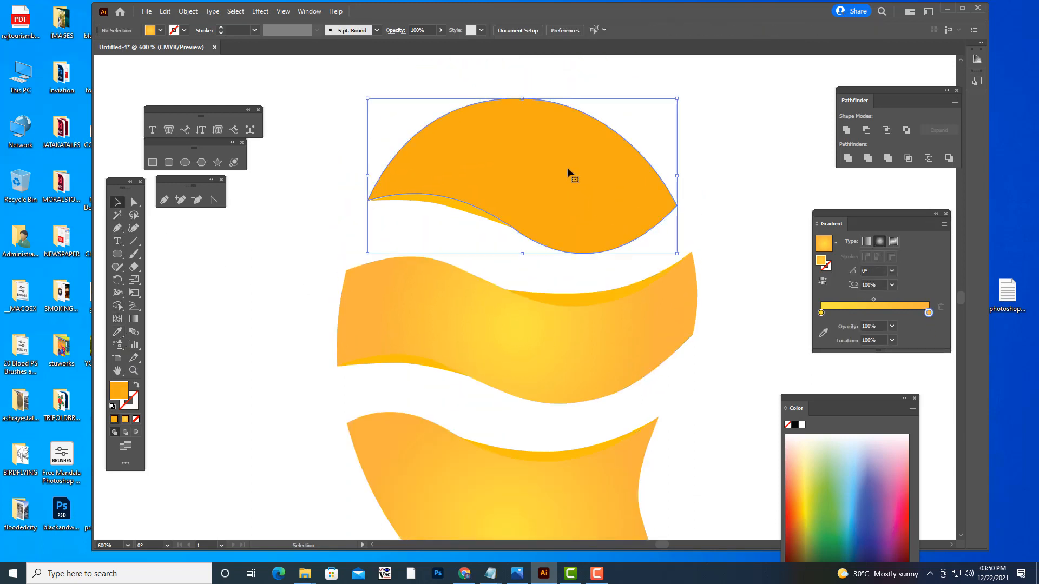
pyautogui.click(118, 332)
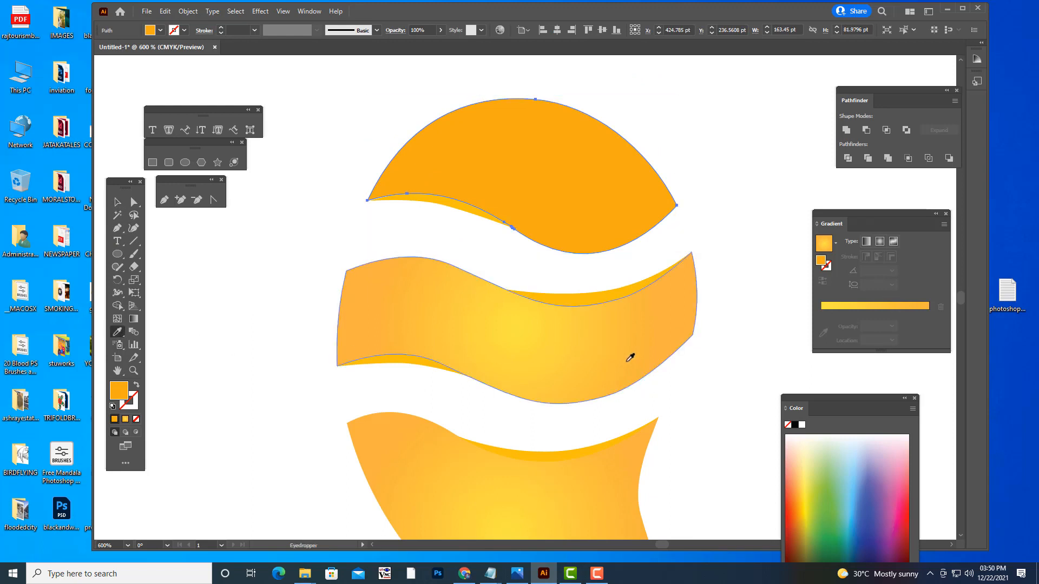
pyautogui.click(513, 325)
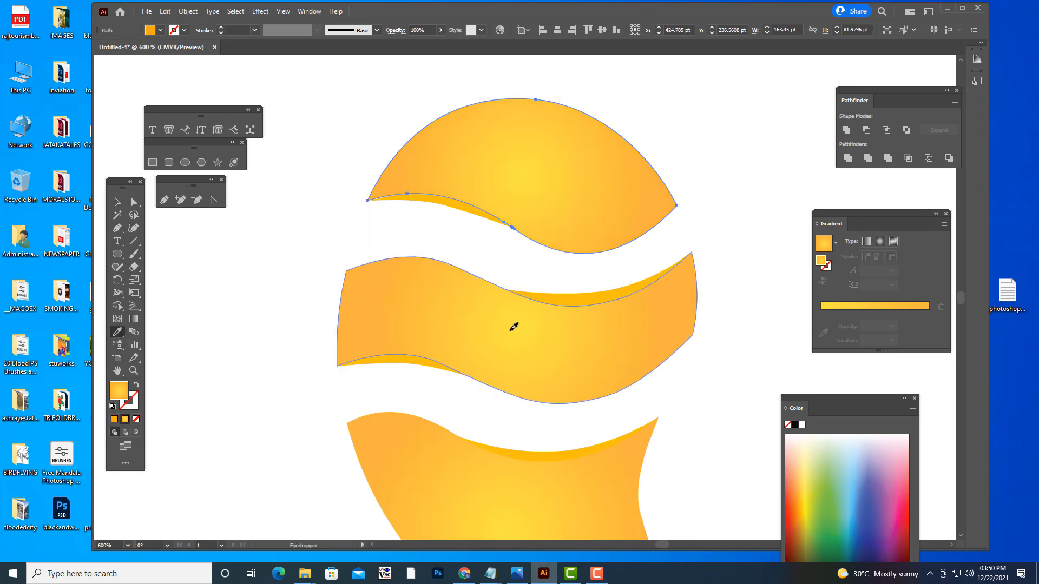
pyautogui.click(117, 203)
pyautogui.click(702, 145)
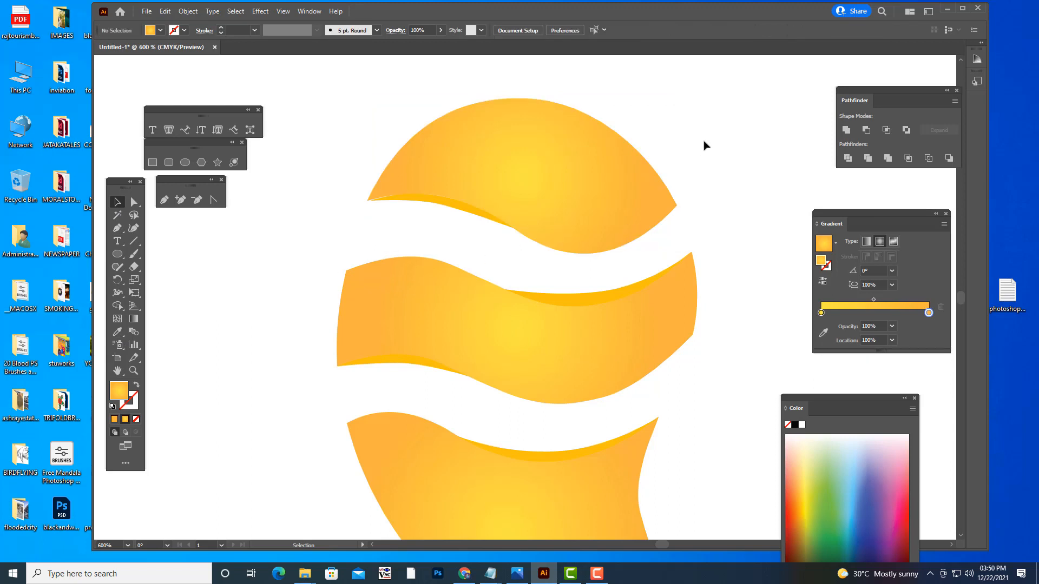
# - Fill the thin accent on the middle segment's lower-left edge with the yellow-to-orange radial gradient
pyautogui.hotkey('ctrl', '-')
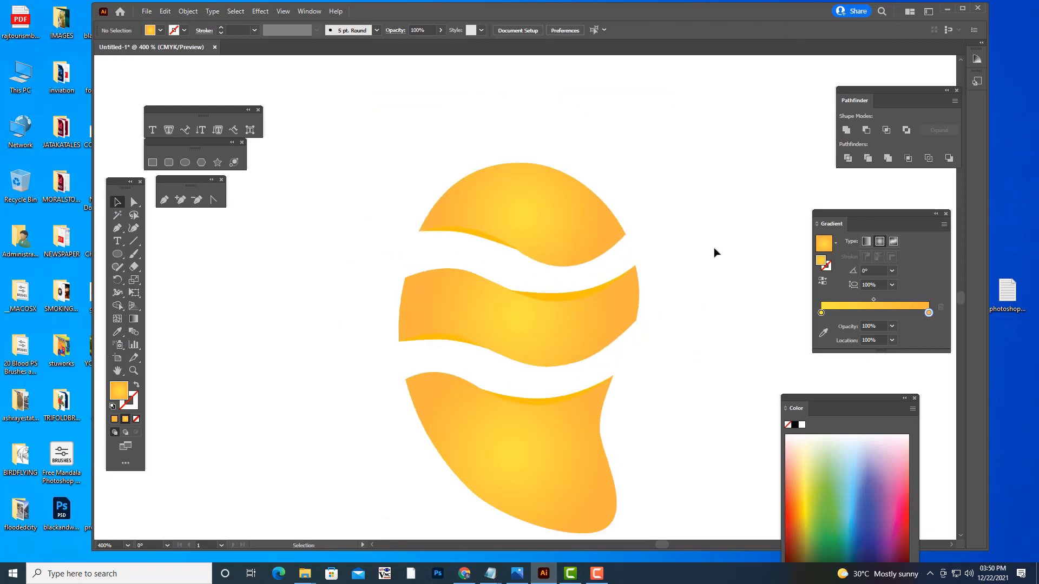
pyautogui.scroll(-2, 638, 332)
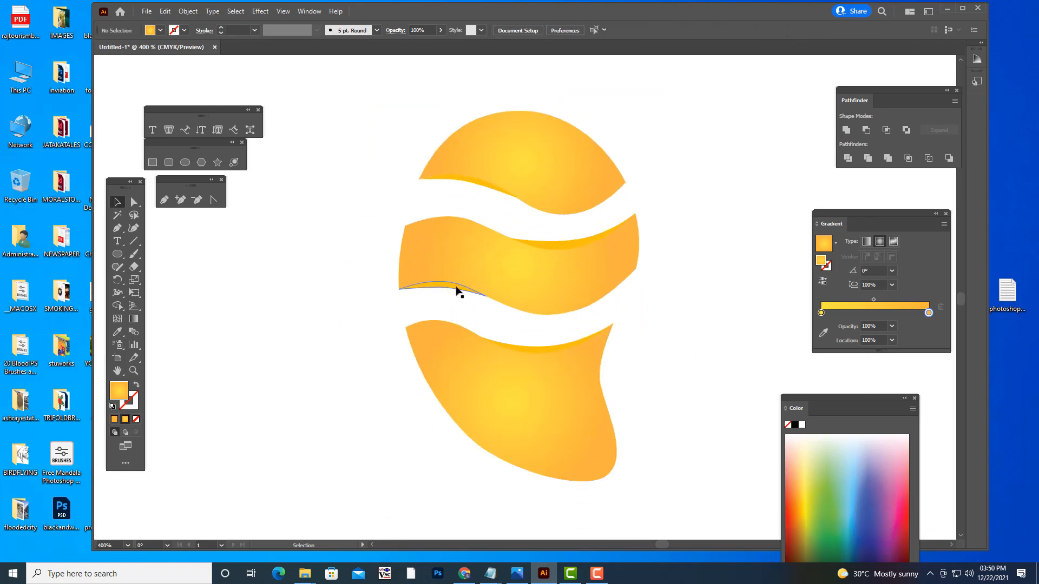
pyautogui.click(457, 289)
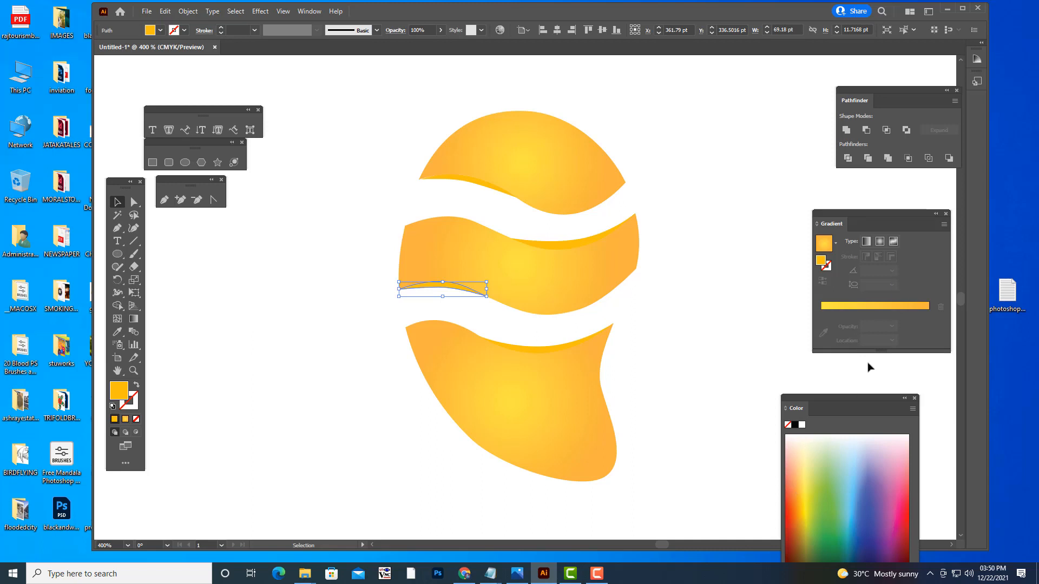
pyautogui.click(800, 510)
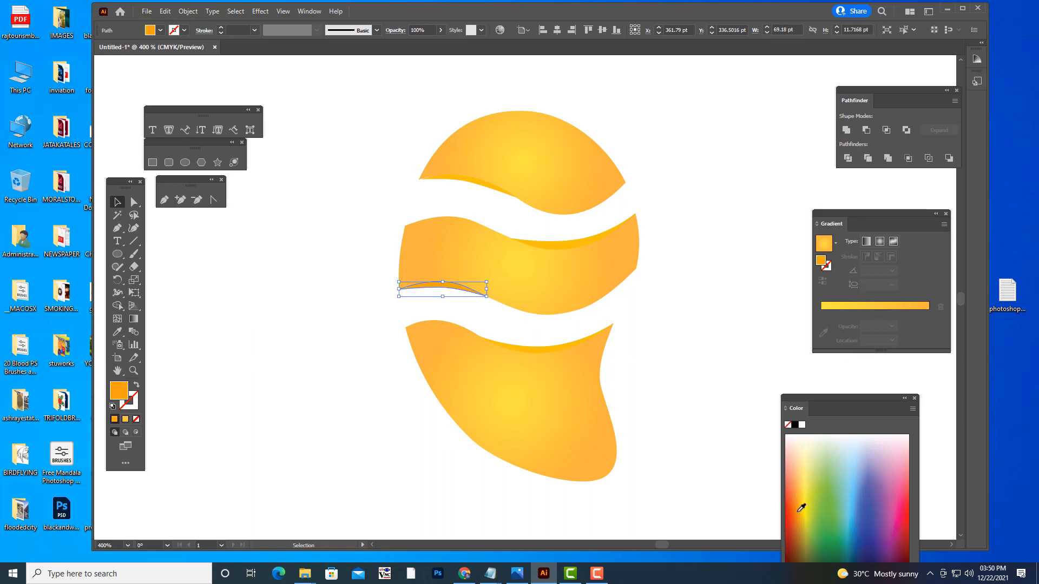
pyautogui.click(917, 308)
# - Recolor the outer stop of the lower-left accent's gradient to dark orange, about C 5, M 62, Y 100, K 0
pyautogui.click(928, 325)
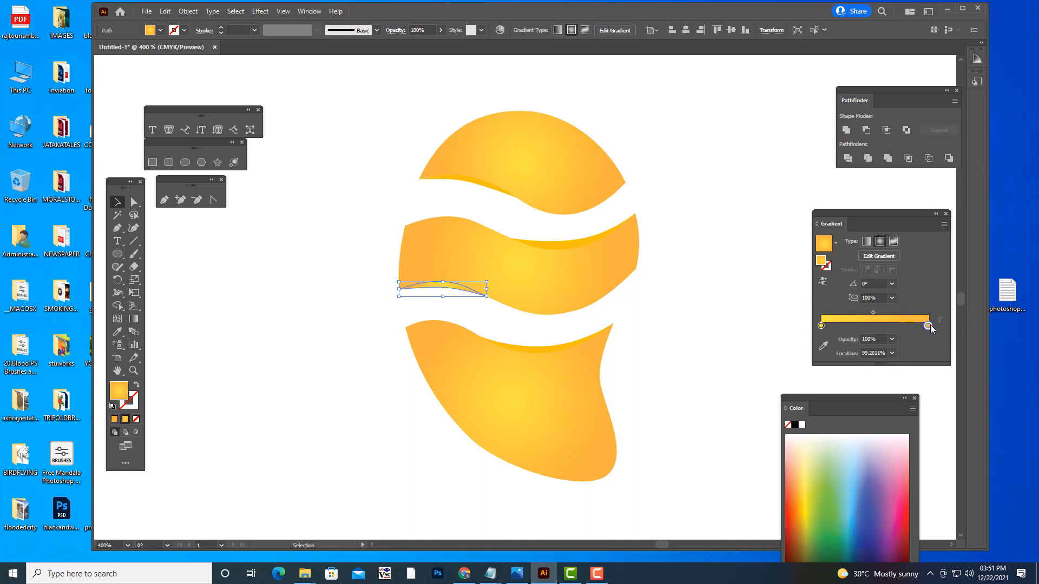
pyautogui.doubleClick(928, 326)
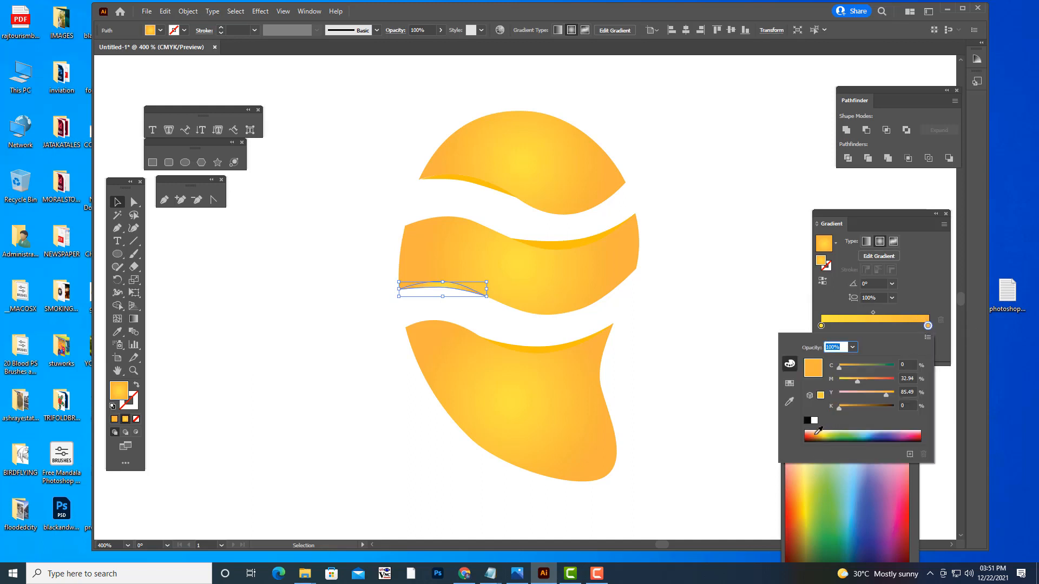
pyautogui.click(817, 433)
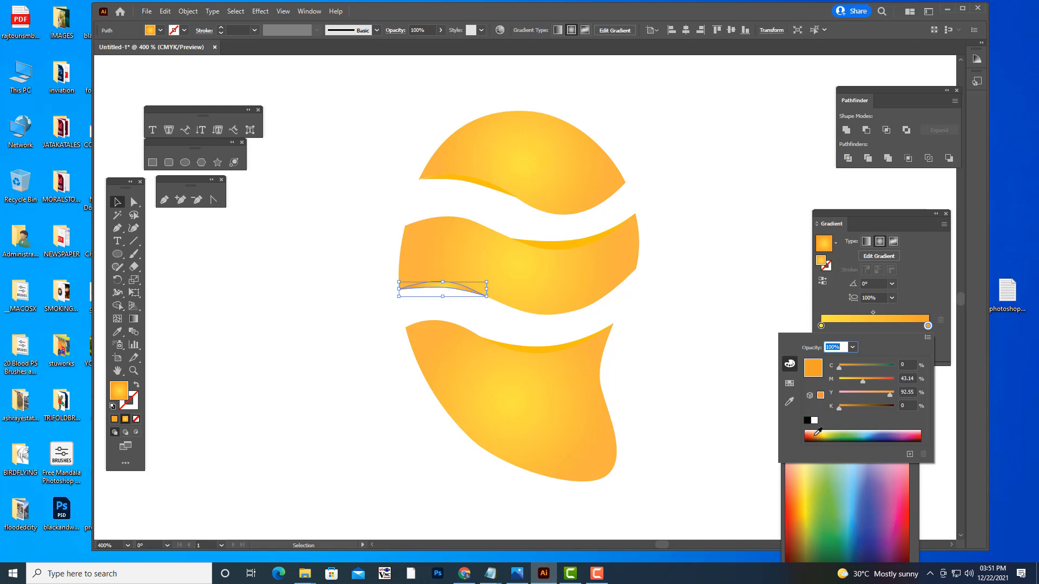
pyautogui.click(818, 432)
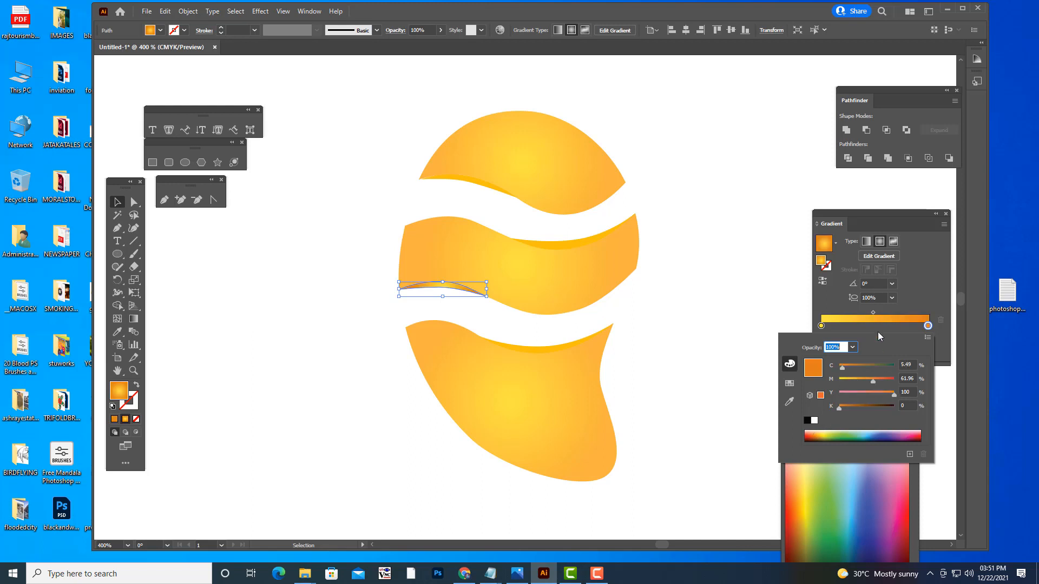
# - Recolor the inner stop of the lower-left accent's gradient to a light yellow-orange, and deselect the accent
pyautogui.click(820, 326)
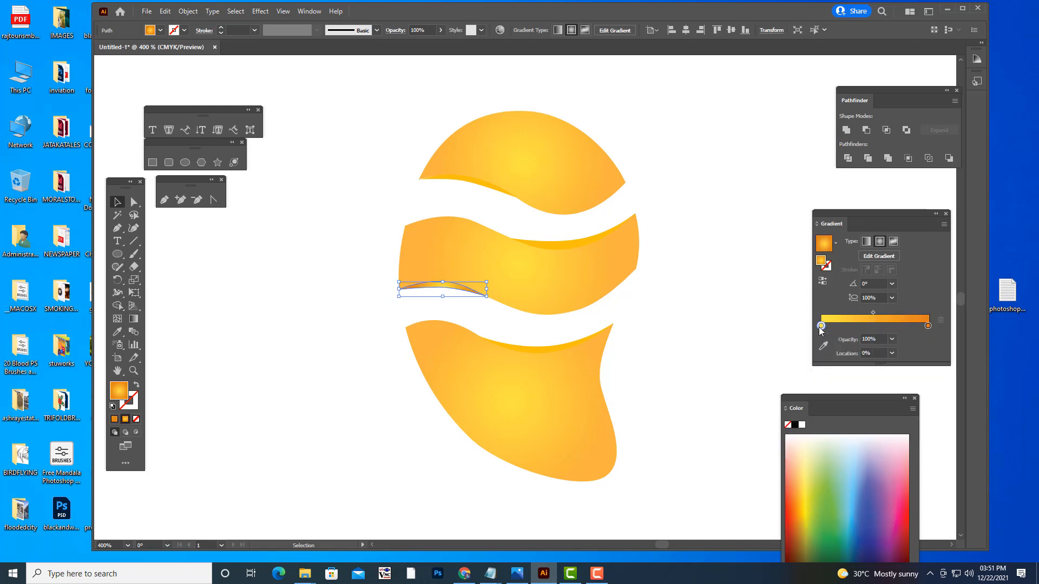
pyautogui.doubleClick(820, 326)
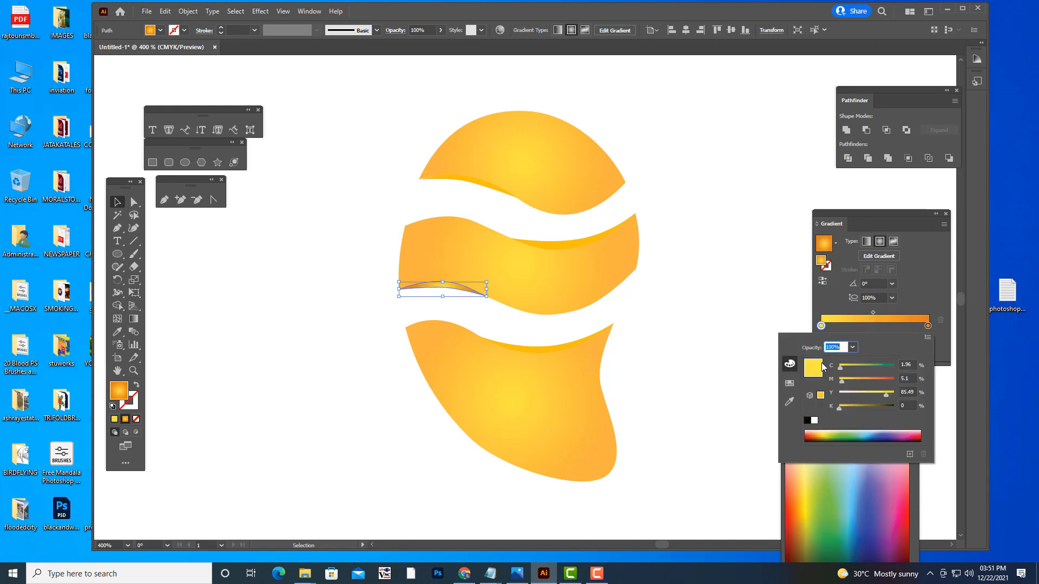
pyautogui.click(815, 431)
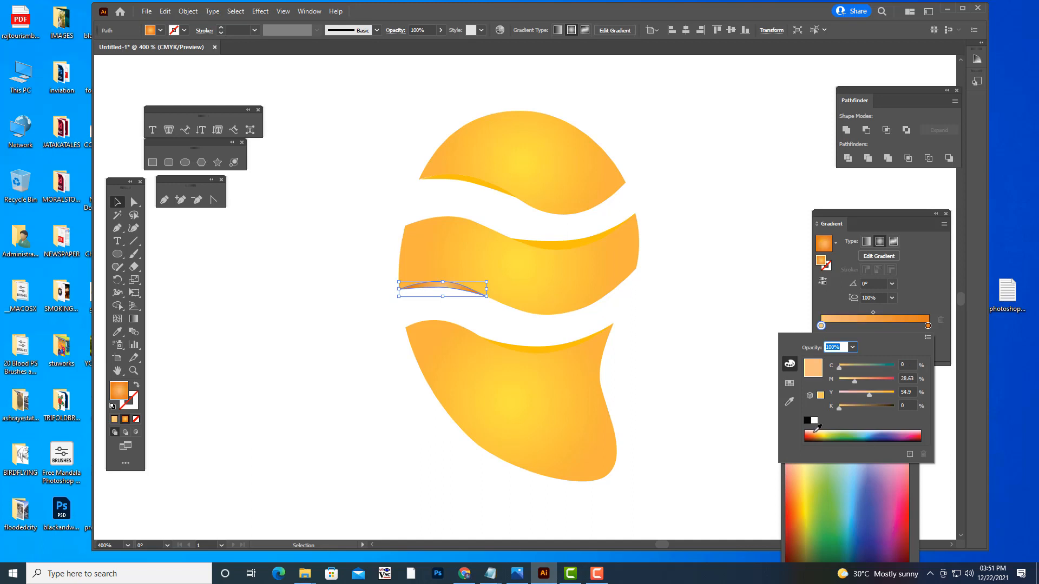
pyautogui.click(820, 432)
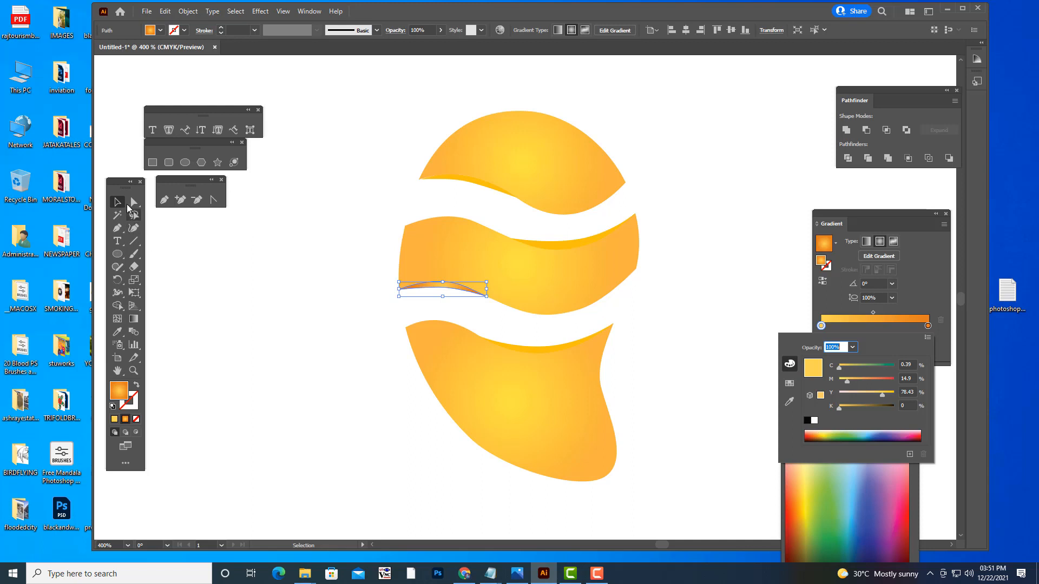
pyautogui.click(218, 276)
pyautogui.click(237, 283)
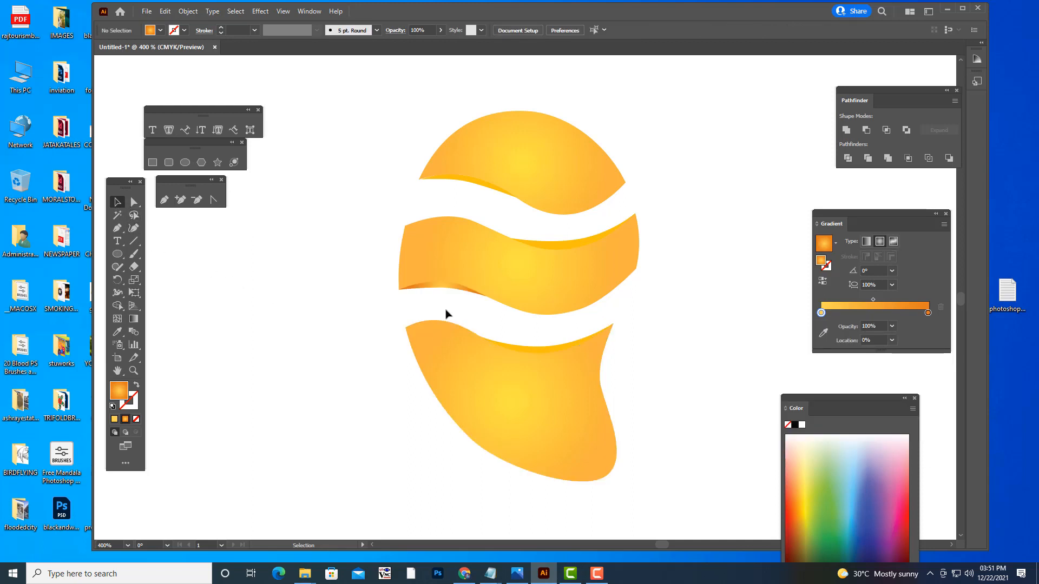
# - Change the middle segment's lower-left accent from a radial to a linear gradient, and deselect it
pyautogui.click(441, 285)
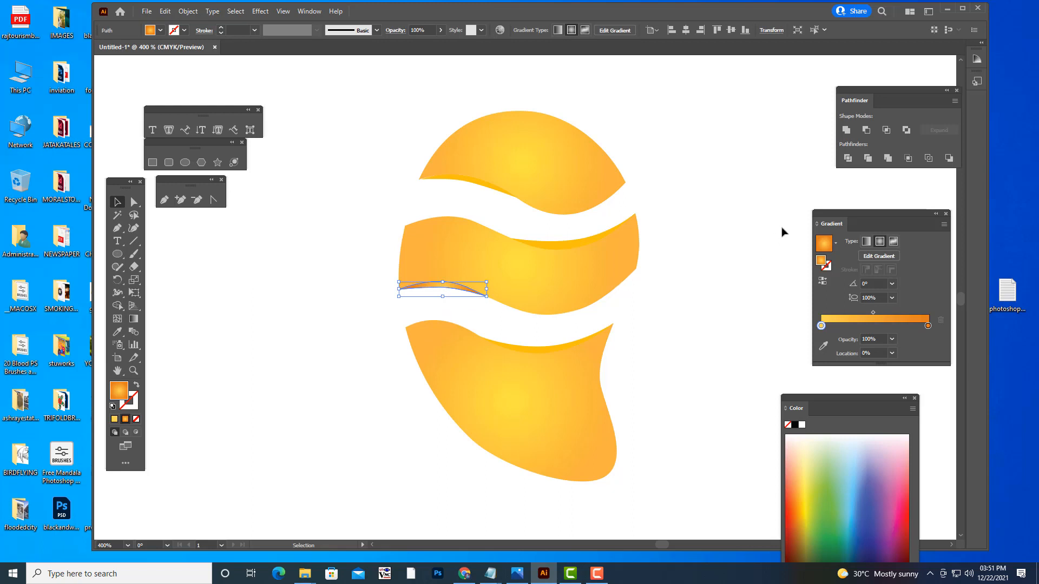
pyautogui.click(865, 242)
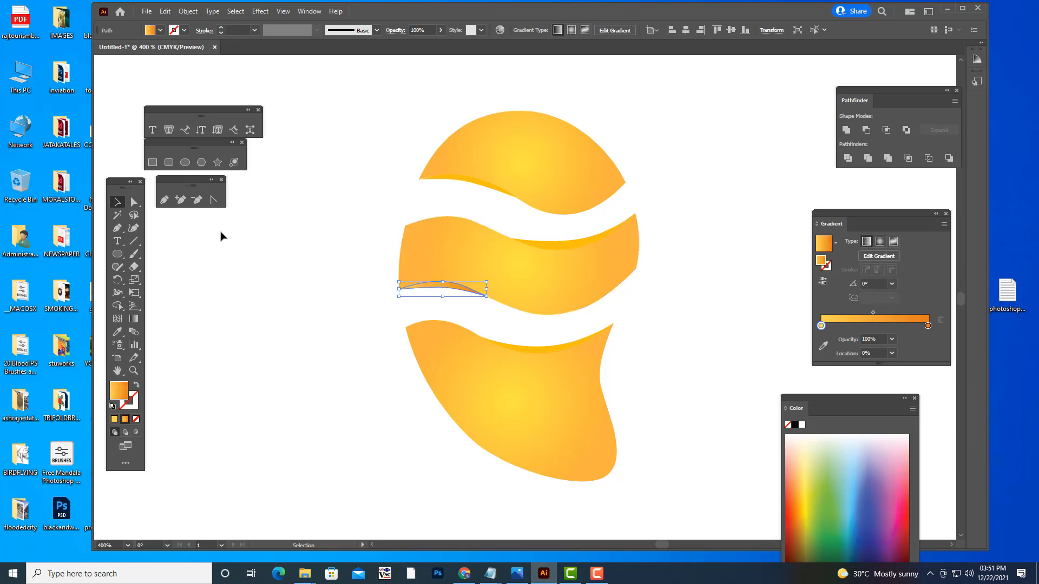
pyautogui.click(384, 329)
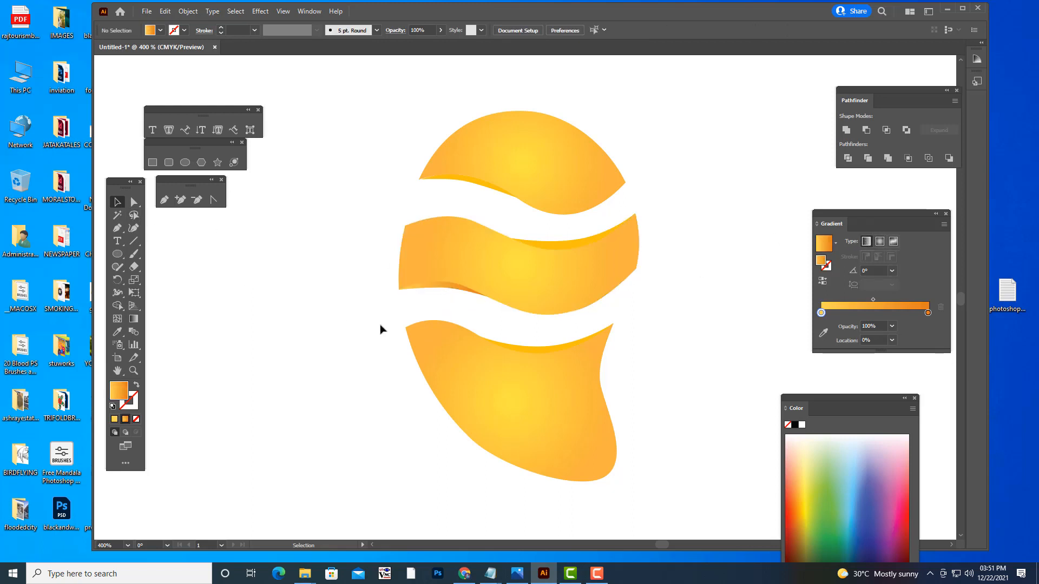
# - Reverse the lower-left accent's linear gradient to about 177° with the Gradient tool, move its yellow stop to about 21%, and deselect it
pyautogui.click(452, 286)
pyautogui.hotkey('ctrl', '+')
pyautogui.hotkey('ctrl', '+')
pyautogui.hotkey('ctrl', '+')
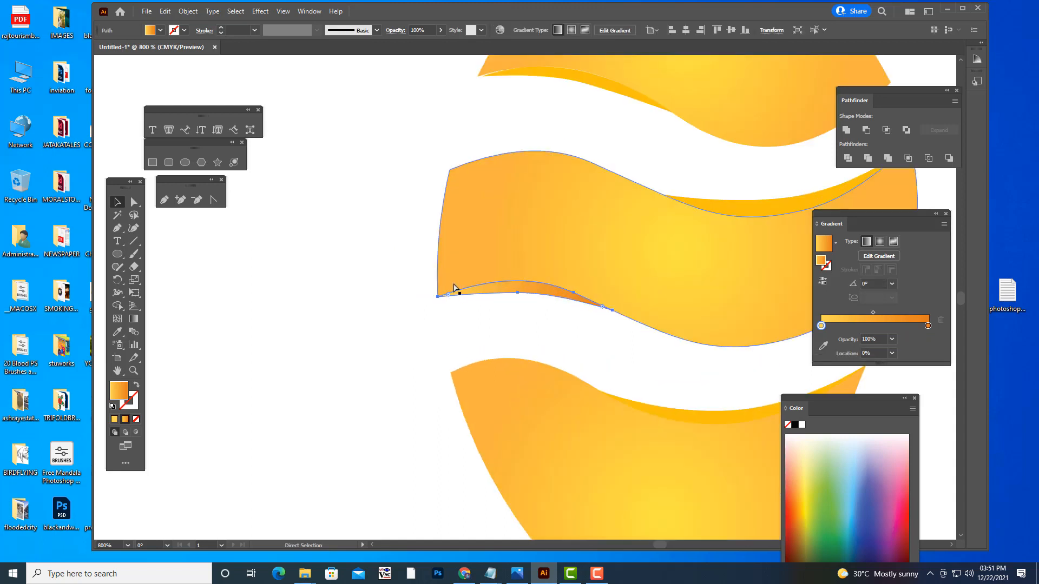
pyautogui.press('g')
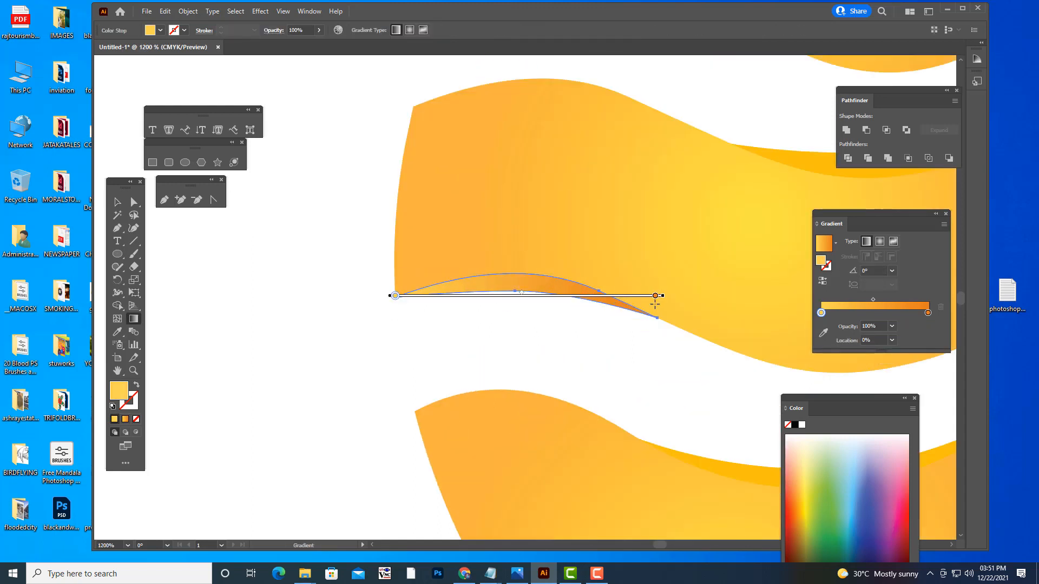
pyautogui.moveTo(666, 296)
pyautogui.mouseDown()
pyautogui.moveTo(579, 382)
pyautogui.moveTo(251, 317)
pyautogui.moveTo(254, 288)
pyautogui.moveTo(267, 301)
pyautogui.moveTo(515, 300)
pyautogui.mouseUp()
pyautogui.moveTo(652, 295)
pyautogui.mouseDown()
pyautogui.moveTo(595, 296)
pyautogui.moveTo(649, 296)
pyautogui.mouseUp()
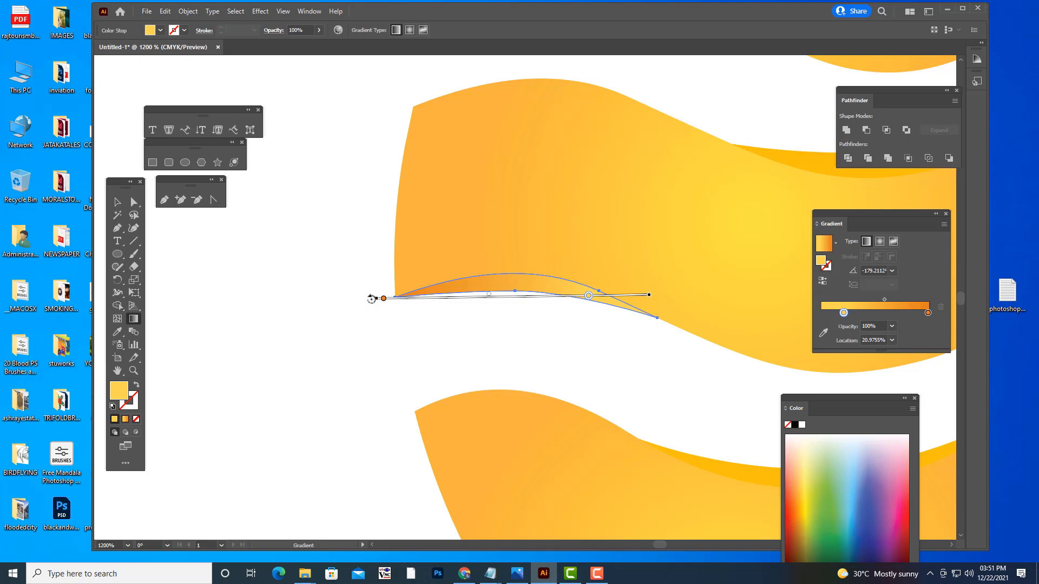
pyautogui.moveTo(375, 297); pyautogui.dragTo(377, 280)
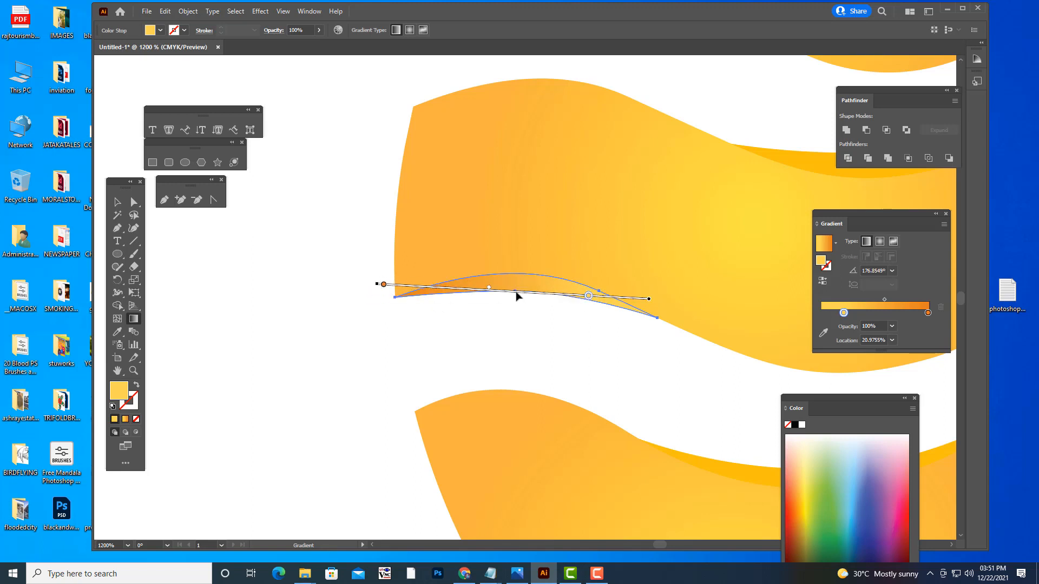
pyautogui.moveTo(518, 295)
pyautogui.mouseDown()
pyautogui.moveTo(547, 301)
pyautogui.moveTo(538, 297)
pyautogui.mouseUp()
pyautogui.click(117, 201)
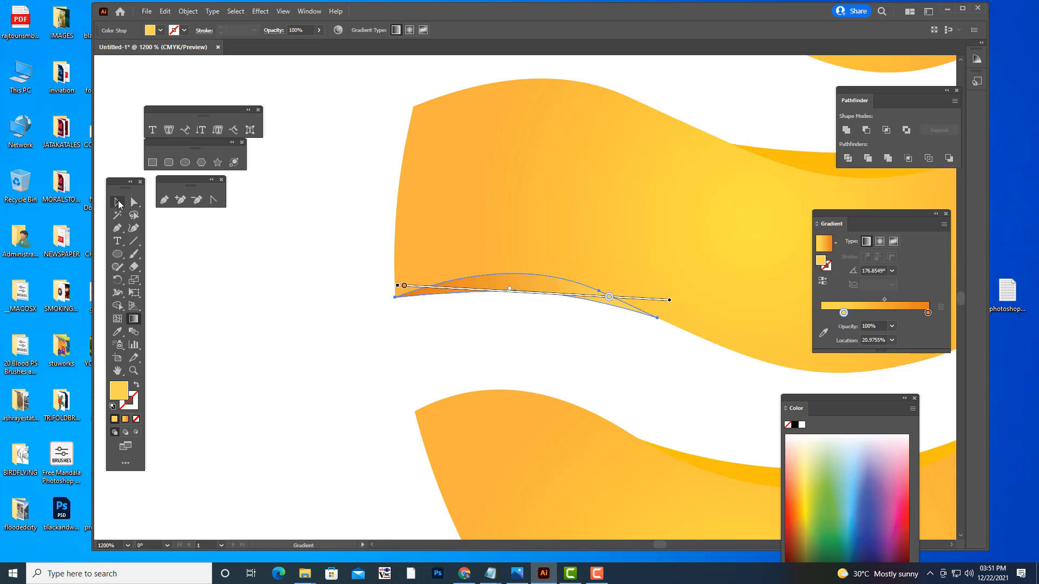
pyautogui.click(262, 290)
# - Copy the lower-left accent's linear gradient onto the middle segment's upper-right accent with the Eyedropper, and deselect it
pyautogui.hotkey('ctrl', '-')
pyautogui.hotkey('ctrl', '-')
pyautogui.hotkey('ctrl', '-')
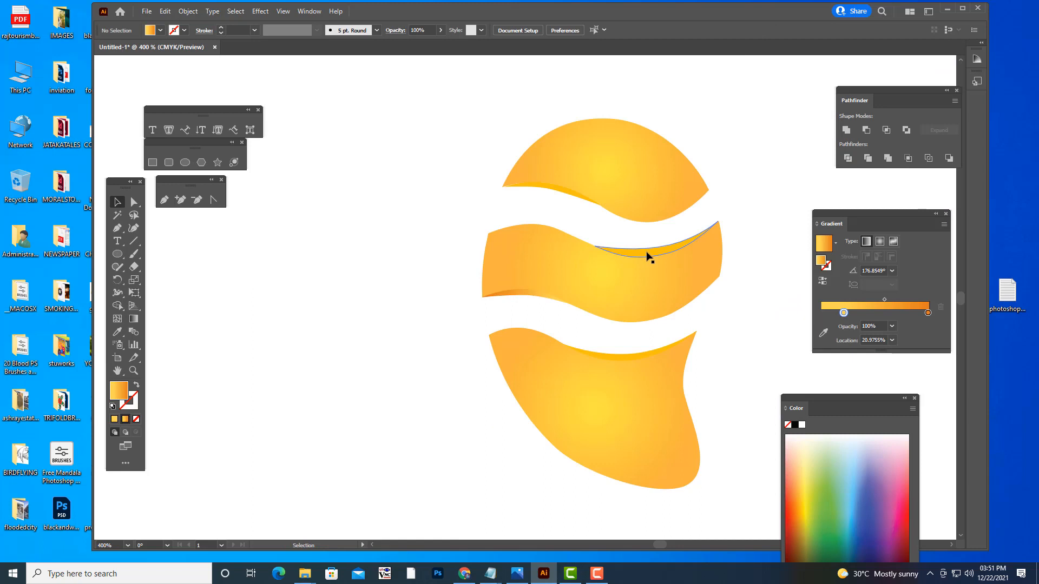
pyautogui.click(648, 256)
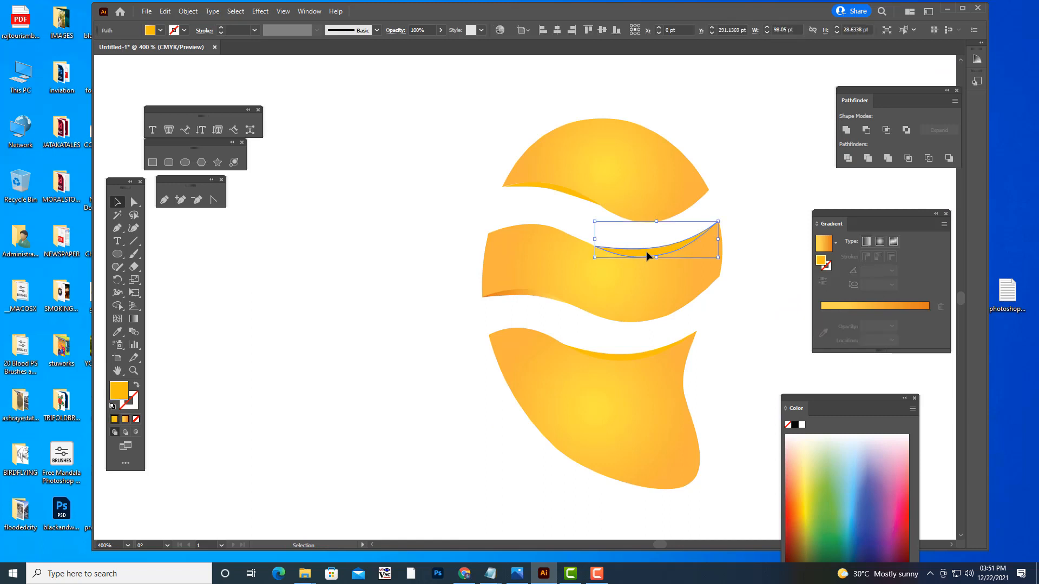
pyautogui.click(117, 331)
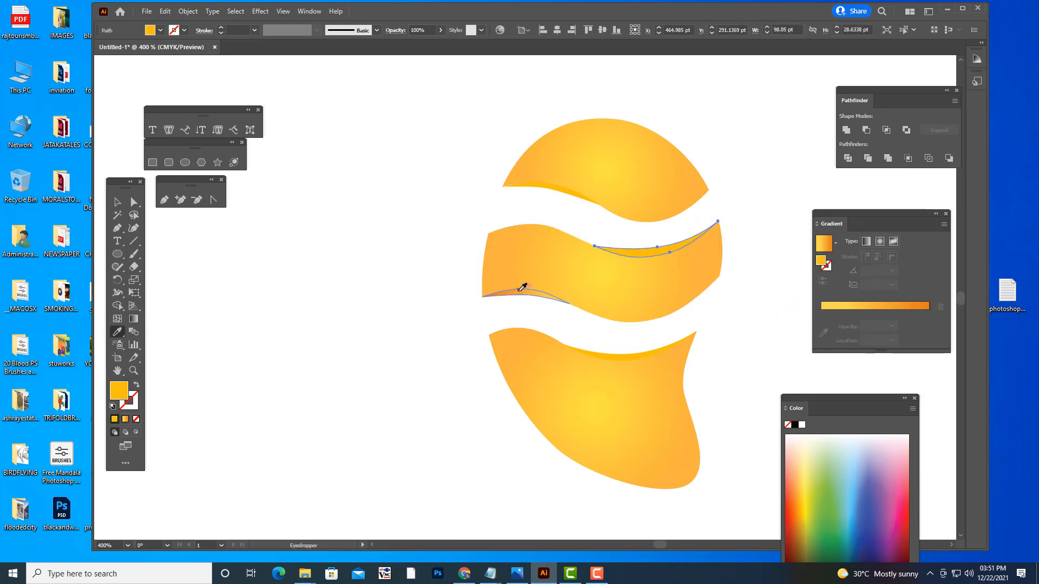
pyautogui.click(521, 289)
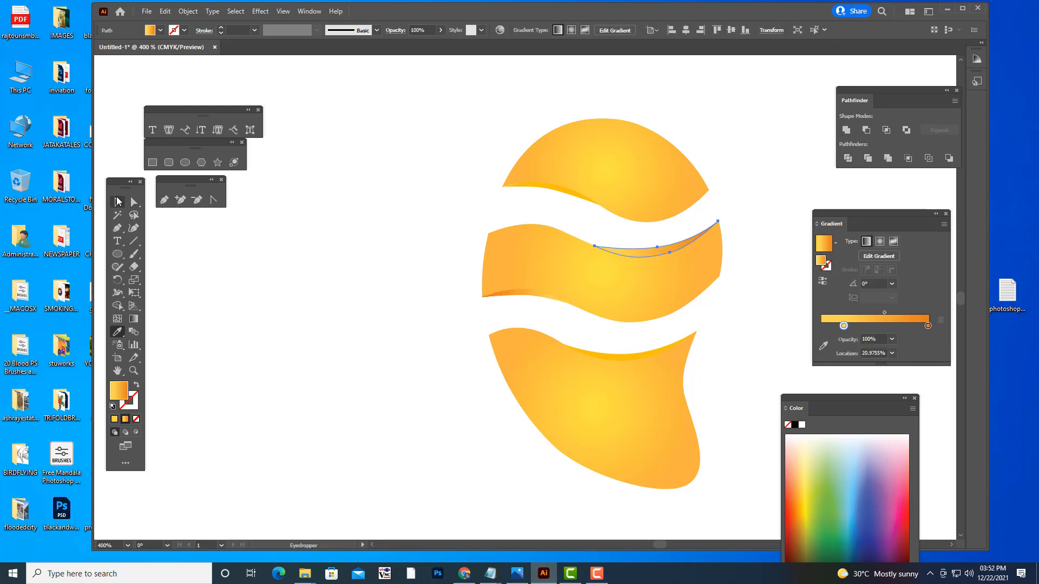
pyautogui.click(117, 202)
pyautogui.click(317, 291)
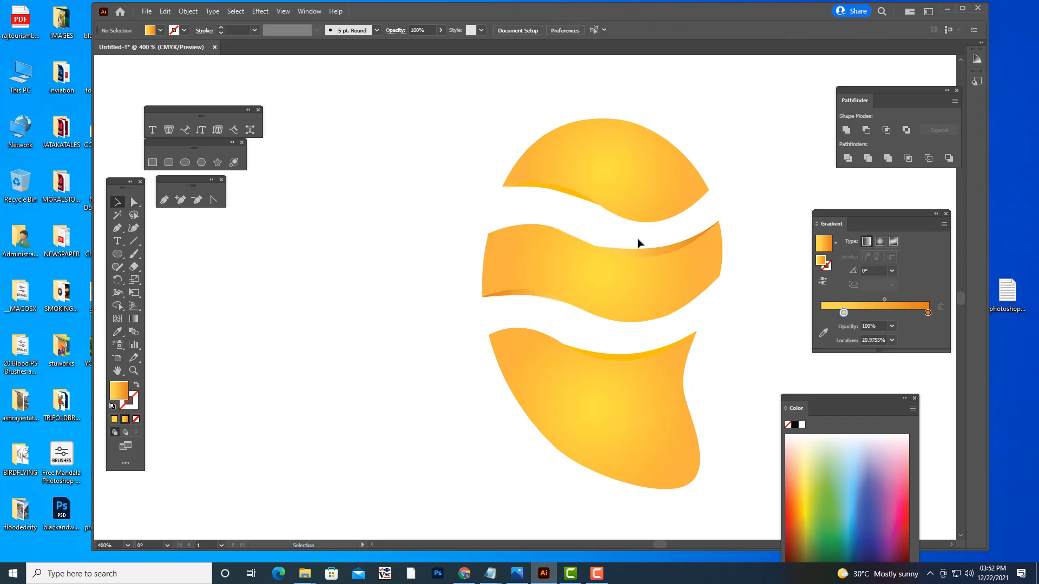
# - Rotate the upper-right accent's gradient to about 170° with the Gradient tool so the dark orange starts at its left end, and deselect it
pyautogui.click(643, 251)
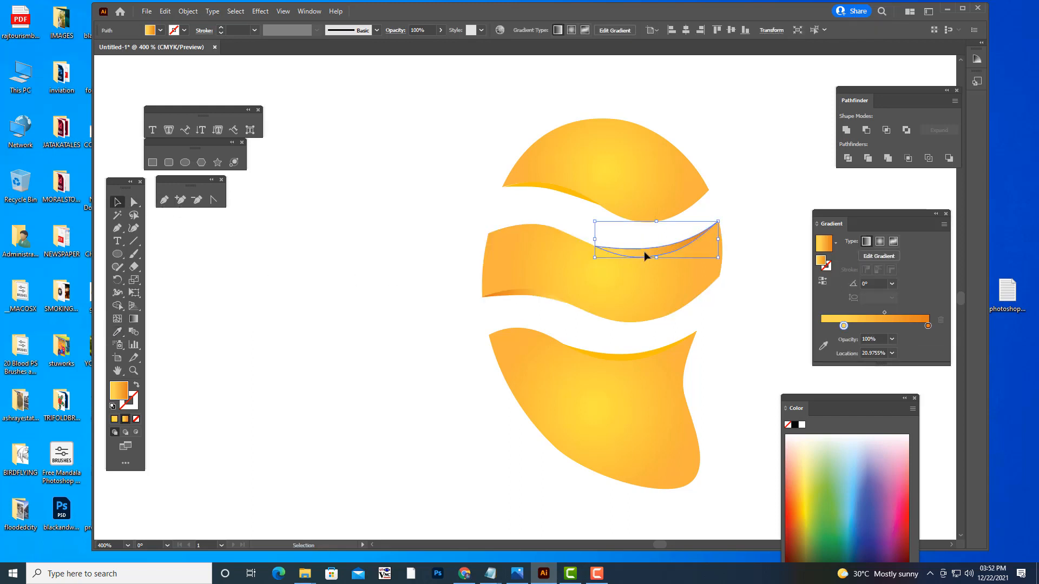
pyautogui.press('g')
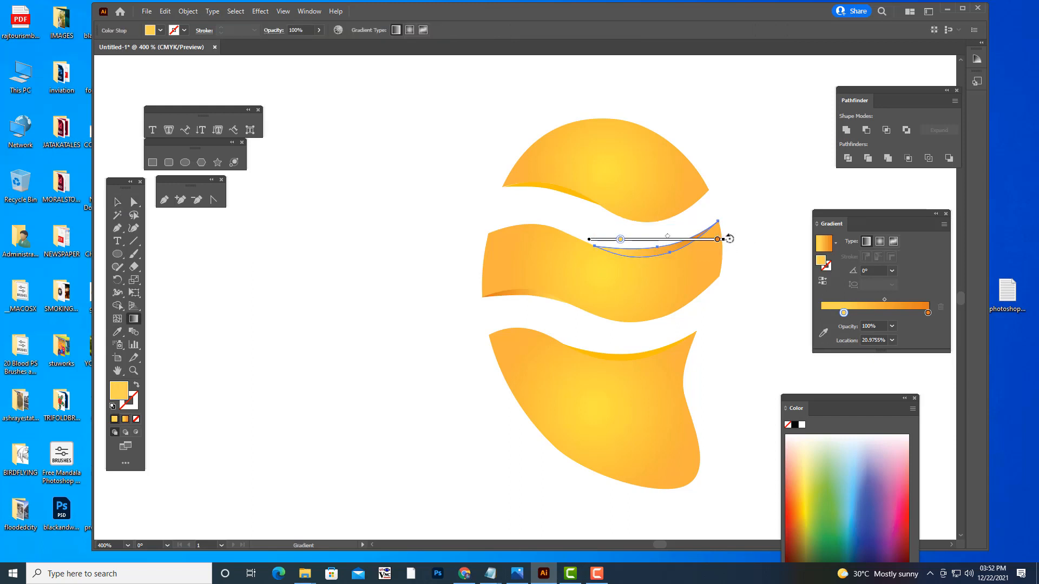
pyautogui.moveTo(730, 239)
pyautogui.mouseDown()
pyautogui.moveTo(439, 199)
pyautogui.moveTo(450, 218)
pyautogui.moveTo(622, 244)
pyautogui.moveTo(635, 235)
pyautogui.mouseUp()
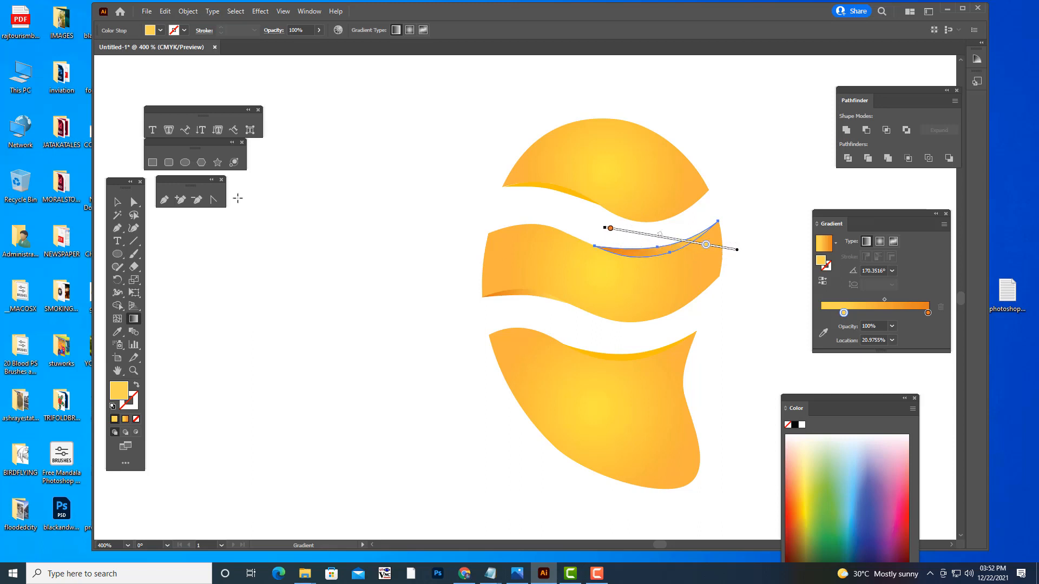
pyautogui.click(117, 202)
pyautogui.click(350, 329)
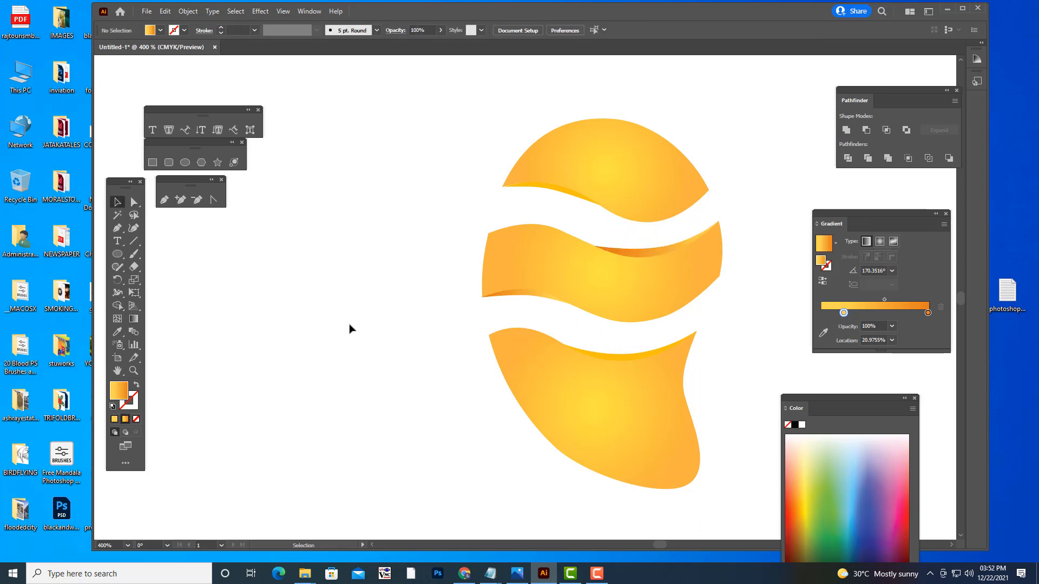
pyautogui.click(641, 255)
pyautogui.click(118, 331)
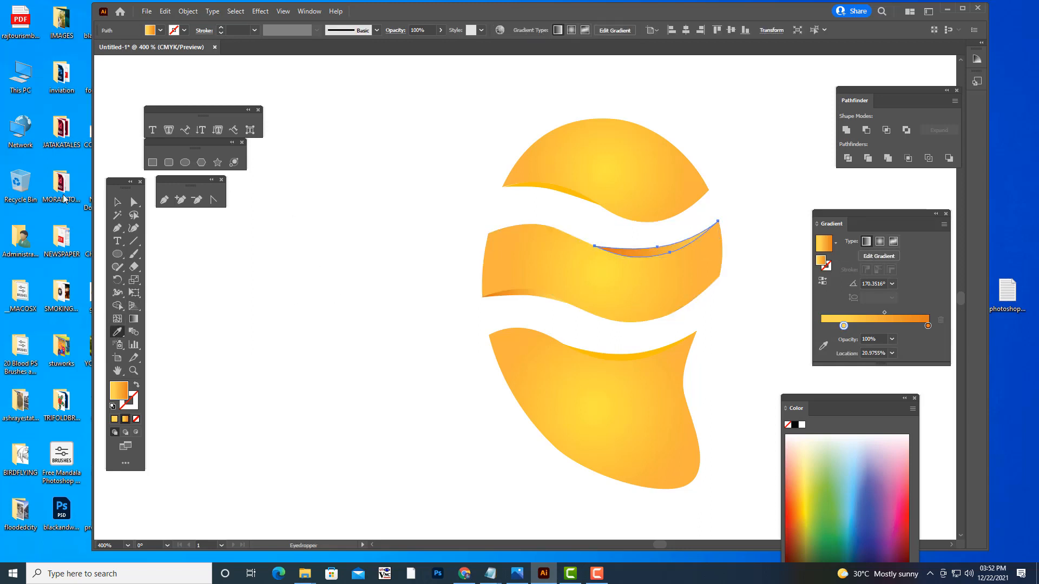
pyautogui.click(117, 202)
pyautogui.click(229, 228)
# - Copy the middle segment's upper-right accent gradient onto the accent along the dome's lower edge with the Eyedropper, and deselect it
pyautogui.click(537, 189)
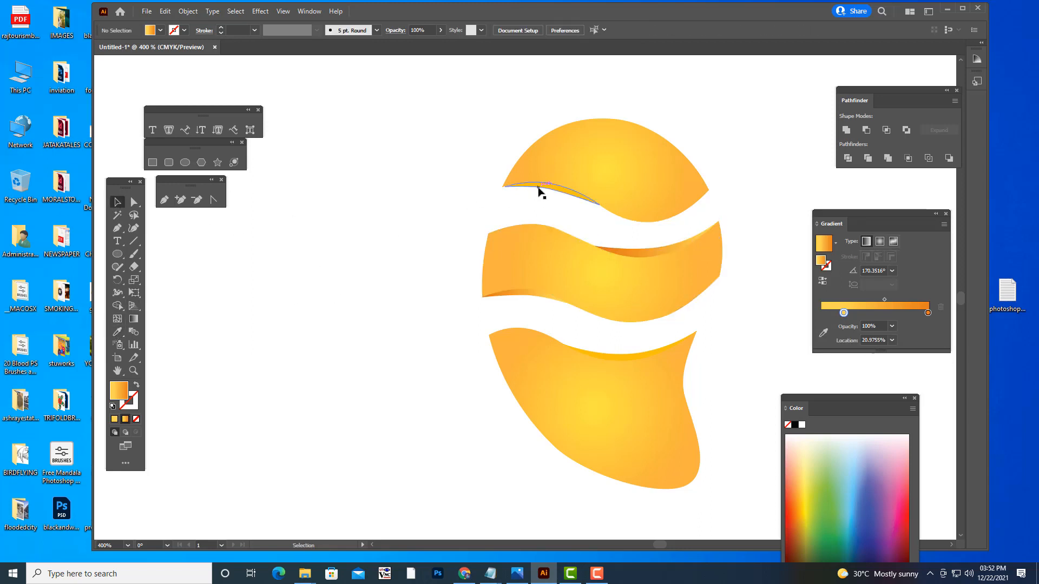
pyautogui.click(118, 332)
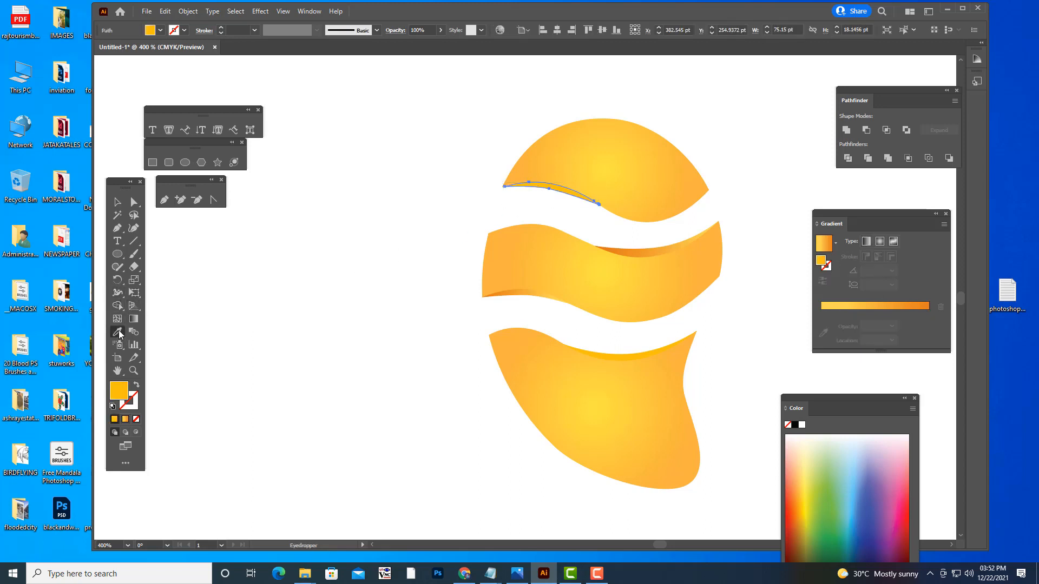
pyautogui.click(639, 259)
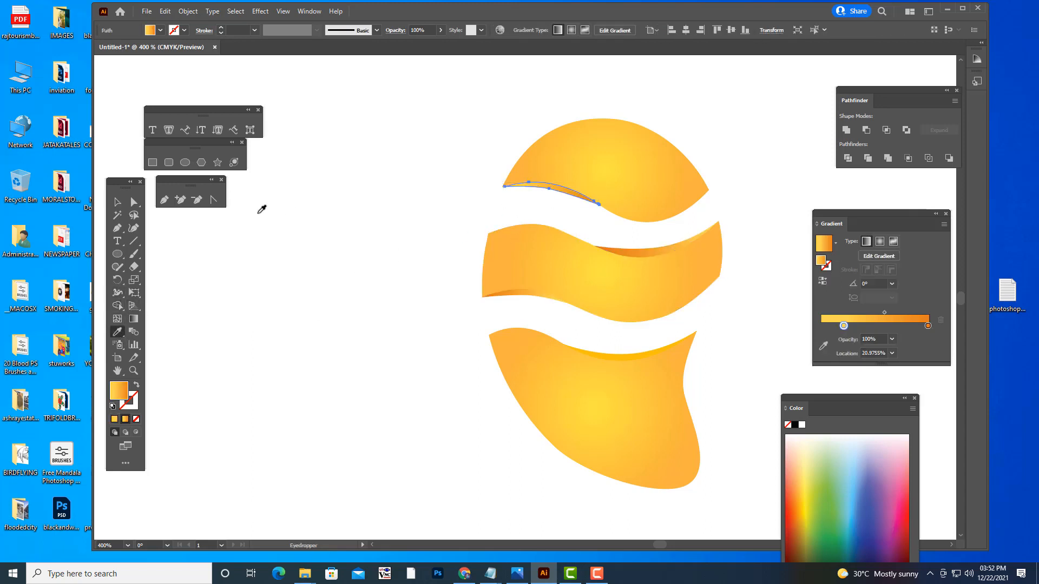
pyautogui.click(117, 203)
pyautogui.click(353, 278)
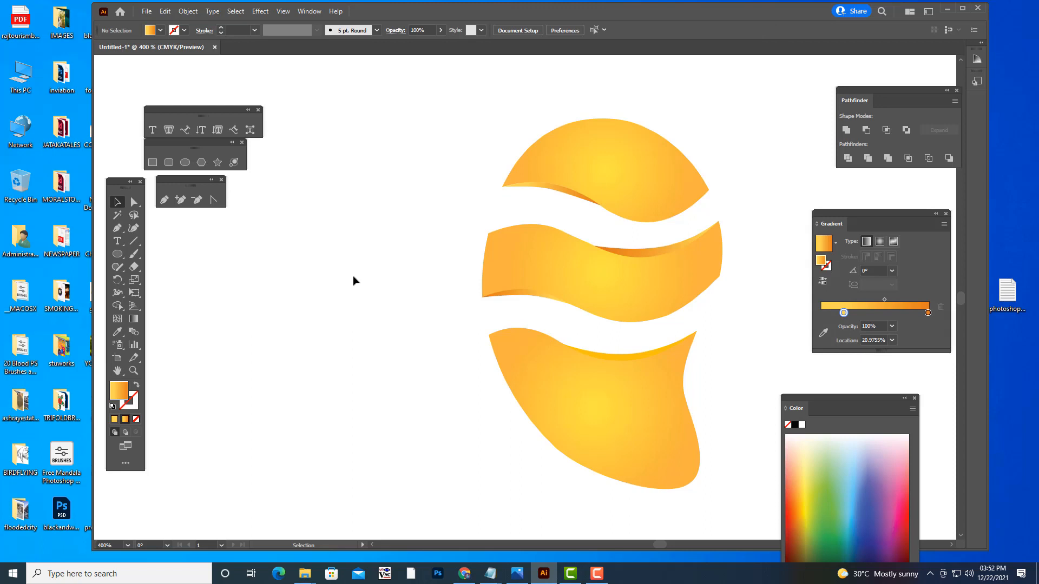
# - Copy the middle segment's upper-right accent gradient onto the accent along the tail segment's upper edge with the Eyedropper, and deselect it
pyautogui.click(644, 355)
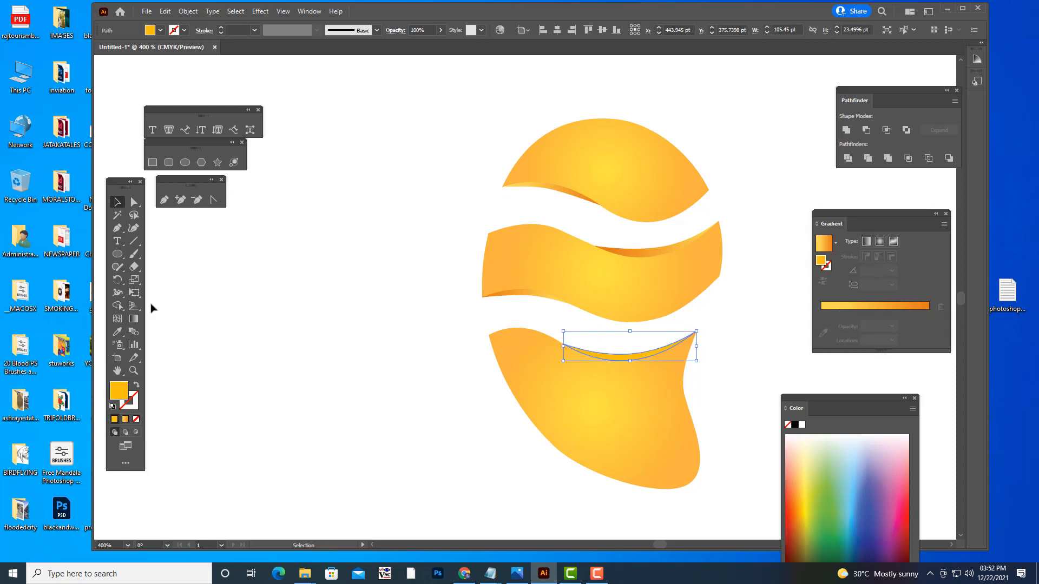
pyautogui.click(117, 332)
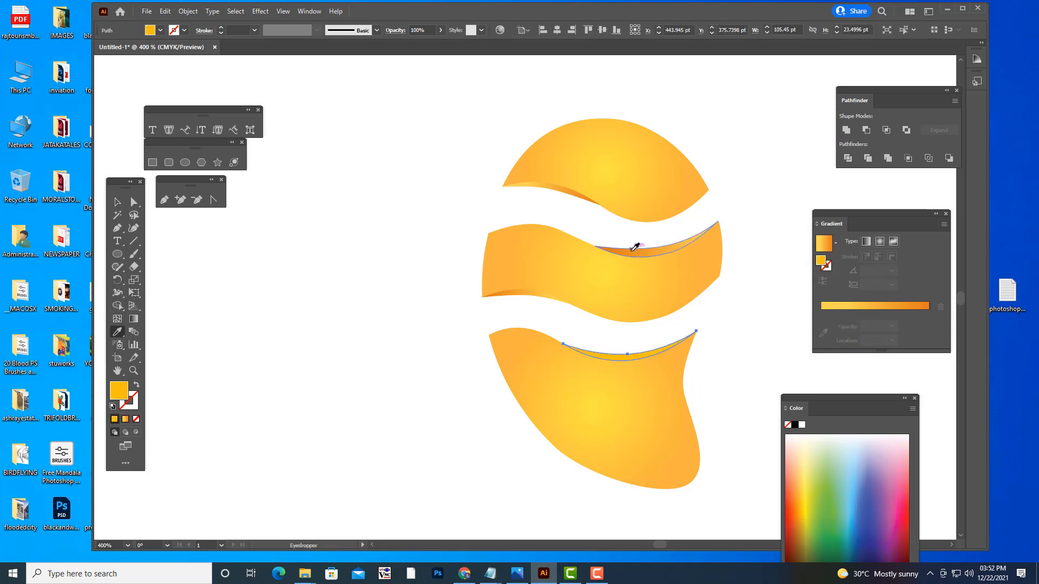
pyautogui.click(631, 251)
pyautogui.click(118, 203)
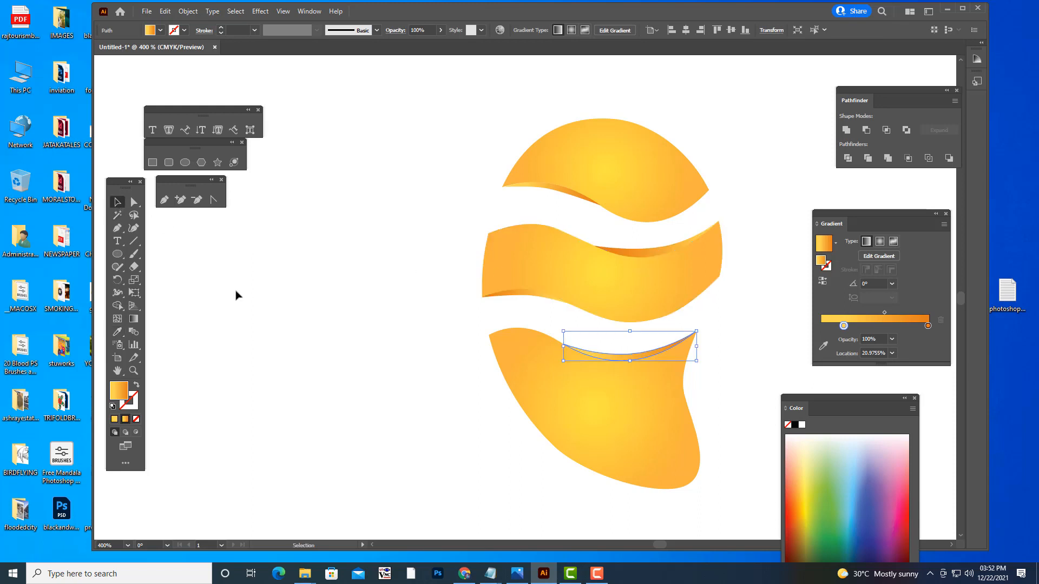
pyautogui.click(352, 348)
# - Rotate the tail segment accent's gradient to about 166° with the Gradient tool so the dark orange starts at its left end, and deselect it
pyautogui.click(637, 354)
pyautogui.press('g')
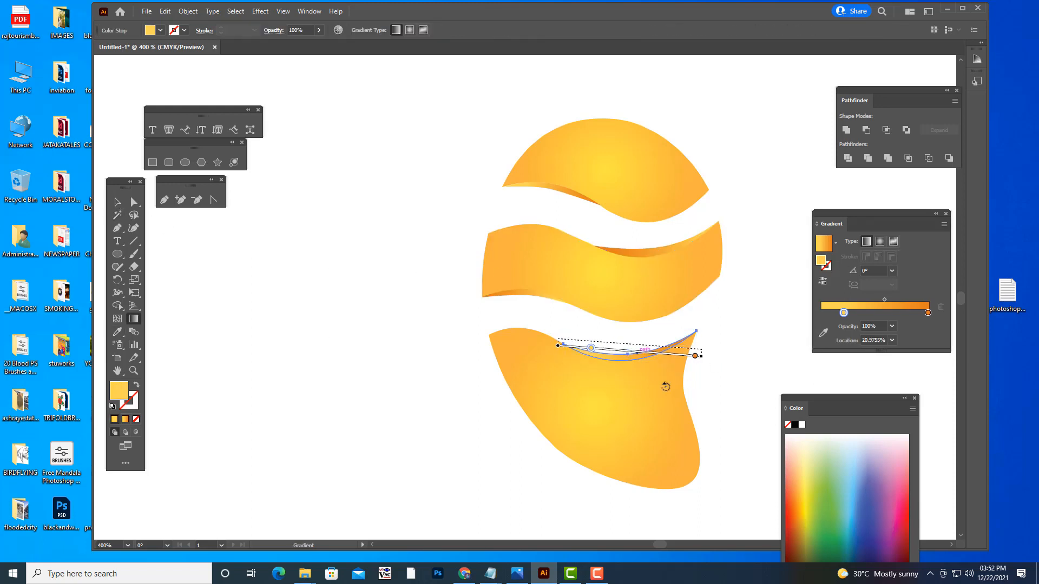
pyautogui.moveTo(574, 326)
pyautogui.mouseDown()
pyautogui.moveTo(431, 297)
pyautogui.moveTo(598, 352)
pyautogui.moveTo(622, 357)
pyautogui.moveTo(622, 343)
pyautogui.mouseUp()
pyautogui.press('v')
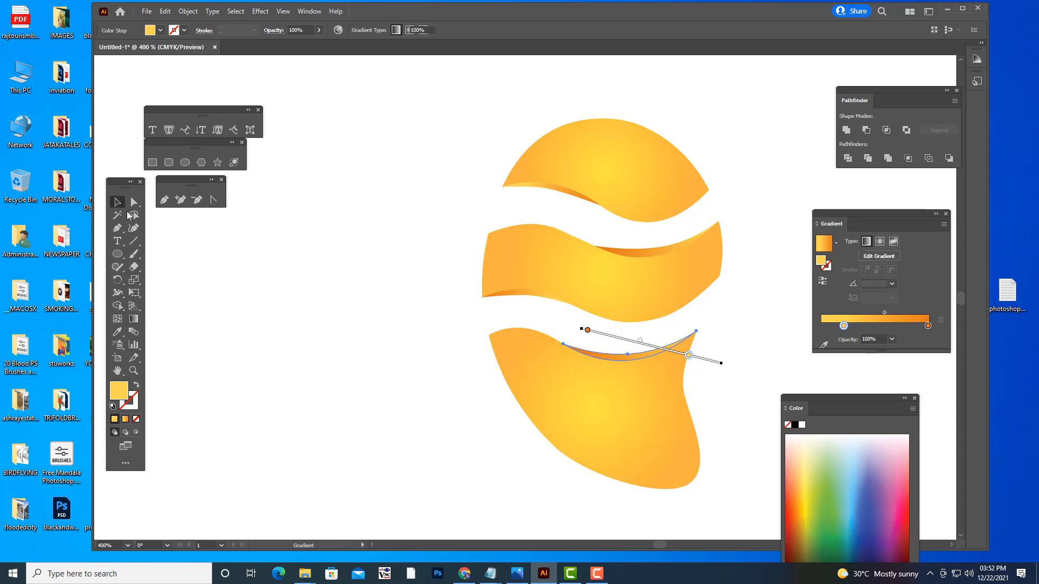
pyautogui.click(297, 318)
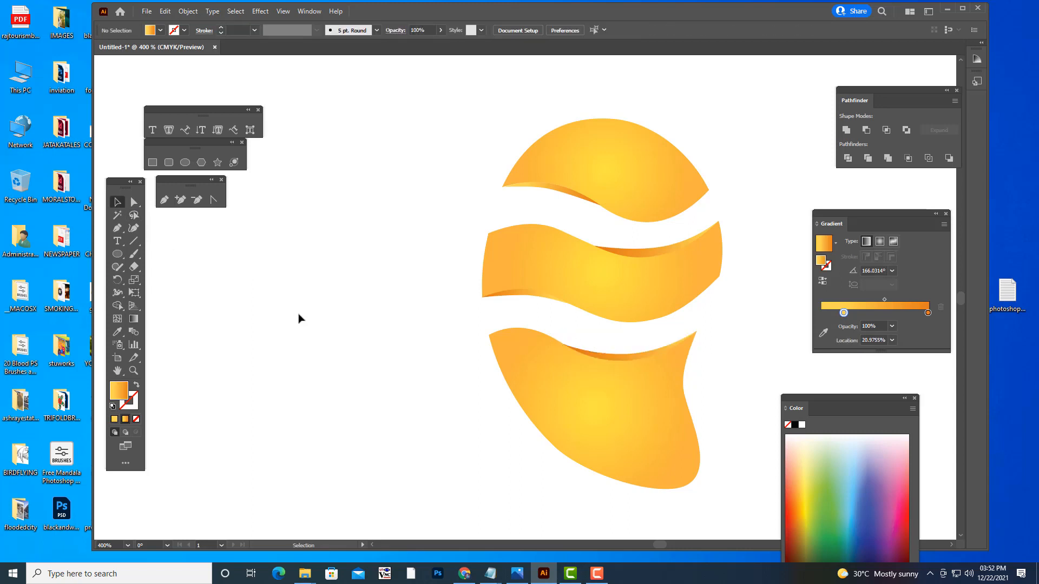
# - Draw a tall ellipse on the empty artboard area above and to the right of the orange logo
pyautogui.hotkey('ctrl', '-')
pyautogui.hotkey('ctrl', '-')
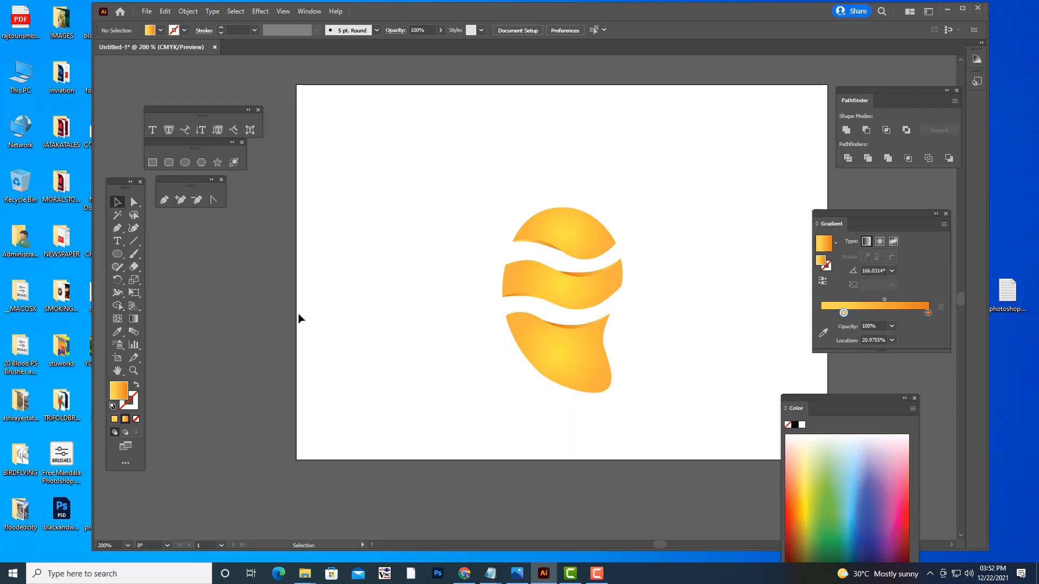
pyautogui.scroll(4, 666, 265)
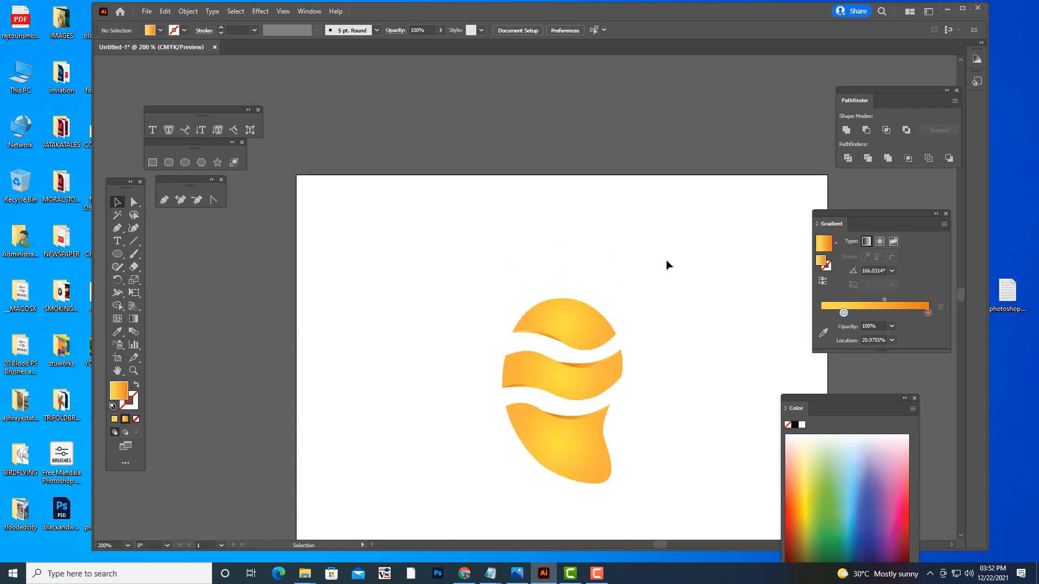
pyautogui.press('l')
pyautogui.moveTo(648, 232)
pyautogui.mouseDown()
pyautogui.moveTo(702, 357)
pyautogui.moveTo(711, 336)
pyautogui.mouseUp()
pyautogui.click(117, 203)
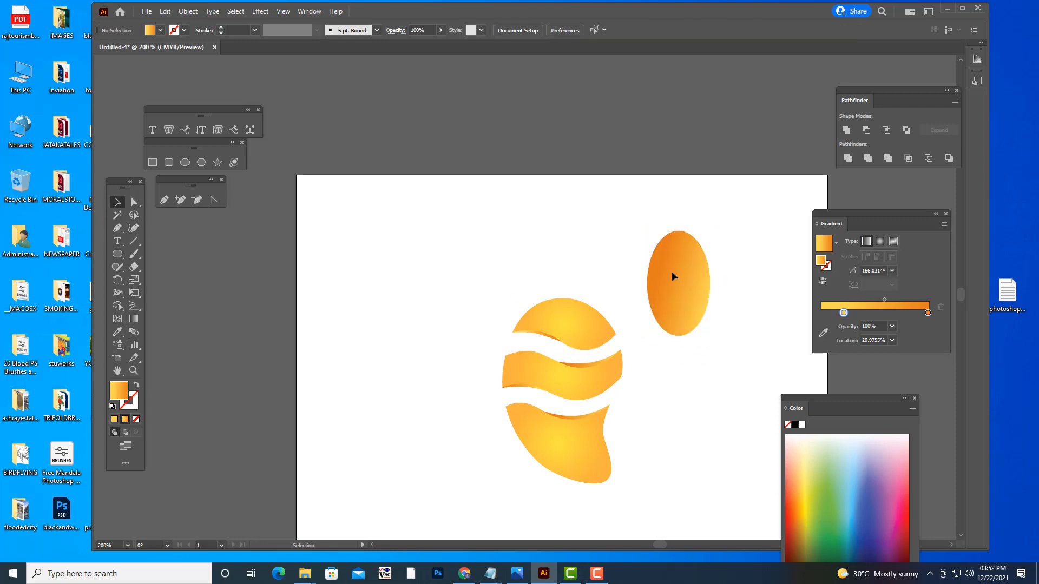
# - Recolor the ellipse's linear gradient from light green to very dark green, and deselect it
pyautogui.click(824, 483)
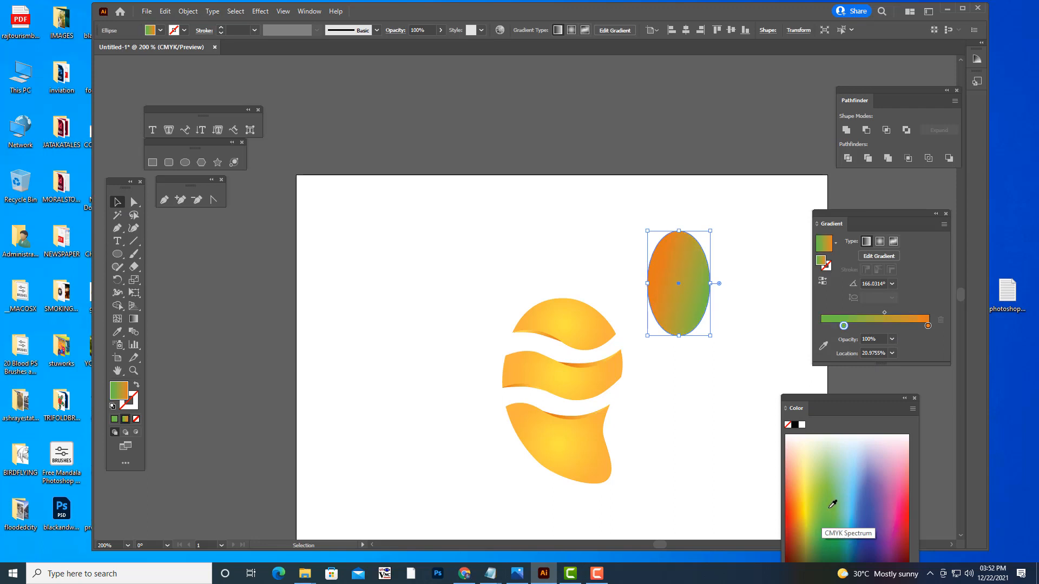
pyautogui.doubleClick(927, 326)
pyautogui.click(847, 437)
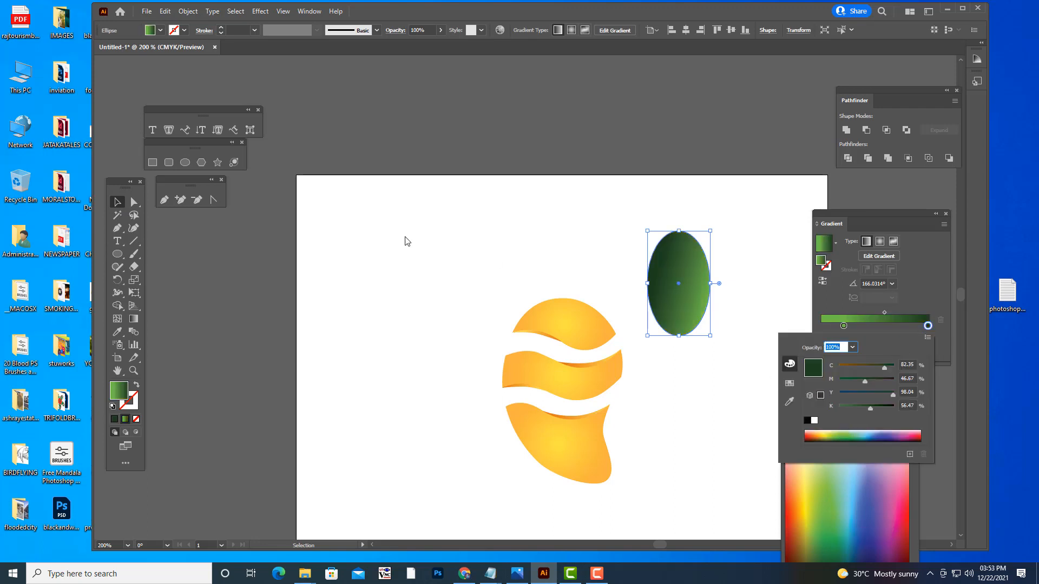
pyautogui.click(279, 236)
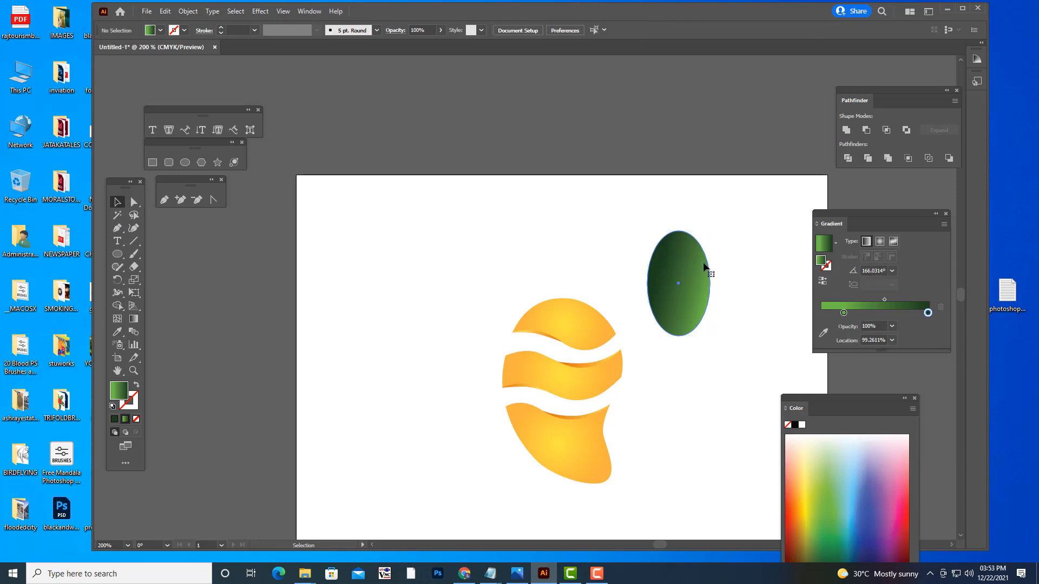
# - Move the ellipse slightly up and make its gradient radial, extended beyond the right edge with the dark stop at about 73%
pyautogui.moveTo(698, 254); pyautogui.dragTo(681, 212)
pyautogui.click(880, 242)
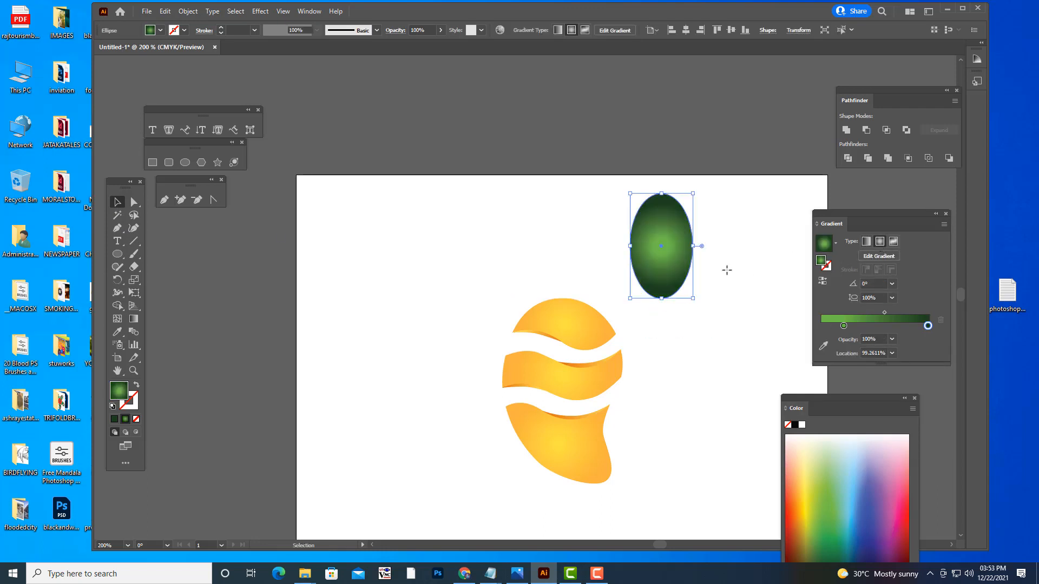
pyautogui.press('g')
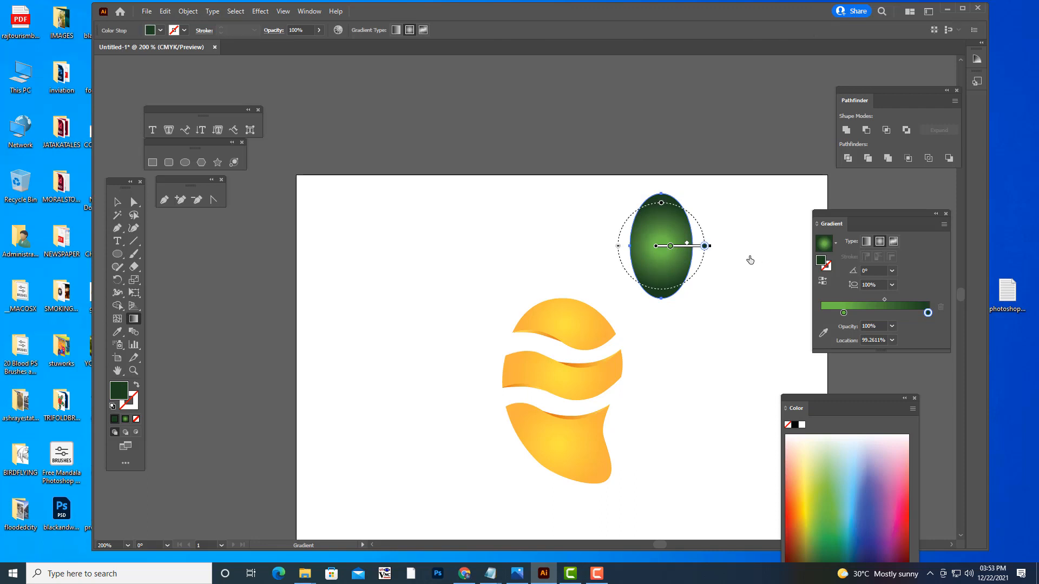
pyautogui.moveTo(703, 246)
pyautogui.mouseDown()
pyautogui.moveTo(692, 247)
pyautogui.moveTo(769, 259)
pyautogui.mouseUp()
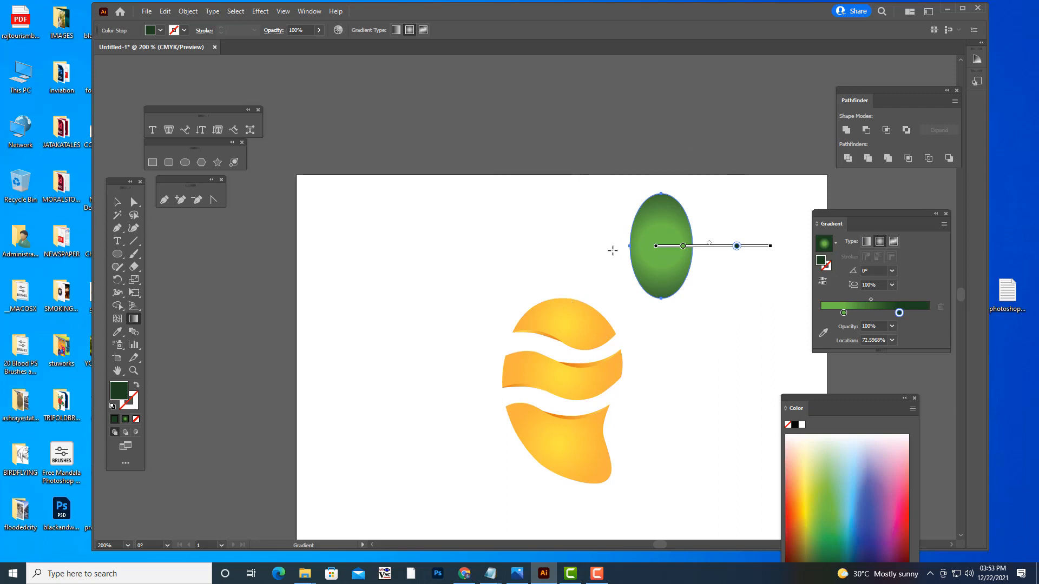
# - Convert the green ellipse's top and bottom anchor points to corners to form a pointed leaf
pyautogui.click(134, 203)
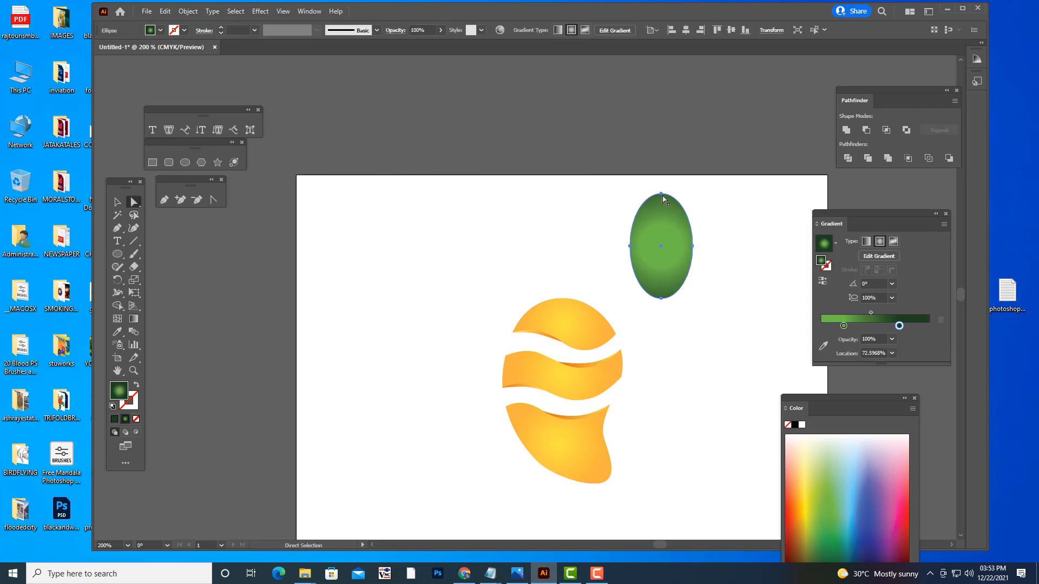
pyautogui.click(663, 198)
pyautogui.click(174, 31)
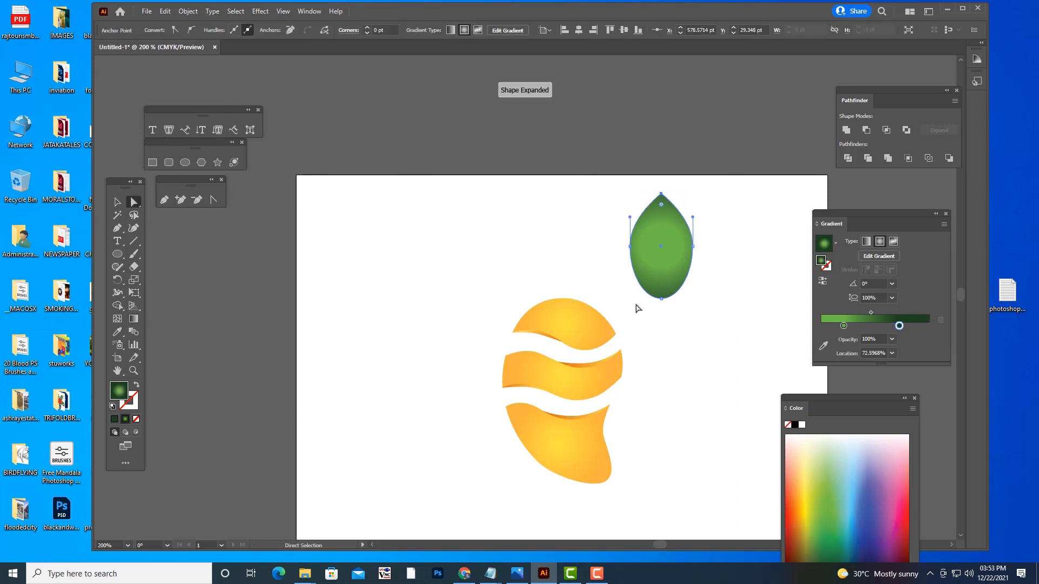
pyautogui.click(663, 299)
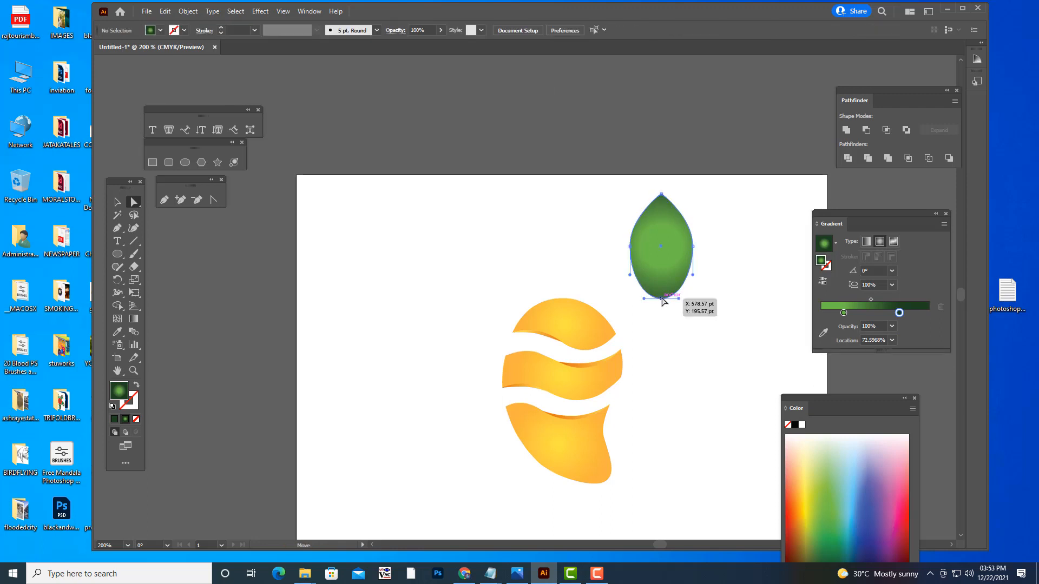
pyautogui.click(174, 31)
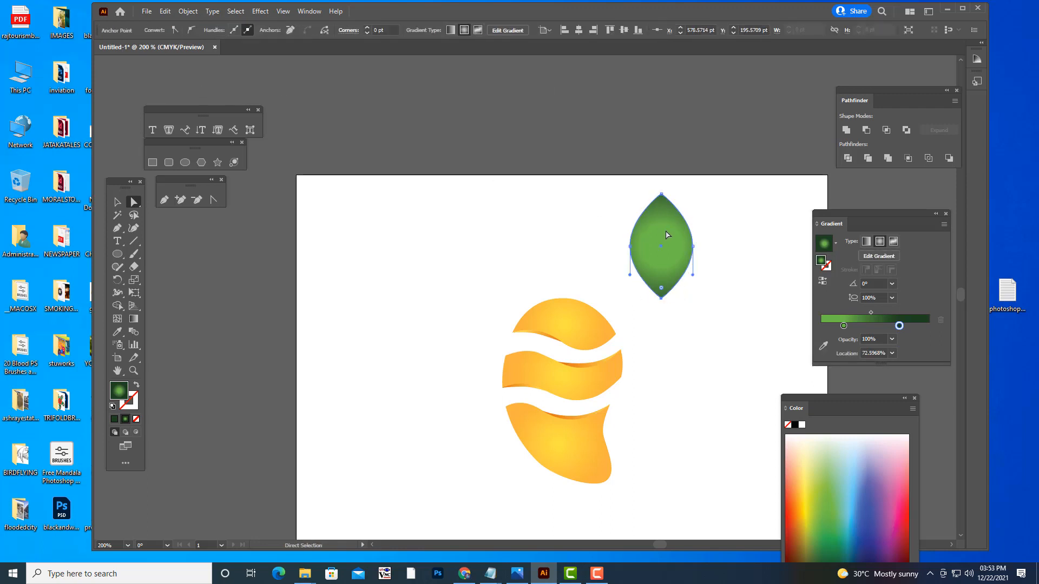
# - Shift the leaf's two side anchor points down to form a teardrop, and narrow the whole shape
pyautogui.click(693, 248)
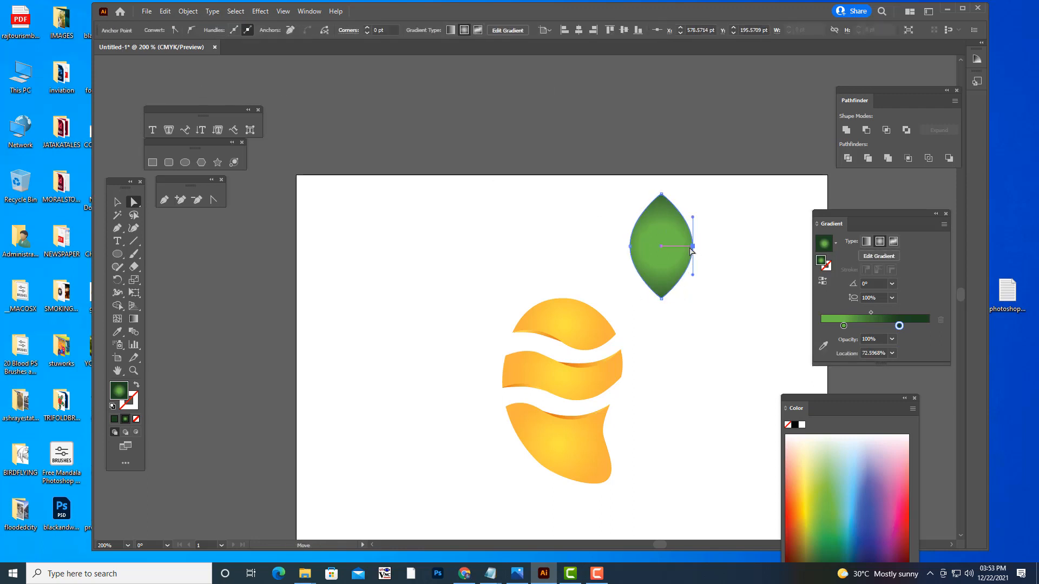
pyautogui.click(631, 252)
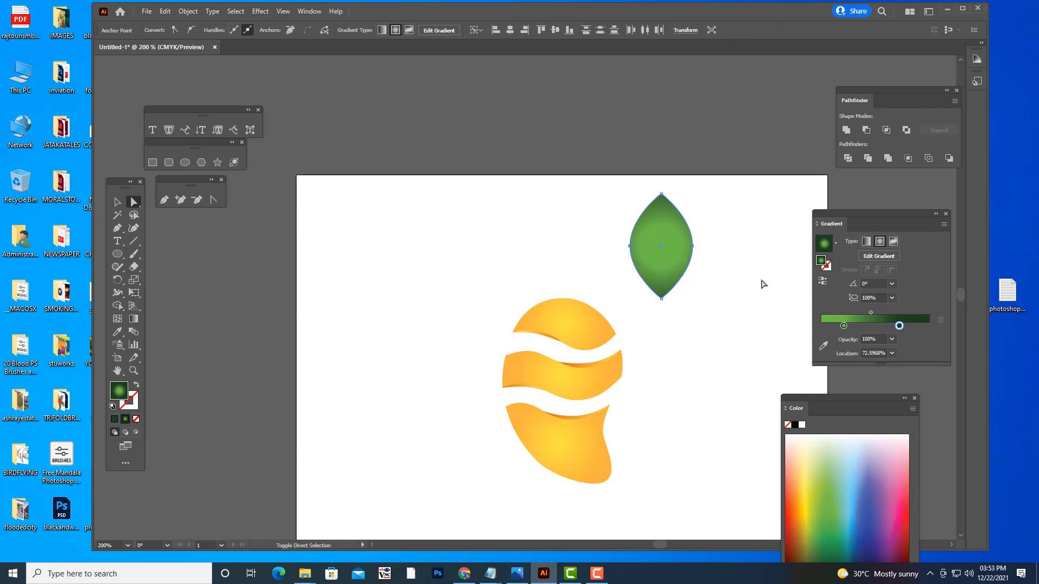
pyautogui.press('Down')
pyautogui.press('Down')
pyautogui.press('Down')
pyautogui.press('Down')
pyautogui.press('Down')
pyautogui.press('Down')
pyautogui.press('Down')
pyautogui.press('Down')
pyautogui.press('Down')
pyautogui.press('Down')
pyautogui.press('Down')
pyautogui.press('Down')
pyautogui.press('Down')
pyautogui.press('Down')
pyautogui.press('Down')
pyautogui.press('Down')
pyautogui.press('Down')
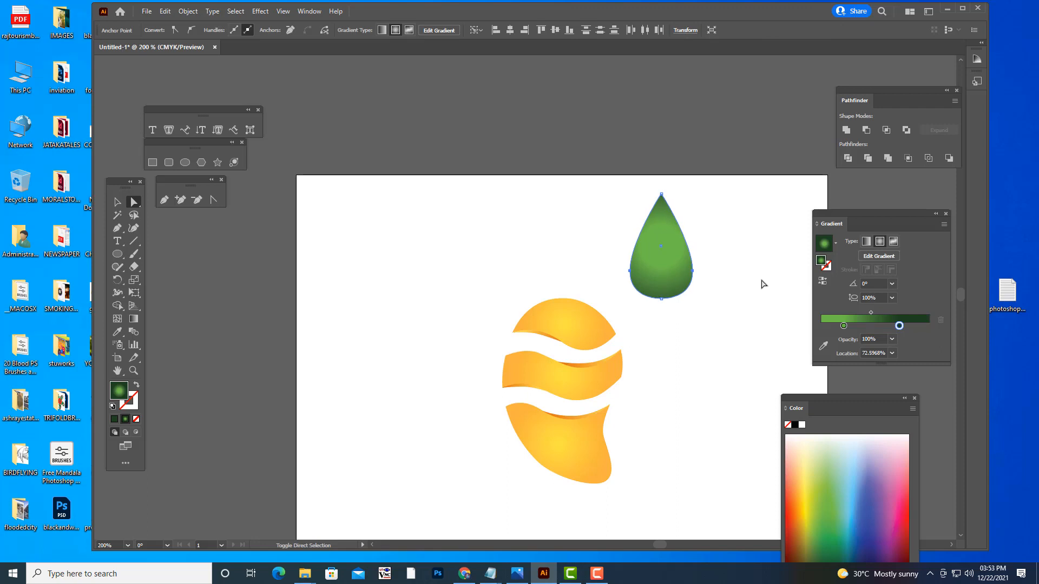
pyautogui.click(117, 202)
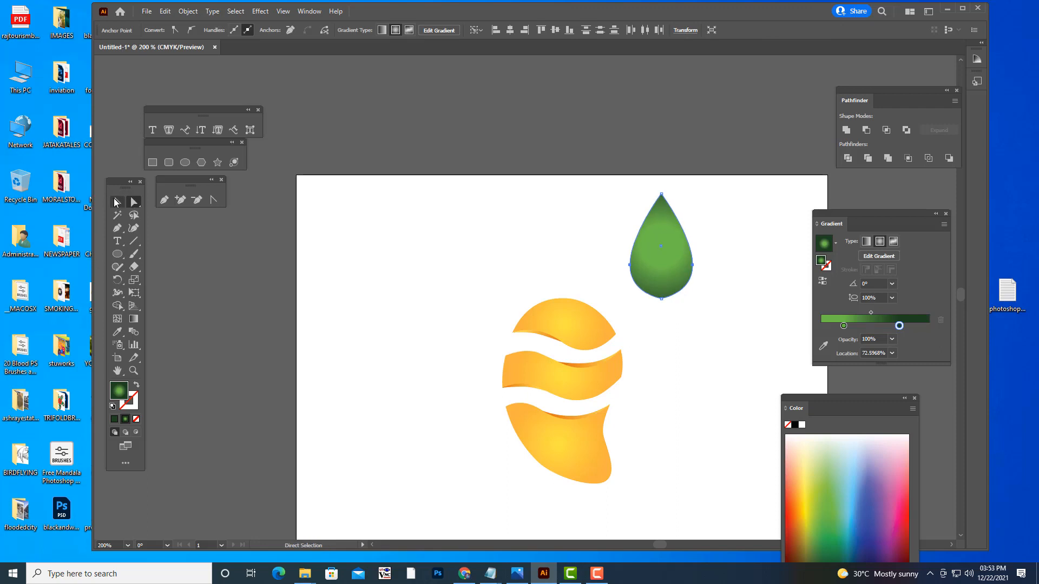
pyautogui.moveTo(629, 247); pyautogui.dragTo(665, 252)
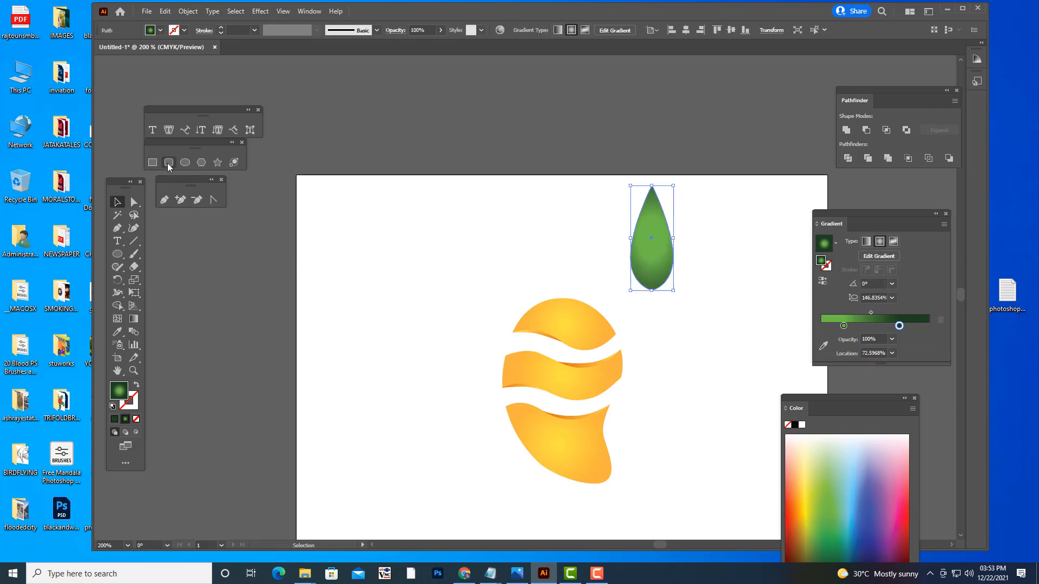
# - Create a three-sided polygon with a radius of 93.6285 pt near the artboard's upper-left corner, and narrow it into a slim triangle
pyautogui.click(203, 165)
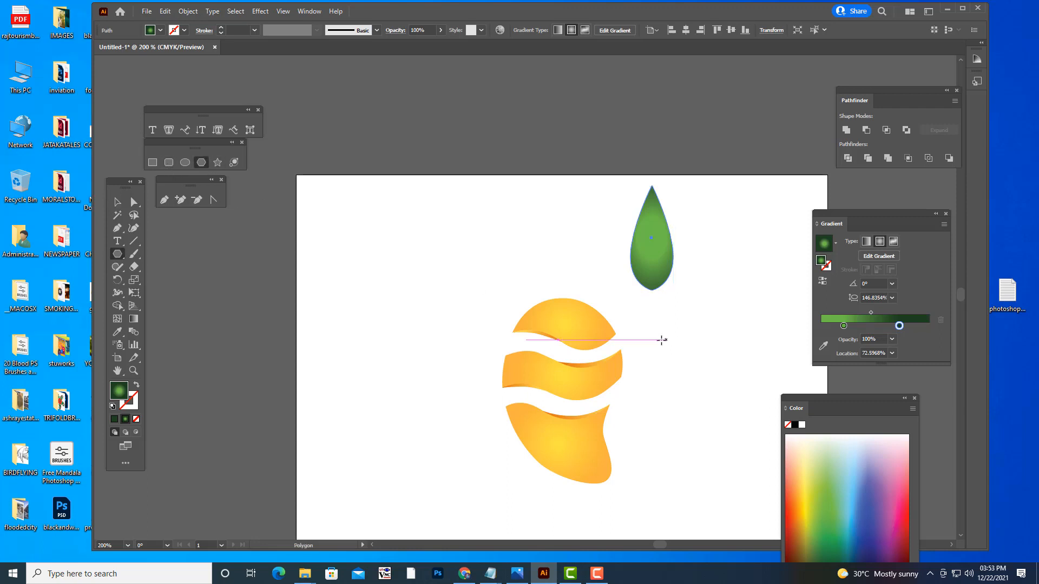
pyautogui.moveTo(712, 297); pyautogui.dragTo(748, 364)
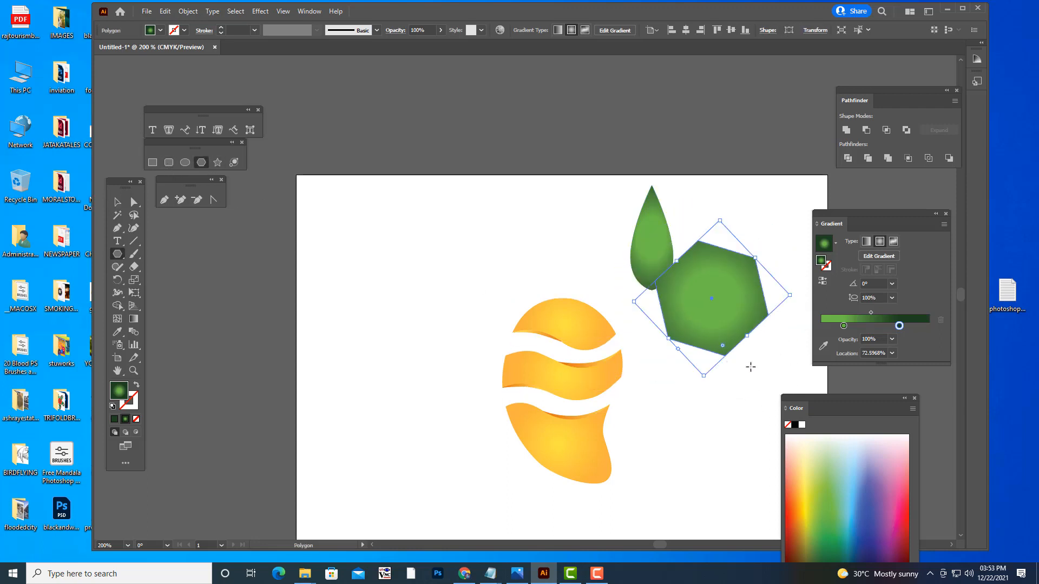
pyautogui.hotkey('ctrl', 'z')
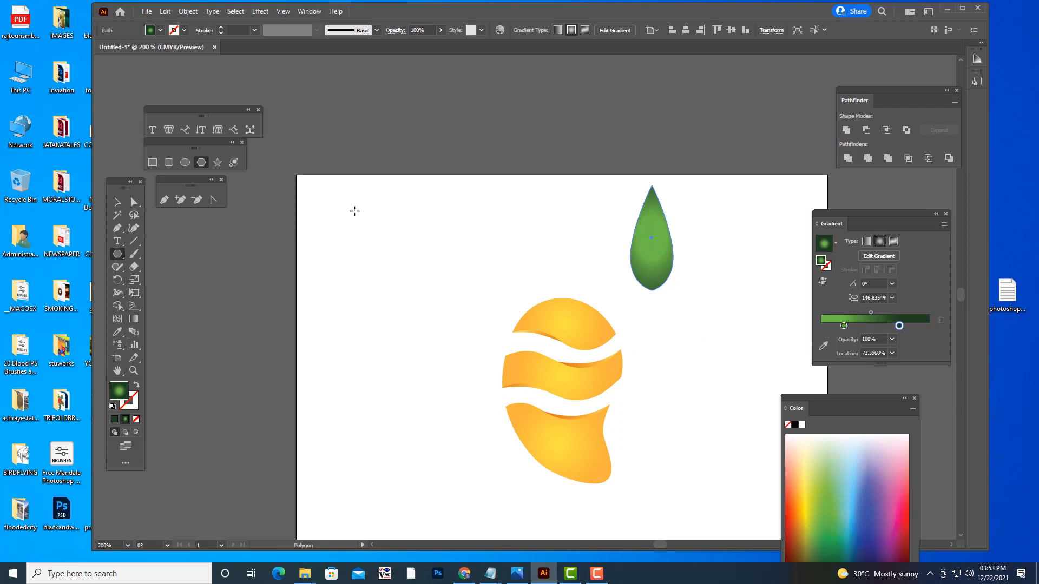
pyautogui.click(368, 213)
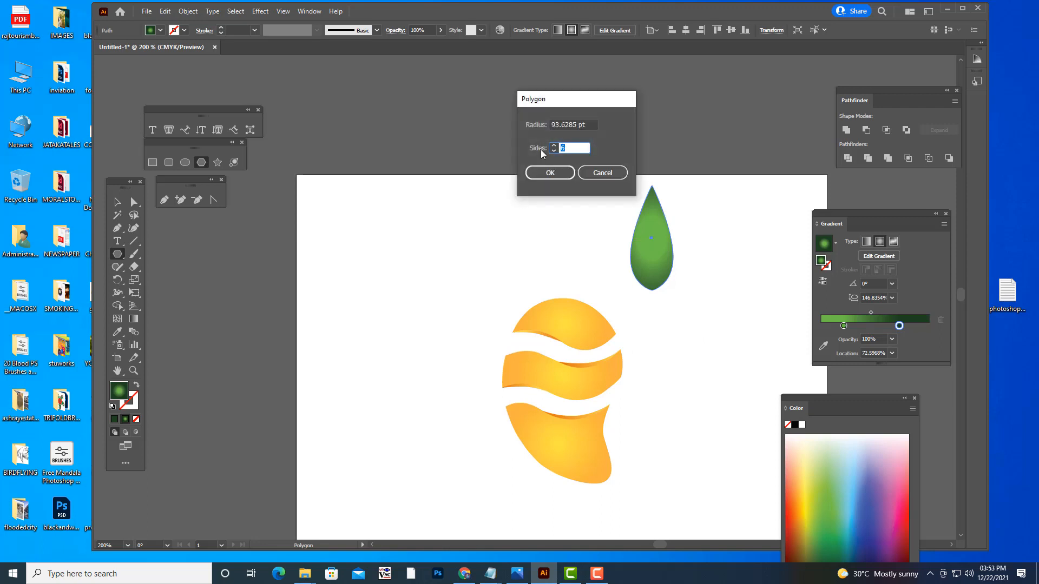
pyautogui.write('3')
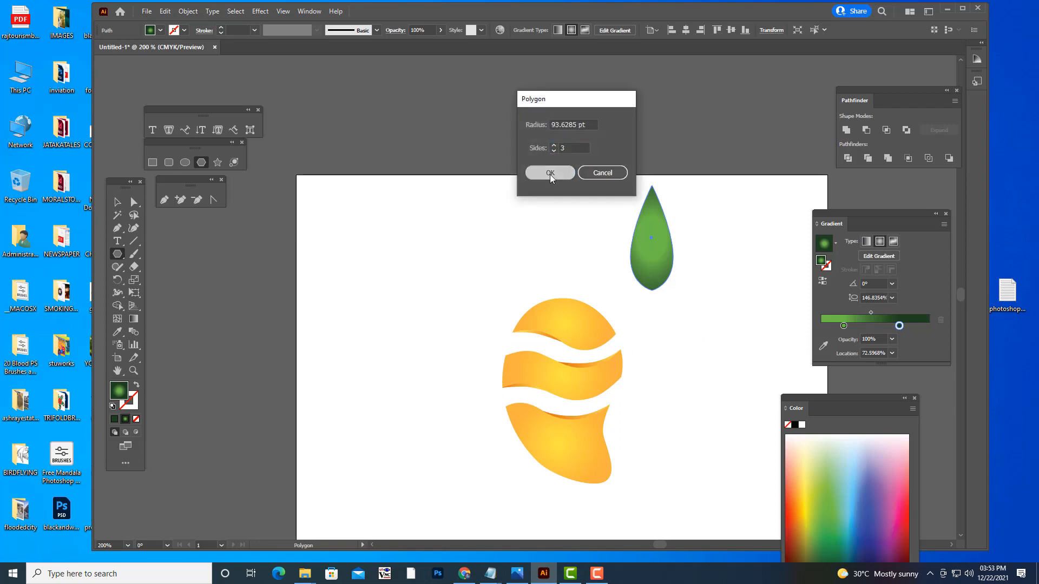
pyautogui.click(550, 174)
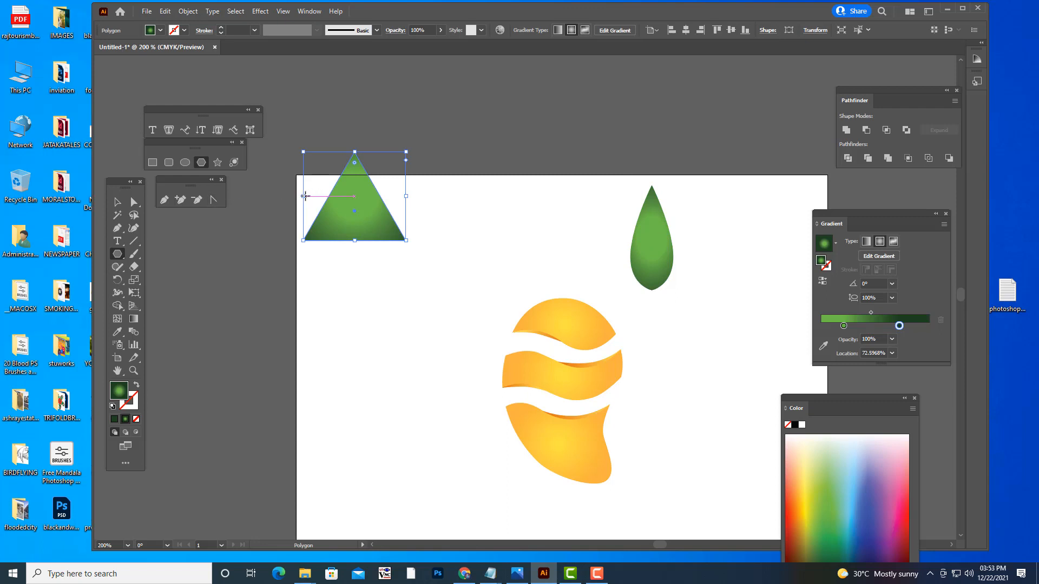
pyautogui.moveTo(305, 197); pyautogui.dragTo(376, 209)
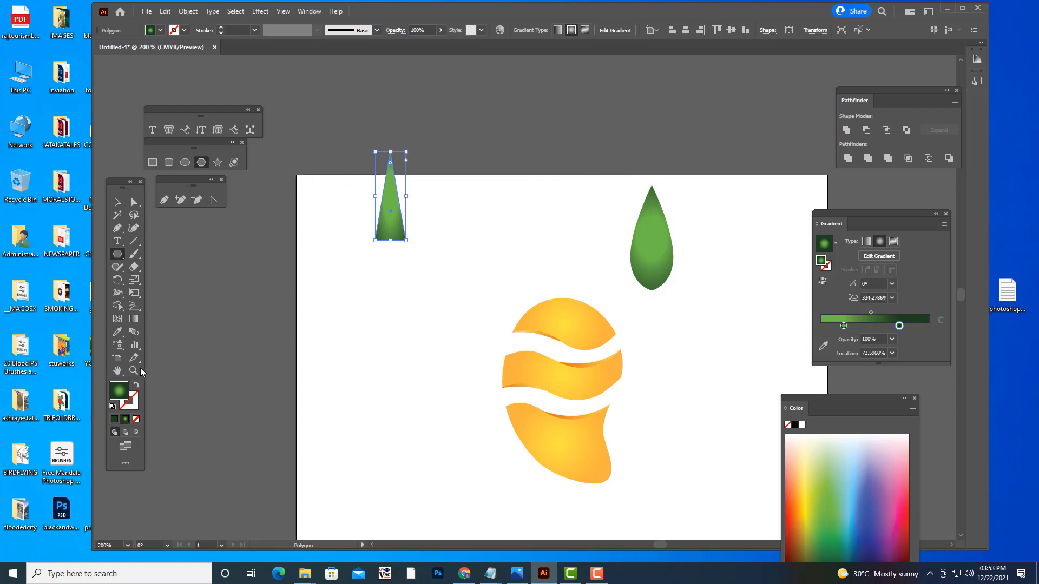
# - Fill the slim triangle with solid dark green and place it centered over the teardrop's lower half, with its base extending below
pyautogui.click(115, 419)
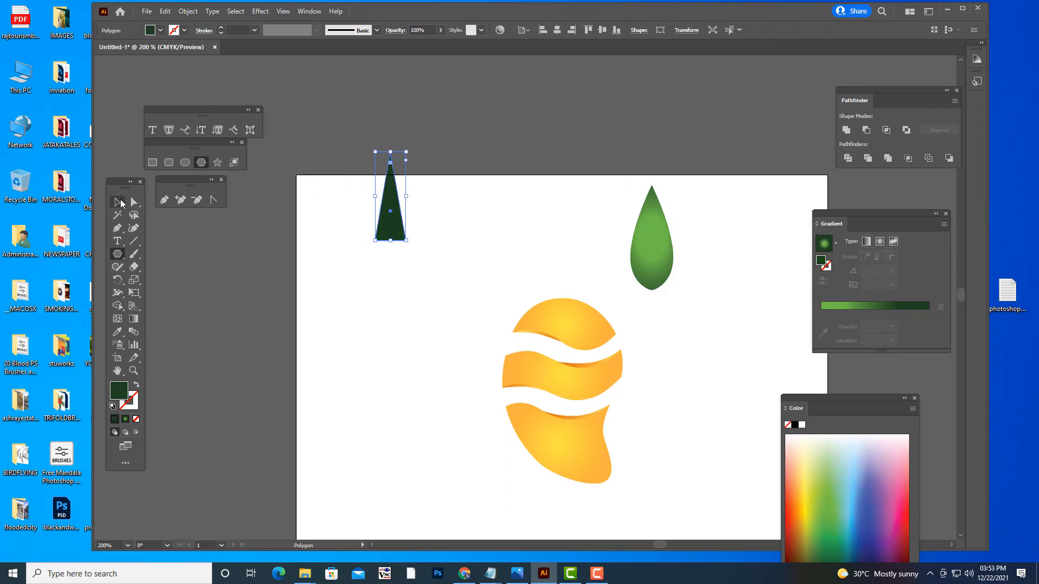
pyautogui.click(117, 201)
pyautogui.moveTo(392, 233); pyautogui.dragTo(650, 293)
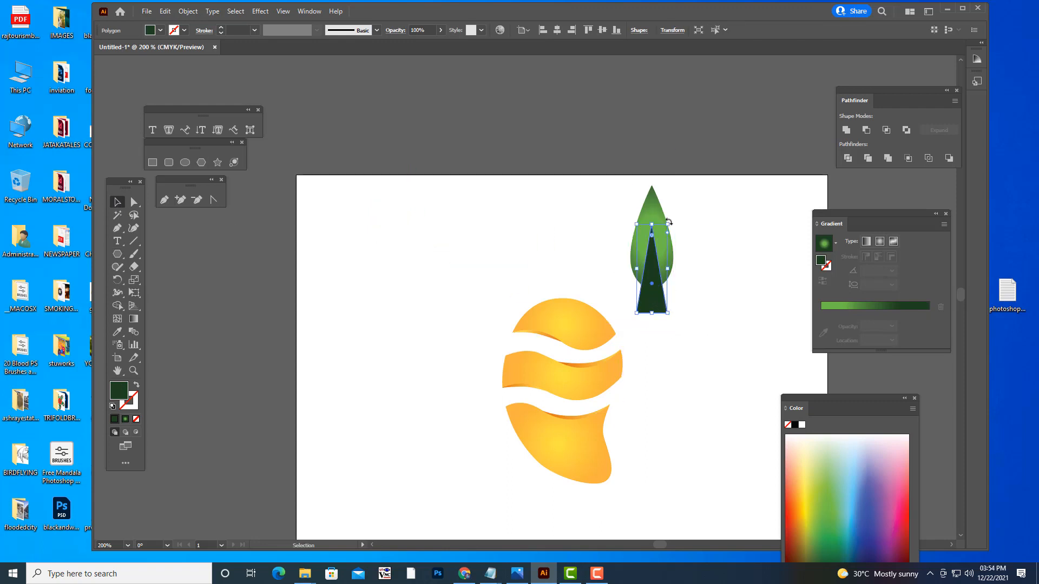
pyautogui.moveTo(668, 222); pyautogui.dragTo(665, 229)
# - Subtract the triangle from the green teardrop with Minus Front, and select the notched leaf
pyautogui.keyDown('shift'); pyautogui.click(653, 203); pyautogui.keyUp('shift')
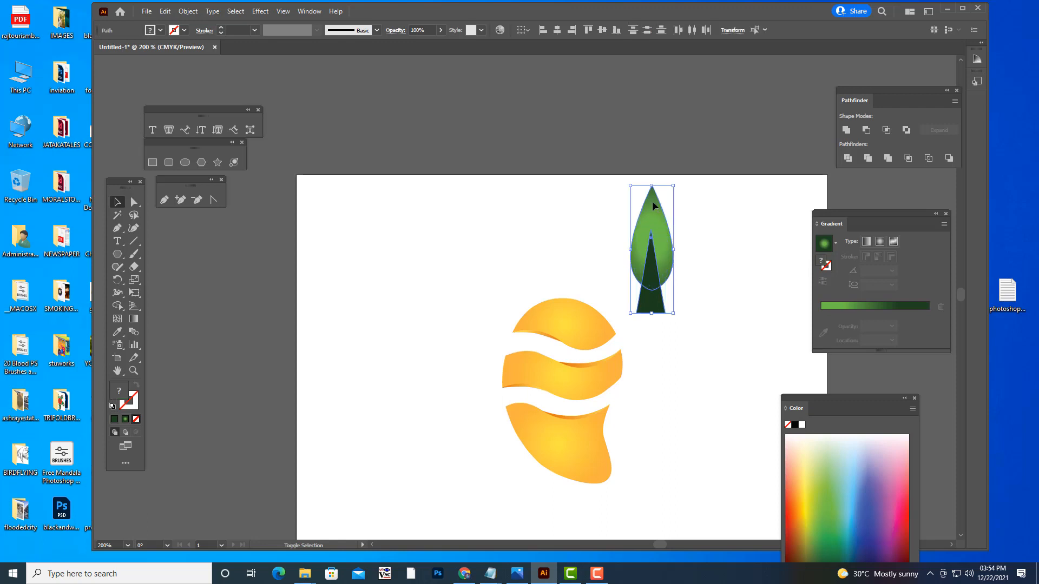
pyautogui.click(866, 129)
pyautogui.click(754, 181)
pyautogui.click(665, 257)
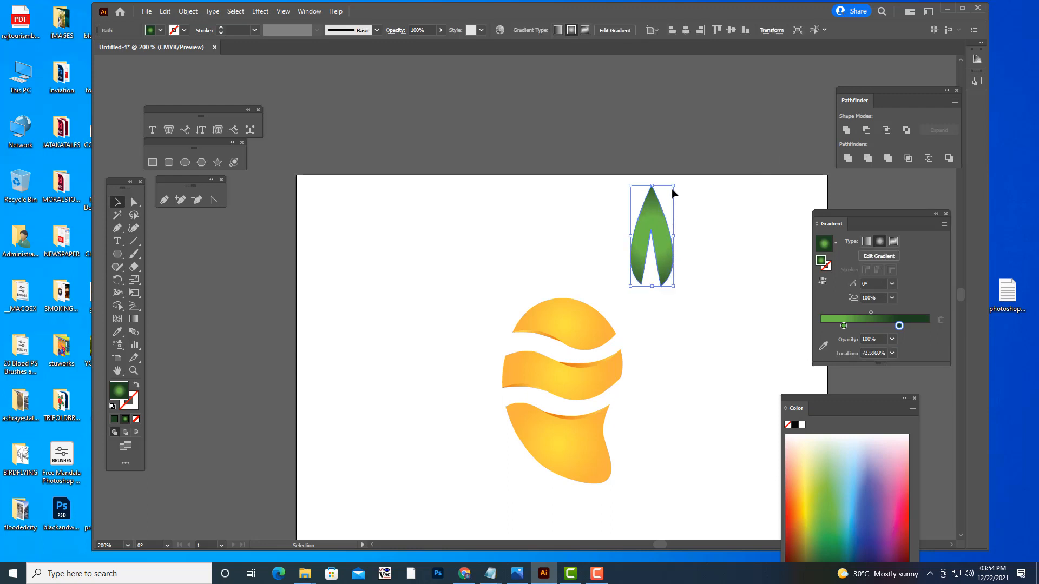
# - Shrink the notched leaf and place two tilted leaves in a V above the orange fruit, the right one longer and narrower
pyautogui.moveTo(673, 186); pyautogui.dragTo(617, 237)
pyautogui.click(594, 281)
pyautogui.click(555, 270)
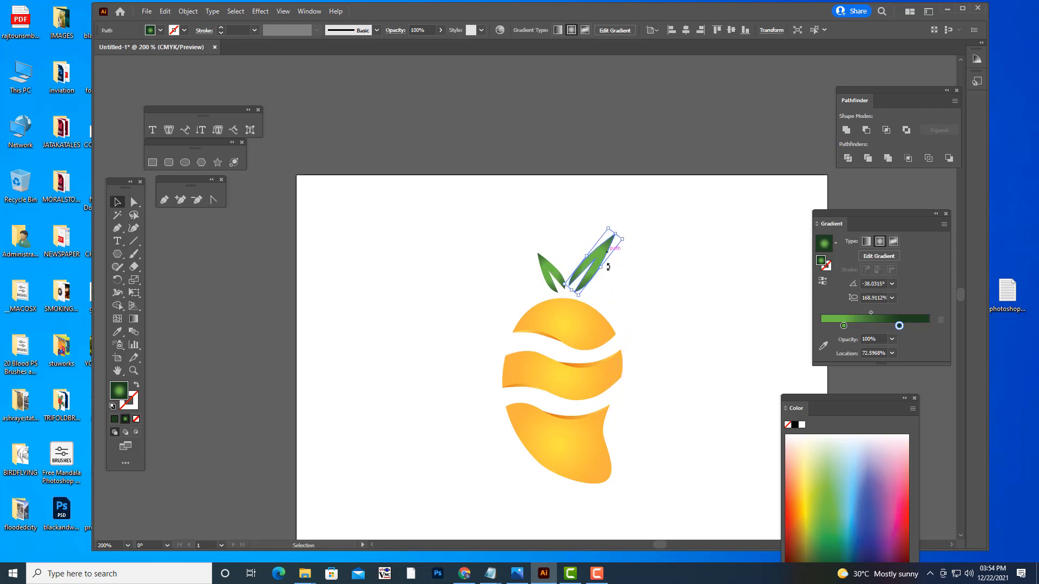
pyautogui.click(654, 318)
pyautogui.moveTo(566, 274); pyautogui.dragTo(598, 265)
pyautogui.click(715, 294)
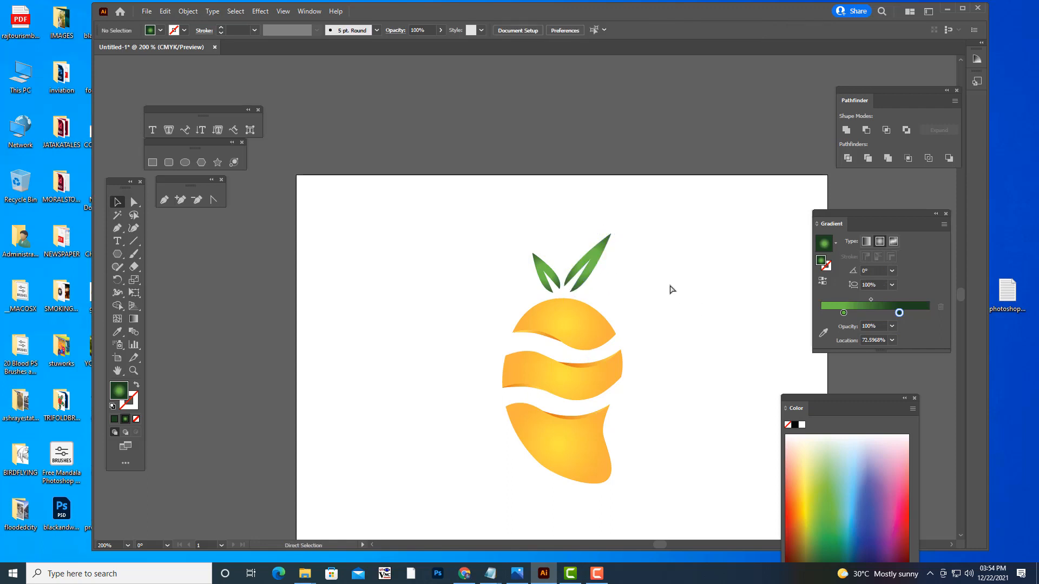
# - Pull the inner notch anchor point of each leaf down toward its base to shorten both notches
pyautogui.hotkey('ctrl', '+')
pyautogui.click(656, 246)
pyautogui.click(134, 202)
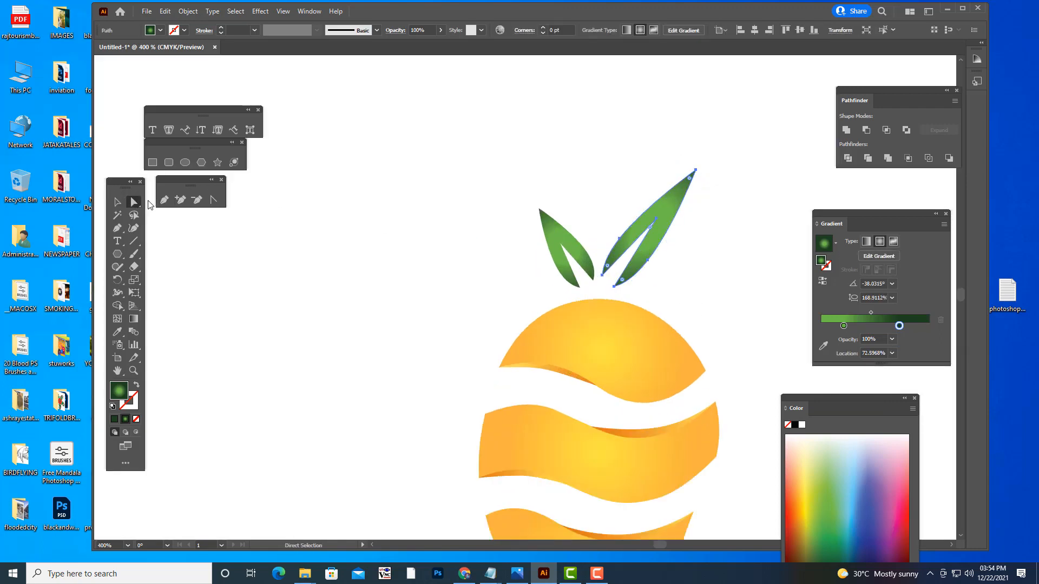
pyautogui.moveTo(656, 219); pyautogui.dragTo(637, 242)
pyautogui.click(712, 253)
pyautogui.click(656, 219)
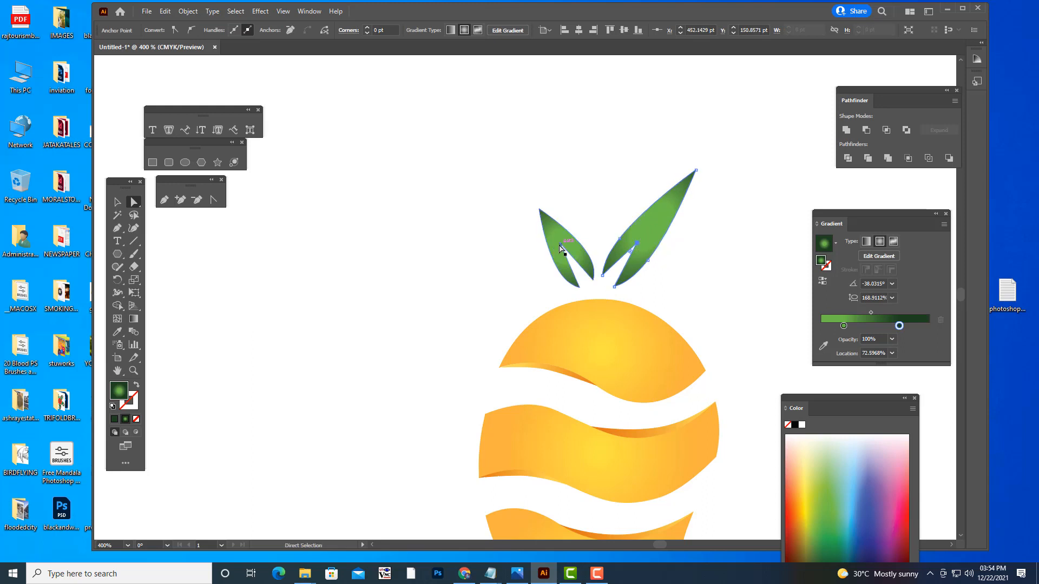
pyautogui.moveTo(561, 246); pyautogui.dragTo(573, 263)
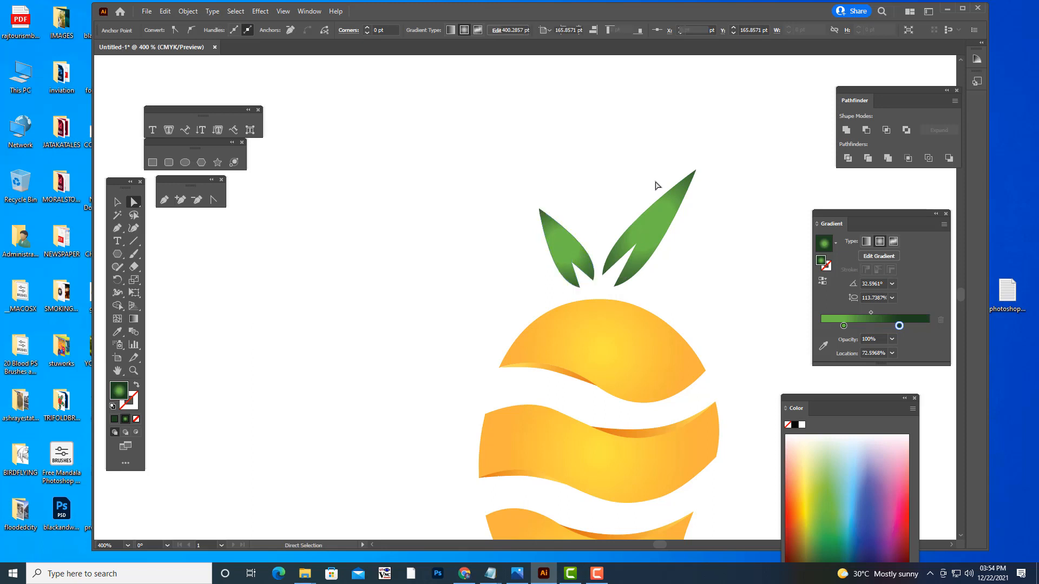
pyautogui.click(720, 176)
# - Select the two leaves and all orange fruit pieces, and group them together
pyautogui.hotkey('ctrl', '-')
pyautogui.hotkey('ctrl', '-')
pyautogui.hotkey('ctrl', '-')
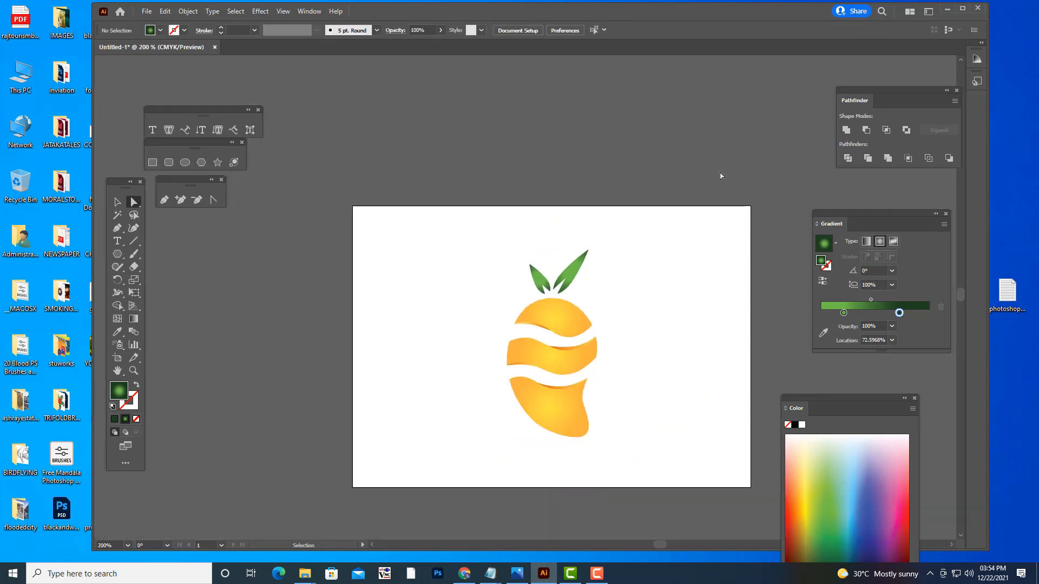
pyautogui.hotkey('ctrl', '+')
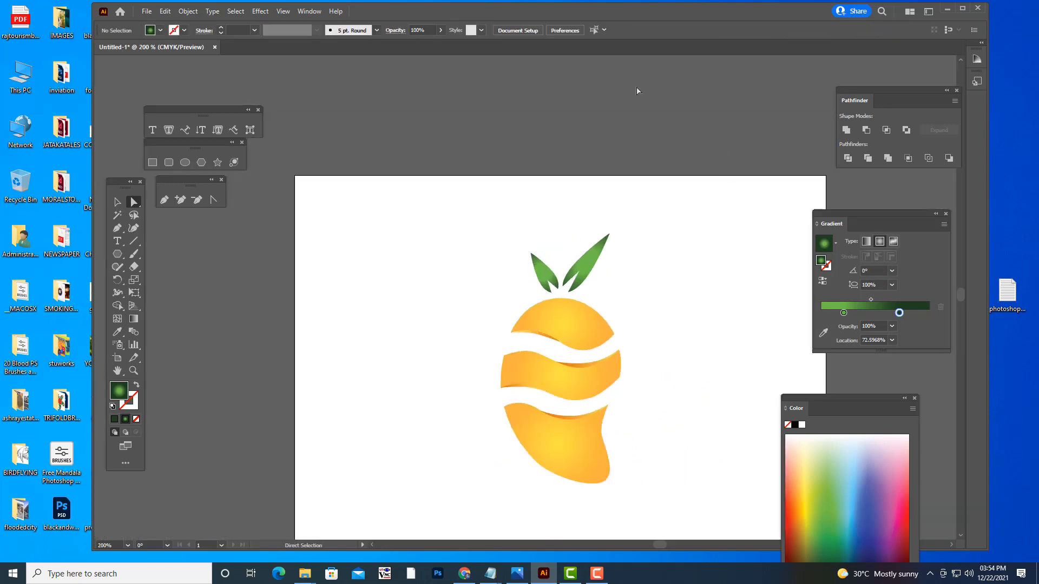
pyautogui.click(117, 201)
pyautogui.moveTo(449, 215); pyautogui.dragTo(714, 486)
pyautogui.hotkey('ctrl', 'g')
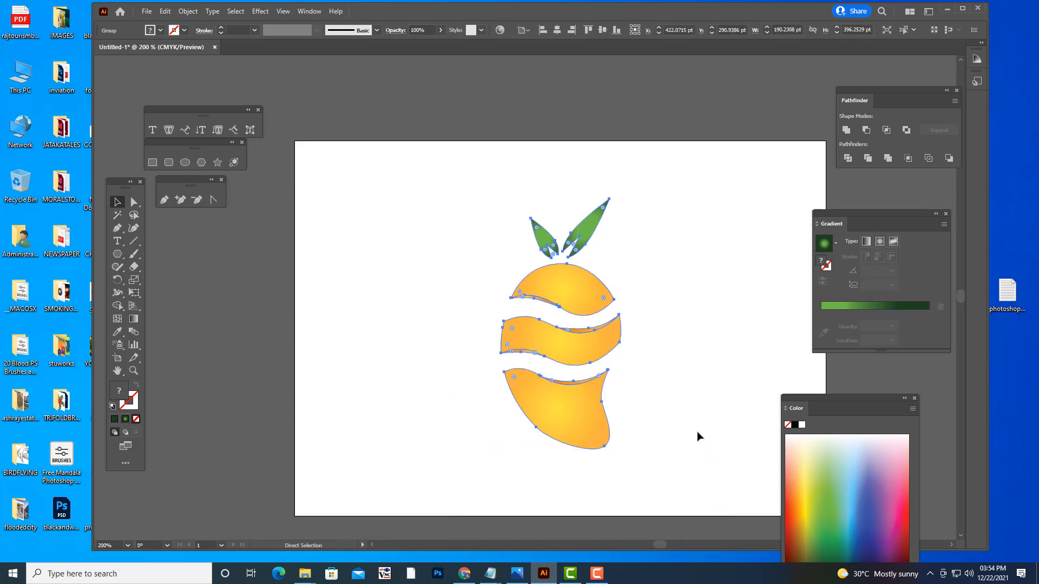
# - Enlarge the grouped fruit logo to about 260 by 499 pt and center it on the artboard
pyautogui.moveTo(622, 450); pyautogui.dragTo(655, 481)
pyautogui.hotkey('ctrl', 'z')
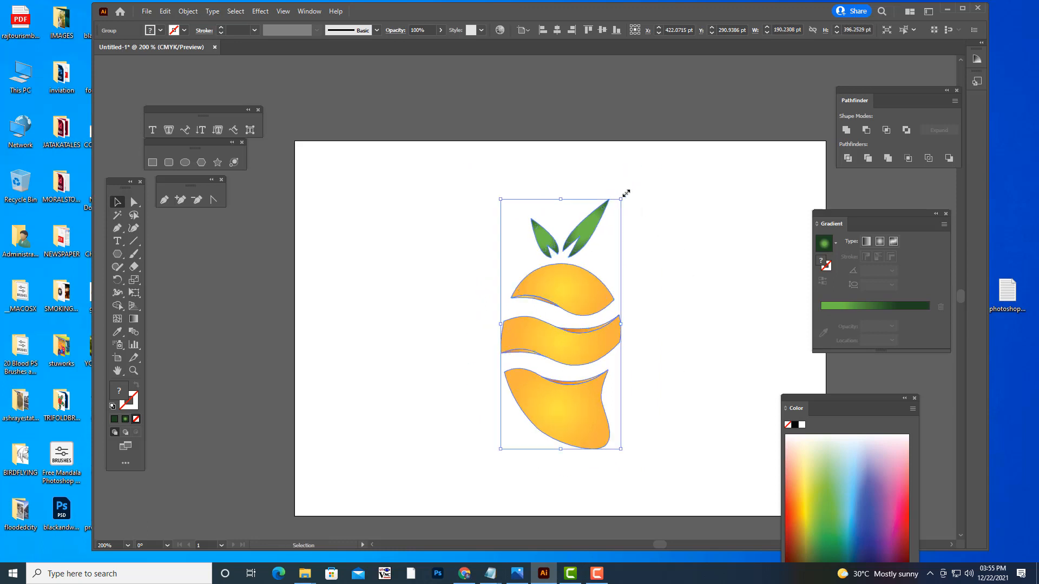
pyautogui.moveTo(626, 194); pyautogui.dragTo(642, 167)
pyautogui.moveTo(591, 278); pyautogui.dragTo(603, 278)
pyautogui.click(705, 289)
pyautogui.hotkey('ctrl', '-')
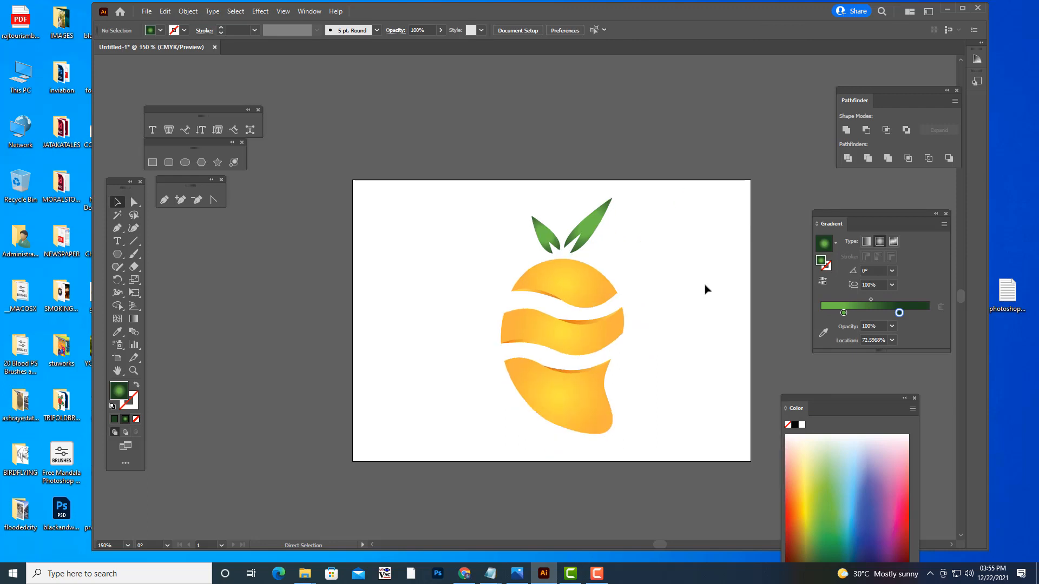
pyautogui.moveTo(625, 383); pyautogui.dragTo(693, 460)
pyautogui.moveTo(589, 396); pyautogui.dragTo(574, 394)
pyautogui.click(658, 366)
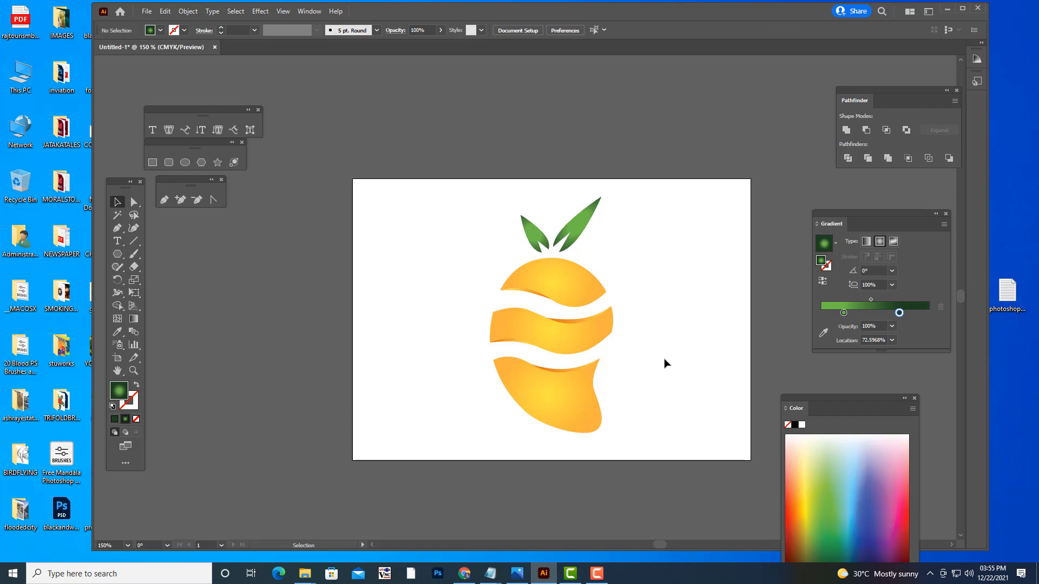
# - Draw a rectangle covering the whole artboard, from its upper-left to its lower-right corner, and select it
pyautogui.click(153, 162)
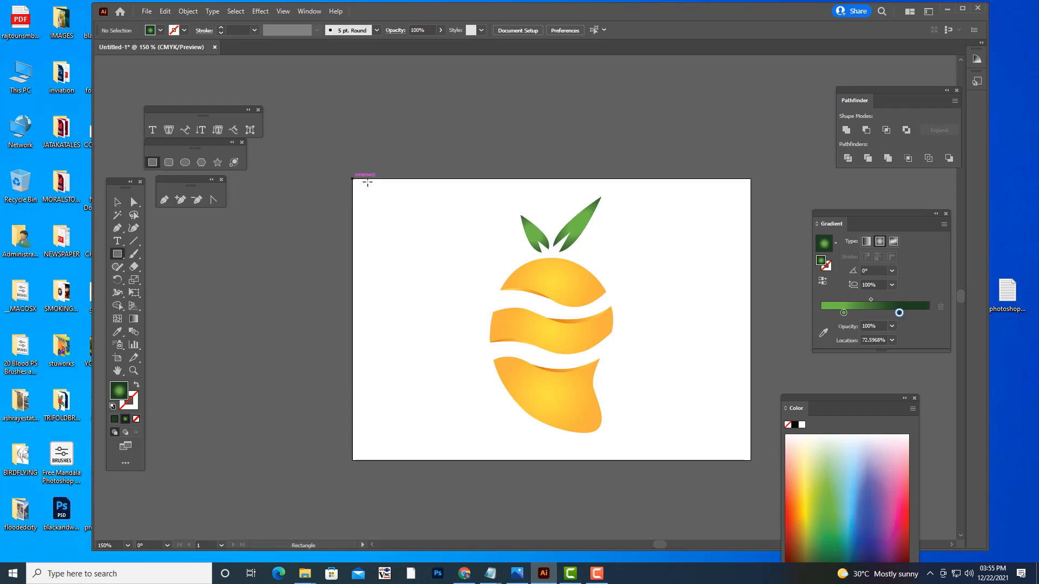
pyautogui.moveTo(352, 179)
pyautogui.mouseDown()
pyautogui.moveTo(719, 459)
pyautogui.moveTo(750, 461)
pyautogui.mouseUp()
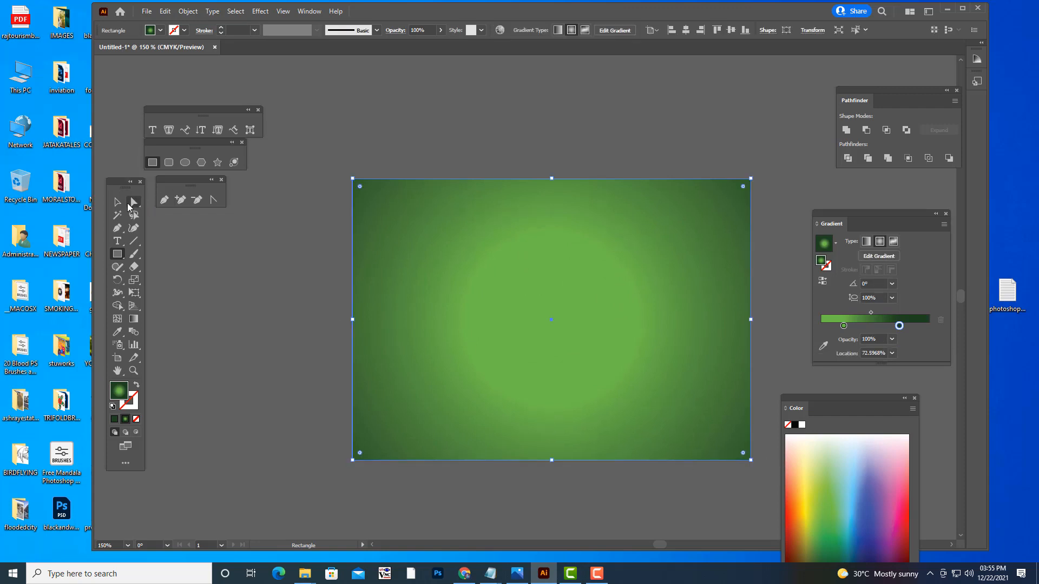
pyautogui.click(119, 202)
pyautogui.click(427, 129)
pyautogui.click(598, 238)
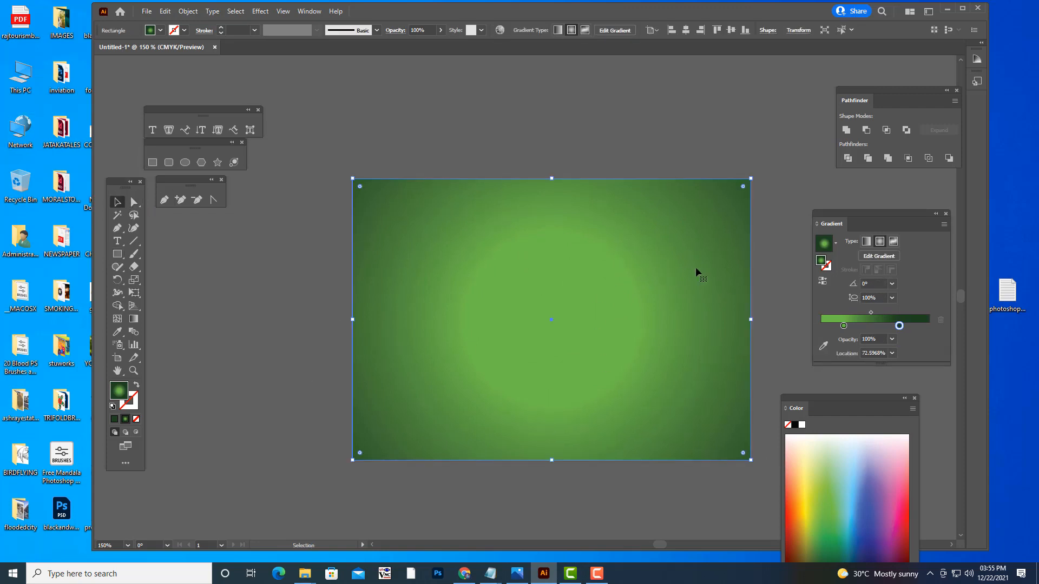
# - Recolor the rectangle's gradient stops: light blue (C 73.33, M 30.2) inside, dark blue (C 100, M 90.59, Y 9.41, K 1.96) outside
pyautogui.doubleClick(900, 326)
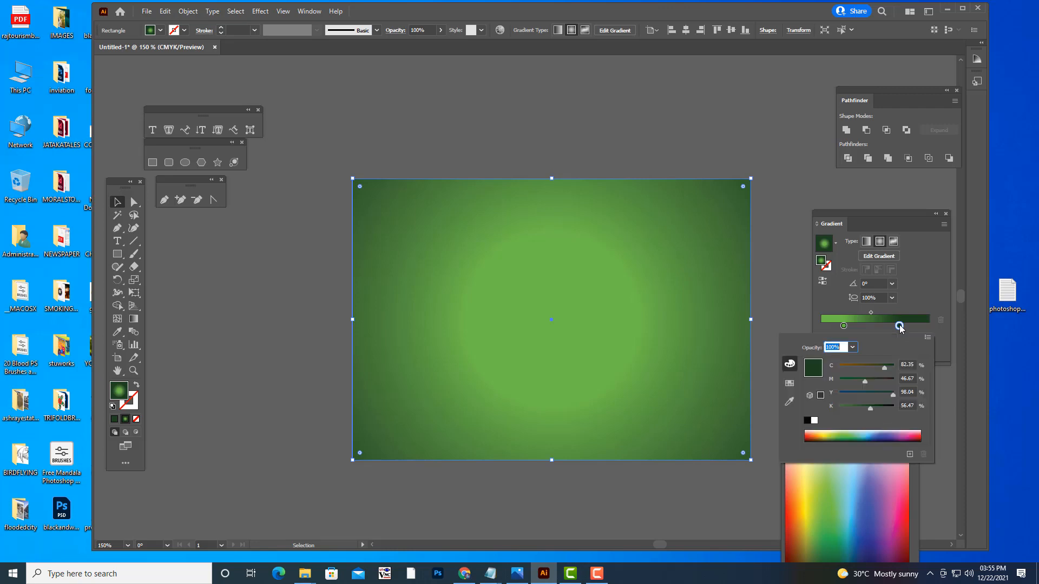
pyautogui.click(881, 434)
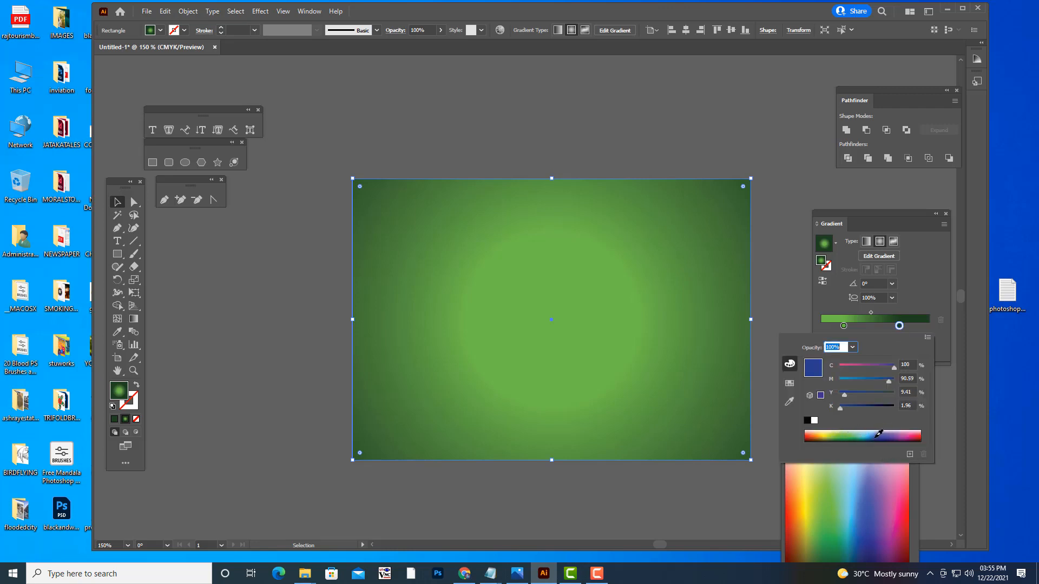
pyautogui.click(844, 325)
pyautogui.doubleClick(843, 326)
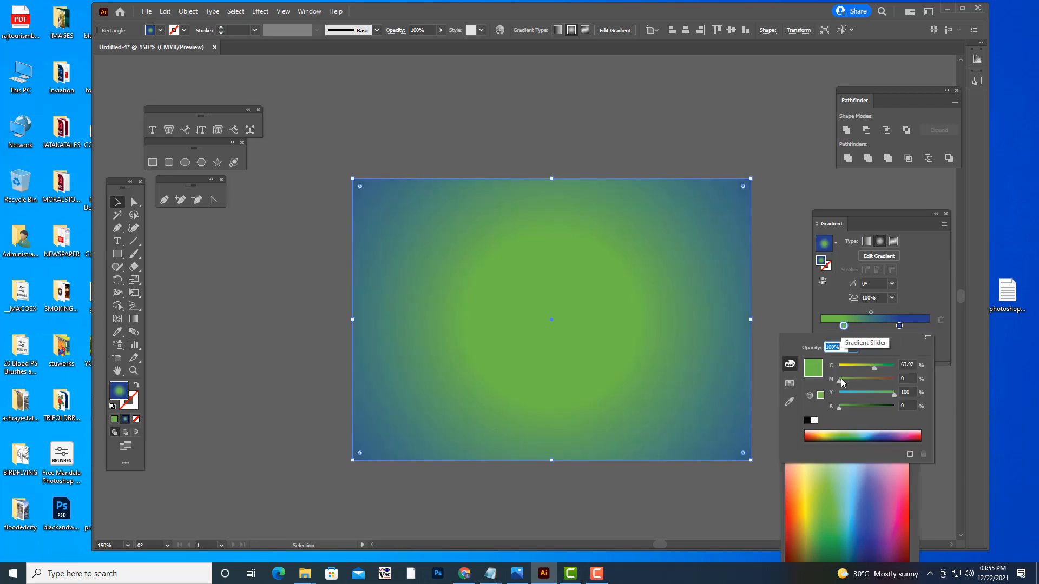
pyautogui.click(871, 434)
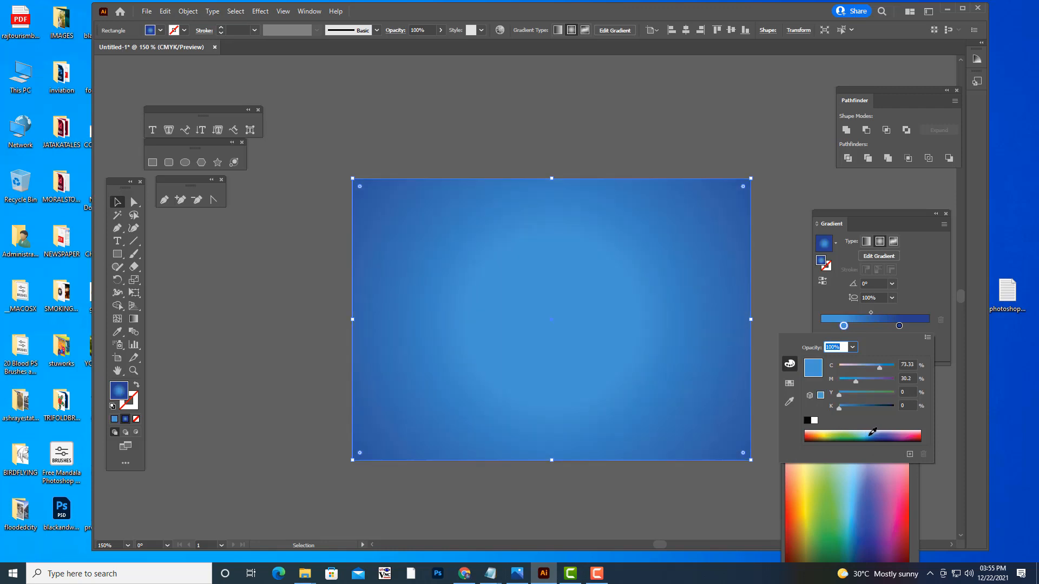
# - Move the gradient's two color stops to the ends of the ramp and shift its midpoint to about 33.8%
pyautogui.click(844, 325)
pyautogui.moveTo(844, 326); pyautogui.dragTo(819, 326)
pyautogui.moveTo(899, 326); pyautogui.dragTo(950, 332)
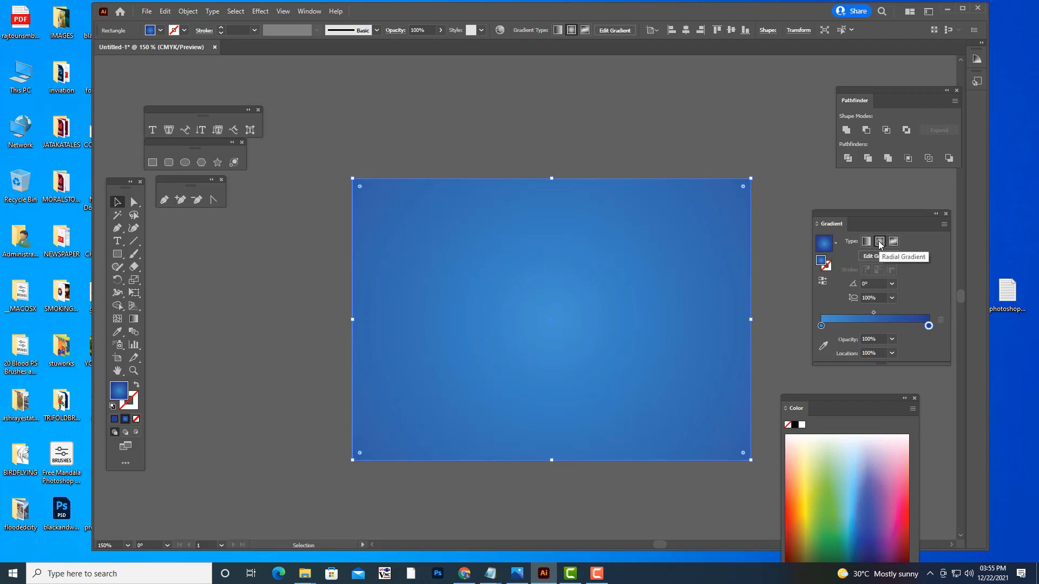
pyautogui.moveTo(873, 313); pyautogui.dragTo(858, 312)
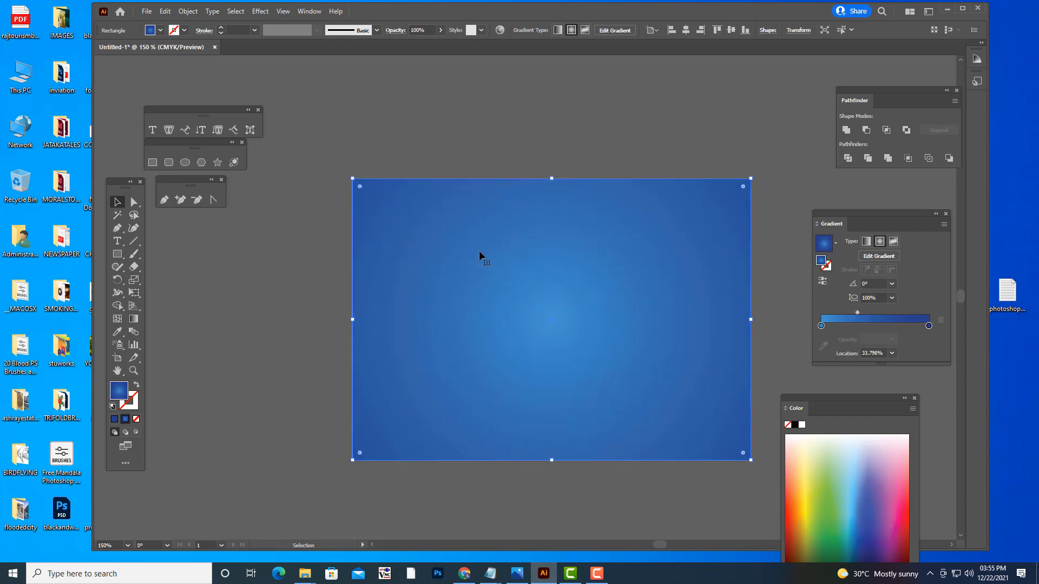
# - Send the blue gradient rectangle to the back, behind the fruit logo
pyautogui.click(118, 202)
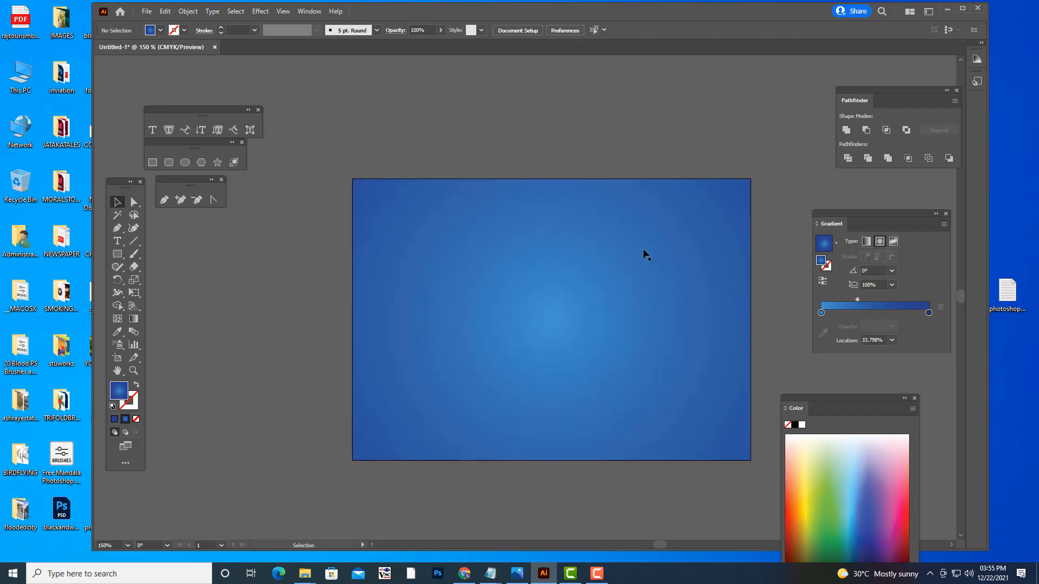
pyautogui.rightClick(612, 224)
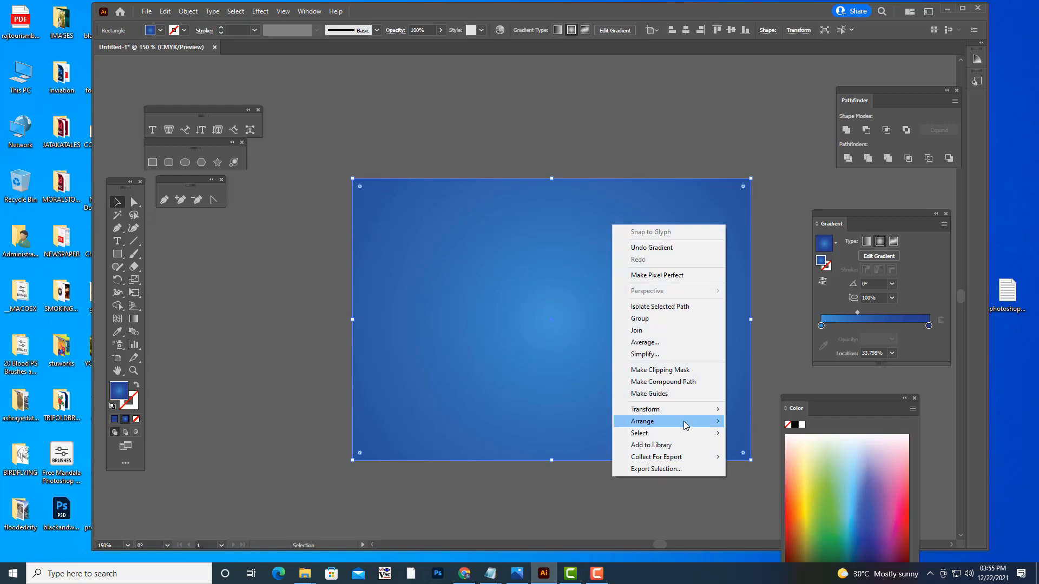
pyautogui.moveTo(698, 422)
pyautogui.click(763, 457)
pyautogui.click(671, 116)
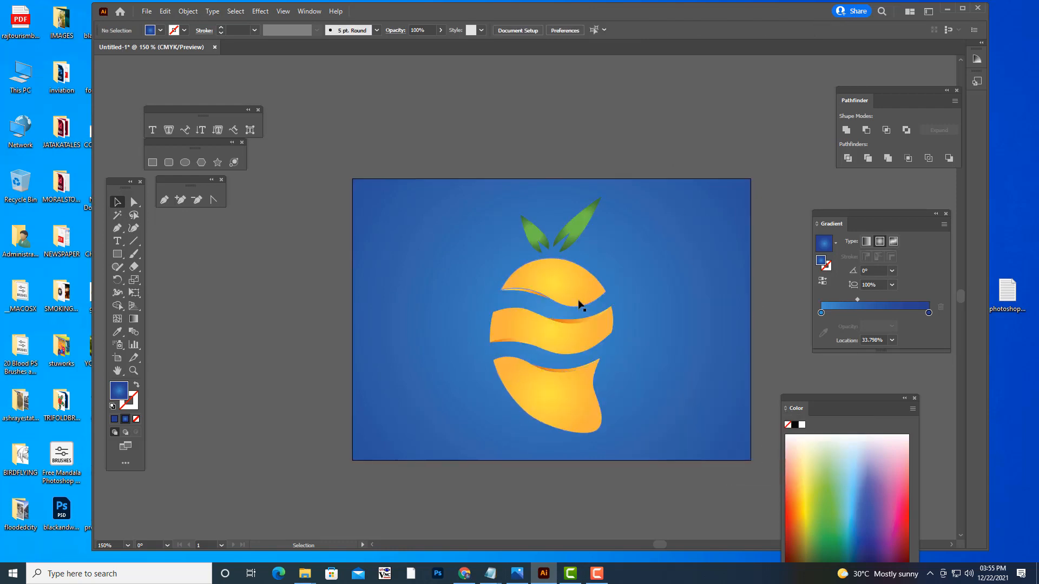
pyautogui.moveTo(573, 298); pyautogui.dragTo(580, 286)
pyautogui.click(557, 115)
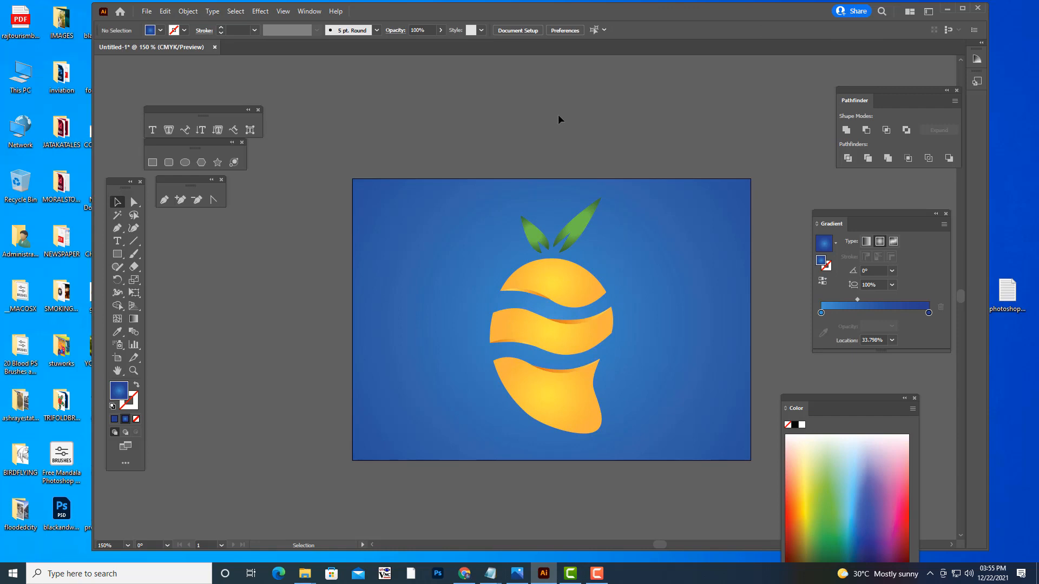
# - Add a Drop Shadow effect to the fruit logo group and lower the shadow's opacity to 63%
pyautogui.click(593, 380)
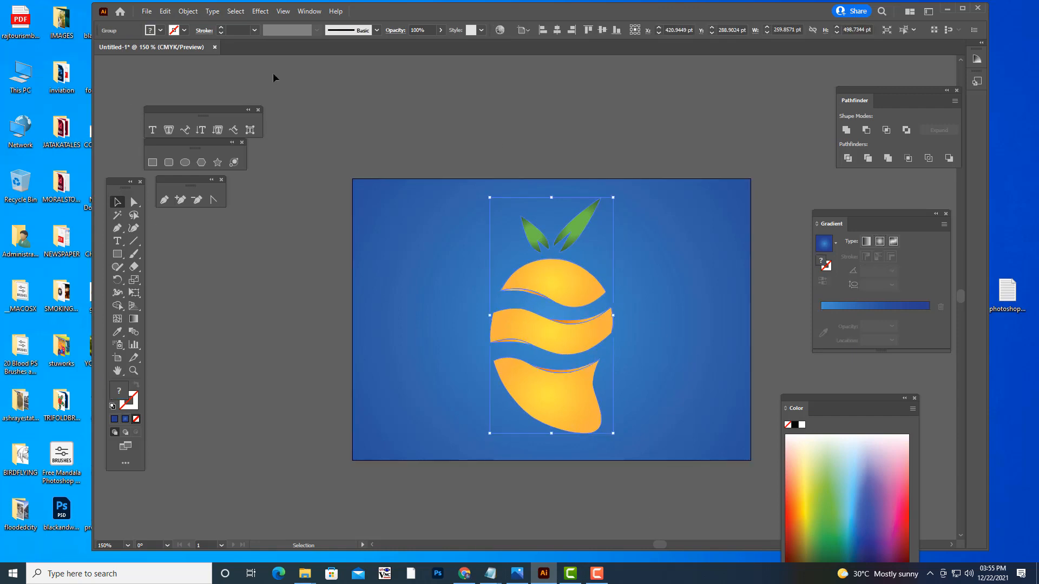
pyautogui.click(261, 12)
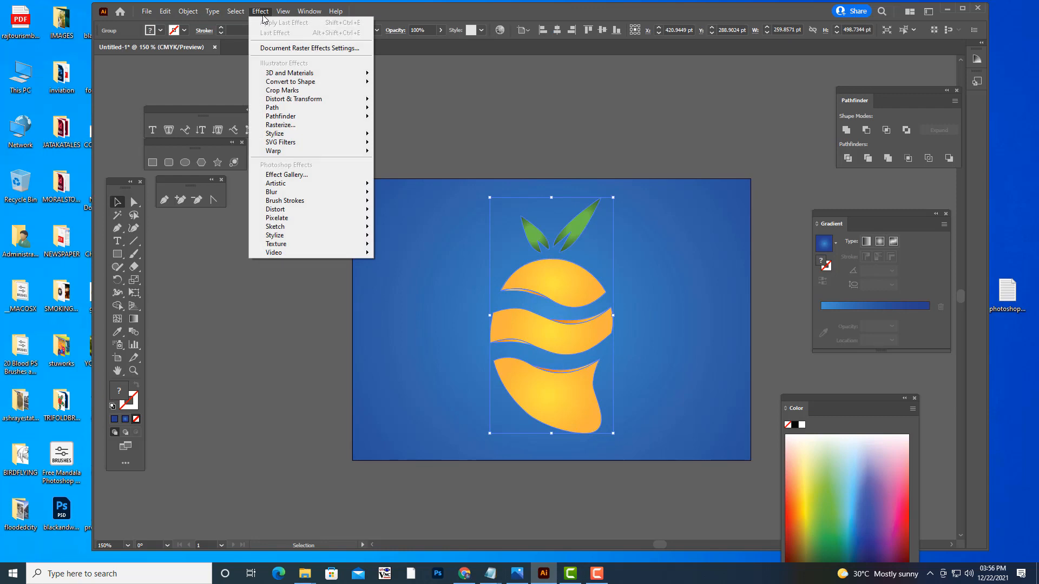
pyautogui.moveTo(305, 135)
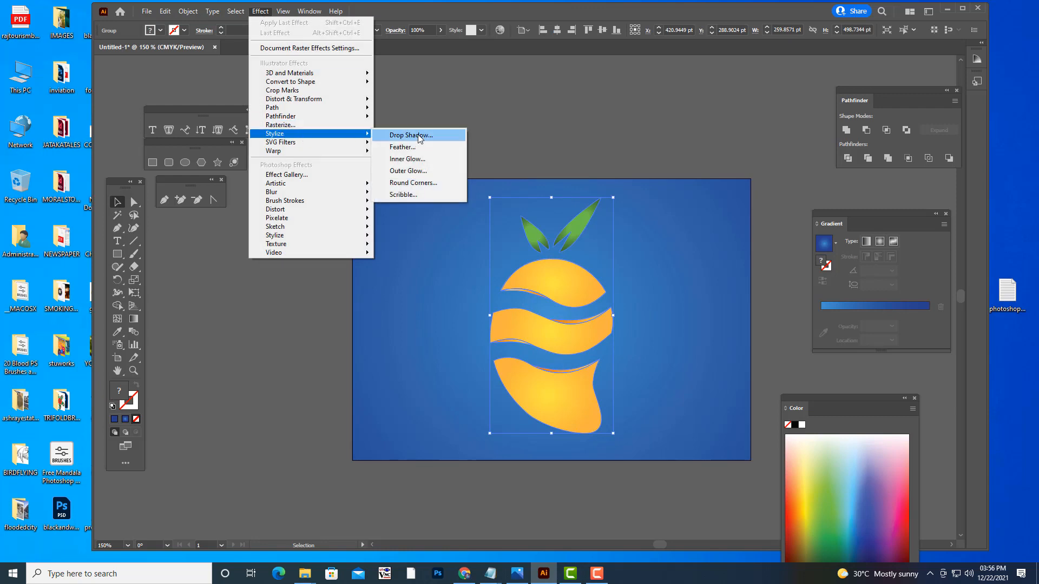
pyautogui.click(420, 137)
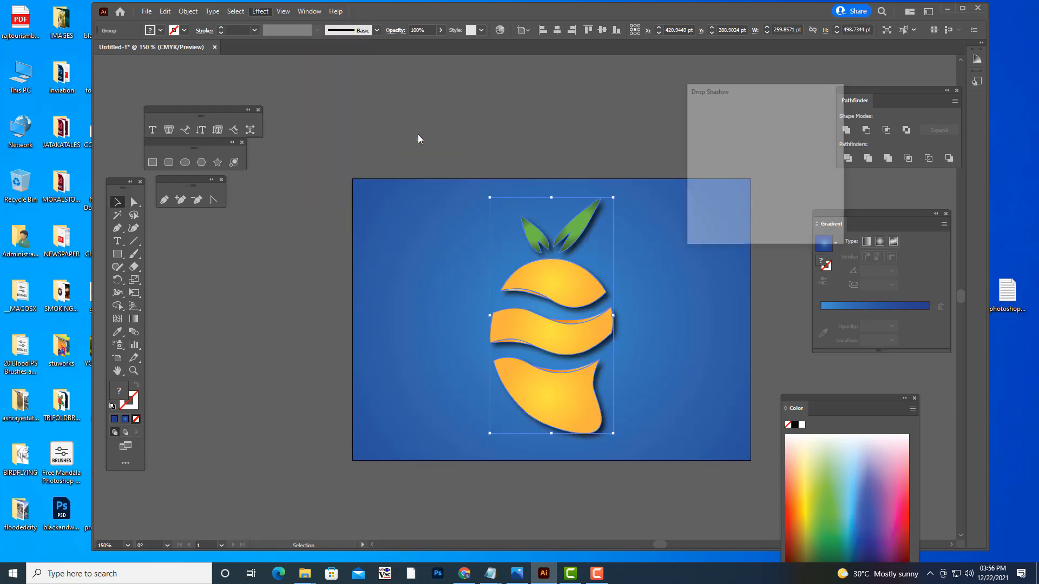
pyautogui.moveTo(753, 95); pyautogui.dragTo(776, 97)
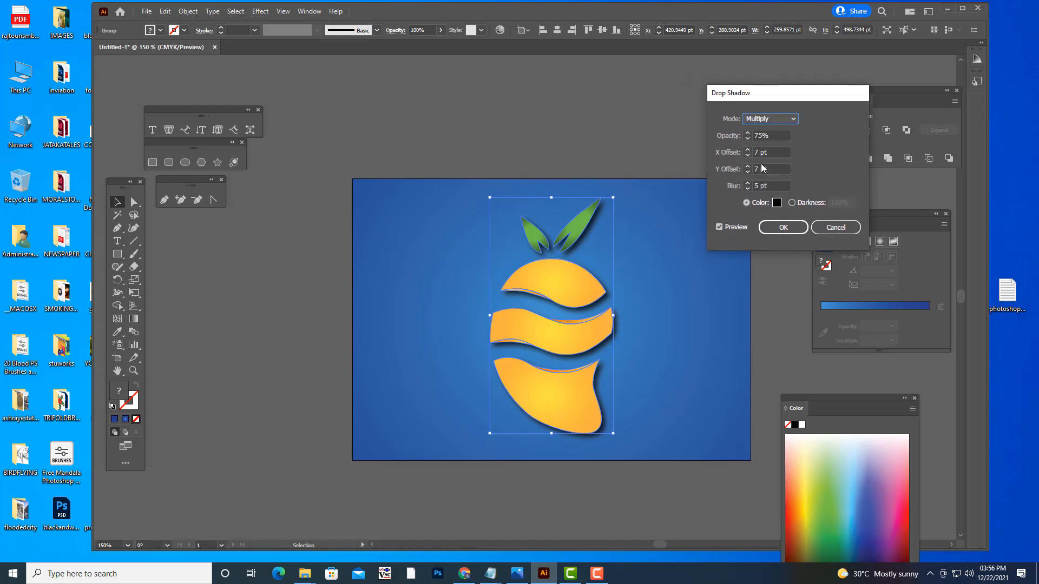
pyautogui.click(758, 136)
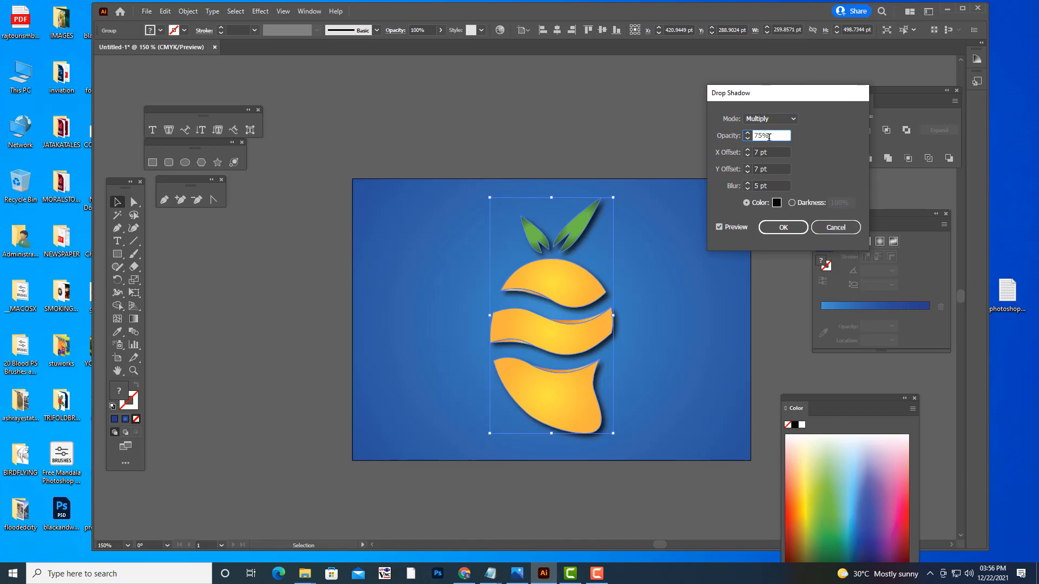
pyautogui.press('Down')
pyautogui.press('Down')
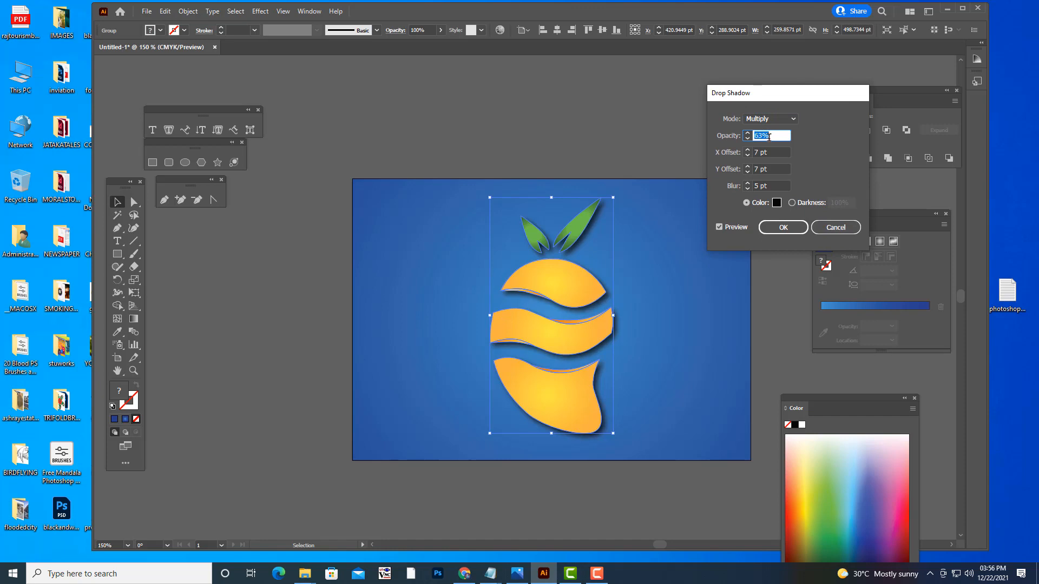
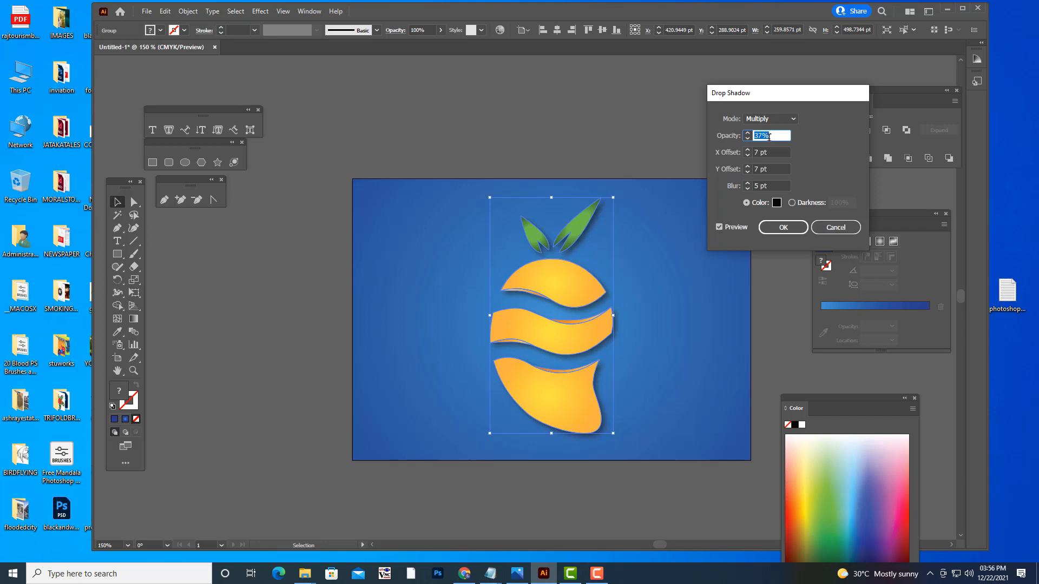
# - Set the fruit logo's drop shadow opacity to 32%, apply it, and nudge the logo slightly up and left
pyautogui.click(783, 227)
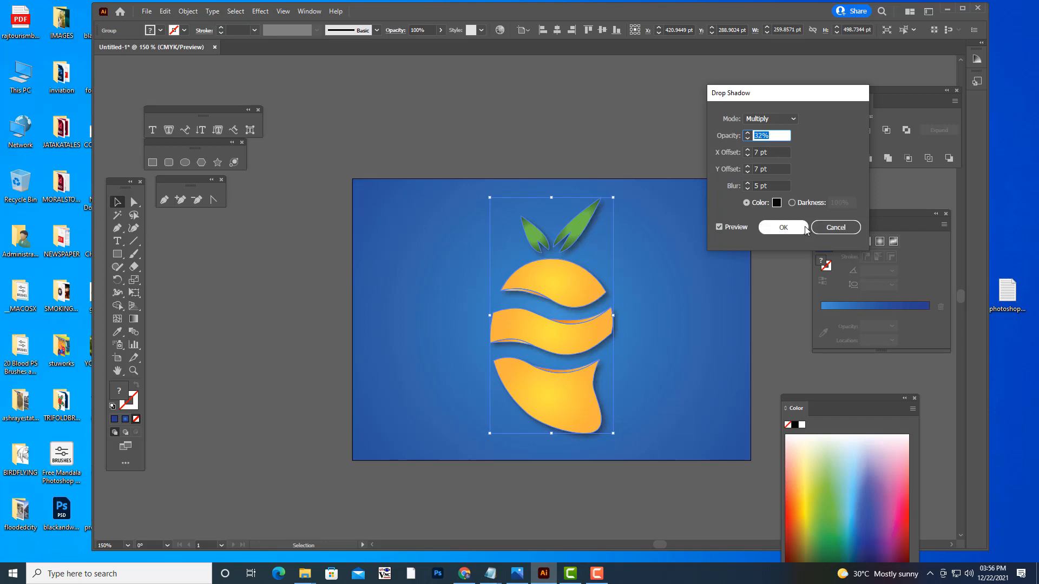
pyautogui.click(657, 131)
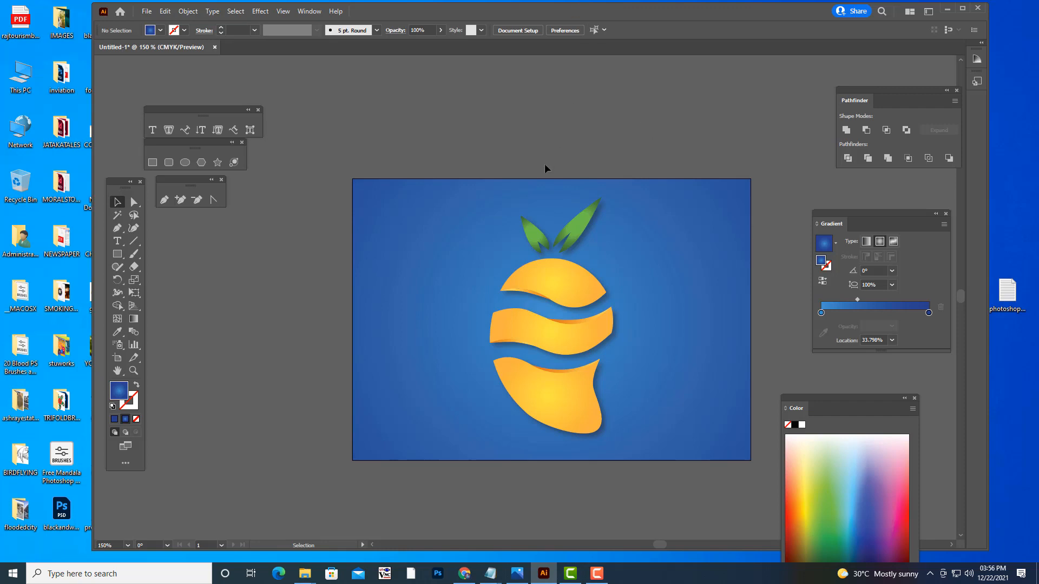
pyautogui.click(591, 290)
pyautogui.moveTo(591, 289); pyautogui.dragTo(587, 288)
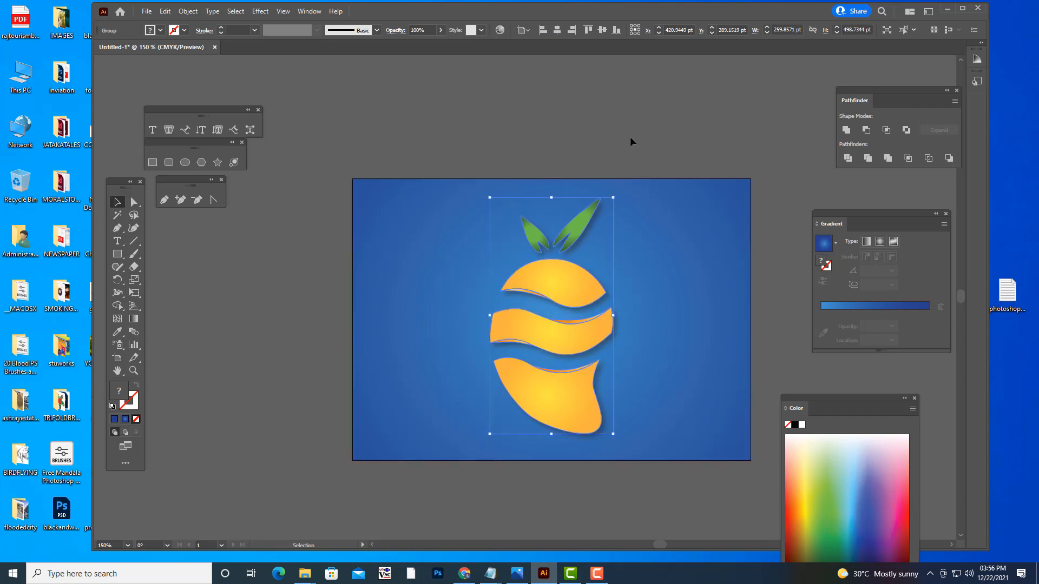
pyautogui.press('Up')
pyautogui.press('Up')
pyautogui.press('Left')
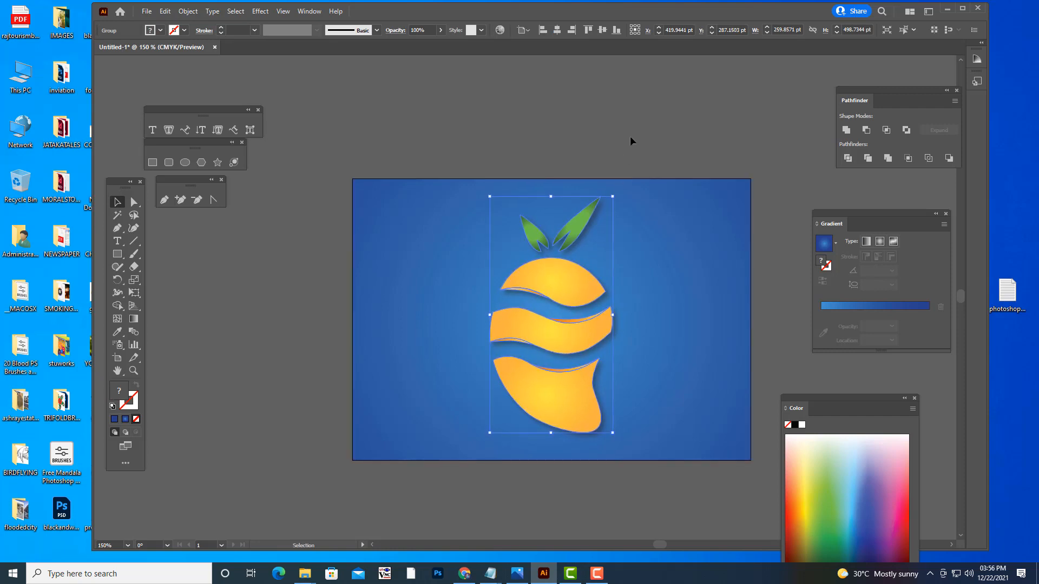
pyautogui.click(507, 132)
# - Place the linked image droplets.jpg from the photoshop ref images folder onto the artboard
pyautogui.click(147, 10)
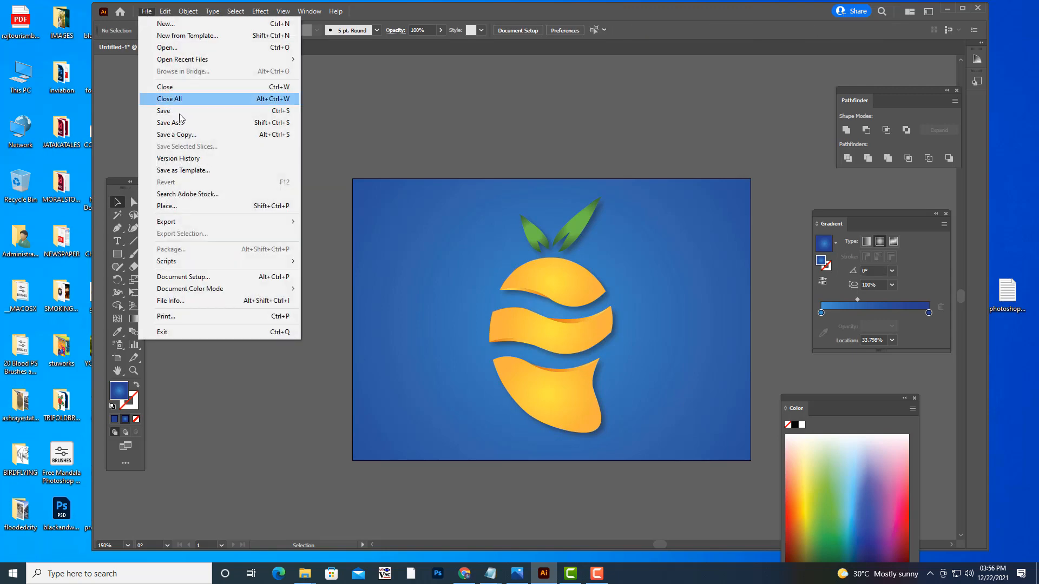
pyautogui.click(185, 206)
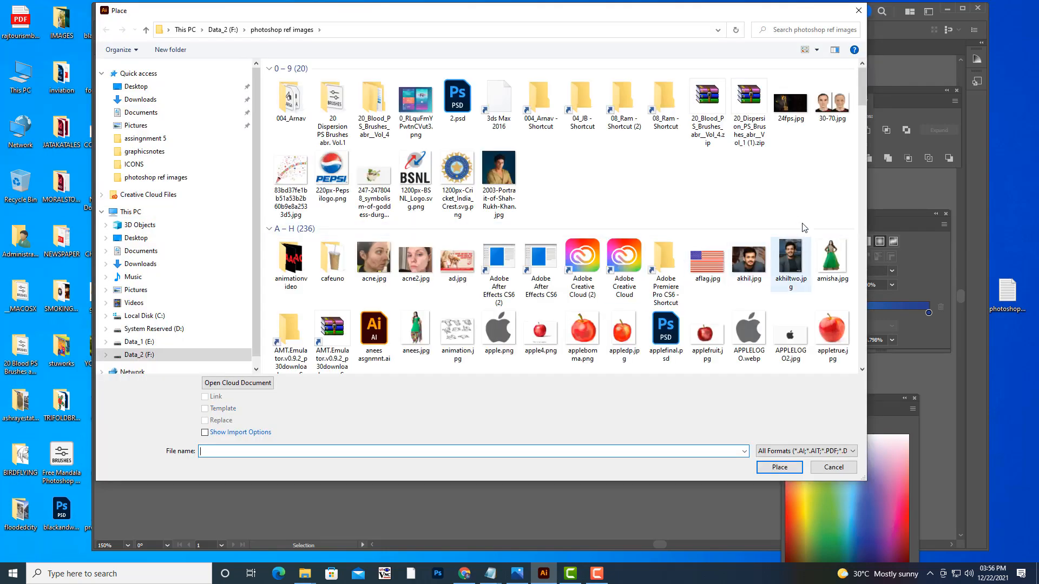
pyautogui.scroll(-5, 804, 227)
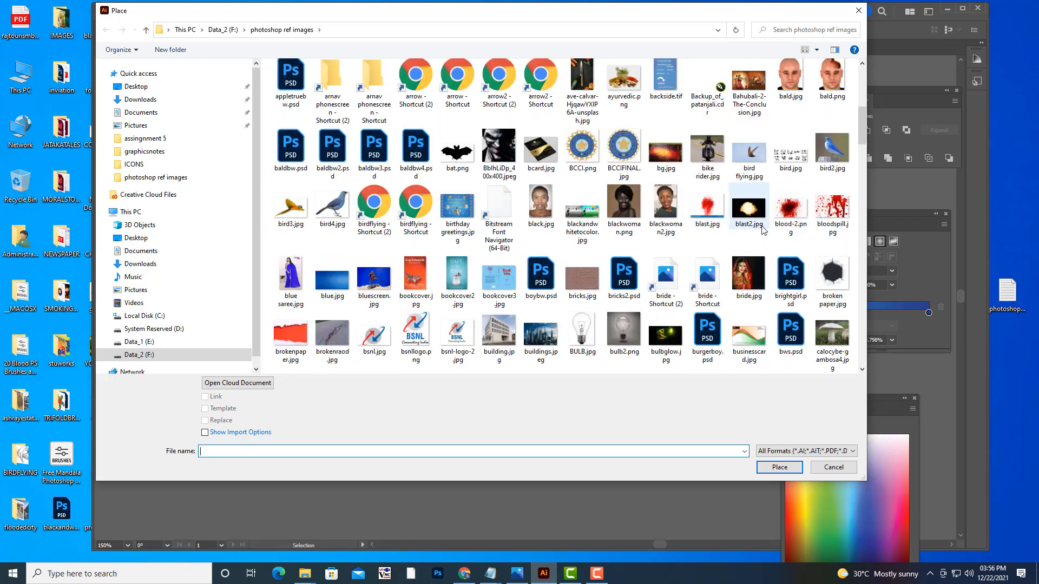
pyautogui.scroll(-5, 763, 230)
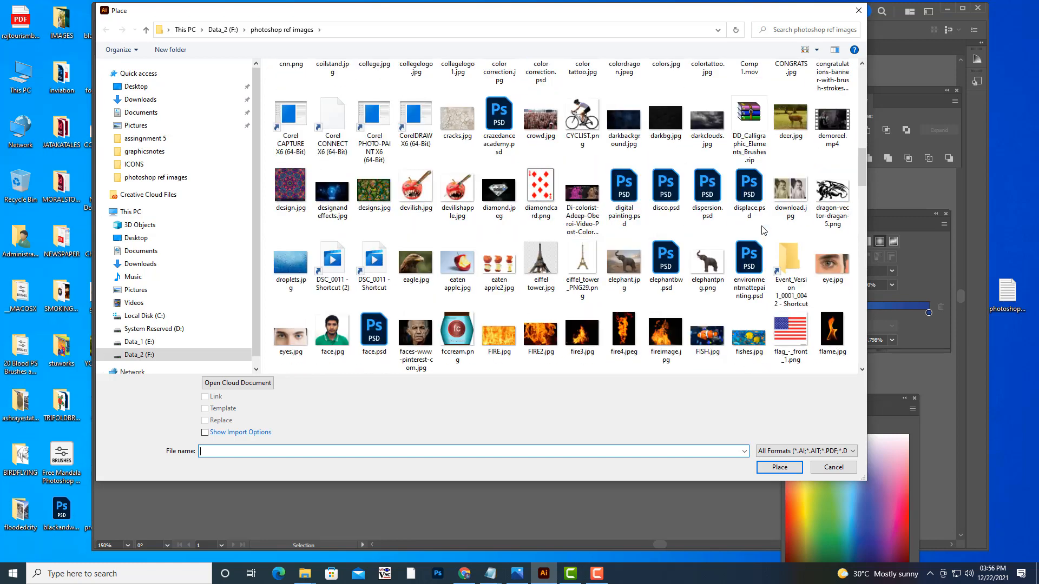
pyautogui.click(290, 263)
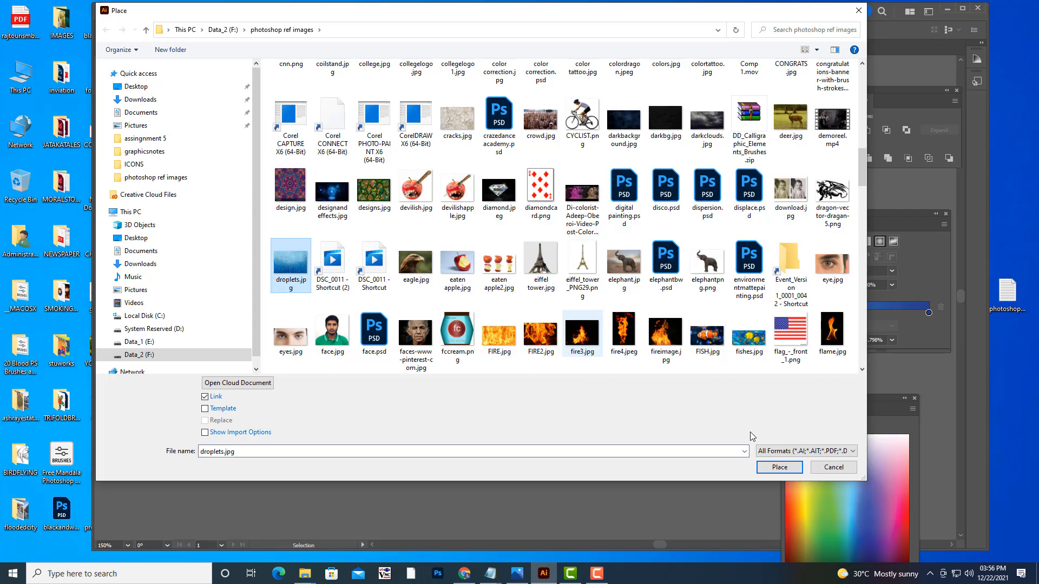
pyautogui.click(764, 470)
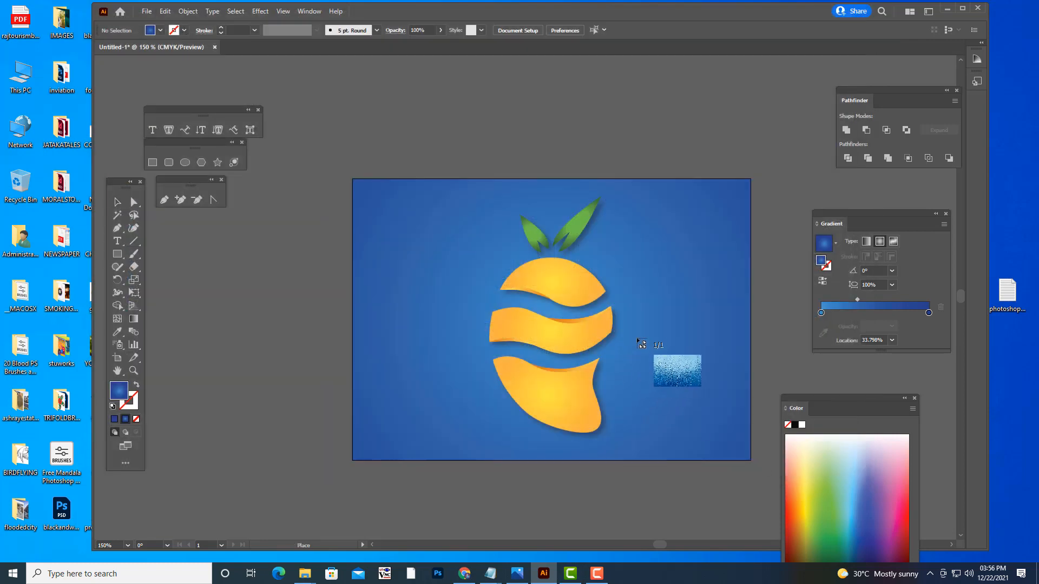
pyautogui.click(640, 343)
# - Position and stretch the droplets image so it covers the whole artboard over the logo
pyautogui.moveTo(686, 350); pyautogui.dragTo(725, 216)
pyautogui.moveTo(586, 296); pyautogui.dragTo(620, 239)
pyautogui.moveTo(723, 425); pyautogui.dragTo(751, 437)
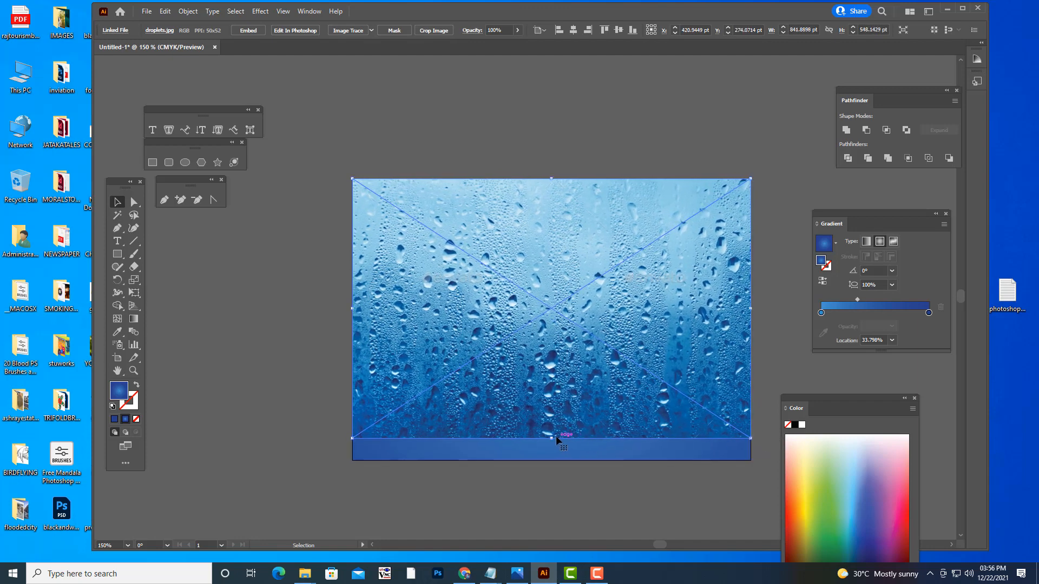
pyautogui.moveTo(551, 438); pyautogui.dragTo(551, 461)
pyautogui.click(226, 334)
# - Try the Multiply, Color Dodge and Overlay blending modes on the droplets image
pyautogui.click(510, 230)
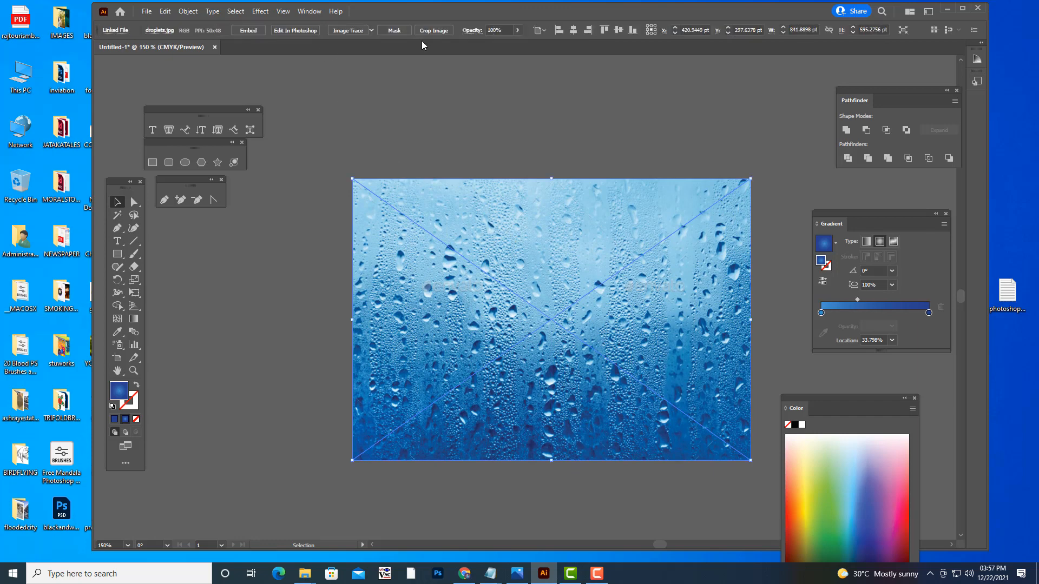
pyautogui.click(471, 31)
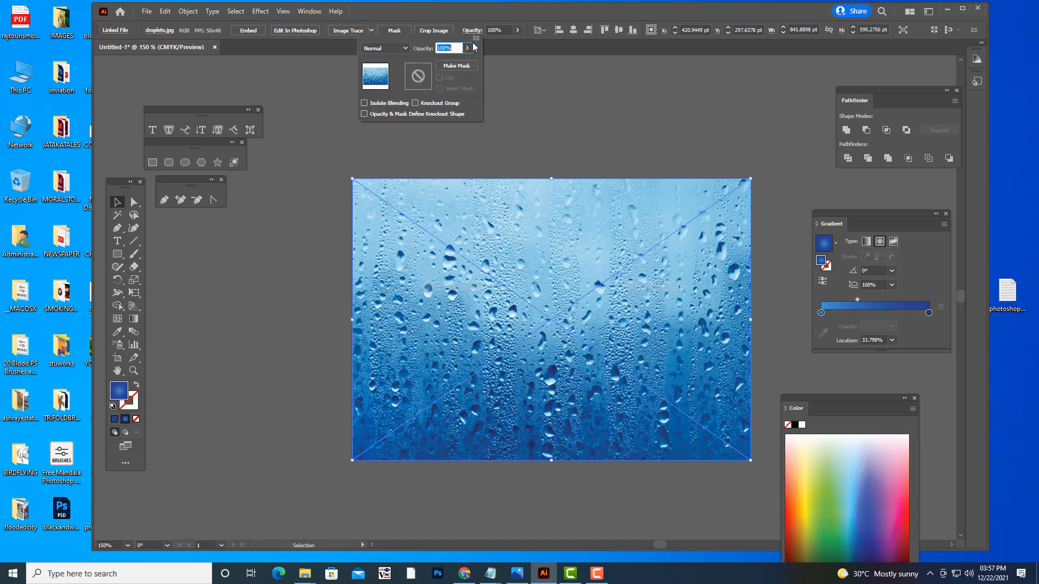
pyautogui.click(400, 50)
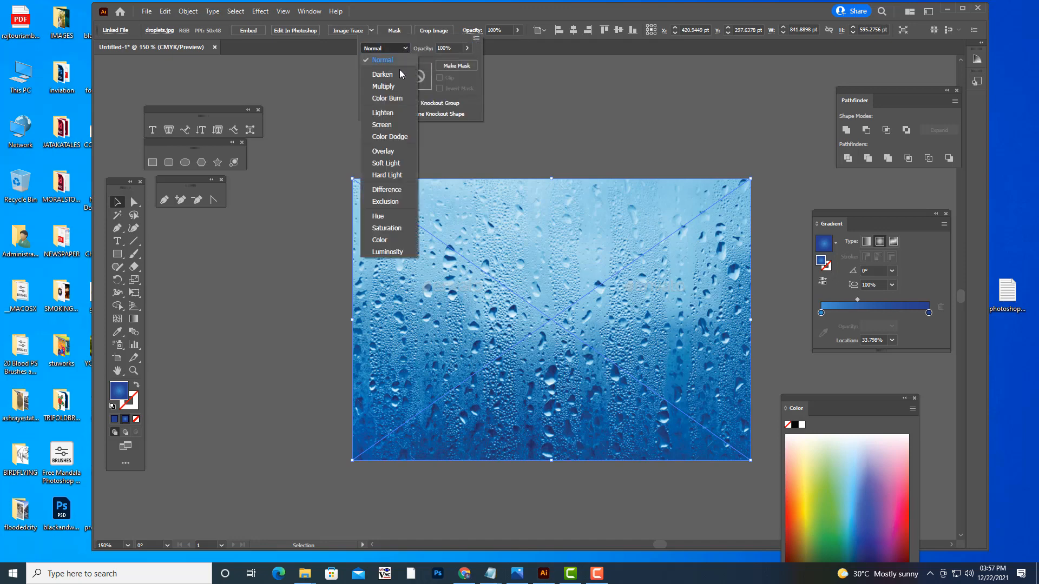
pyautogui.click(393, 88)
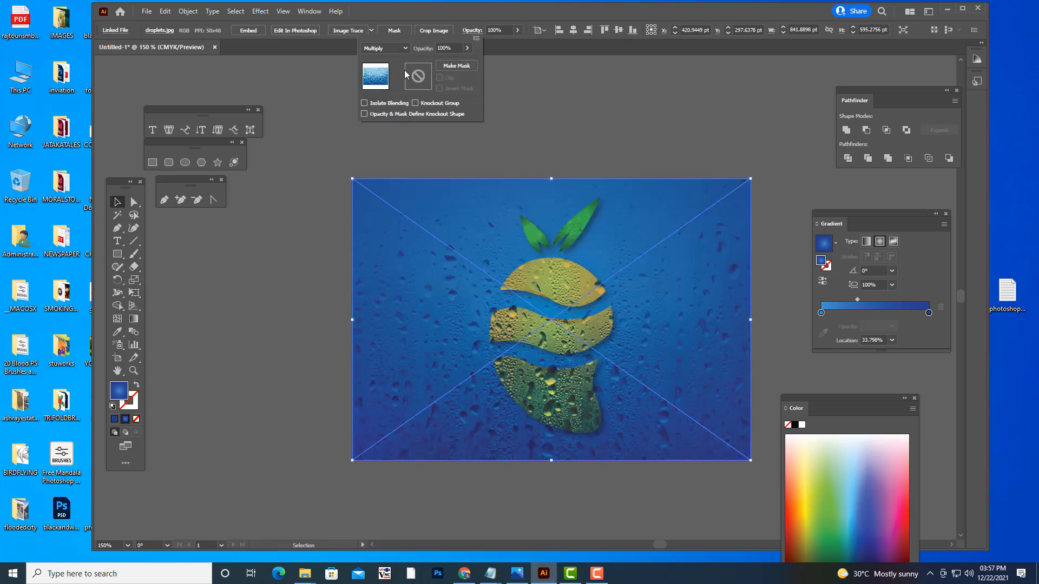
pyautogui.click(405, 48)
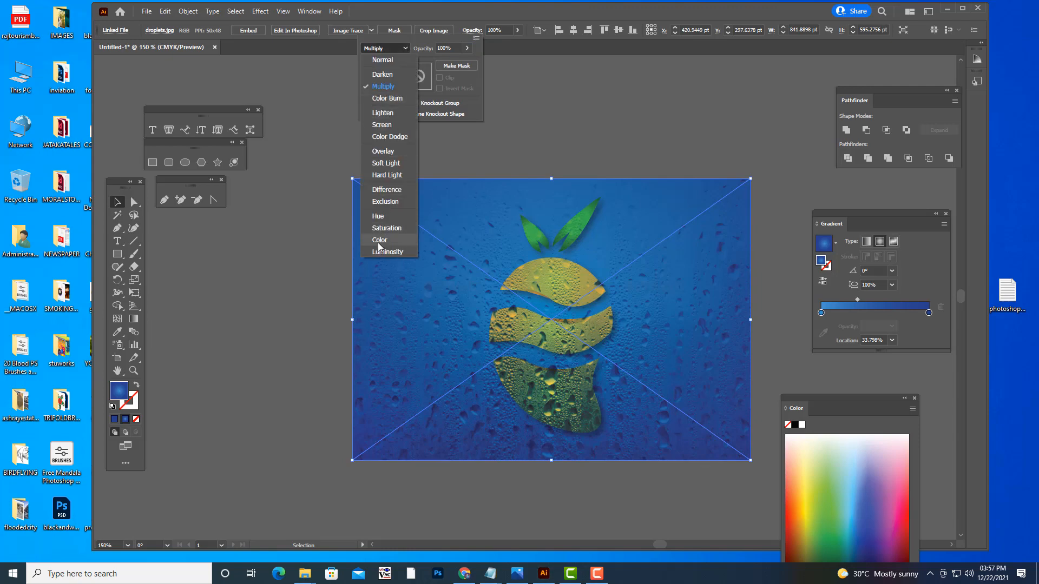
pyautogui.click(397, 137)
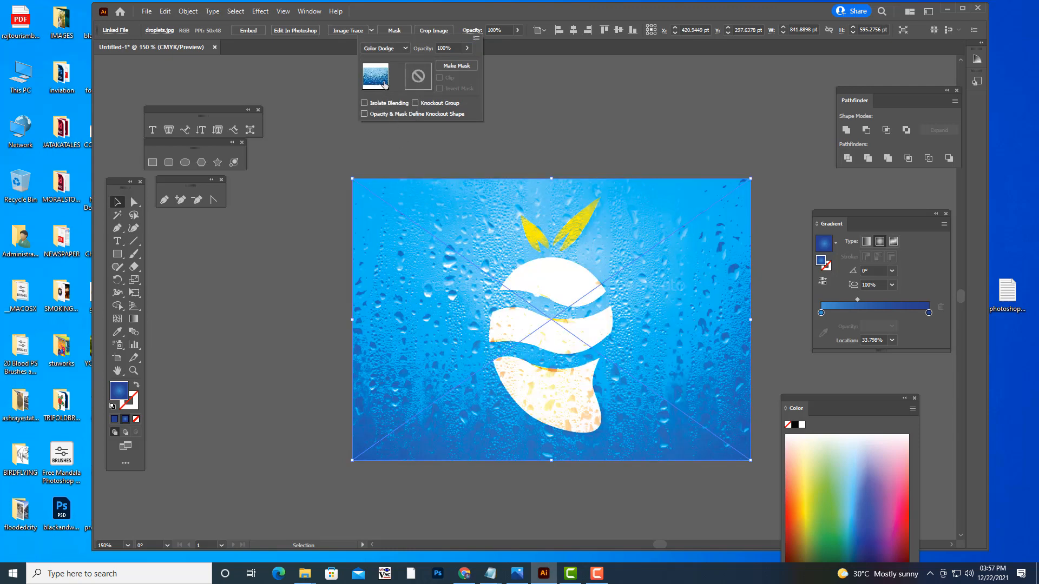
pyautogui.click(403, 49)
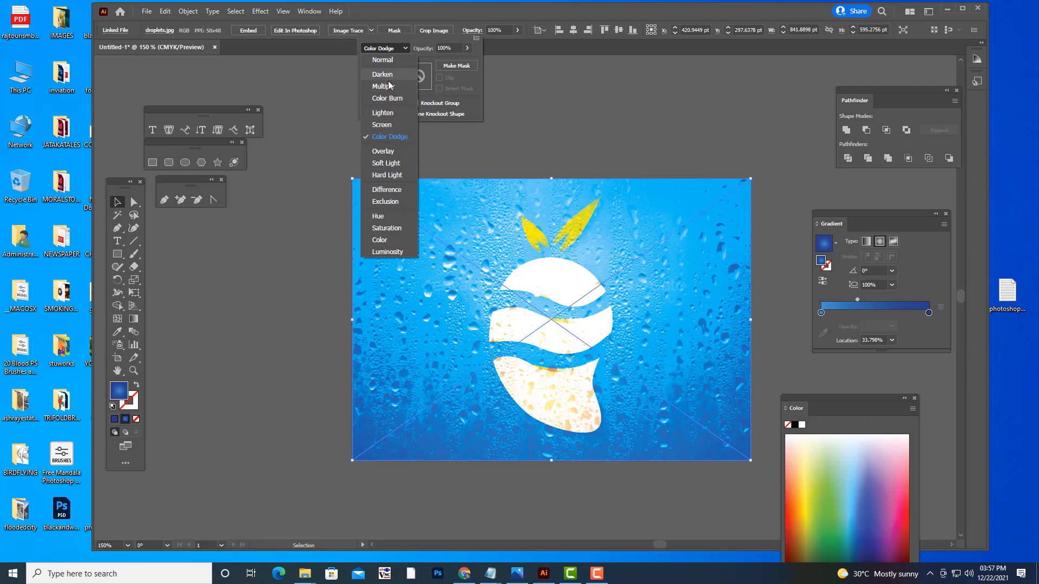
pyautogui.click(384, 152)
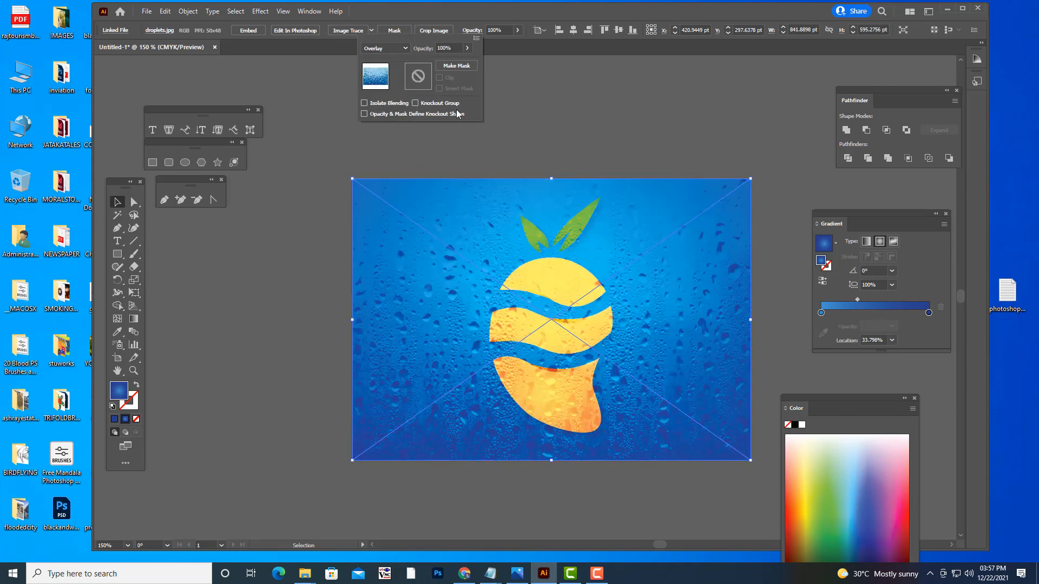
# - Lower the droplets image's opacity to 30% and switch its blending mode to Soft Light
pyautogui.click(467, 48)
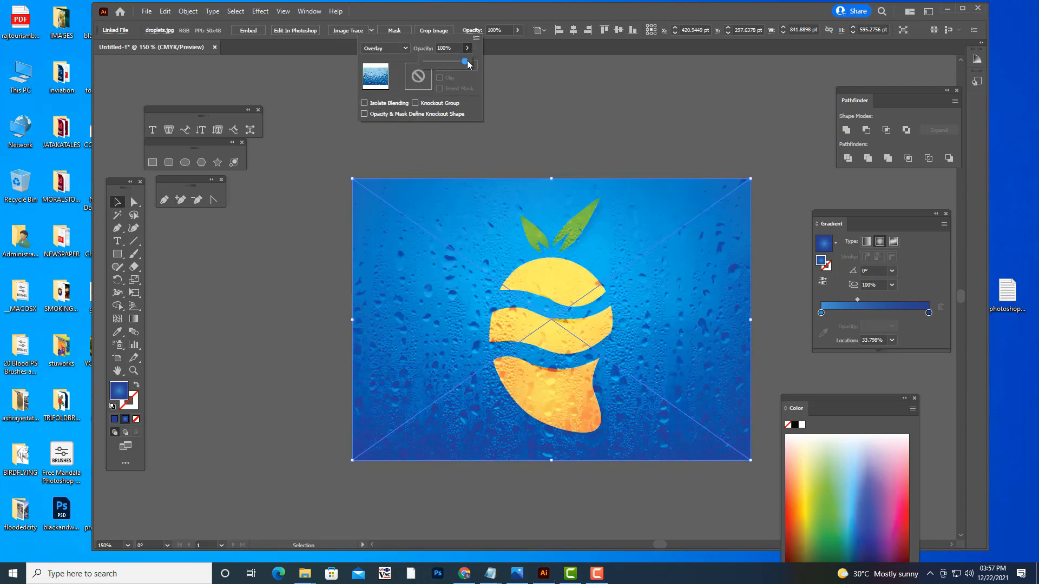
pyautogui.moveTo(465, 61); pyautogui.dragTo(433, 64)
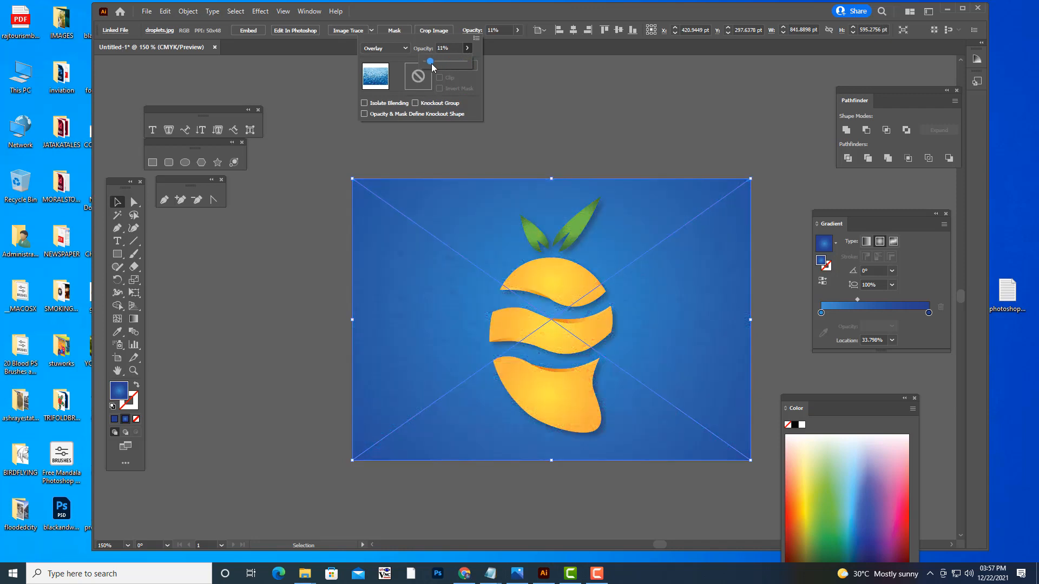
pyautogui.moveTo(436, 67); pyautogui.dragTo(442, 67)
pyautogui.click(385, 48)
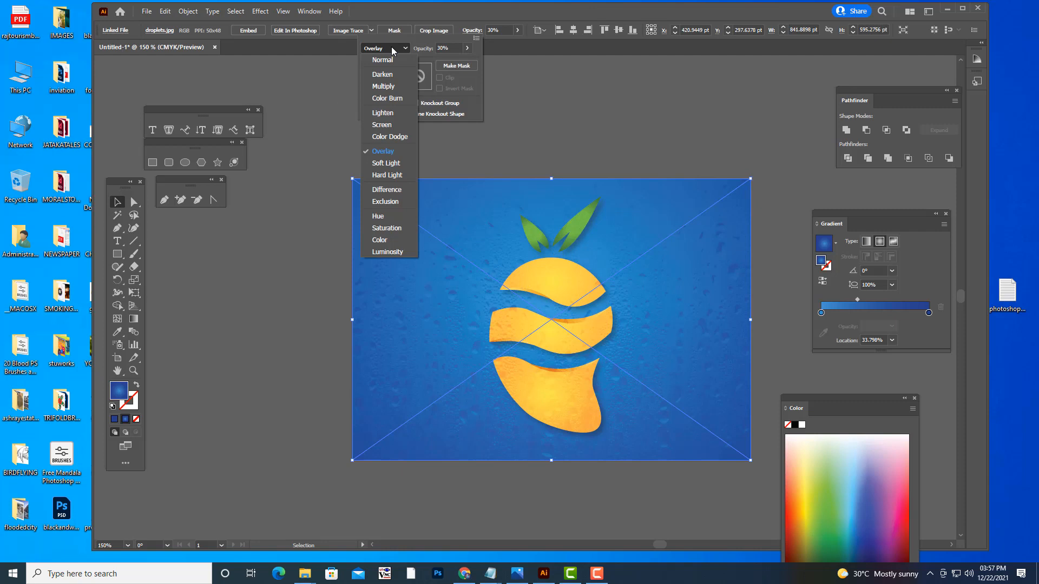
pyautogui.click(397, 163)
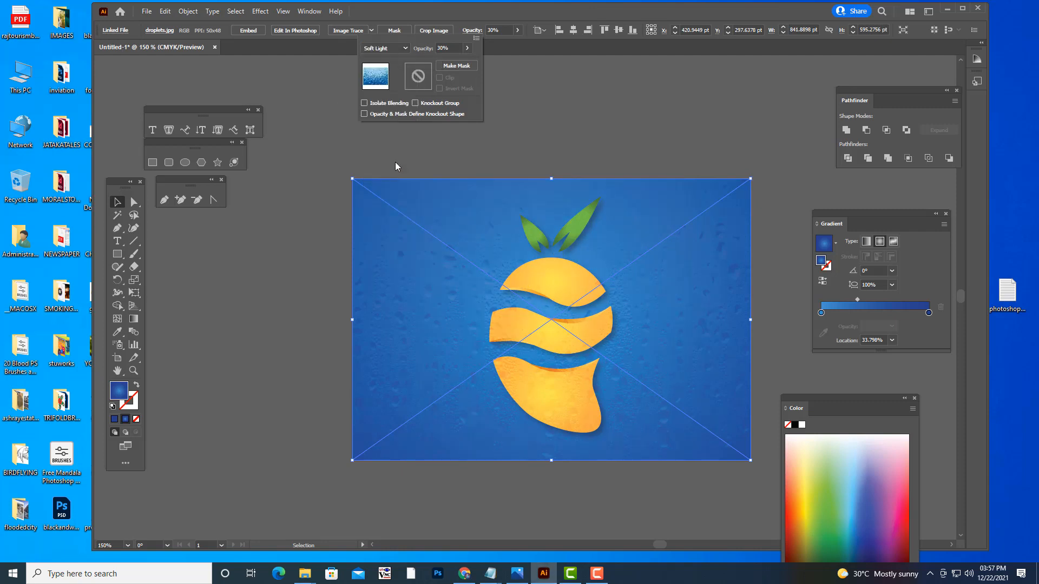
pyautogui.click(640, 137)
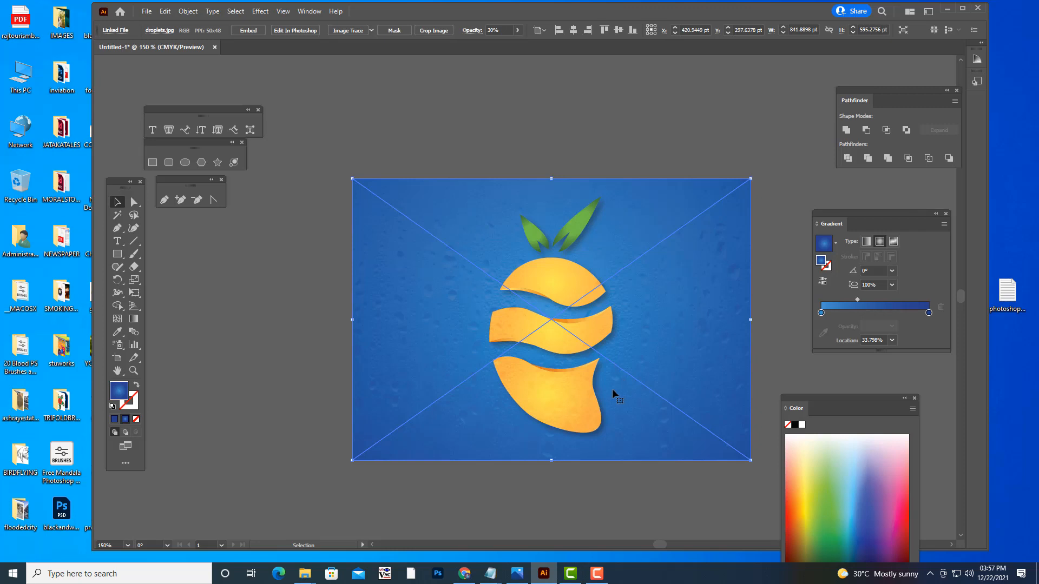
pyautogui.click(638, 147)
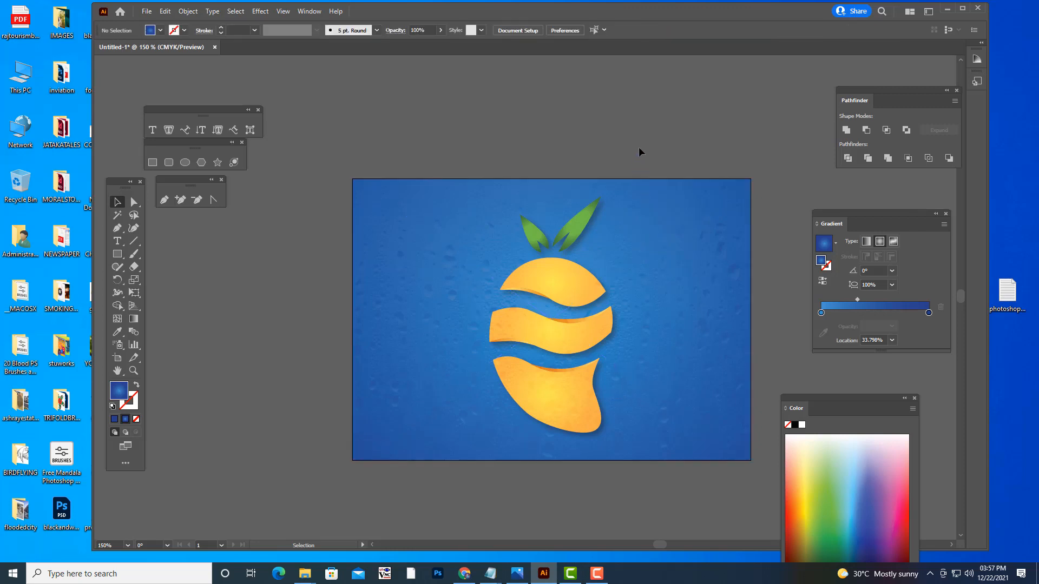
# - Undo the blending mode and opacity changes made to the droplets image
pyautogui.click(688, 265)
pyautogui.press('a')
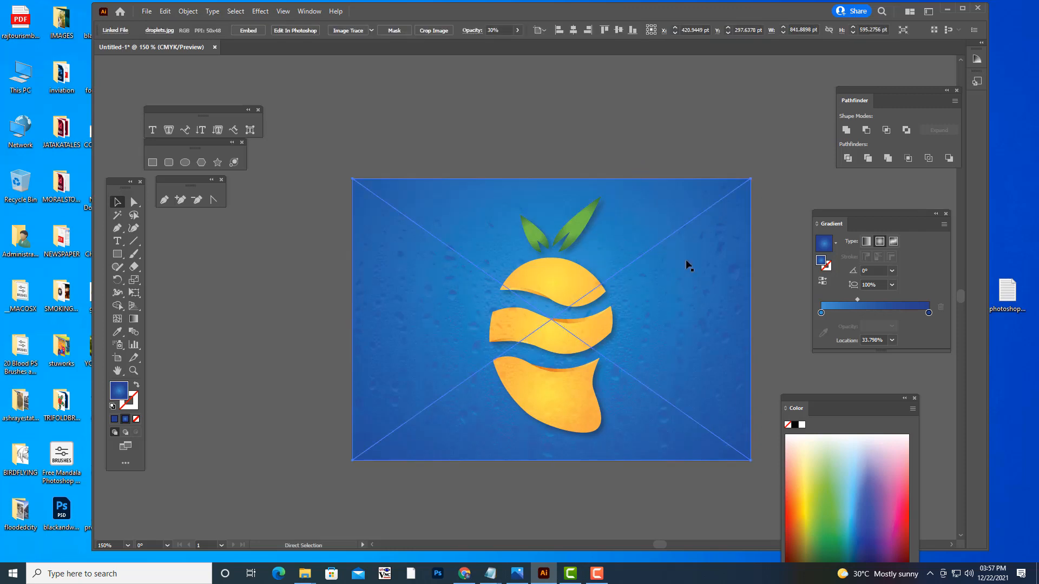
pyautogui.press('6')
pyautogui.press('5')
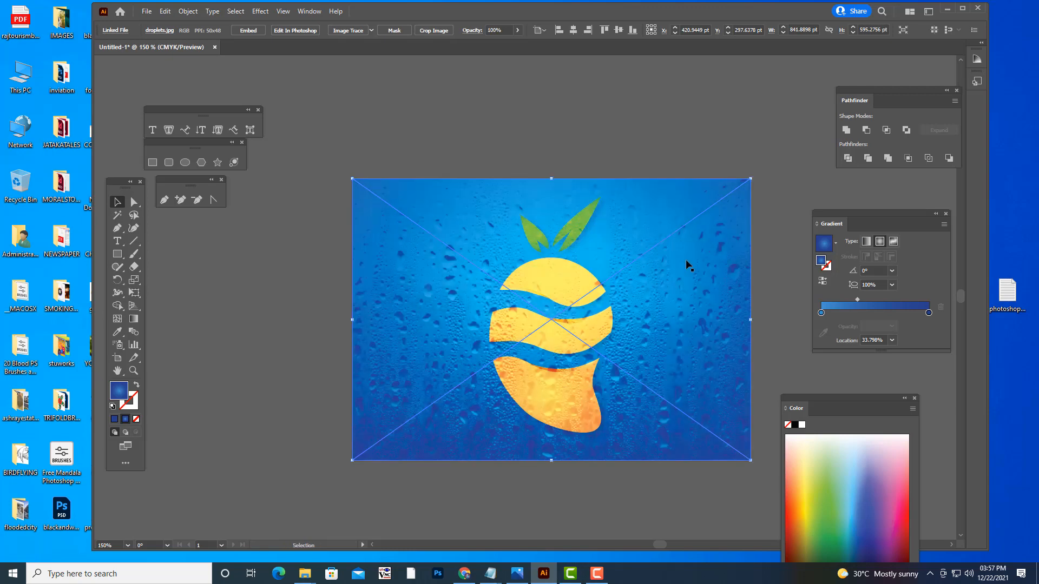
pyautogui.hotkey('ctrl', 'z')
pyautogui.hotkey('ctrl', 'z')
pyautogui.press('v')
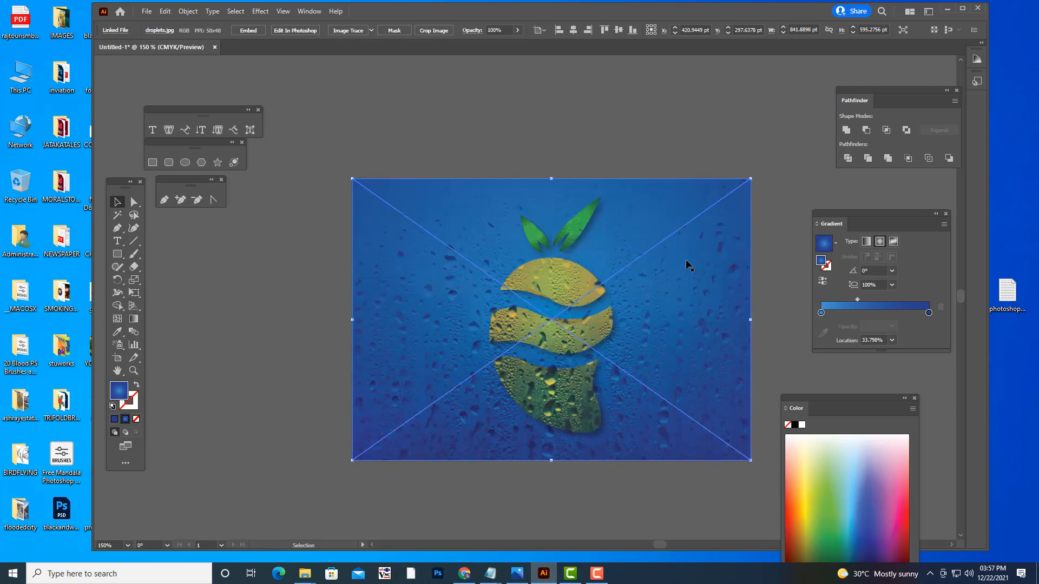
# - Move the droplets image off the artboard, beside its left edge, and deselect it
pyautogui.moveTo(684, 268); pyautogui.dragTo(303, 305)
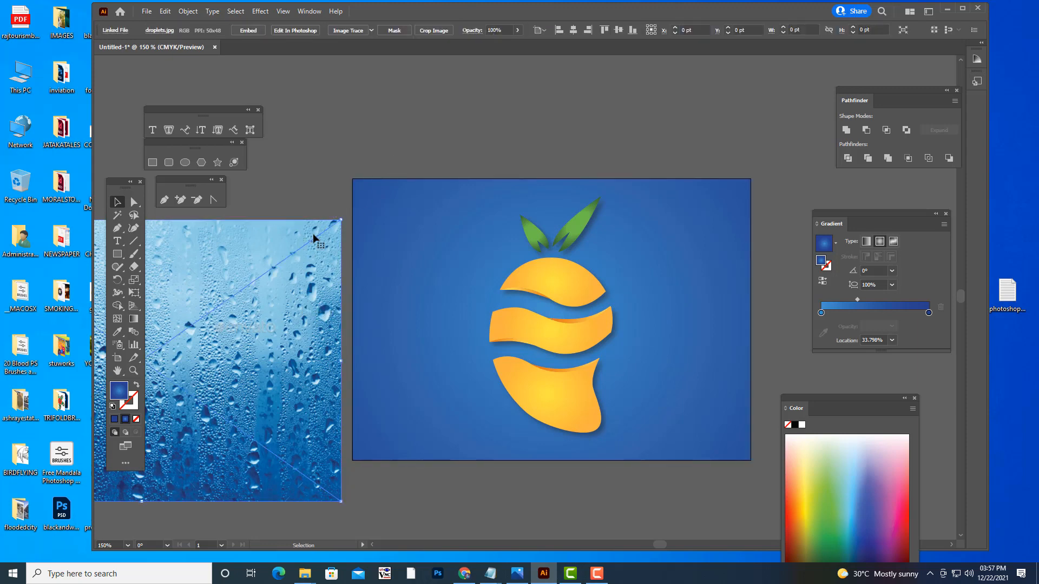
pyautogui.click(543, 120)
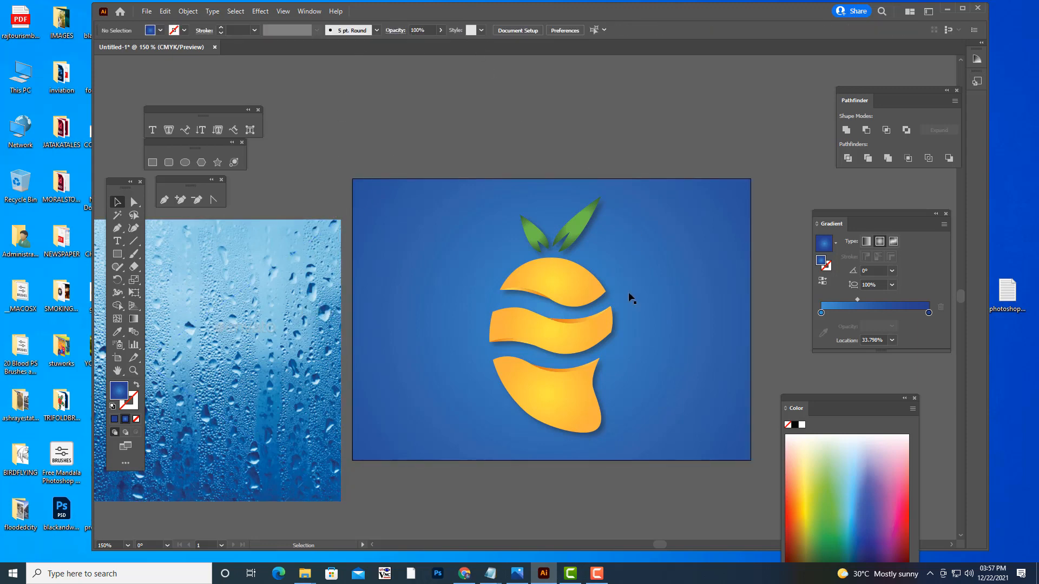
# - Duplicate the fruit logo group and place the copy on the empty canvas to the right of the artboard
pyautogui.click(566, 291)
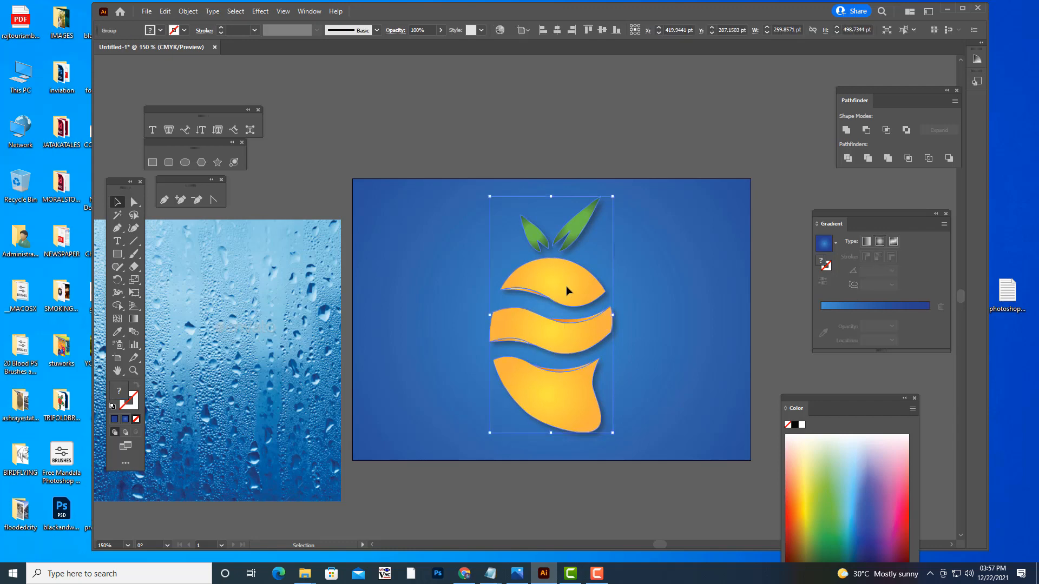
pyautogui.moveTo(566, 293); pyautogui.dragTo(742, 303)
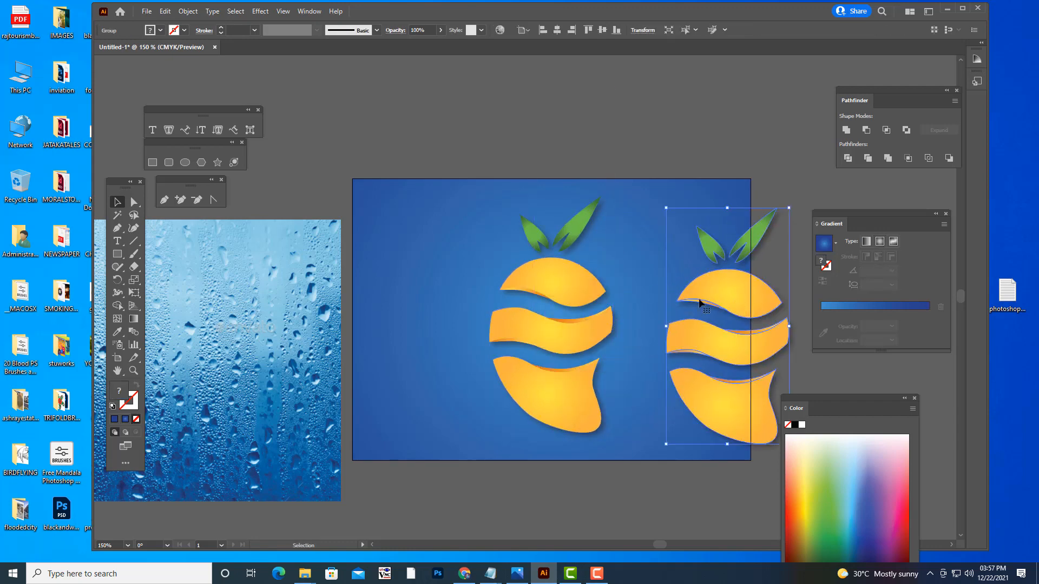
pyautogui.press('space')
pyautogui.moveTo(674, 271); pyautogui.dragTo(443, 220)
pyautogui.moveTo(513, 253); pyautogui.dragTo(634, 264)
# - Apply a solid blue stroke to the duplicated logo and shift the copy slightly to the right
pyautogui.click(132, 406)
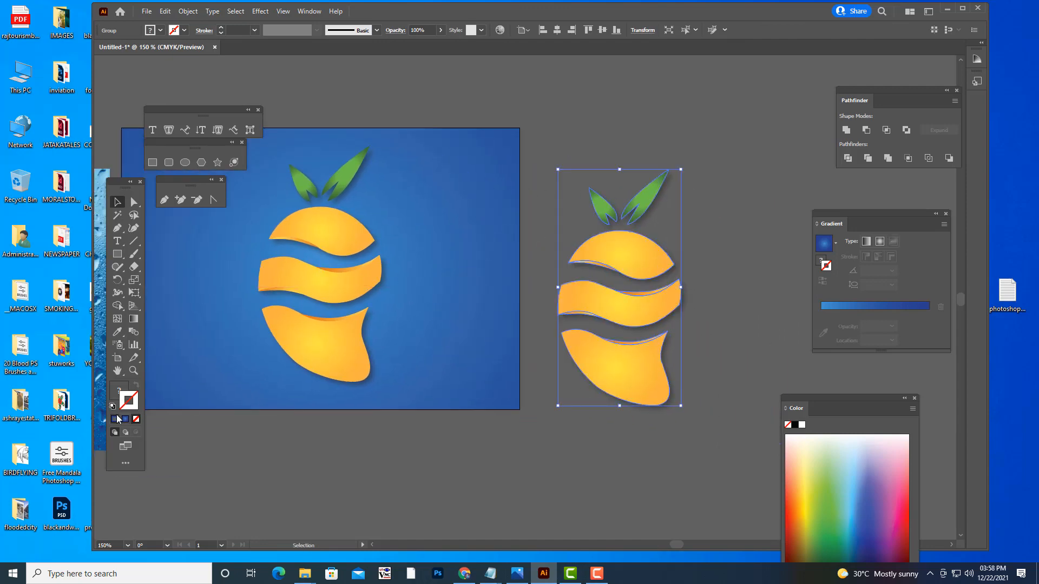
pyautogui.click(114, 419)
pyautogui.moveTo(622, 303)
pyautogui.mouseDown()
pyautogui.moveTo(660, 300)
pyautogui.moveTo(626, 304)
pyautogui.mouseUp()
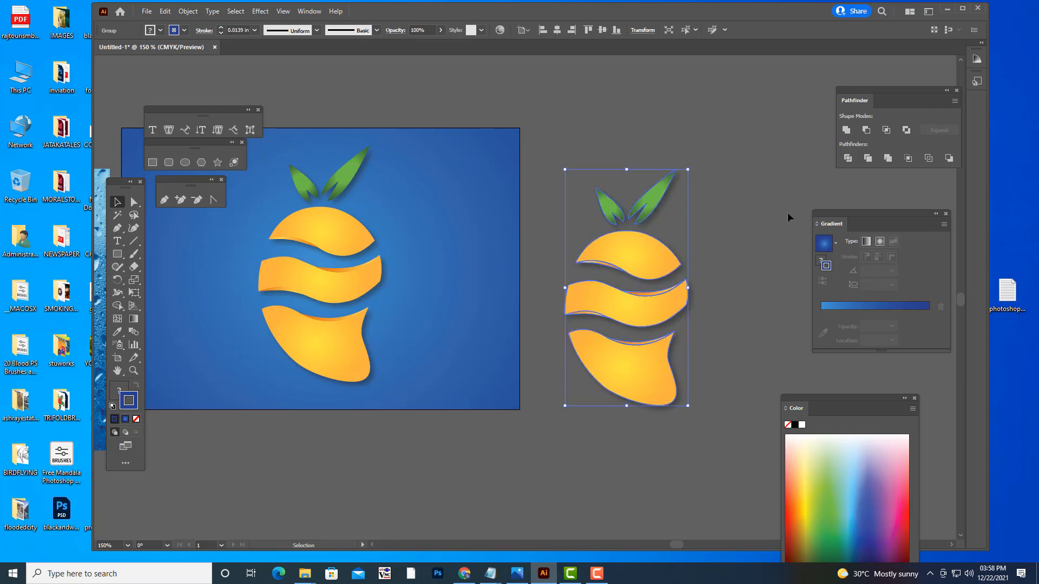
pyautogui.click(781, 225)
# - Apply a solid green stroke and fill to the duplicated fruit logo, shift it slightly upward and deselect it
pyautogui.click(632, 262)
pyautogui.click(824, 515)
pyautogui.click(121, 391)
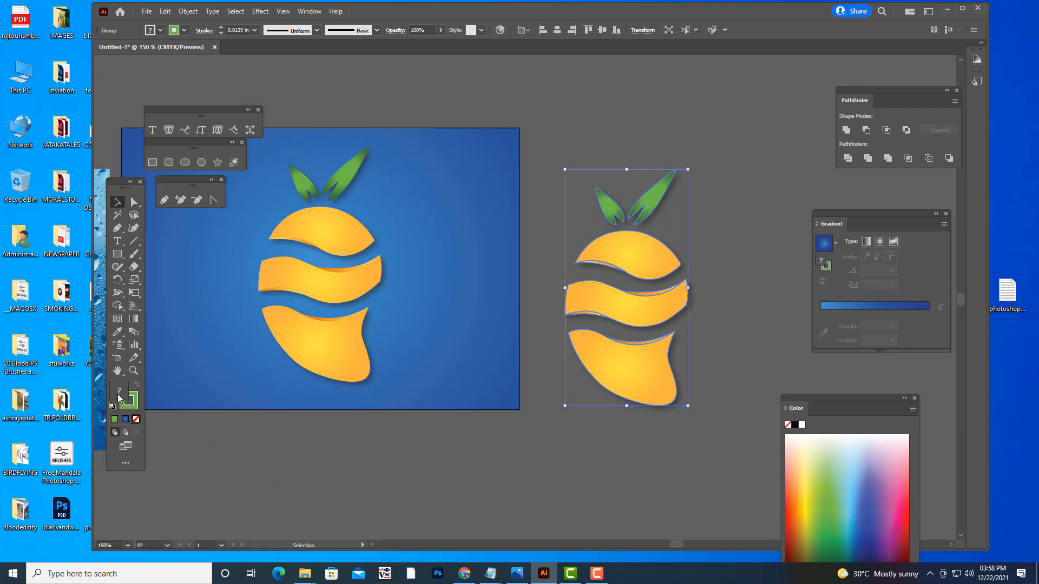
pyautogui.click(114, 419)
pyautogui.click(572, 465)
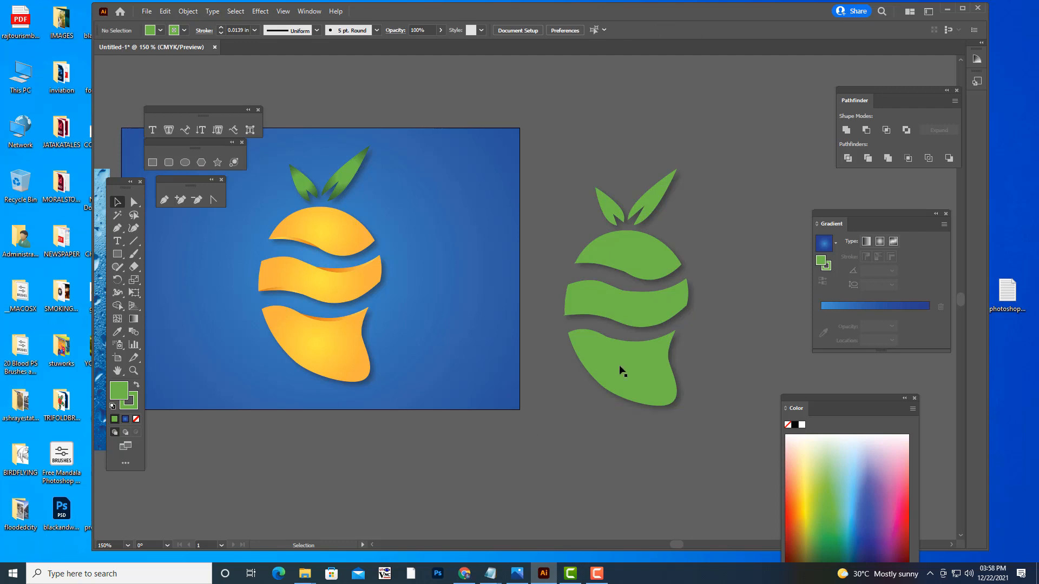
pyautogui.click(655, 346)
pyautogui.moveTo(654, 342)
pyautogui.mouseDown()
pyautogui.moveTo(641, 309)
pyautogui.moveTo(654, 334)
pyautogui.mouseUp()
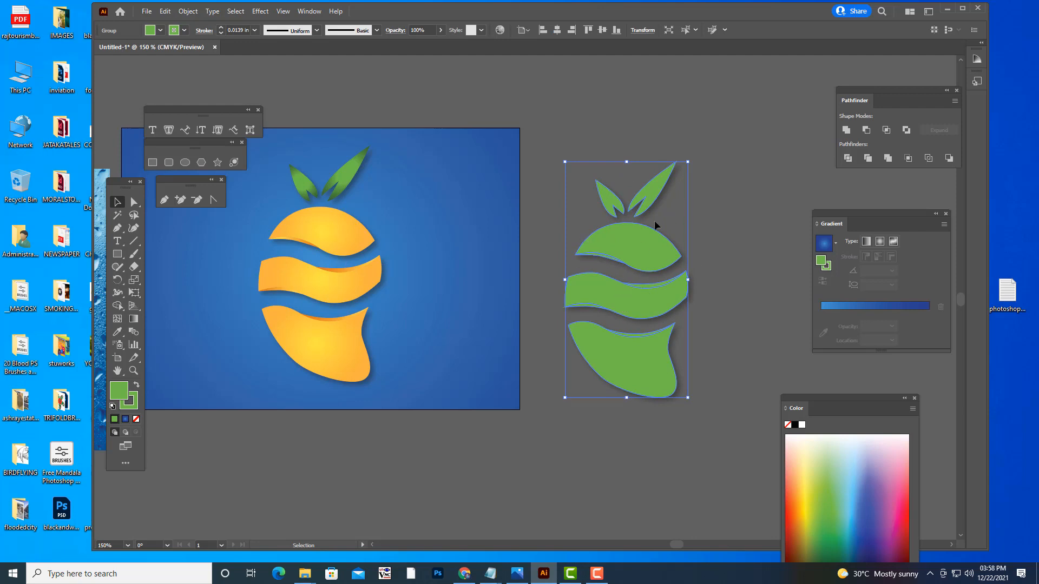
pyautogui.click(737, 295)
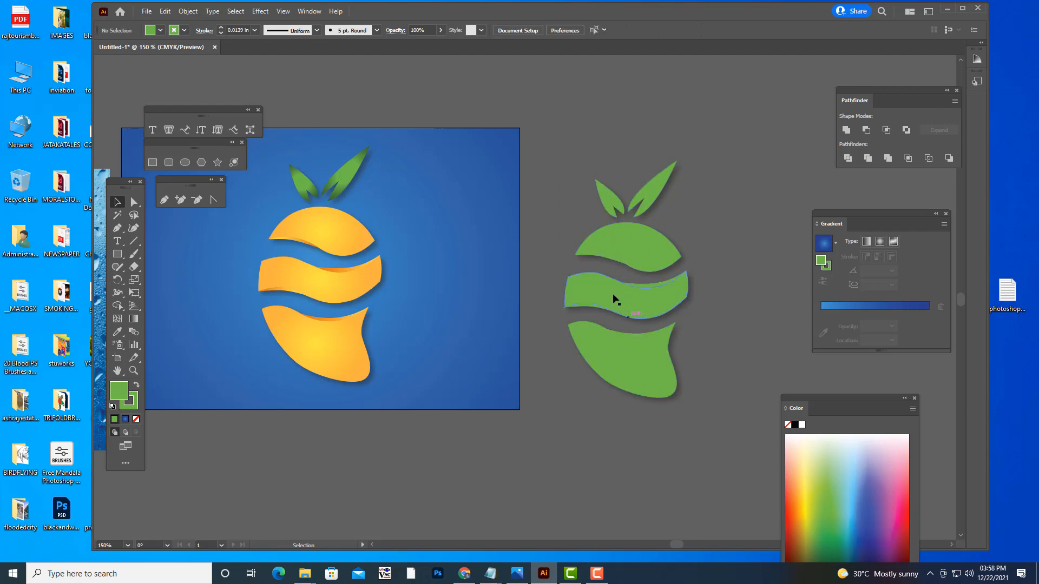
# - Move the droplets image from beside the artboard's left edge to the empty canvas right of the green logo
pyautogui.hotkey('ctrl', '-')
pyautogui.hotkey('ctrl', '-')
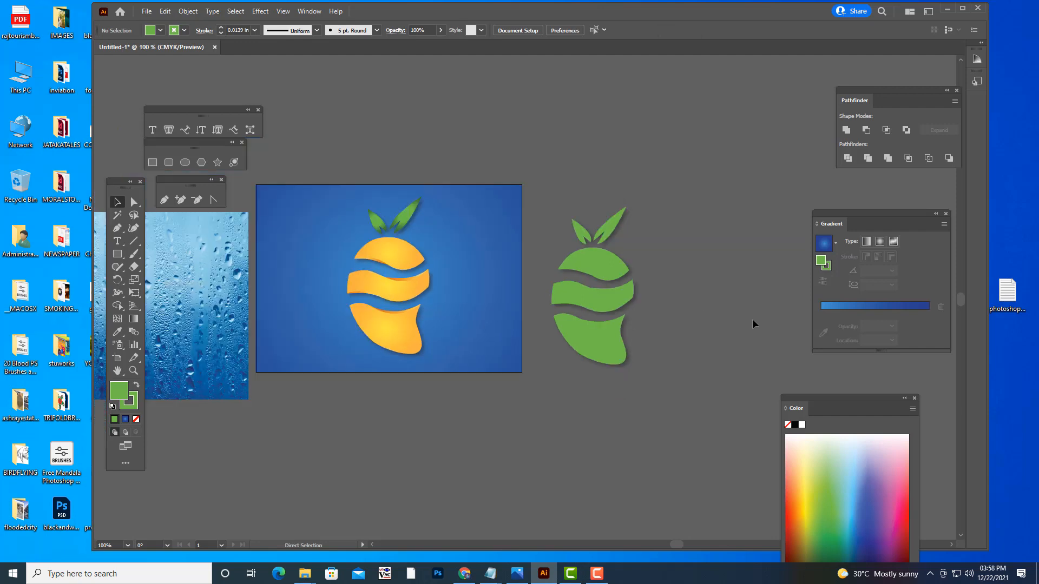
pyautogui.moveTo(324, 332); pyautogui.dragTo(748, 305)
pyautogui.hotkey('ctrl', 'z')
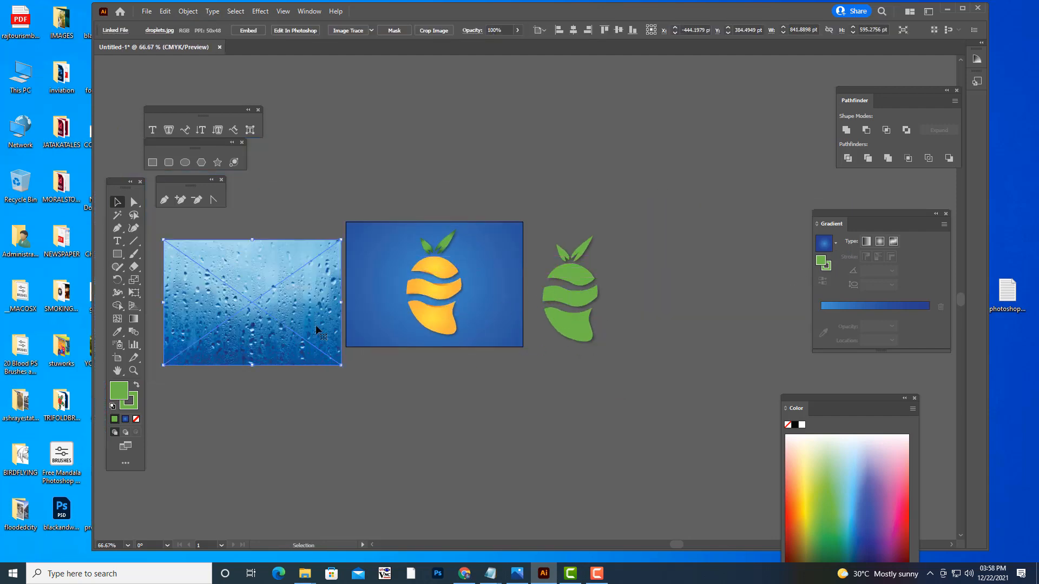
pyautogui.moveTo(316, 325); pyautogui.dragTo(735, 274)
# - Move the green logo onto the droplets image so that it lies within the image's area
pyautogui.click(575, 300)
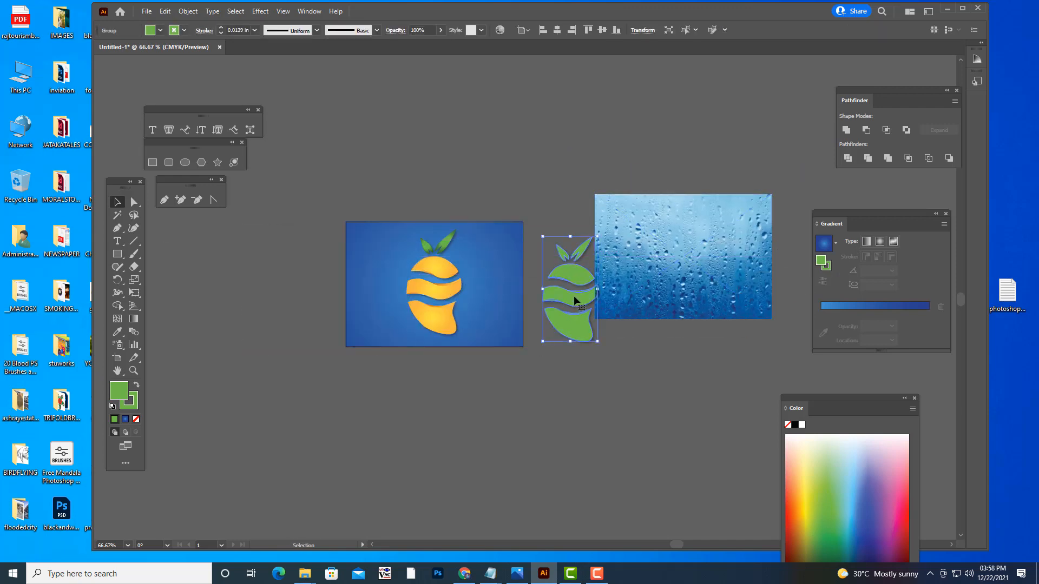
pyautogui.moveTo(575, 301); pyautogui.dragTo(649, 331)
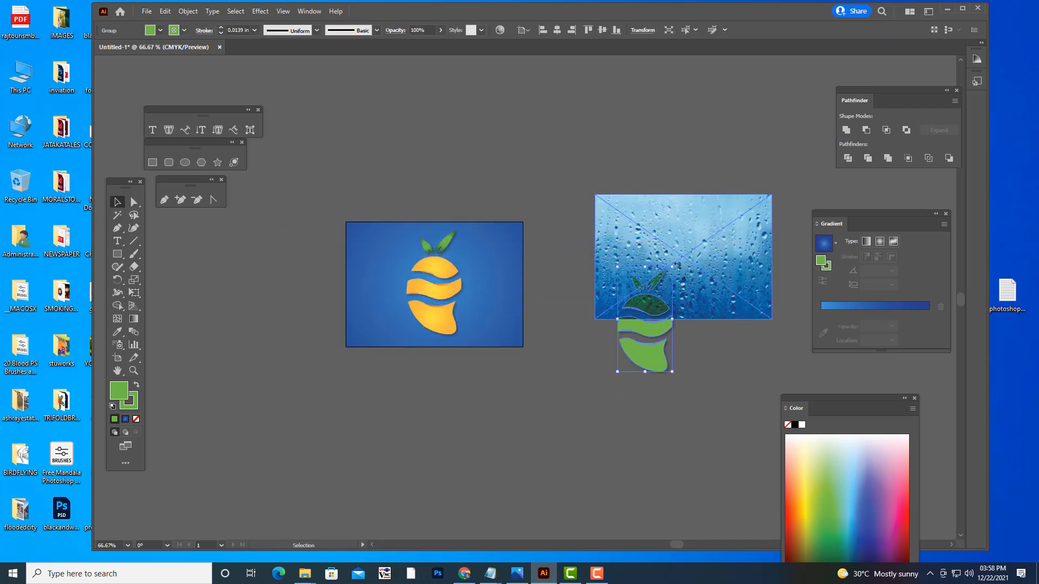
pyautogui.moveTo(670, 270); pyautogui.dragTo(695, 197)
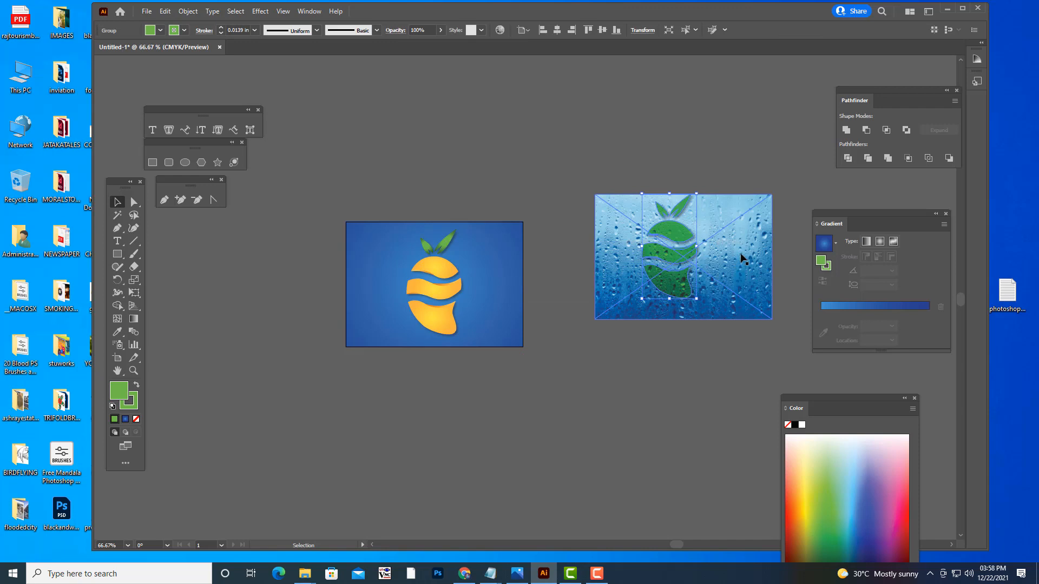
# - Change the droplets image's blending mode to Normal
pyautogui.click(740, 253)
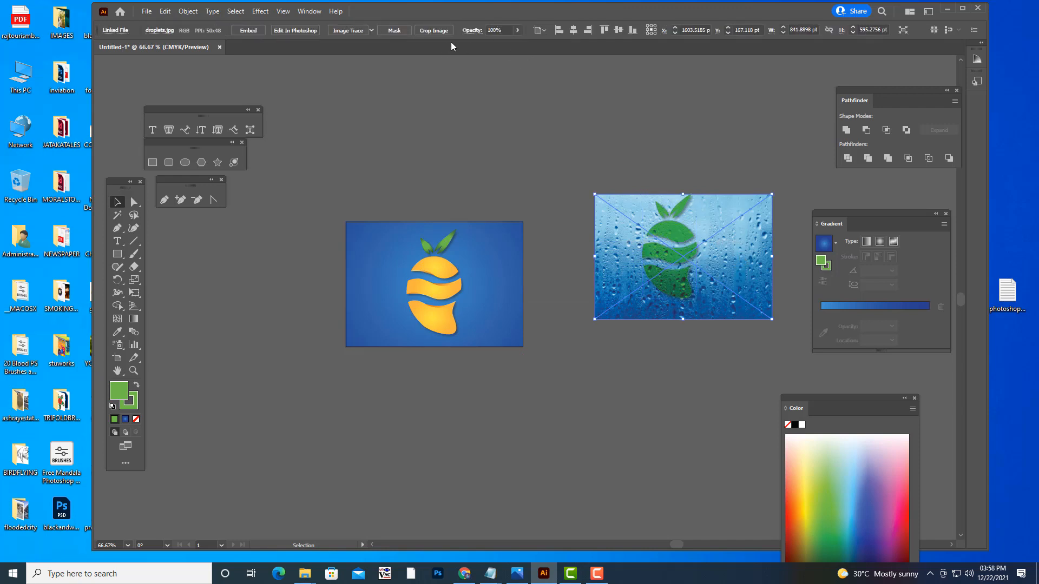
pyautogui.click(473, 32)
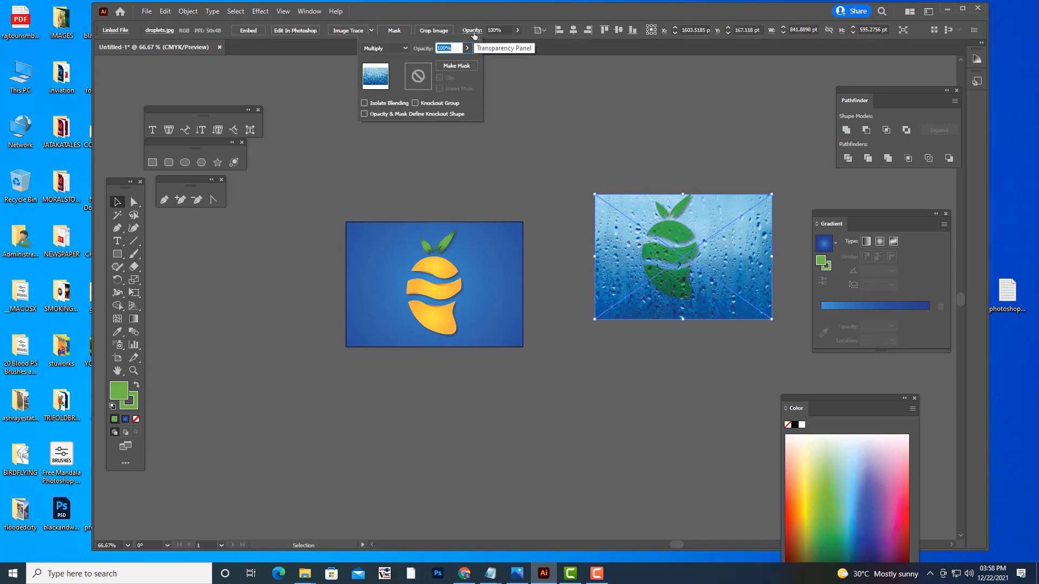
pyautogui.click(394, 49)
pyautogui.click(393, 59)
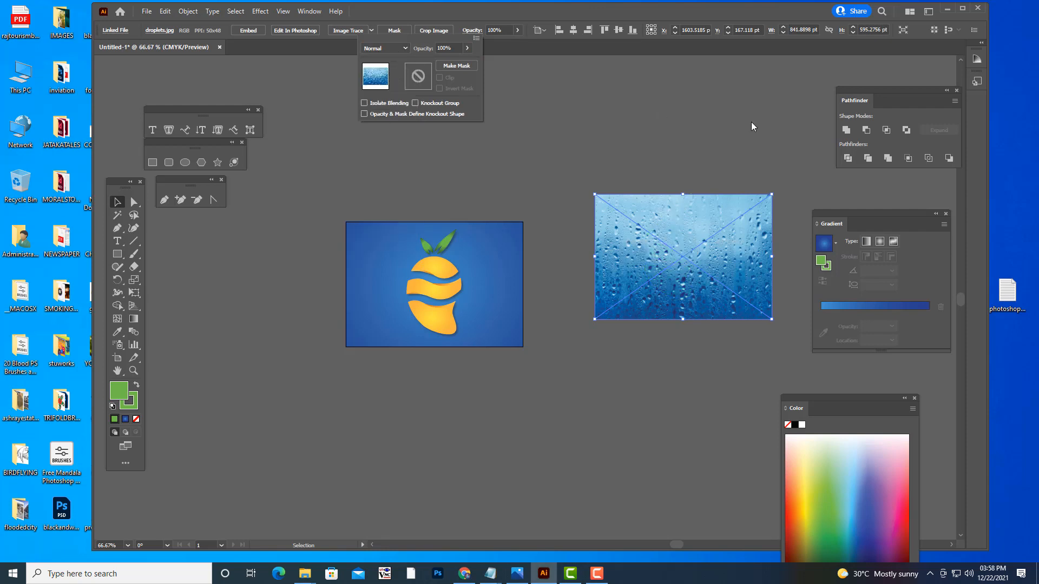
# - Move the droplets image down, bring the green logo in front of it and place the logo over the image's center
pyautogui.moveTo(715, 229); pyautogui.dragTo(684, 317)
pyautogui.click(679, 234)
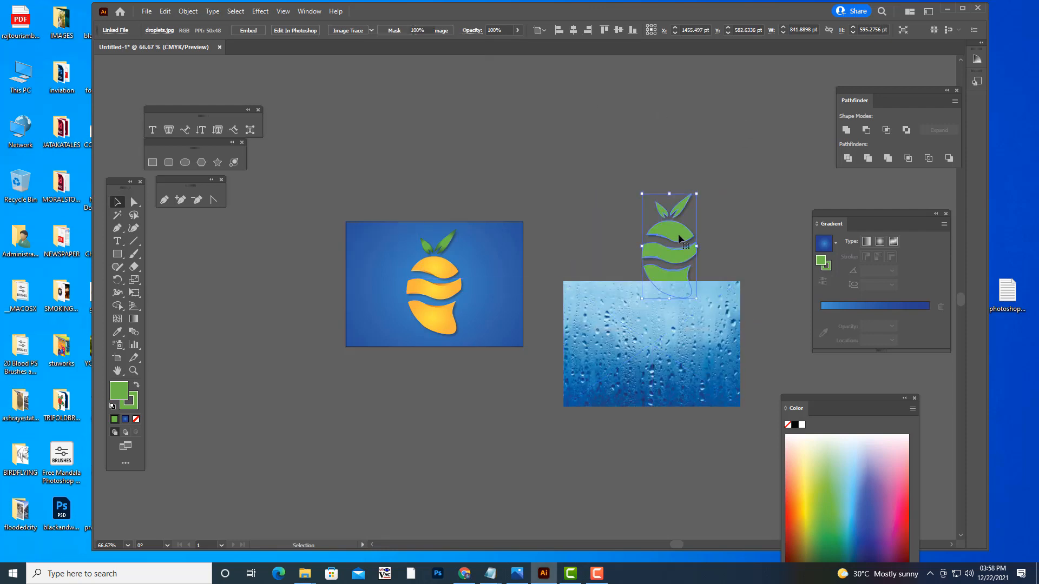
pyautogui.rightClick(679, 232)
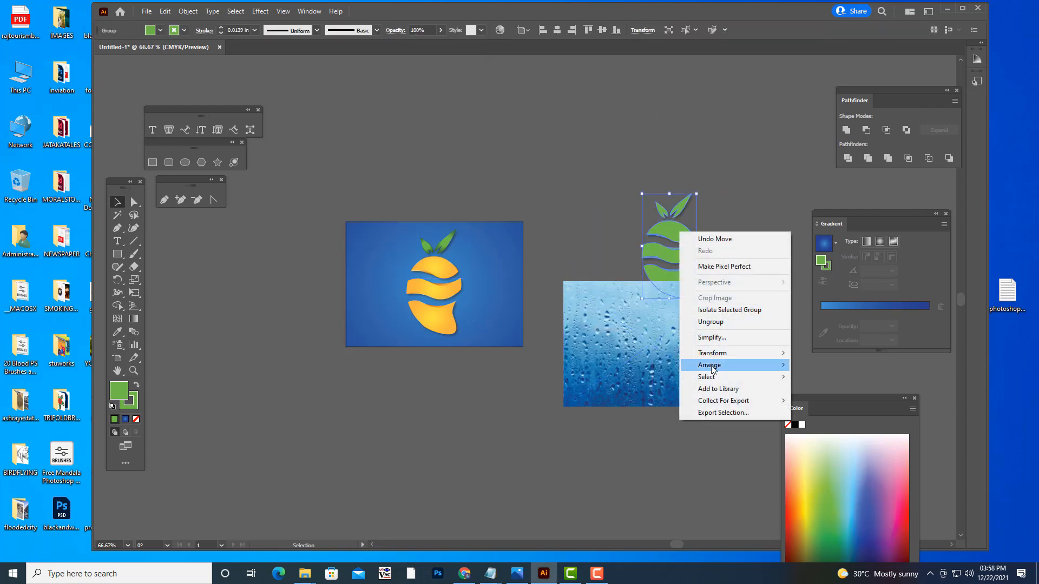
pyautogui.click(826, 364)
pyautogui.moveTo(695, 222)
pyautogui.mouseDown()
pyautogui.moveTo(685, 333)
pyautogui.moveTo(686, 281)
pyautogui.mouseUp()
pyautogui.press('a')
pyautogui.hotkey('ctrl', 'z')
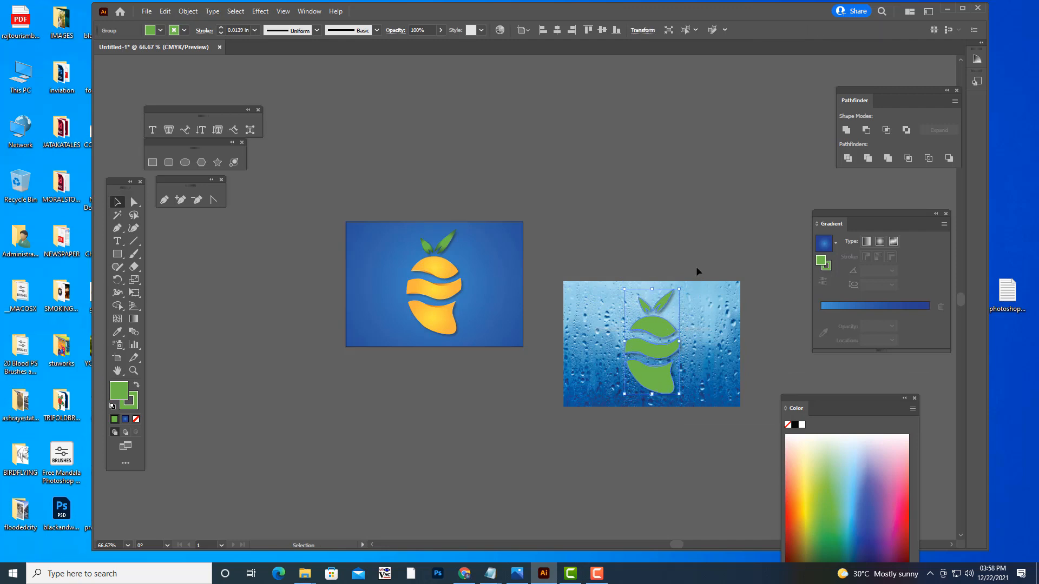
pyautogui.click(697, 270)
# - Try to make a clipping mask from the droplets image and the green logo, and undo it along with the logo's last move
pyautogui.click(699, 323)
pyautogui.keyDown('shift'); pyautogui.click(661, 331); pyautogui.keyUp('shift')
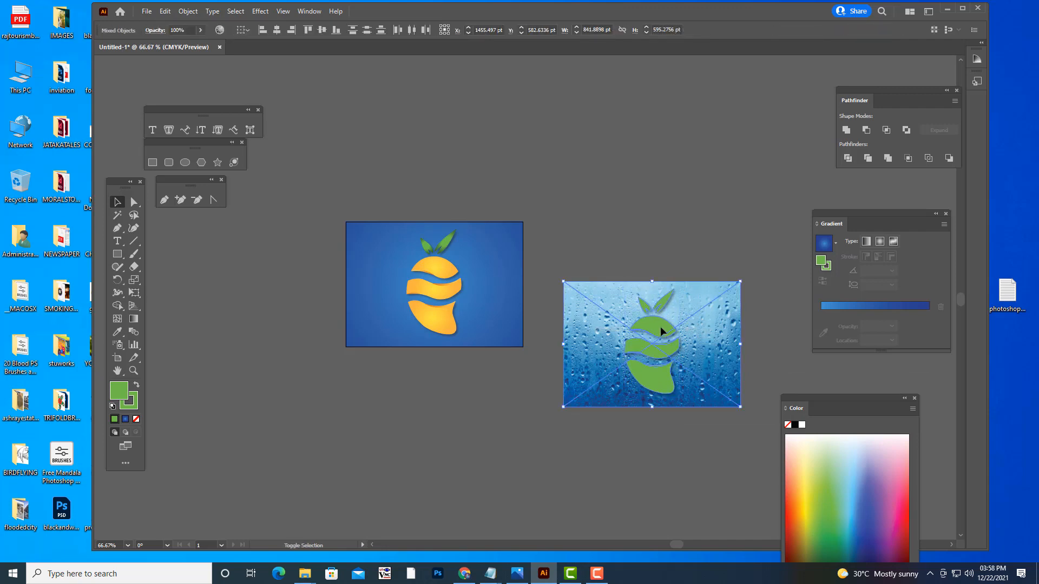
pyautogui.rightClick(661, 331)
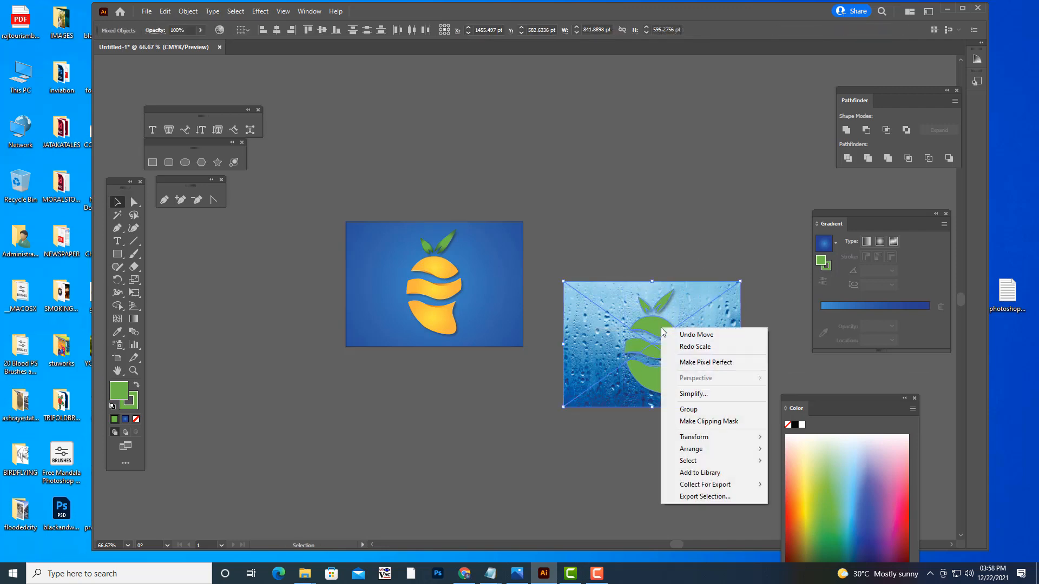
pyautogui.click(694, 421)
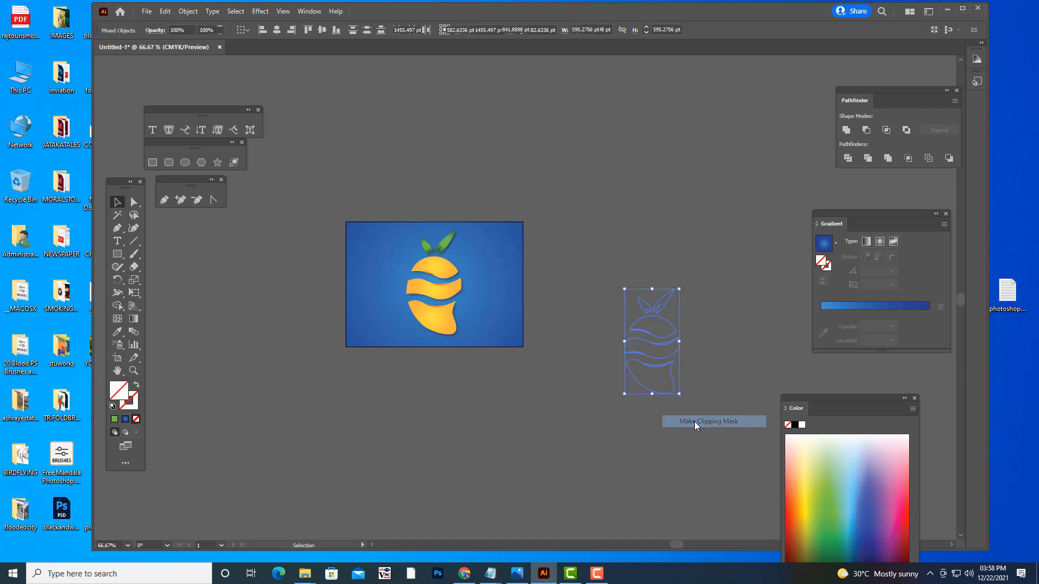
pyautogui.click(713, 398)
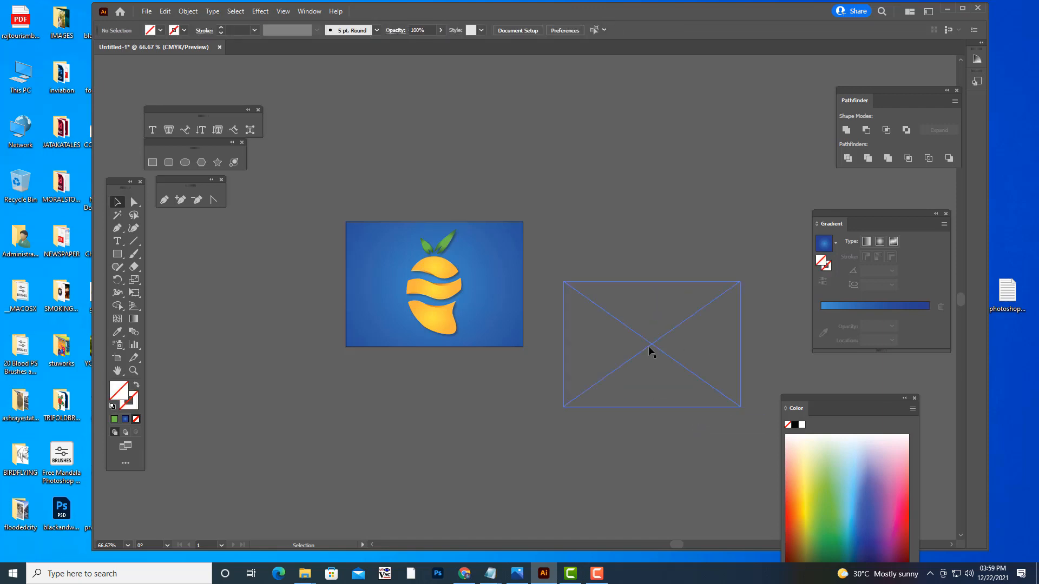
pyautogui.hotkey('ctrl', 'z')
pyautogui.hotkey('ctrl', 'z')
pyautogui.press('v')
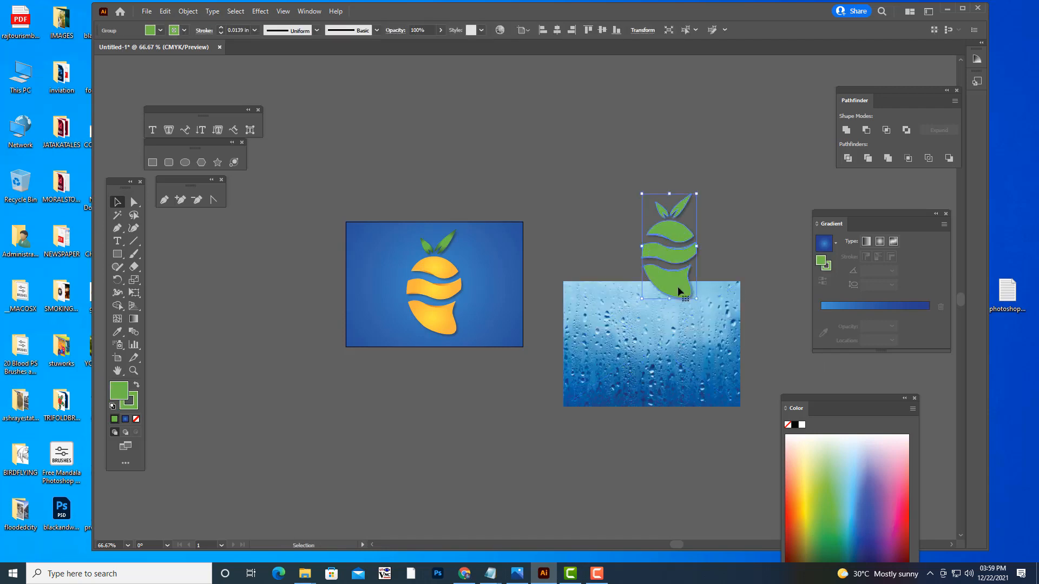
# - Place the green logo over the middle of the droplets image and send it to the back
pyautogui.moveTo(679, 264); pyautogui.dragTo(662, 355)
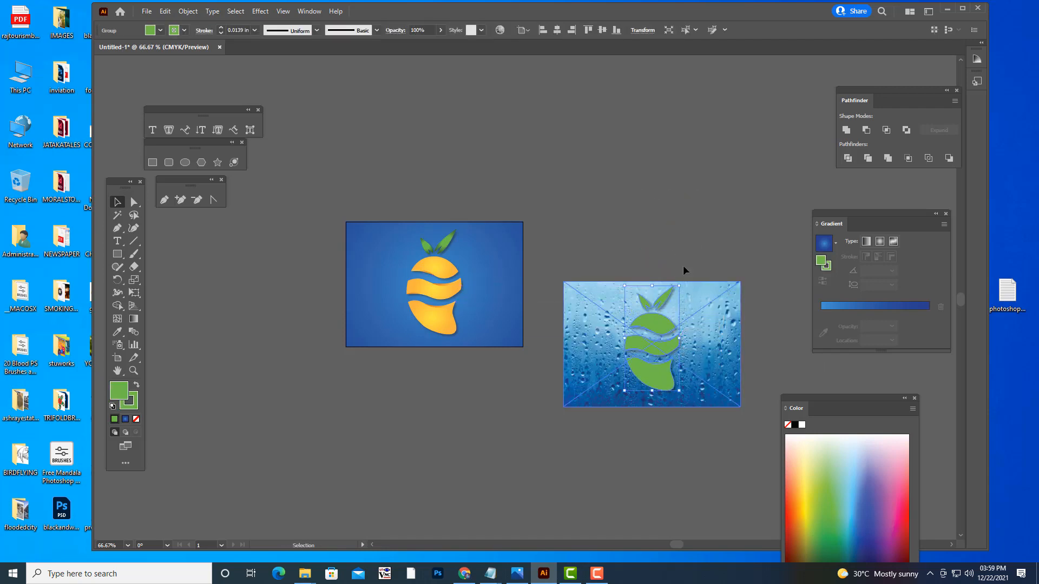
pyautogui.rightClick(660, 325)
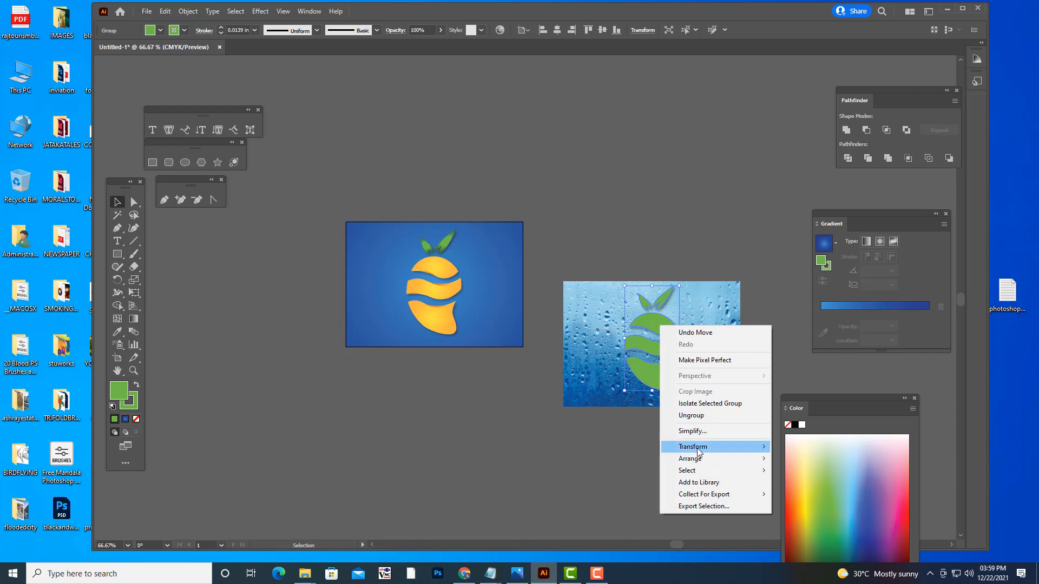
pyautogui.moveTo(698, 461)
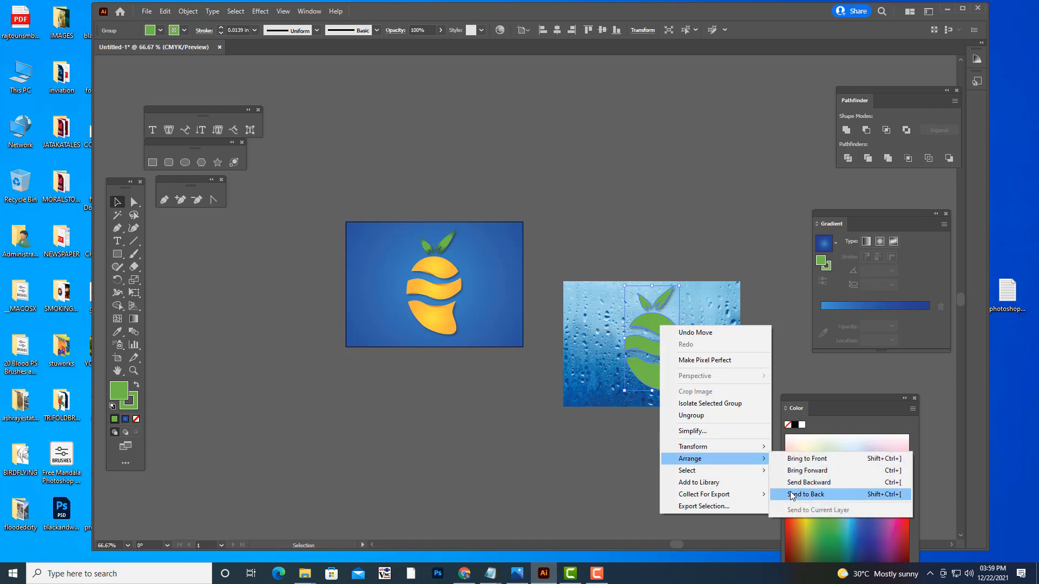
pyautogui.click(794, 496)
# - Shift the droplets image slightly and try to make a clipping mask from it and the logo behind it
pyautogui.moveTo(711, 314)
pyautogui.mouseDown()
pyautogui.moveTo(709, 383)
pyautogui.moveTo(710, 312)
pyautogui.mouseUp()
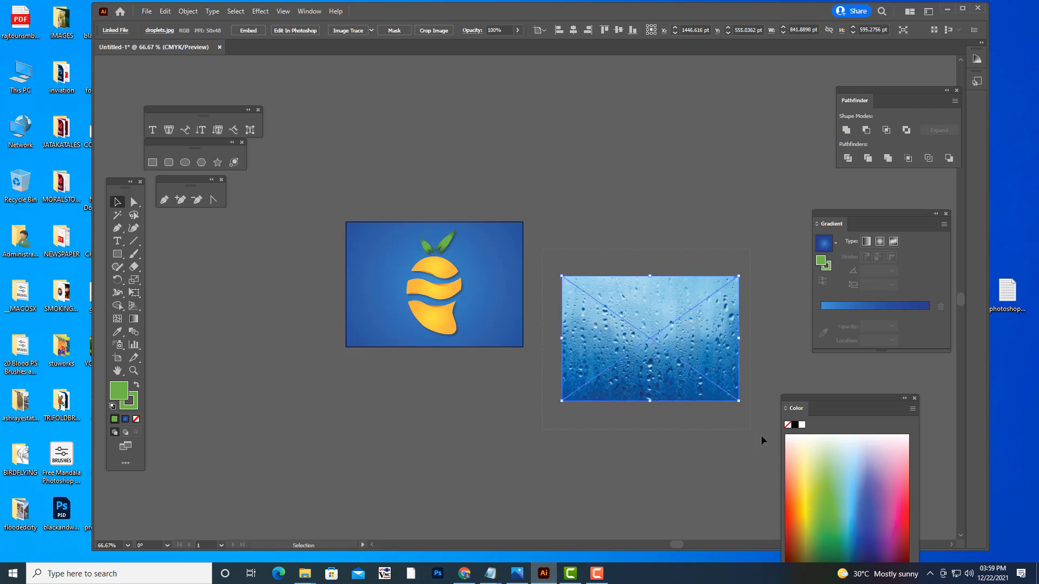
pyautogui.moveTo(762, 435); pyautogui.dragTo(787, 441)
pyautogui.rightClick(688, 327)
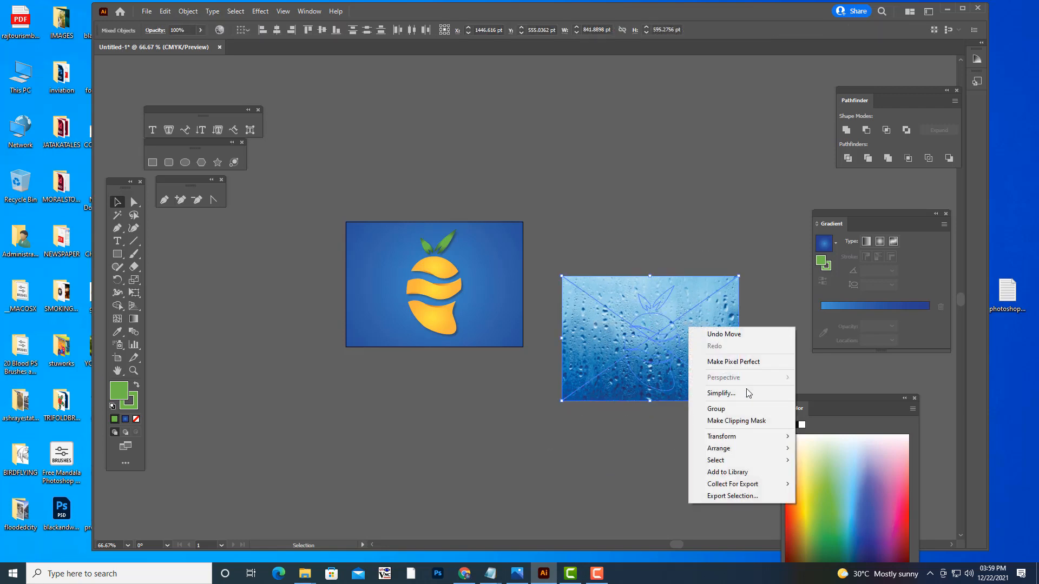
pyautogui.click(744, 421)
pyautogui.click(632, 297)
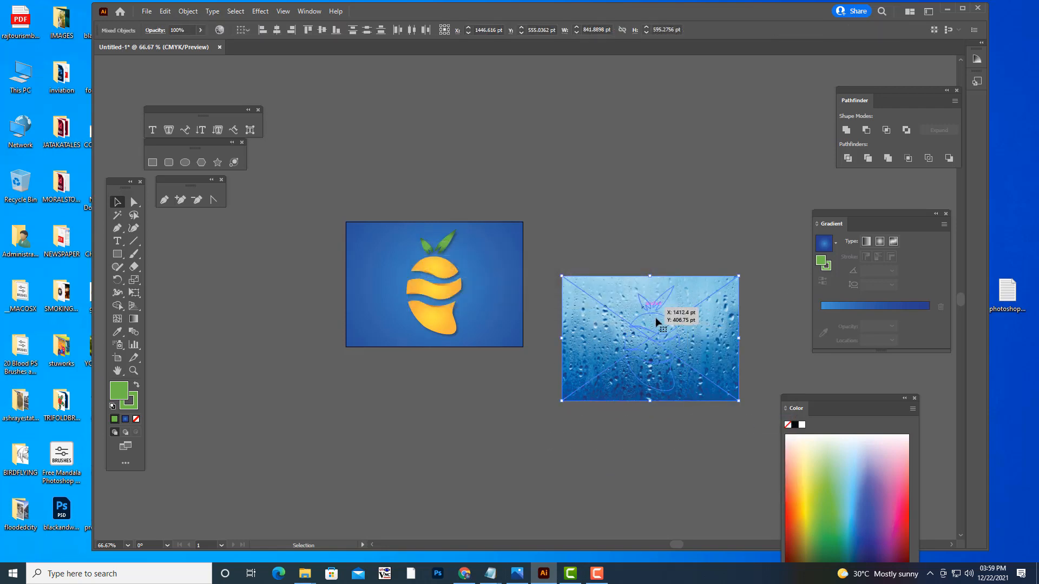
pyautogui.click(681, 259)
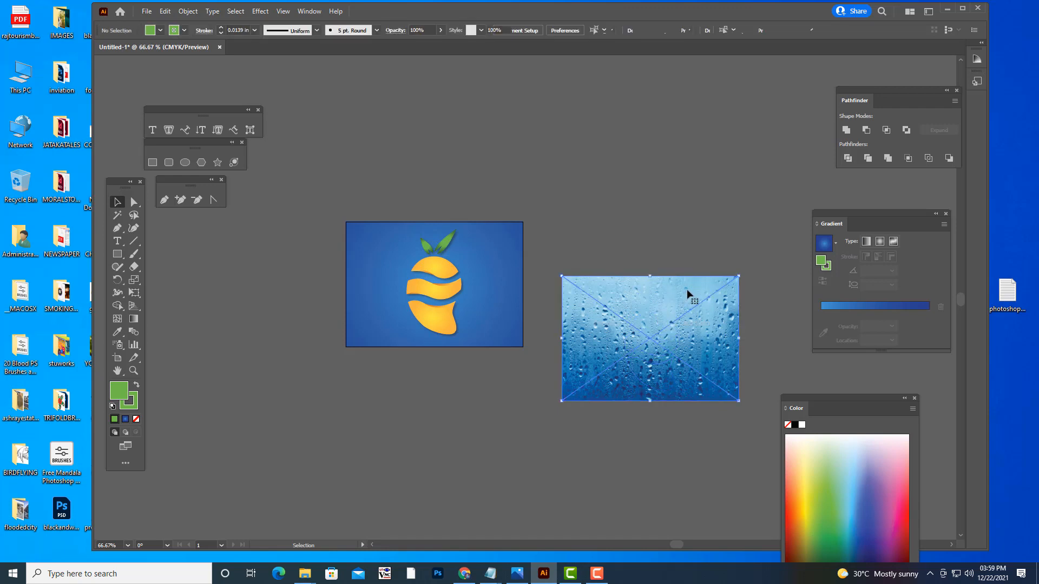
# - Move the droplets image further down, bring the green logo to the front and position it over the image
pyautogui.moveTo(687, 289); pyautogui.dragTo(679, 388)
pyautogui.click(660, 328)
pyautogui.rightClick(660, 328)
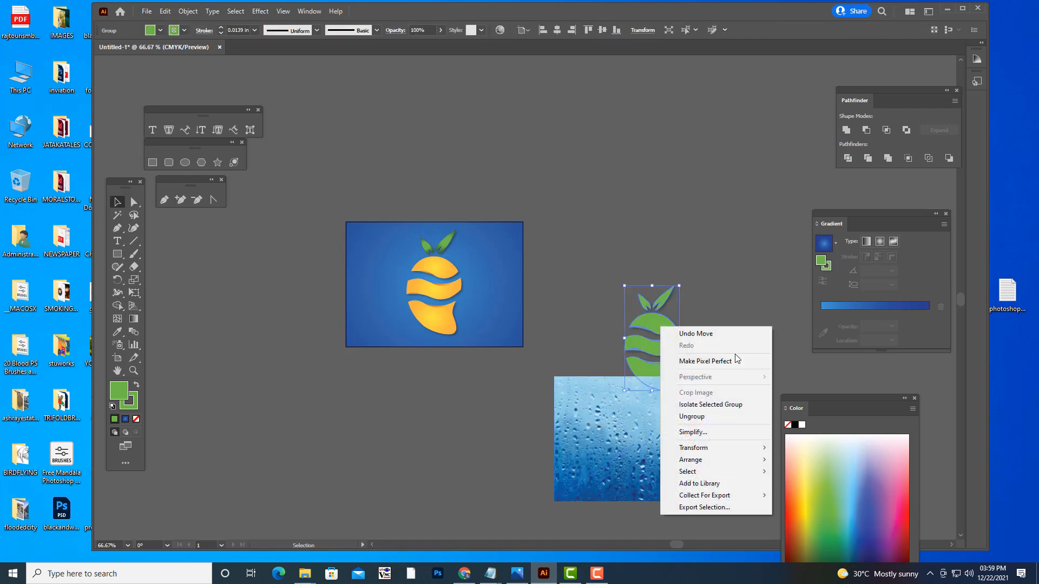
pyautogui.moveTo(735, 460)
pyautogui.click(807, 460)
pyautogui.moveTo(659, 353); pyautogui.dragTo(646, 450)
pyautogui.click(704, 403)
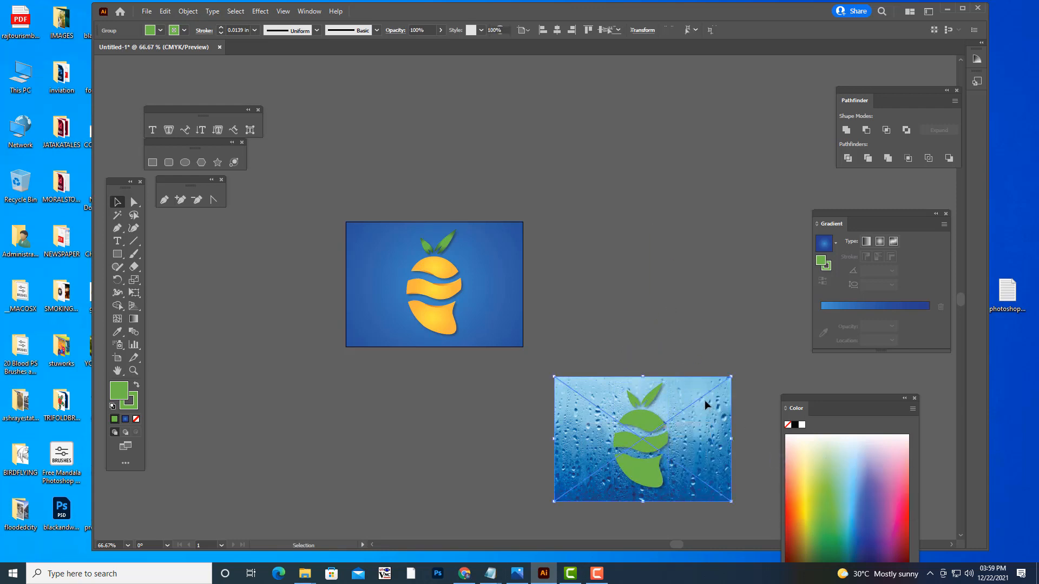
pyautogui.click(638, 419)
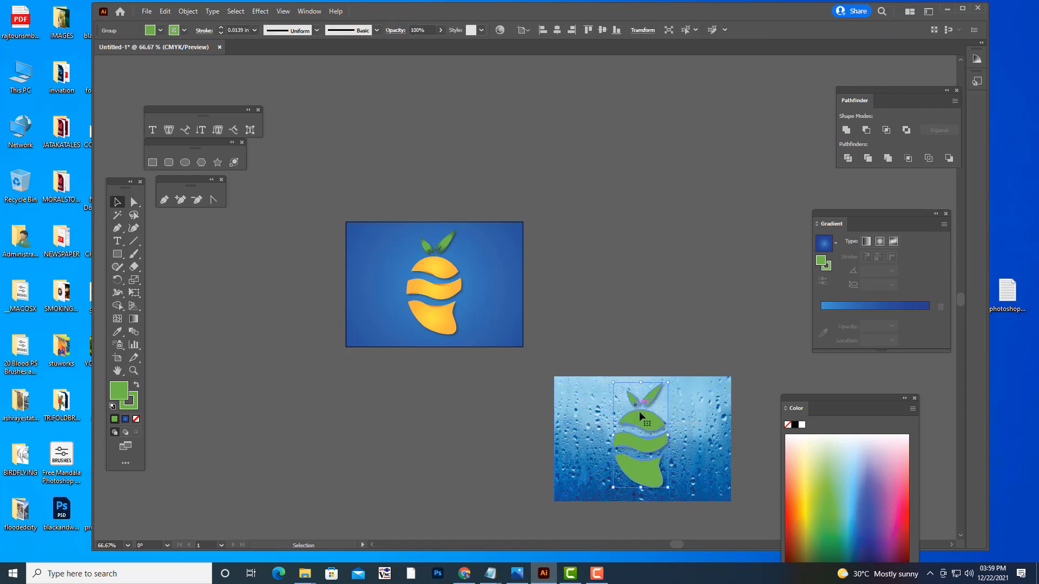
# - Move the green logo off the droplets image to the empty canvas just right of the artboard
pyautogui.moveTo(639, 411); pyautogui.dragTo(668, 210)
pyautogui.click(730, 306)
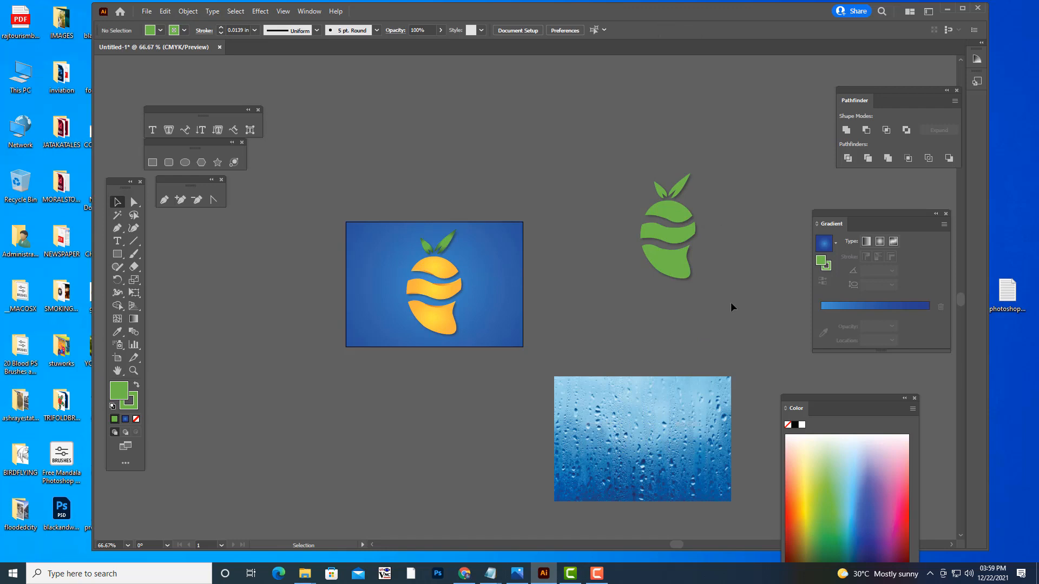
pyautogui.click(682, 237)
pyautogui.moveTo(682, 236); pyautogui.dragTo(609, 310)
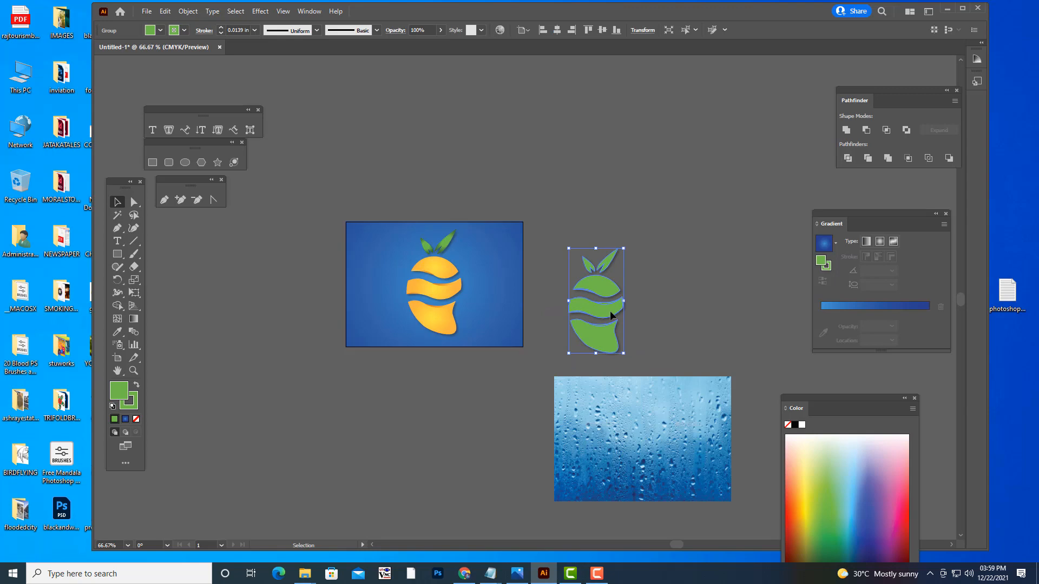
# - Display the document's layers, reposition the layer list beside the artwork and select everything on Layer 1
pyautogui.click(302, 12)
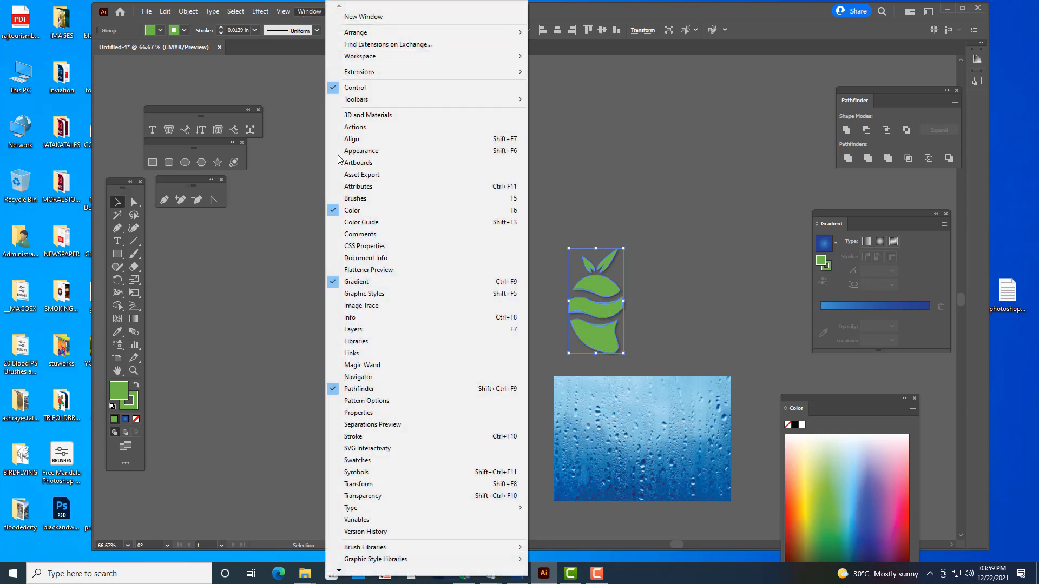
pyautogui.click(369, 330)
pyautogui.moveTo(623, 195); pyautogui.dragTo(771, 142)
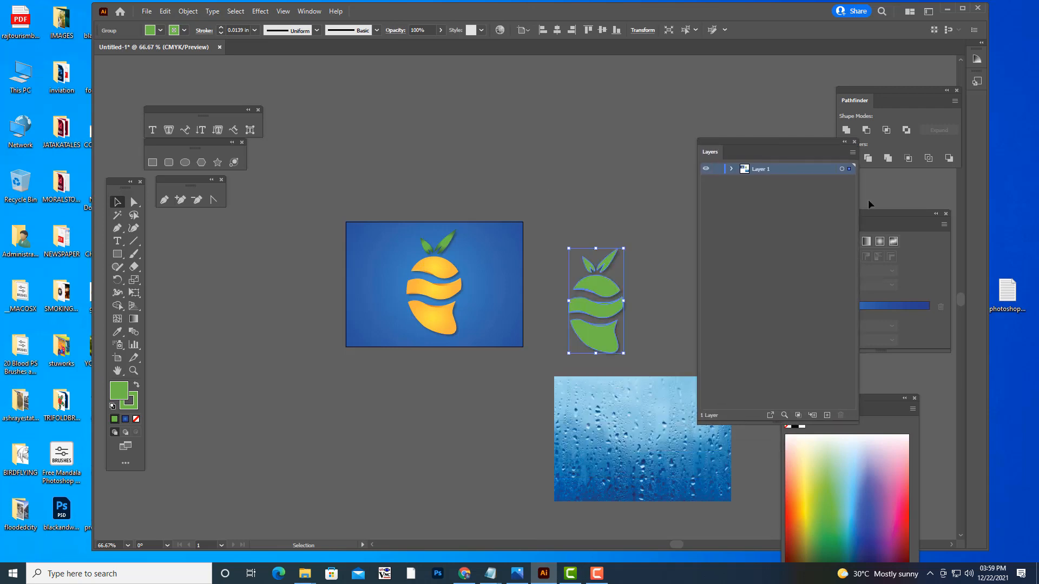
pyautogui.click(842, 170)
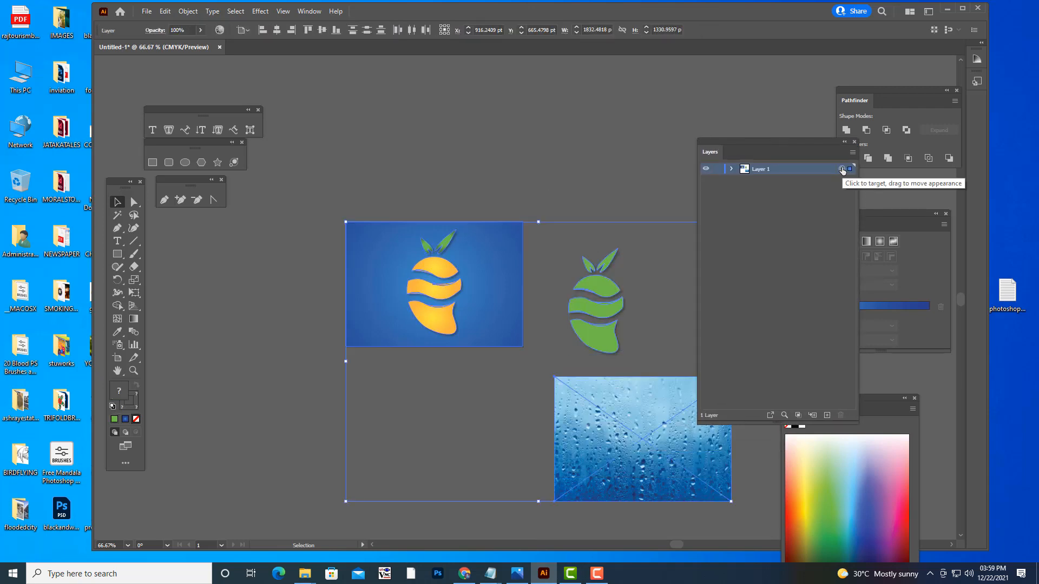
# - Cut the green logo from Layer 1, paste it on a new layer and place it on the empty canvas above the droplets image
pyautogui.click(631, 125)
pyautogui.click(601, 287)
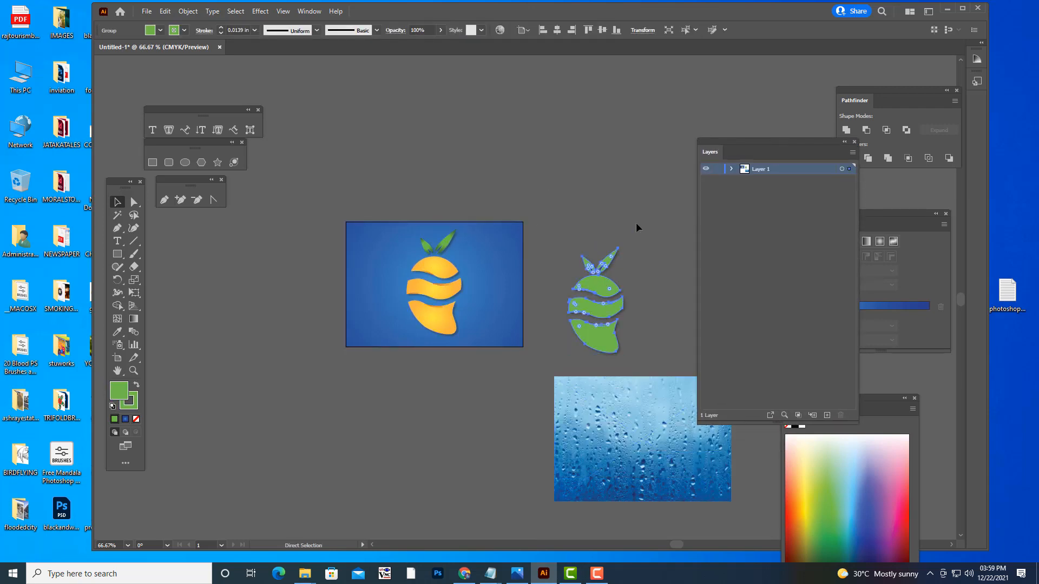
pyautogui.hotkey('ctrl', 'x')
pyautogui.click(827, 415)
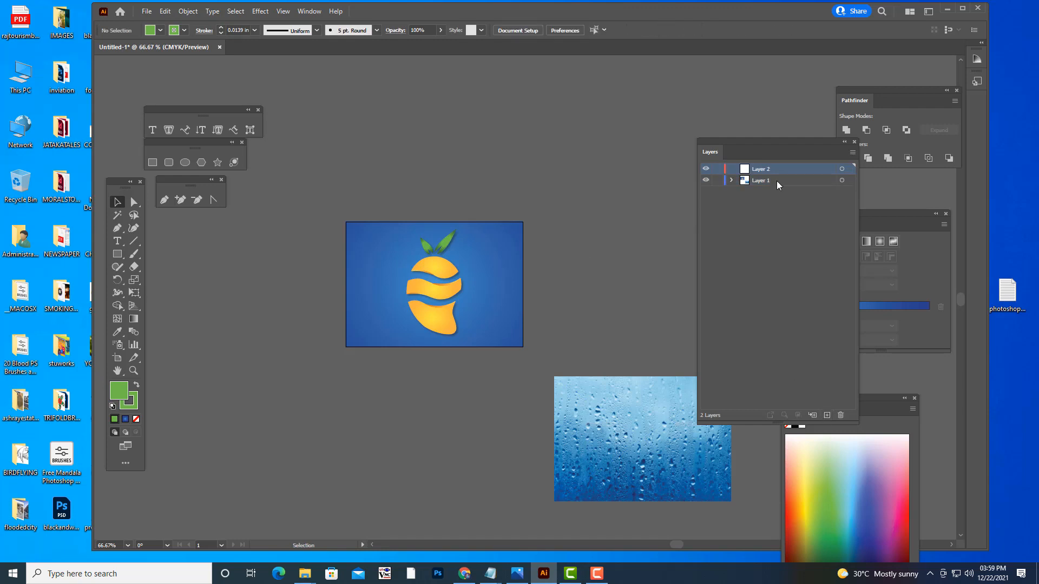
pyautogui.press('ctrl')
pyautogui.hotkey('ctrl', 'v')
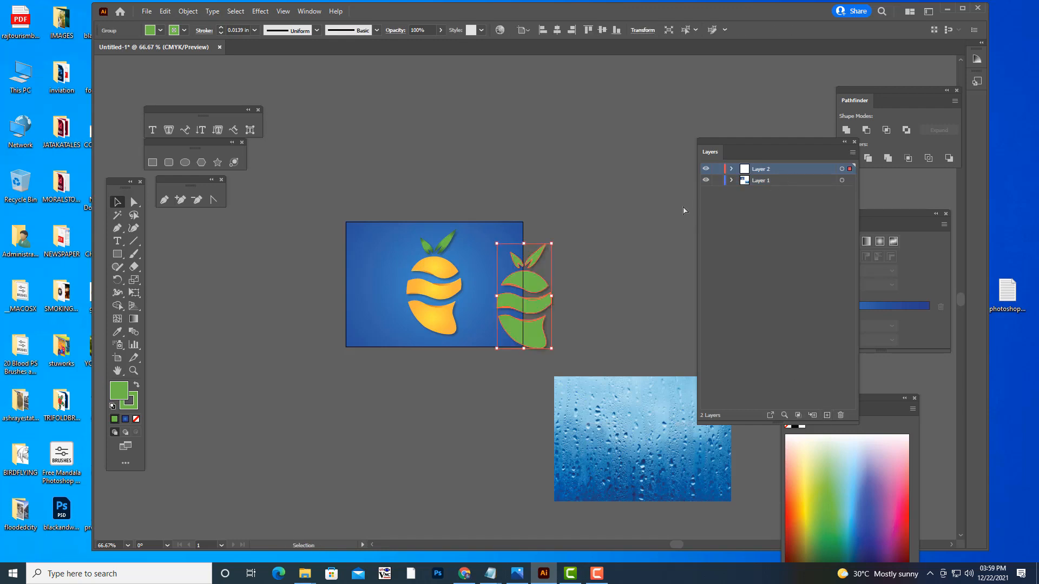
pyautogui.moveTo(532, 288); pyautogui.dragTo(615, 238)
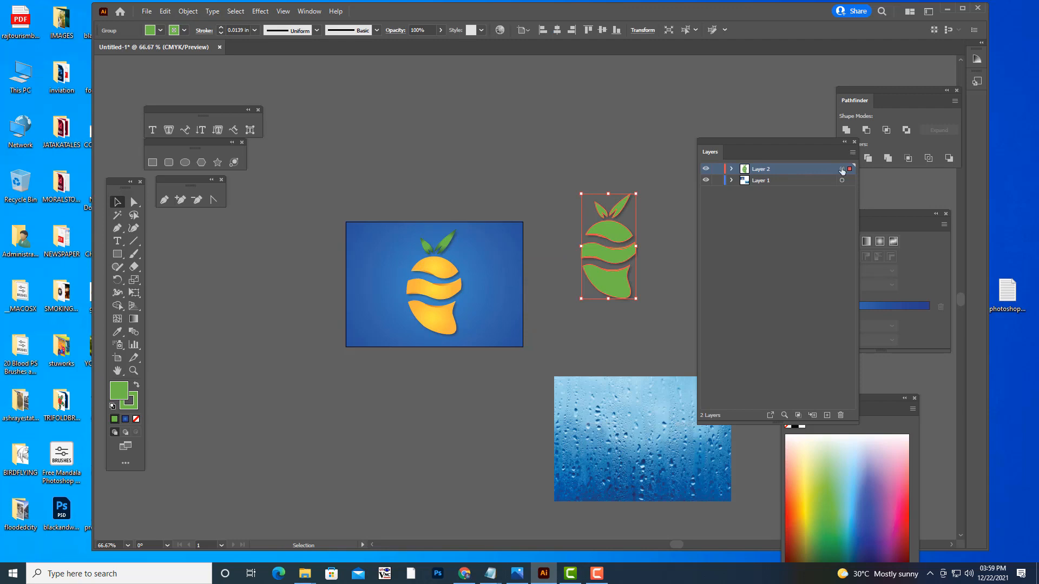
# - Remove the fill from the logo copy on Layer 2 and shift its outline slightly down toward the artboard
pyautogui.click(842, 170)
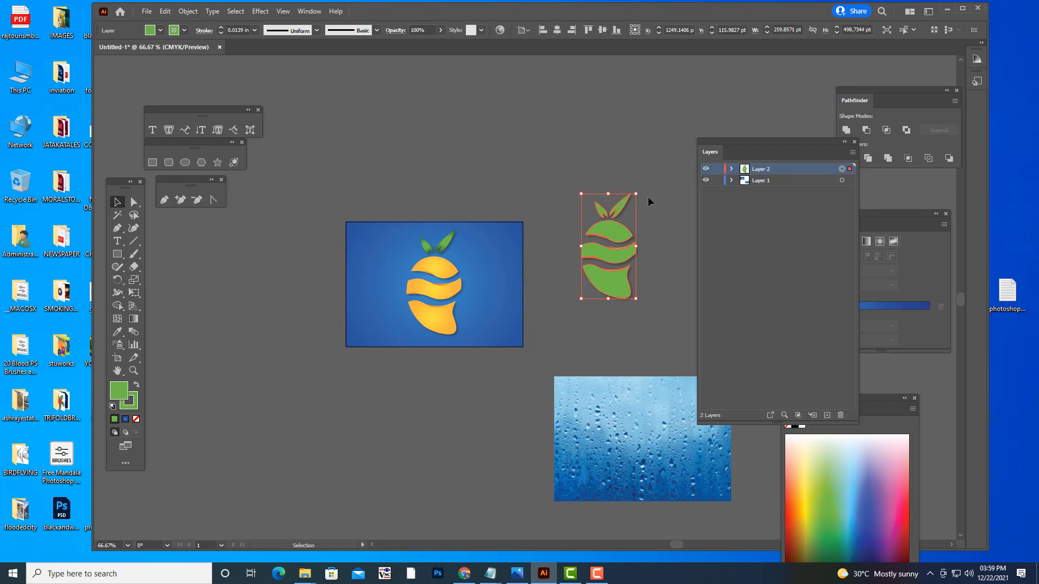
pyautogui.click(137, 419)
pyautogui.click(326, 437)
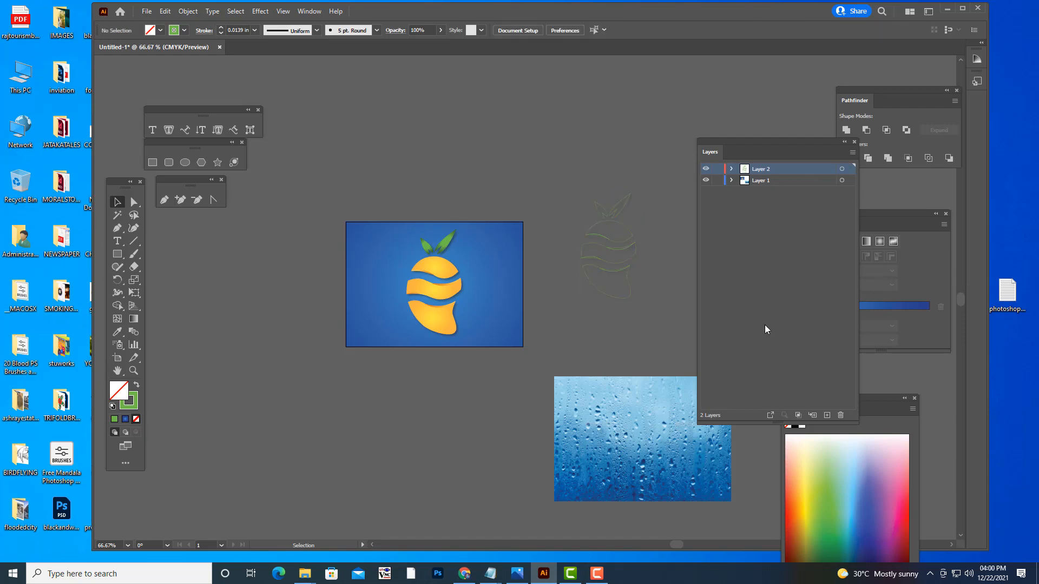
pyautogui.click(626, 248)
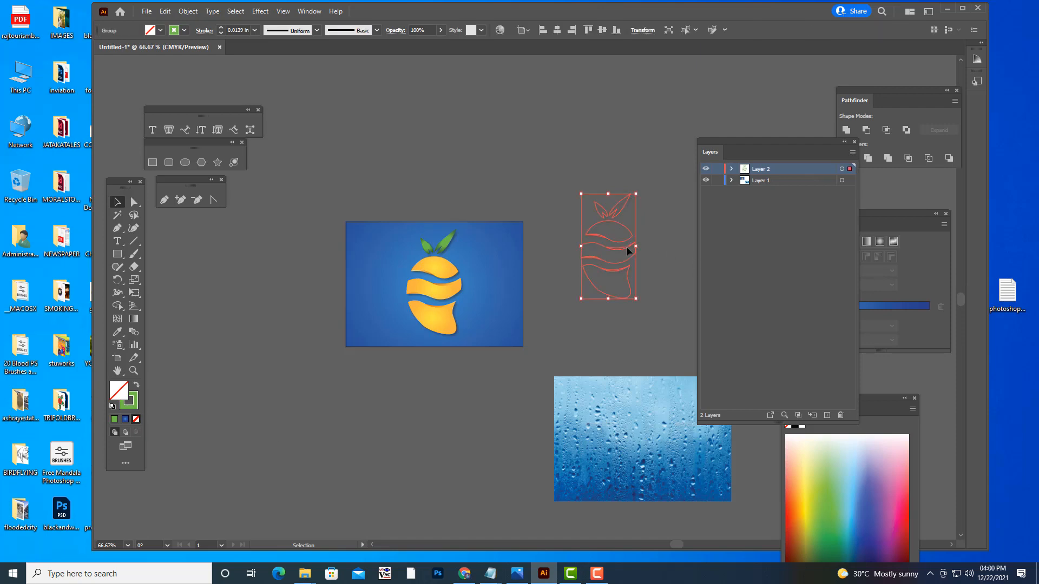
pyautogui.click(664, 291)
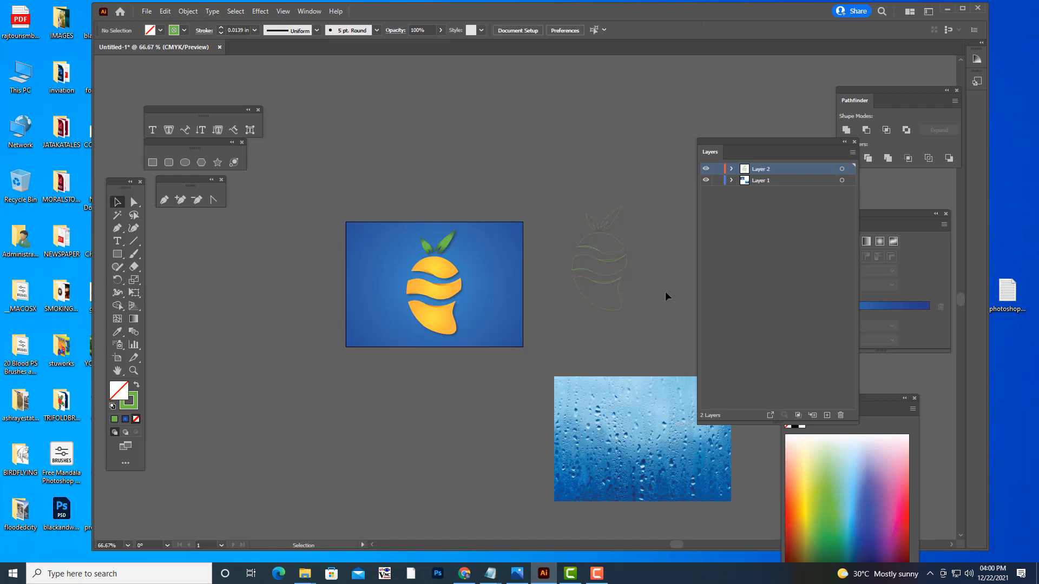
# - Ungroup the unfilled logo outline so that its body bands can be selected individually
pyautogui.click(613, 252)
pyautogui.rightClick(614, 253)
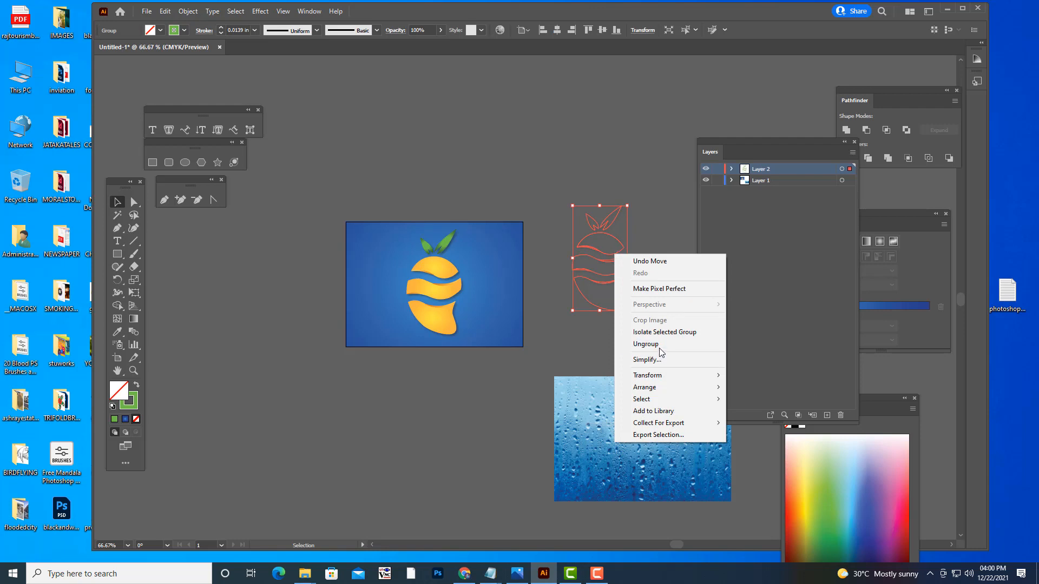
pyautogui.click(638, 345)
pyautogui.click(605, 249)
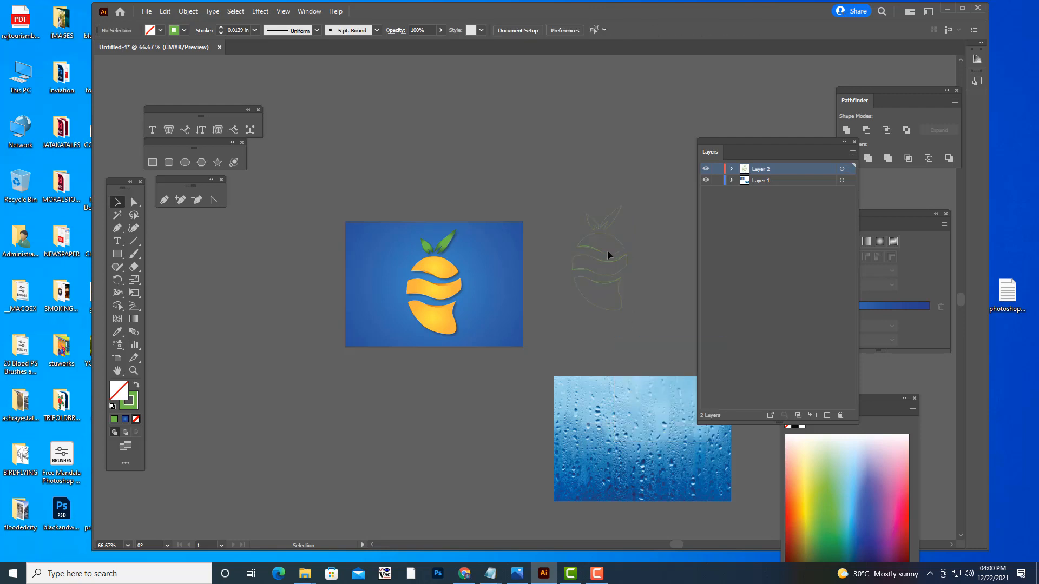
pyautogui.click(606, 257)
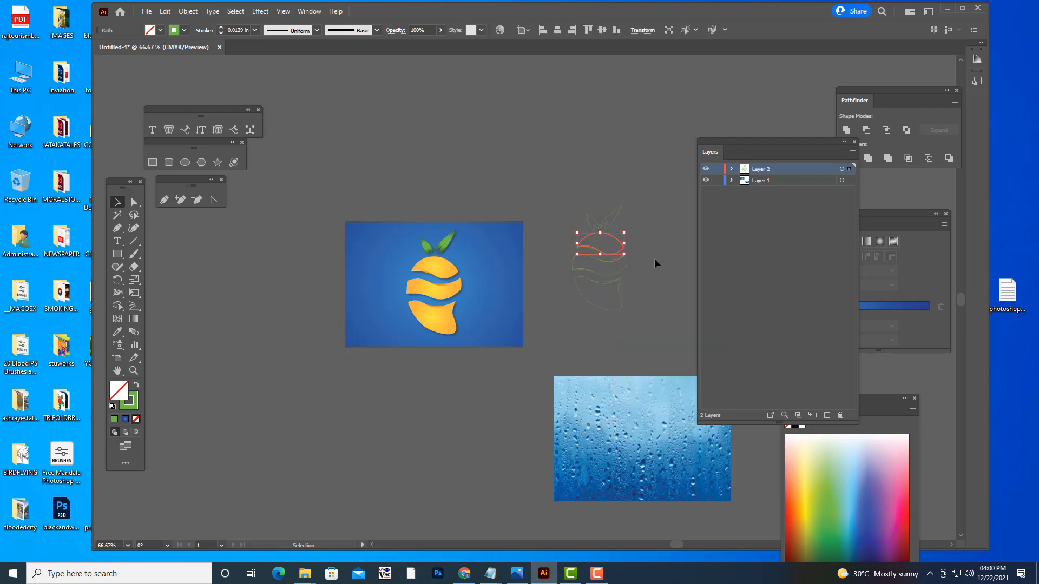
pyautogui.click(654, 258)
pyautogui.click(616, 252)
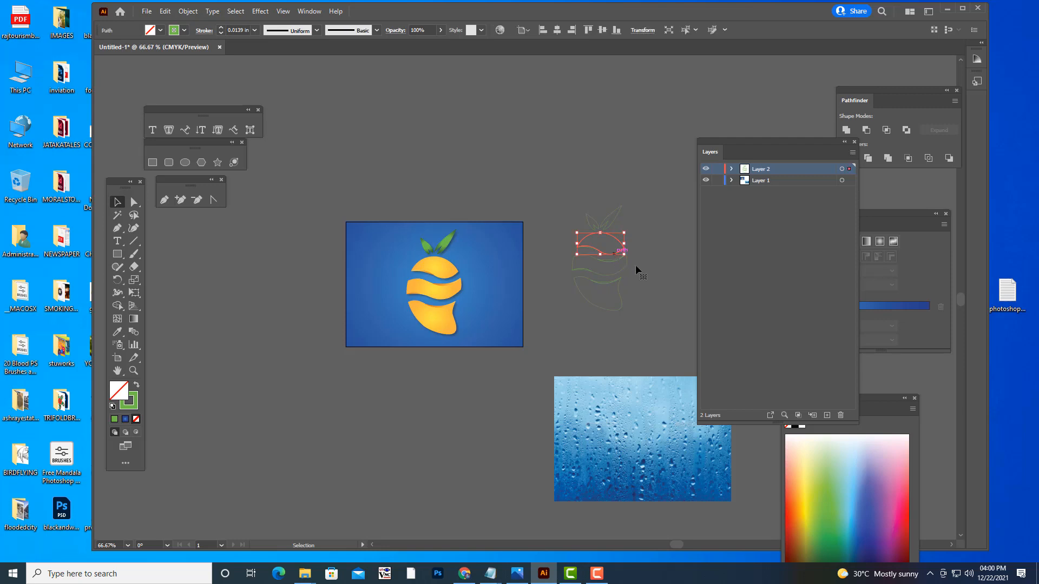
pyautogui.click(680, 272)
# - Delete the thin shading slivers along the wavy edges of the outline's three body bands, moving the layer list clear of the artwork
pyautogui.hotkey('ctrl', '+')
pyautogui.hotkey('ctrl', '+')
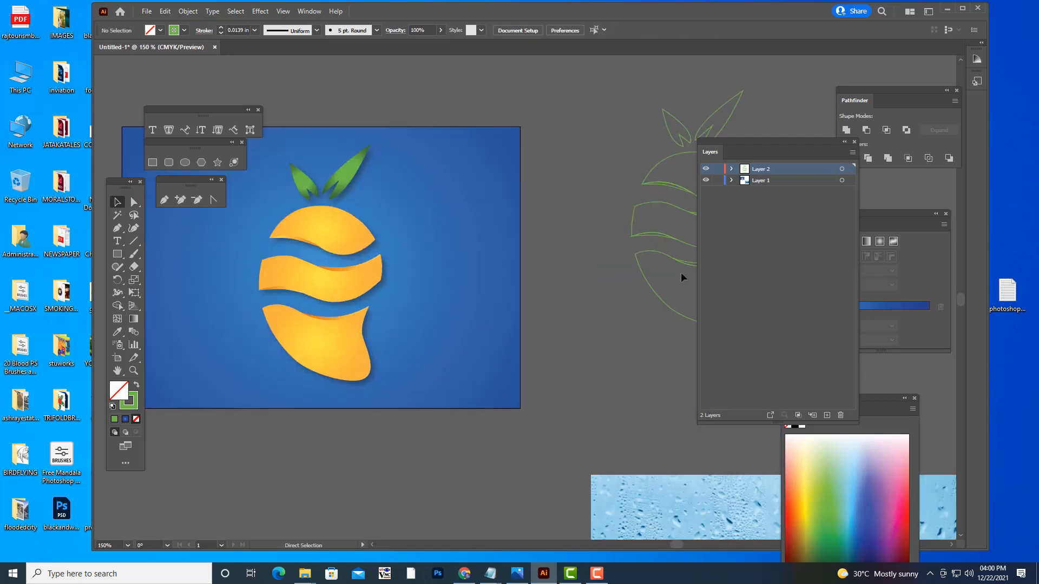
pyautogui.moveTo(721, 139); pyautogui.dragTo(829, 135)
pyautogui.click(725, 196)
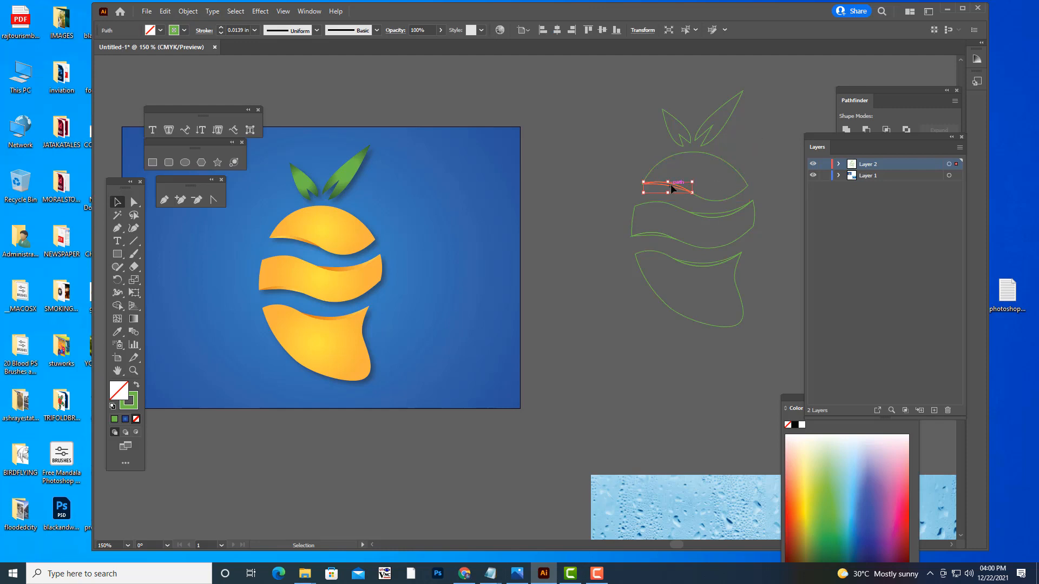
pyautogui.press('Delete')
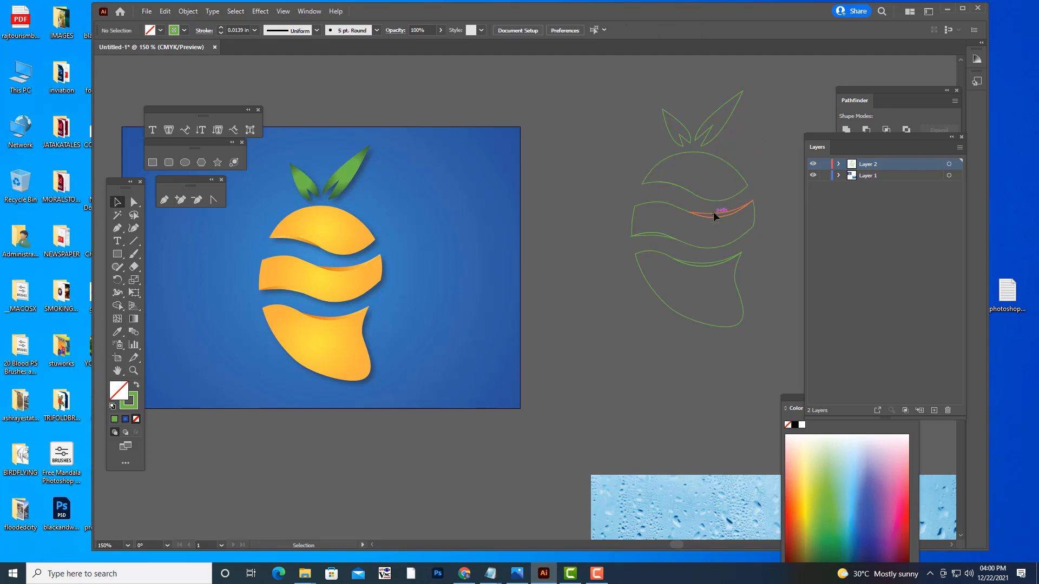
pyautogui.click(713, 215)
pyautogui.press('Delete')
pyautogui.click(658, 236)
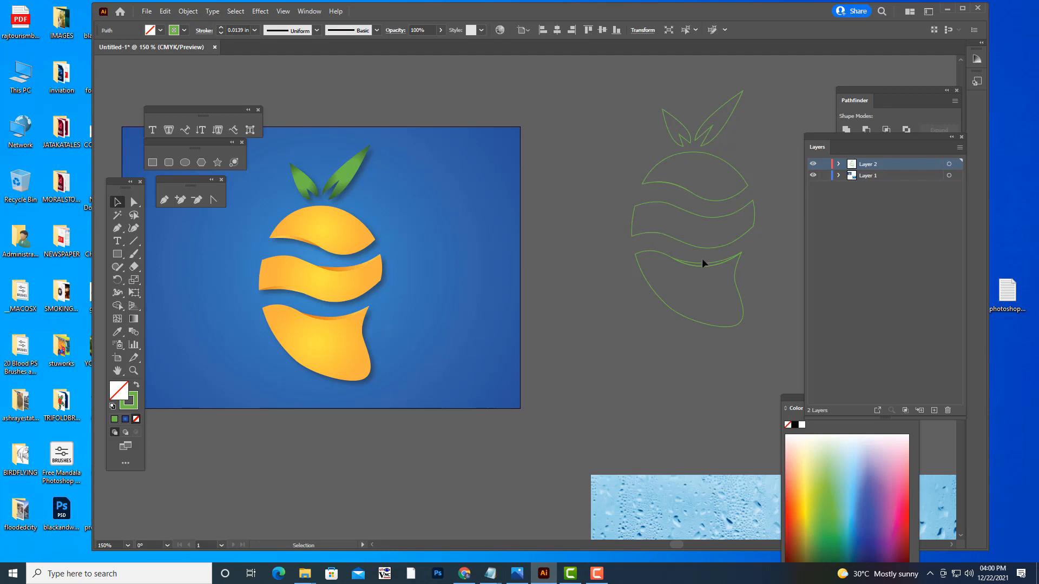
pyautogui.press('Delete')
pyautogui.click(709, 259)
pyautogui.press('Delete')
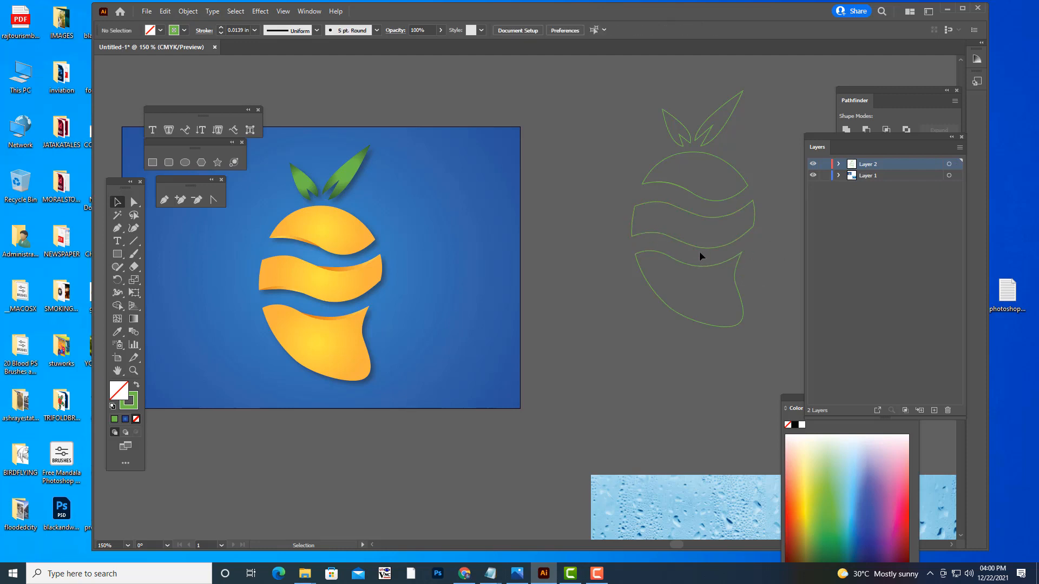
pyautogui.click(164, 200)
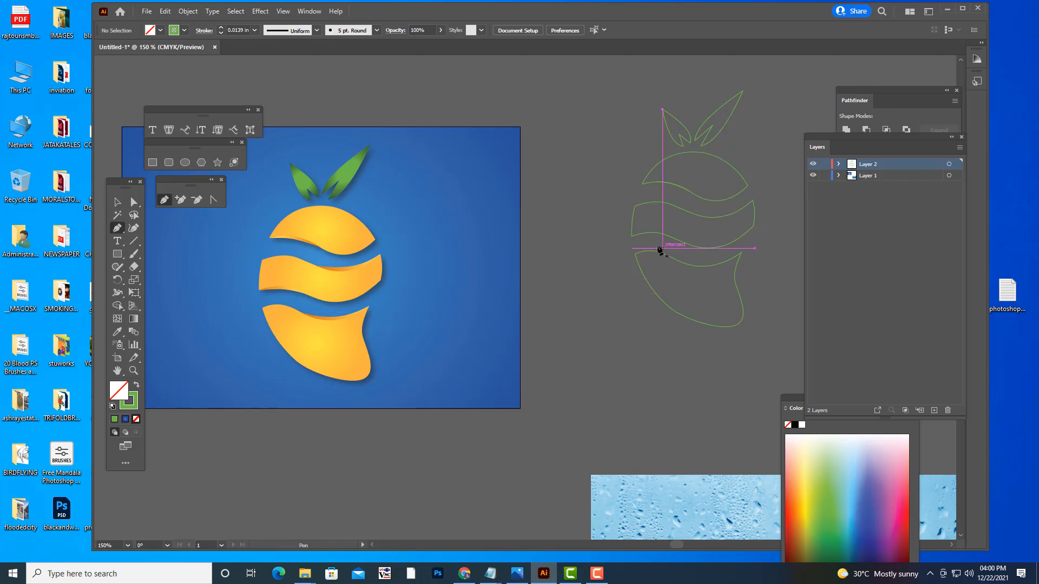
pyautogui.click(631, 240)
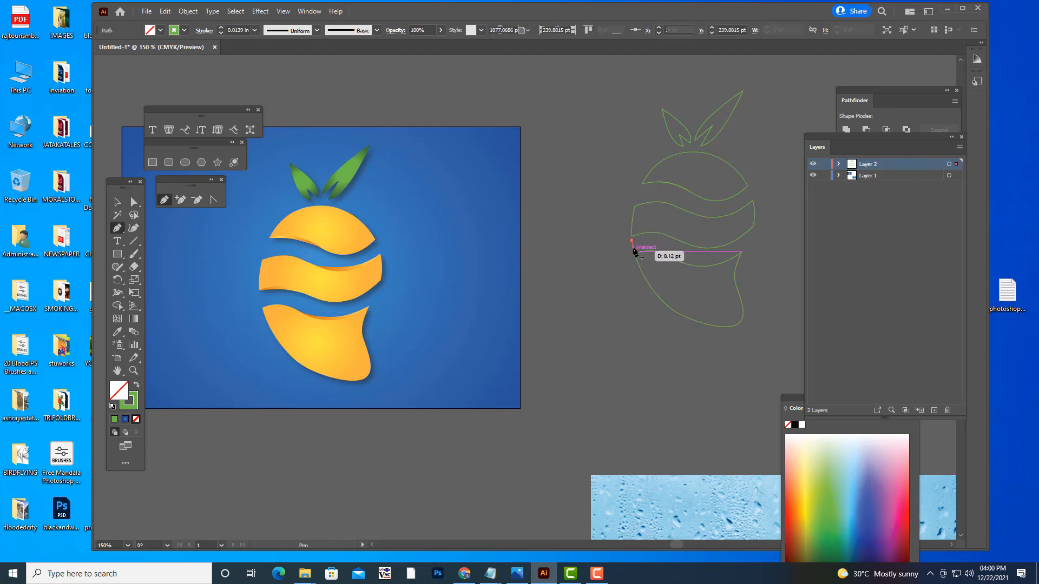
pyautogui.press('Escape')
pyautogui.press('Delete')
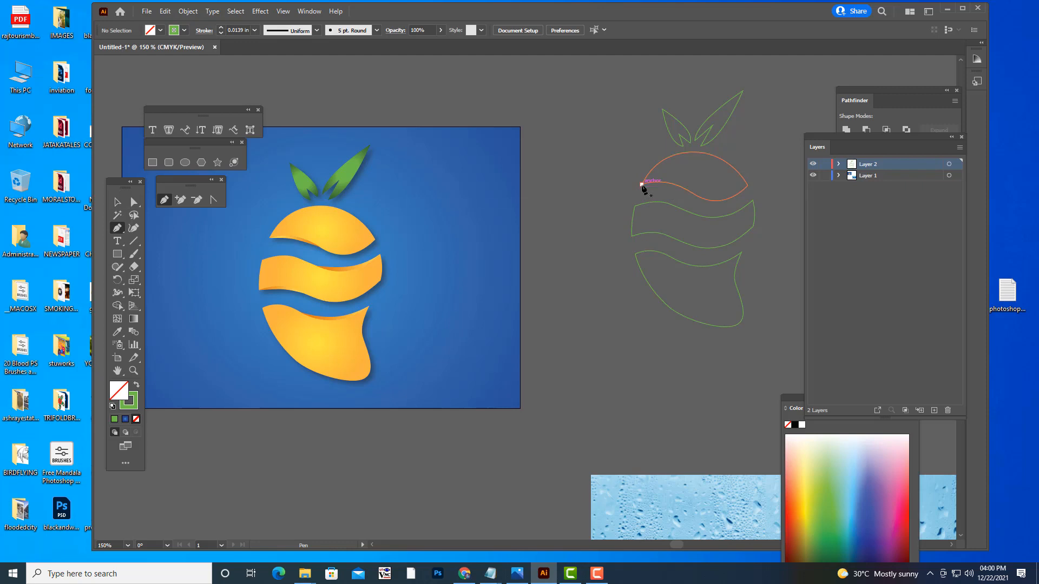
# - Bridge both gaps along the left edge of the fruit outline with Pen segments joining the corners of the three body bands
pyautogui.click(641, 185)
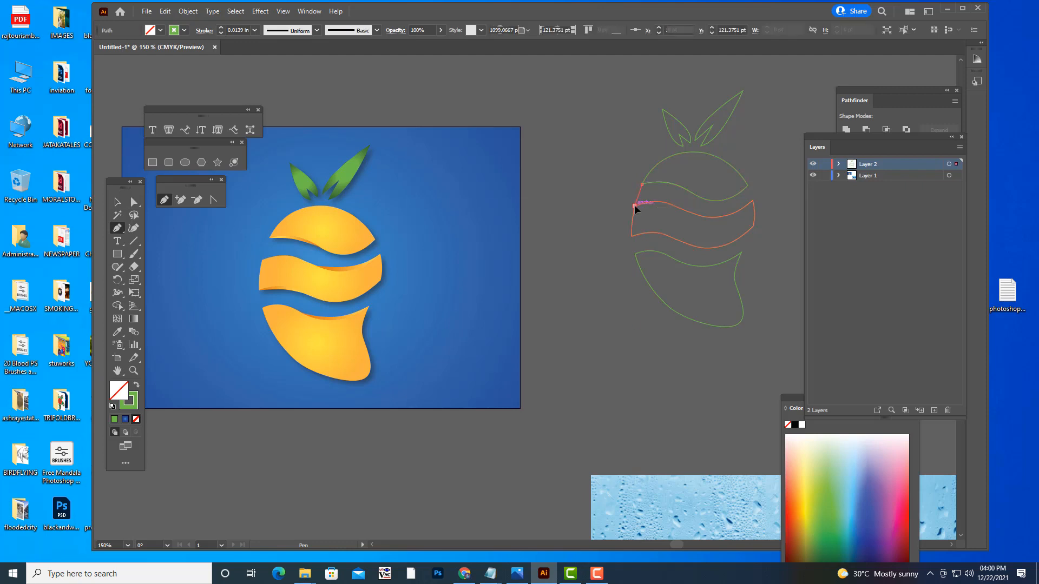
pyautogui.click(634, 206)
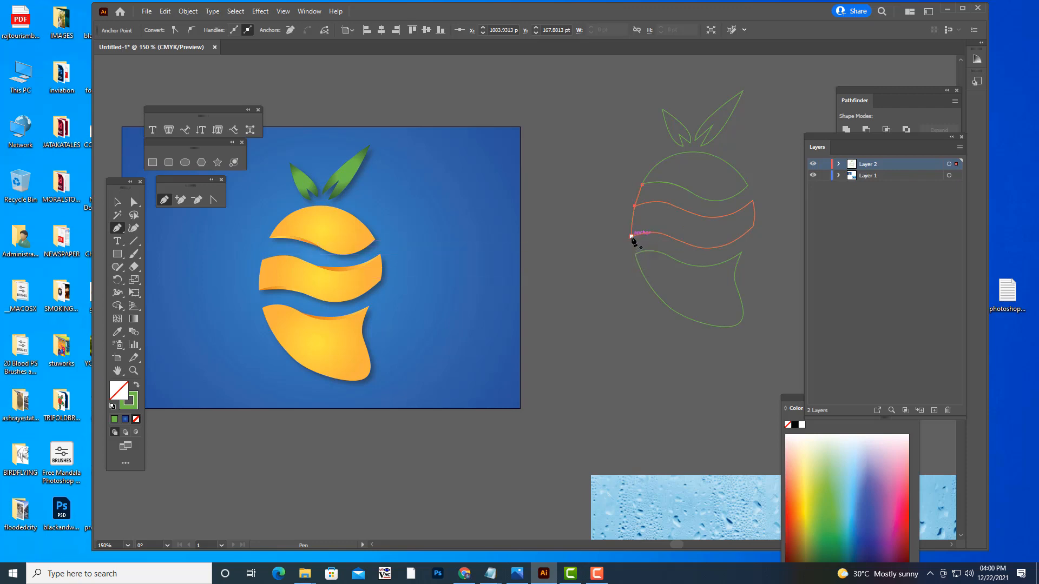
pyautogui.click(630, 237)
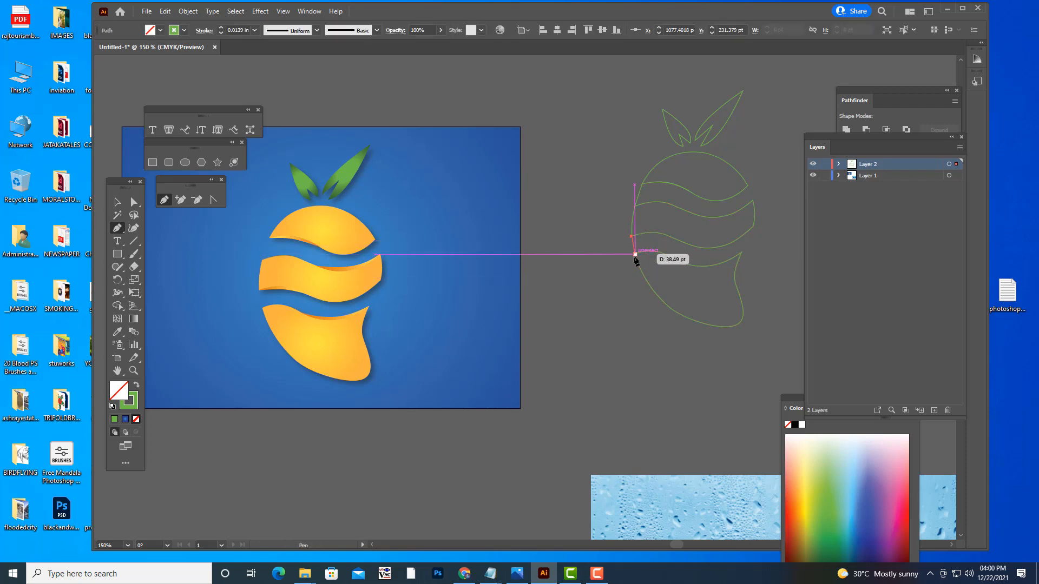
pyautogui.click(635, 254)
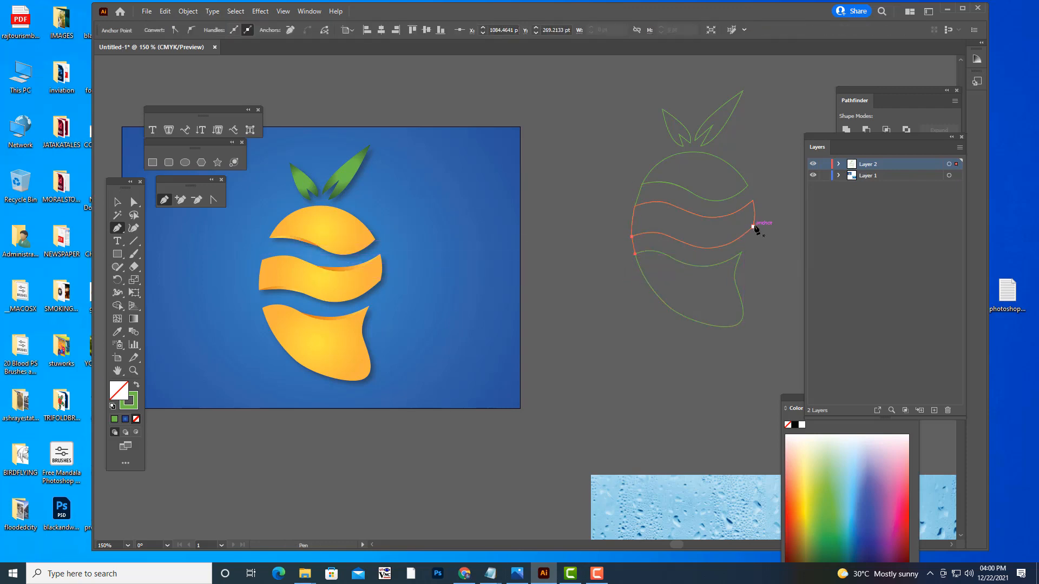
# - Bridge both gaps along the right edge of the fruit outline with Pen segments between the band corners, and deselect everything
pyautogui.click(753, 227)
pyautogui.click(741, 252)
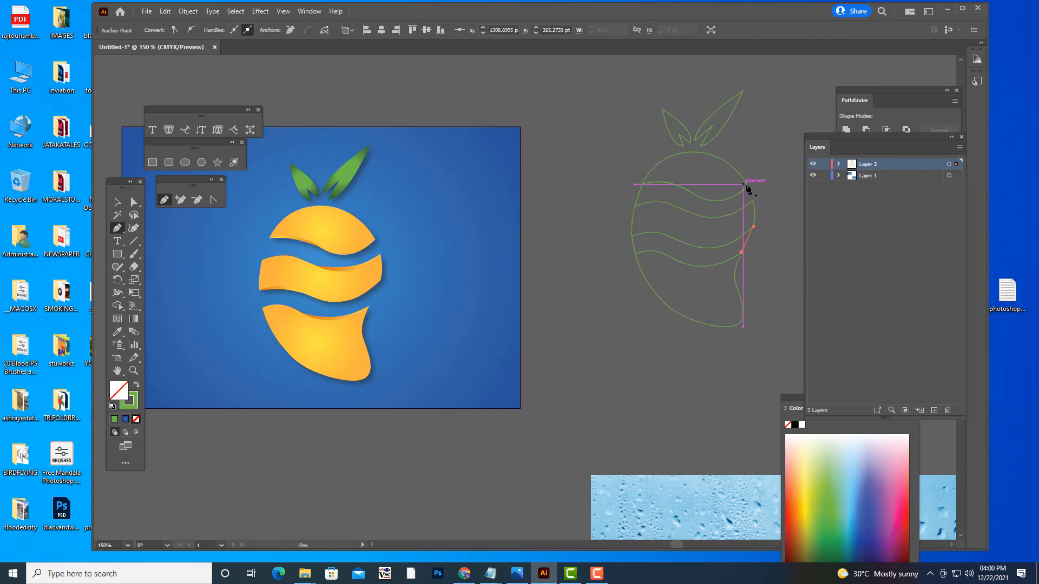
pyautogui.click(748, 186)
pyautogui.click(753, 200)
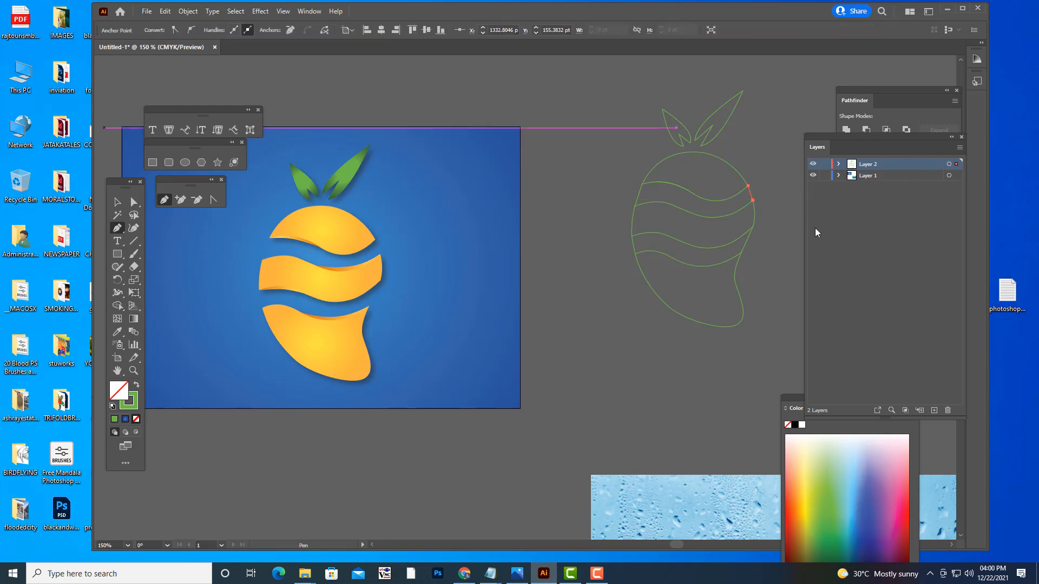
pyautogui.click(117, 202)
pyautogui.click(622, 203)
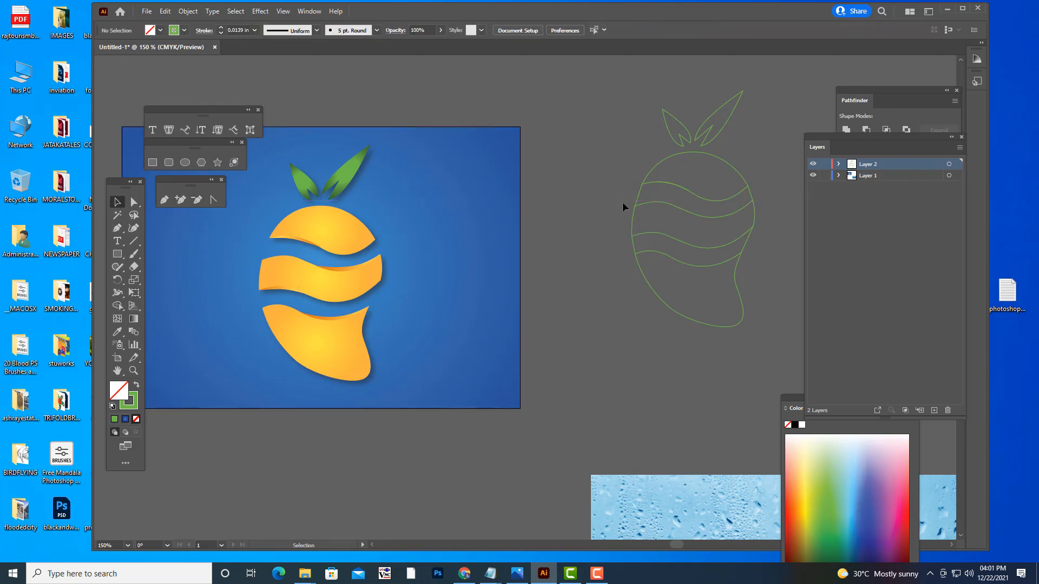
pyautogui.click(597, 572)
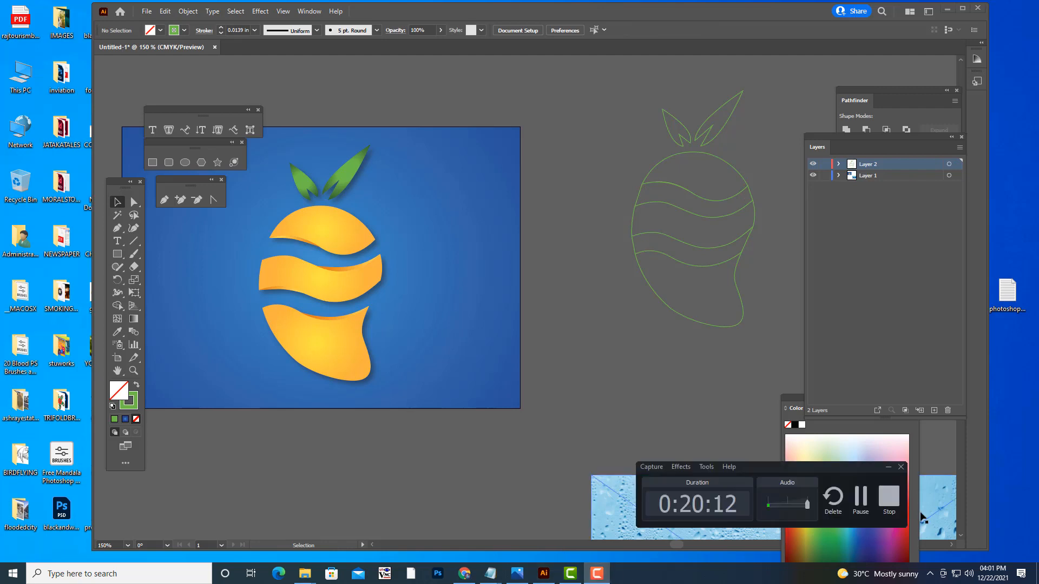
pyautogui.click(889, 500)
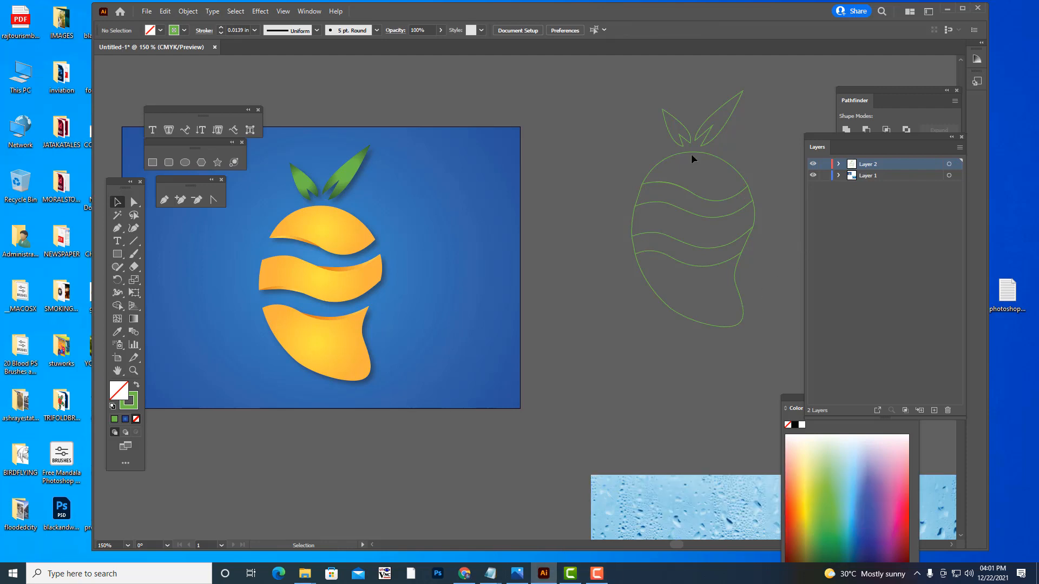
# - Try a green fill on the whole logo outline and undo it
pyautogui.moveTo(810, 402); pyautogui.dragTo(791, 370)
pyautogui.click(822, 476)
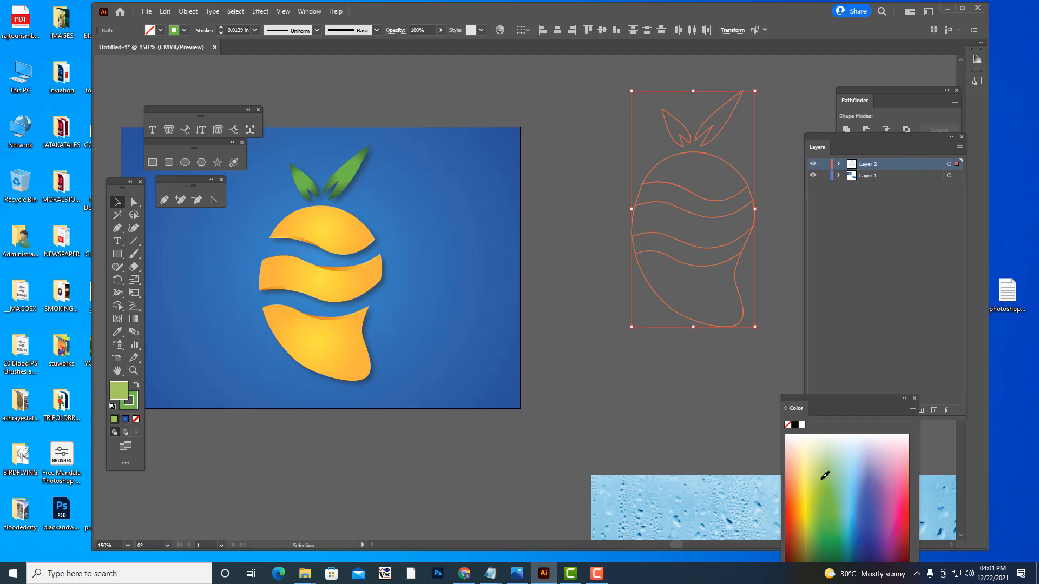
pyautogui.press('ctrl')
pyautogui.hotkey('ctrl', 'z')
# - Select the whole logo outline and merge the body bands and the gaps between them into one shape with Shape Builder
pyautogui.click(610, 70)
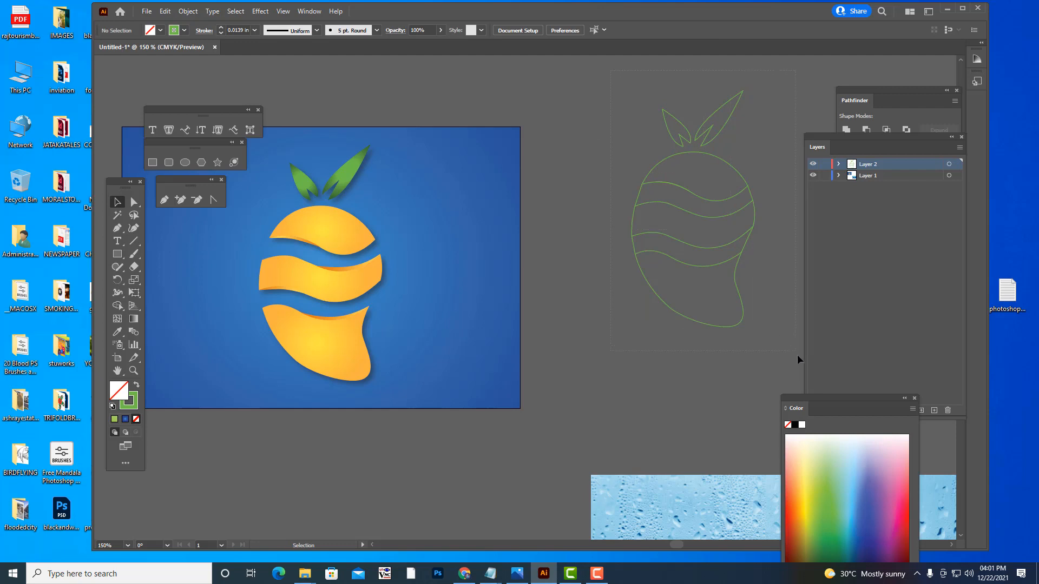
pyautogui.moveTo(797, 355); pyautogui.dragTo(794, 370)
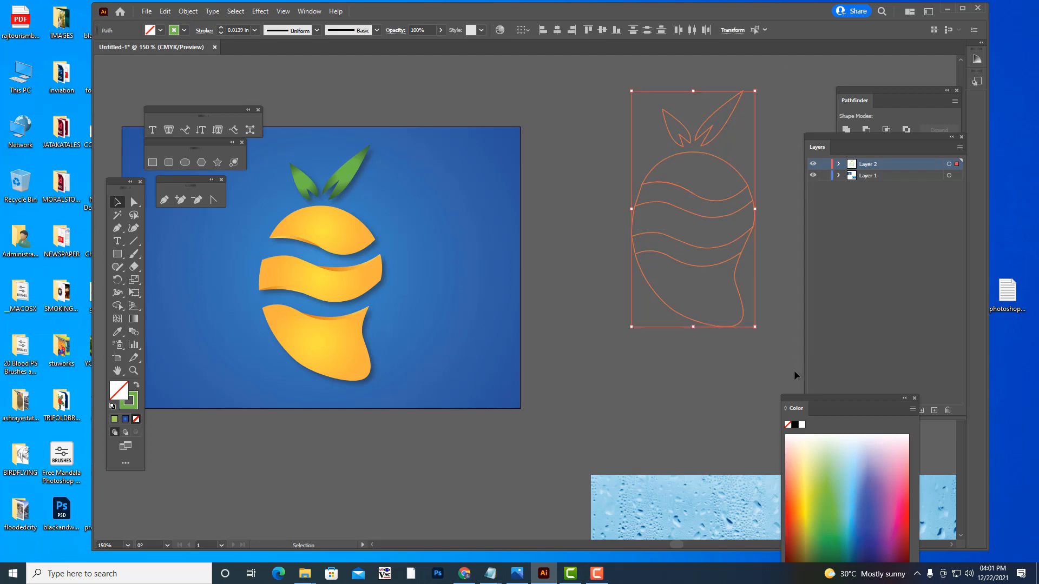
pyautogui.click(117, 305)
pyautogui.moveTo(703, 192); pyautogui.dragTo(706, 303)
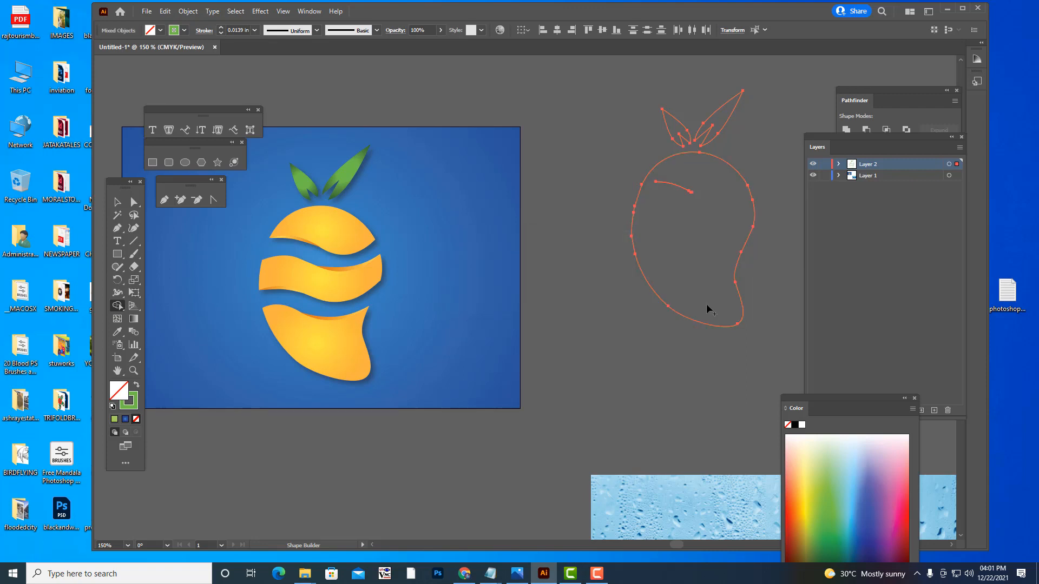
# - Delete the leftover curve and stray anchor points inside the upper part of the fruit outline
pyautogui.click(134, 202)
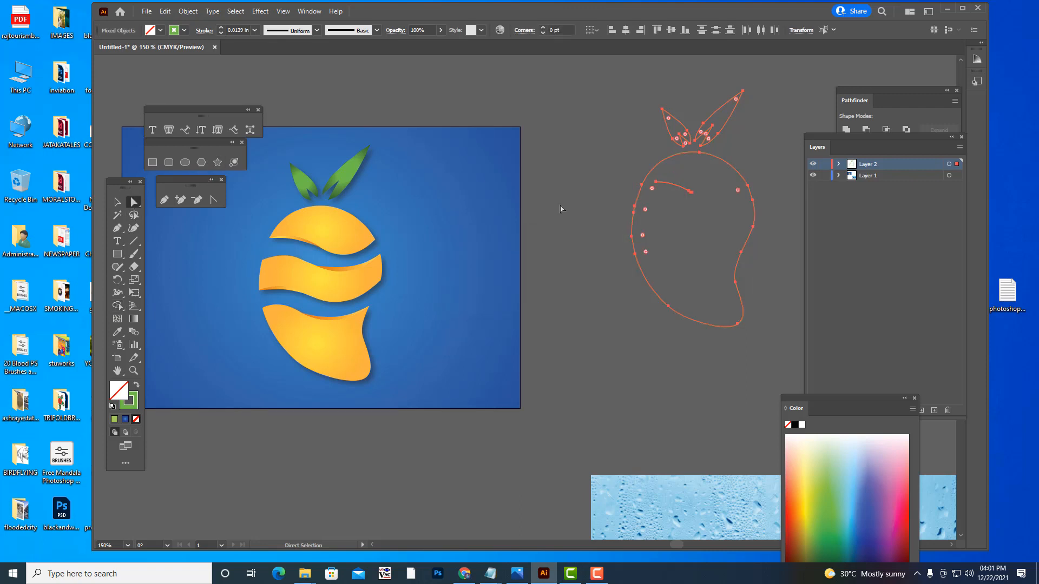
pyautogui.click(594, 170)
pyautogui.click(691, 192)
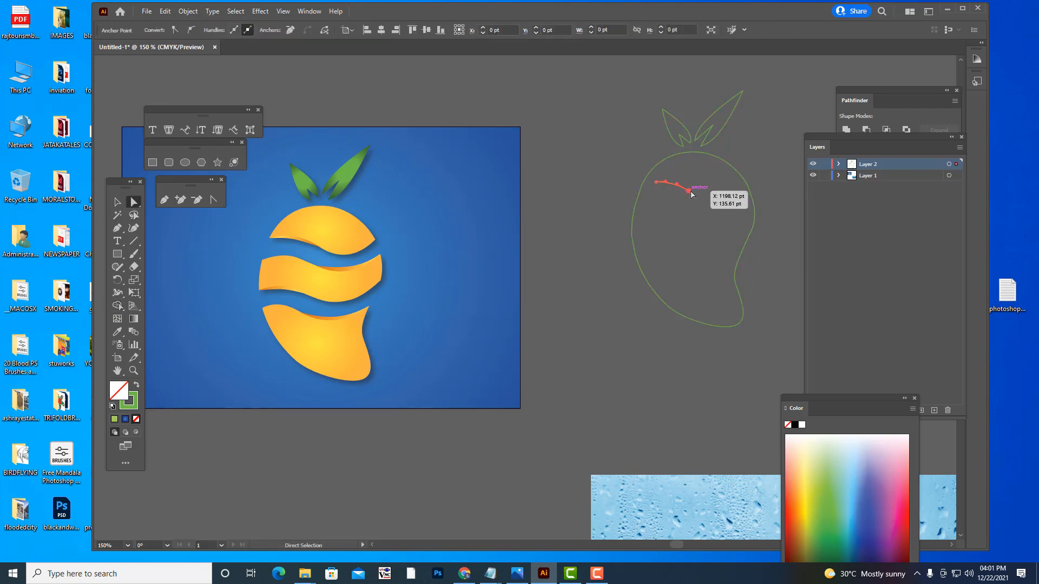
pyautogui.click(725, 203)
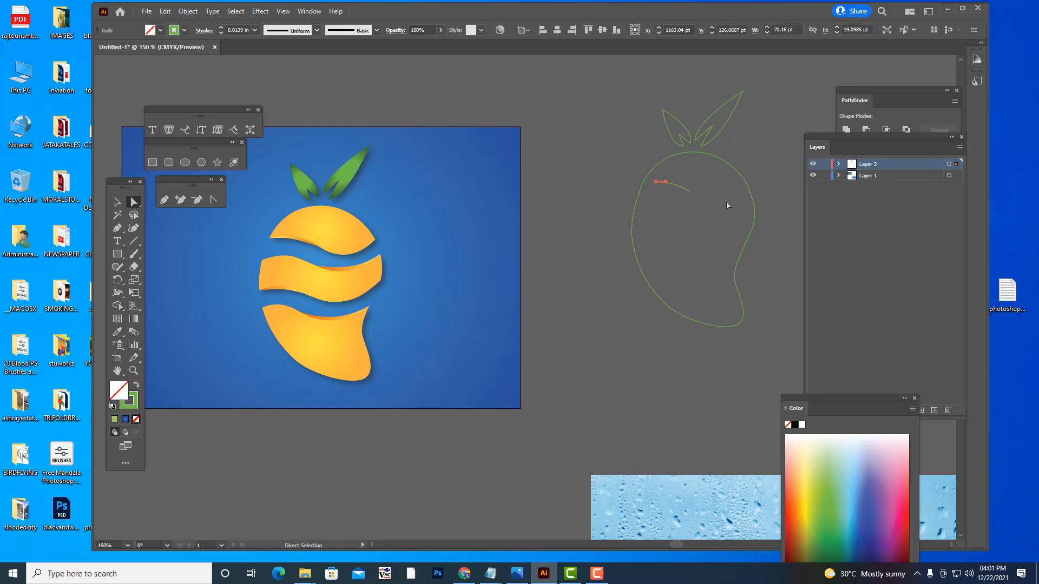
pyautogui.click(691, 193)
pyautogui.press('Delete')
pyautogui.press('Delete')
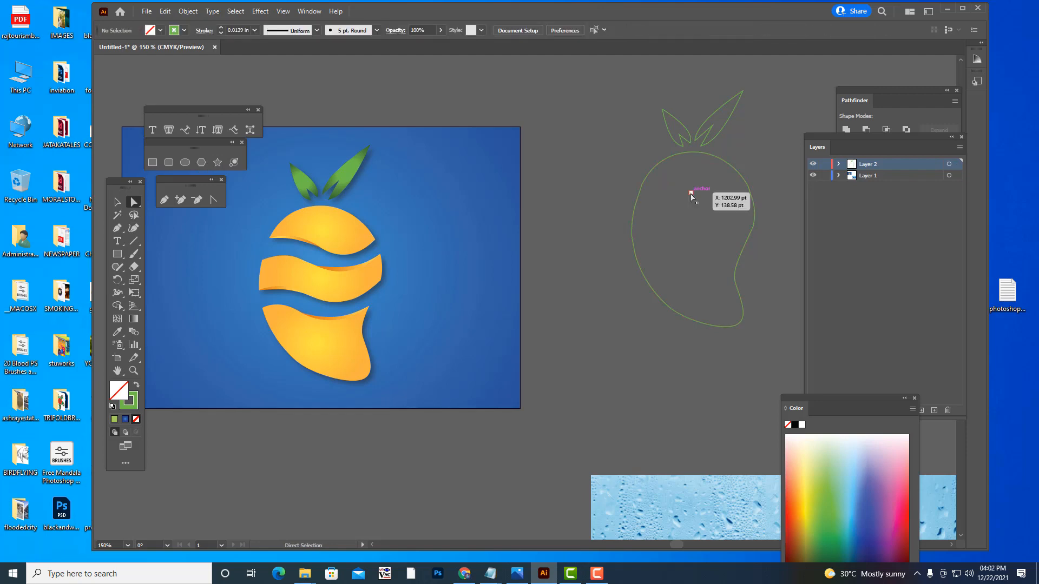
pyautogui.click(691, 194)
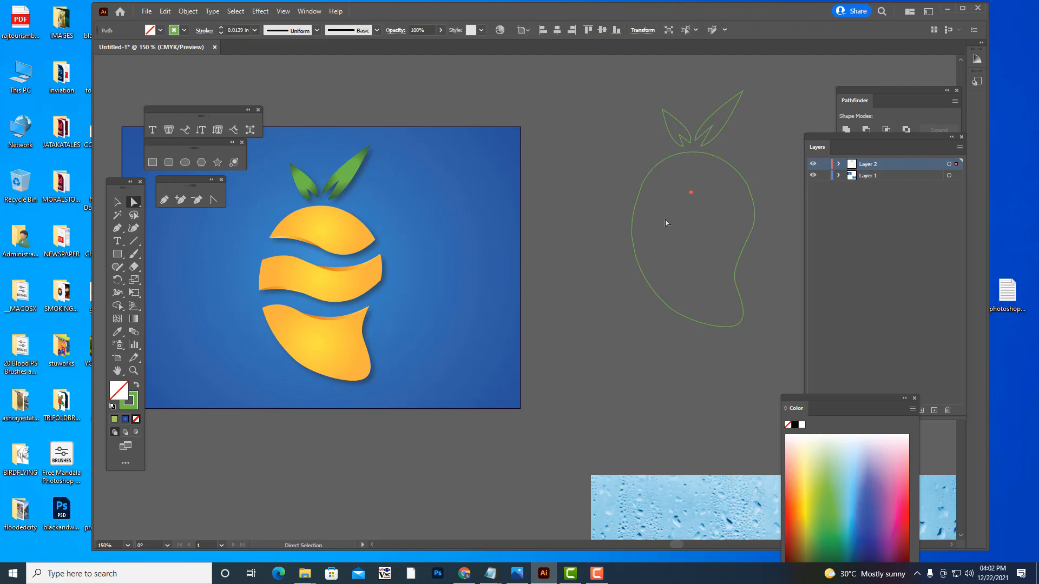
pyautogui.click(667, 223)
pyautogui.moveTo(702, 201); pyautogui.dragTo(702, 201)
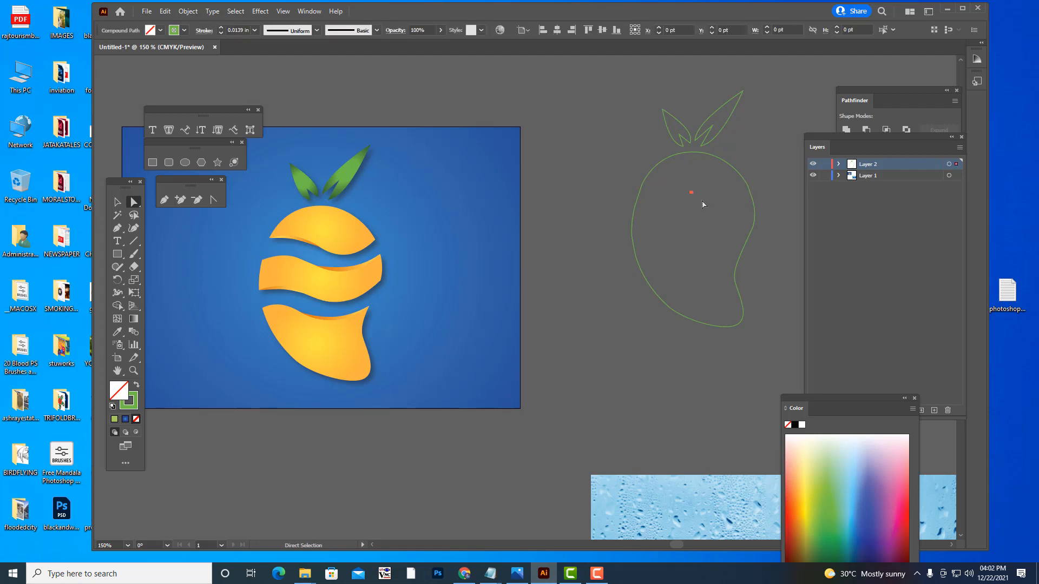
pyautogui.press('Delete')
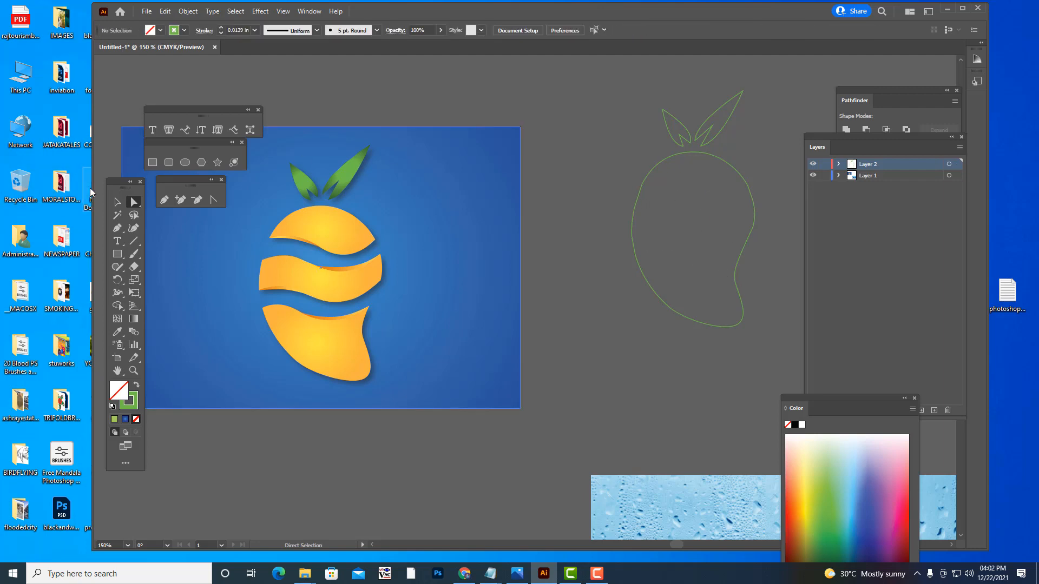
# - Delete the two leaf outlines above the fruit outline and fill the remaining body shape with orange-red
pyautogui.click(116, 202)
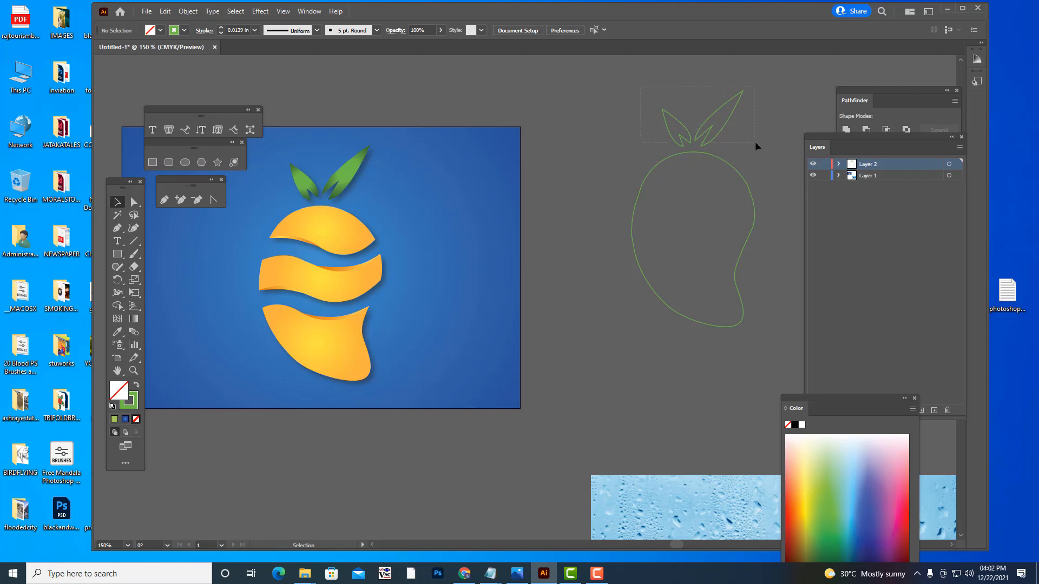
pyautogui.moveTo(755, 141); pyautogui.dragTo(754, 141)
pyautogui.press('Delete')
pyautogui.click(731, 169)
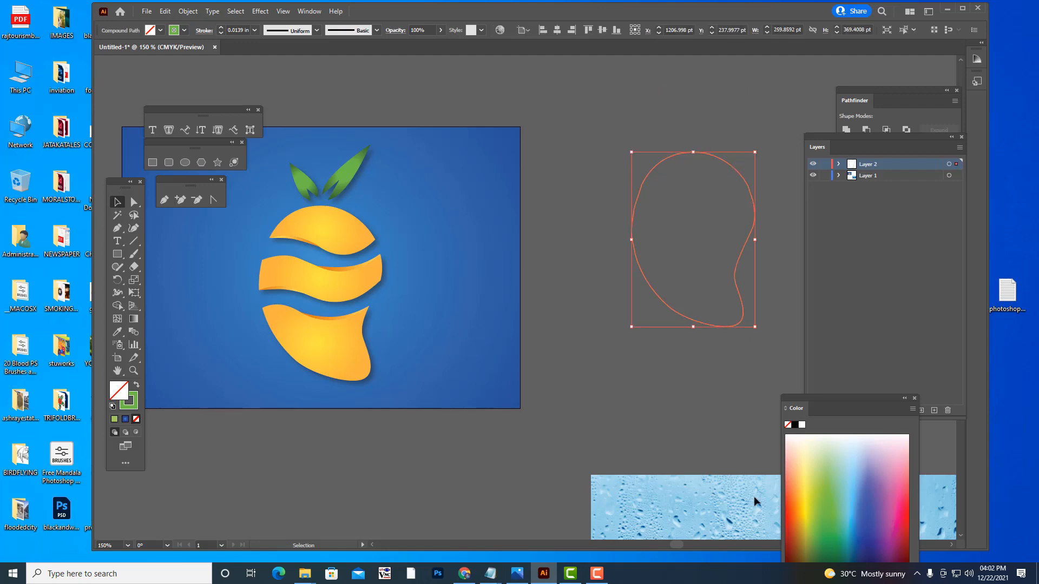
pyautogui.click(793, 501)
# - Move the orange fruit shape onto the middle of the droplets image and enlarge it to nearly the image's height
pyautogui.scroll(-5, 651, 340)
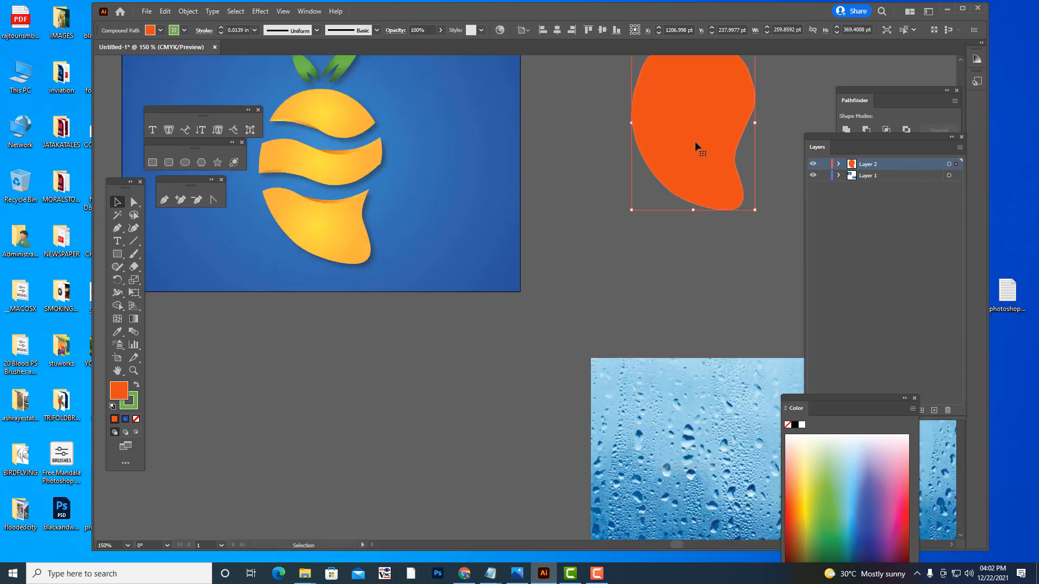
pyautogui.moveTo(695, 143); pyautogui.dragTo(690, 286)
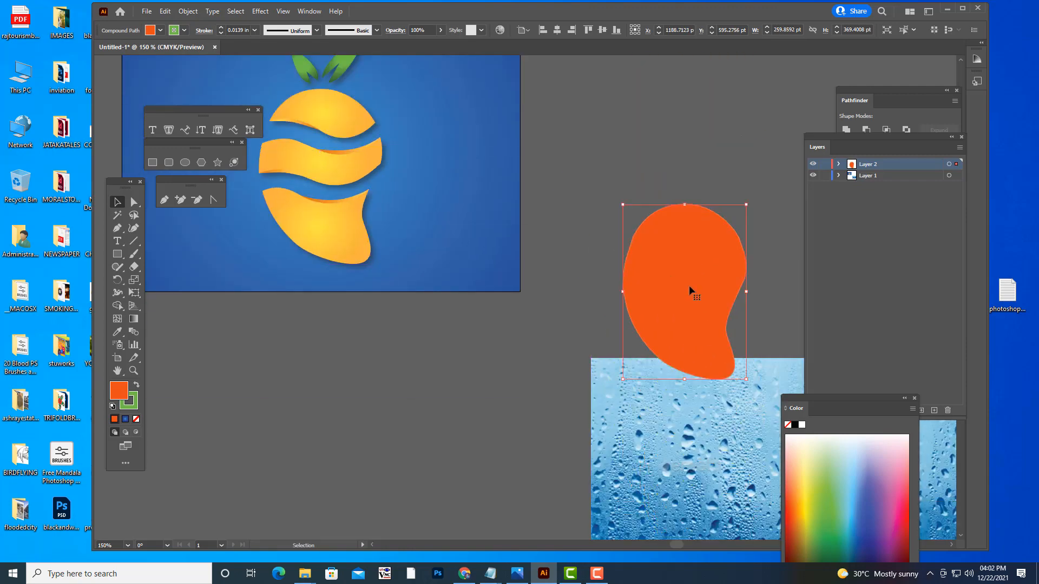
pyautogui.press('a')
pyautogui.hotkey('ctrl', '-')
pyautogui.hotkey('ctrl', '-')
pyautogui.hotkey('ctrl', '=')
pyautogui.press('v')
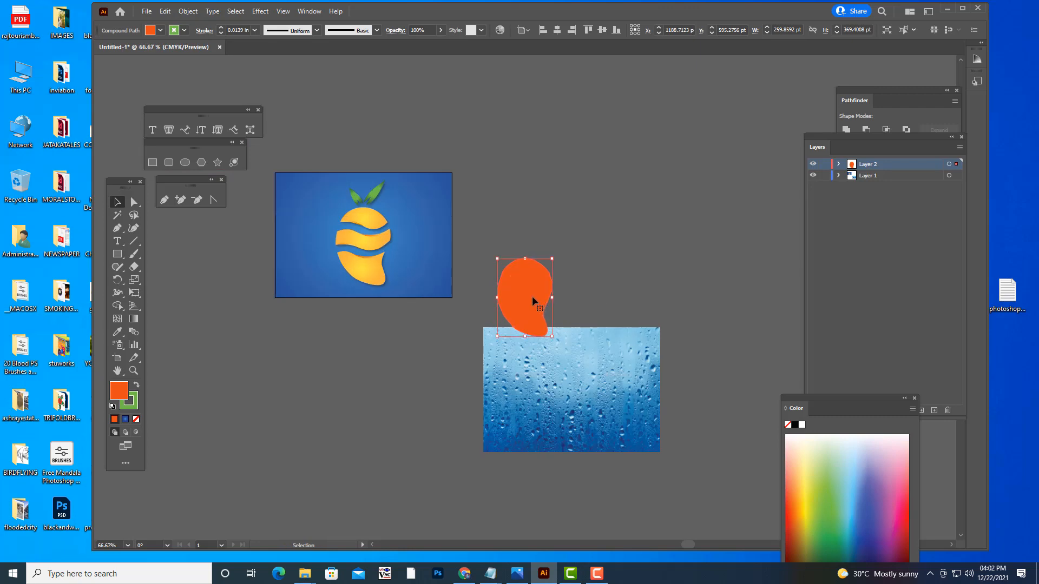
pyautogui.moveTo(531, 297); pyautogui.dragTo(575, 392)
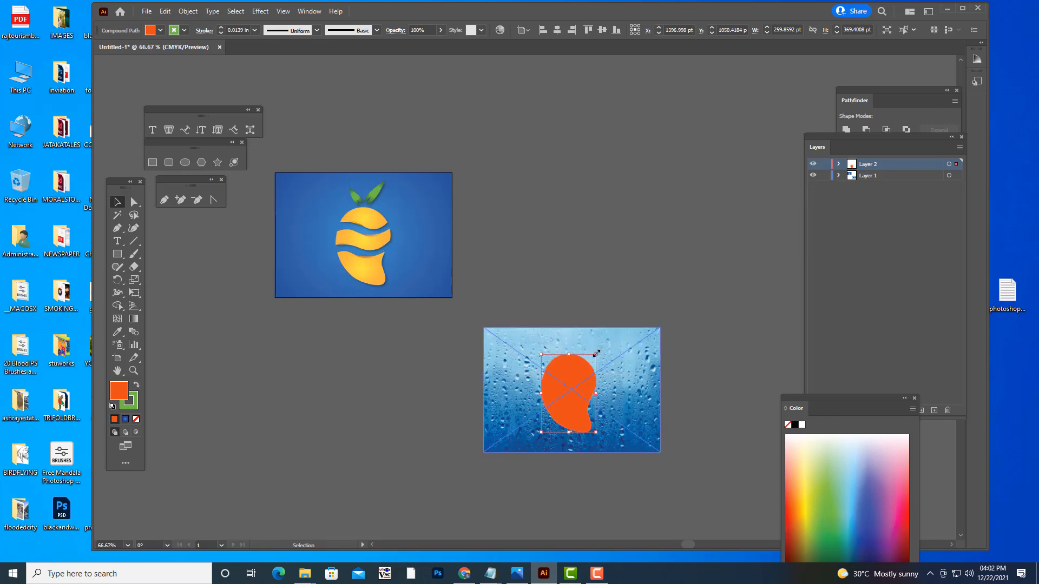
pyautogui.moveTo(596, 354); pyautogui.dragTo(603, 344)
# - Clip the droplets image to the orange fruit shape with a clipping mask, and deselect it
pyautogui.click(617, 359)
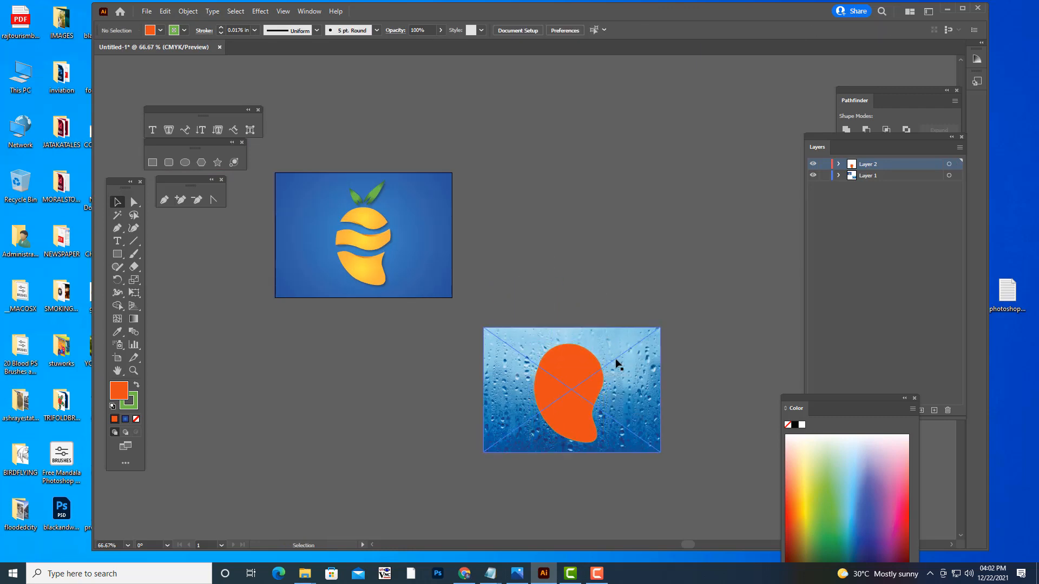
pyautogui.keyDown('shift'); pyautogui.click(583, 358); pyautogui.keyUp('shift')
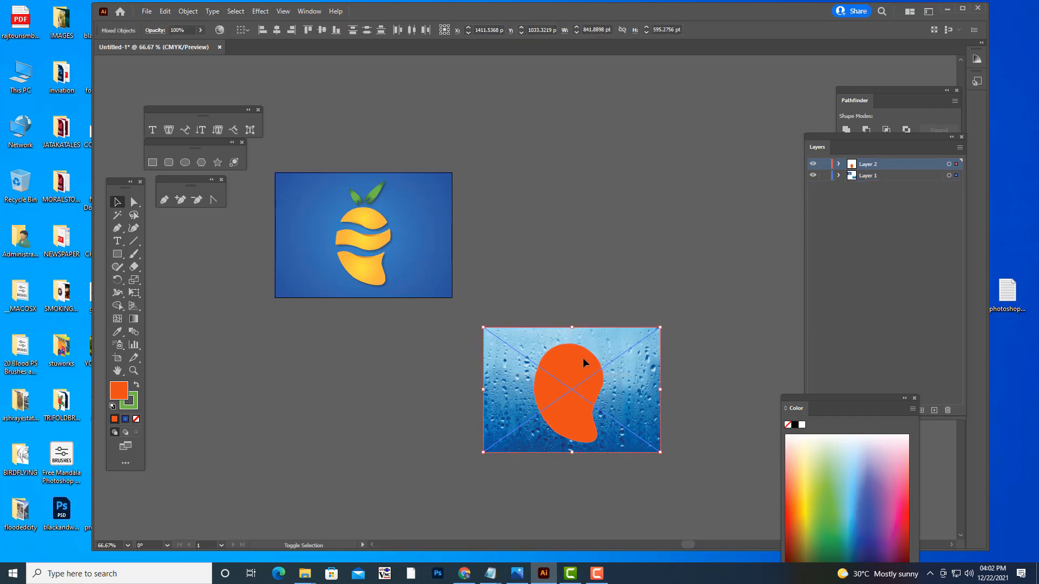
pyautogui.rightClick(583, 358)
pyautogui.click(638, 450)
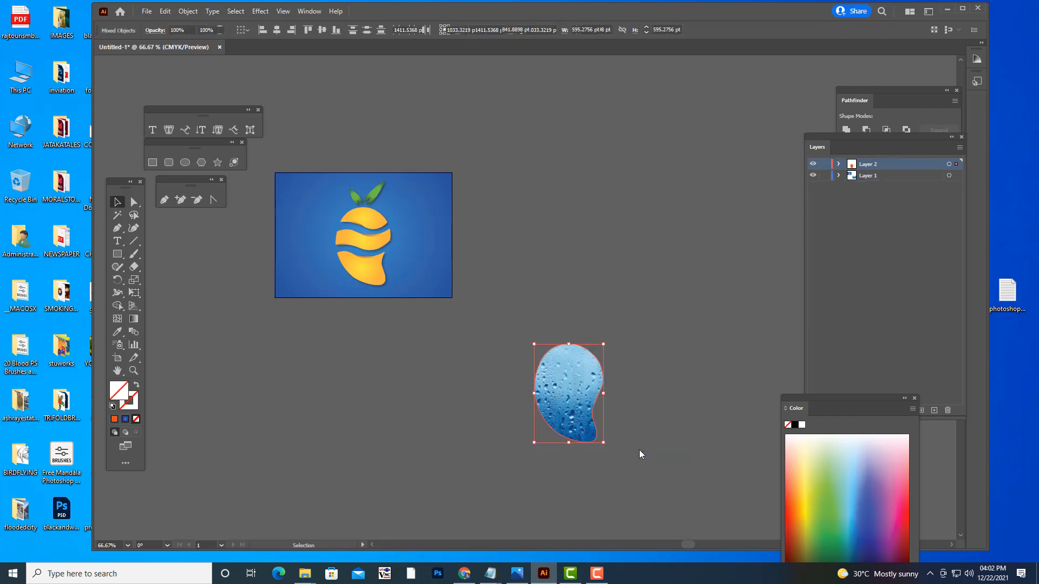
pyautogui.click(688, 410)
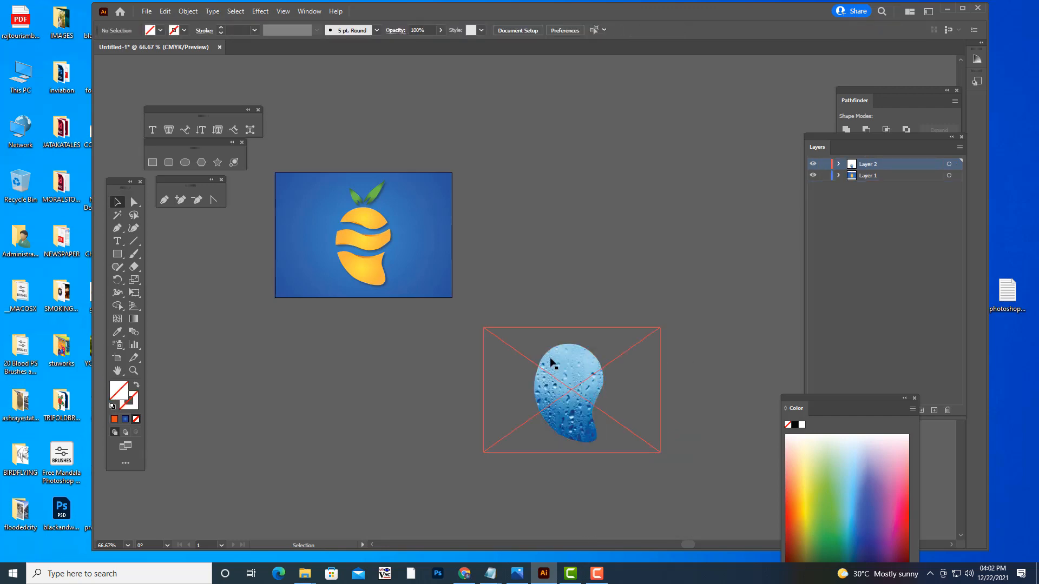
# - Place the clipped droplets shape over the fruit logo's body and scale it down to about 263 by 373 pt to fit
pyautogui.scroll(1, 552, 362)
pyautogui.moveTo(552, 379); pyautogui.dragTo(355, 254)
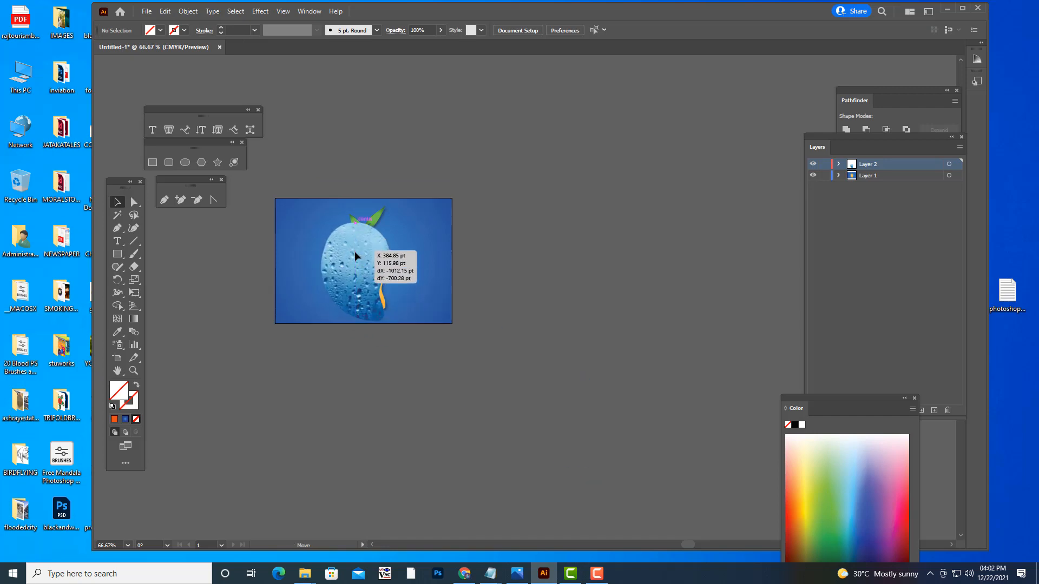
pyautogui.hotkey('ctrl', '+')
pyautogui.hotkey('ctrl', '+')
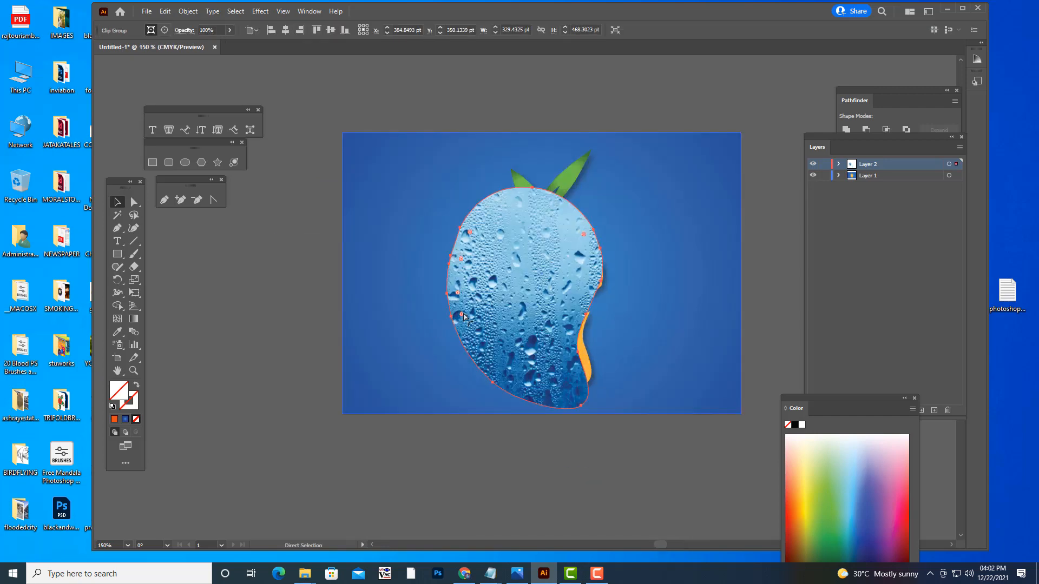
pyautogui.press('v')
pyautogui.moveTo(547, 242); pyautogui.dragTo(570, 258)
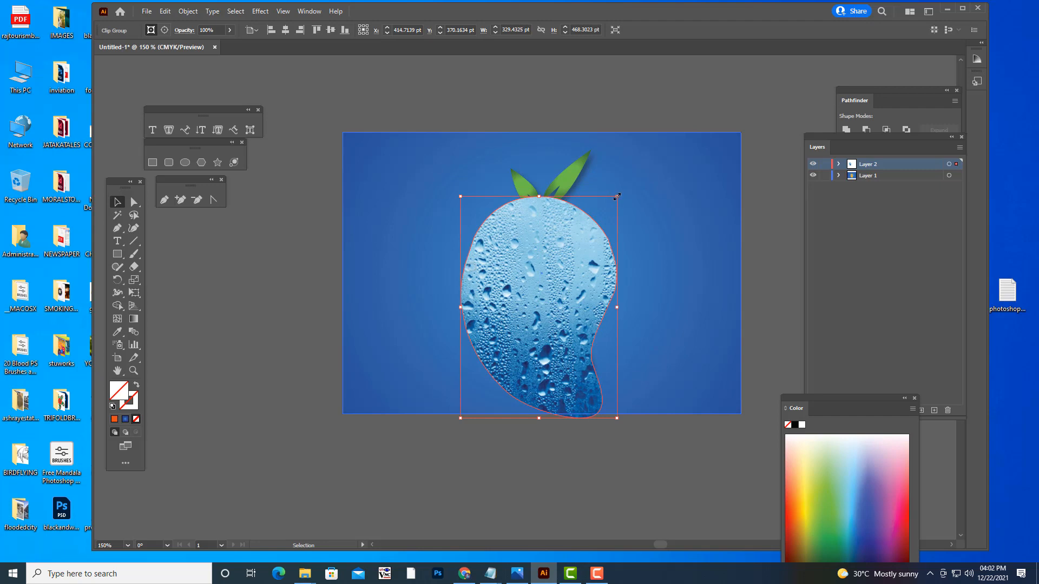
pyautogui.moveTo(616, 195); pyautogui.dragTo(601, 218)
pyautogui.moveTo(557, 264); pyautogui.dragTo(562, 248)
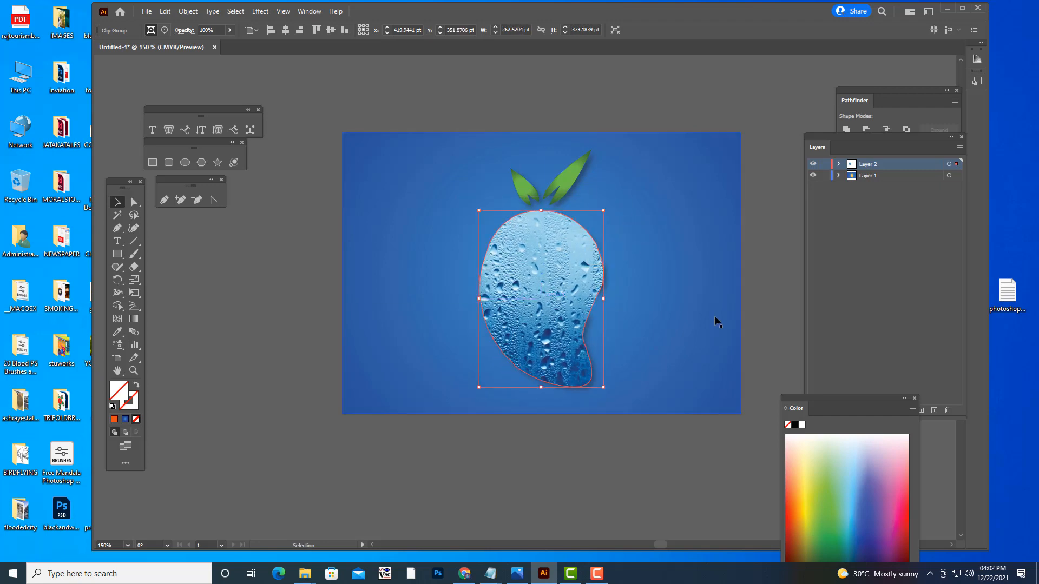
pyautogui.click(629, 94)
# - Try the Overlay blending mode on the clipped droplets shape and view it deselected
pyautogui.click(592, 263)
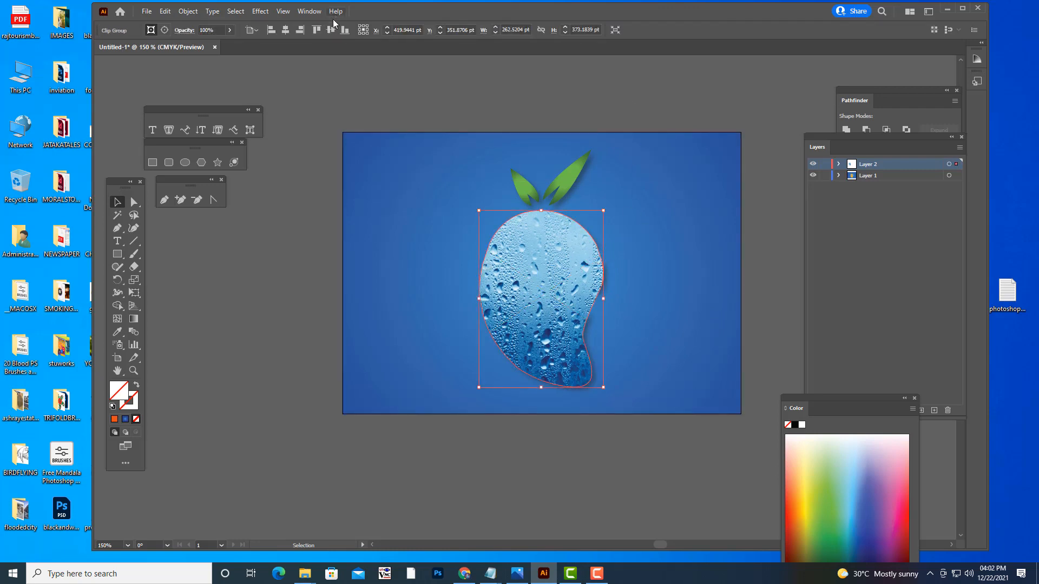
pyautogui.click(184, 30)
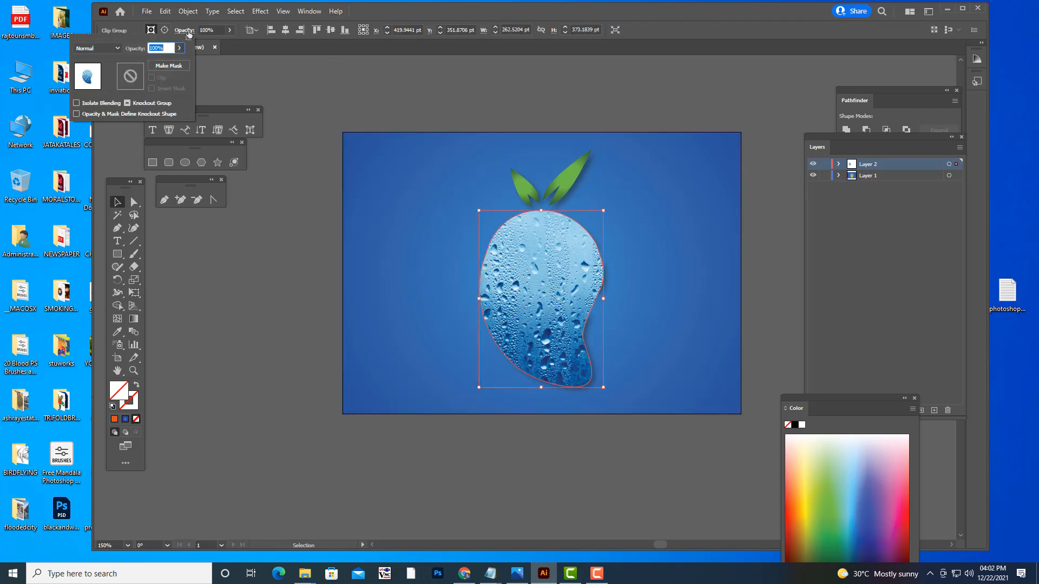
pyautogui.click(104, 48)
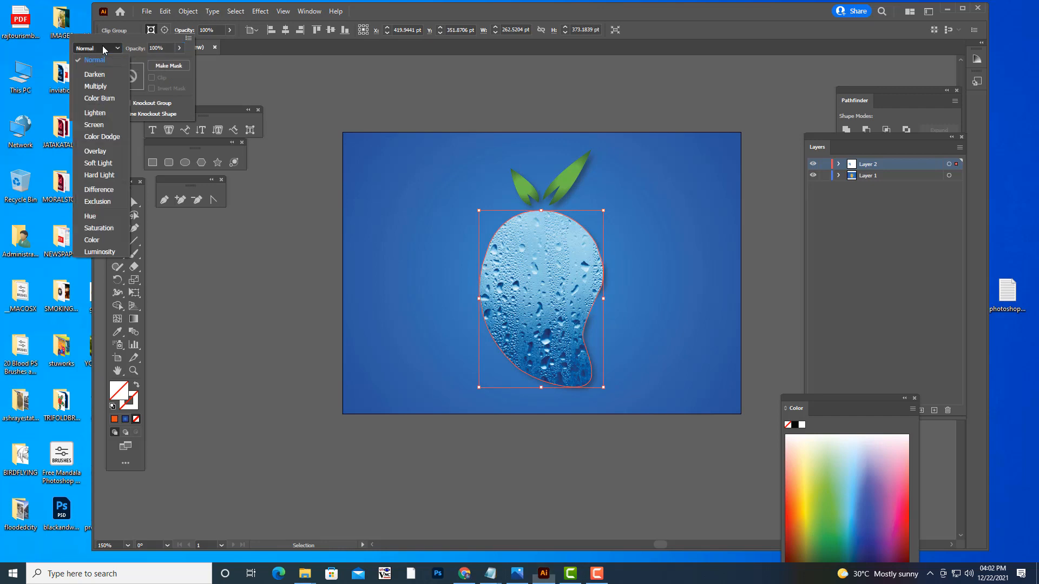
pyautogui.click(108, 153)
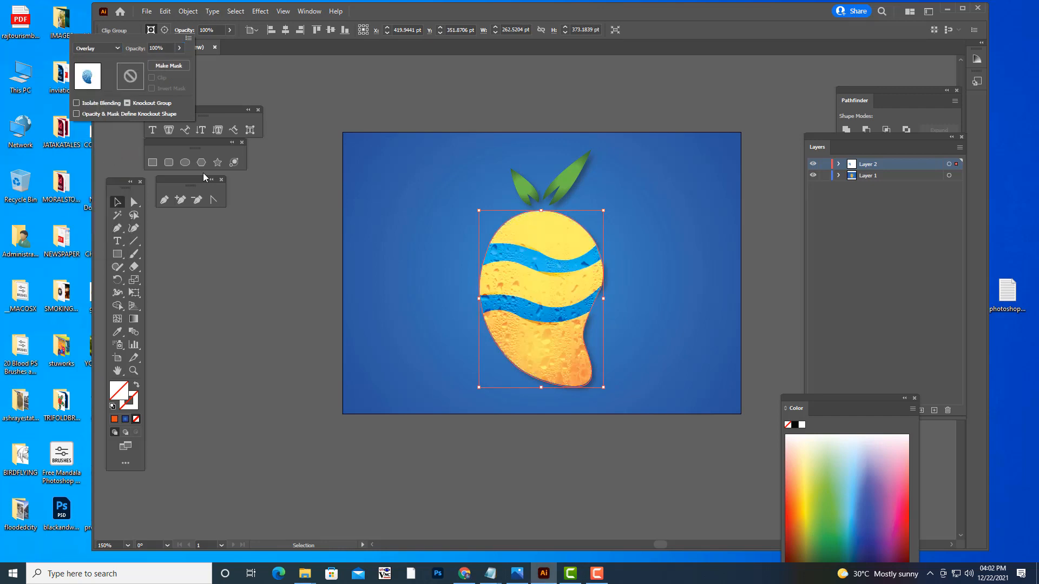
pyautogui.click(483, 101)
pyautogui.click(507, 114)
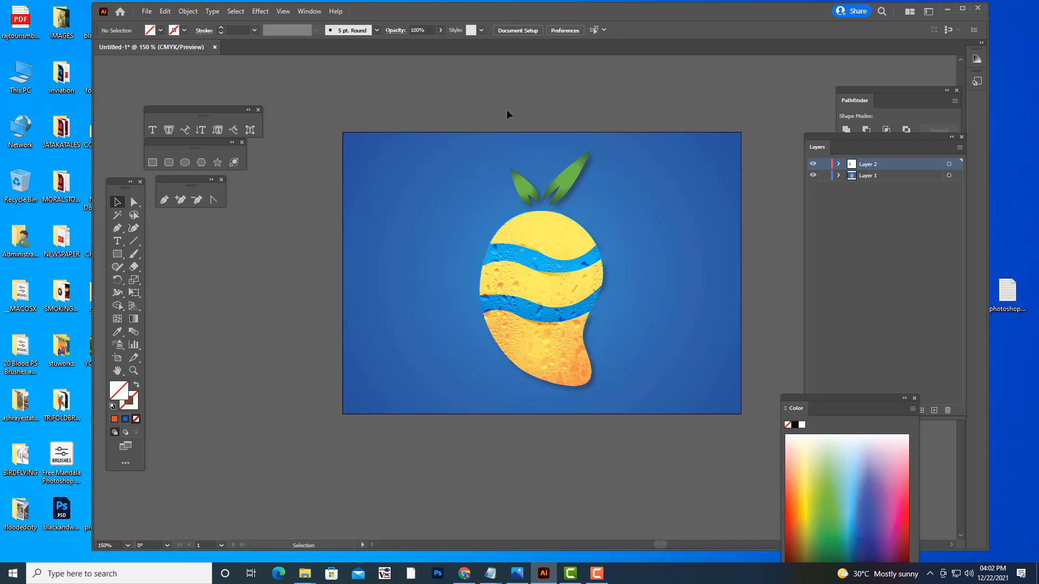
# - Lower the clipped droplets shape's opacity to 64%, set its blending mode to Soft Light, and deselect it
pyautogui.click(538, 259)
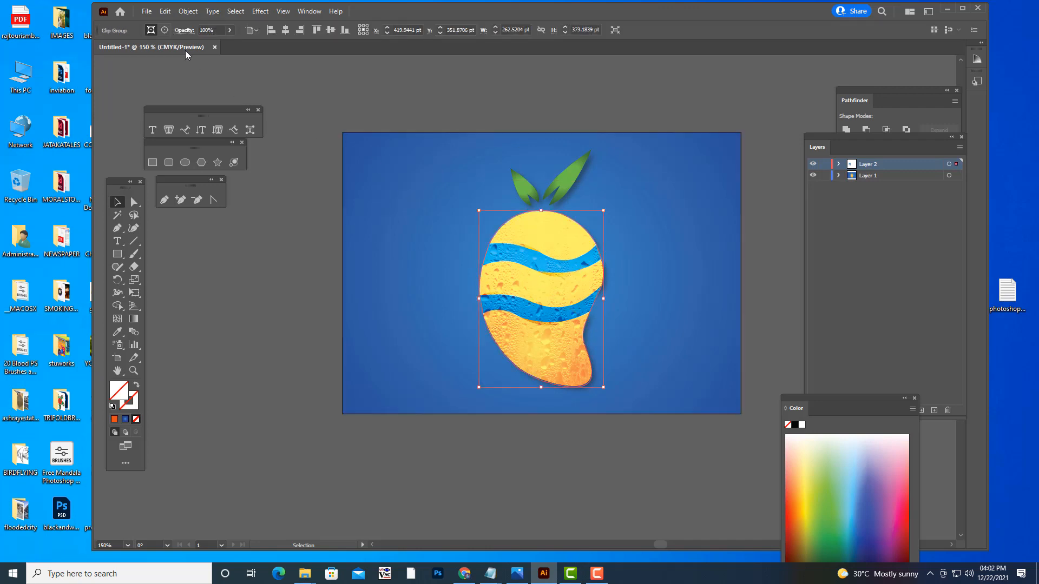
pyautogui.click(185, 30)
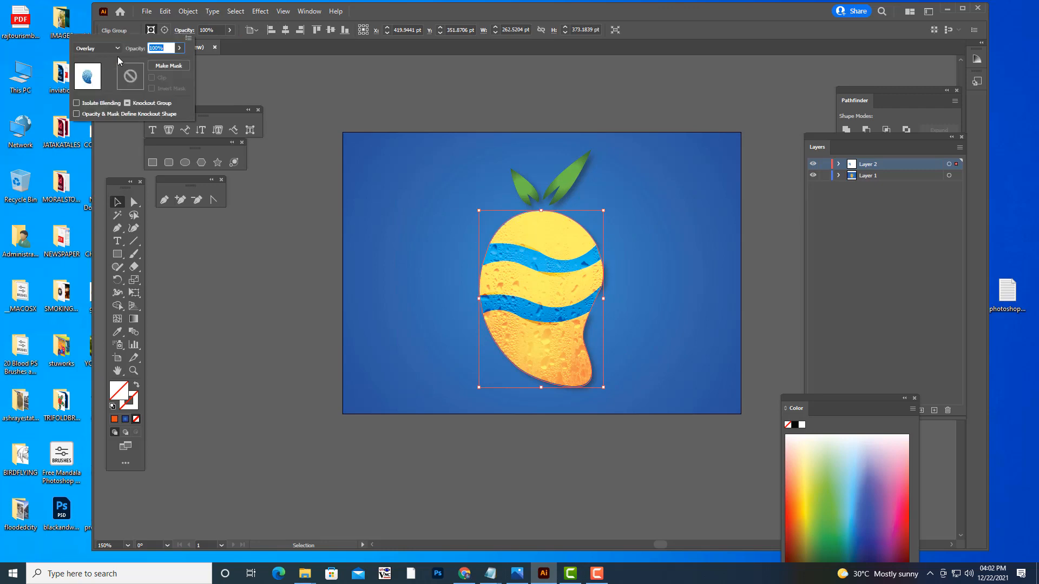
pyautogui.click(180, 49)
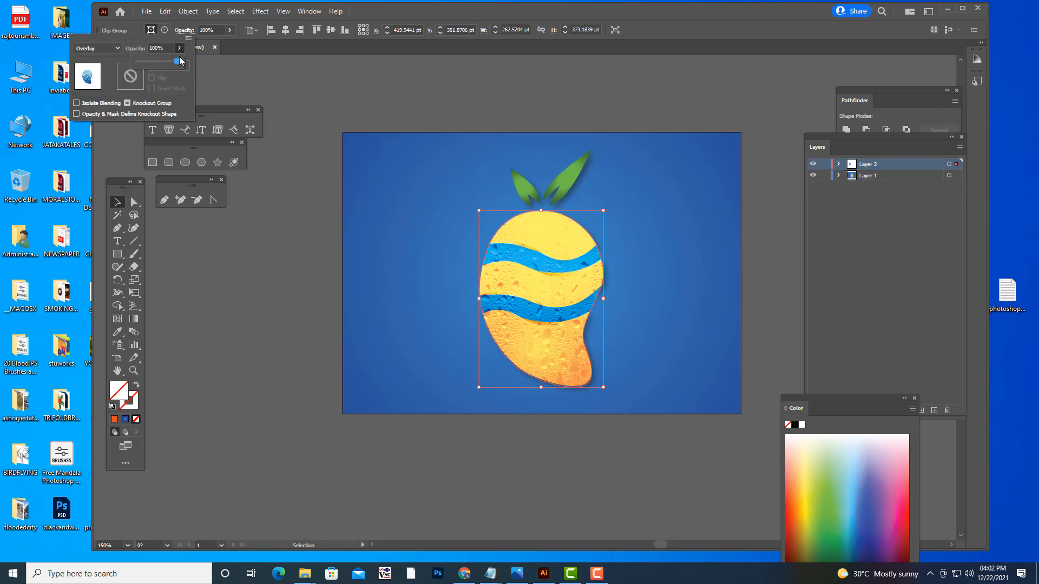
pyautogui.moveTo(177, 61); pyautogui.dragTo(165, 65)
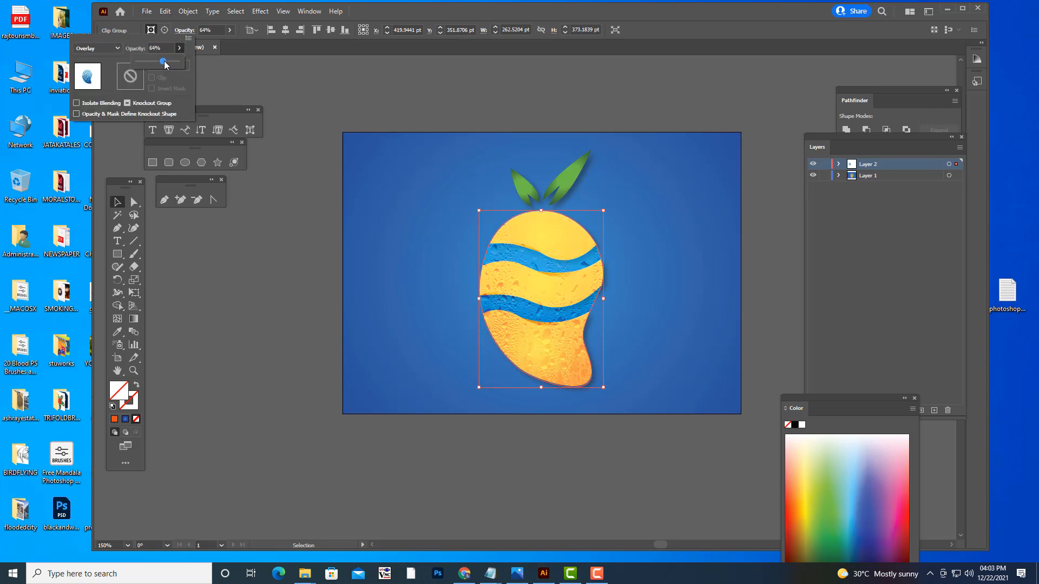
pyautogui.click(97, 49)
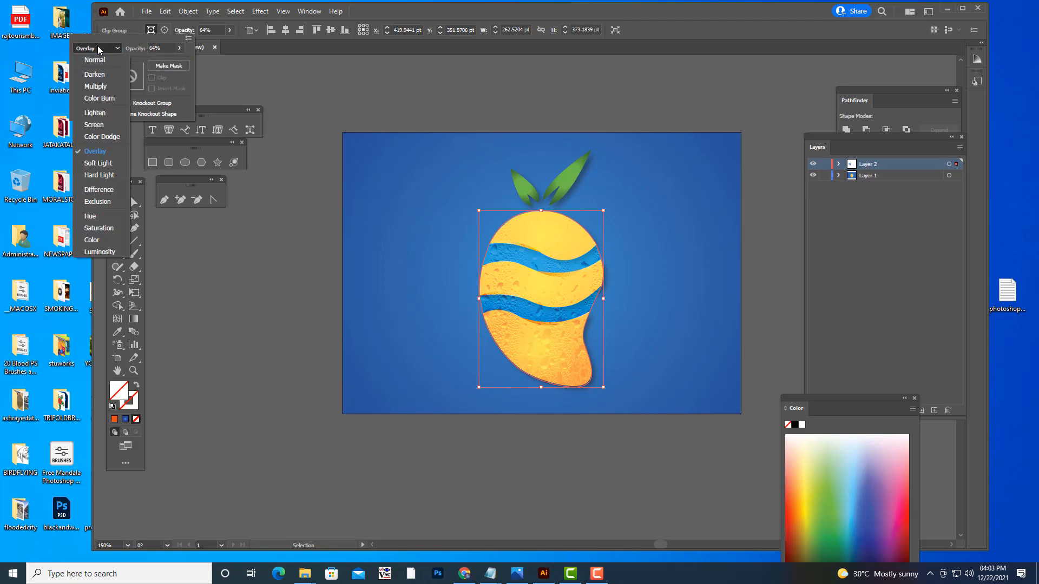
pyautogui.click(97, 163)
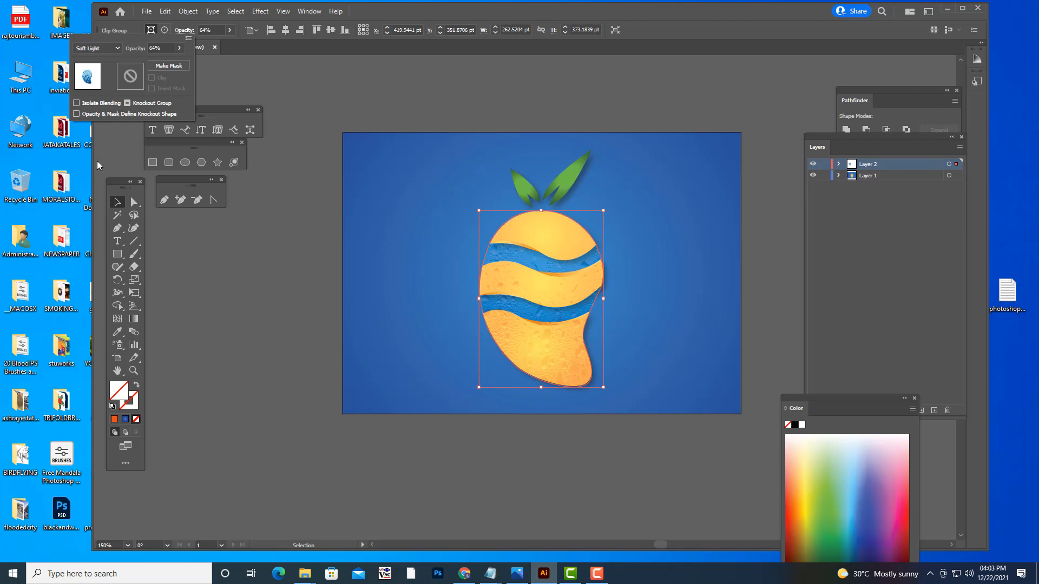
pyautogui.click(381, 98)
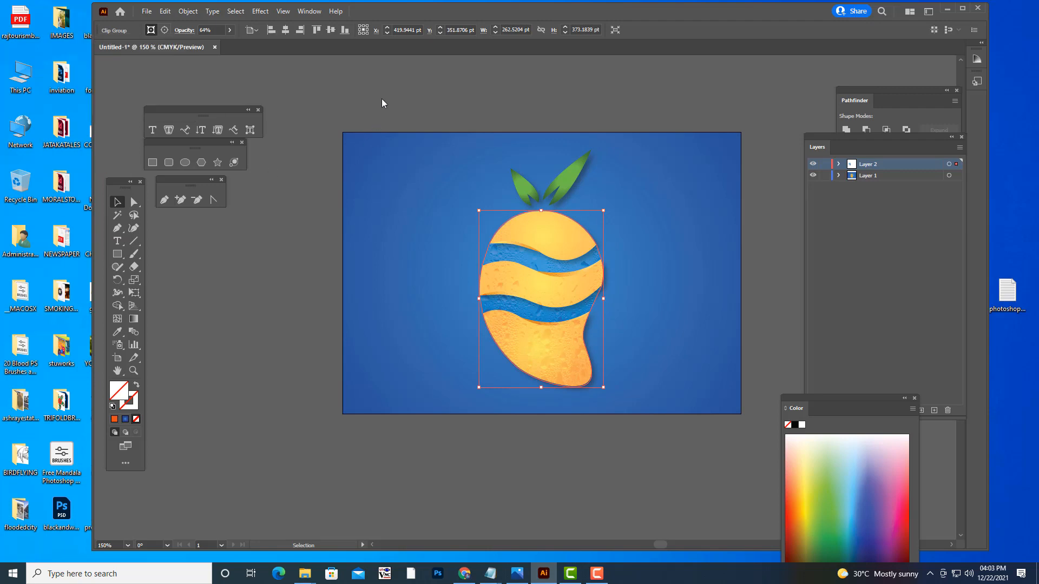
pyautogui.click(390, 100)
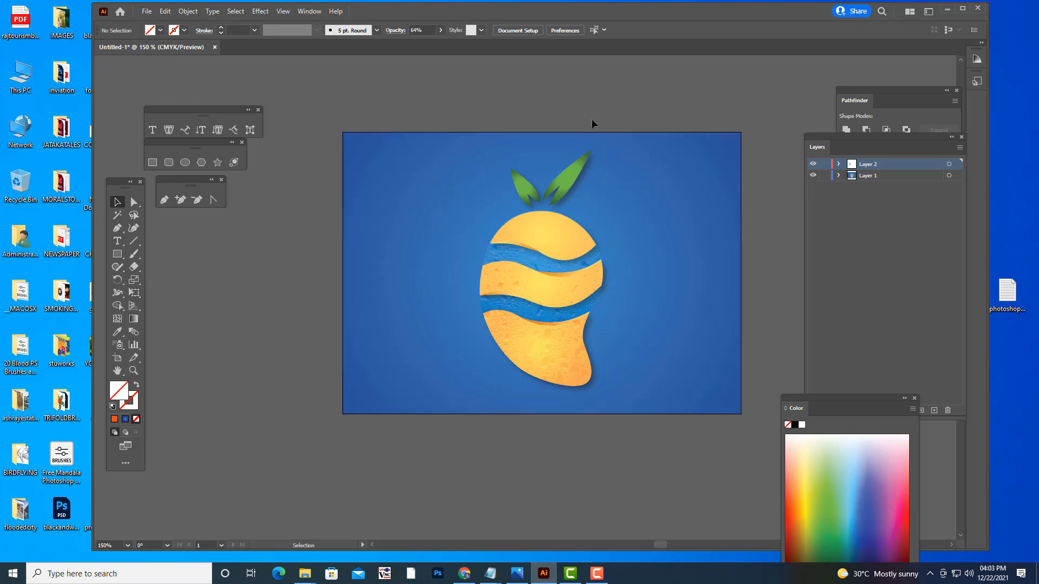
# - Try enlarging the clipped droplets shape from its center beyond the fruit body, undo the scaling, and deselect it
pyautogui.click(518, 251)
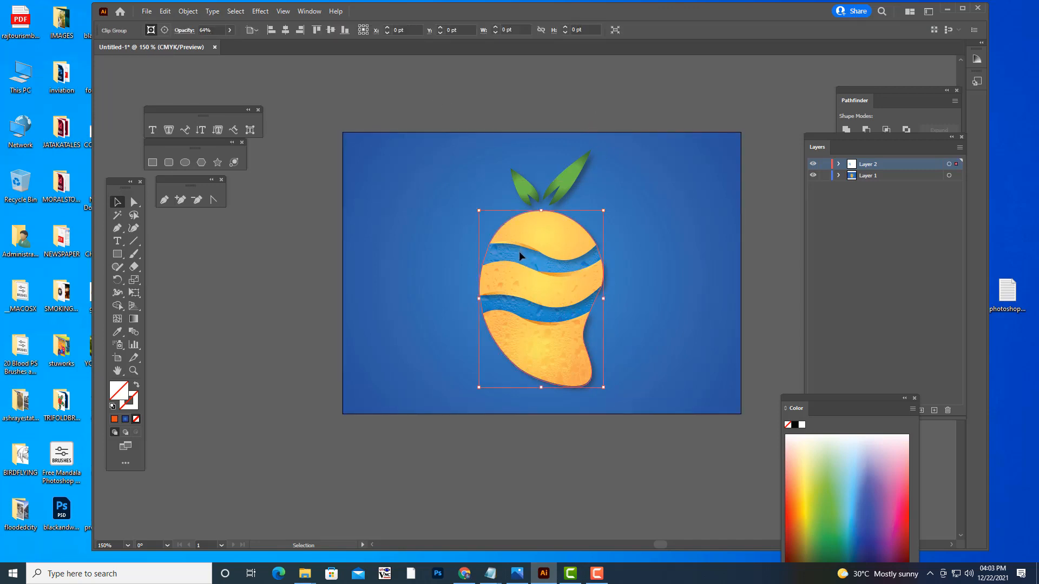
pyautogui.moveTo(603, 210); pyautogui.dragTo(685, 115)
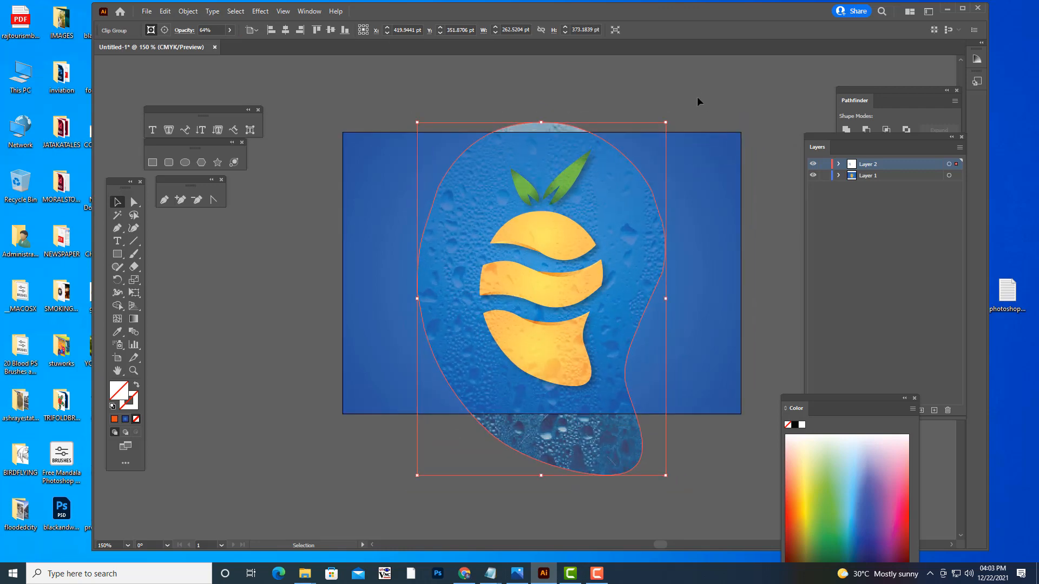
pyautogui.press('a')
pyautogui.hotkey('ctrl', 'z')
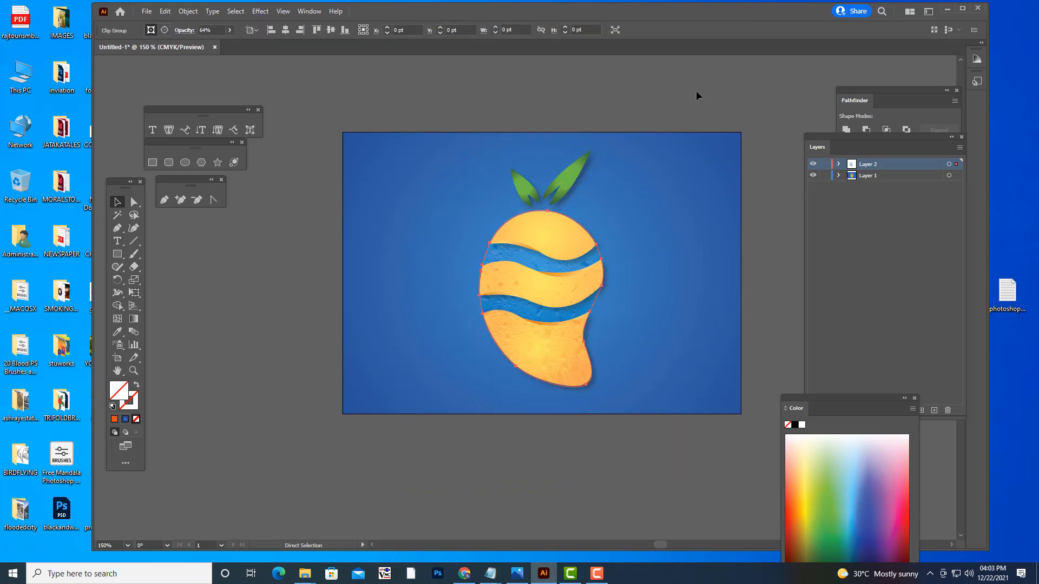
pyautogui.press('v')
pyautogui.click(696, 90)
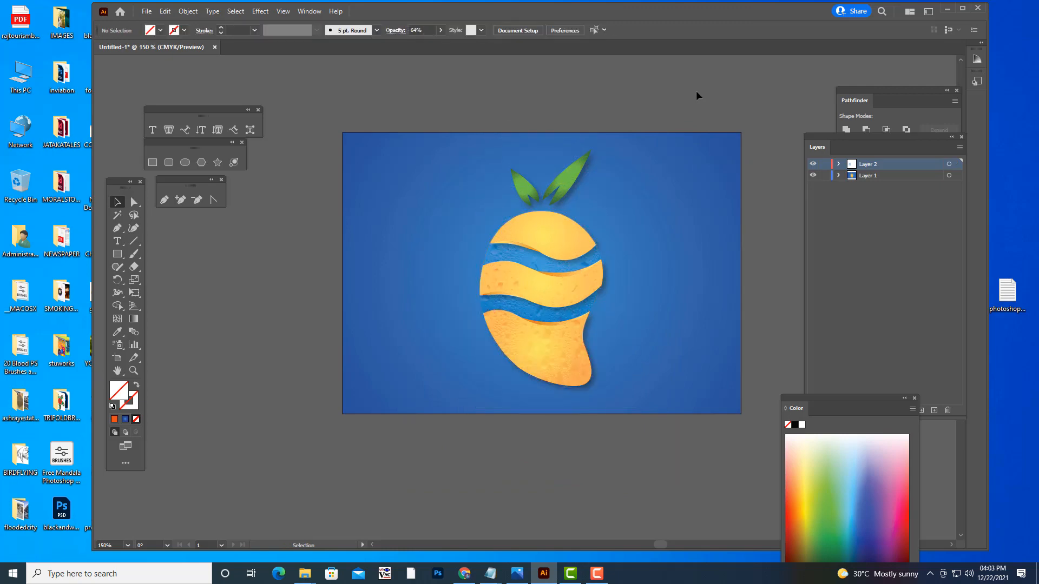
# - Lower the clipped droplets shape's opacity to 35% and view the fruit logo with the shape deselected
pyautogui.hotkey('ctrl', '-')
pyautogui.hotkey('ctrl', '-')
pyautogui.hotkey('ctrl', '+')
pyautogui.hotkey('ctrl', '+')
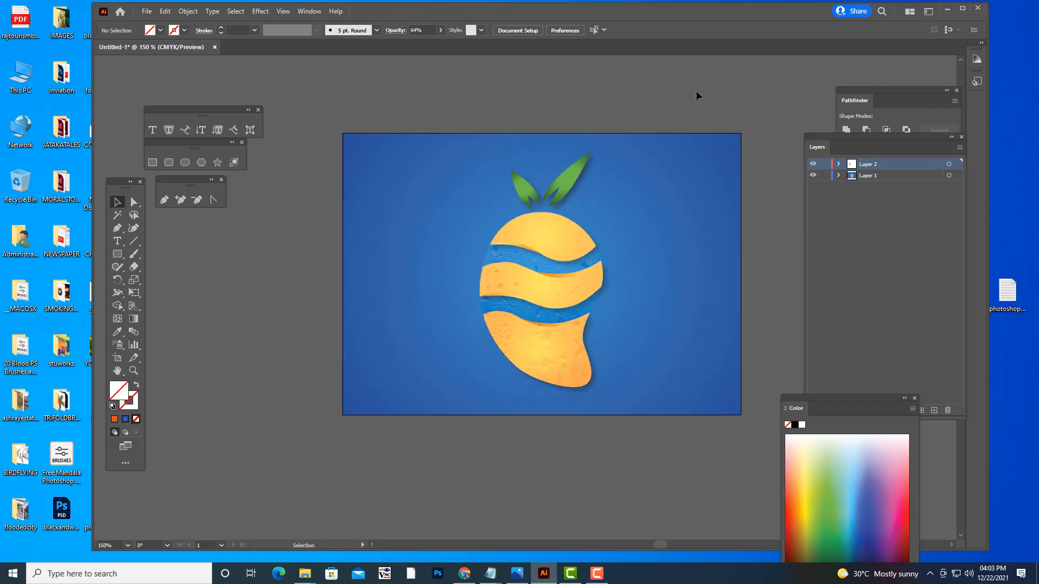
pyautogui.scroll(3, 716, 278)
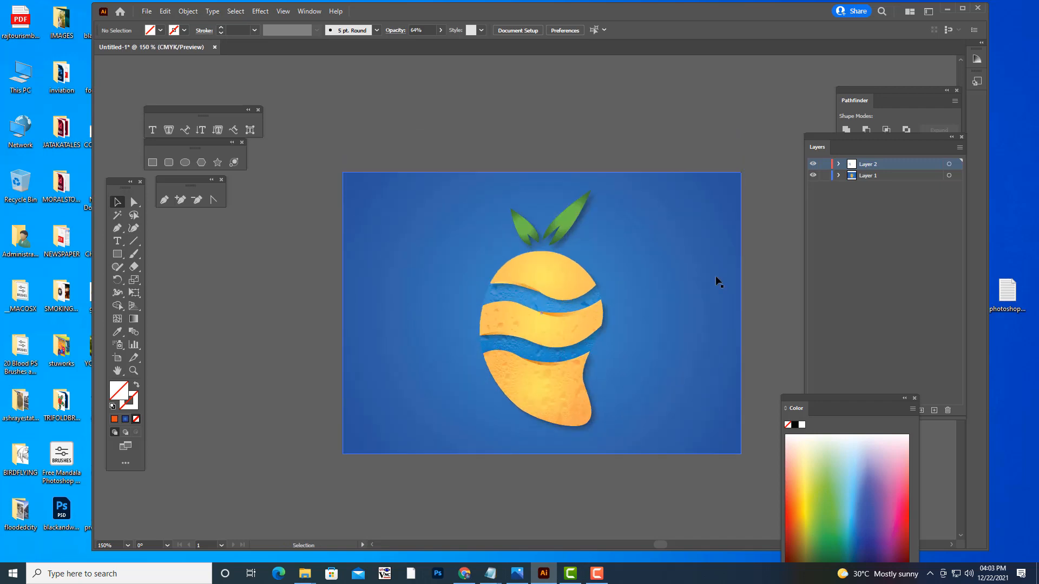
pyautogui.click(536, 297)
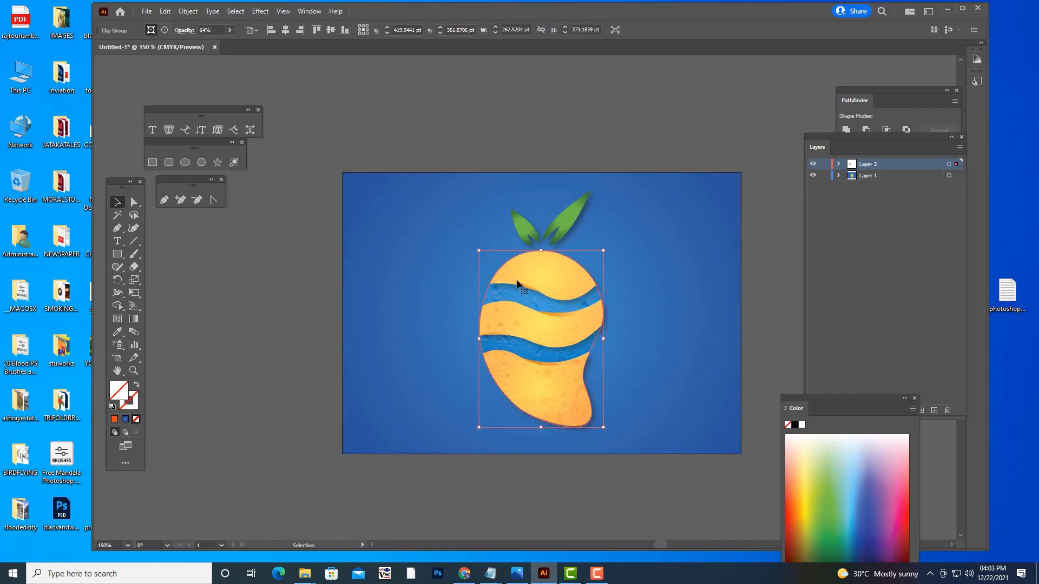
pyautogui.click(230, 30)
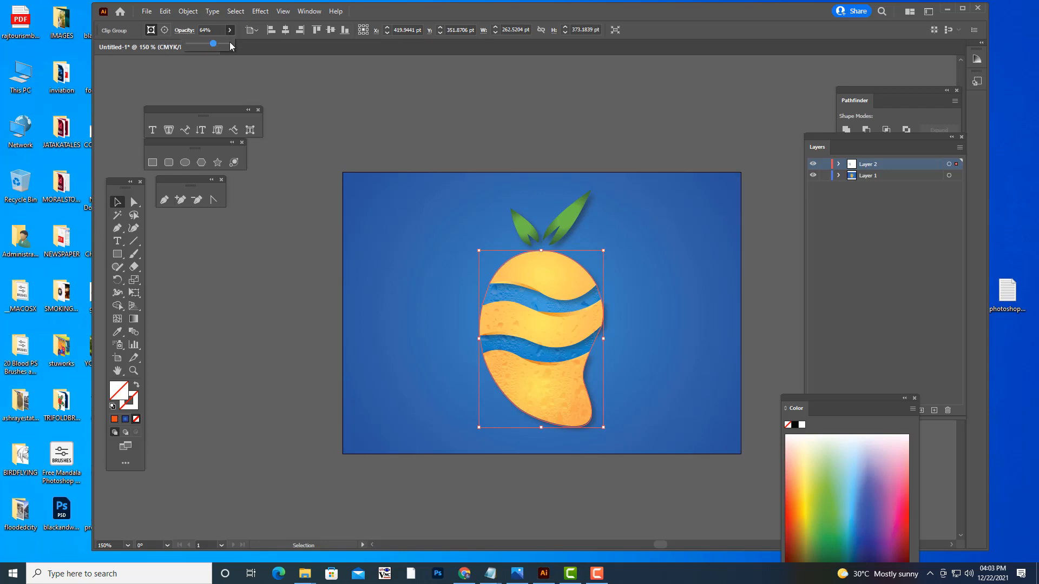
pyautogui.moveTo(214, 44); pyautogui.dragTo(202, 45)
pyautogui.click(550, 131)
pyautogui.click(550, 132)
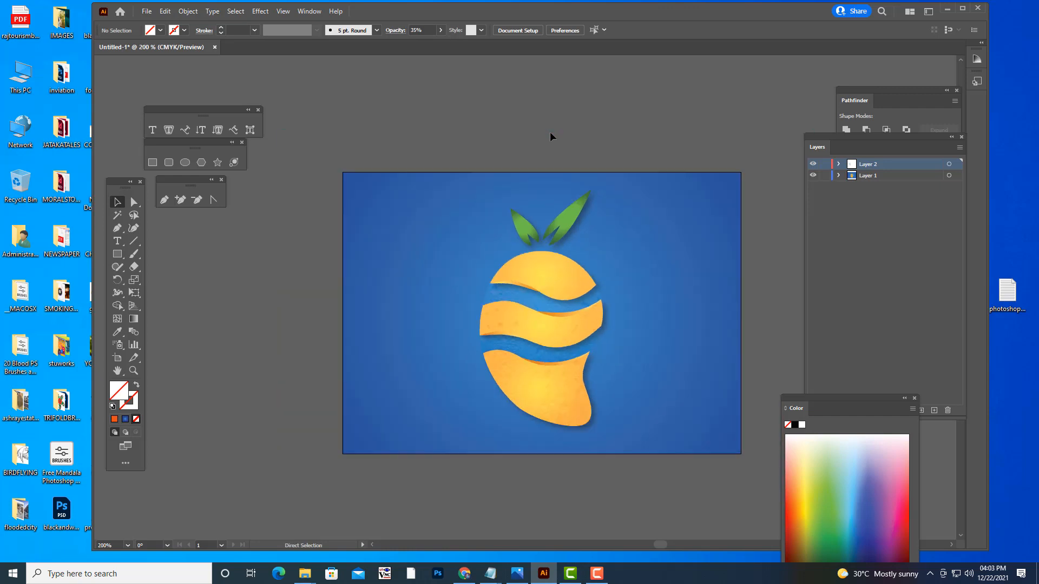
pyautogui.scroll(-1, 567, 198)
pyautogui.scroll(2, 567, 198)
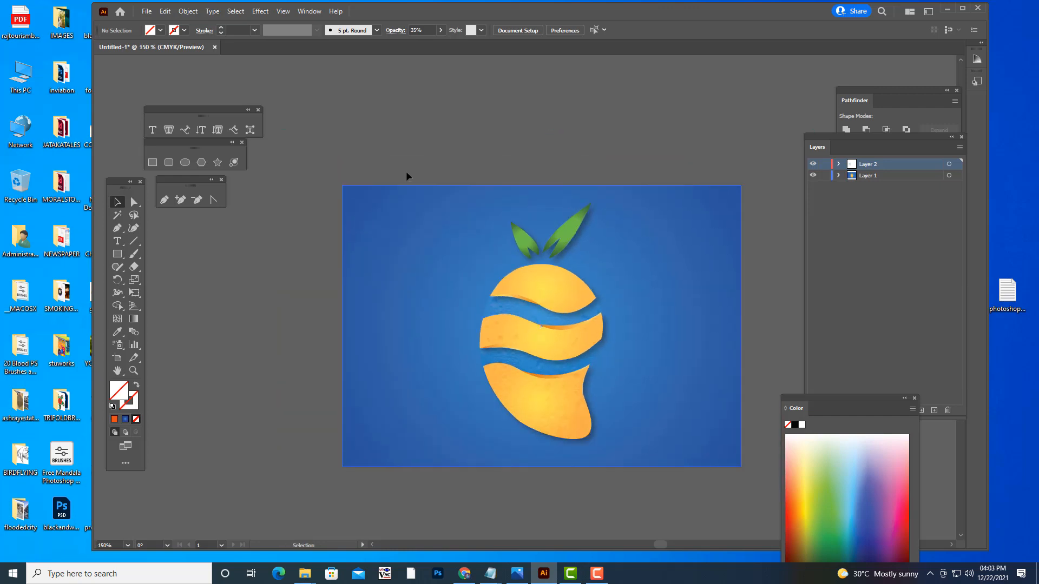
# - Export the fruit logo artwork to the Desktop as an SVG file named mango
pyautogui.click(142, 12)
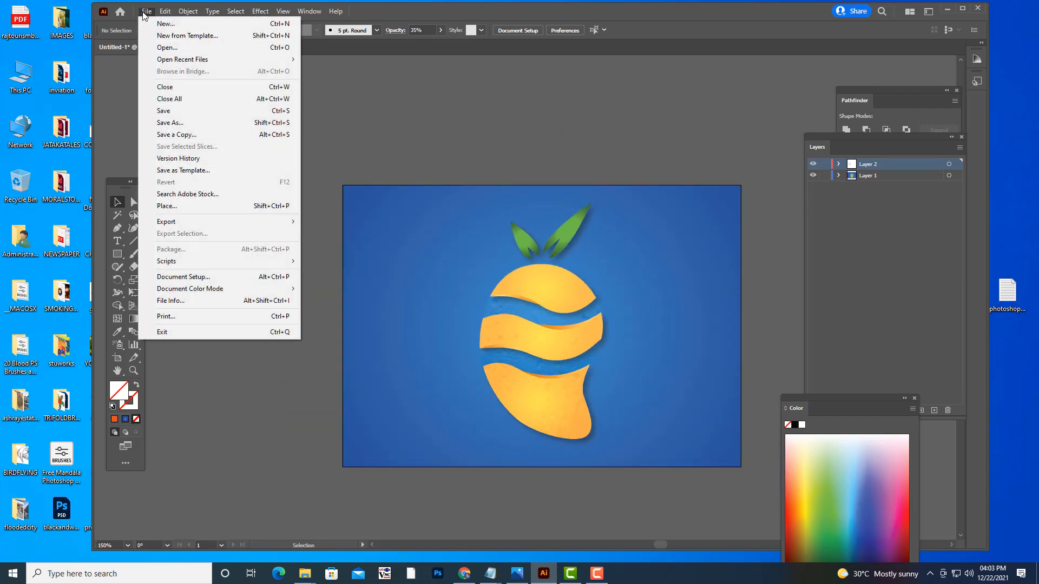
pyautogui.moveTo(193, 225)
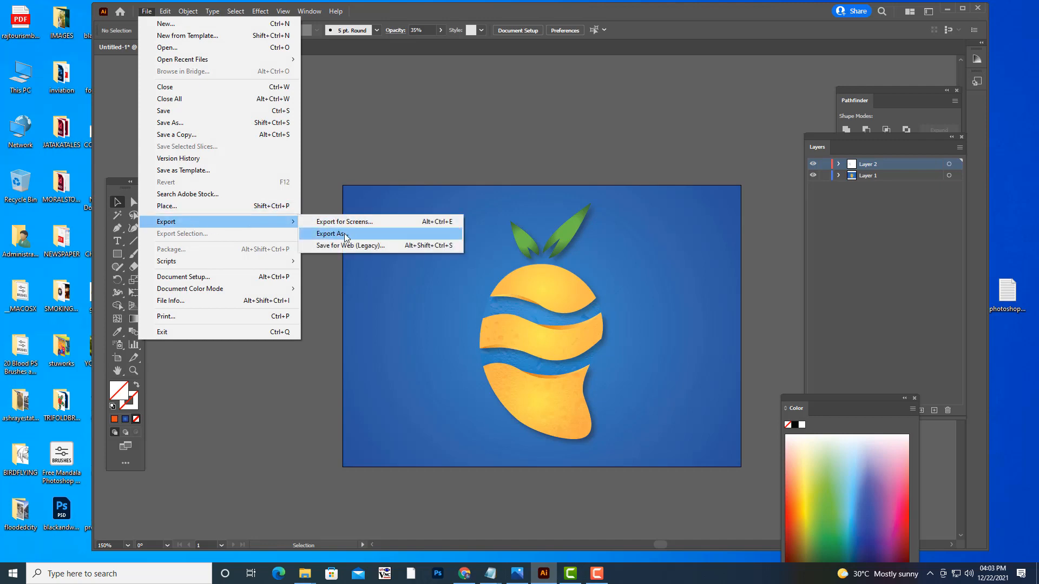
pyautogui.click(341, 234)
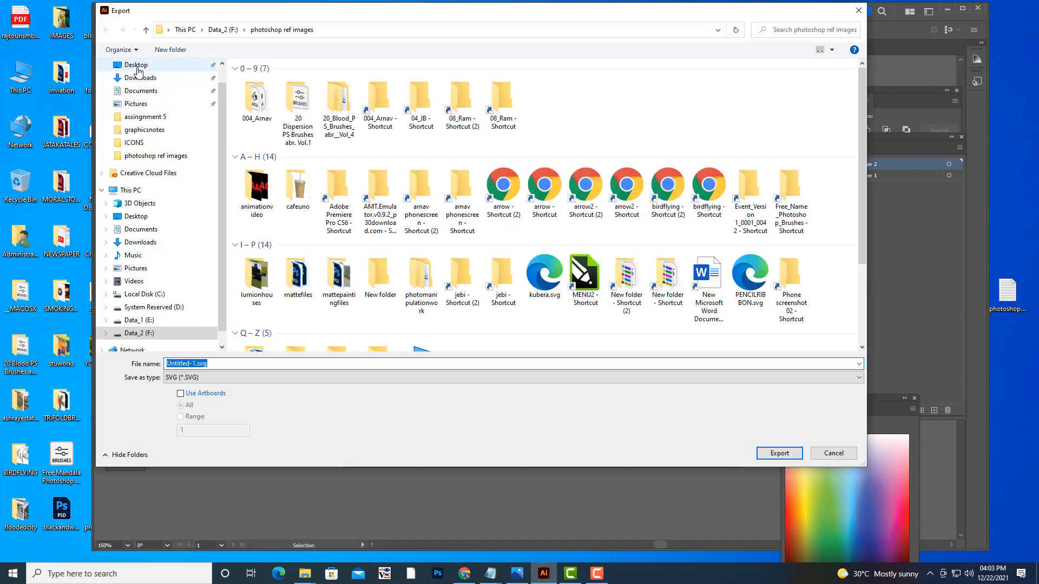
pyautogui.click(135, 65)
pyautogui.click(230, 363)
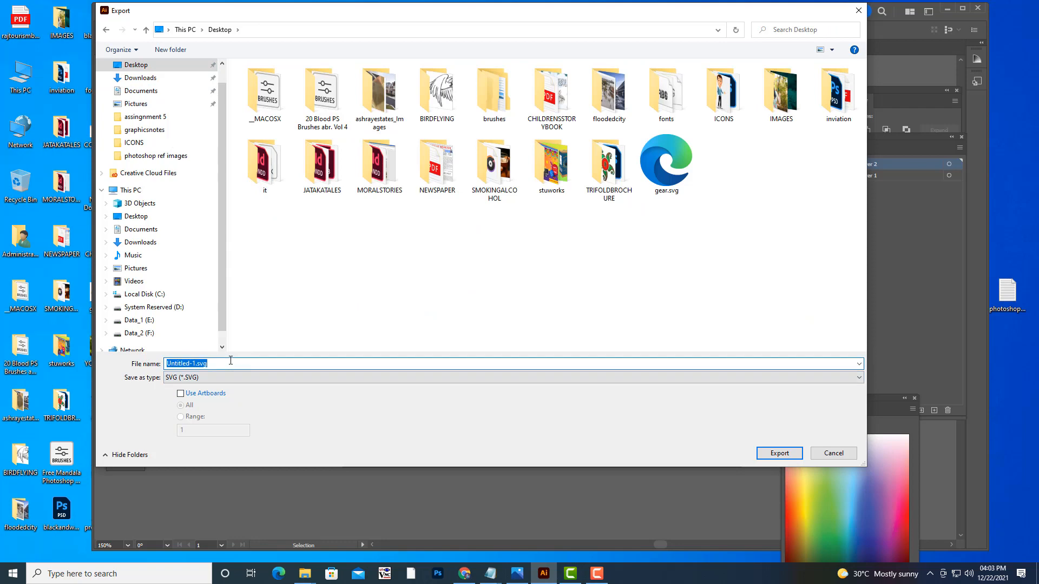
pyautogui.write('mango')
pyautogui.click(779, 454)
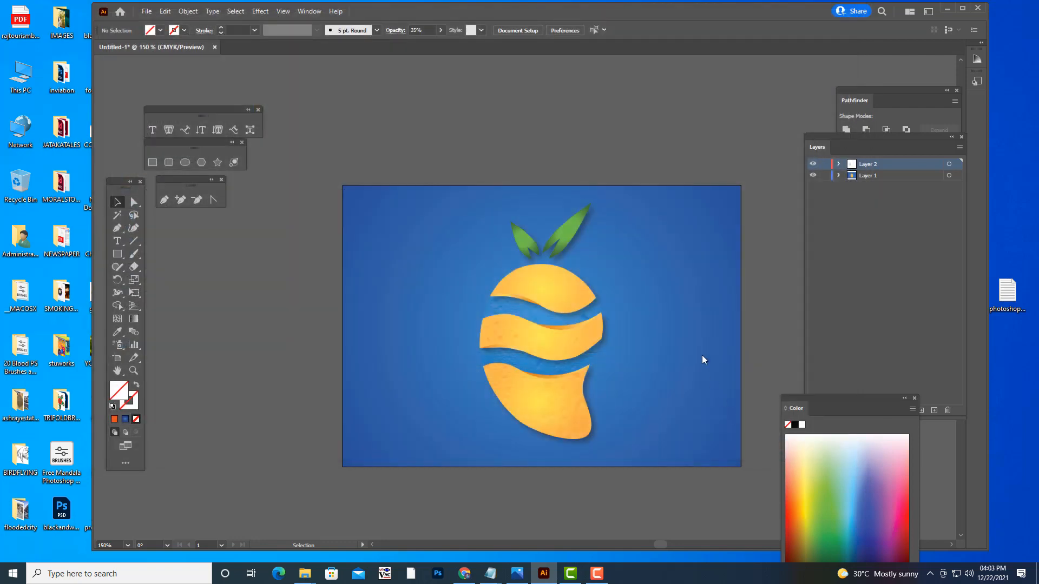
pyautogui.click(745, 190)
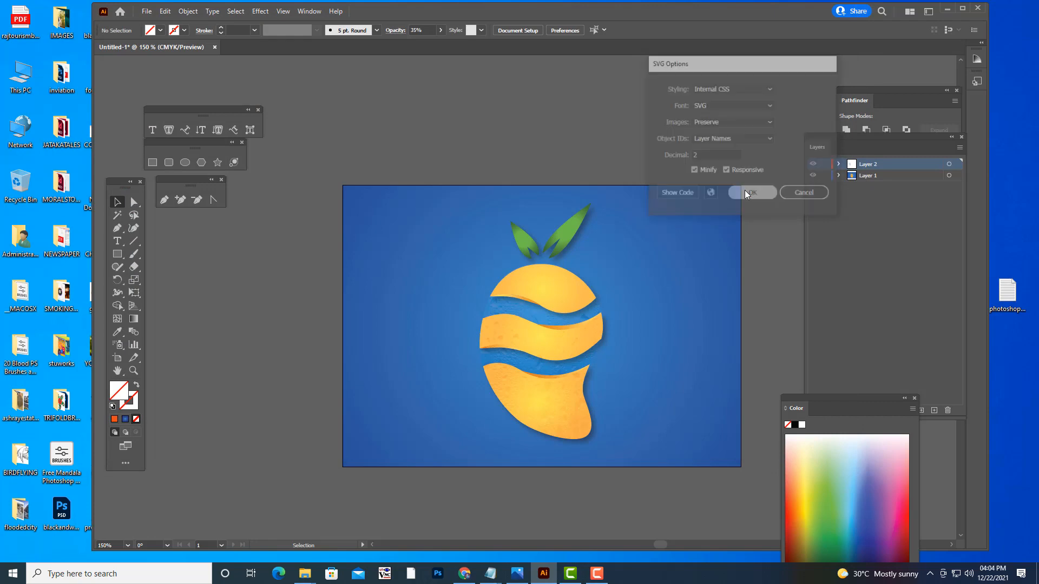
# - Switch to the desktop, open the exported mango.svg in the browser to check the logo, and close it
pyautogui.click(948, 9)
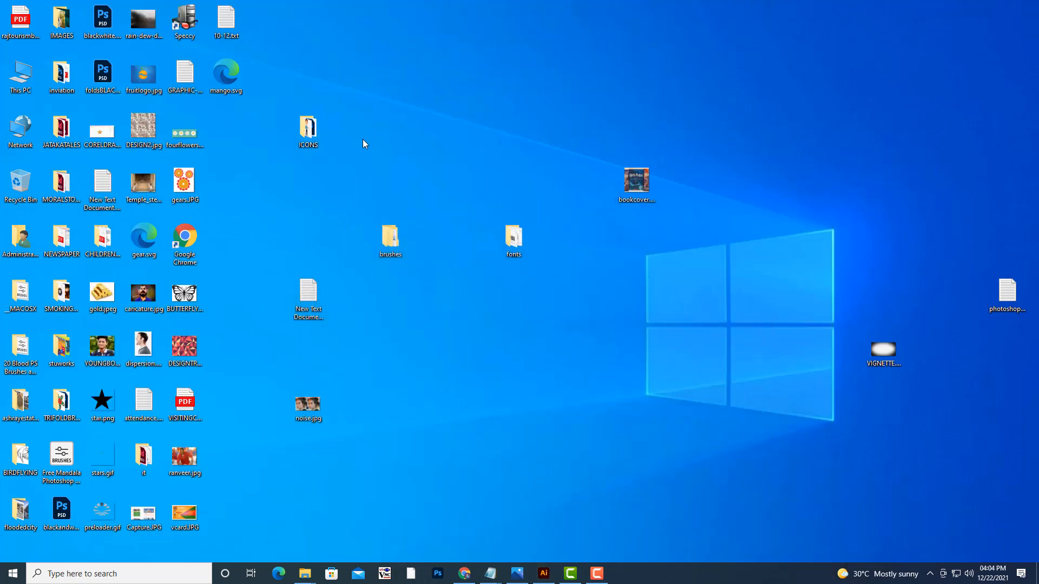
pyautogui.doubleClick(226, 74)
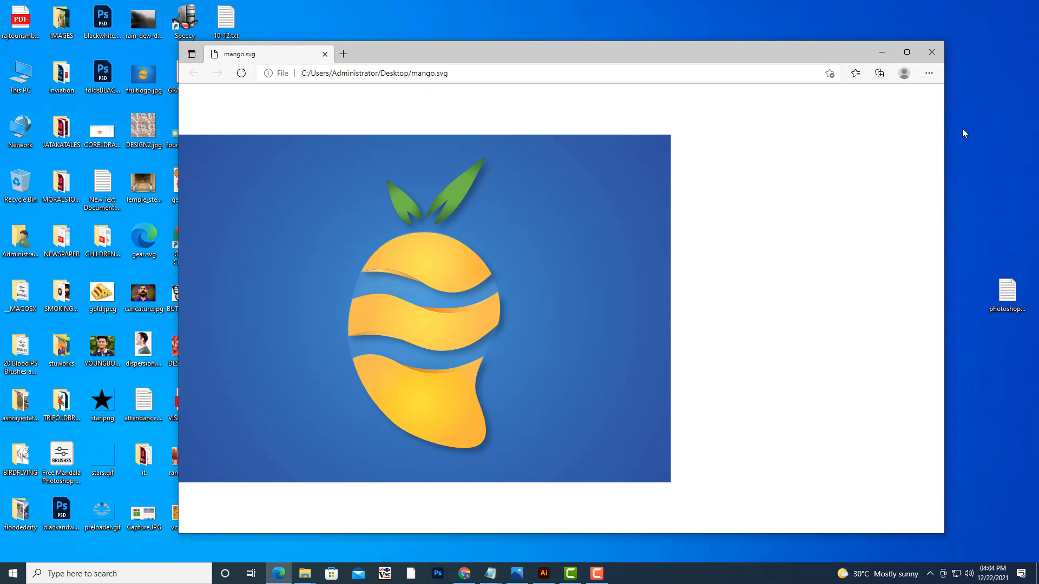
pyautogui.click(931, 58)
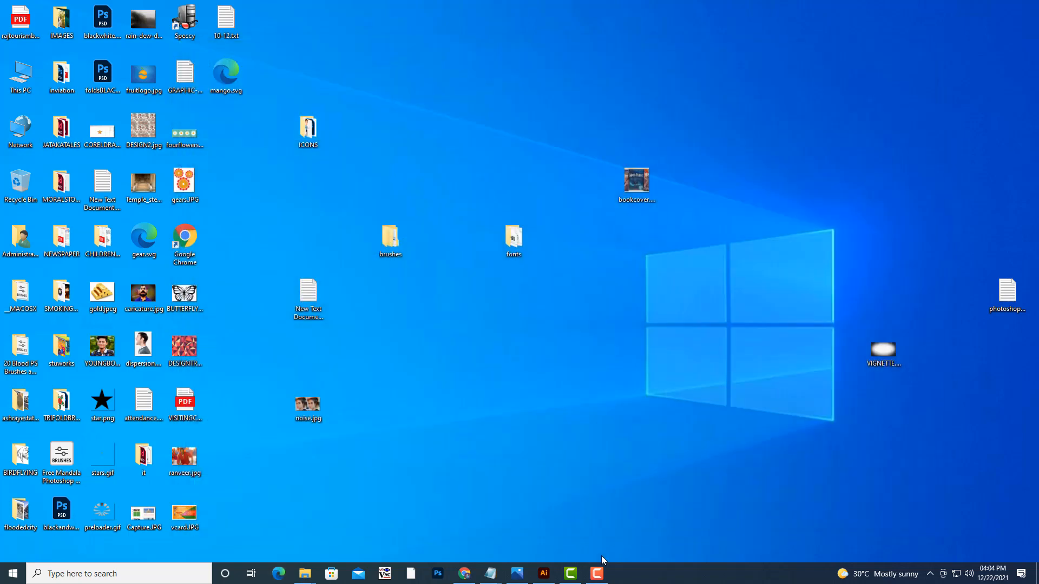
pyautogui.click(540, 536)
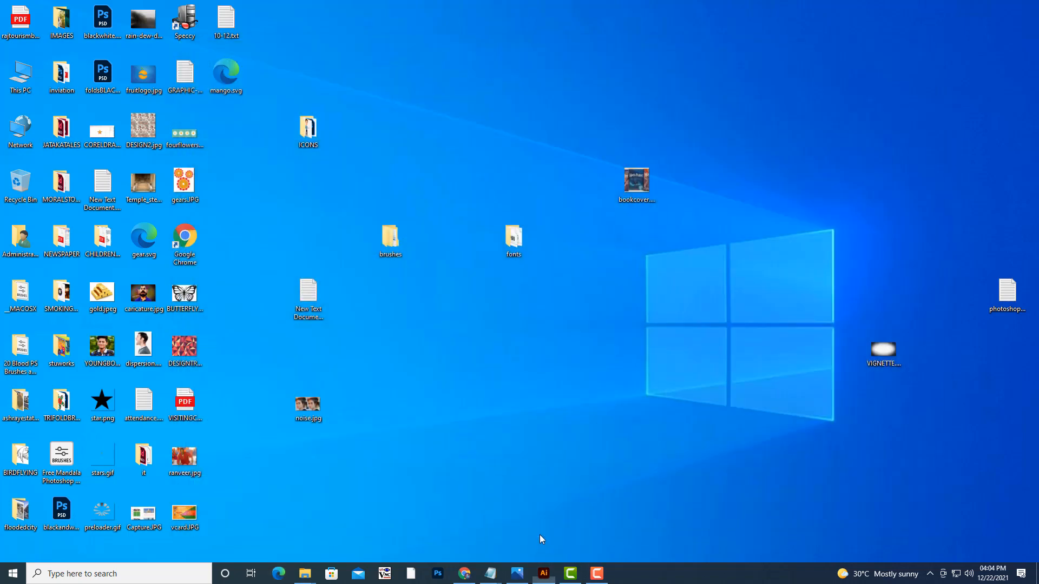